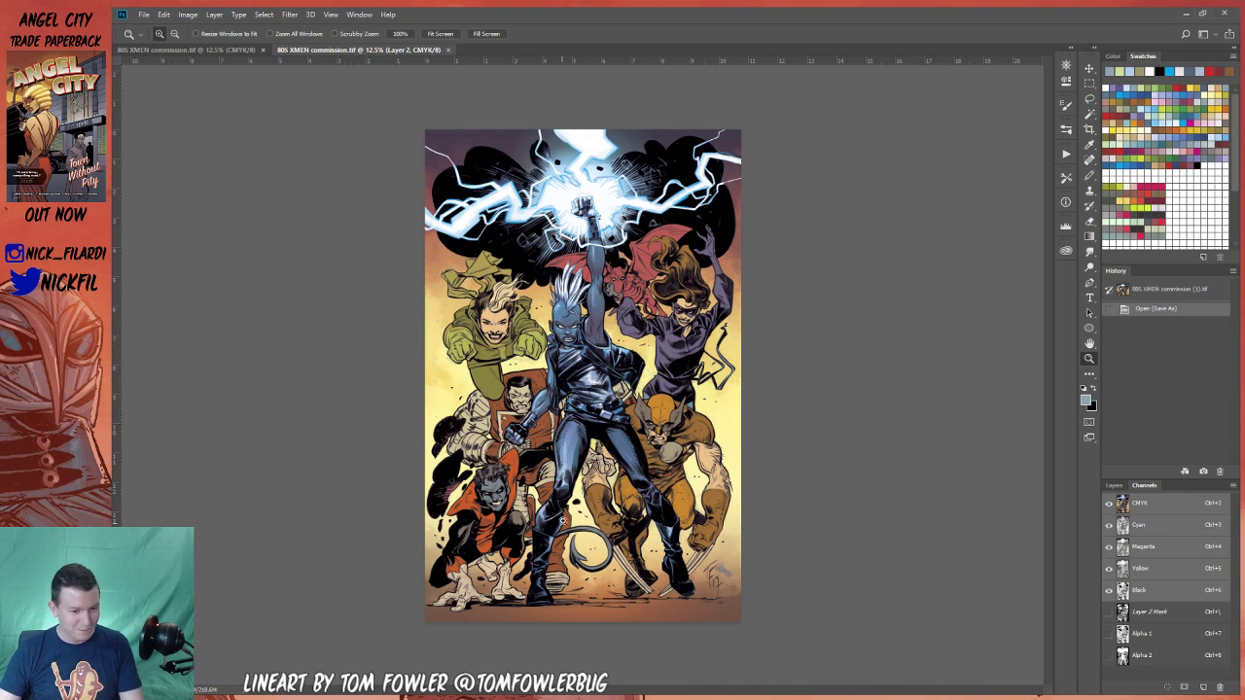
# Step: Look over the coloured illustration, from the lower figures up to the lightning burst and back down
pyautogui.hotkey('ctrl', '+')
pyautogui.moveTo(756, 650); pyautogui.dragTo(750, 564)
pyautogui.hotkey('ctrl', 'r')
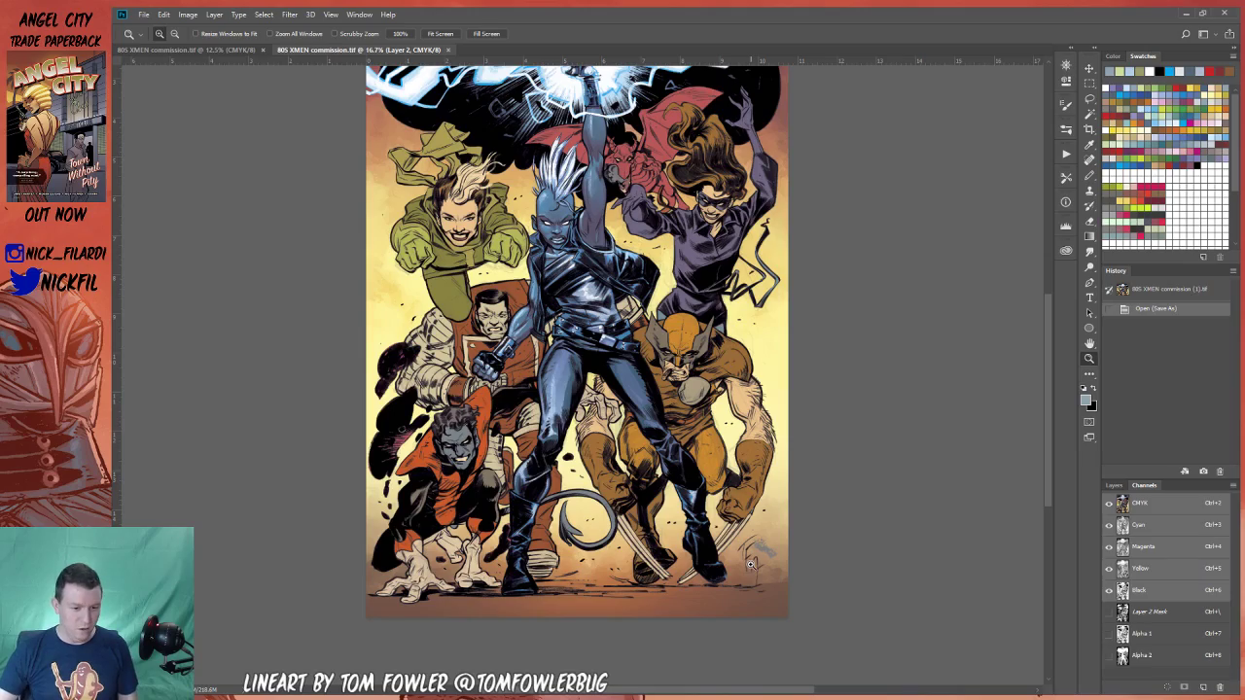
pyautogui.click(568, 235)
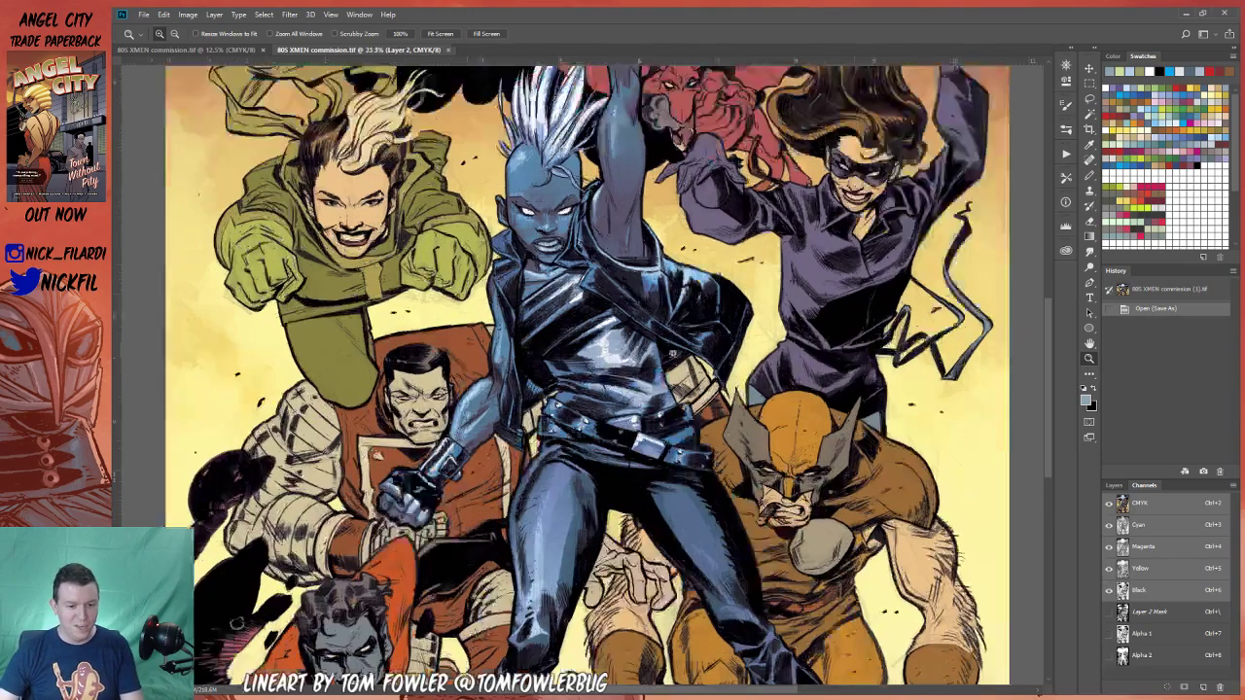
pyautogui.moveTo(672, 354); pyautogui.dragTo(722, 480)
pyautogui.moveTo(707, 257); pyautogui.dragTo(702, 439)
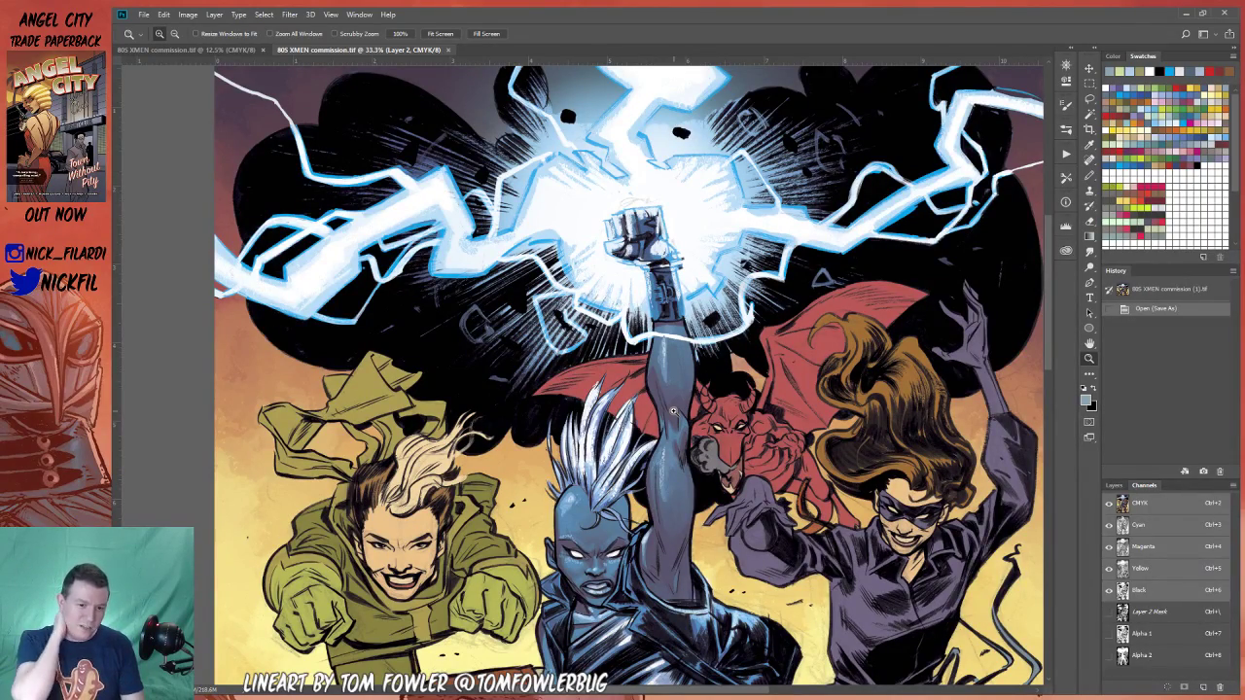
pyautogui.scroll(-5, 681, 398)
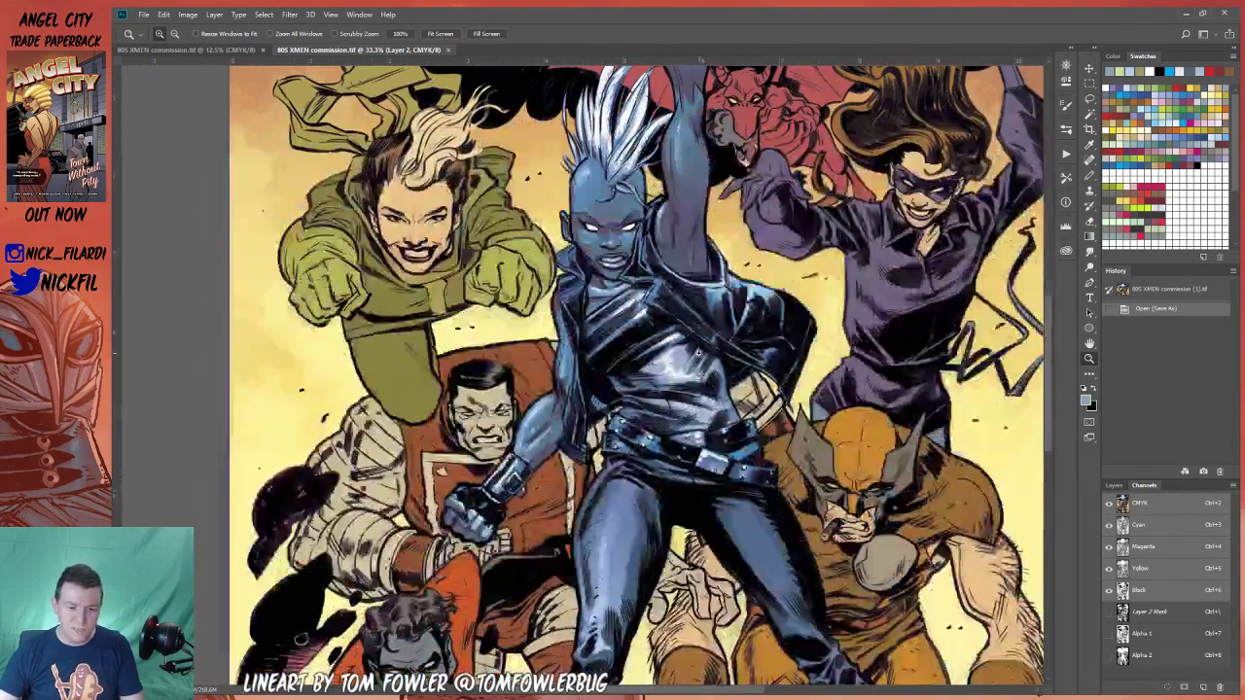
pyautogui.scroll(-1, 707, 326)
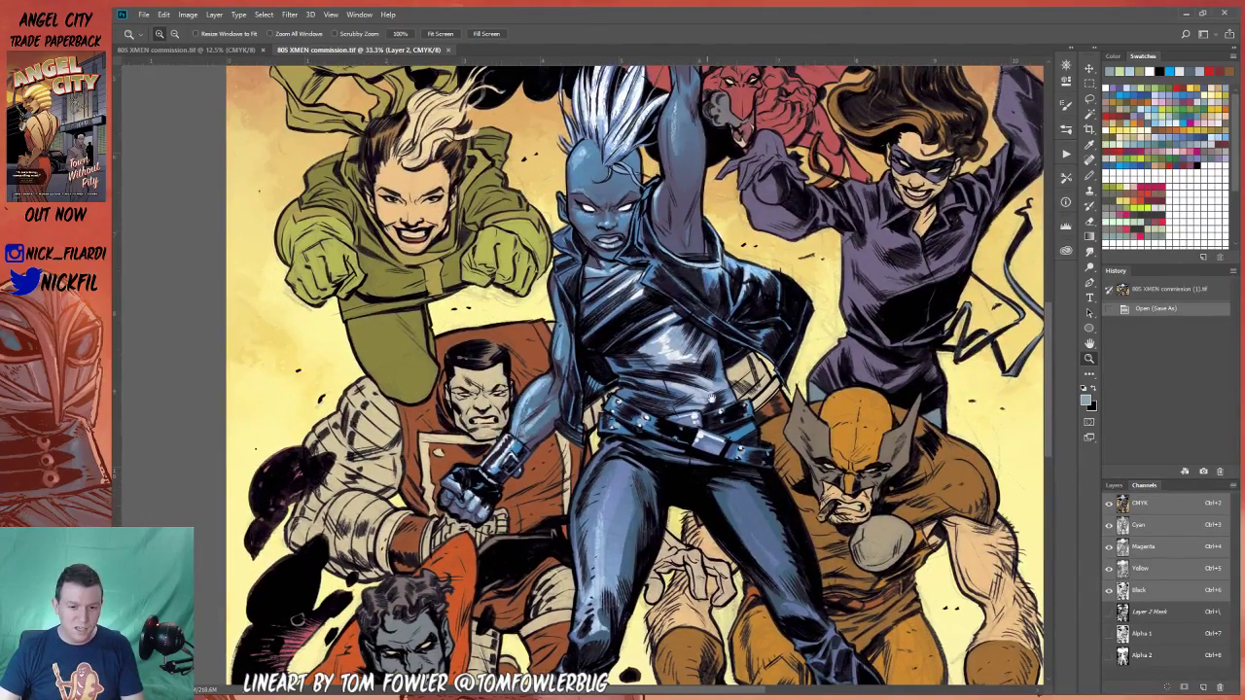
pyautogui.keyDown('alt'); pyautogui.click(700, 258); pyautogui.keyUp('alt')
pyautogui.scroll(3, 637, 392)
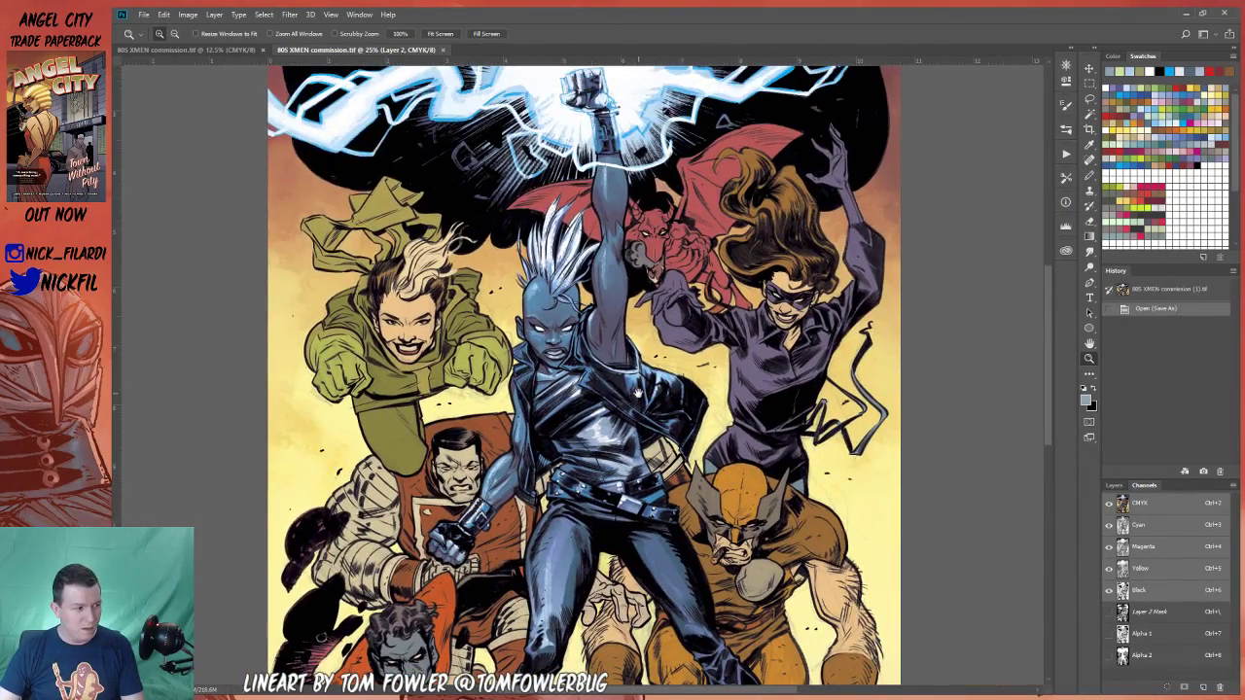
# Step: Examine the central blue figure's raised arm, hair and torso up close, along with the surrounding characters
pyautogui.click(624, 337)
pyautogui.click(562, 411)
pyautogui.click(561, 411)
pyautogui.scroll(3, 574, 229)
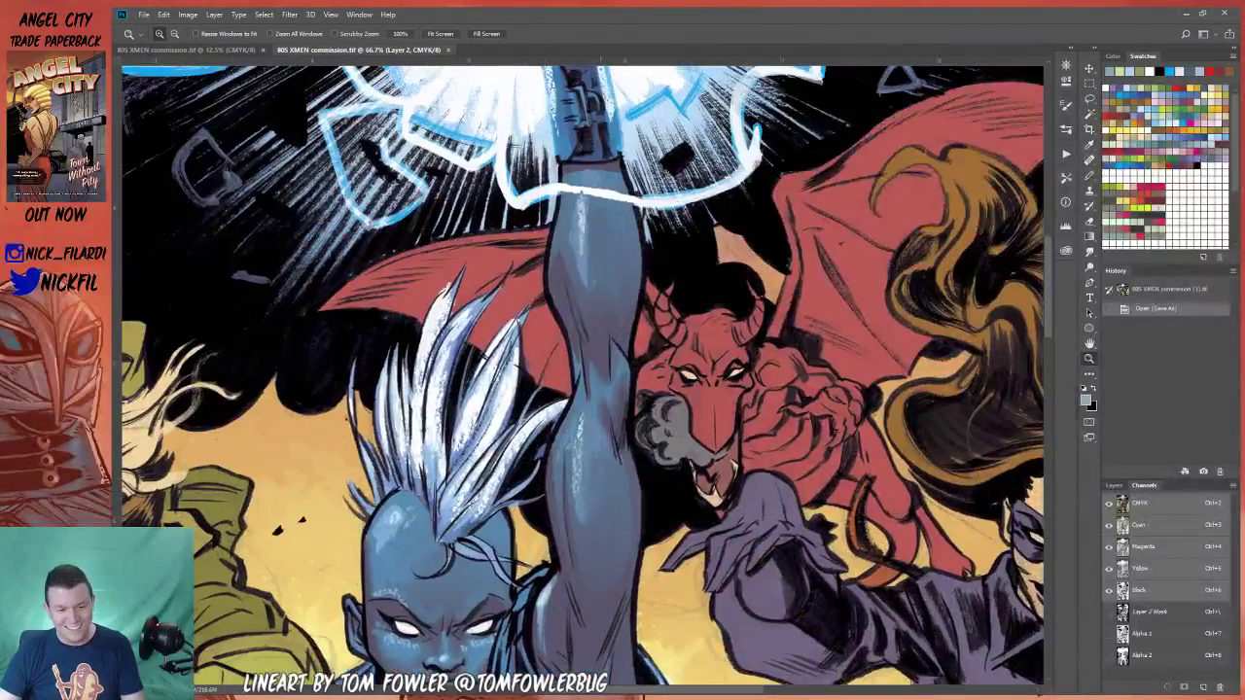
pyautogui.keyDown('alt'); pyautogui.click(582, 284); pyautogui.keyUp('alt')
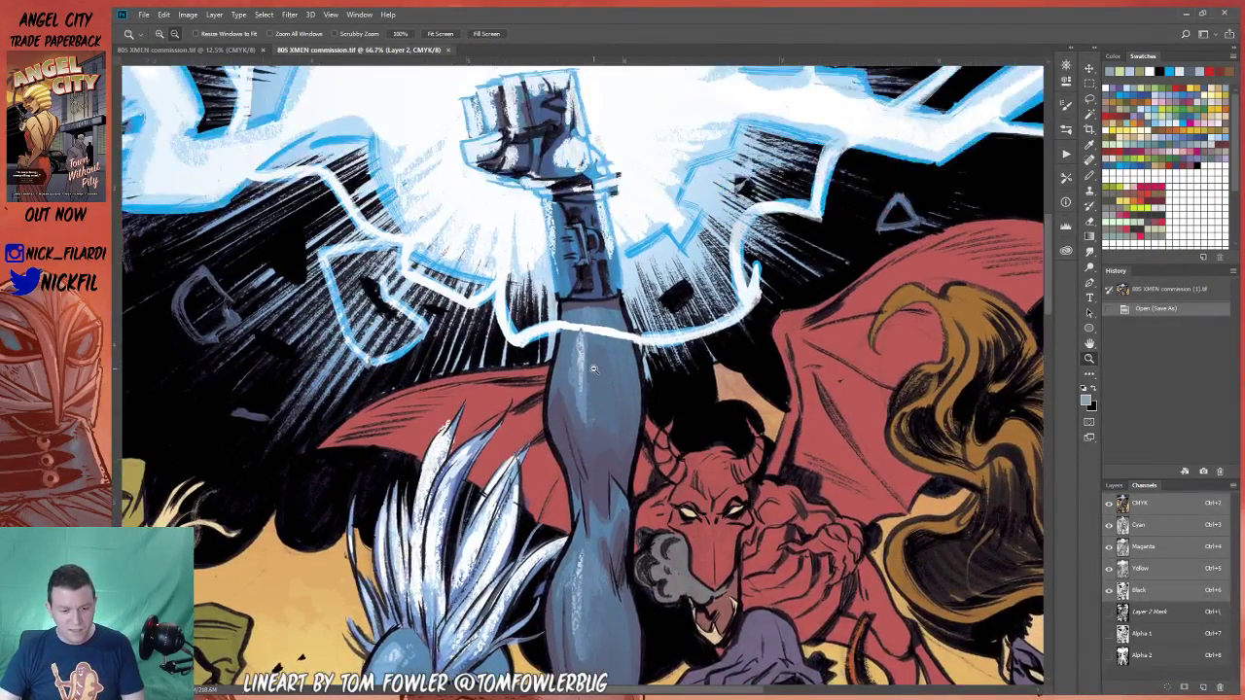
pyautogui.keyDown('alt'); pyautogui.click(596, 376); pyautogui.keyUp('alt')
pyautogui.scroll(-5, 618, 442)
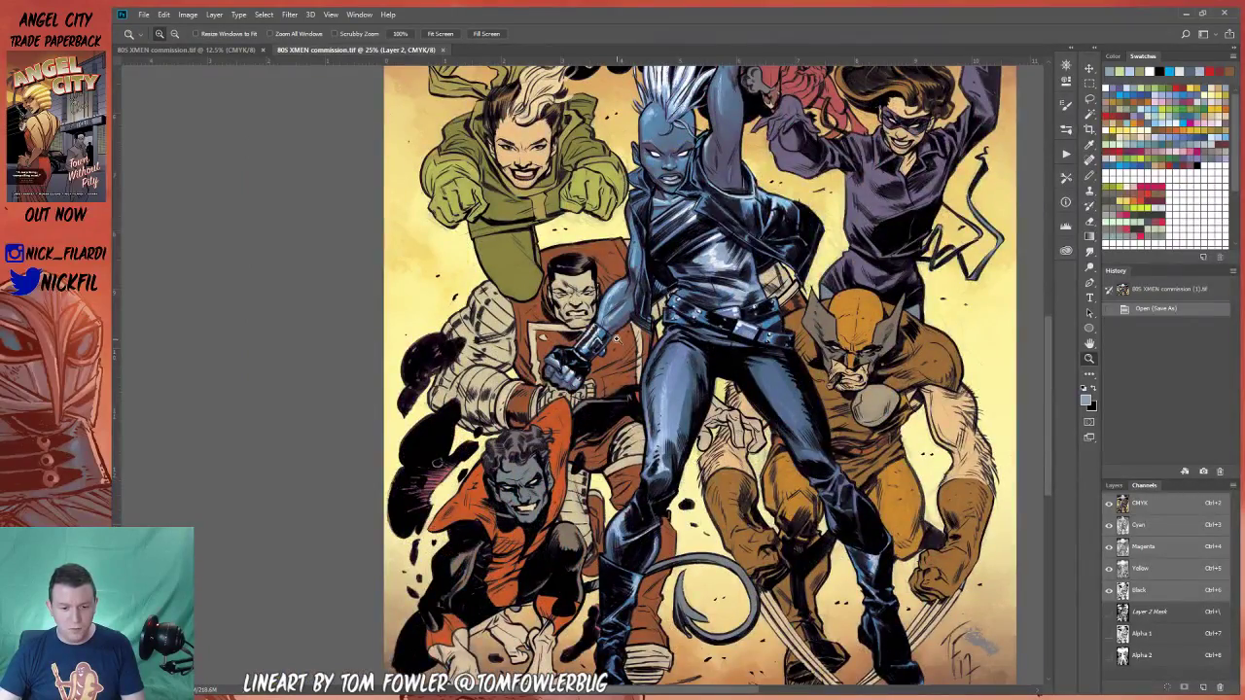
pyautogui.click(611, 330)
pyautogui.click(611, 327)
pyautogui.hscroll(3, 608, 316)
pyautogui.scroll(3, 603, 302)
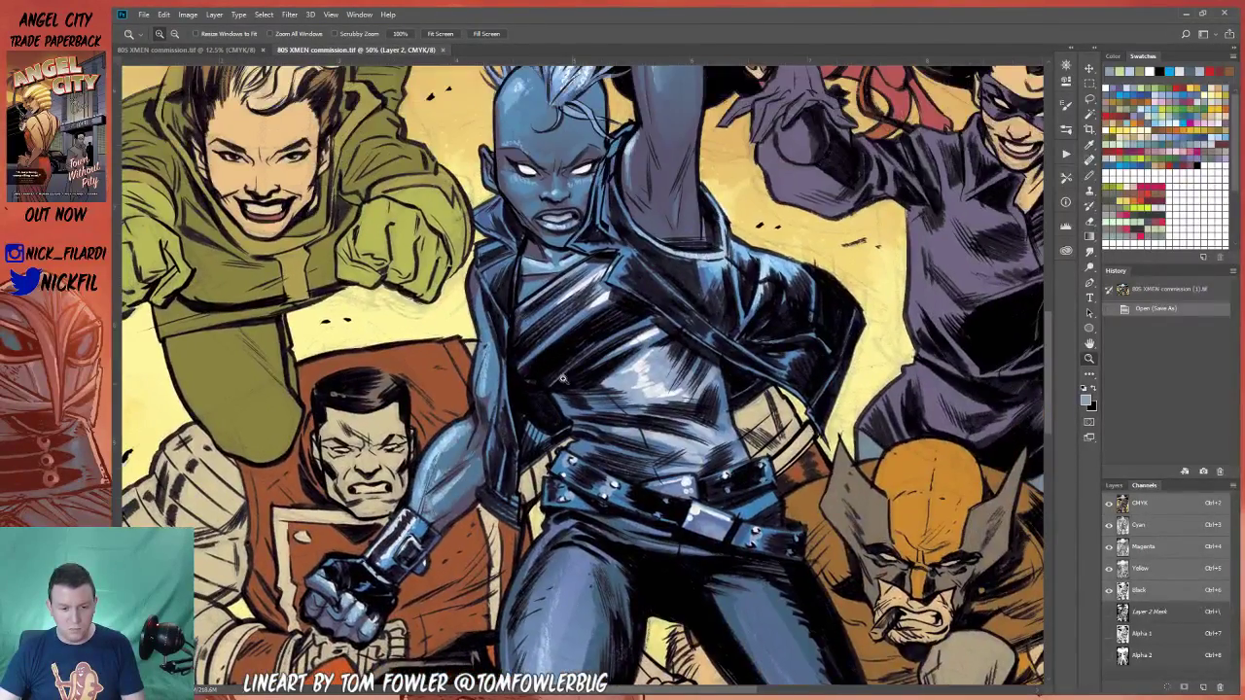
pyautogui.keyDown('alt'); pyautogui.click(603, 302); pyautogui.keyUp('alt')
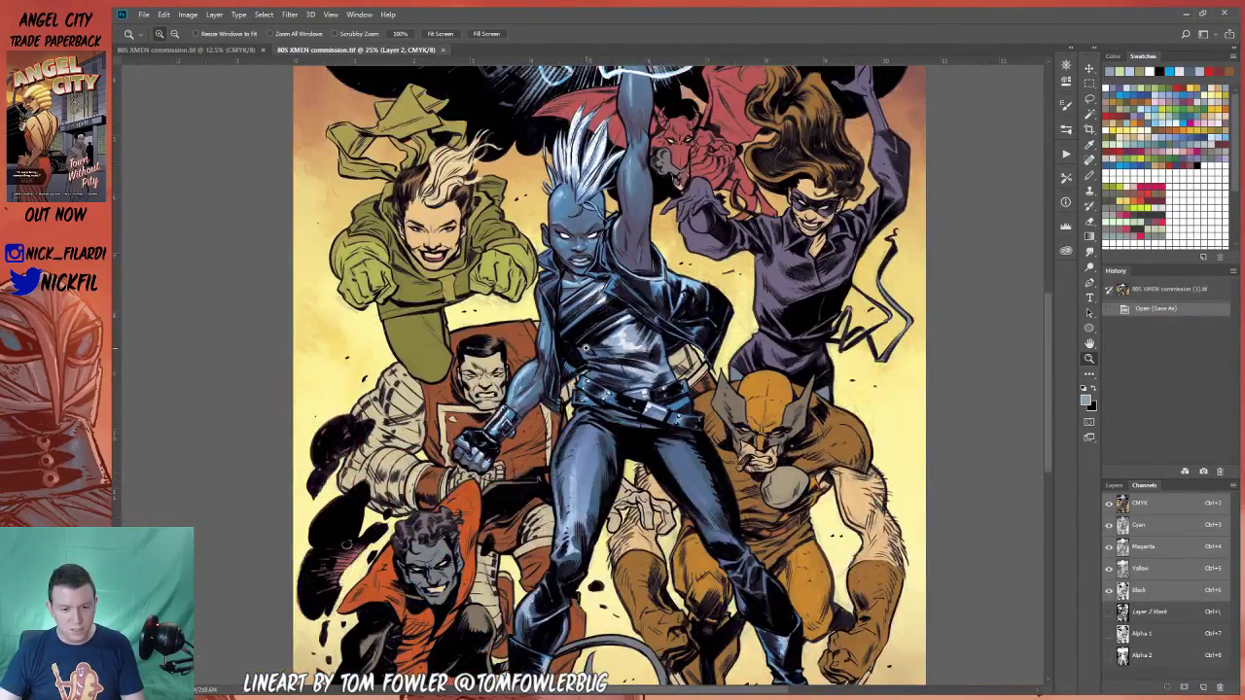
pyautogui.scroll(3, 588, 348)
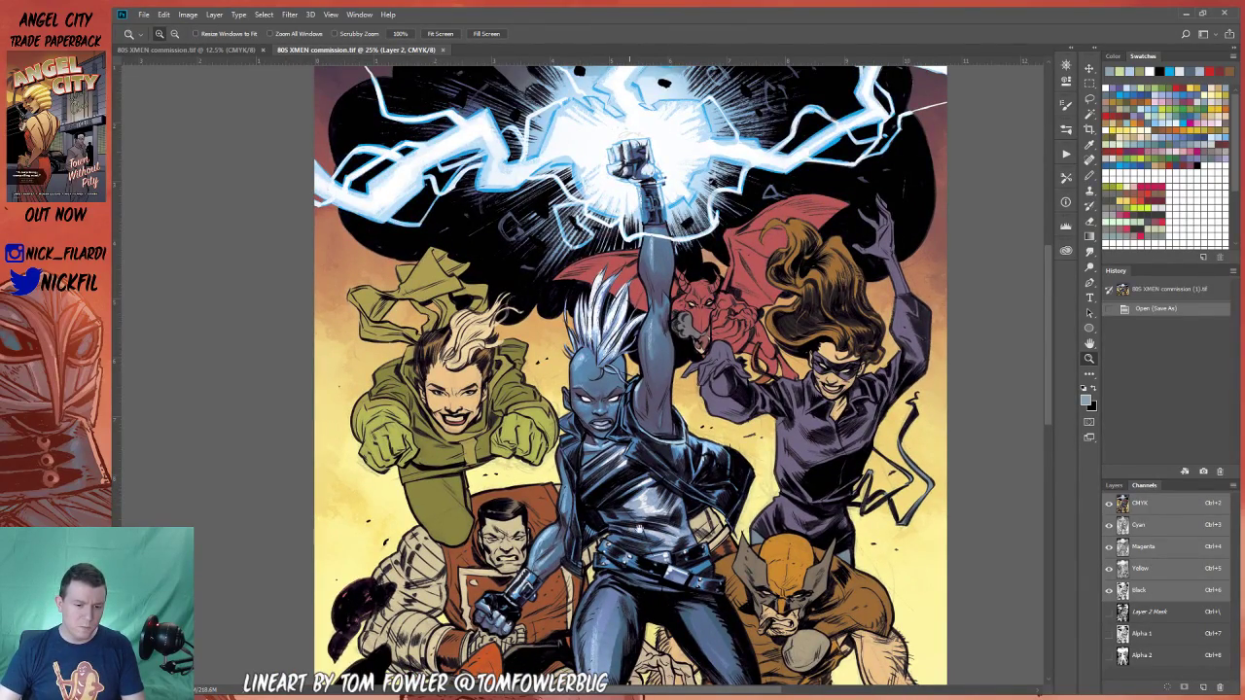
pyautogui.scroll(-3, 635, 545)
pyautogui.keyDown('alt'); pyautogui.click(638, 348); pyautogui.keyUp('alt')
pyautogui.moveTo(687, 289); pyautogui.dragTo(655, 448)
pyautogui.moveTo(694, 556); pyautogui.dragTo(708, 499)
pyautogui.hotkey('ctrl', 'r')
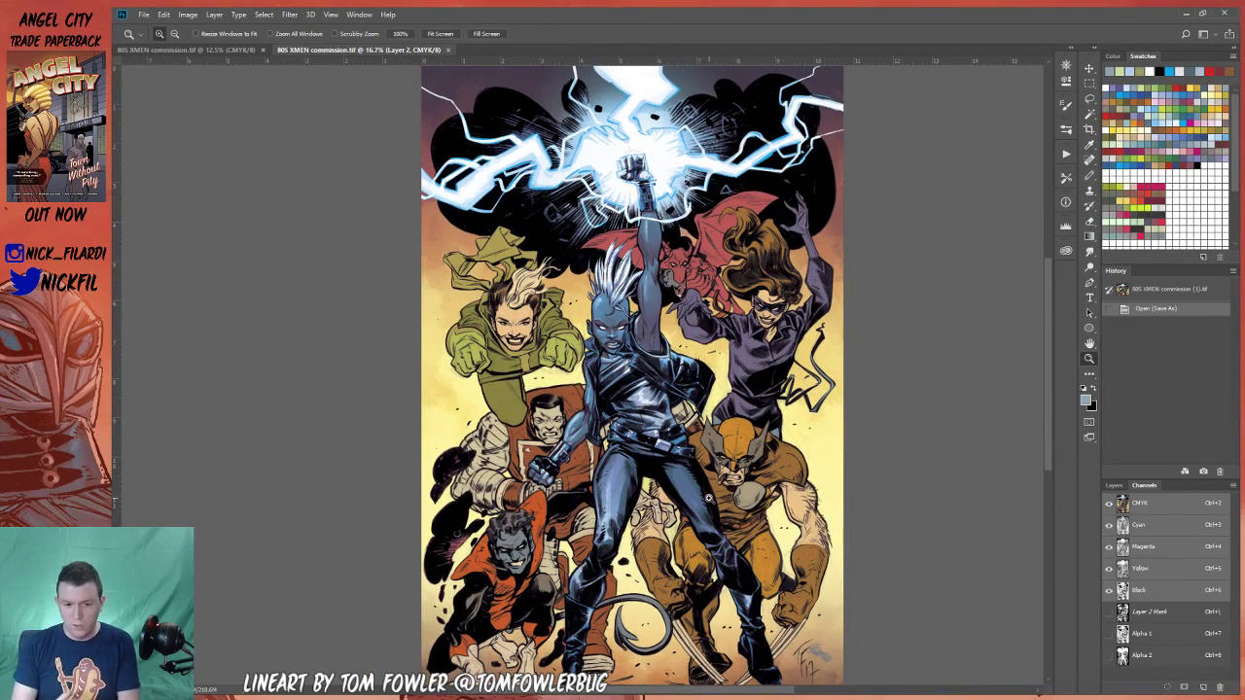
# Step: Add a new empty layer directly above the Background layer
pyautogui.click(1114, 485)
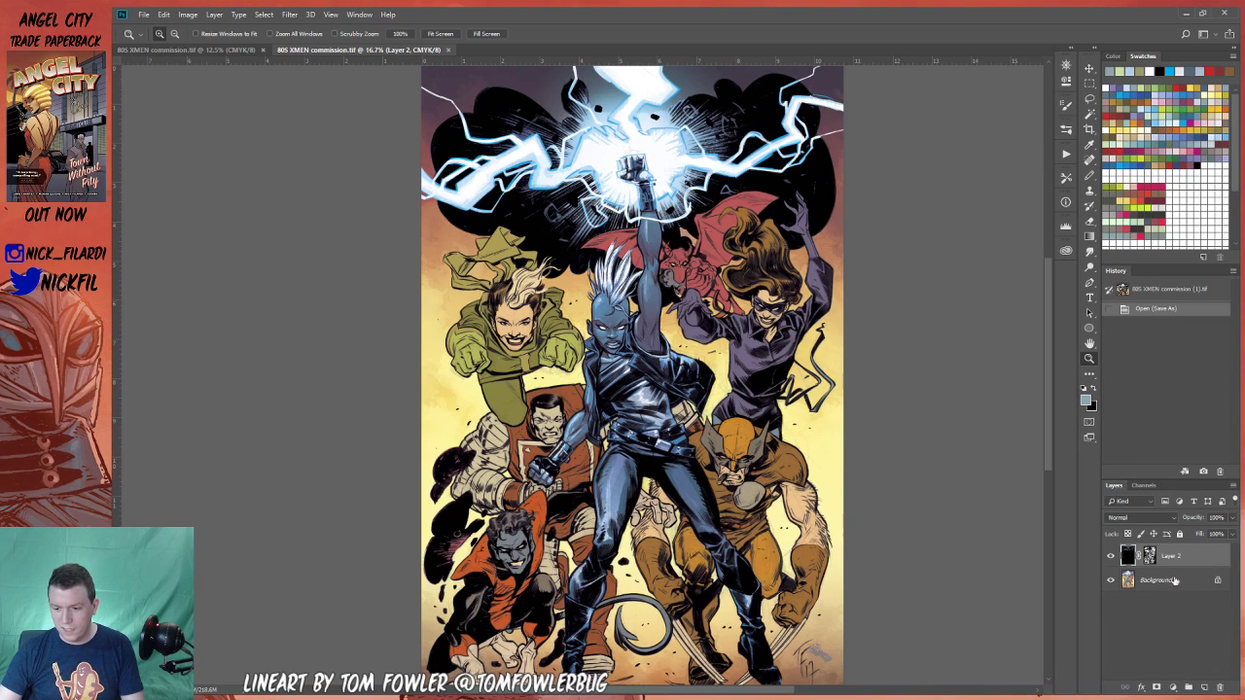
pyautogui.click(1174, 580)
pyautogui.click(1203, 688)
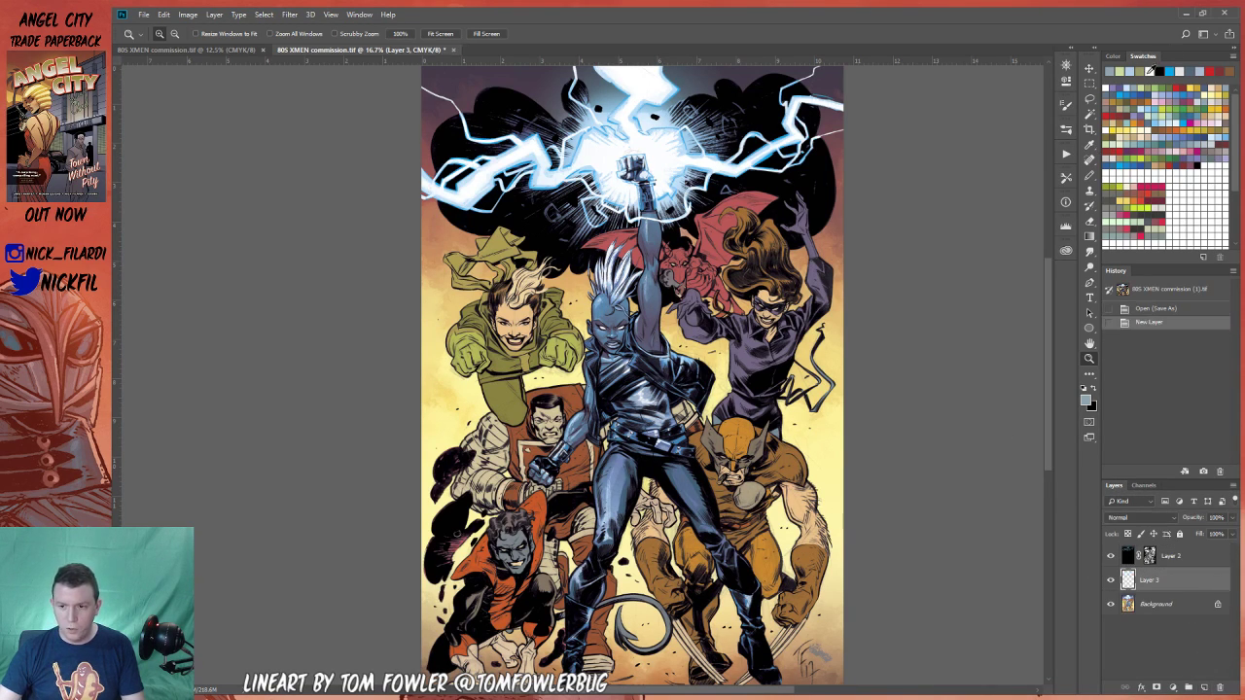
# Step: Stamp two large slate-blue pencil circles, one over the green-clad flying figure and one over the masked purple-clad figure
pyautogui.click(1149, 84)
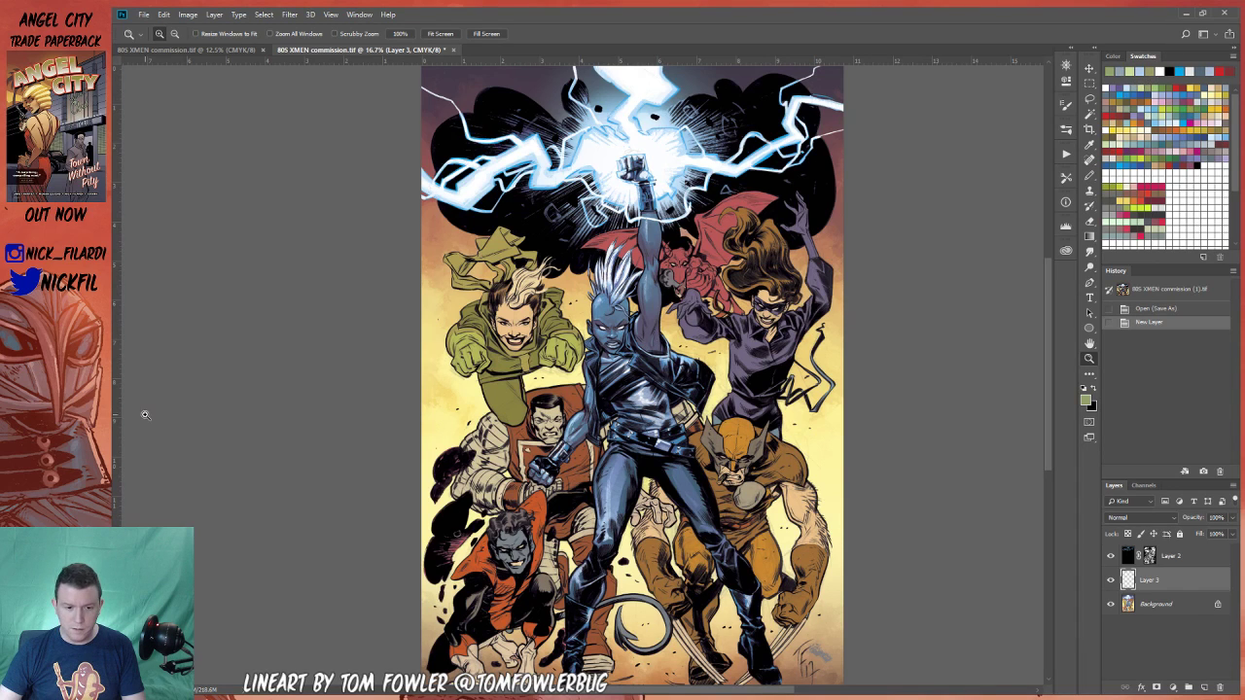
pyautogui.press('b')
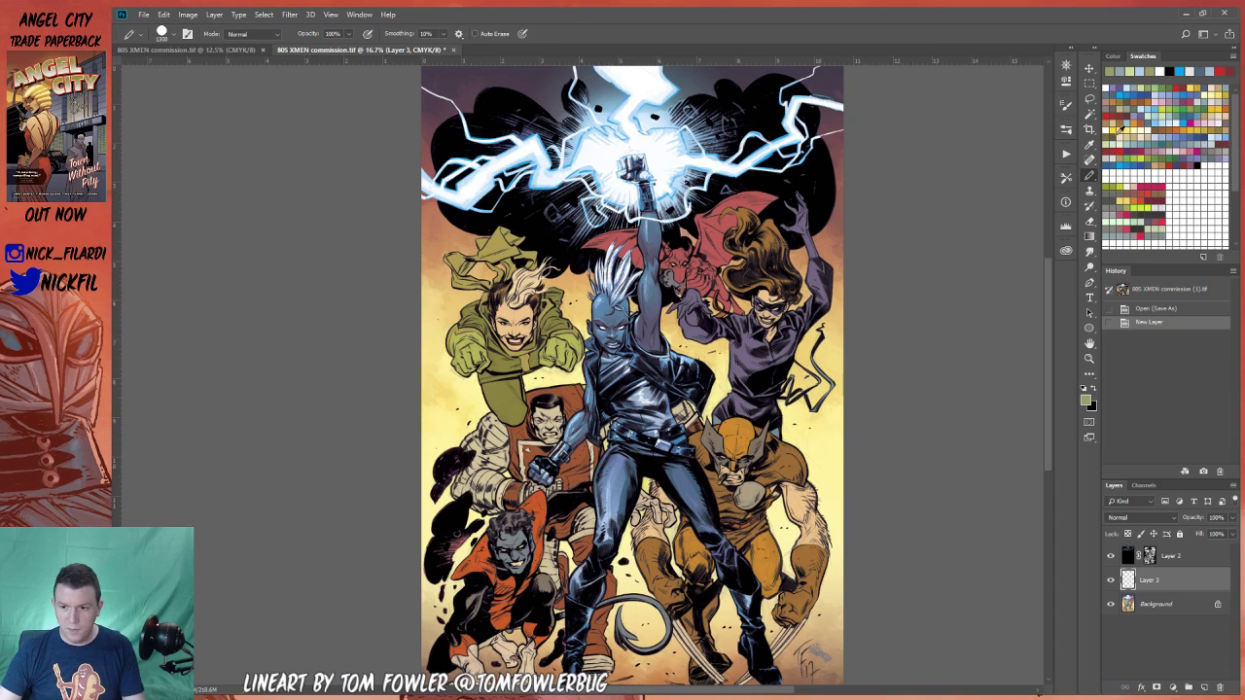
pyautogui.click(1126, 126)
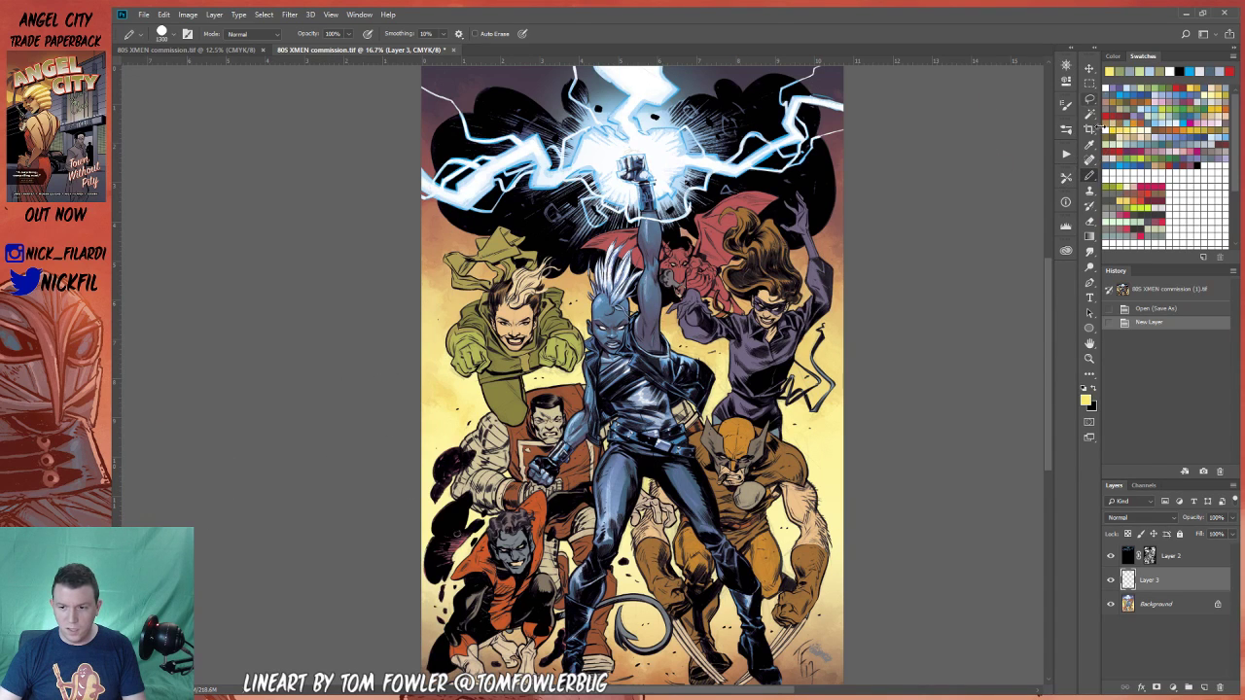
pyautogui.click(1115, 92)
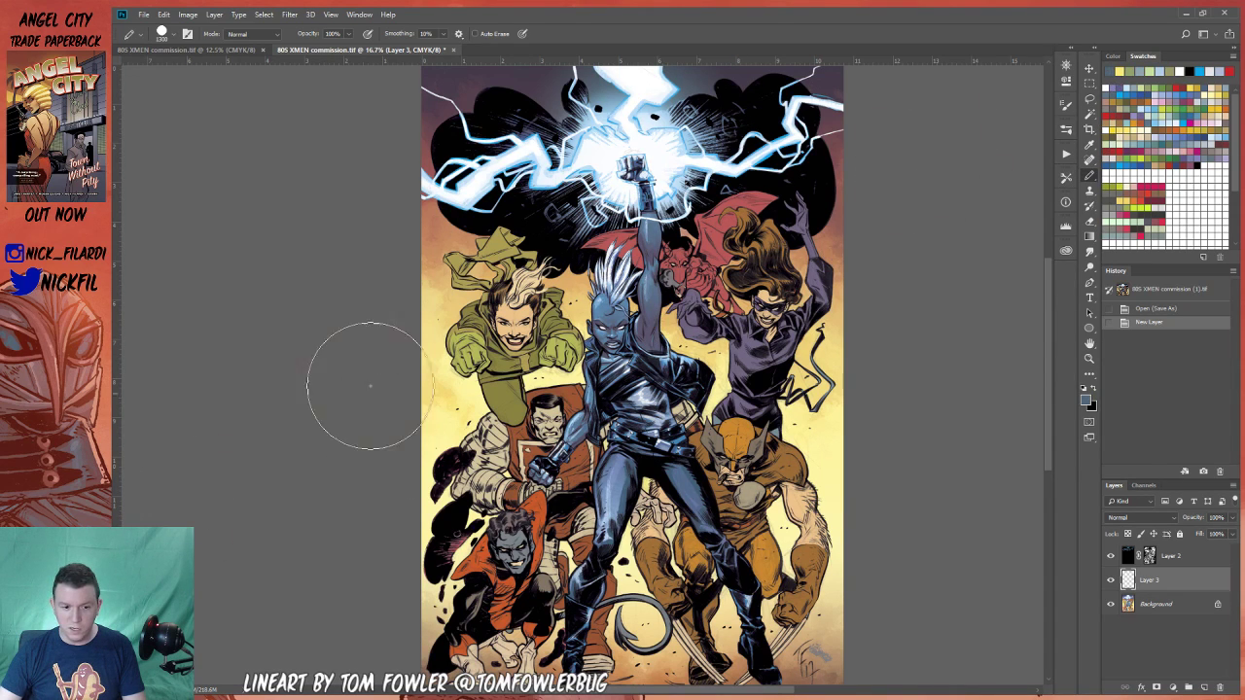
pyautogui.click(490, 354)
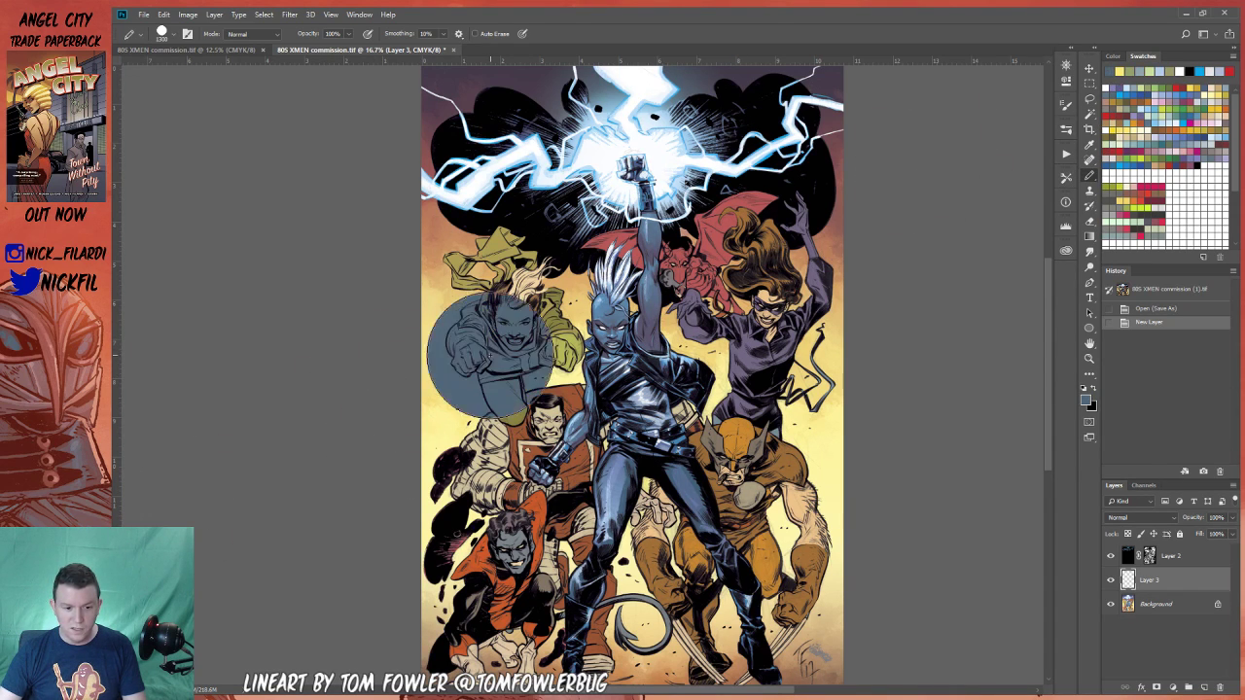
pyautogui.click(788, 362)
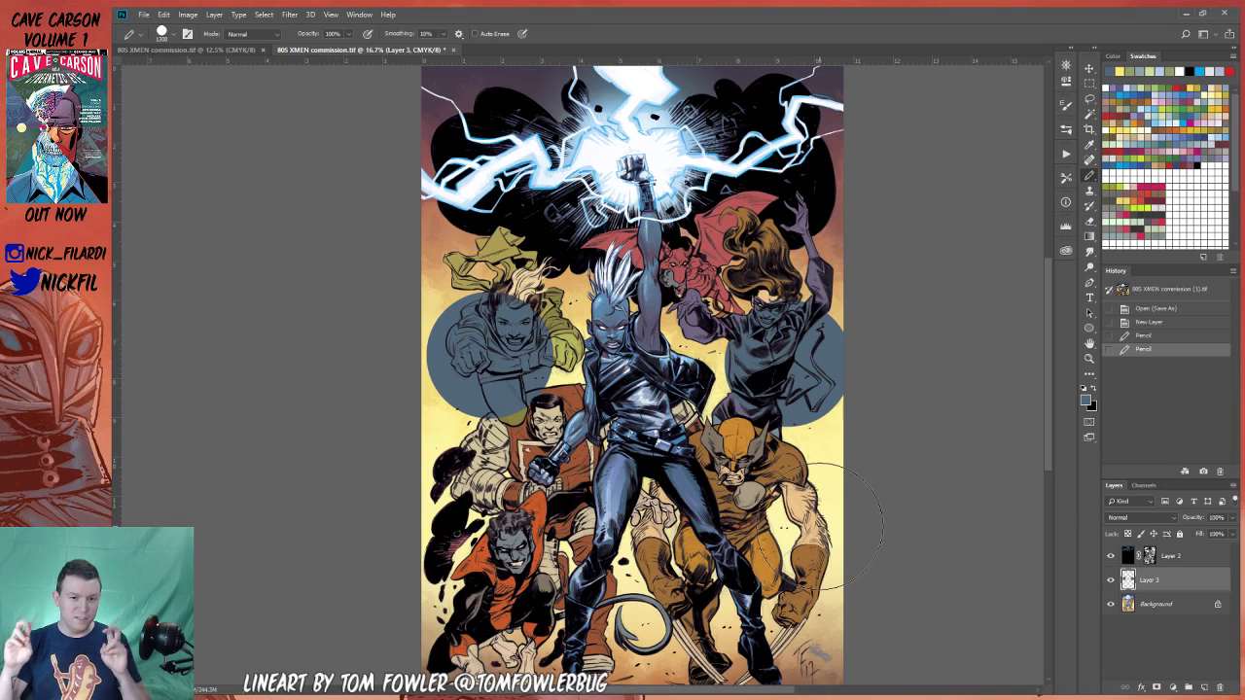
# Step: Reduce the pencil size to 200 and move Layer 3 above Layer 2
pyautogui.press('l')
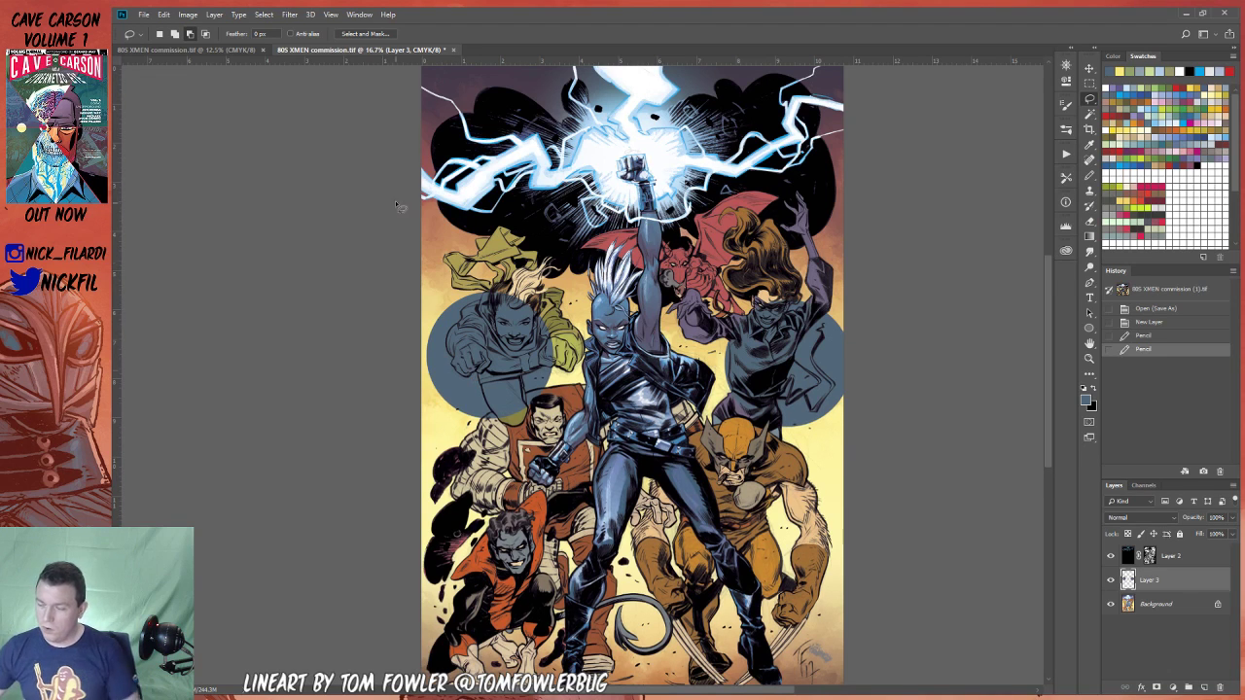
pyautogui.scroll(1, 402, 207)
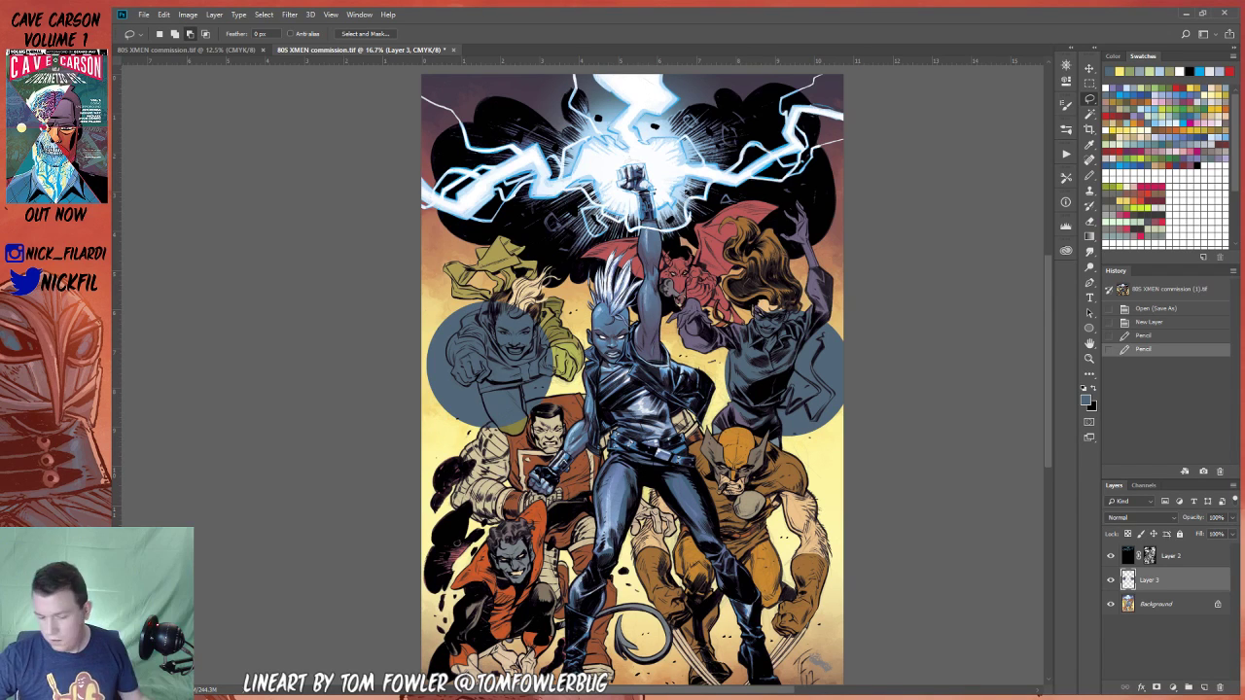
pyautogui.press('b')
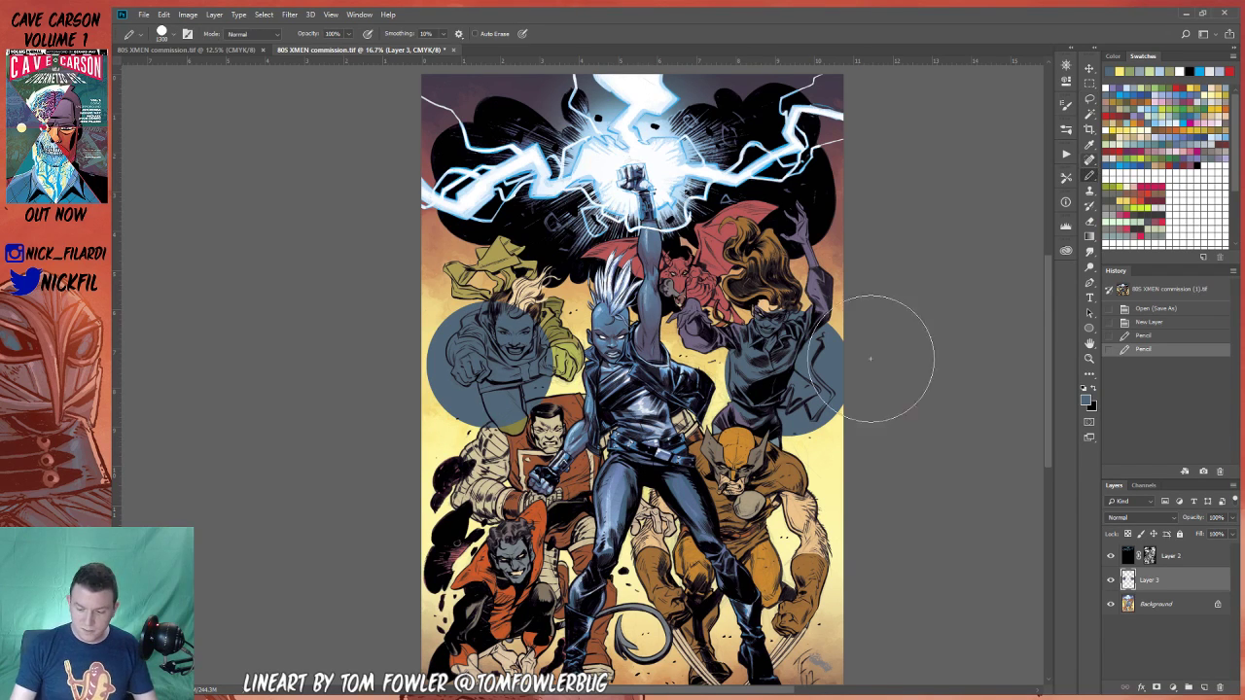
pyautogui.scroll(-5, 531, 281)
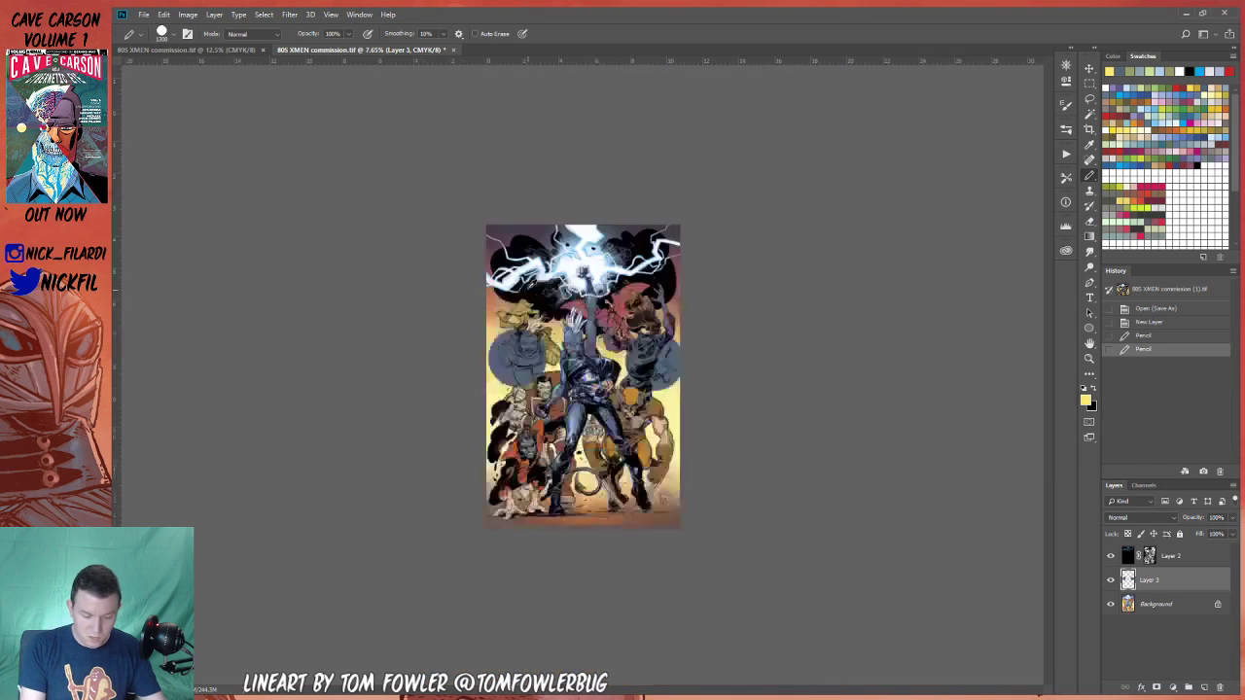
pyautogui.scroll(4, 531, 281)
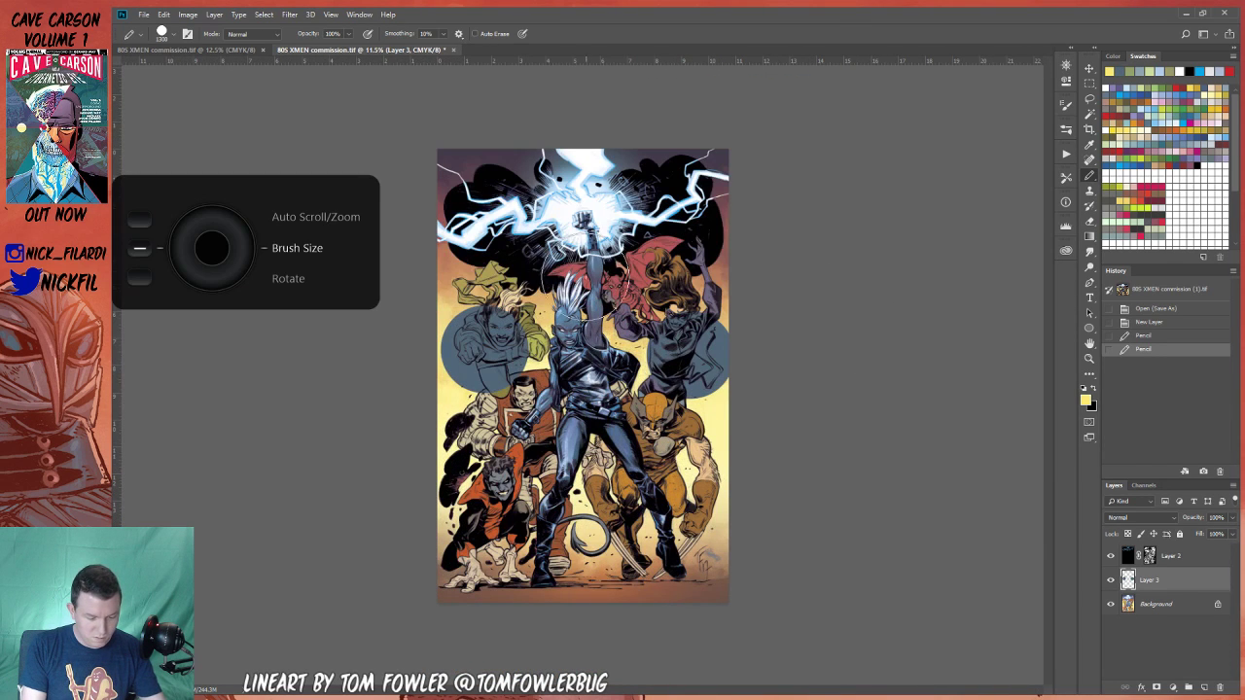
pyautogui.press('[')
pyautogui.press('[')
pyautogui.press('[')
pyautogui.press('[')
pyautogui.press('[')
pyautogui.press('[')
pyautogui.press('[')
pyautogui.press('[')
pyautogui.press('[')
pyautogui.press('[')
pyautogui.press('[')
pyautogui.press('[')
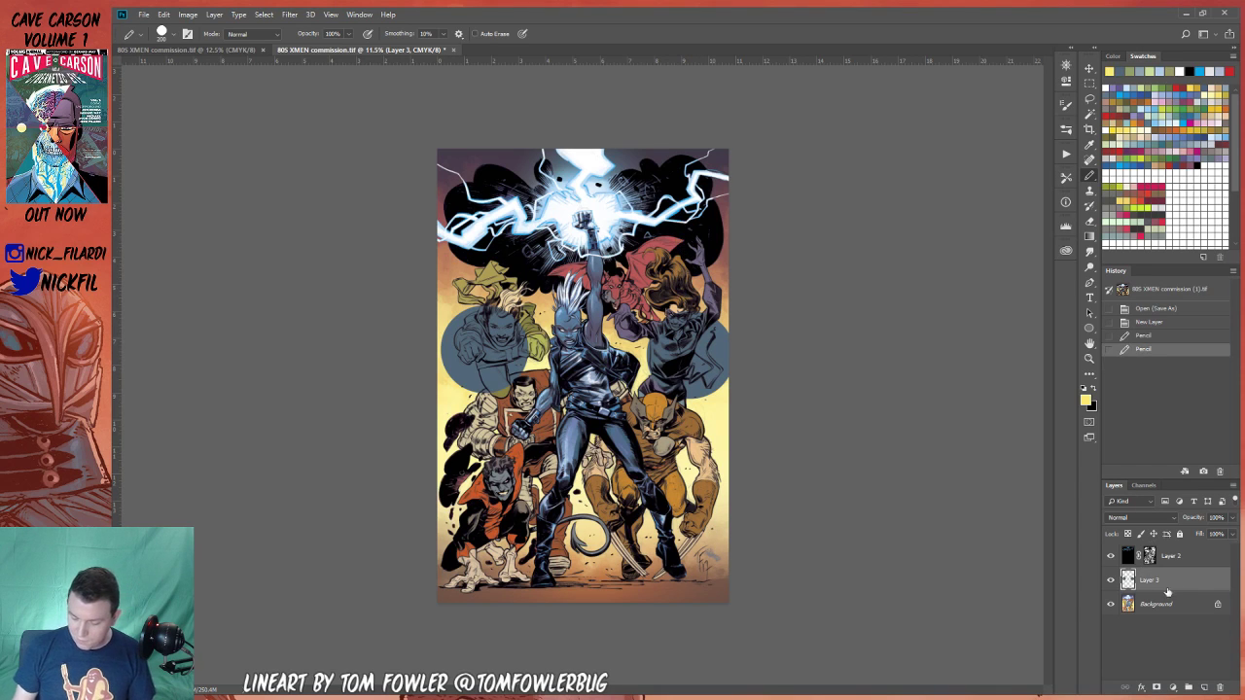
pyautogui.moveTo(1170, 587); pyautogui.dragTo(1187, 540)
pyautogui.moveTo(672, 216)
pyautogui.mouseDown()
pyautogui.moveTo(681, 301)
pyautogui.moveTo(694, 273)
pyautogui.mouseUp()
pyautogui.hotkey('ctrl', 'z')
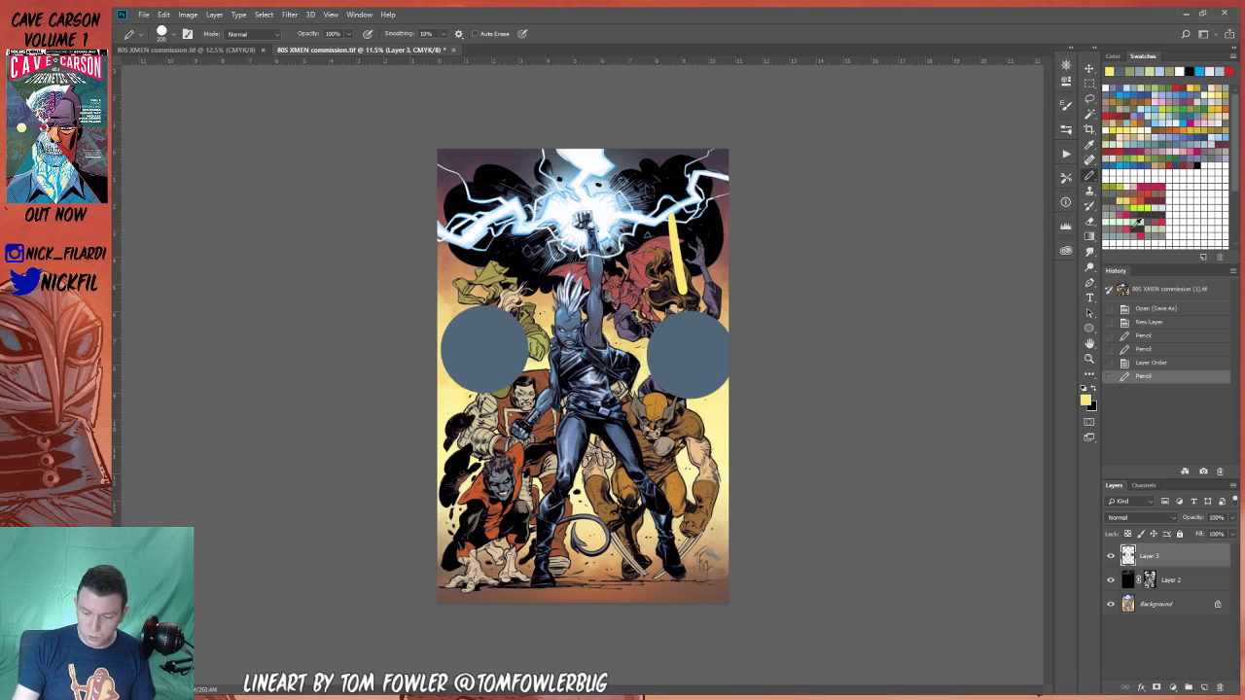
pyautogui.hotkey('ctrl', 'z')
# Step: Draw two white arrows on Layer 3, each pointing down from the lightning area towards one of the blue circles
pyautogui.press('d')
pyautogui.press('x')
pyautogui.moveTo(642, 214)
pyautogui.mouseDown()
pyautogui.moveTo(657, 204)
pyautogui.moveTo(673, 286)
pyautogui.moveTo(665, 275)
pyautogui.moveTo(692, 260)
pyautogui.mouseUp()
pyautogui.moveTo(486, 206); pyautogui.dragTo(482, 285)
pyautogui.moveTo(469, 269)
pyautogui.mouseDown()
pyautogui.moveTo(481, 290)
pyautogui.moveTo(500, 270)
pyautogui.mouseUp()
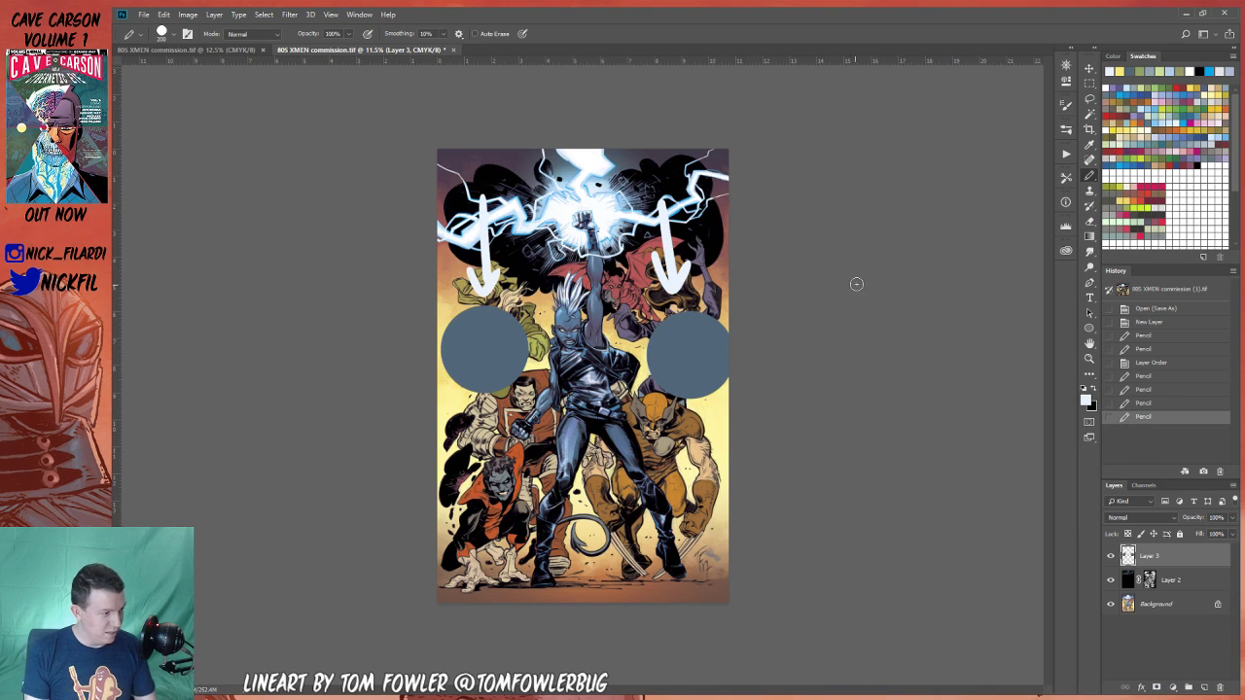
# Step: Paint white highlight caps along the upper edges of both blue circles to show light from above
pyautogui.moveTo(466, 317); pyautogui.dragTo(486, 319)
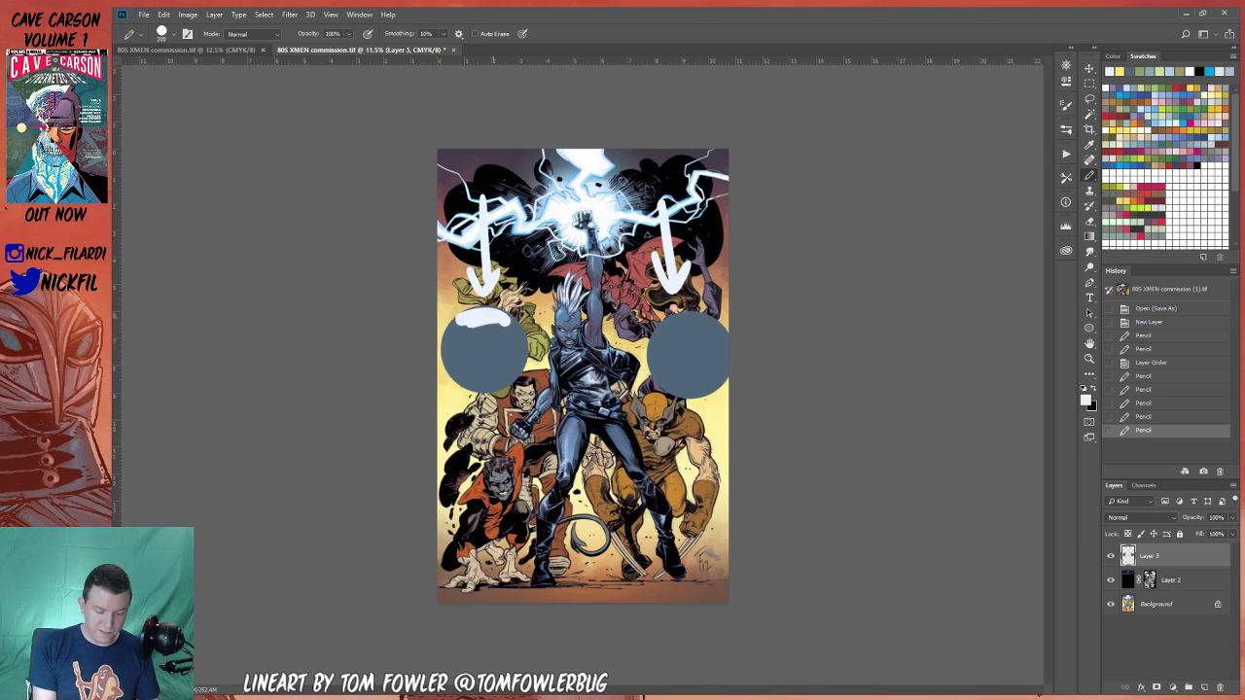
pyautogui.moveTo(702, 316)
pyautogui.mouseDown()
pyautogui.moveTo(721, 322)
pyautogui.moveTo(697, 319)
pyautogui.mouseUp()
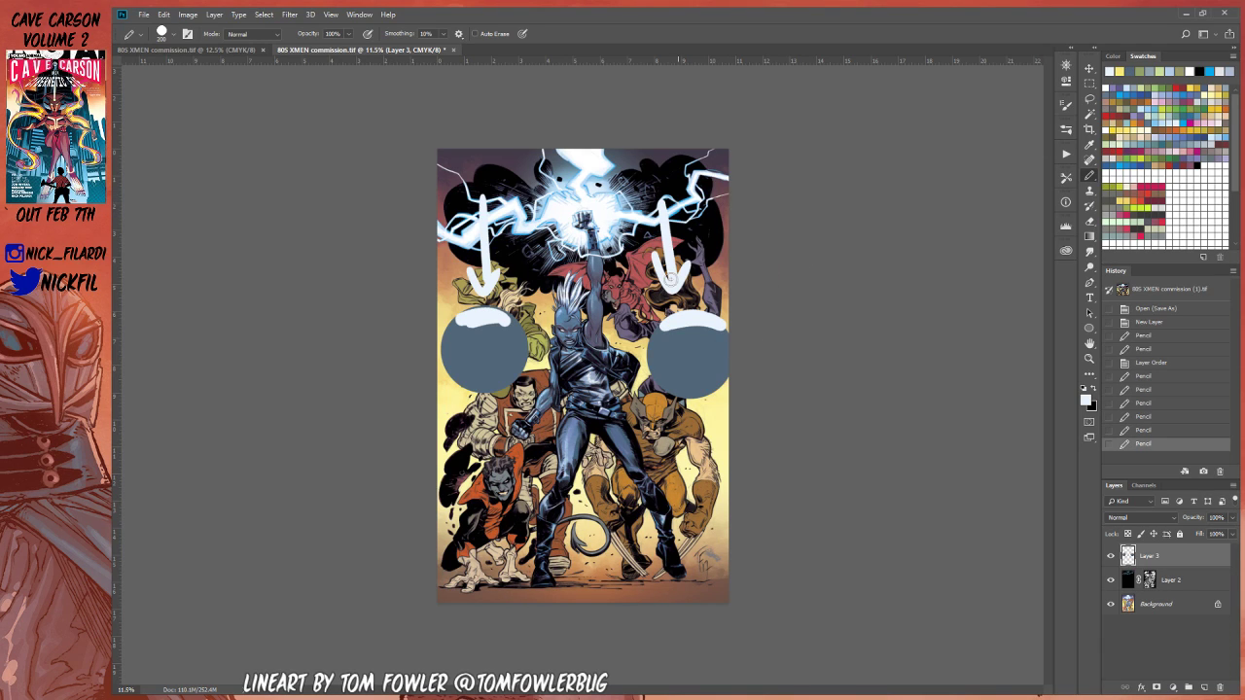
pyautogui.moveTo(455, 319)
pyautogui.mouseDown()
pyautogui.moveTo(499, 311)
pyautogui.moveTo(468, 312)
pyautogui.mouseUp()
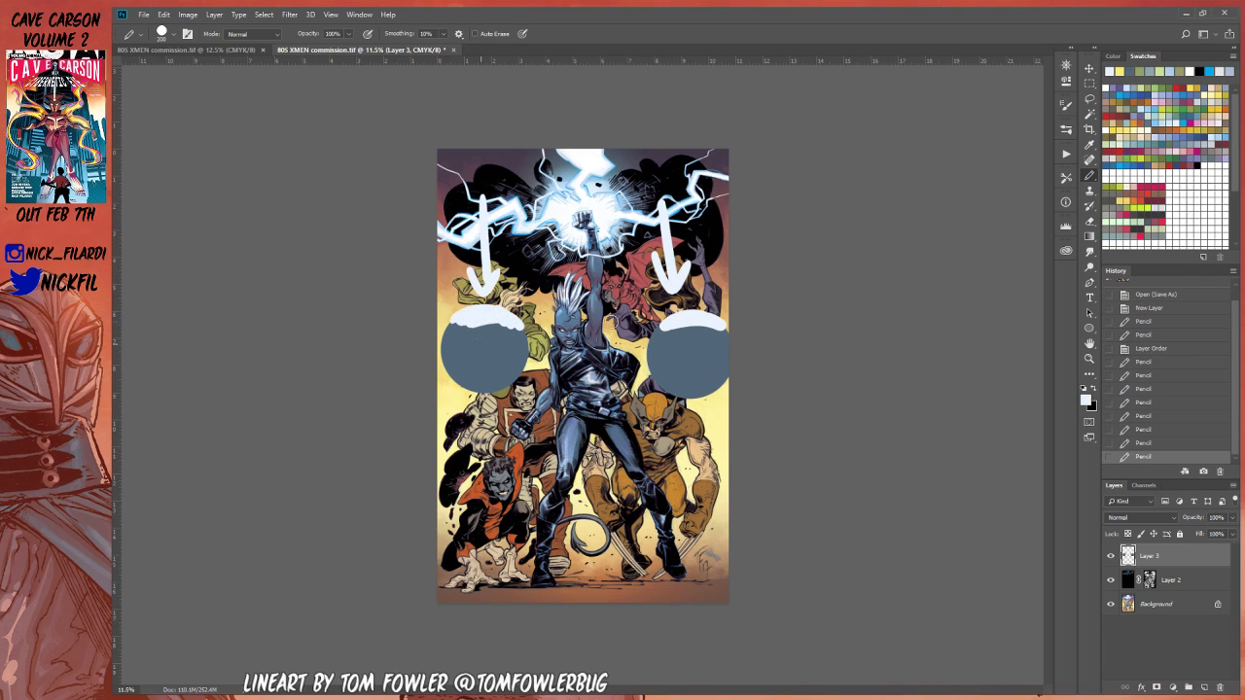
pyautogui.moveTo(652, 336)
pyautogui.mouseDown()
pyautogui.moveTo(725, 337)
pyautogui.moveTo(664, 327)
pyautogui.mouseUp()
pyautogui.moveTo(455, 323)
pyautogui.mouseDown()
pyautogui.moveTo(446, 328)
pyautogui.moveTo(523, 332)
pyautogui.moveTo(482, 318)
pyautogui.mouseUp()
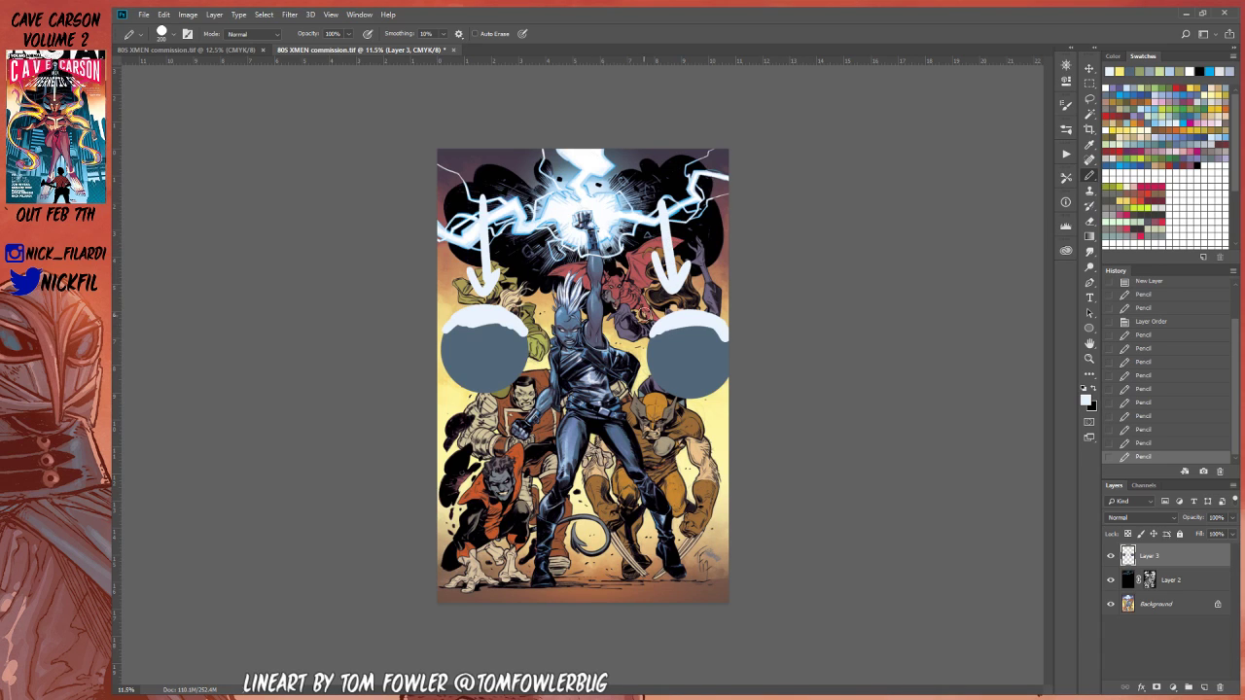
# Step: Reinforce both white arrowheads and extend the left arrow's shaft up to near the page's upper edge
pyautogui.moveTo(662, 256); pyautogui.dragTo(677, 264)
pyautogui.moveTo(470, 272); pyautogui.dragTo(479, 276)
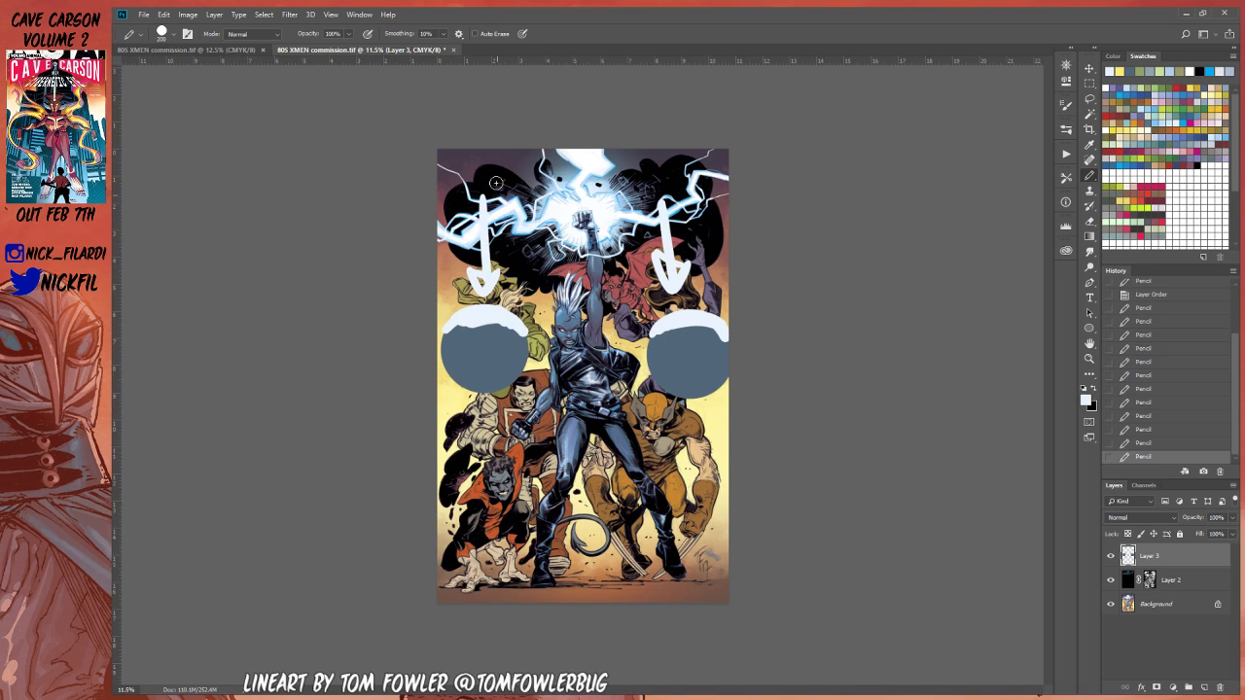
pyautogui.moveTo(478, 159)
pyautogui.mouseDown()
pyautogui.moveTo(487, 264)
pyautogui.moveTo(492, 158)
pyautogui.moveTo(490, 263)
pyautogui.mouseUp()
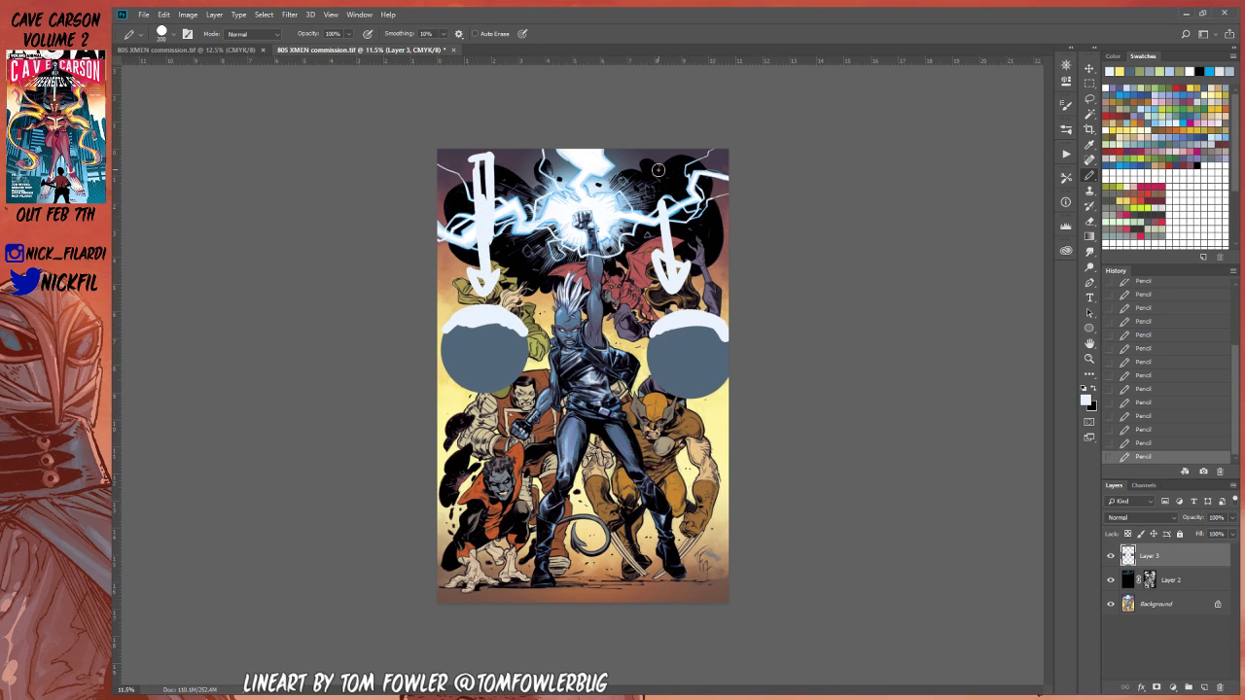
# Step: Paint broad white bands across the lightning area, and roll the document history back to the Layer Order state
pyautogui.moveTo(658, 171); pyautogui.dragTo(669, 255)
pyautogui.moveTo(739, 181)
pyautogui.mouseDown()
pyautogui.moveTo(615, 183)
pyautogui.moveTo(730, 206)
pyautogui.moveTo(437, 220)
pyautogui.moveTo(444, 231)
pyautogui.mouseUp()
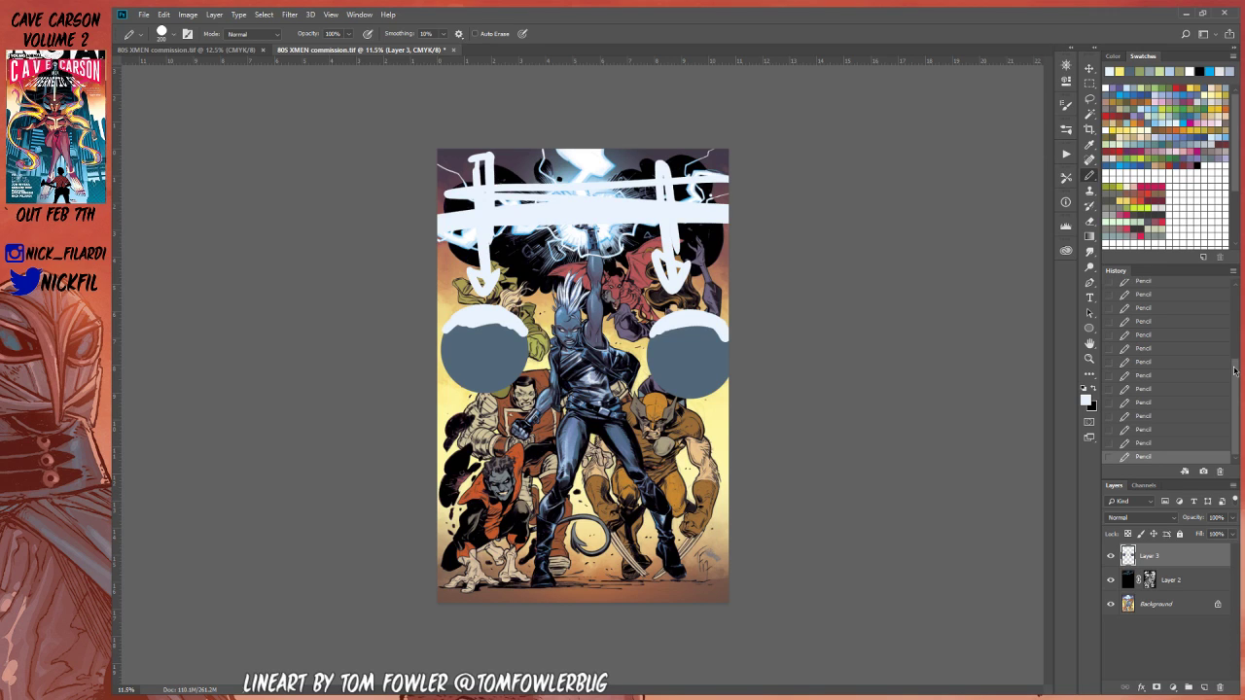
pyautogui.moveTo(1233, 370); pyautogui.dragTo(1233, 345)
pyautogui.click(1153, 310)
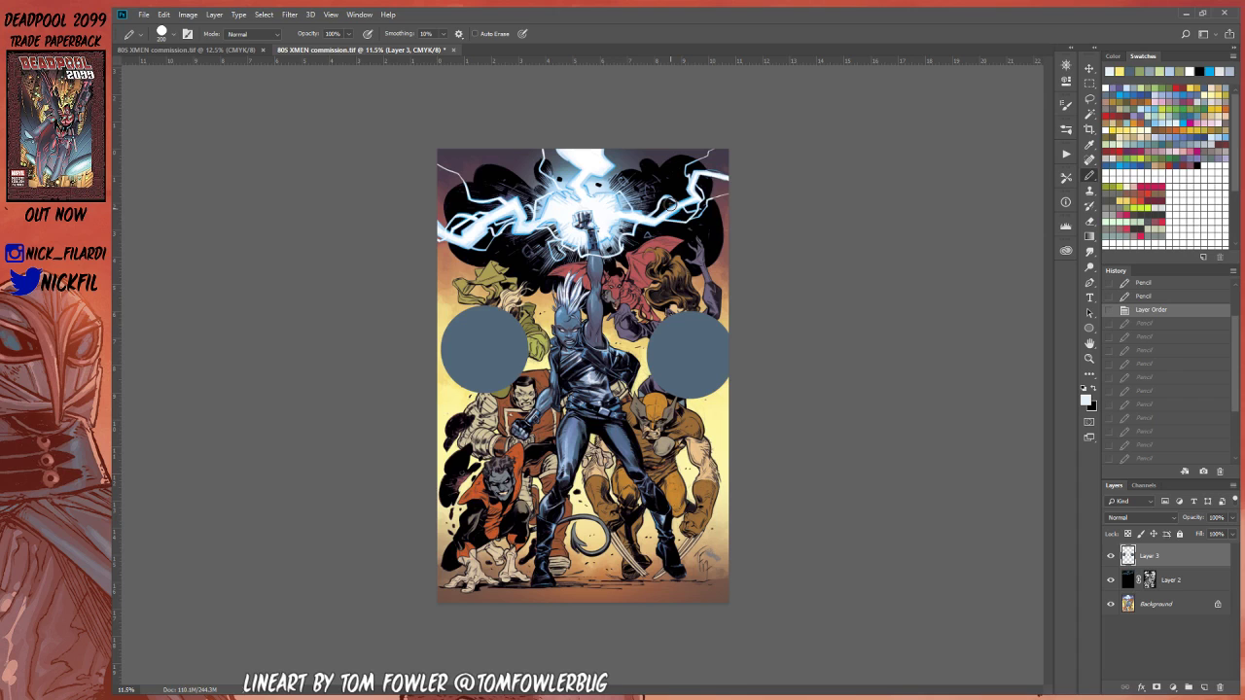
# Step: Draw two thin white arrows pointing down towards the outer circles, and revert them to the Layer Order state
pyautogui.moveTo(679, 184); pyautogui.dragTo(678, 273)
pyautogui.moveTo(663, 255); pyautogui.dragTo(686, 258)
pyautogui.moveTo(472, 176); pyautogui.dragTo(470, 268)
pyautogui.moveTo(460, 257); pyautogui.dragTo(478, 257)
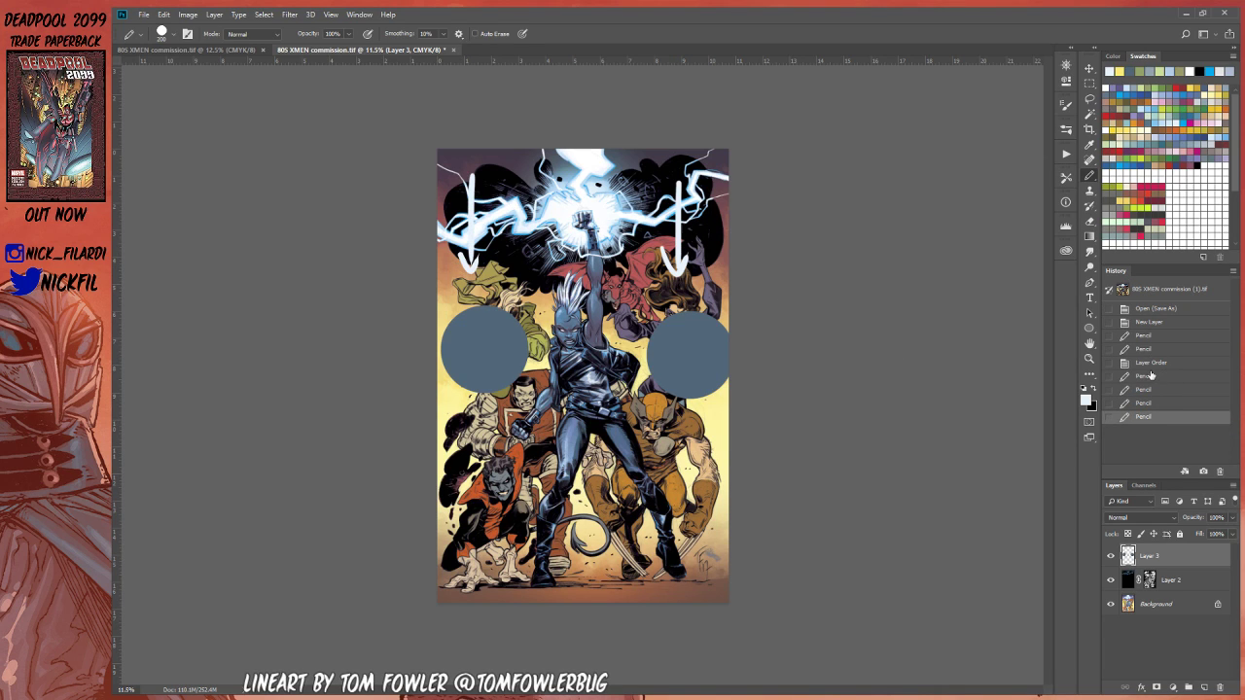
pyautogui.click(1151, 362)
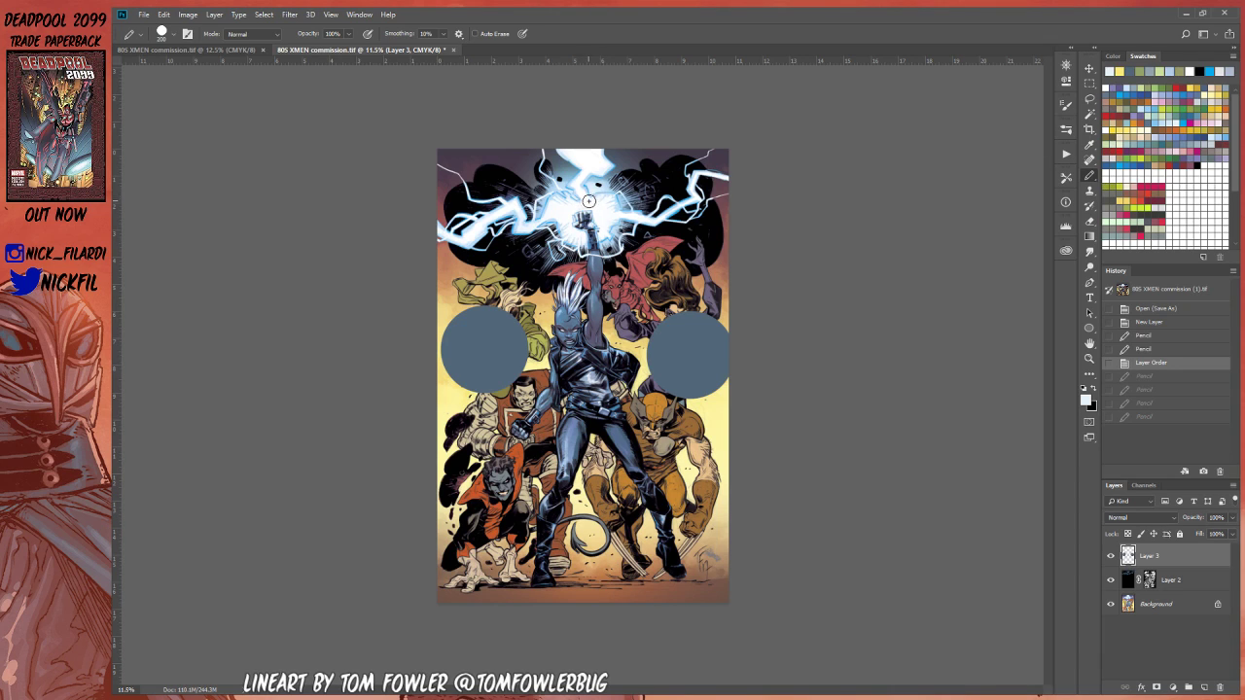
# Step: Ring the lightning burst around the raised fist in bright blue and paint a slate-blue circle between the two existing ones
pyautogui.moveTo(590, 196)
pyautogui.mouseDown()
pyautogui.moveTo(556, 218)
pyautogui.moveTo(583, 185)
pyautogui.mouseUp()
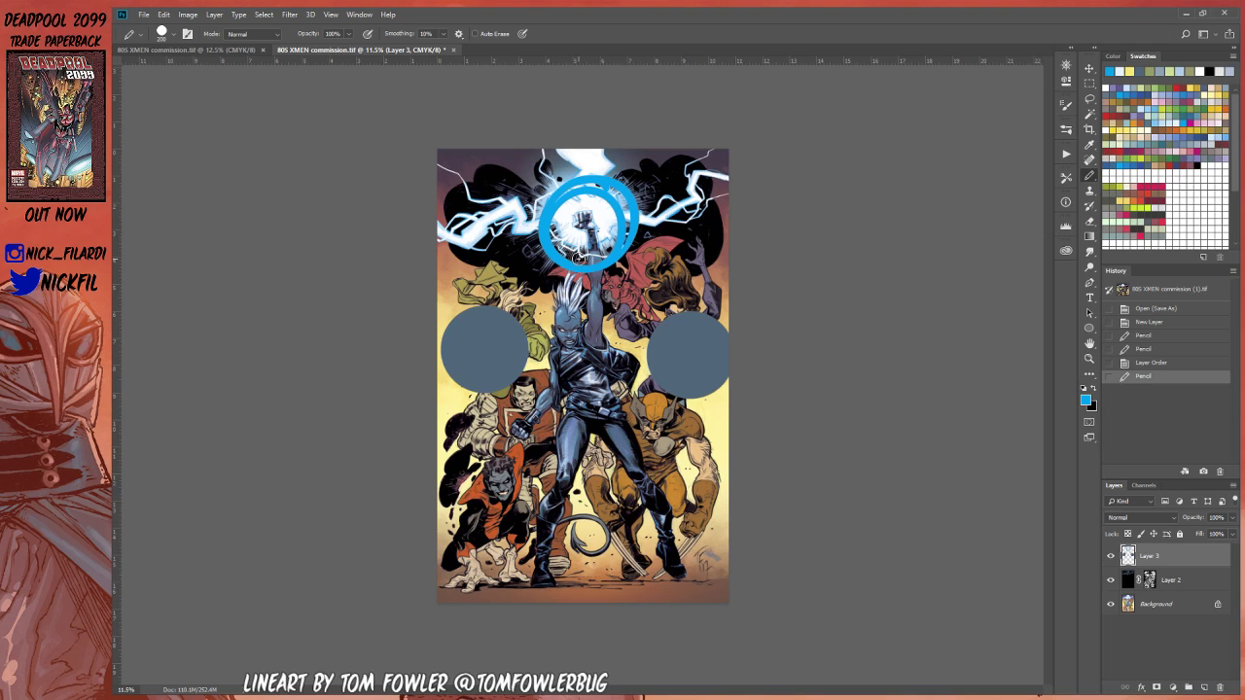
pyautogui.click(1125, 89)
pyautogui.moveTo(574, 331)
pyautogui.mouseDown()
pyautogui.moveTo(613, 350)
pyautogui.moveTo(574, 365)
pyautogui.mouseUp()
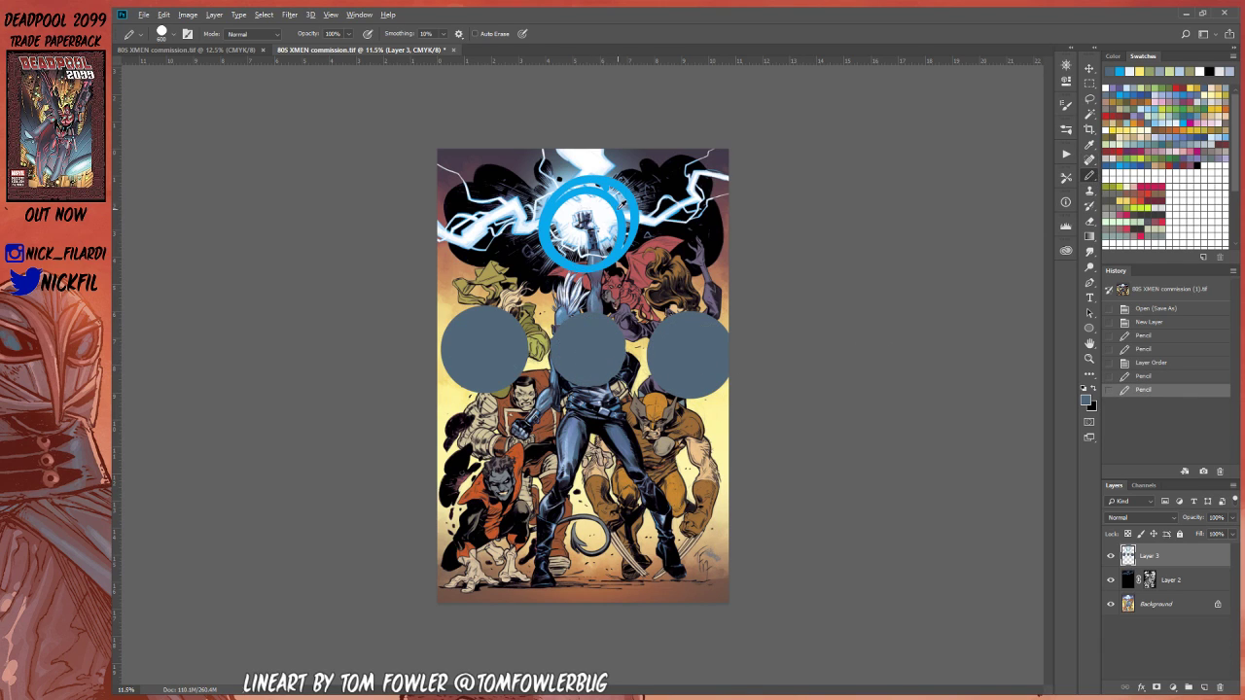
# Step: Paint a bright blue disc inside the middle circle with a small white highlight near its upper edge
pyautogui.keyDown('alt'); pyautogui.click(619, 201); pyautogui.keyUp('alt')
pyautogui.moveTo(590, 335)
pyautogui.mouseDown()
pyautogui.moveTo(603, 343)
pyautogui.moveTo(573, 354)
pyautogui.moveTo(598, 331)
pyautogui.moveTo(569, 349)
pyautogui.moveTo(588, 368)
pyautogui.moveTo(611, 336)
pyautogui.moveTo(599, 331)
pyautogui.mouseUp()
pyautogui.hotkey('ctrl', 'z')
pyautogui.press('x')
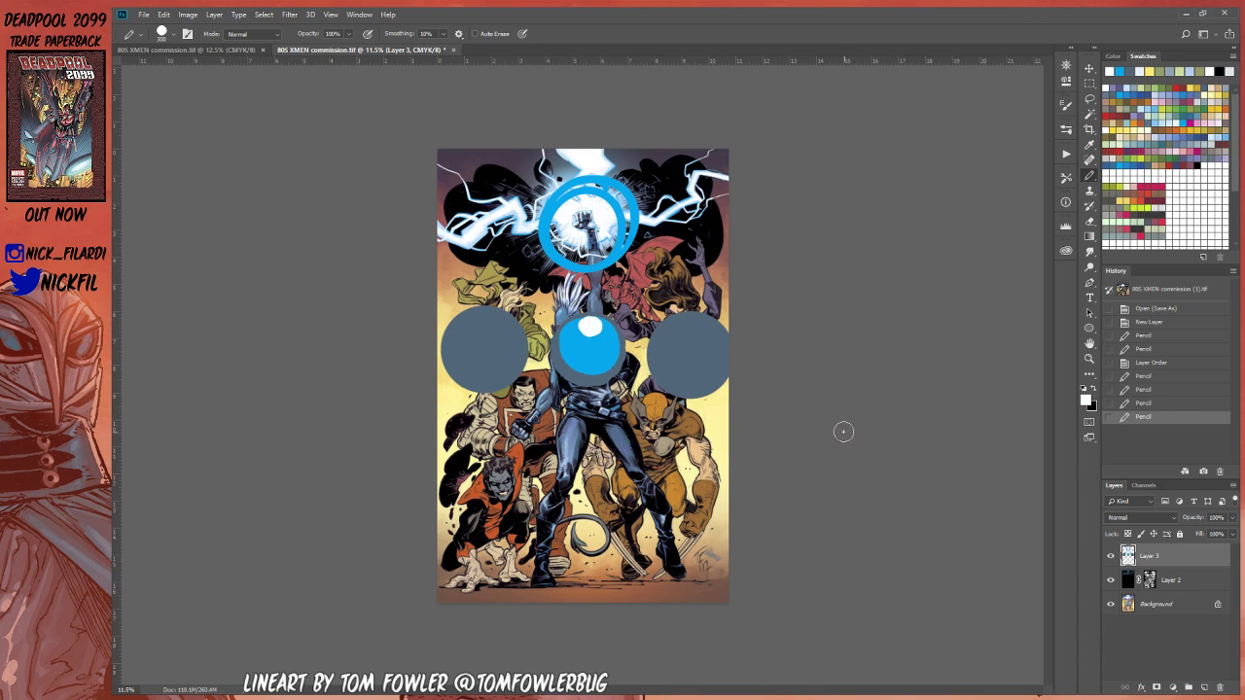
# Step: Paint bright blue rims along the outer circles' upper edges facing the burst, and add white highlights on those rims
pyautogui.keyDown('alt'); pyautogui.click(591, 346); pyautogui.keyUp('alt')
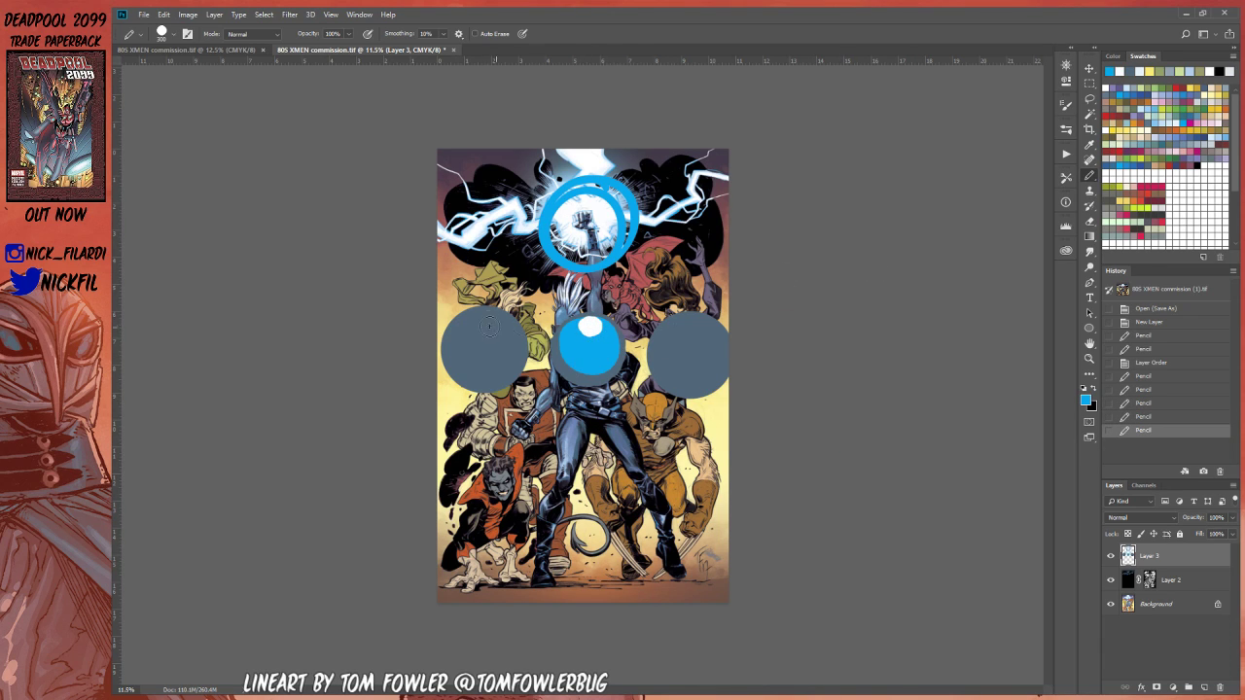
pyautogui.moveTo(449, 321)
pyautogui.mouseDown()
pyautogui.moveTo(516, 316)
pyautogui.moveTo(527, 358)
pyautogui.mouseUp()
pyautogui.moveTo(644, 372)
pyautogui.mouseDown()
pyautogui.moveTo(702, 310)
pyautogui.moveTo(713, 317)
pyautogui.mouseUp()
pyautogui.keyDown('alt'); pyautogui.click(595, 323); pyautogui.keyUp('alt')
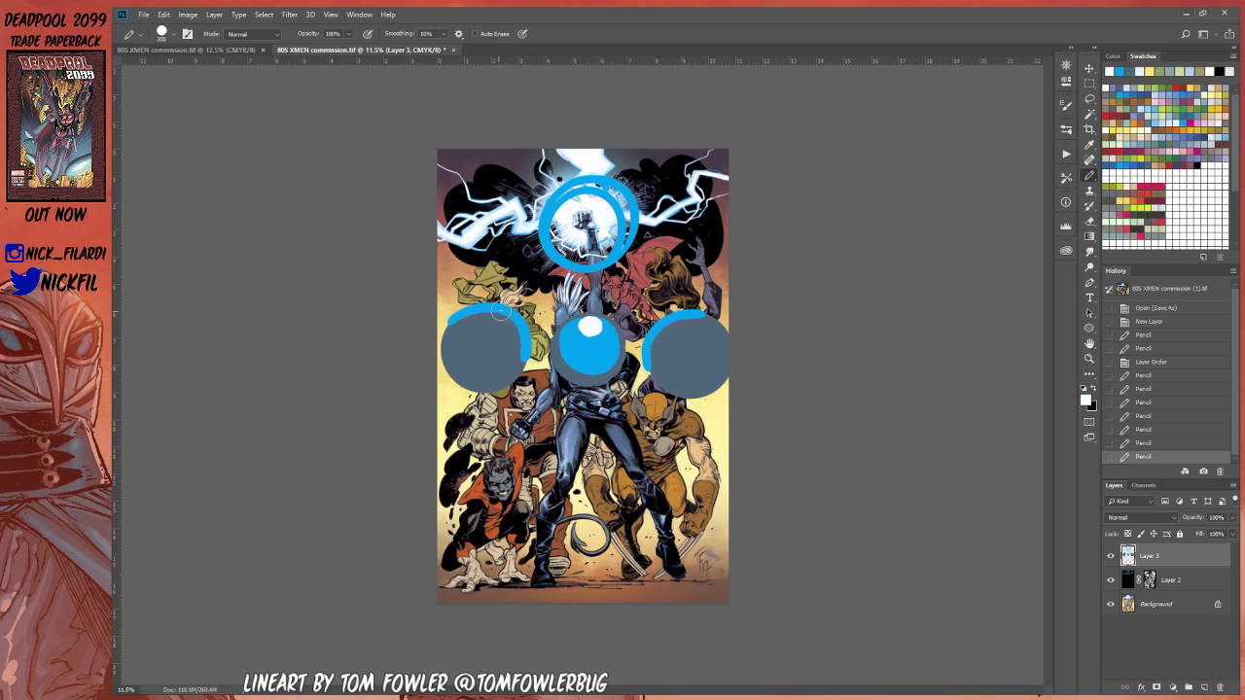
pyautogui.moveTo(500, 309); pyautogui.dragTo(528, 339)
pyautogui.moveTo(671, 315); pyautogui.dragTo(644, 343)
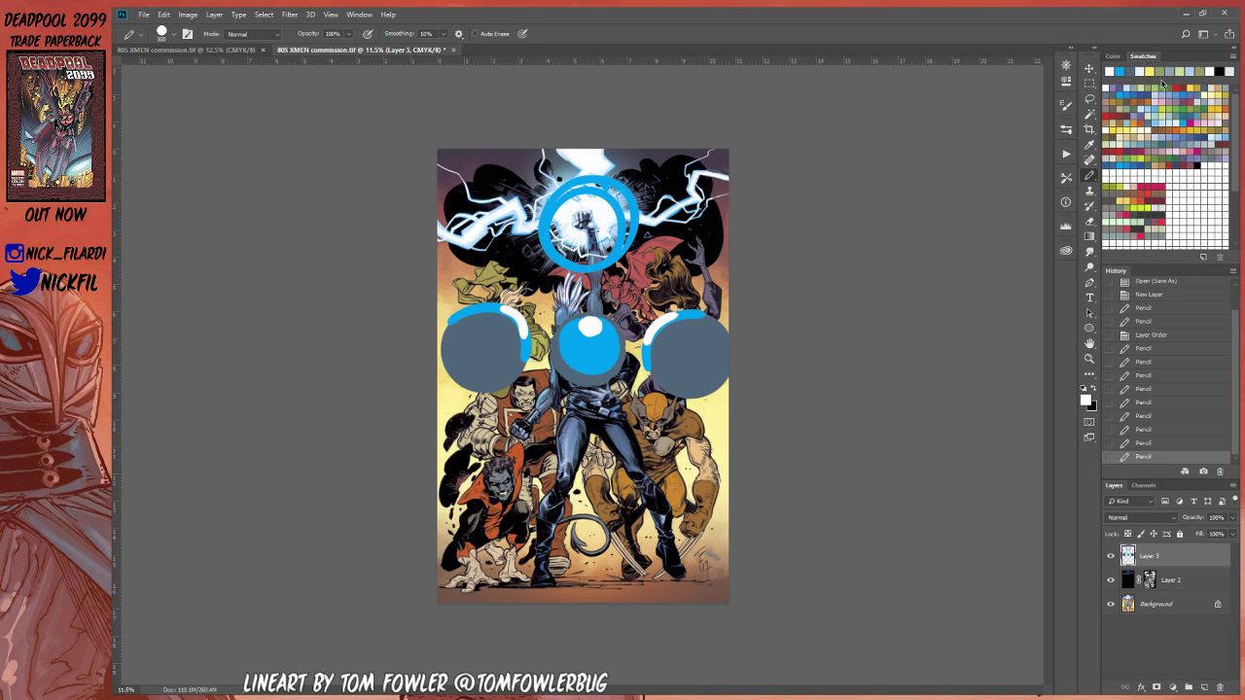
# Step: Fill the lower, outward-facing areas of both outer circles with pale yellow to represent the background light
pyautogui.click(1138, 126)
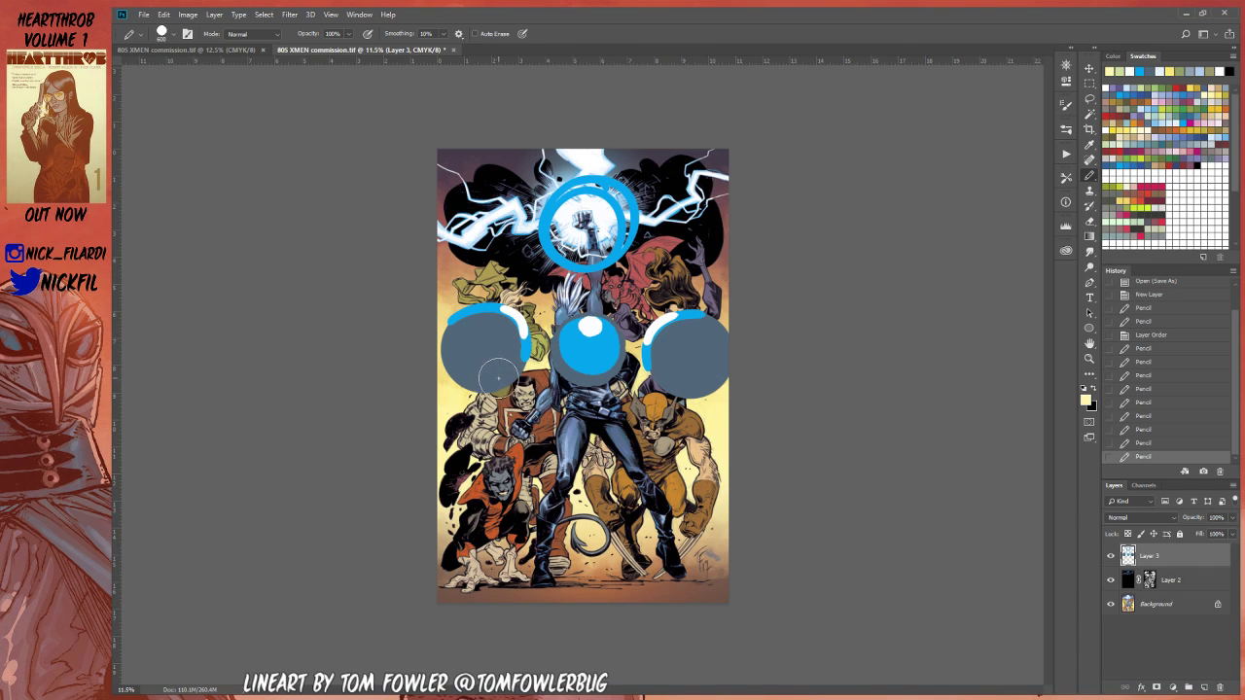
pyautogui.moveTo(461, 361)
pyautogui.mouseDown()
pyautogui.moveTo(491, 373)
pyautogui.moveTo(452, 347)
pyautogui.moveTo(468, 379)
pyautogui.moveTo(491, 364)
pyautogui.moveTo(467, 336)
pyautogui.moveTo(479, 385)
pyautogui.moveTo(475, 330)
pyautogui.moveTo(476, 386)
pyautogui.moveTo(493, 334)
pyautogui.moveTo(456, 354)
pyautogui.mouseUp()
pyautogui.moveTo(679, 376)
pyautogui.mouseDown()
pyautogui.moveTo(673, 345)
pyautogui.moveTo(706, 345)
pyautogui.moveTo(689, 380)
pyautogui.moveTo(670, 358)
pyautogui.moveTo(716, 361)
pyautogui.moveTo(687, 392)
pyautogui.moveTo(694, 336)
pyautogui.moveTo(717, 368)
pyautogui.moveTo(687, 382)
pyautogui.moveTo(677, 364)
pyautogui.moveTo(710, 338)
pyautogui.moveTo(697, 391)
pyautogui.moveTo(717, 337)
pyautogui.mouseUp()
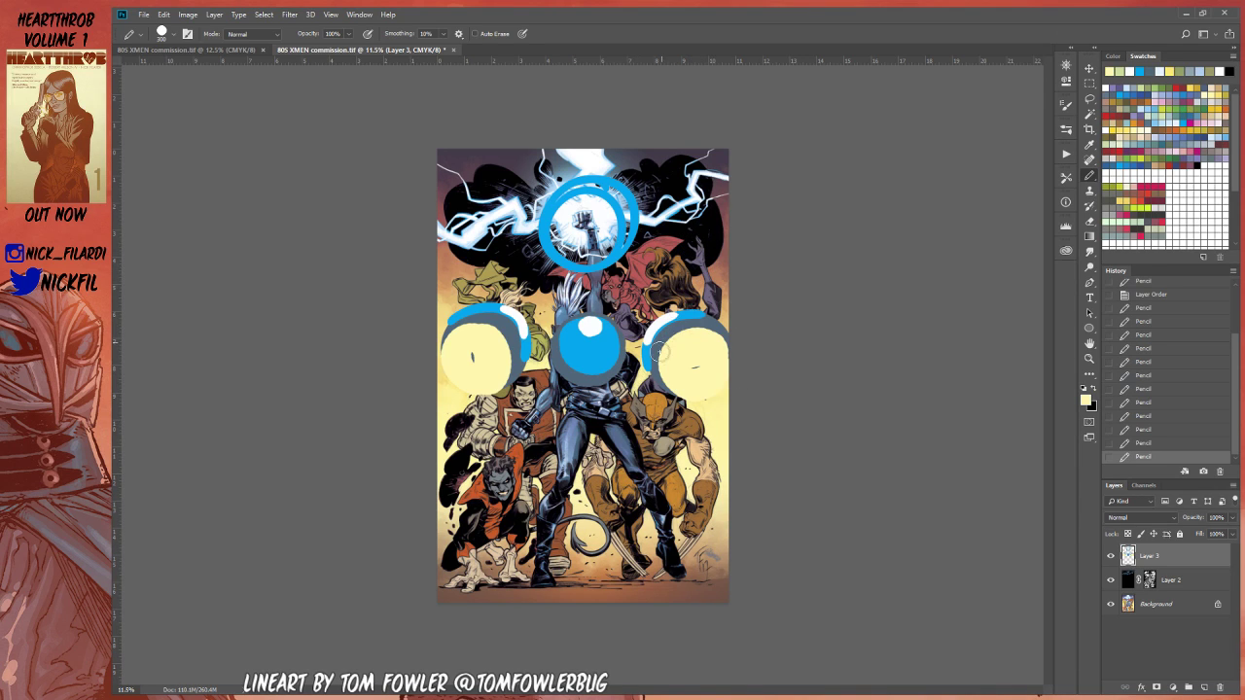
pyautogui.moveTo(472, 356); pyautogui.dragTo(492, 356)
pyautogui.click(697, 367)
# Step: Hide Layer 3 and make the Background layer active
pyautogui.click(1090, 98)
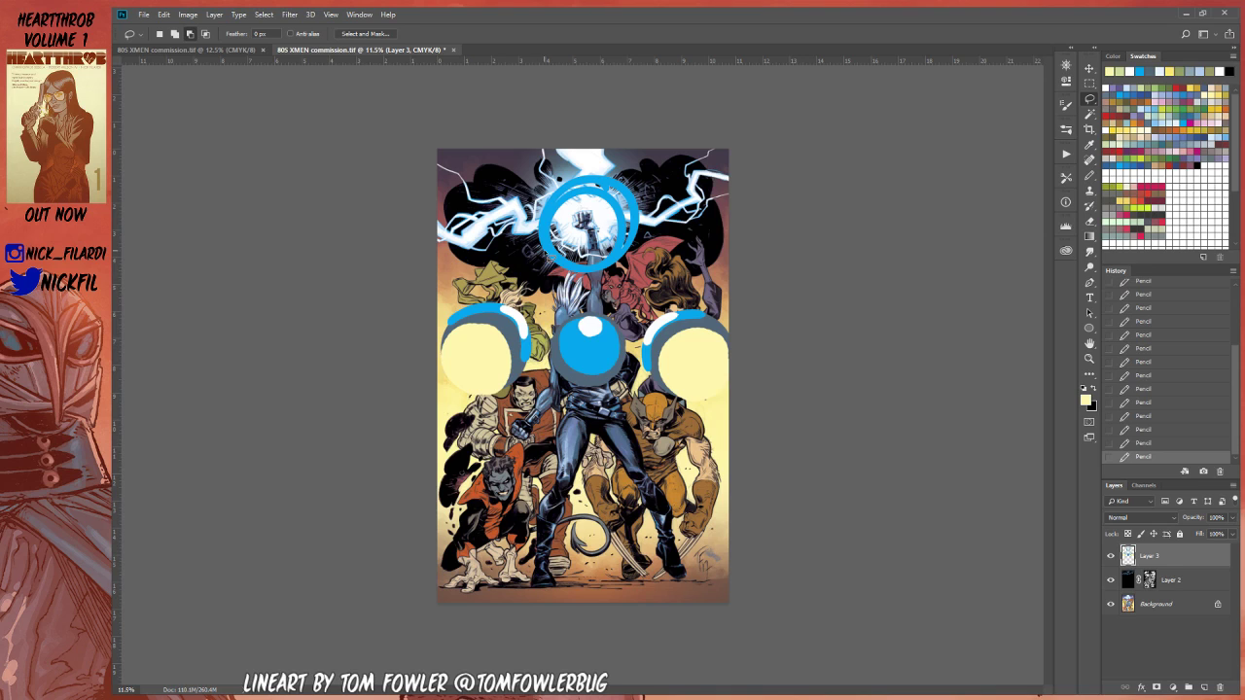
pyautogui.click(1111, 556)
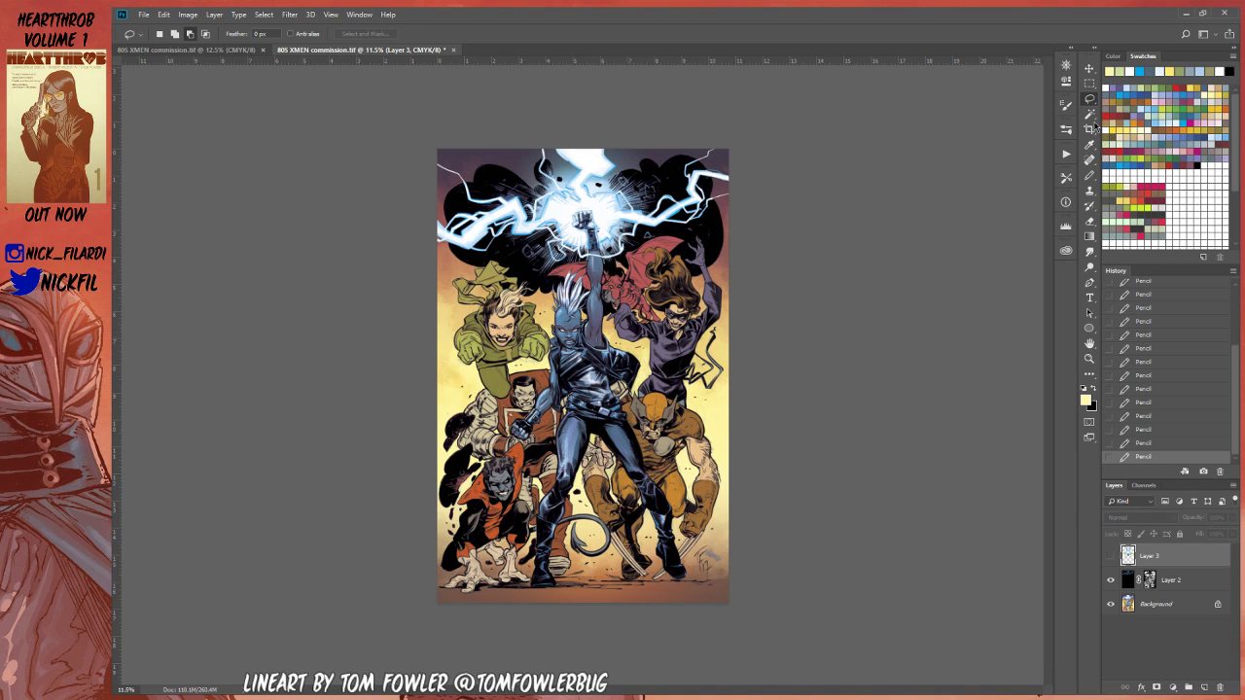
pyautogui.click(1153, 604)
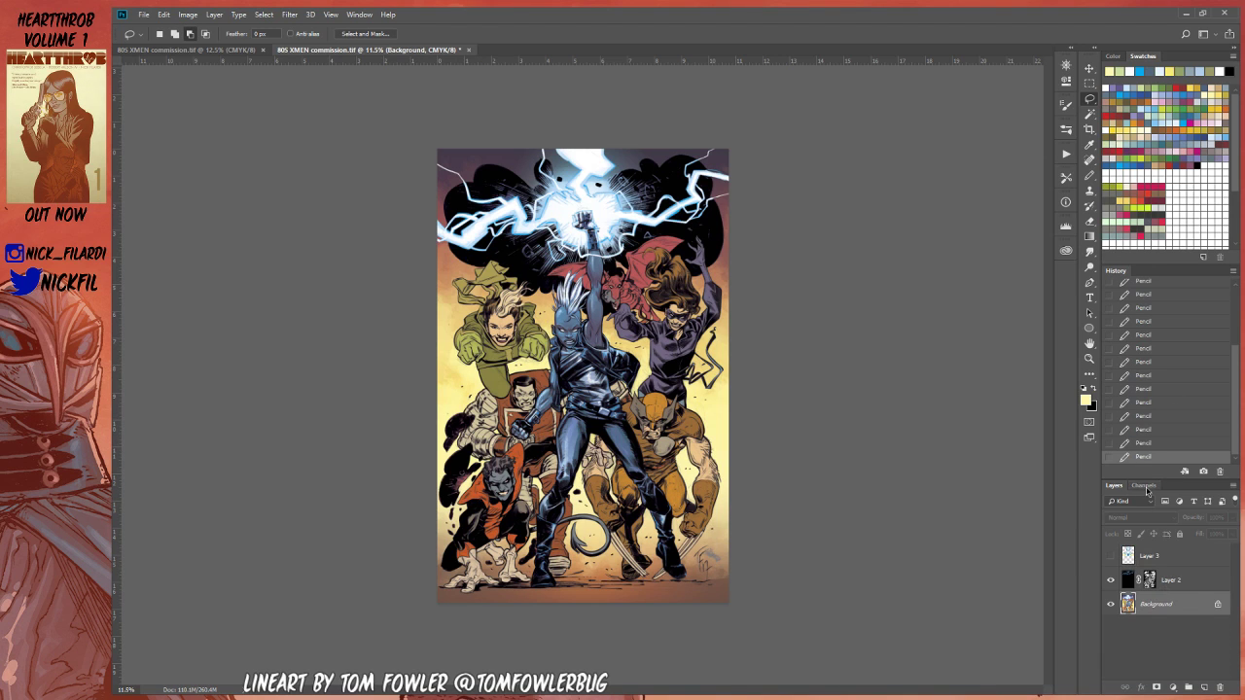
# Step: Select the grey supporting-figure shapes in the Alpha 2 channel with the Magic Wand, and return to the CMYK composite
pyautogui.click(1144, 485)
pyautogui.click(1143, 634)
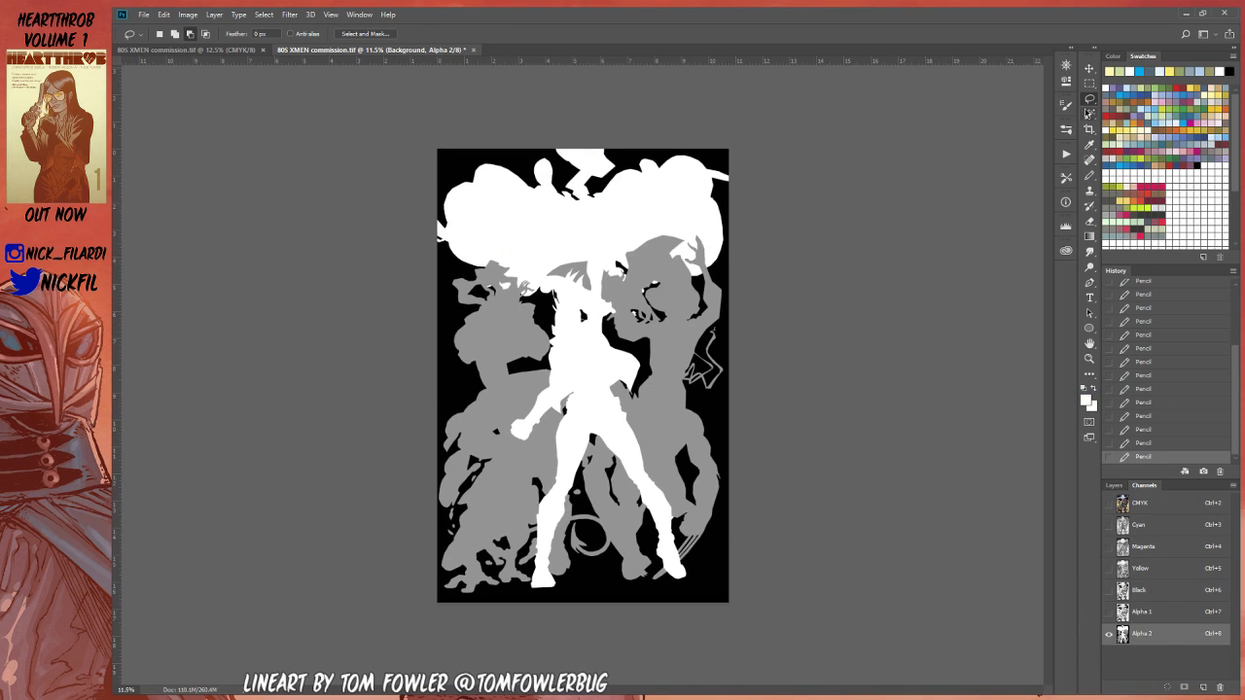
pyautogui.press('w')
pyautogui.click(518, 332)
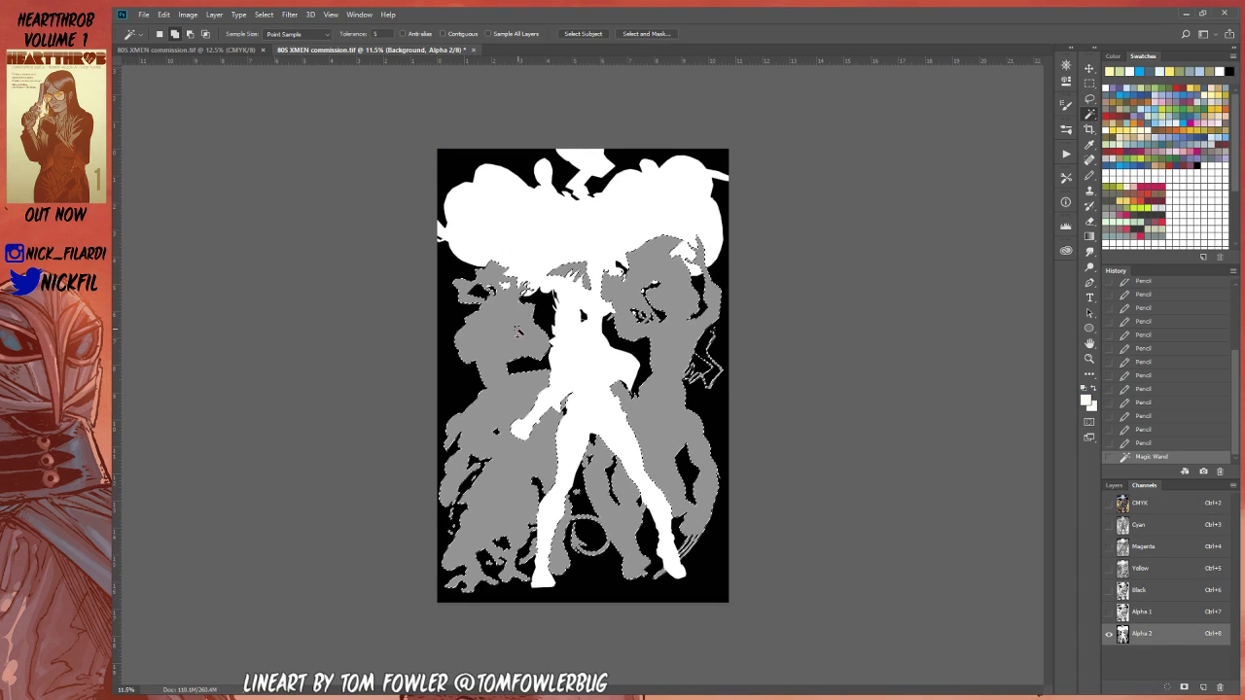
pyautogui.click(1148, 505)
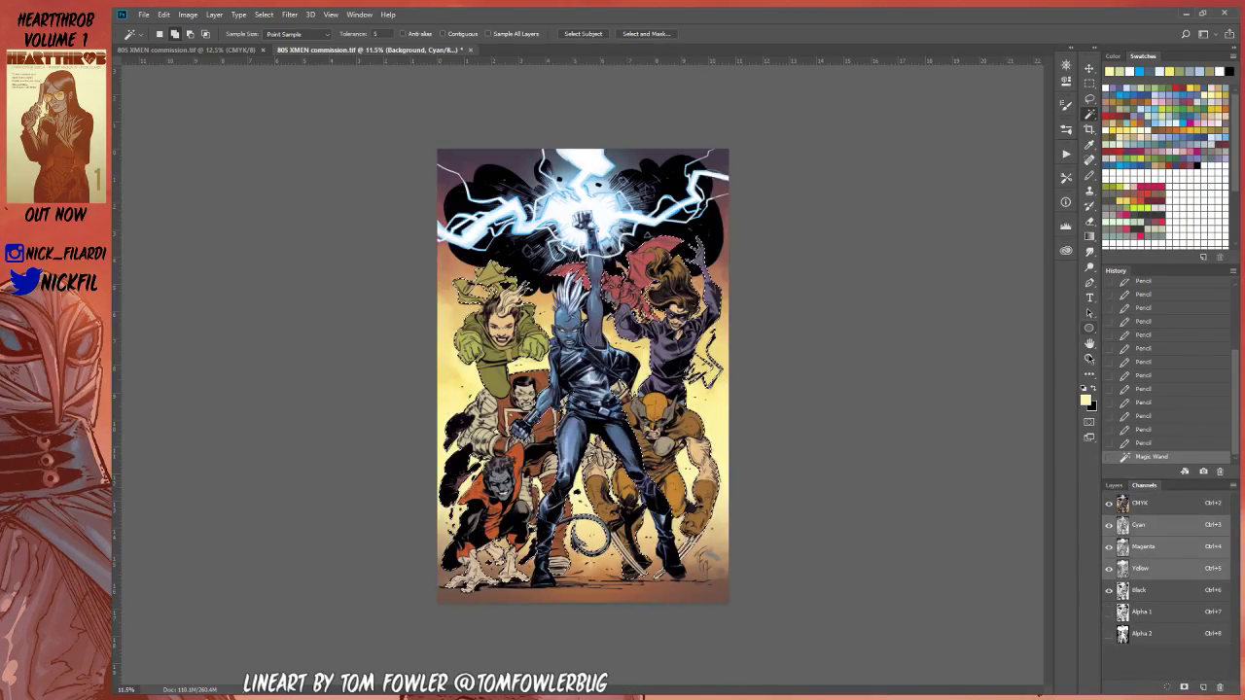
# Step: Examine the selected figures up close, from the green-clad flyer past the central heroine to the masked woman in purple
pyautogui.press('z')
pyautogui.hotkey('ctrl', '+')
pyautogui.click(488, 309)
pyautogui.click(488, 309)
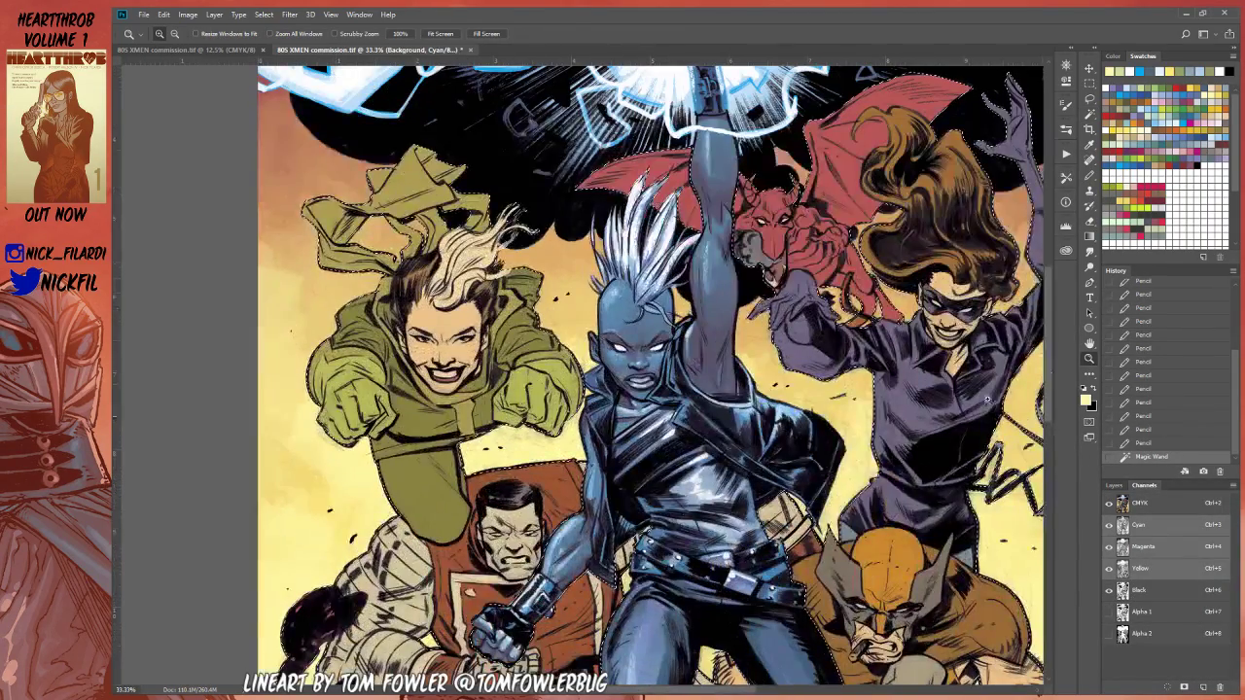
pyautogui.click(1089, 343)
pyautogui.moveTo(778, 179); pyautogui.dragTo(909, 258)
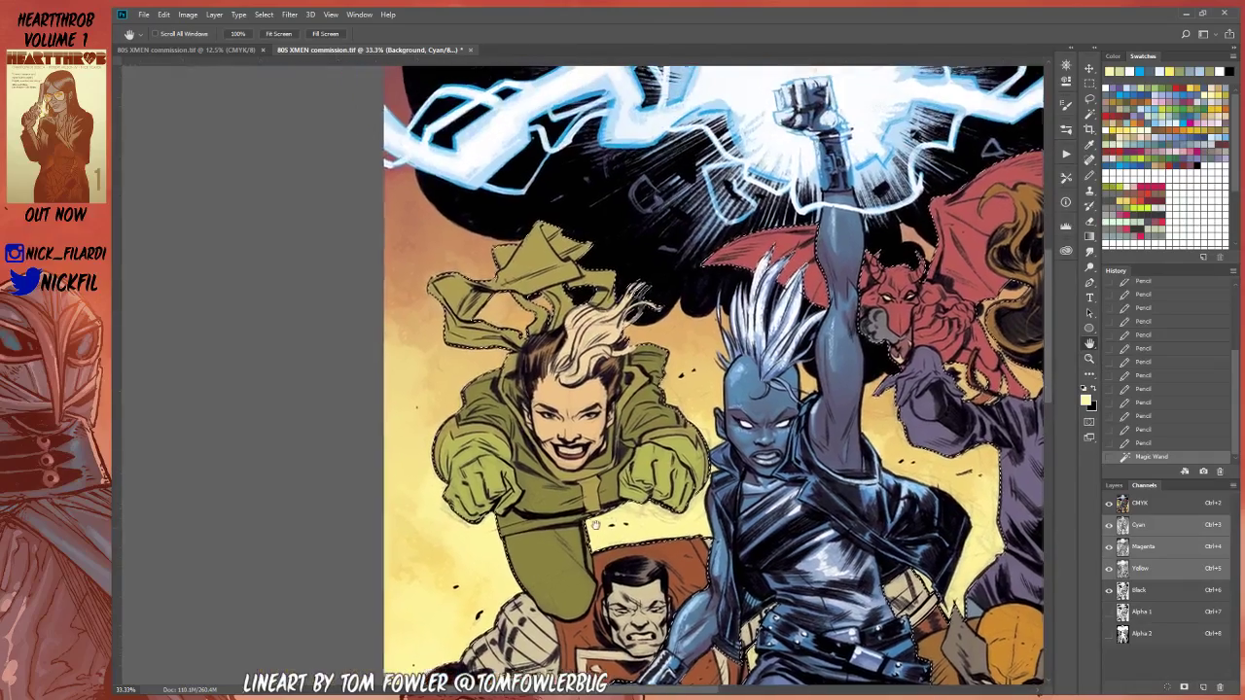
pyautogui.click(1090, 358)
pyautogui.click(661, 521)
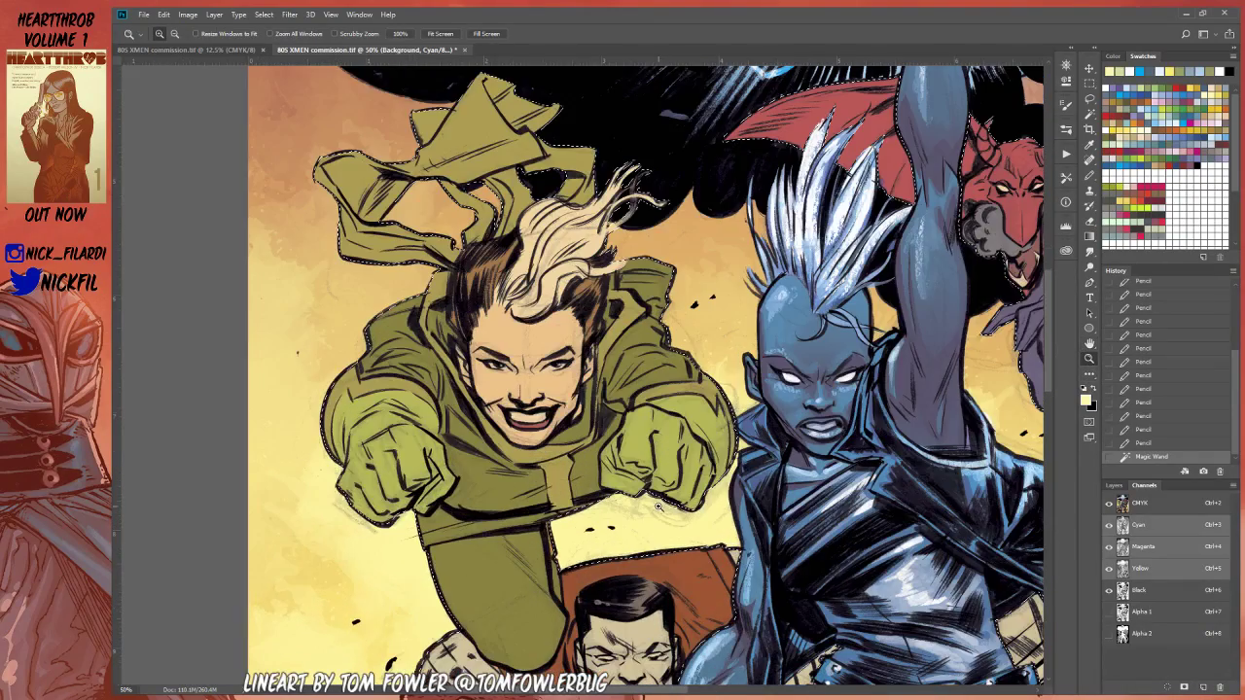
pyautogui.click(1089, 343)
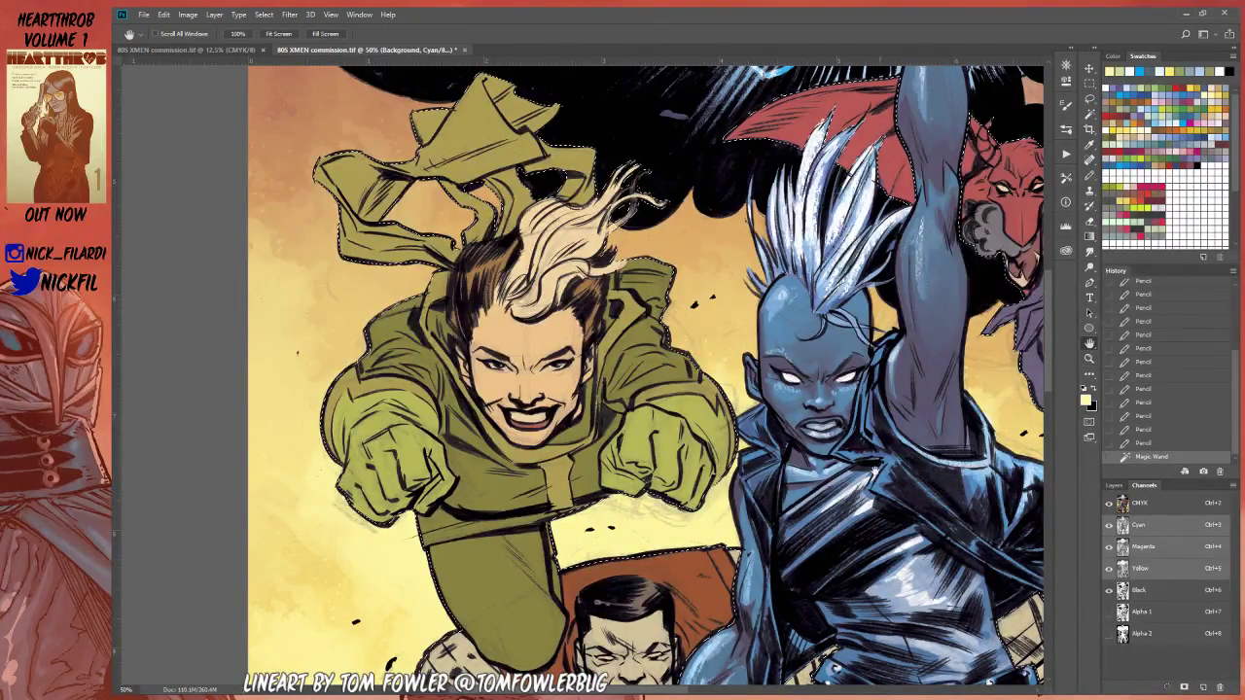
pyautogui.moveTo(856, 486); pyautogui.dragTo(738, 504)
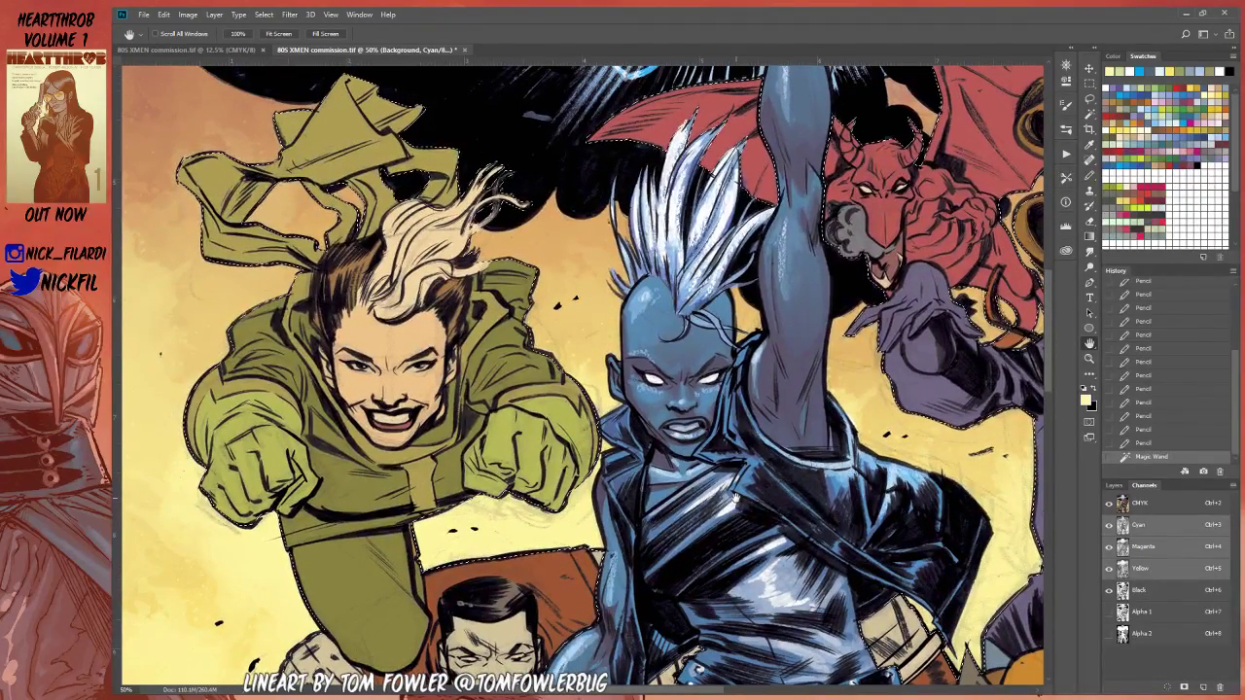
pyautogui.moveTo(846, 465); pyautogui.dragTo(687, 480)
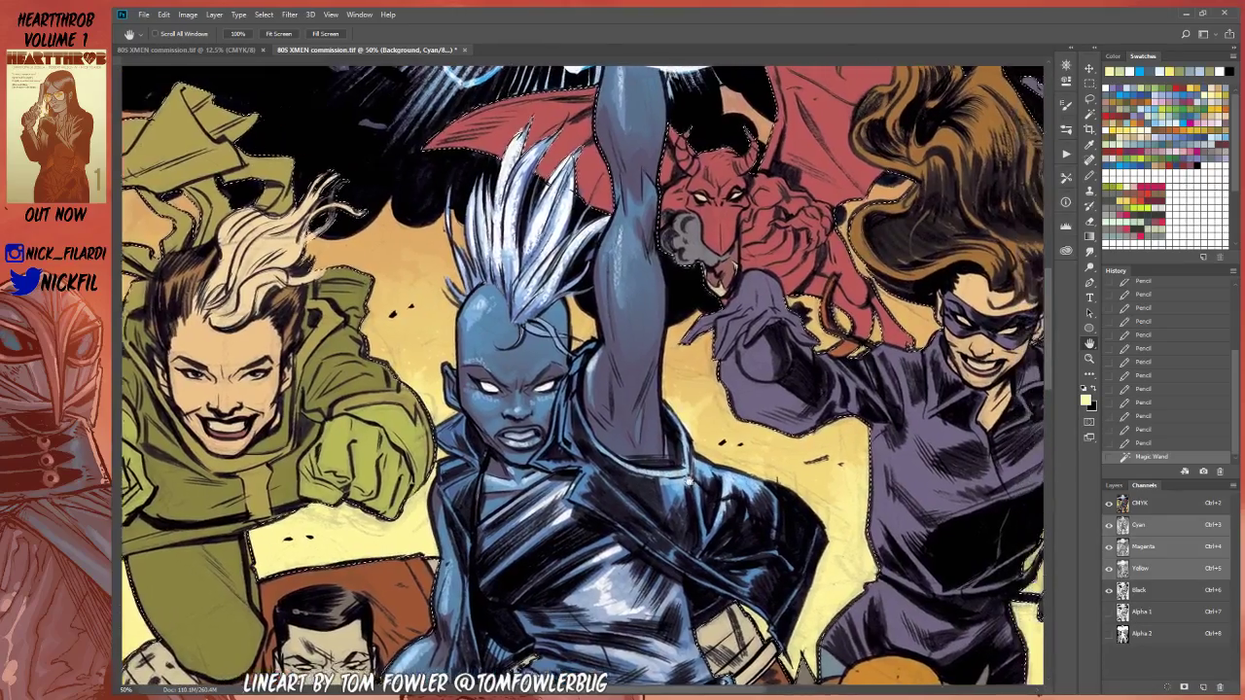
pyautogui.moveTo(833, 473); pyautogui.dragTo(633, 334)
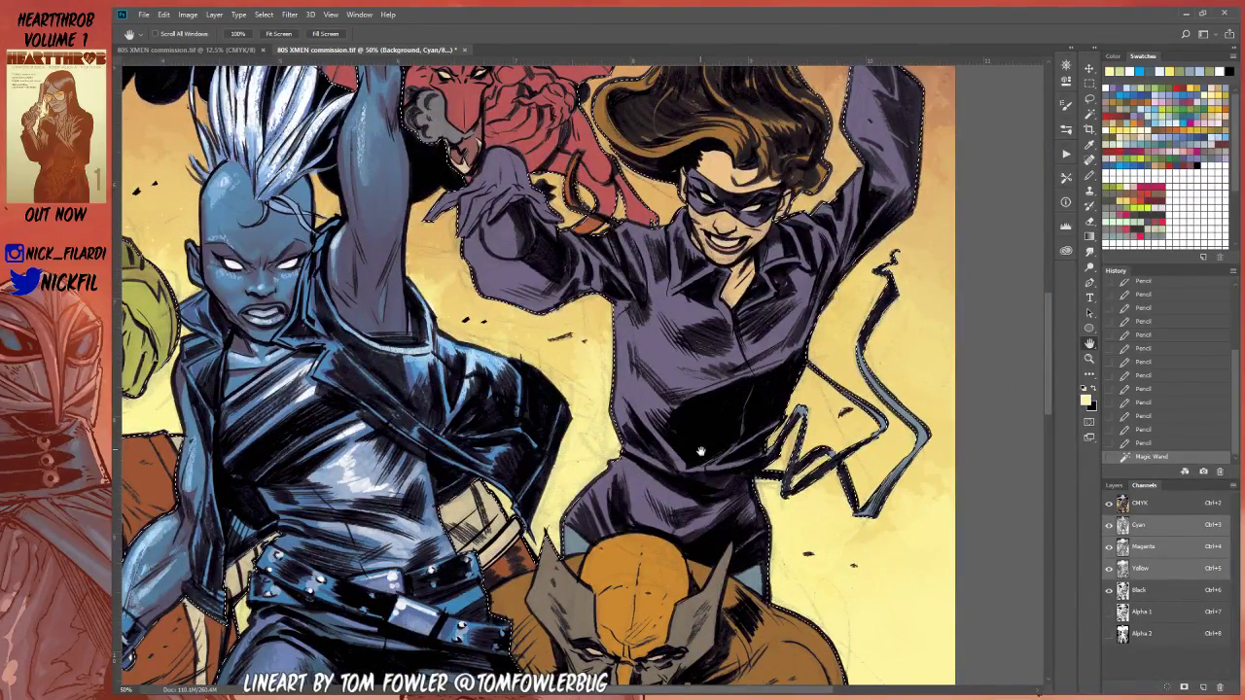
# Step: Review how the whole group of figures relates to the lightning burst, from the lower characters up to the raised fist
pyautogui.press('z')
pyautogui.keyDown('alt'); pyautogui.click(998, 375); pyautogui.keyUp('alt')
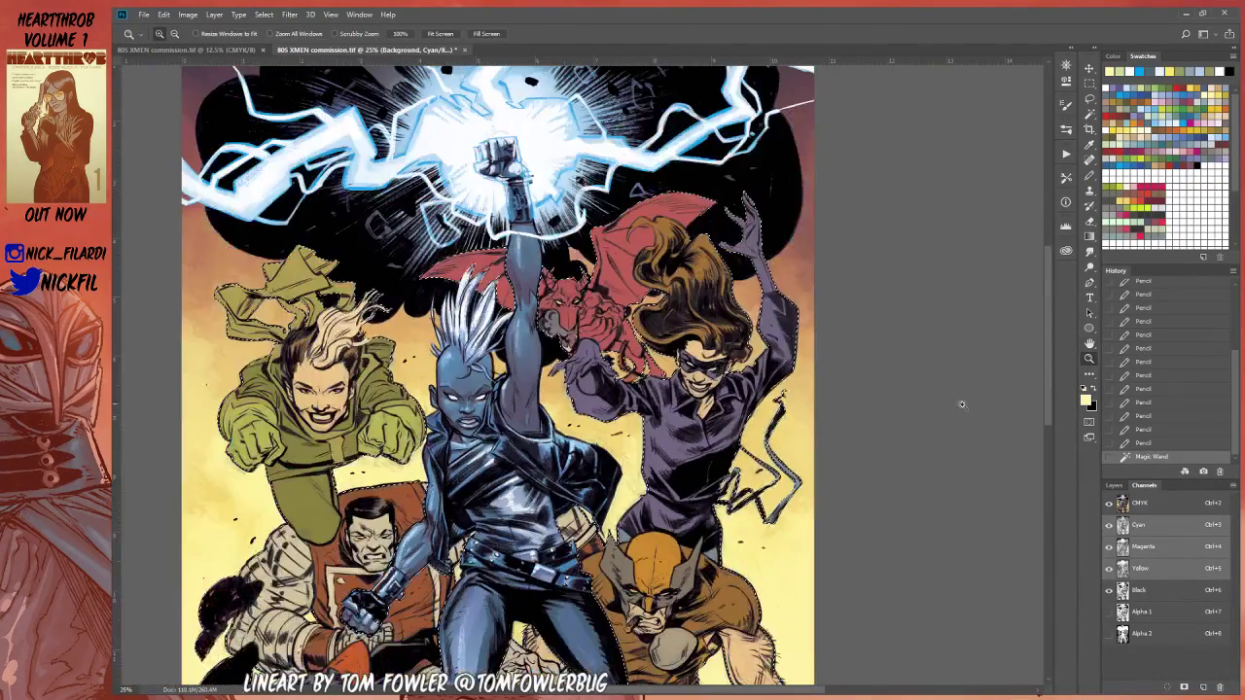
pyautogui.press('h')
pyautogui.moveTo(793, 491); pyautogui.dragTo(993, 296)
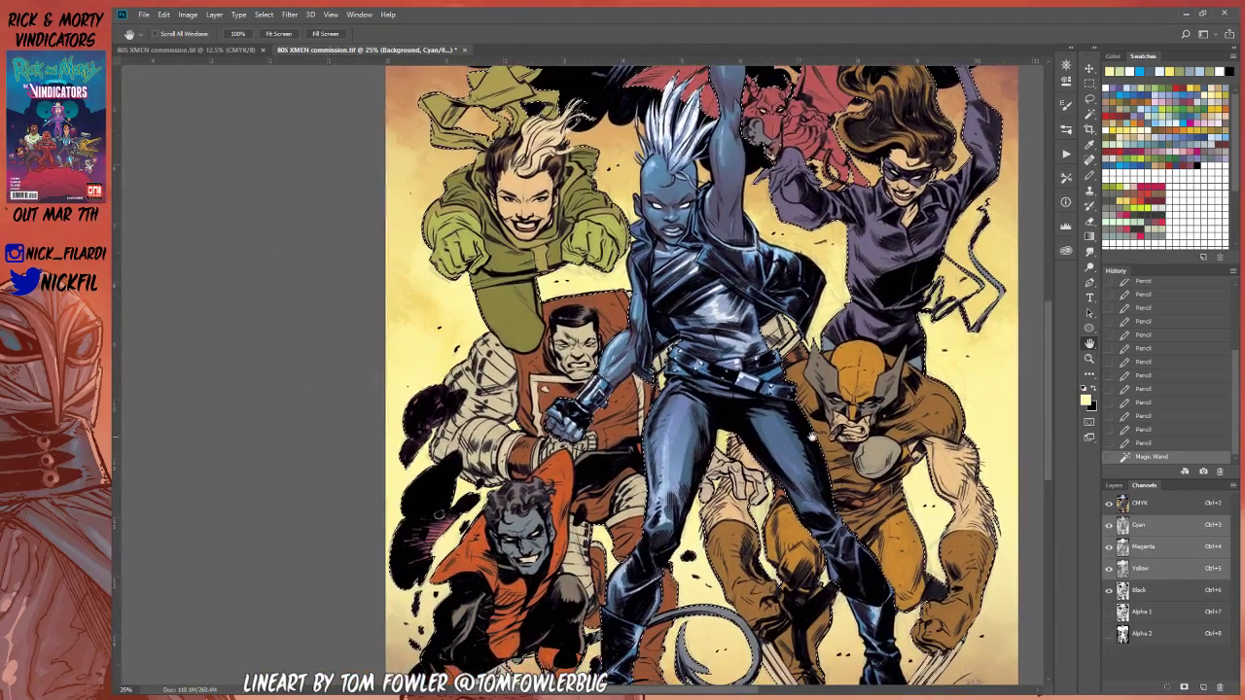
pyautogui.moveTo(841, 530); pyautogui.dragTo(793, 560)
pyautogui.moveTo(653, 352); pyautogui.dragTo(775, 536)
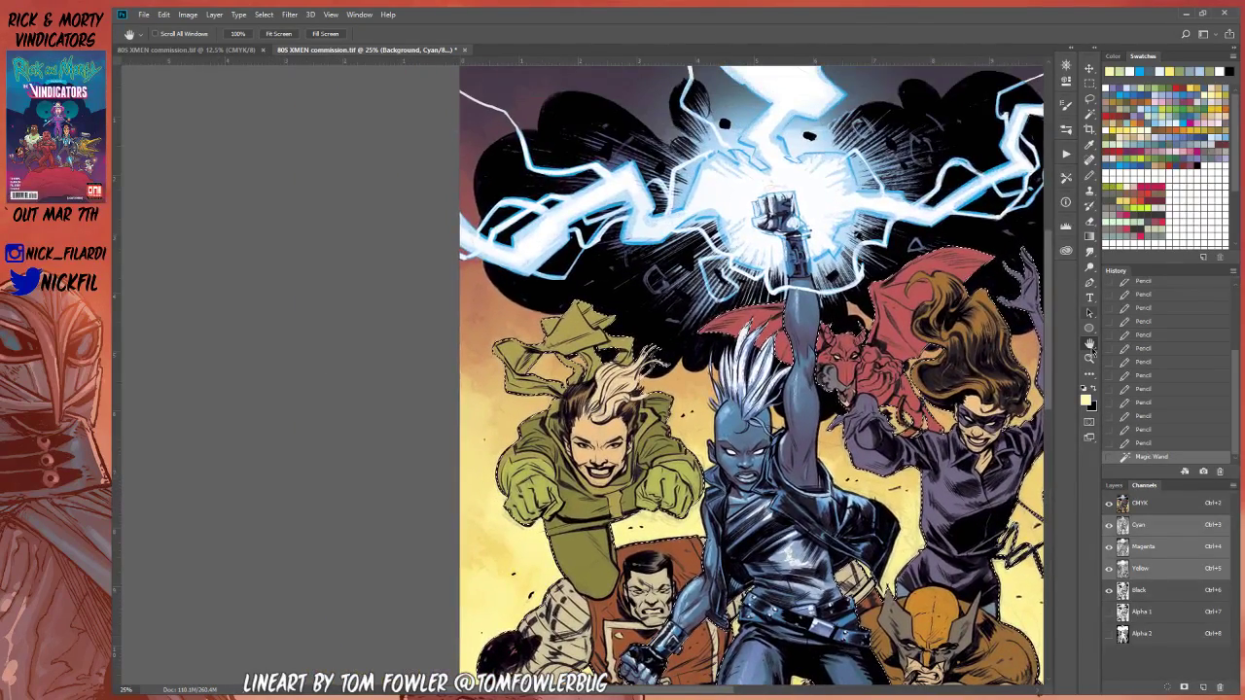
# Step: Compare the green-clad figure with the lighting circles by showing Layer 3 over it and hiding the layer again
pyautogui.press('z')
pyautogui.click(580, 448)
pyautogui.click(580, 448)
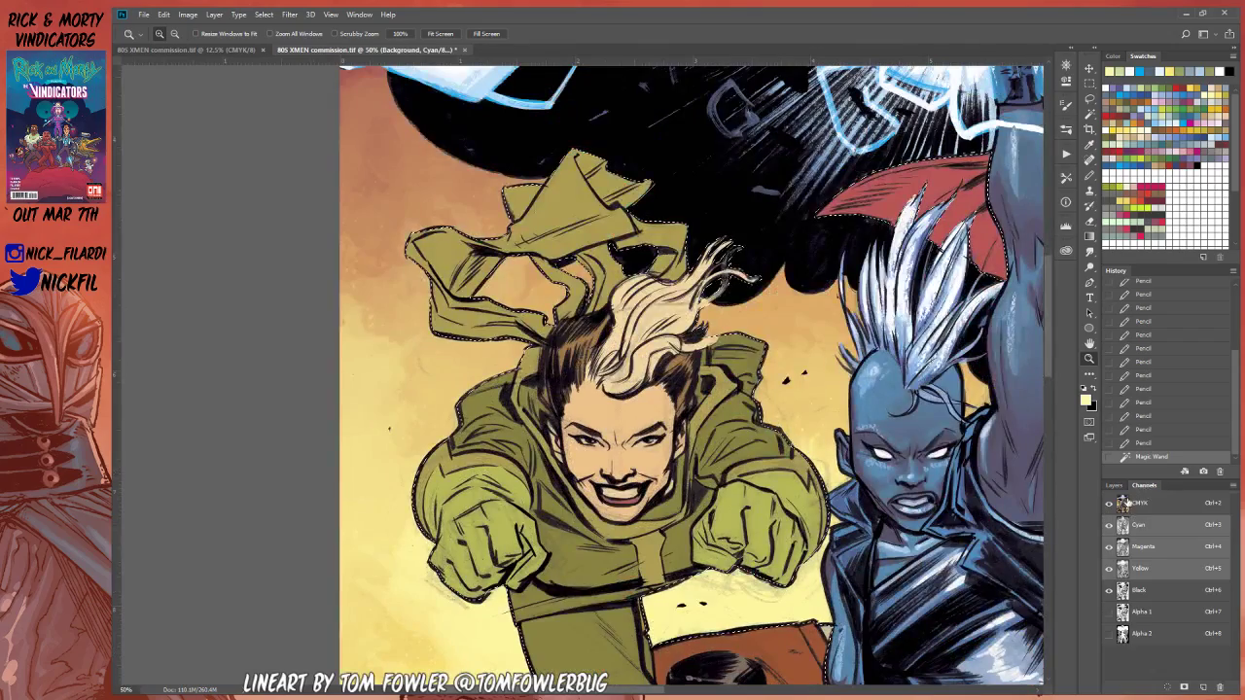
pyautogui.click(1114, 484)
pyautogui.click(1111, 555)
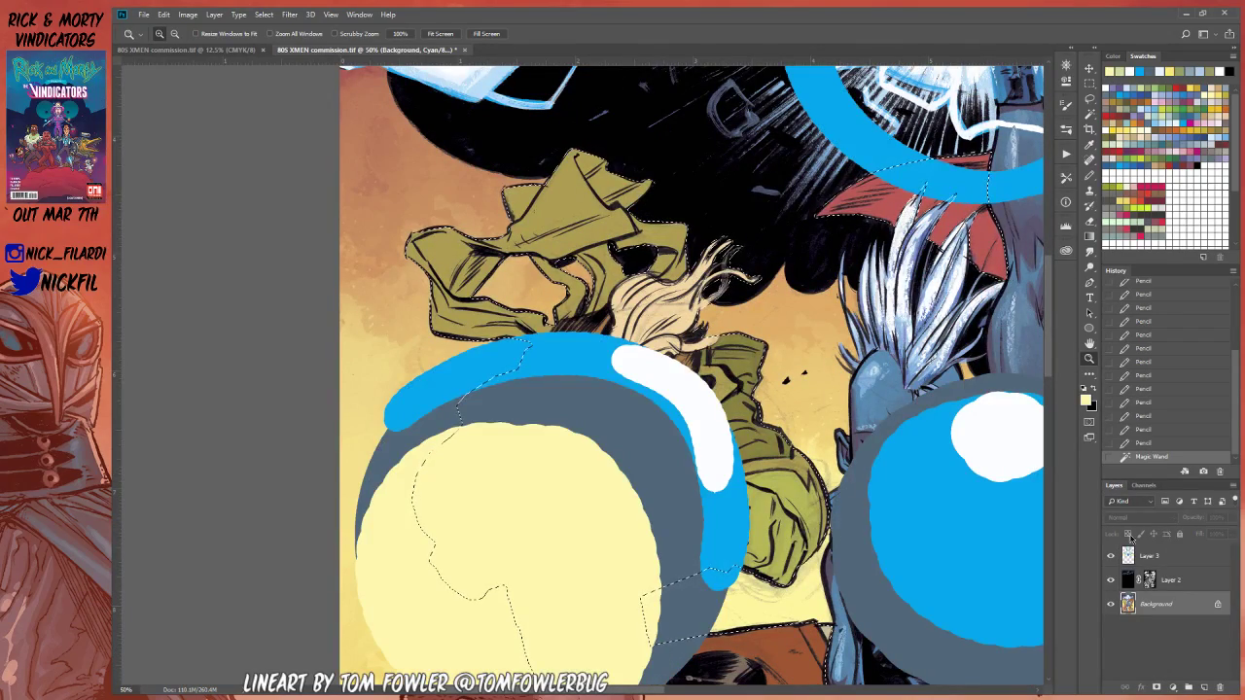
pyautogui.click(1090, 344)
pyautogui.moveTo(824, 529); pyautogui.dragTo(812, 431)
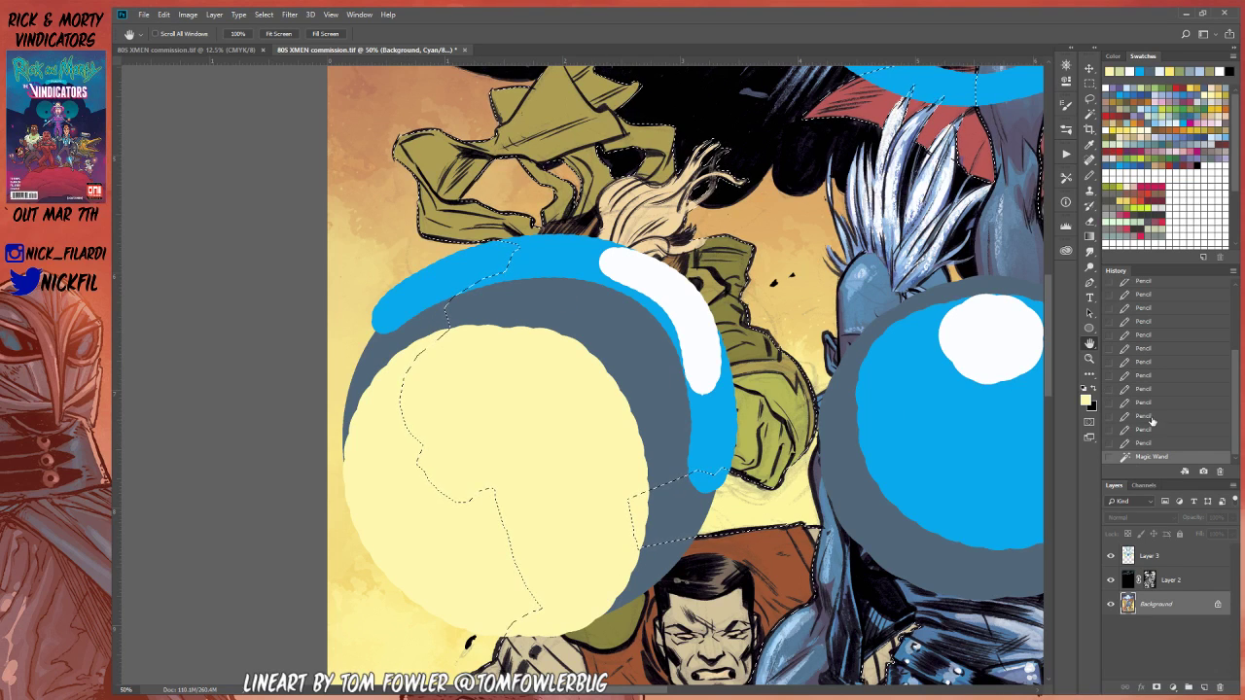
pyautogui.click(1111, 556)
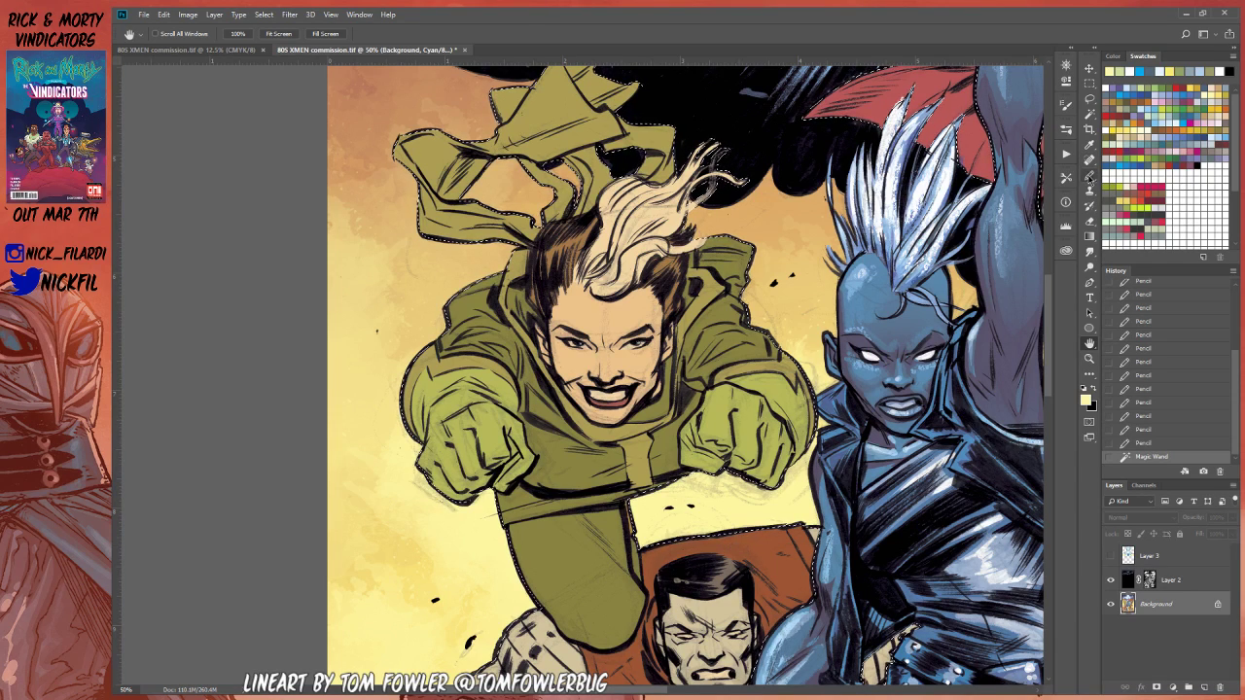
# Step: Subtract the first shadow shapes on the green-clad flyer's forehead, eyes and nose from the selection with the Lasso
pyautogui.click(1090, 115)
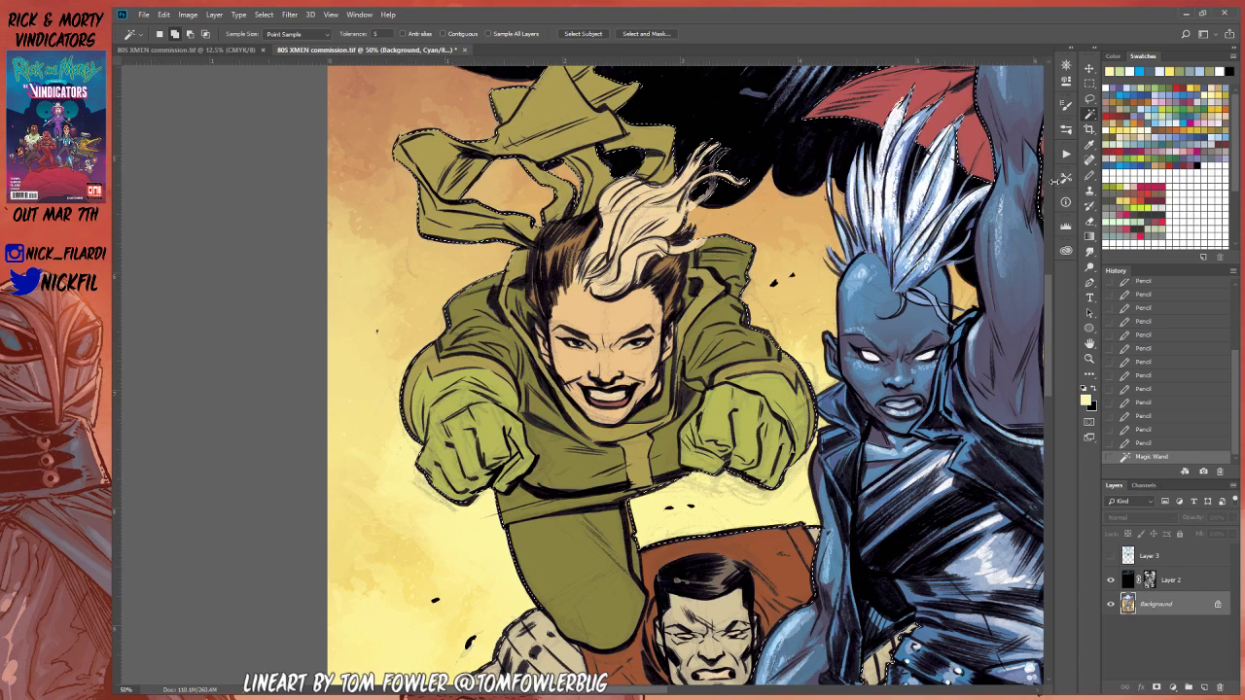
pyautogui.click(1090, 99)
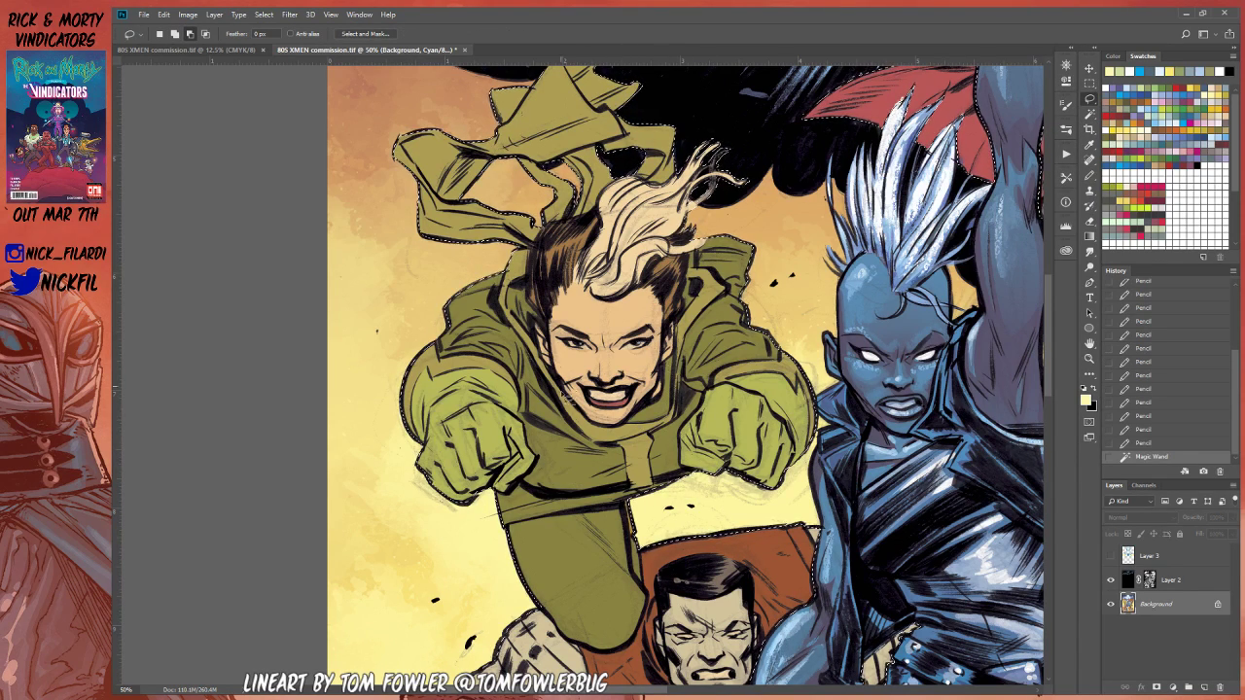
pyautogui.click(1089, 343)
pyautogui.moveTo(714, 416); pyautogui.dragTo(708, 507)
pyautogui.press('l')
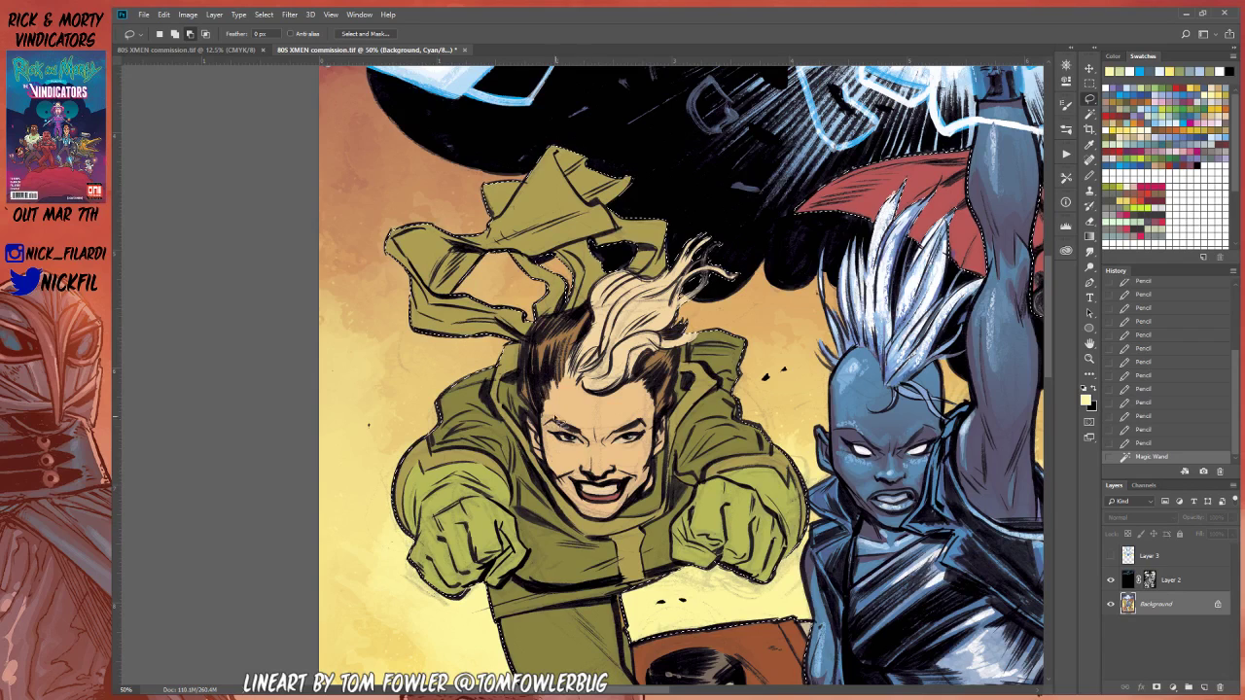
pyautogui.moveTo(551, 418)
pyautogui.mouseDown()
pyautogui.moveTo(583, 388)
pyautogui.moveTo(640, 393)
pyautogui.moveTo(648, 428)
pyautogui.moveTo(605, 446)
pyautogui.moveTo(552, 418)
pyautogui.mouseUp()
pyautogui.moveTo(642, 408); pyautogui.dragTo(567, 393)
pyautogui.moveTo(581, 457)
pyautogui.mouseDown()
pyautogui.moveTo(605, 484)
pyautogui.moveTo(650, 469)
pyautogui.moveTo(595, 448)
pyautogui.moveTo(595, 486)
pyautogui.moveTo(549, 457)
pyautogui.moveTo(581, 457)
pyautogui.moveTo(562, 484)
pyautogui.moveTo(590, 516)
pyautogui.moveTo(647, 461)
pyautogui.moveTo(597, 484)
pyautogui.moveTo(615, 480)
pyautogui.mouseUp()
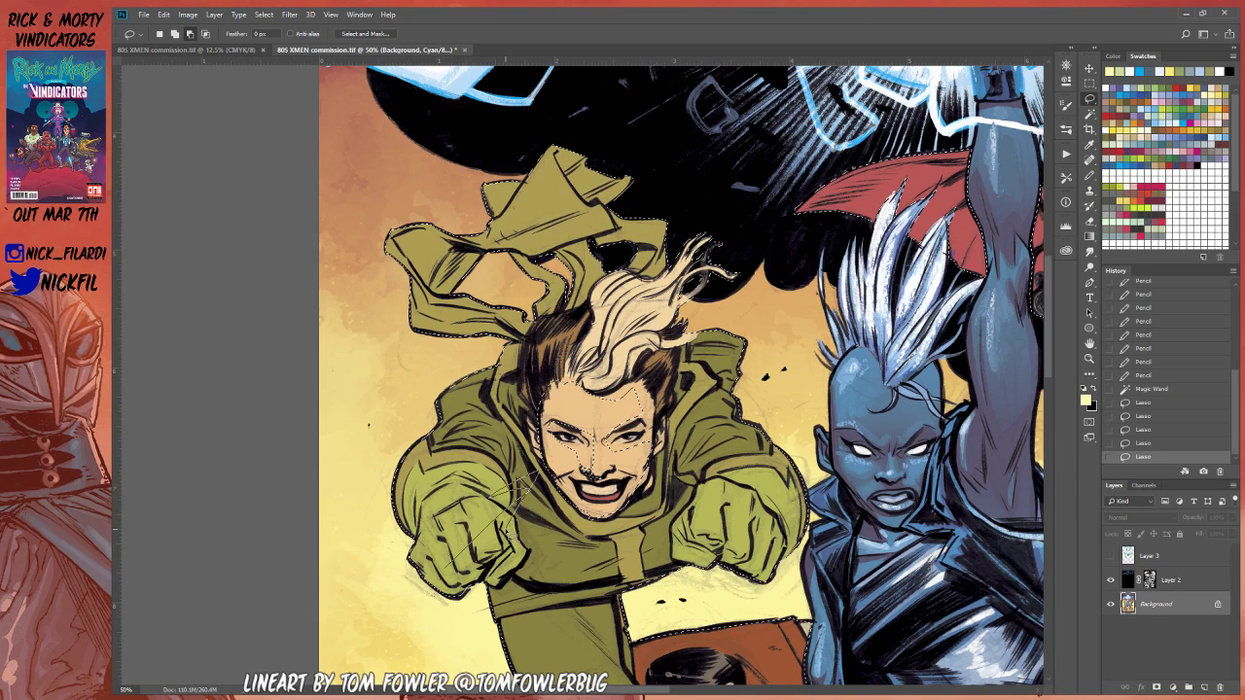
# Step: Undo the last lasso shape, refine the selection around the flyer's brow, eye and nose, and check the face with selection edges hidden
pyautogui.hotkey('ctrl', 'z')
pyautogui.moveTo(505, 530)
pyautogui.mouseDown()
pyautogui.moveTo(530, 489)
pyautogui.moveTo(595, 477)
pyautogui.moveTo(603, 436)
pyautogui.moveTo(564, 472)
pyautogui.moveTo(593, 473)
pyautogui.moveTo(638, 443)
pyautogui.mouseUp()
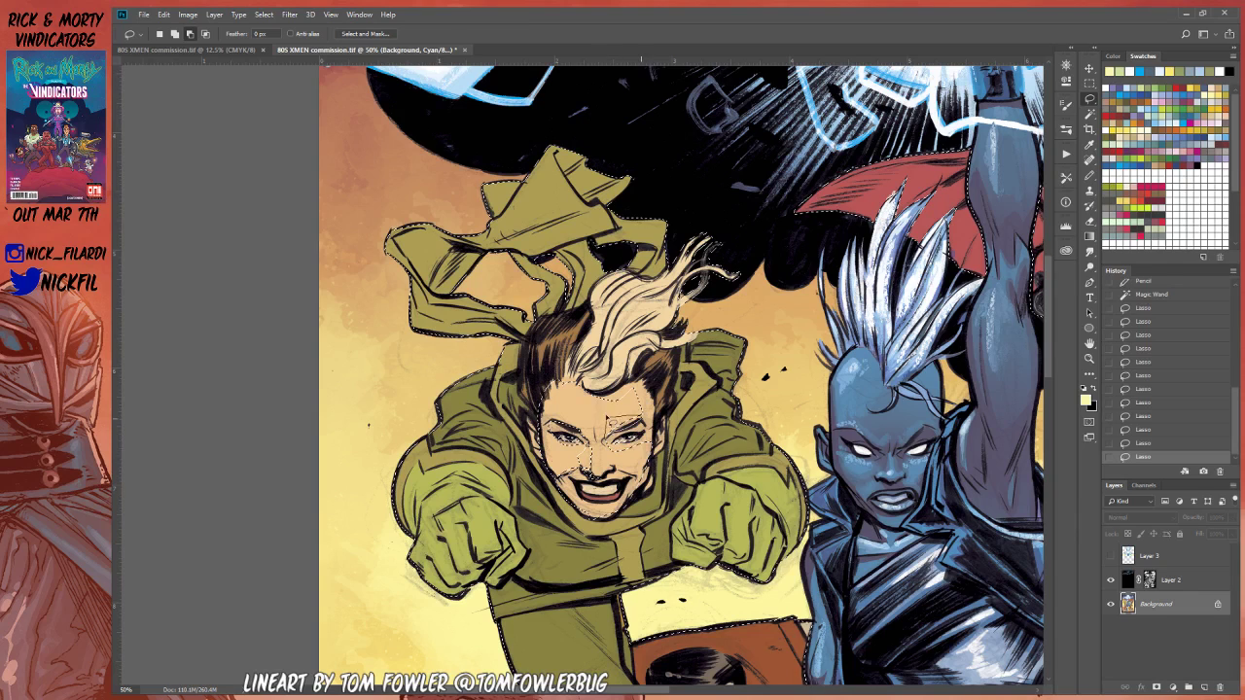
pyautogui.moveTo(634, 434); pyautogui.dragTo(609, 416)
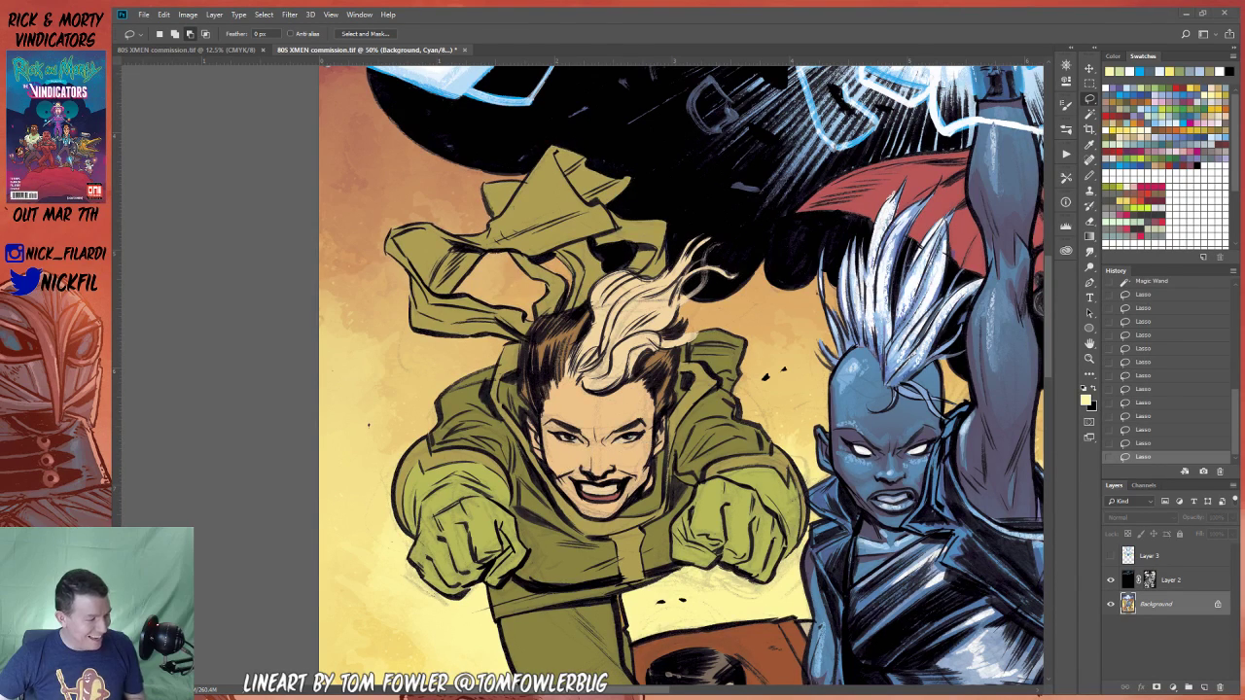
pyautogui.hotkey('ctrl', 'h')
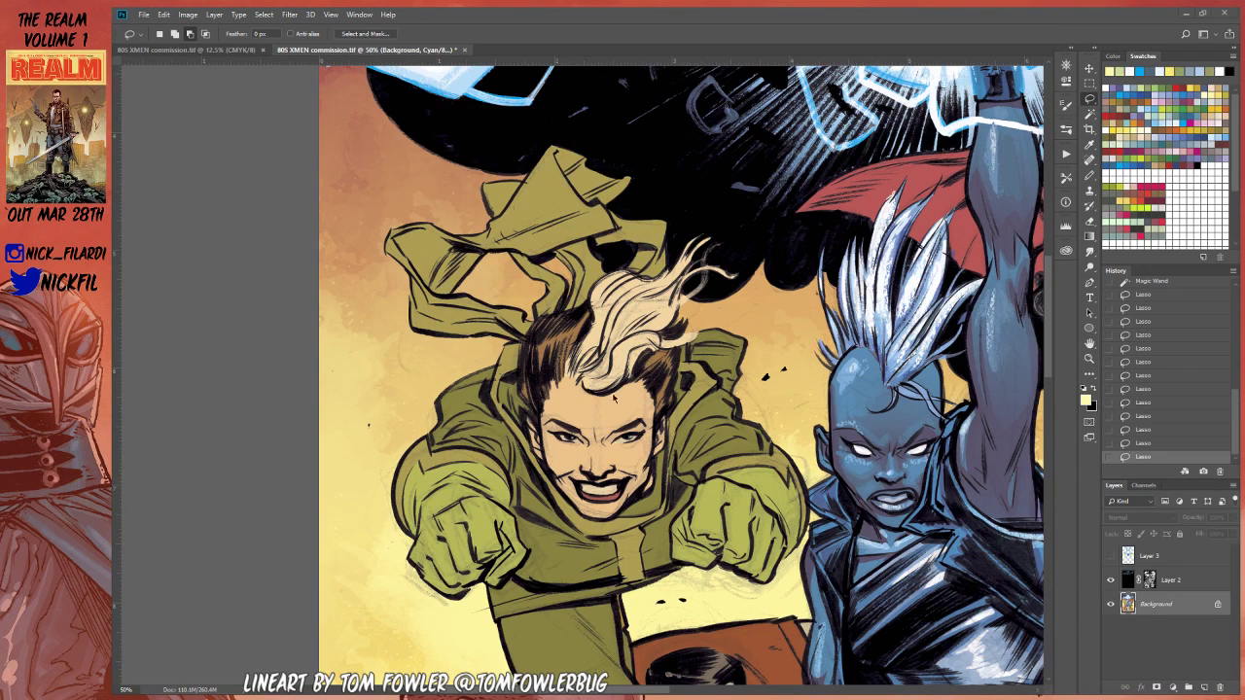
pyautogui.hotkey('ctrl', 'h')
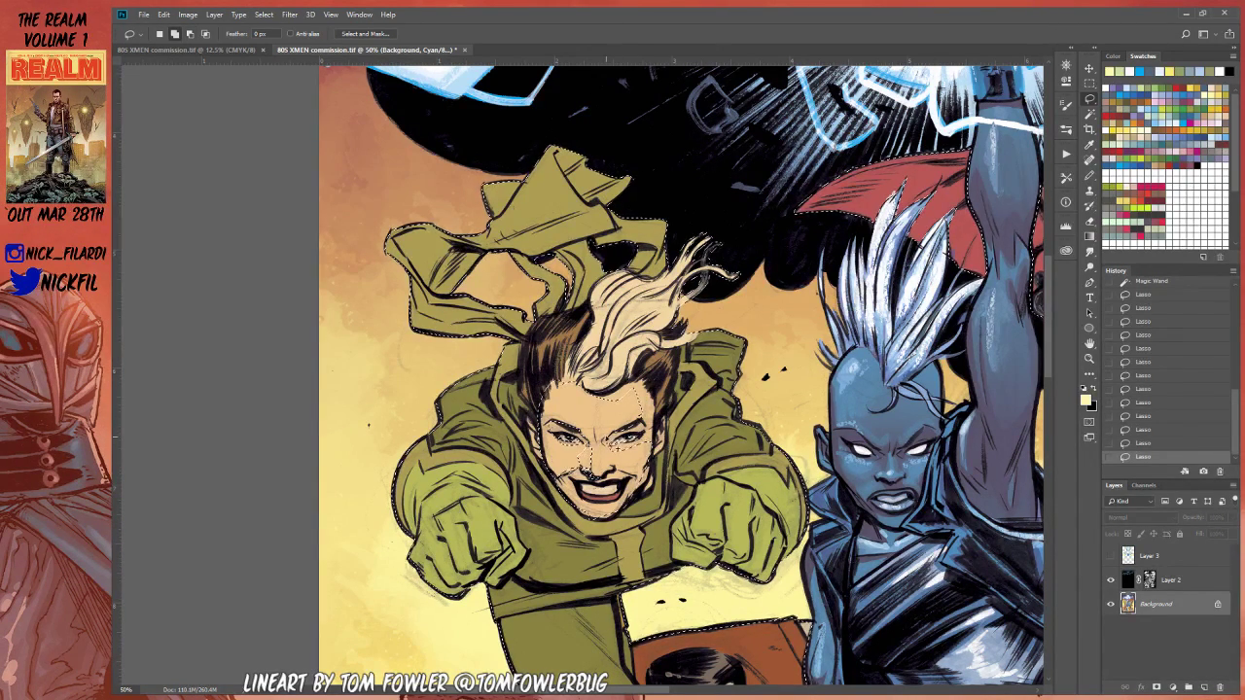
pyautogui.moveTo(606, 438)
pyautogui.mouseDown()
pyautogui.moveTo(628, 448)
pyautogui.moveTo(610, 449)
pyautogui.mouseUp()
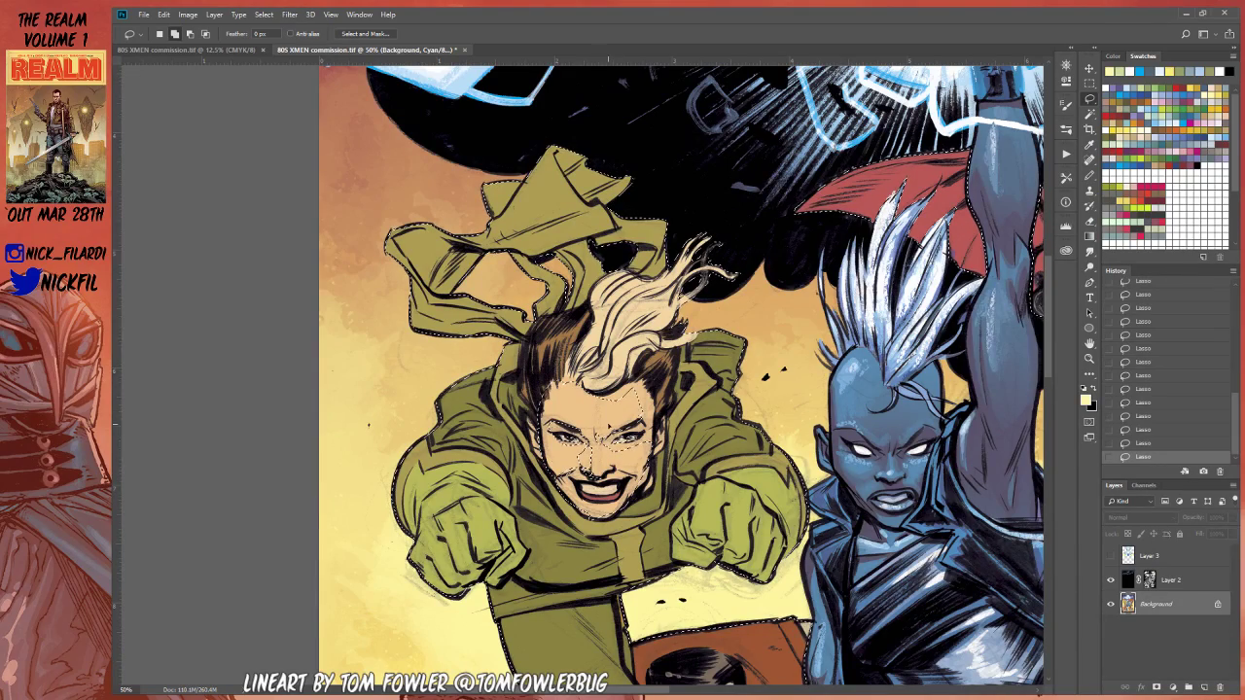
# Step: Carve shadow shapes on the flyer's cheeks, mouth and jaw out of the selection with the Lasso
pyautogui.press('z')
pyautogui.click(627, 437)
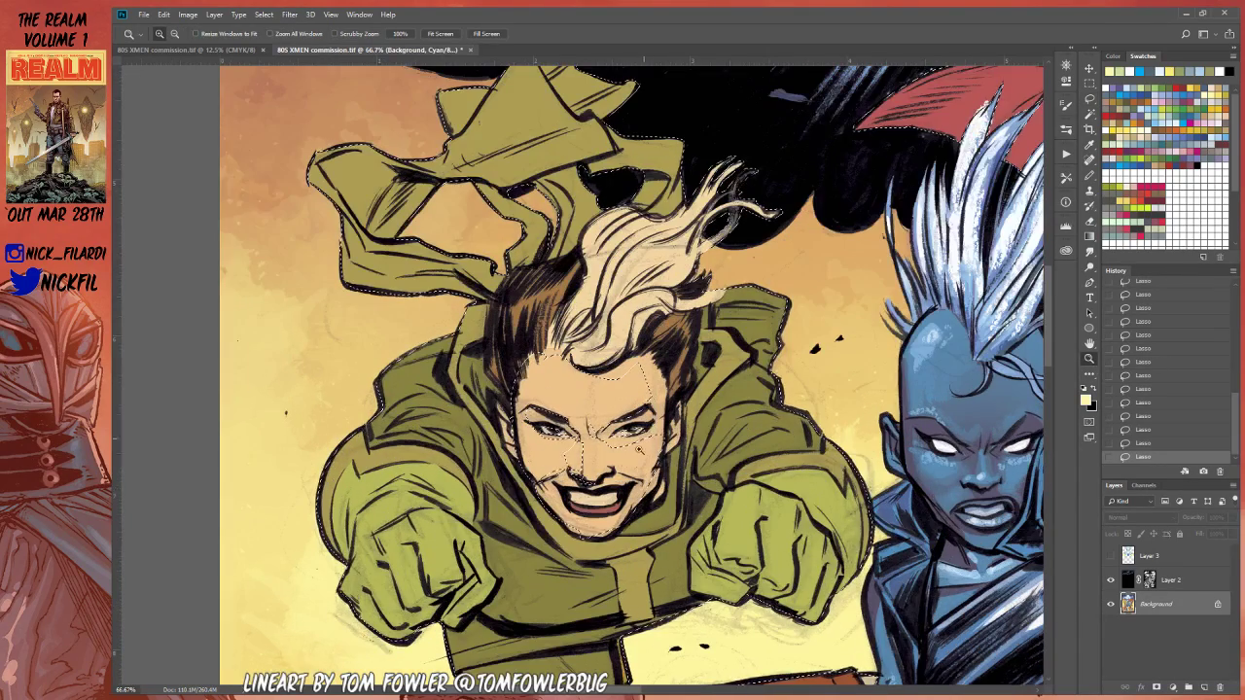
pyautogui.click(637, 449)
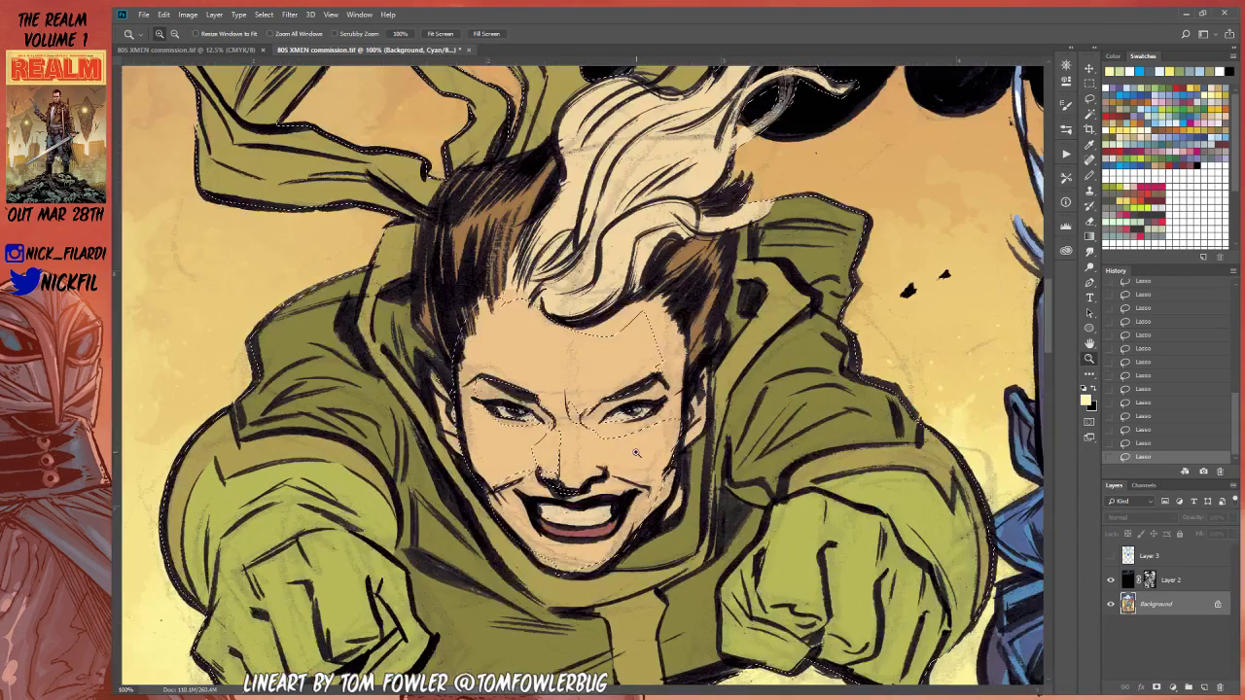
pyautogui.keyDown('alt'); pyautogui.click(694, 506); pyautogui.keyUp('alt')
pyautogui.press('l')
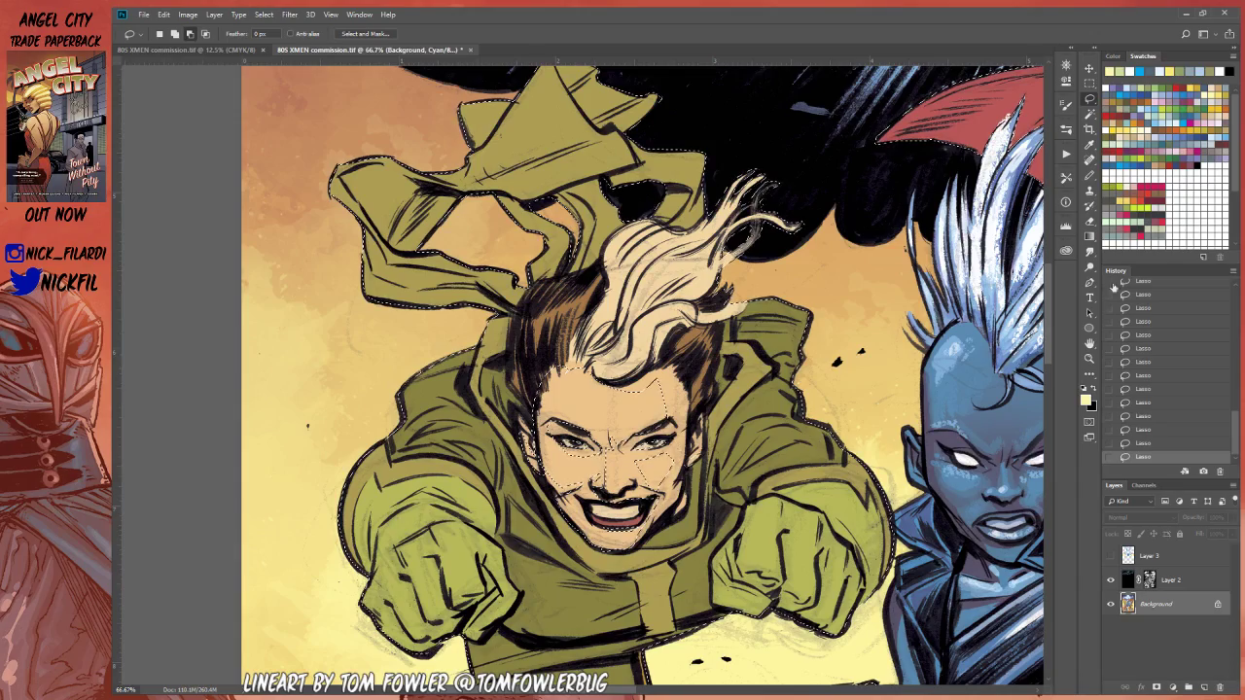
# Step: Examine the flyer's face selection up close and in relation to the surrounding figures and the lightning burst
pyautogui.press('space')
pyautogui.moveTo(535, 399); pyautogui.dragTo(575, 280)
pyautogui.moveTo(759, 451); pyautogui.dragTo(741, 446)
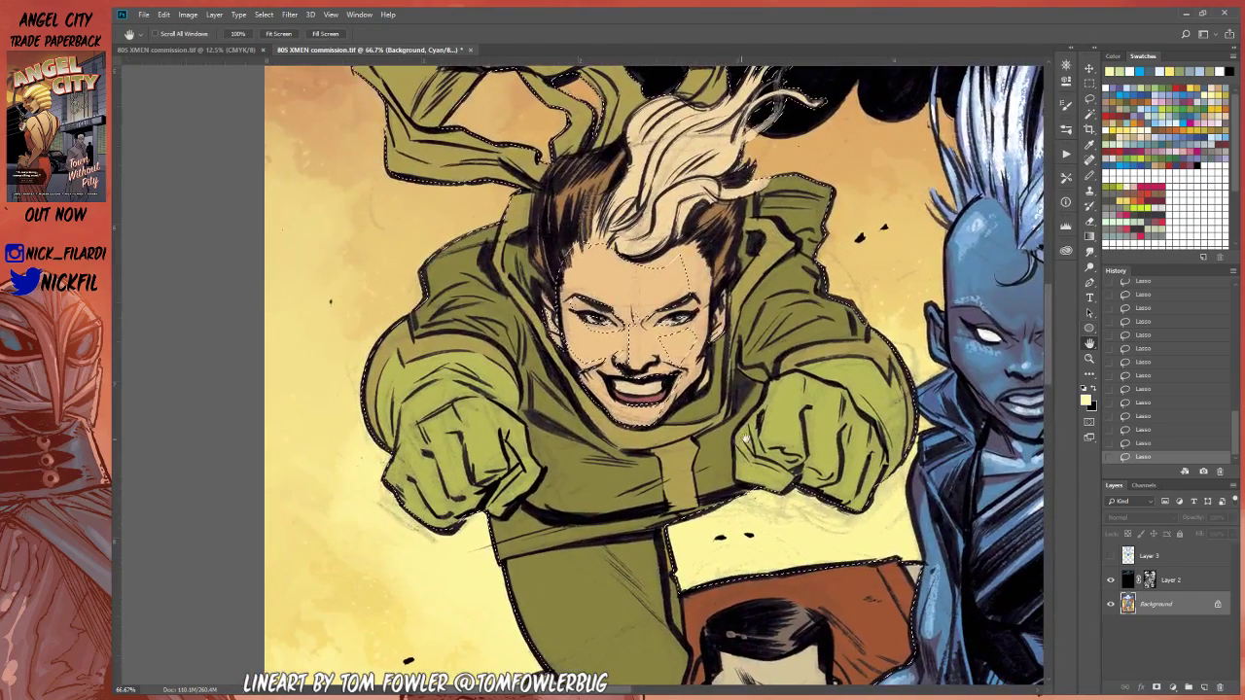
pyautogui.click(1092, 100)
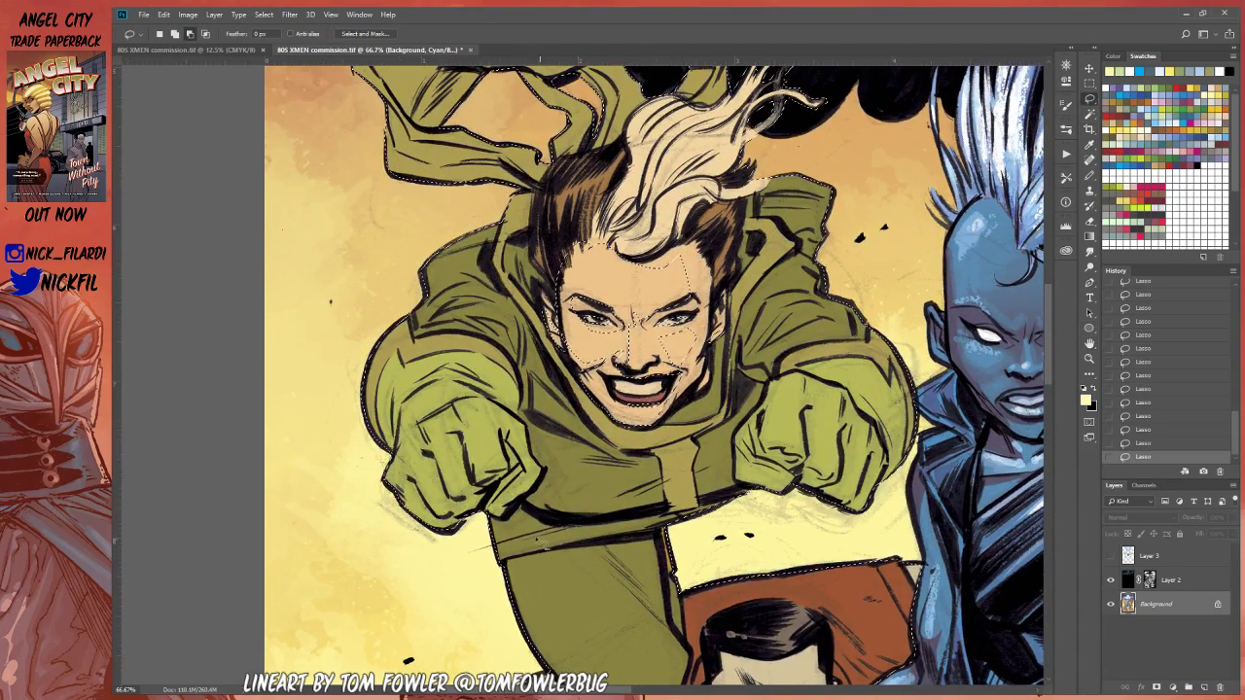
pyautogui.click(1089, 344)
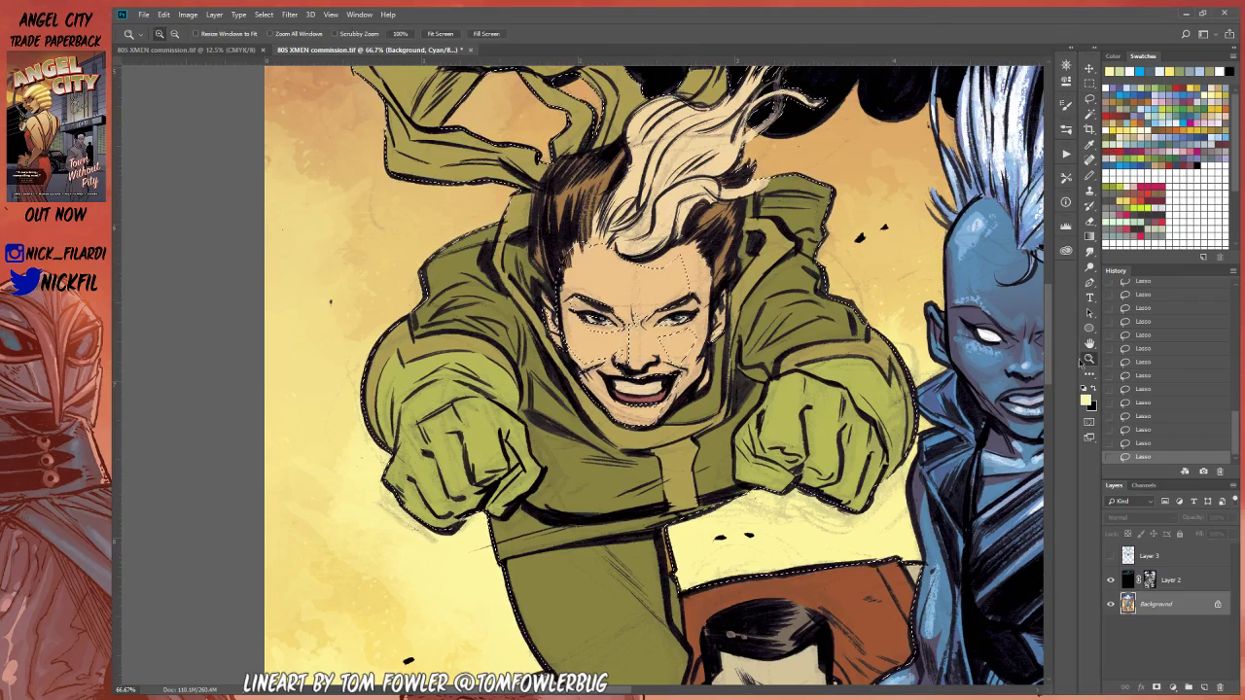
pyautogui.hotkey('ctrl', '-')
pyautogui.hotkey('ctrl', '-')
pyautogui.moveTo(826, 437); pyautogui.dragTo(851, 614)
pyautogui.moveTo(665, 494)
pyautogui.mouseDown()
pyautogui.moveTo(575, 381)
pyautogui.moveTo(478, 354)
pyautogui.moveTo(409, 284)
pyautogui.moveTo(658, 462)
pyautogui.moveTo(680, 492)
pyautogui.mouseUp()
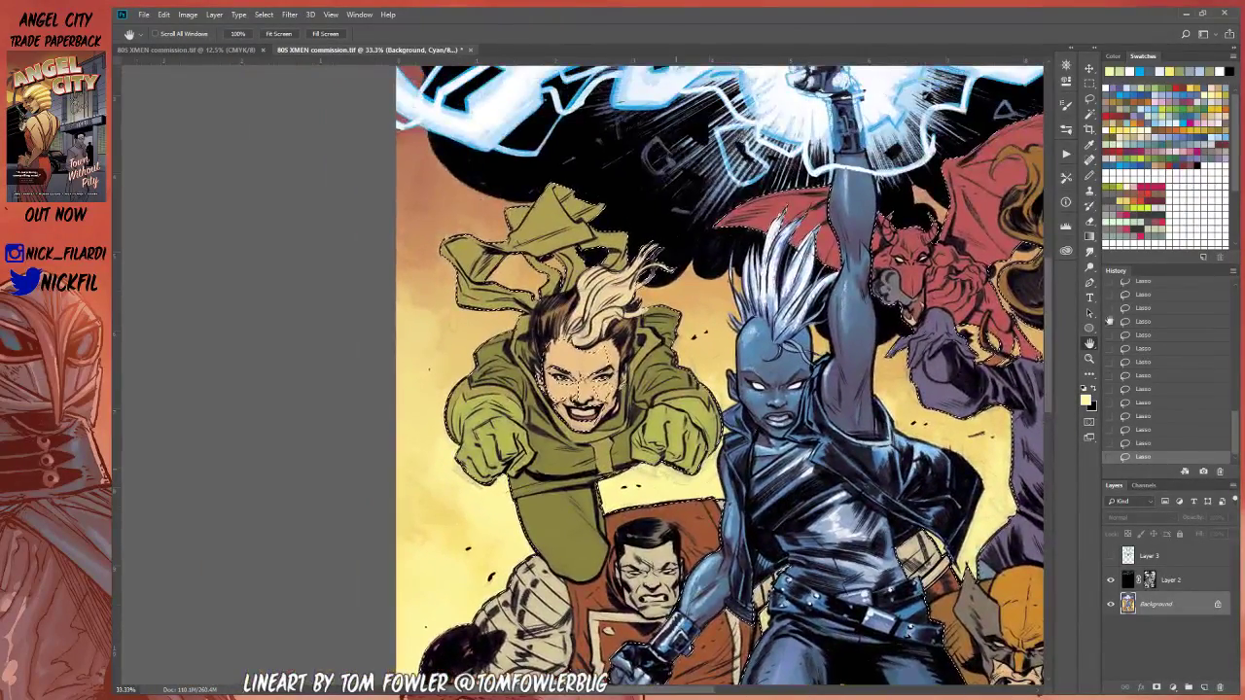
# Step: Lasso the shadow shapes on the flyer's right glove, from the cuff to the knuckles and fingers, out of the selection
pyautogui.press('z')
pyautogui.click(552, 424)
pyautogui.click(553, 424)
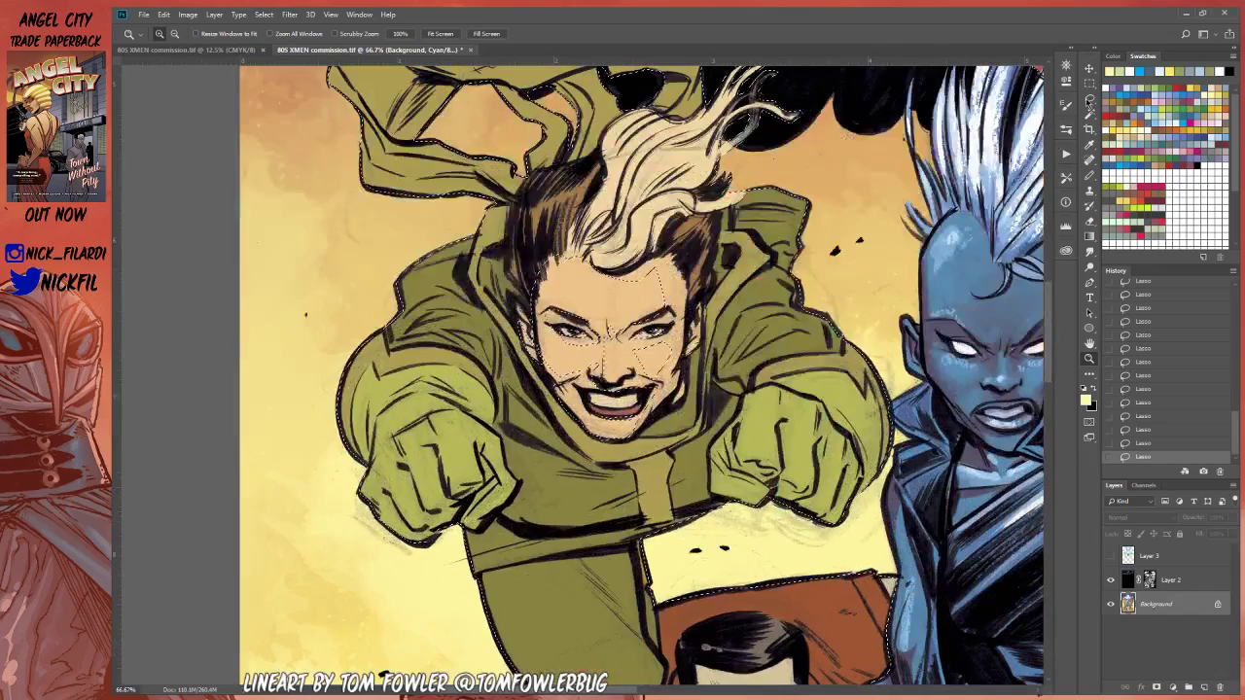
pyautogui.press('l')
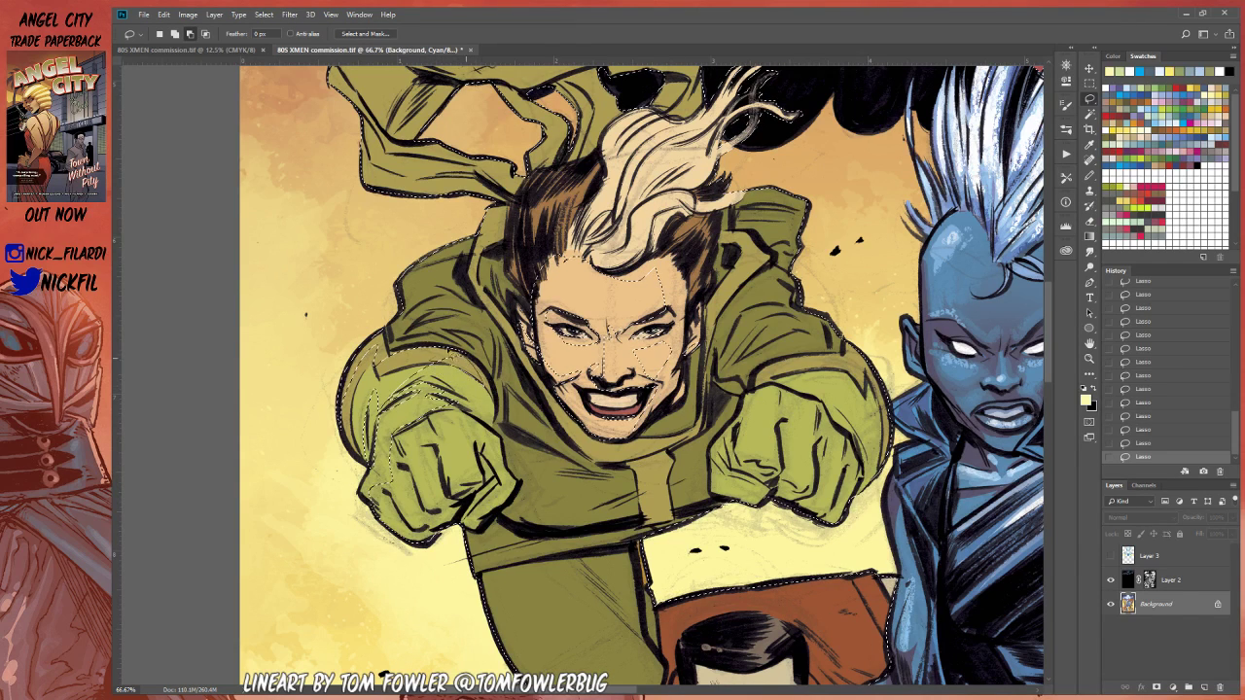
pyautogui.moveTo(440, 401)
pyautogui.mouseDown()
pyautogui.moveTo(474, 400)
pyautogui.moveTo(442, 443)
pyautogui.mouseUp()
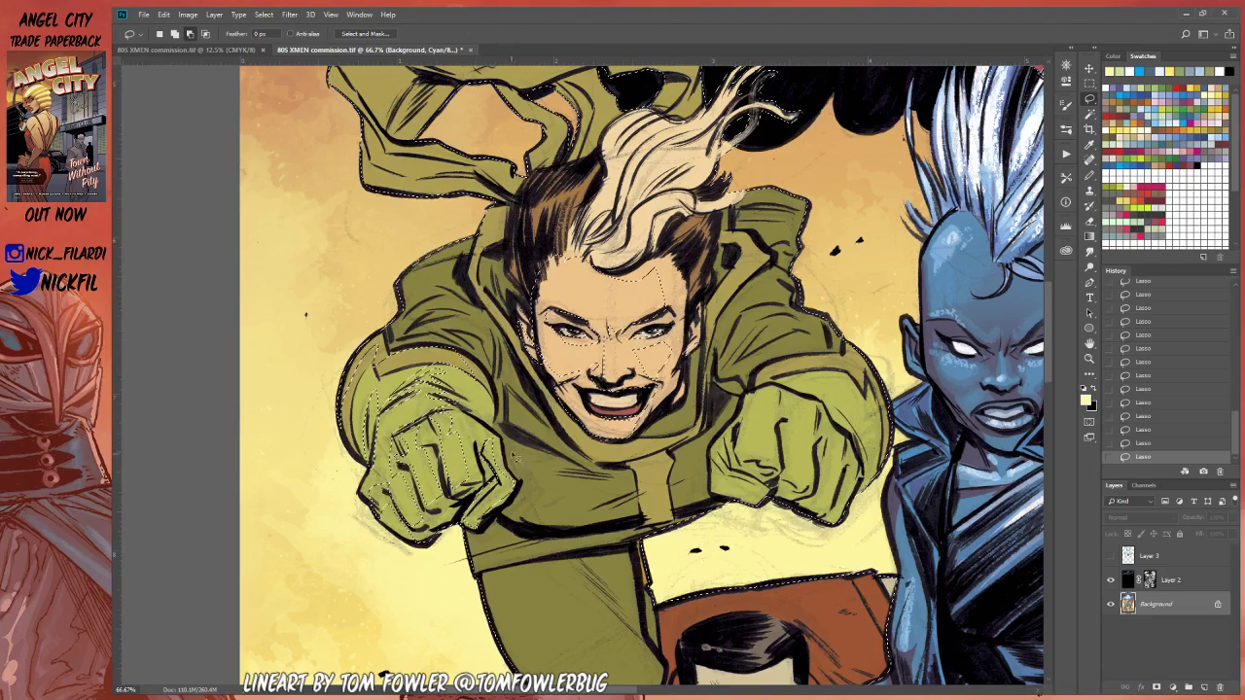
# Step: Subtract shadow shapes along the flyer's collar, shoulder and torso folds from the selection with the Lasso
pyautogui.press('z')
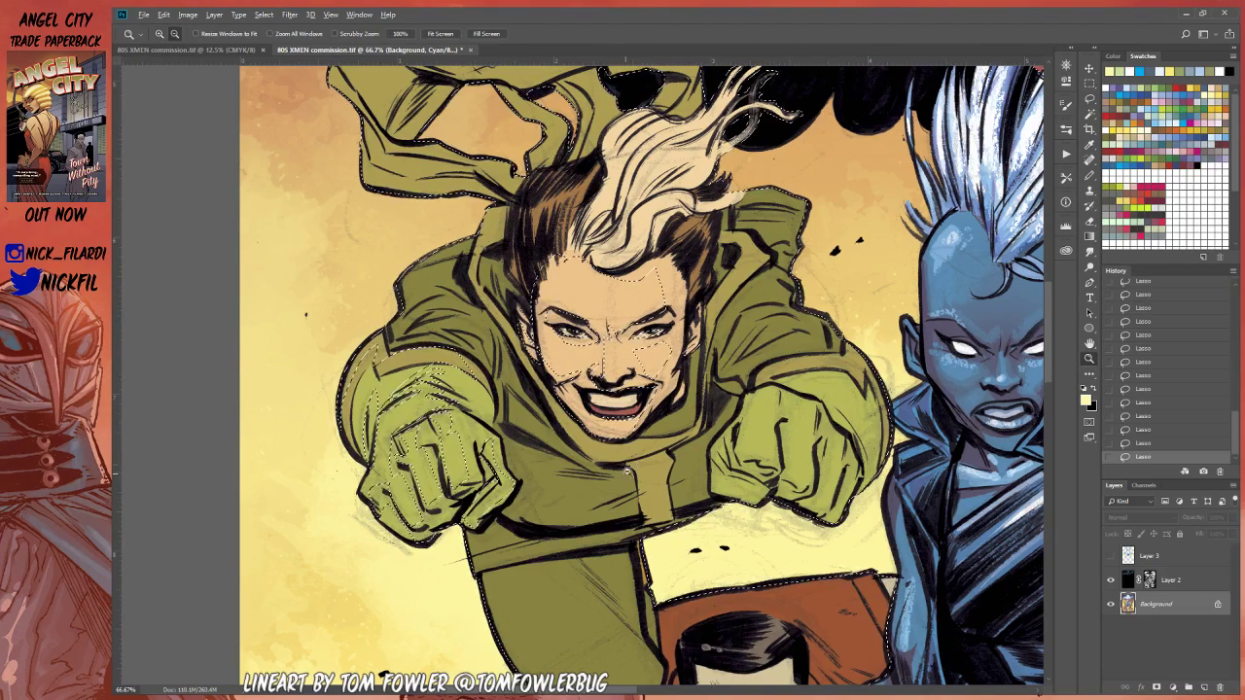
pyautogui.keyDown('alt'); pyautogui.click(733, 434); pyautogui.keyUp('alt')
pyautogui.press('l')
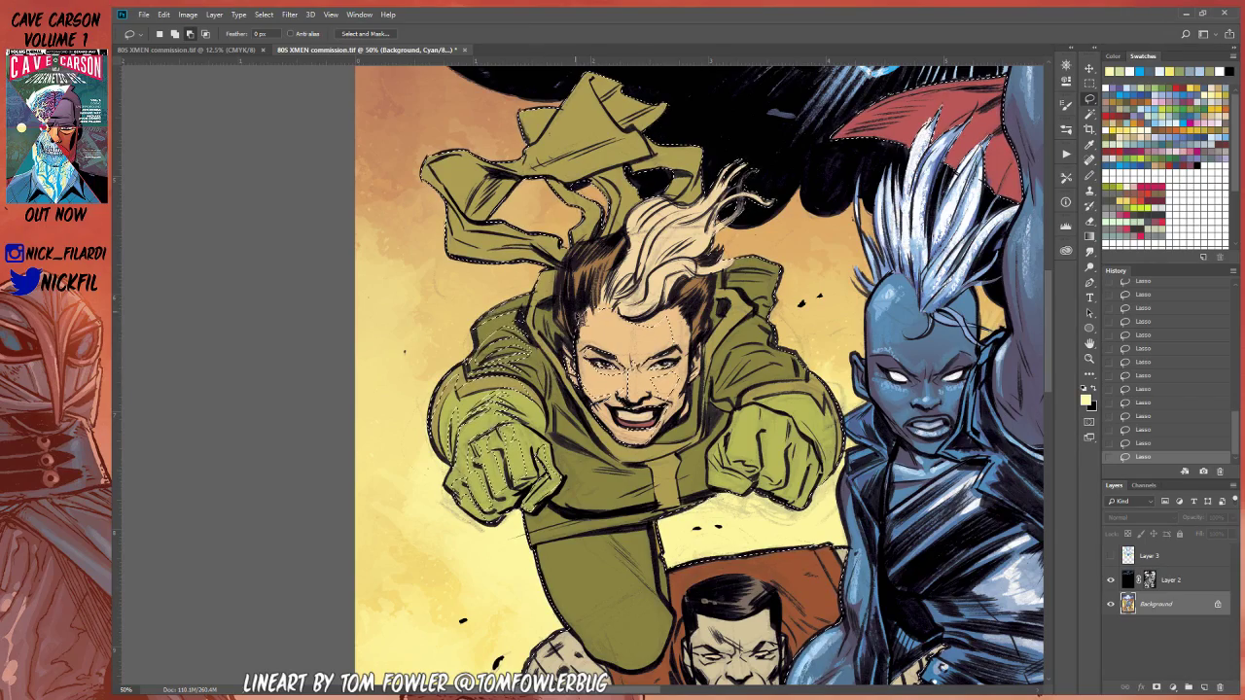
pyautogui.click(1090, 342)
pyautogui.moveTo(972, 409); pyautogui.dragTo(866, 370)
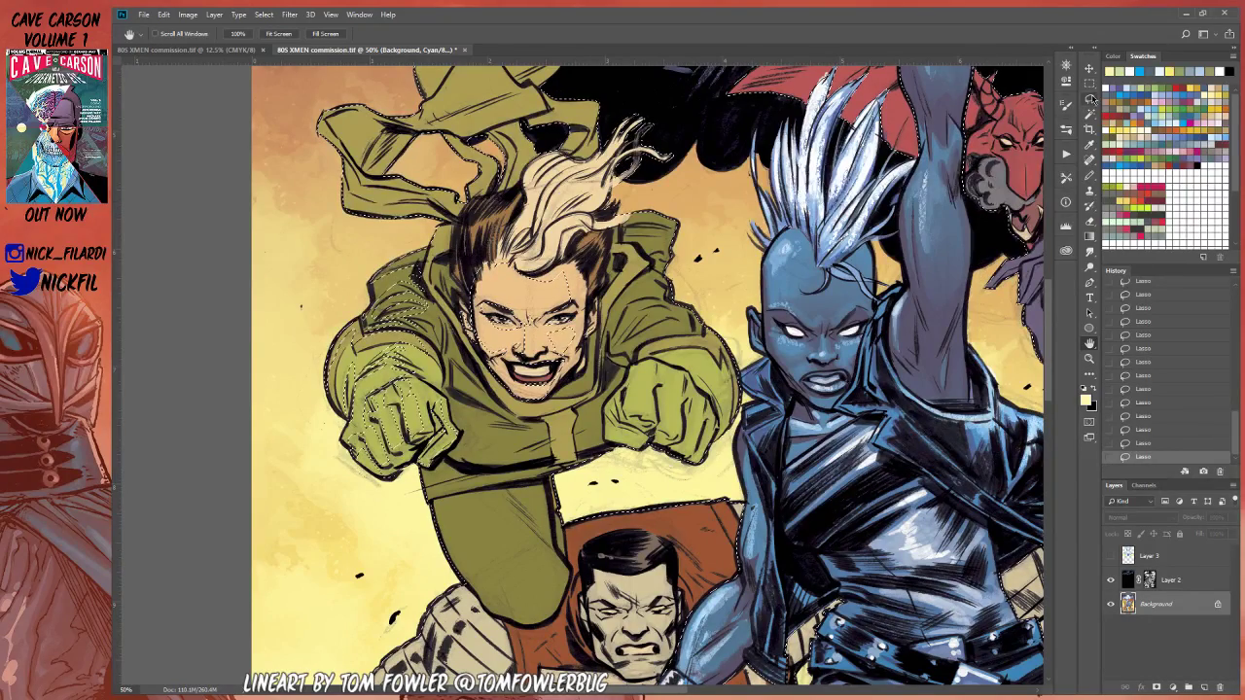
pyautogui.press('l')
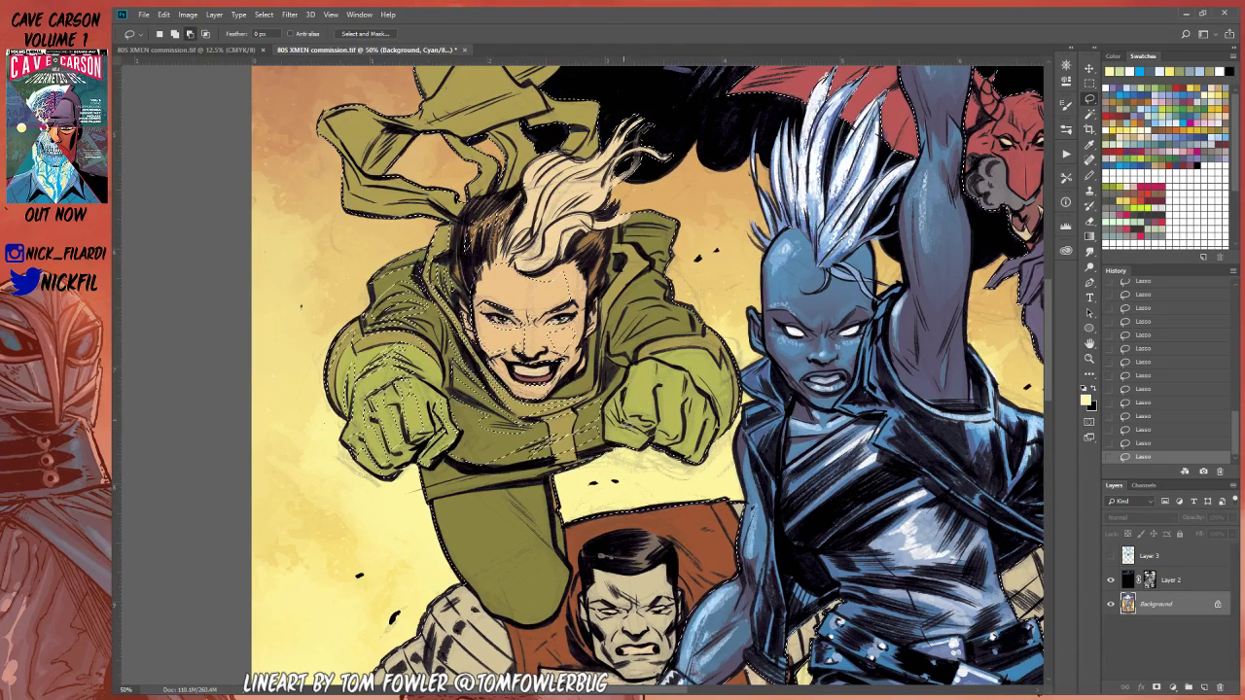
# Step: Lasso the shadow areas along the flyer's waist and green leg out of the selection
pyautogui.press('space')
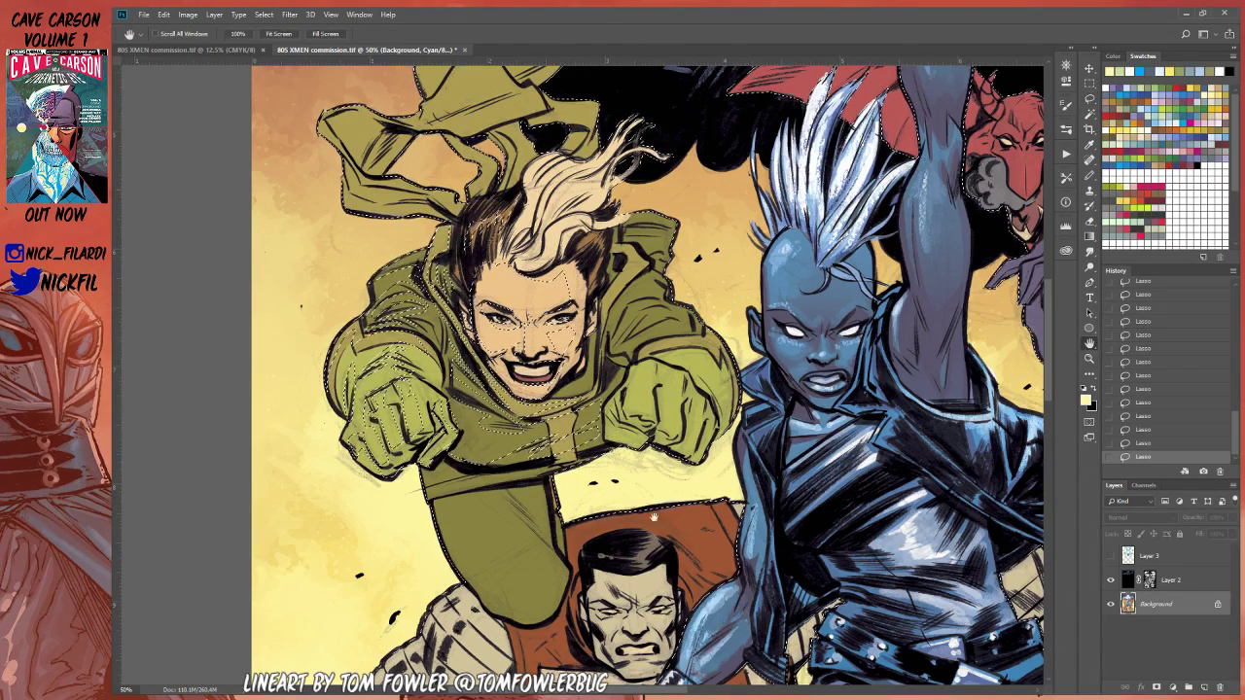
pyautogui.moveTo(619, 533); pyautogui.dragTo(733, 529)
pyautogui.moveTo(714, 459); pyautogui.dragTo(691, 409)
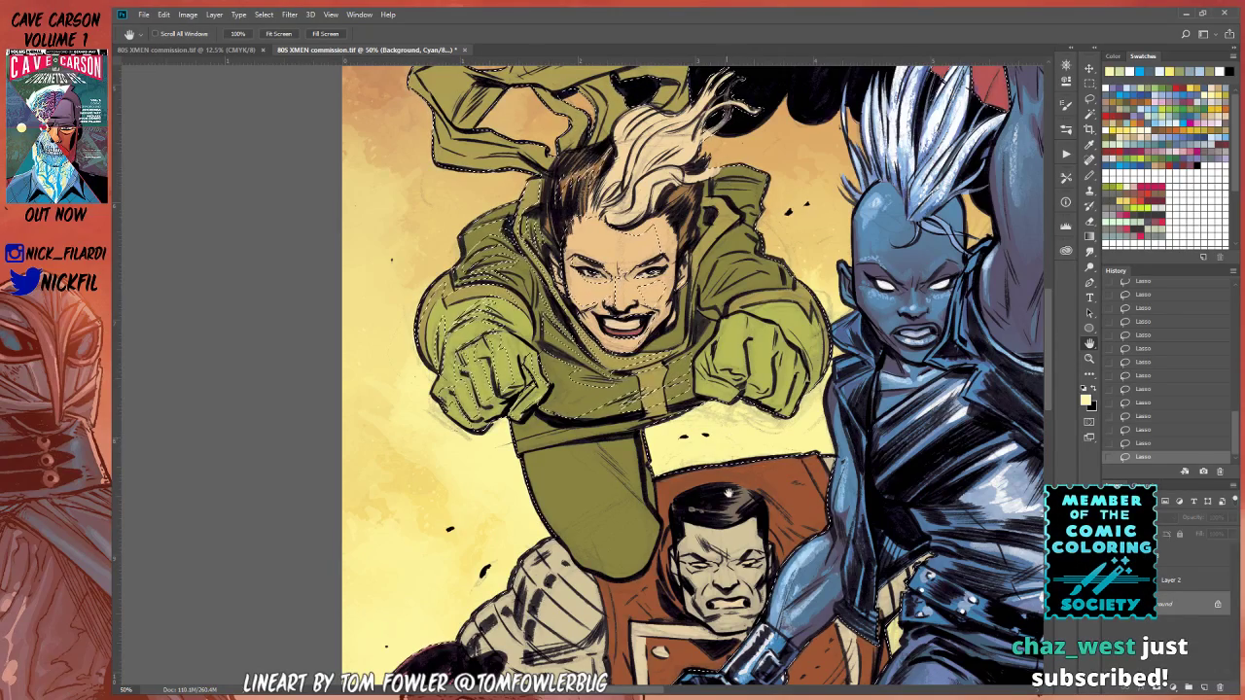
pyautogui.click(1087, 99)
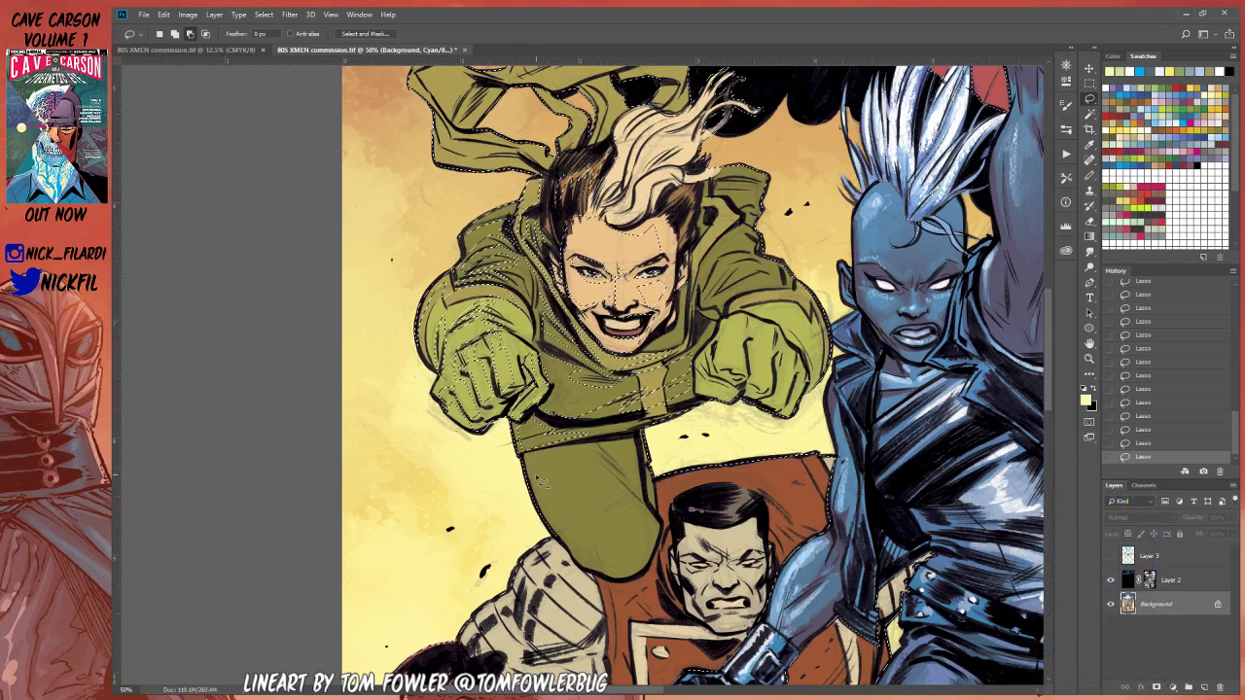
pyautogui.moveTo(578, 550)
pyautogui.mouseDown()
pyautogui.moveTo(625, 582)
pyautogui.moveTo(653, 536)
pyautogui.moveTo(597, 460)
pyautogui.moveTo(552, 451)
pyautogui.mouseUp()
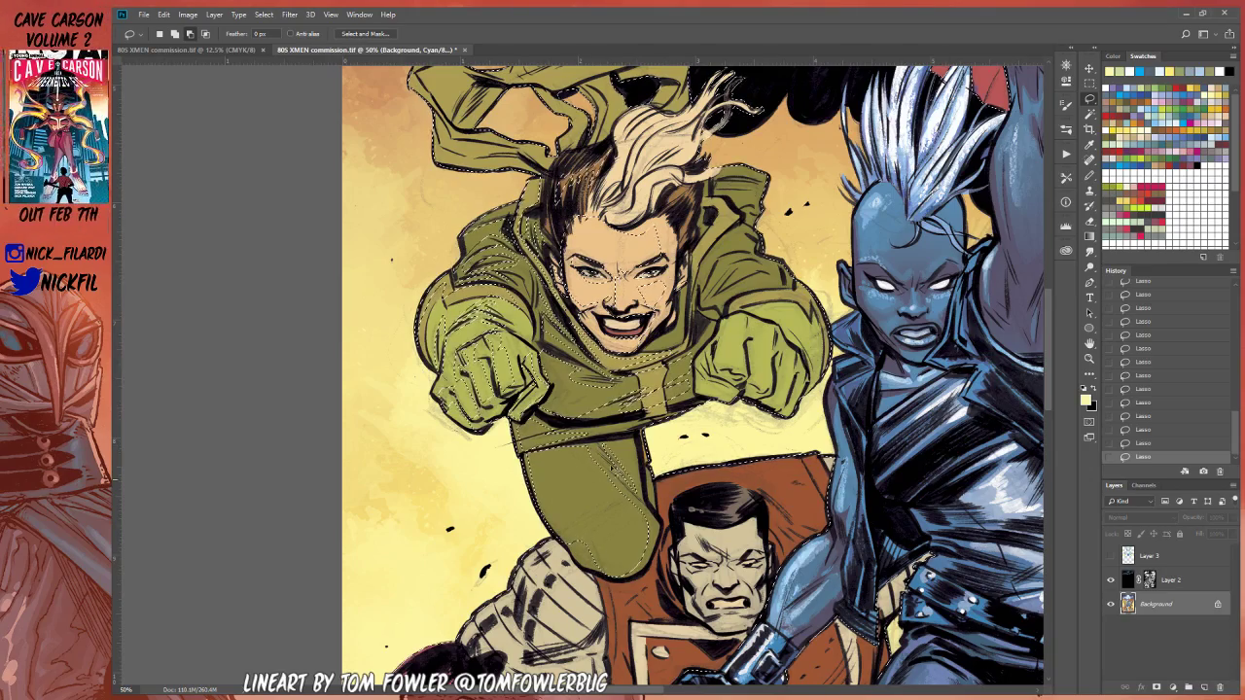
# Step: Subtract the shadow shapes on the flyer's left fist and sleeve from the selection with the Lasso
pyautogui.click(1090, 344)
pyautogui.moveTo(471, 404); pyautogui.dragTo(389, 501)
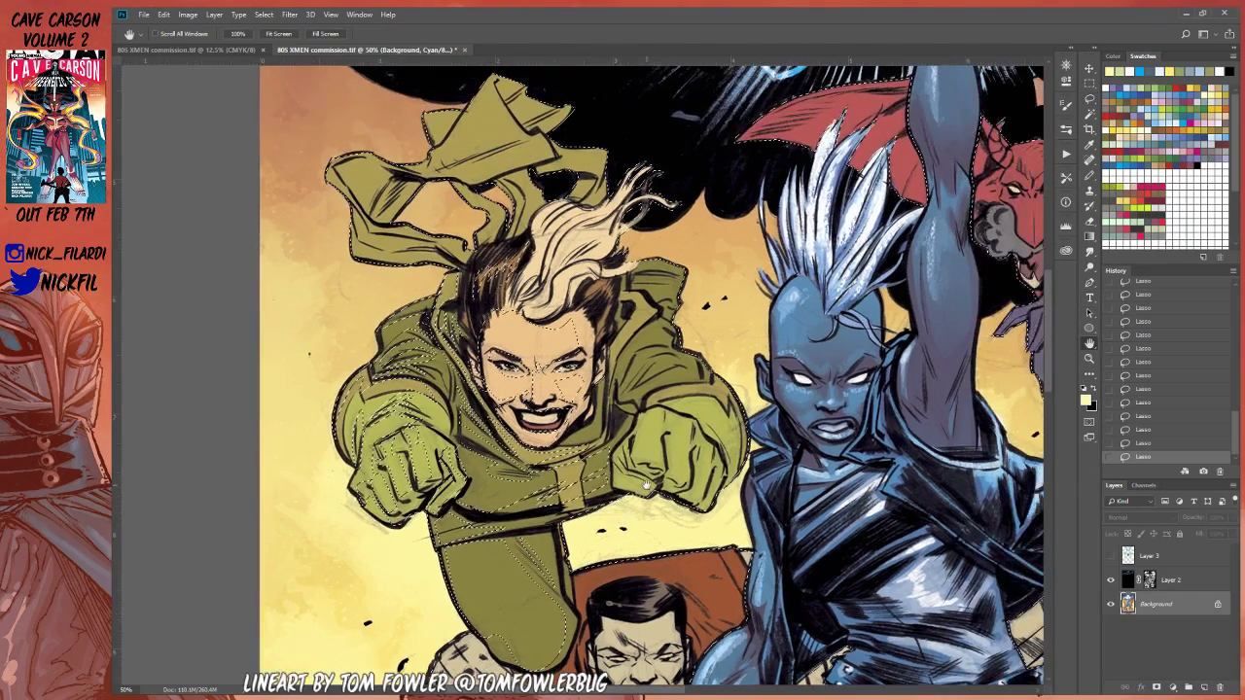
pyautogui.press('l')
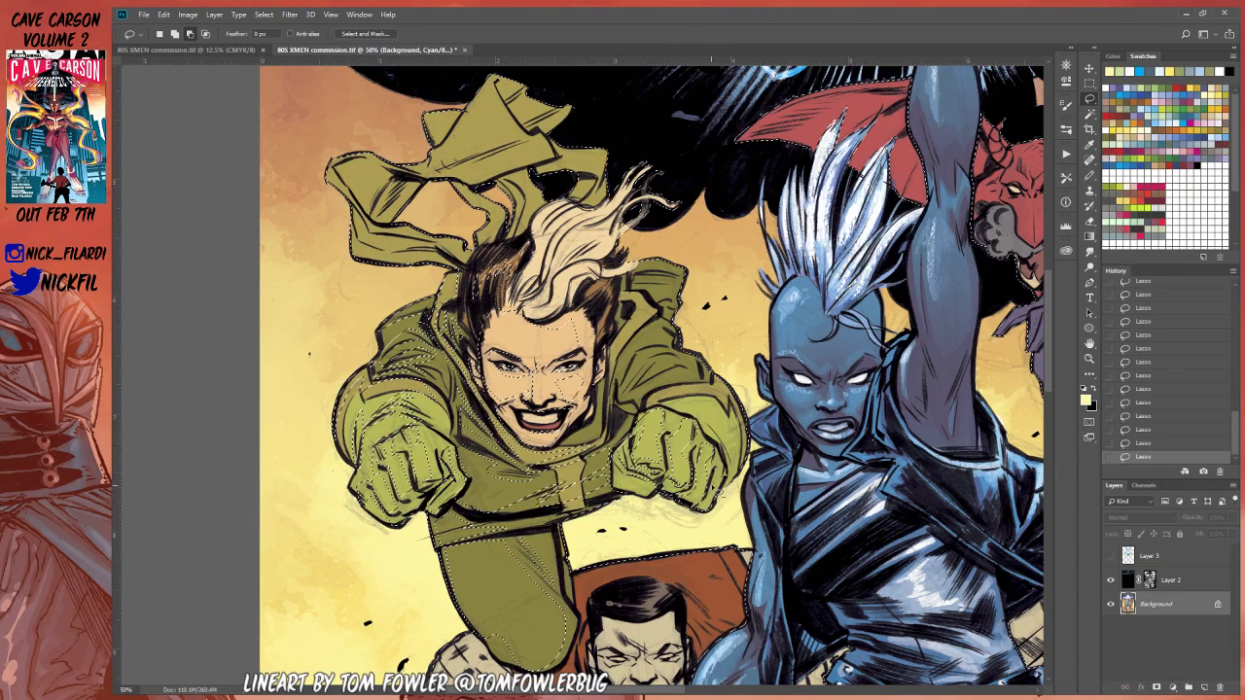
pyautogui.press('h')
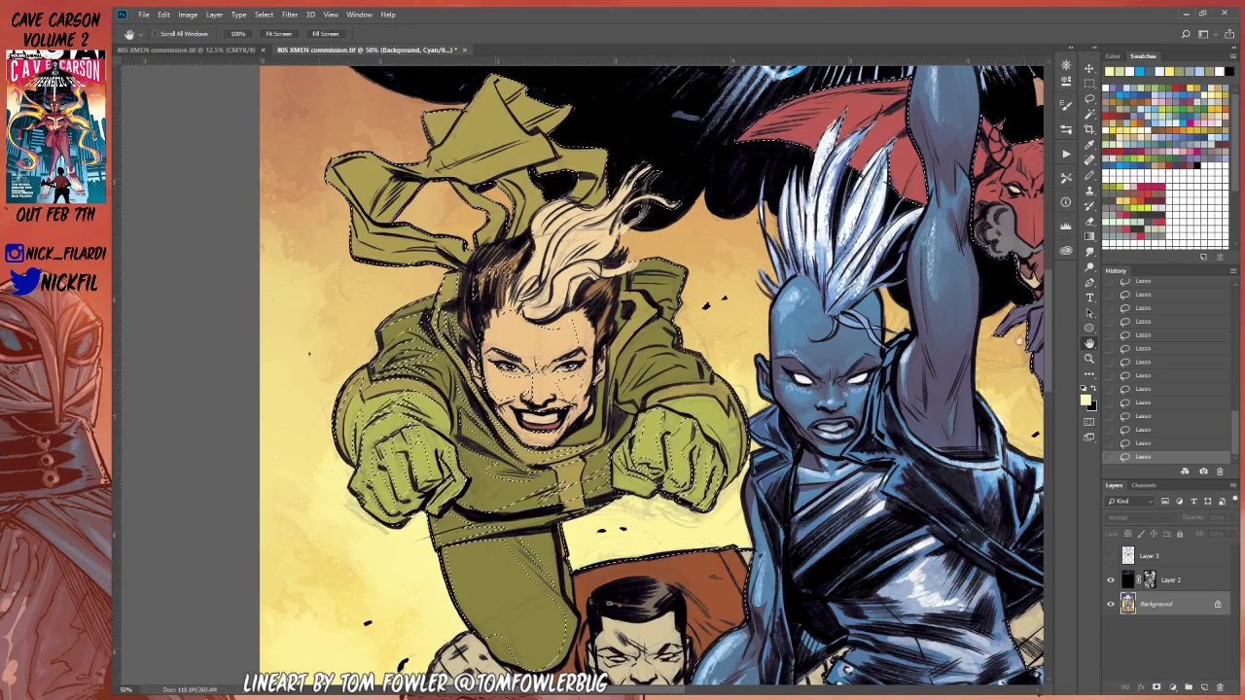
pyautogui.moveTo(680, 427)
pyautogui.mouseDown()
pyautogui.moveTo(728, 432)
pyautogui.moveTo(692, 466)
pyautogui.mouseUp()
pyautogui.press('l')
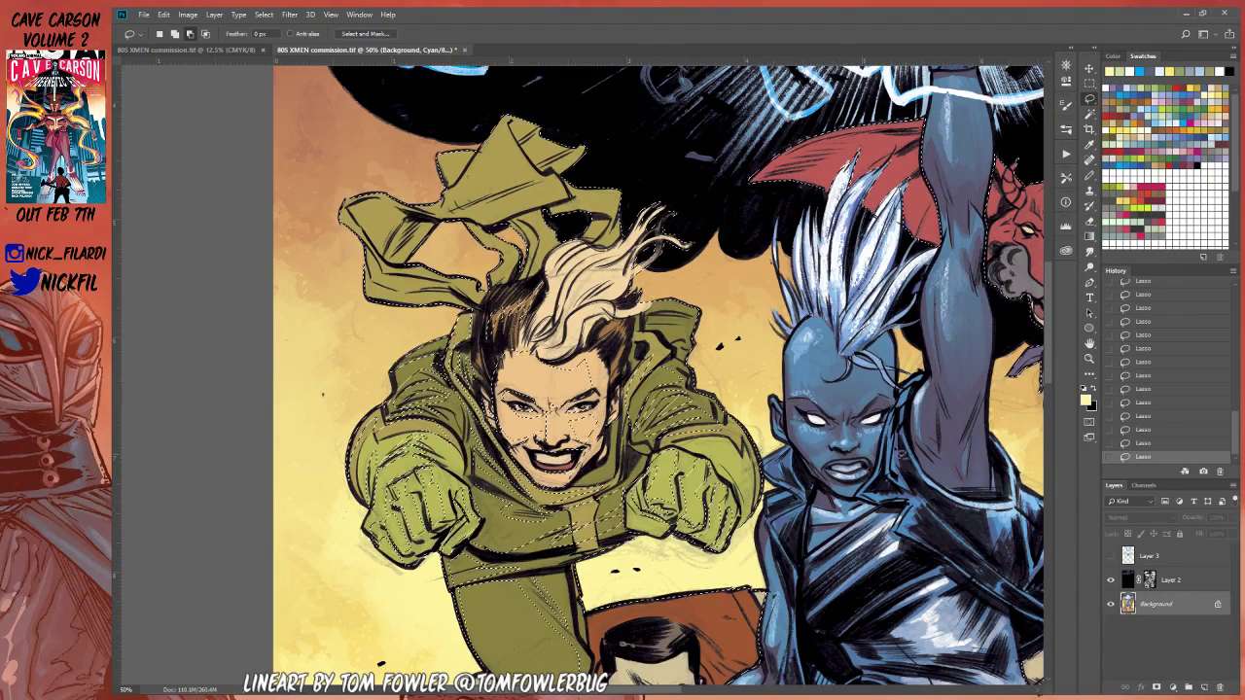
# Step: Lasso the shadow shapes in the flyer's dark hair and windblown blonde streak out of the selection
pyautogui.press('space')
pyautogui.moveTo(980, 368)
pyautogui.mouseDown()
pyautogui.moveTo(994, 296)
pyautogui.moveTo(1035, 372)
pyautogui.mouseUp()
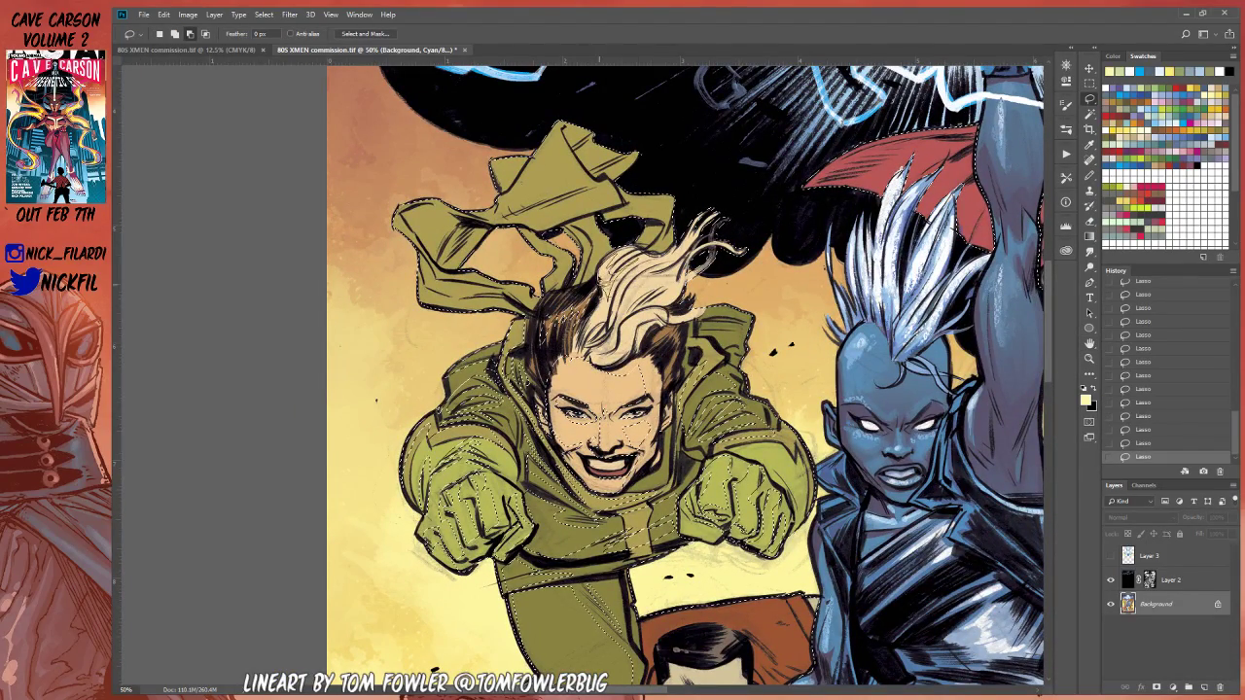
pyautogui.moveTo(599, 284)
pyautogui.mouseDown()
pyautogui.moveTo(624, 259)
pyautogui.moveTo(618, 324)
pyautogui.mouseUp()
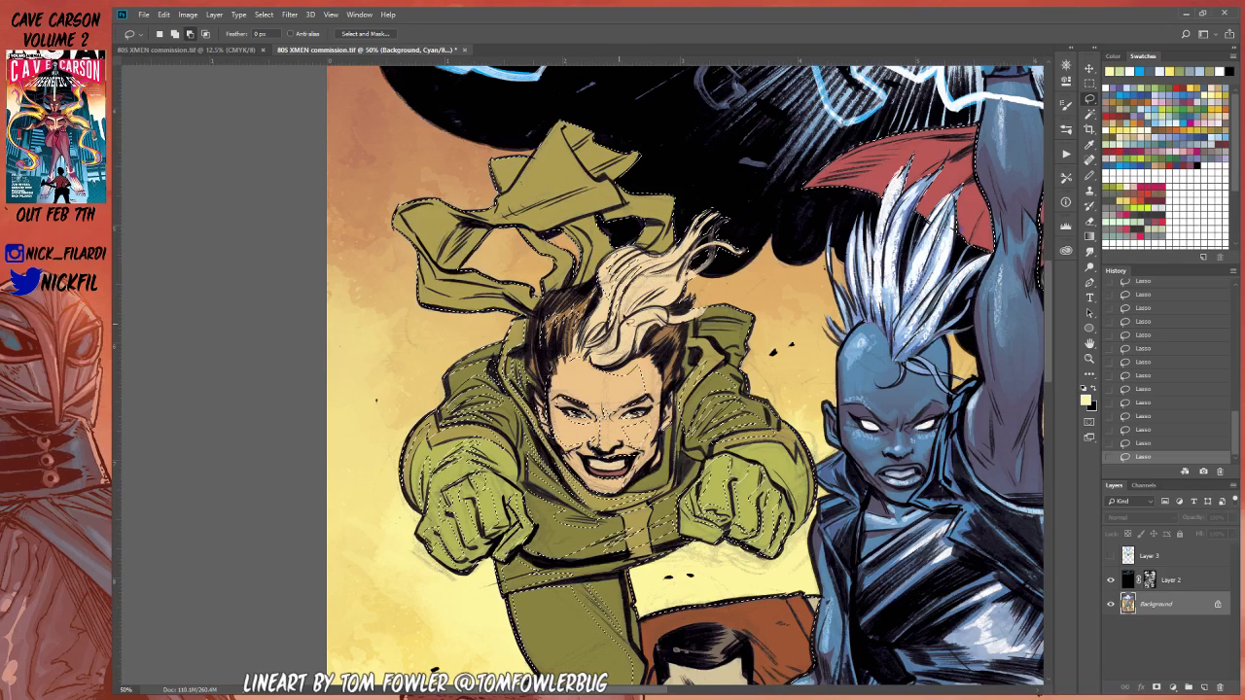
pyautogui.moveTo(659, 279)
pyautogui.mouseDown()
pyautogui.moveTo(602, 311)
pyautogui.moveTo(564, 314)
pyautogui.moveTo(599, 325)
pyautogui.mouseUp()
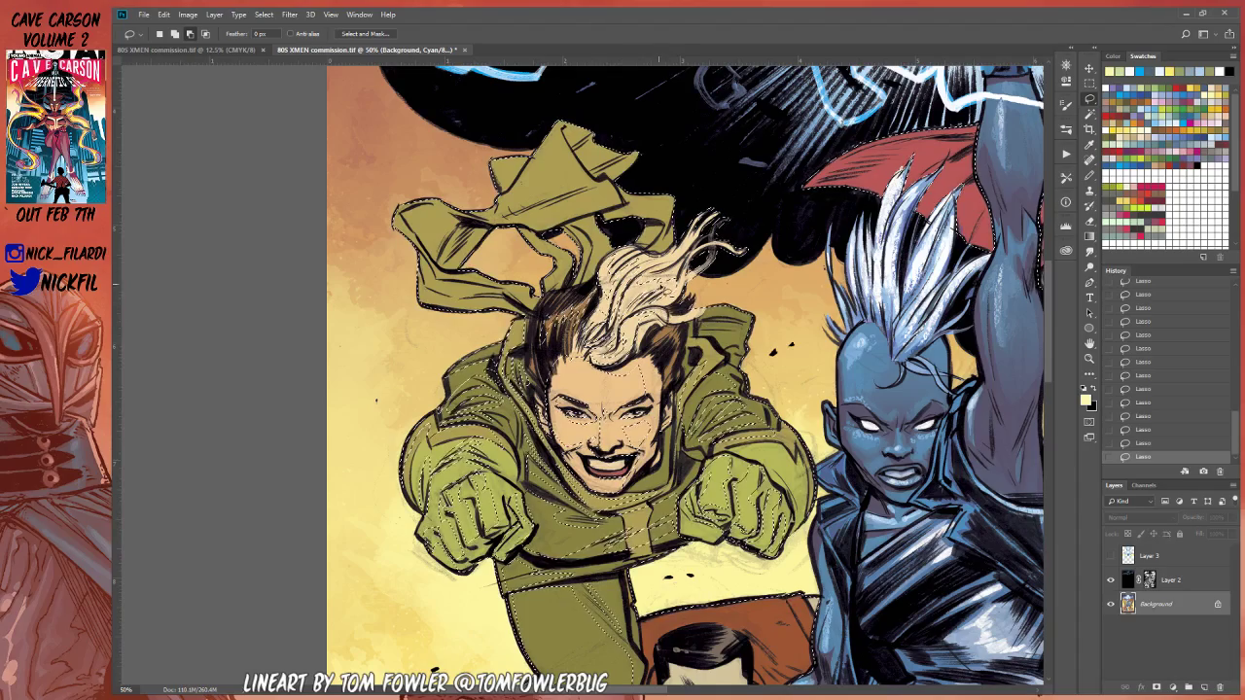
pyautogui.press('alt')
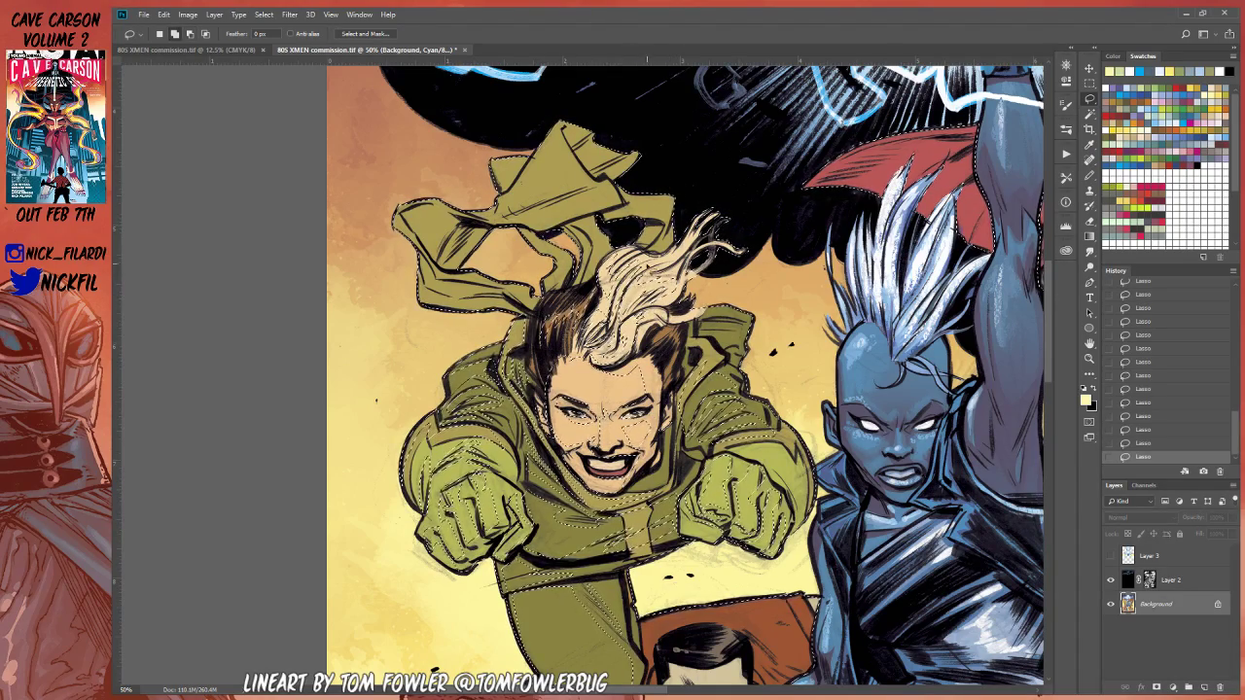
pyautogui.moveTo(669, 232); pyautogui.dragTo(636, 279)
pyautogui.press('alt')
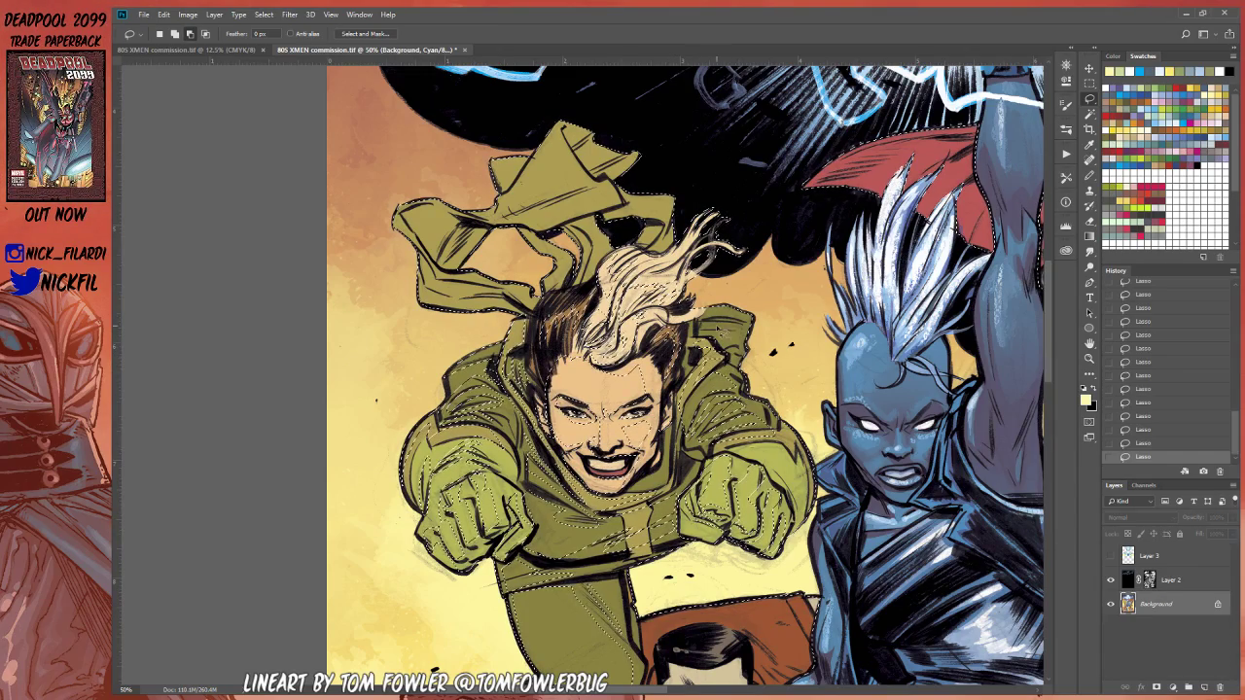
# Step: Subtract the shadow shapes along the folds and trailing ends of the flyer's green scarf from the selection with the Lasso
pyautogui.press('space')
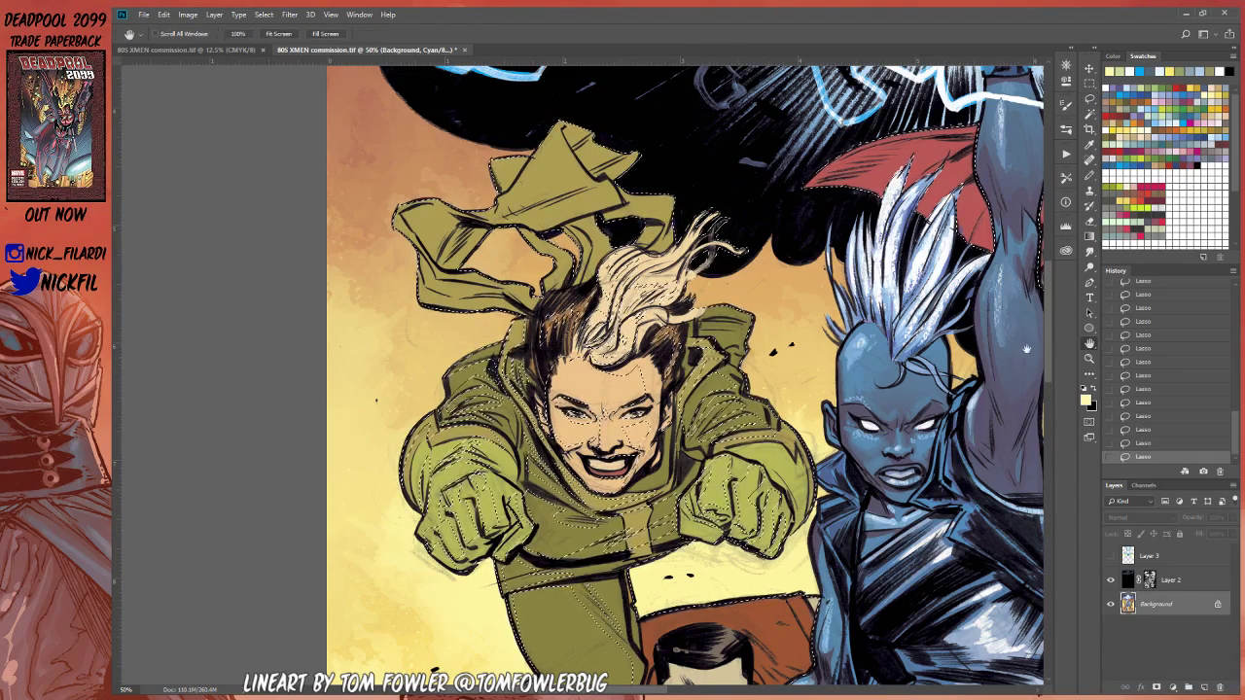
pyautogui.moveTo(1026, 348); pyautogui.dragTo(1087, 422)
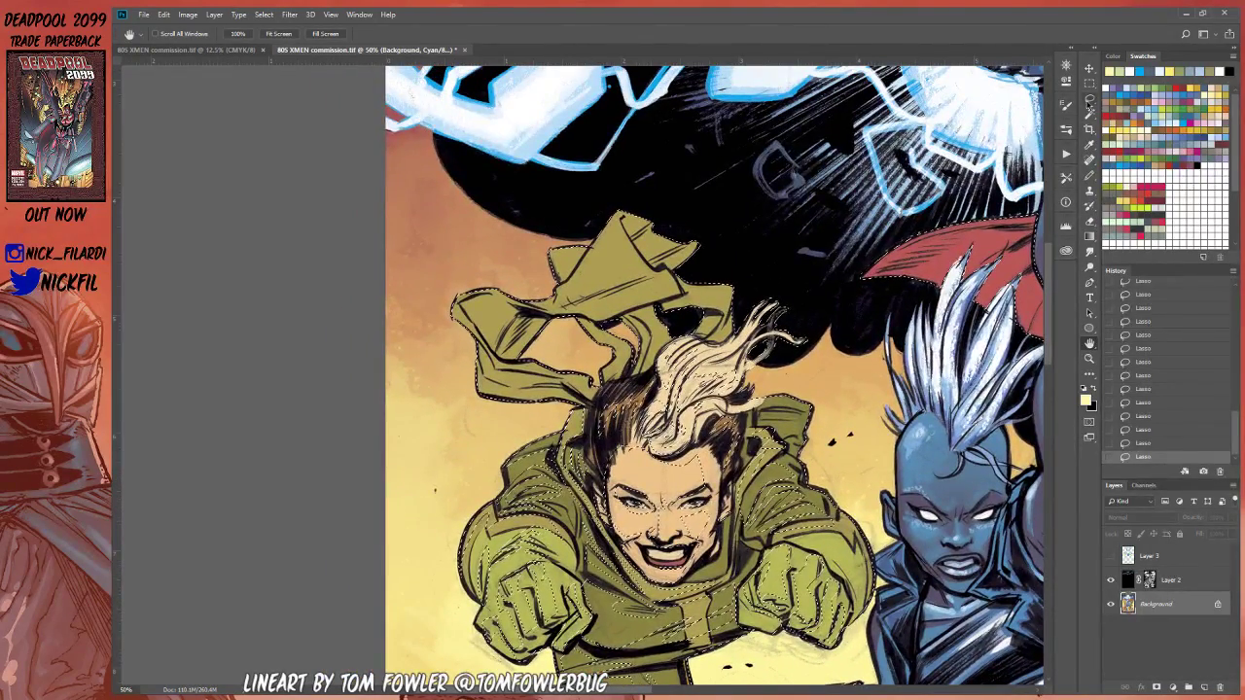
pyautogui.click(1090, 101)
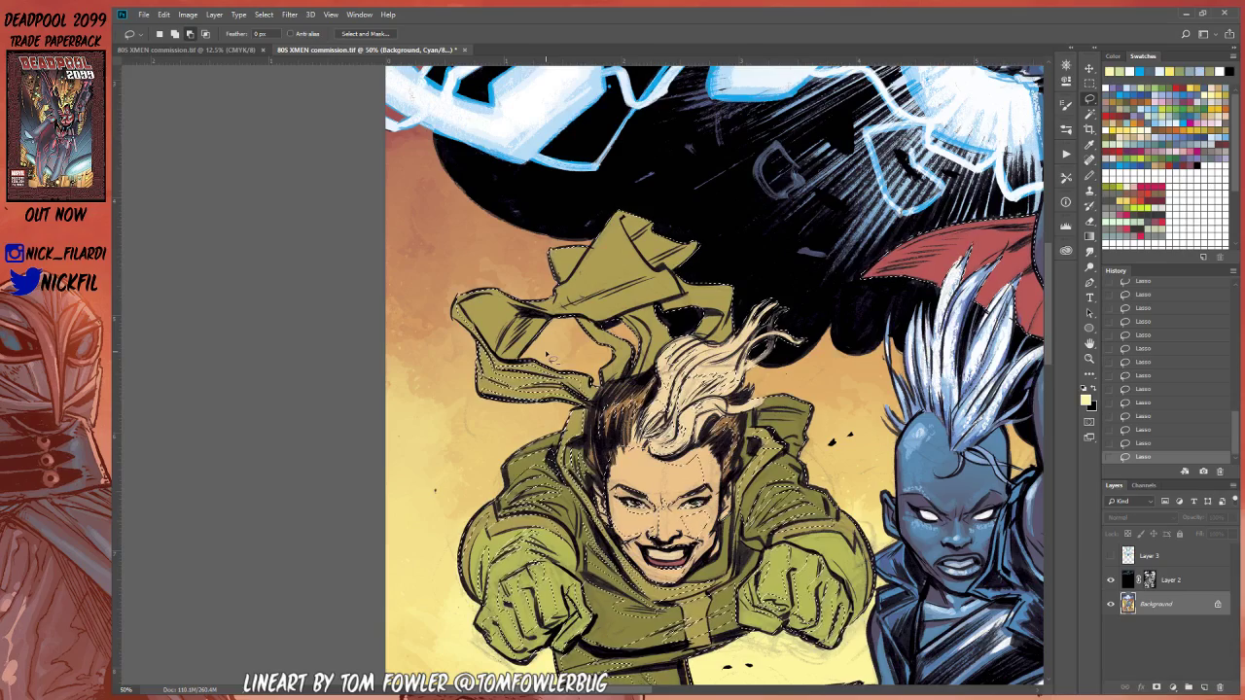
pyautogui.click(1087, 345)
pyautogui.moveTo(746, 441)
pyautogui.mouseDown()
pyautogui.moveTo(804, 390)
pyautogui.moveTo(762, 426)
pyautogui.mouseUp()
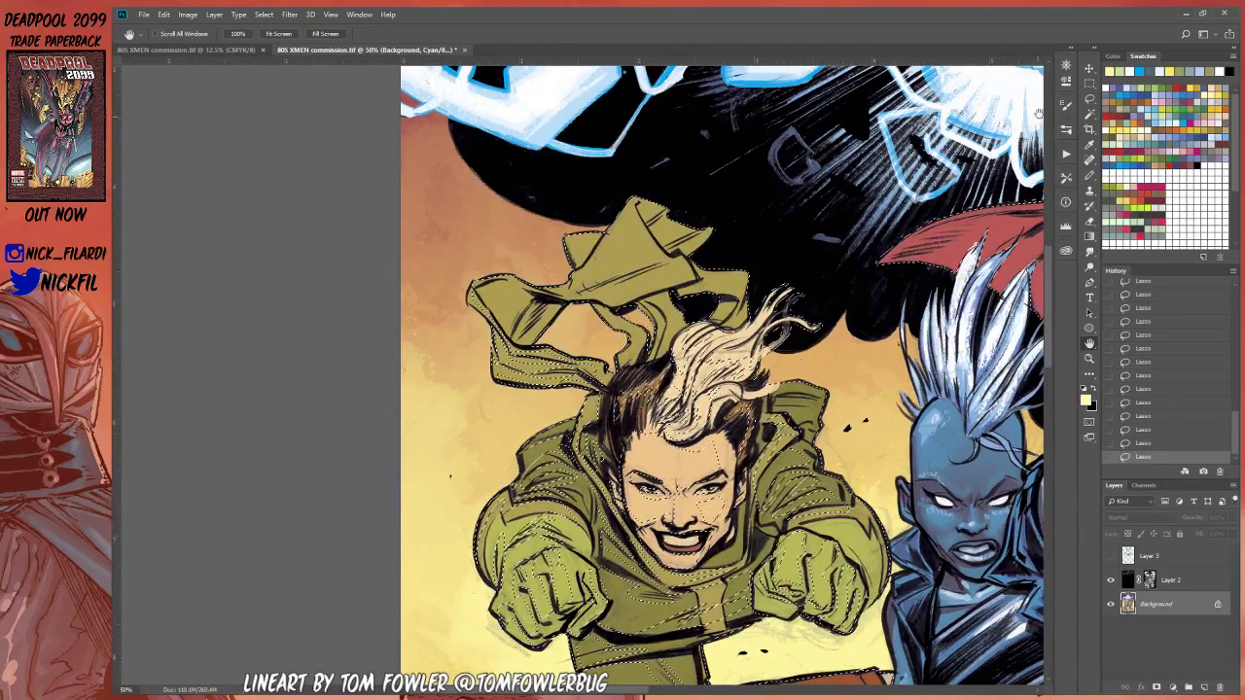
pyautogui.click(1089, 98)
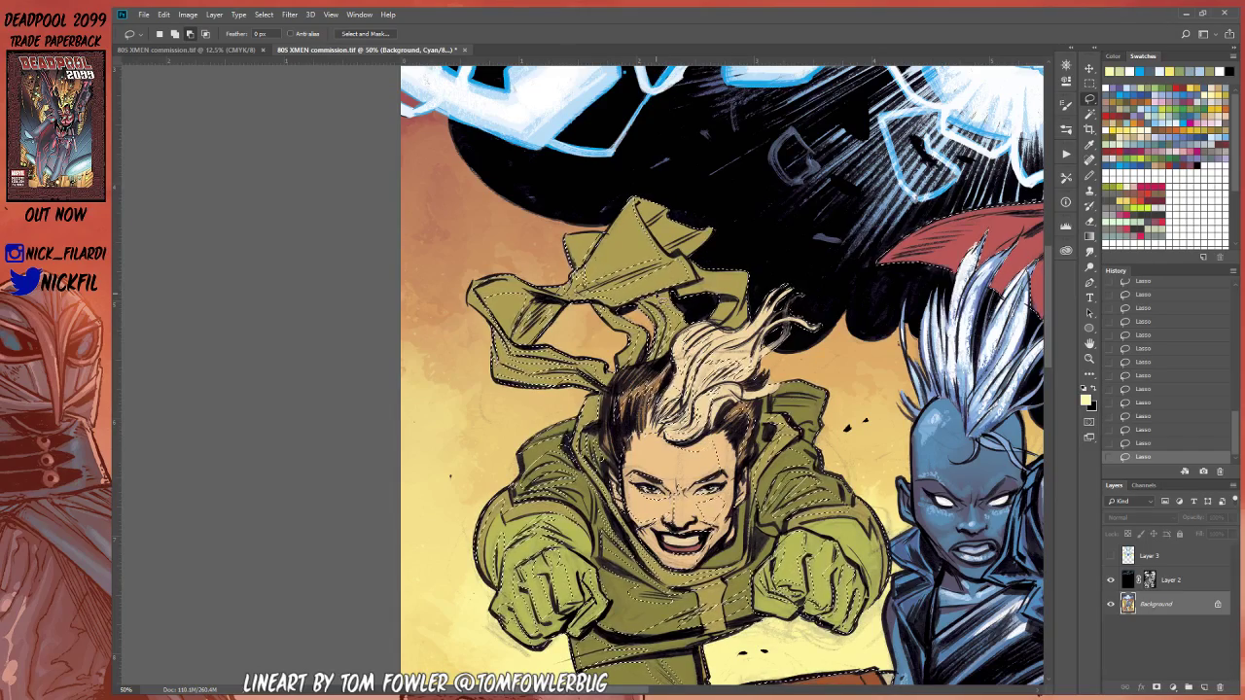
pyautogui.press('space')
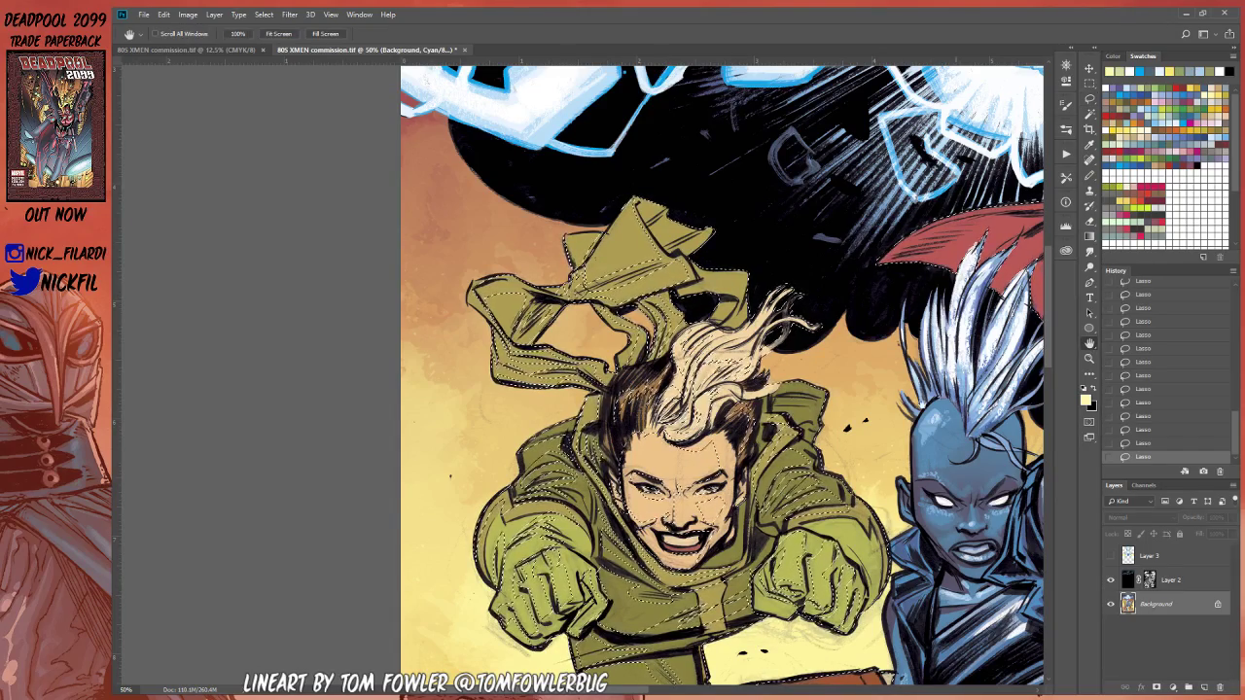
pyautogui.moveTo(732, 485)
pyautogui.mouseDown()
pyautogui.moveTo(757, 367)
pyautogui.moveTo(745, 360)
pyautogui.moveTo(706, 510)
pyautogui.mouseUp()
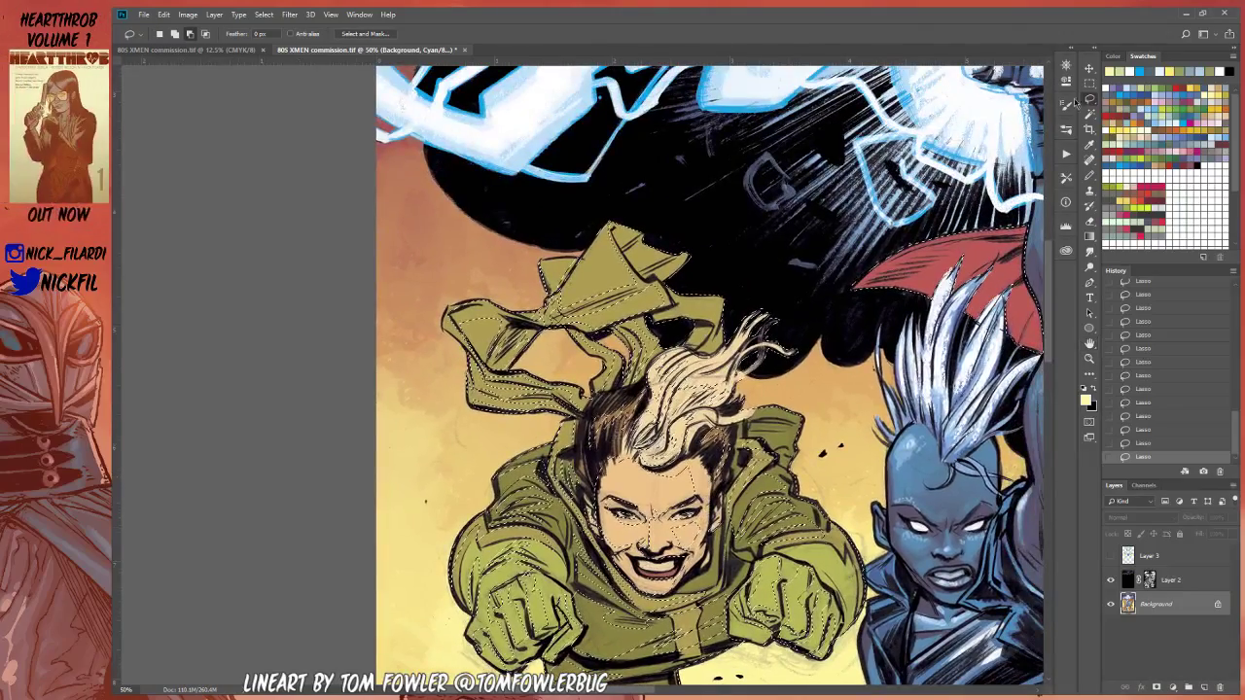
pyautogui.press('alt')
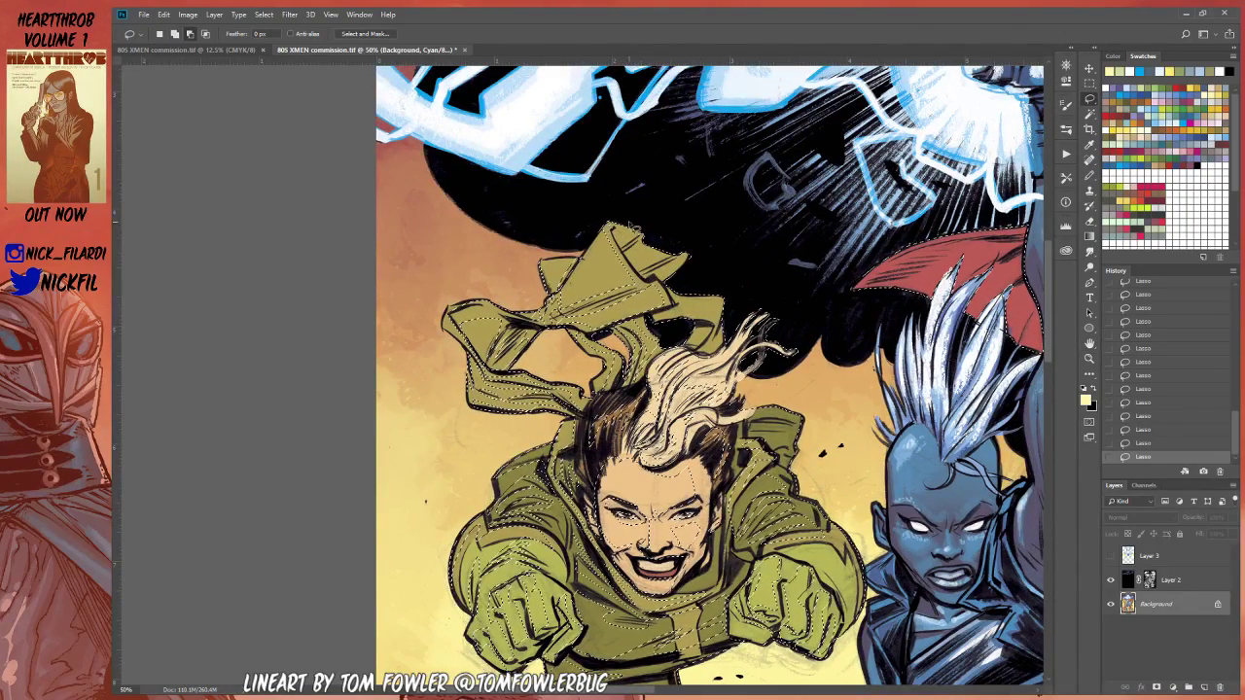
pyautogui.press('alt')
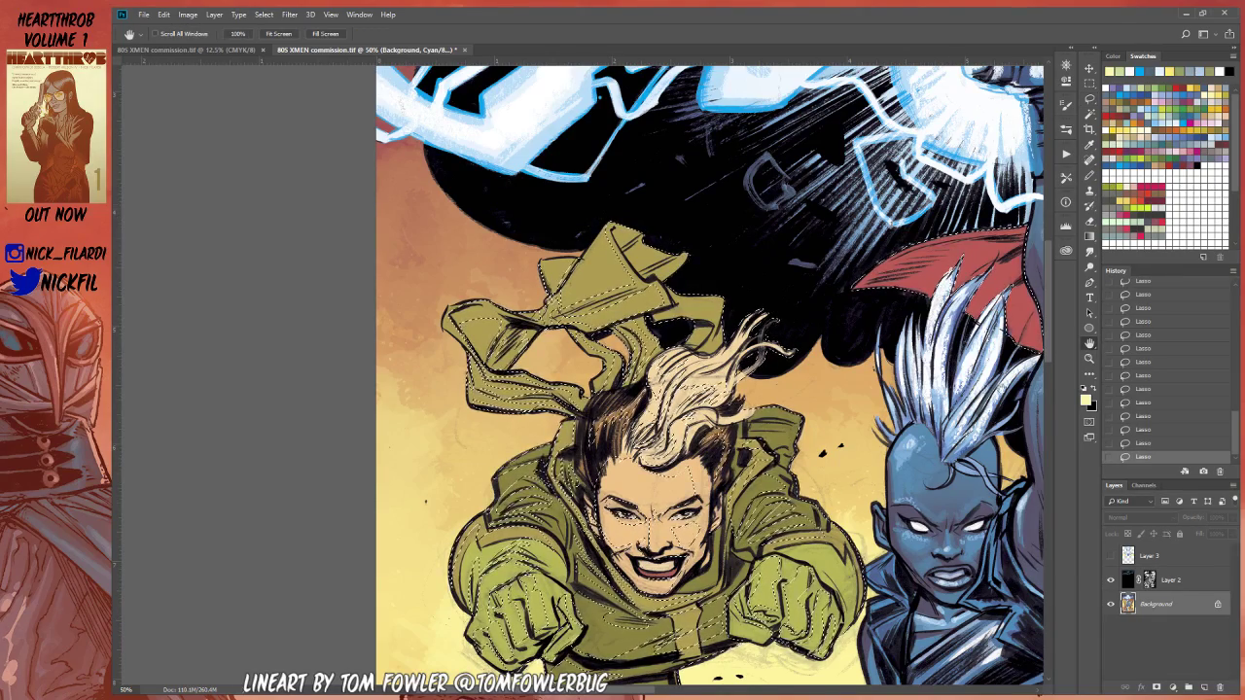
# Step: Refine the lighting selection around the flyer's face and left sleeve with the Lasso
pyautogui.moveTo(823, 502); pyautogui.dragTo(788, 304)
pyautogui.moveTo(744, 488)
pyautogui.mouseDown()
pyautogui.moveTo(761, 458)
pyautogui.moveTo(760, 479)
pyautogui.mouseUp()
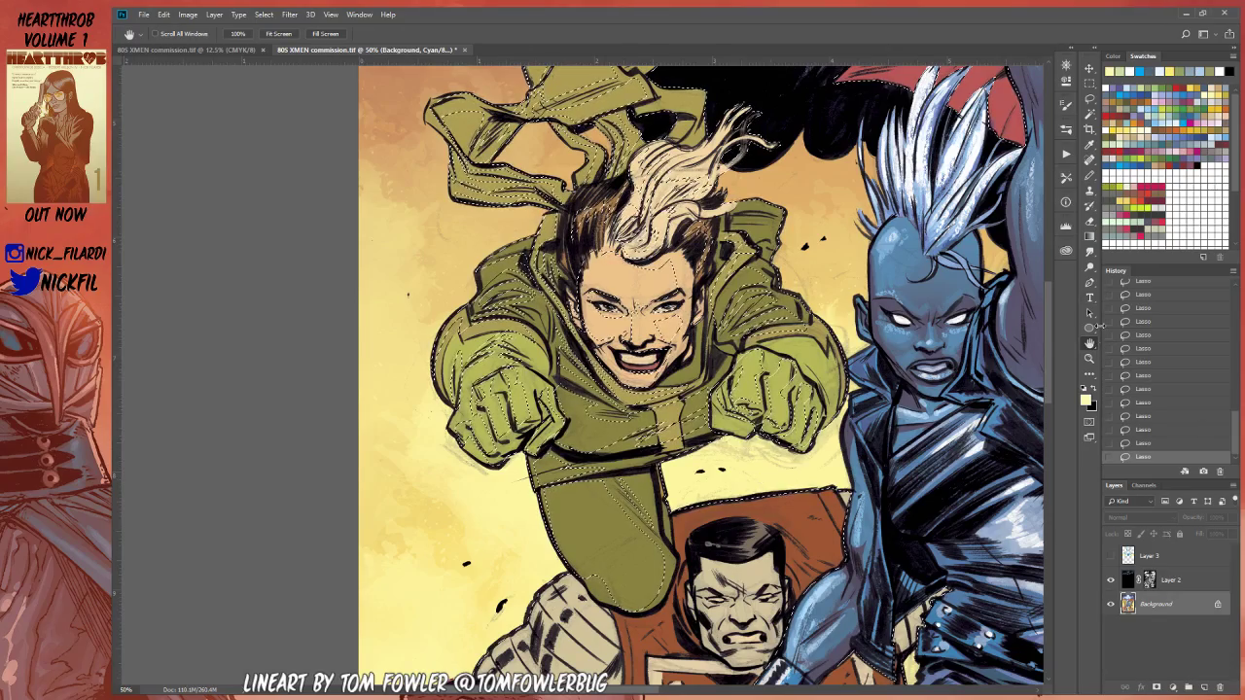
pyautogui.click(1089, 98)
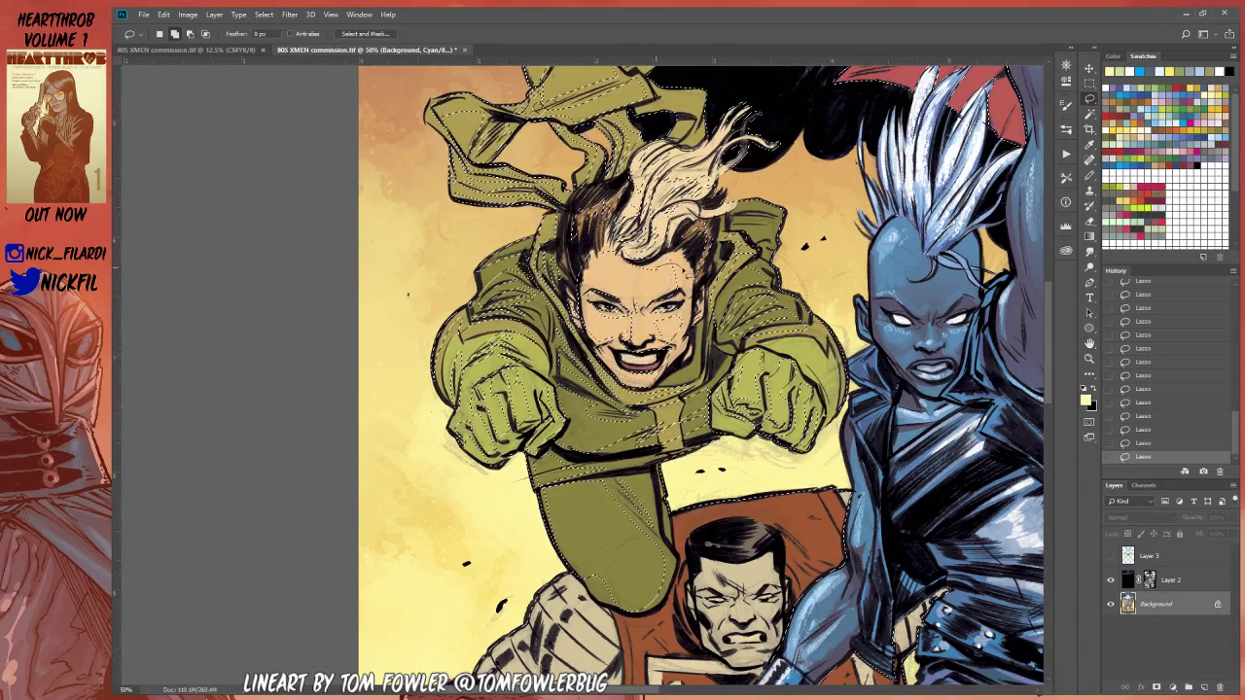
pyautogui.click(1089, 343)
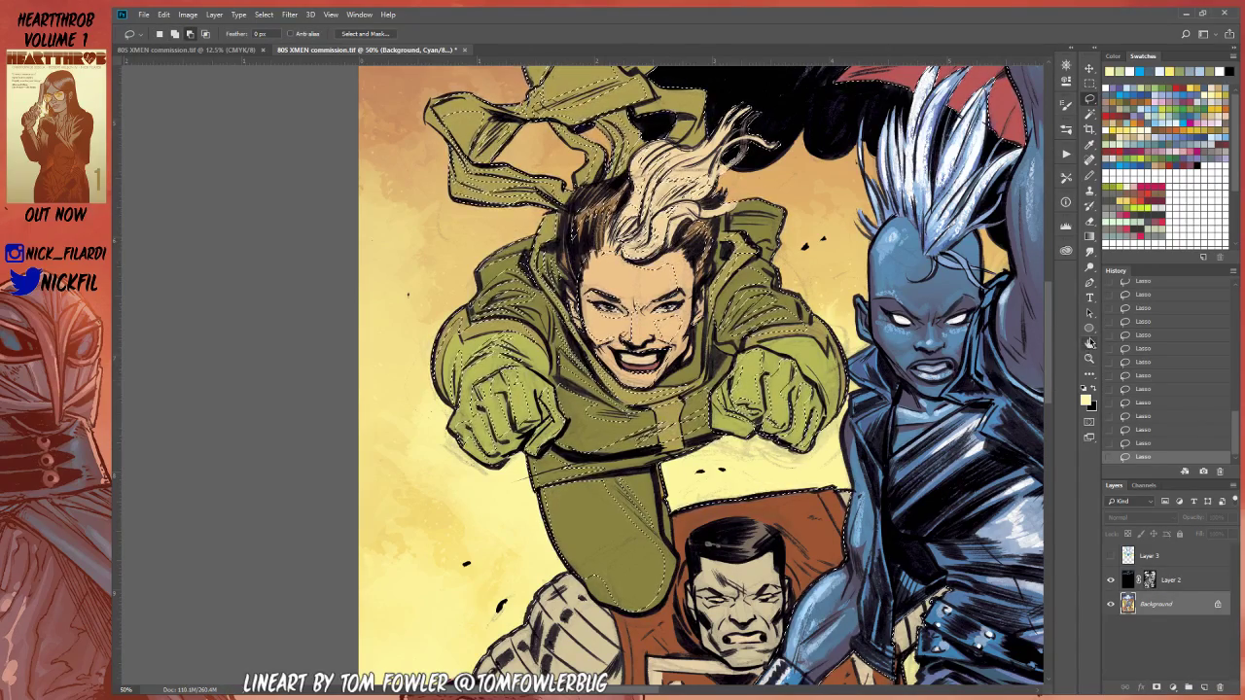
pyautogui.moveTo(746, 519)
pyautogui.mouseDown()
pyautogui.moveTo(732, 490)
pyautogui.moveTo(746, 353)
pyautogui.moveTo(787, 324)
pyautogui.moveTo(712, 454)
pyautogui.mouseUp()
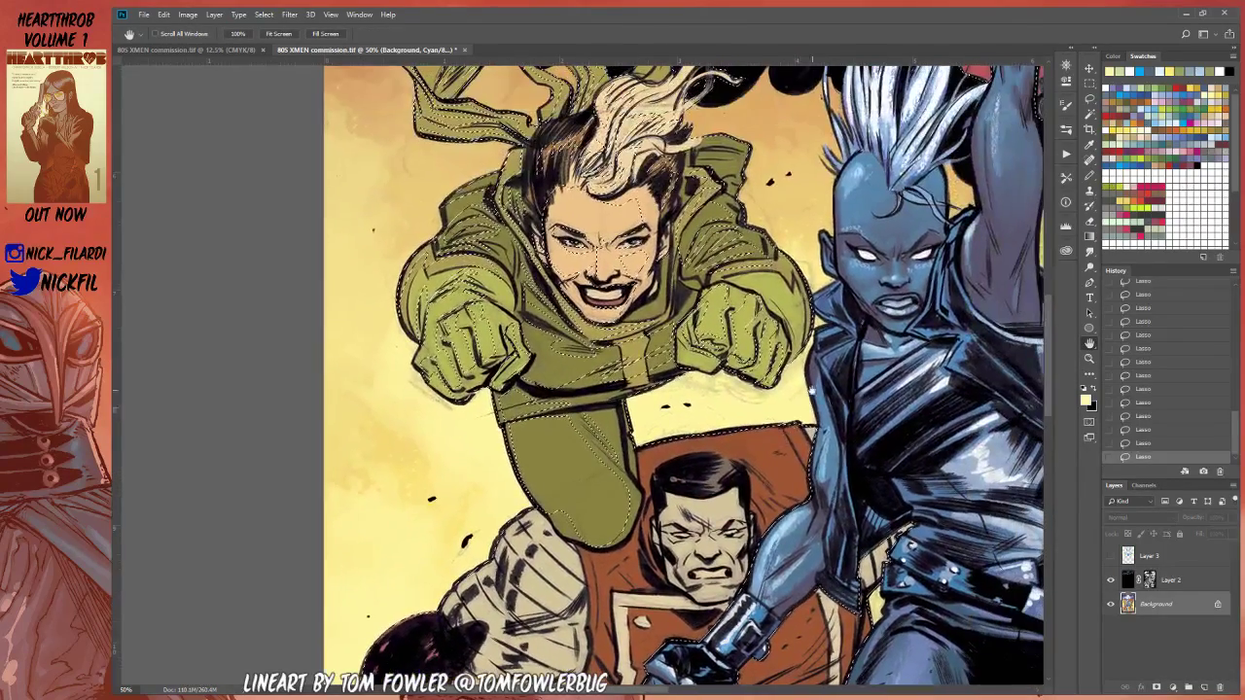
pyautogui.click(1089, 98)
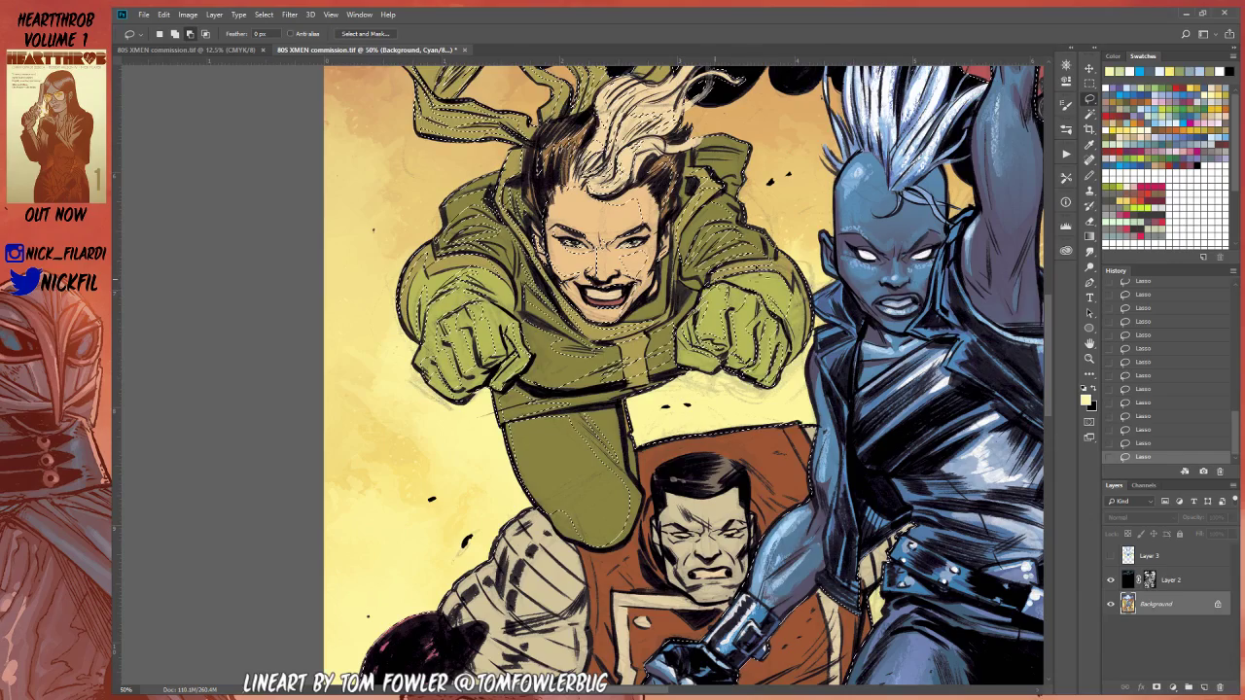
# Step: Lasso the shadow shapes on the metal-armed man's banded shoulder, forearm and red cuff out of the selection
pyautogui.click(1088, 345)
pyautogui.moveTo(875, 587); pyautogui.dragTo(949, 380)
pyautogui.click(1094, 97)
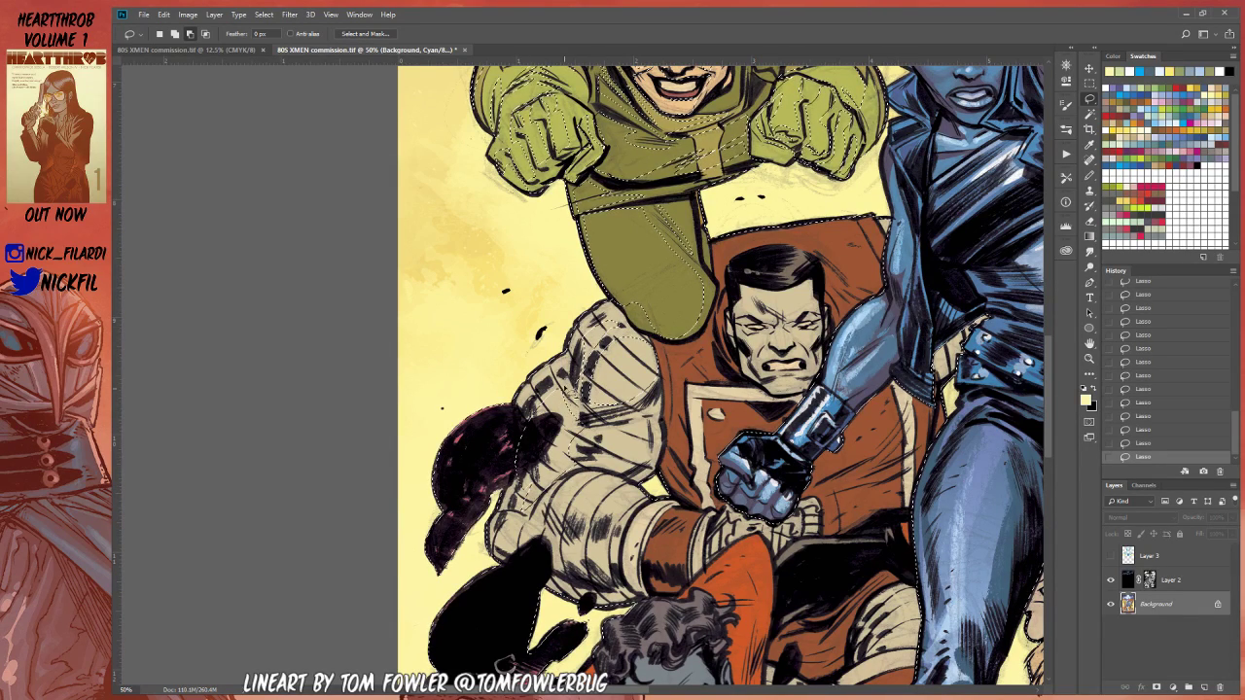
pyautogui.moveTo(611, 435)
pyautogui.mouseDown()
pyautogui.moveTo(588, 460)
pyautogui.moveTo(608, 469)
pyautogui.moveTo(667, 423)
pyautogui.moveTo(587, 456)
pyautogui.moveTo(645, 462)
pyautogui.moveTo(667, 429)
pyautogui.mouseUp()
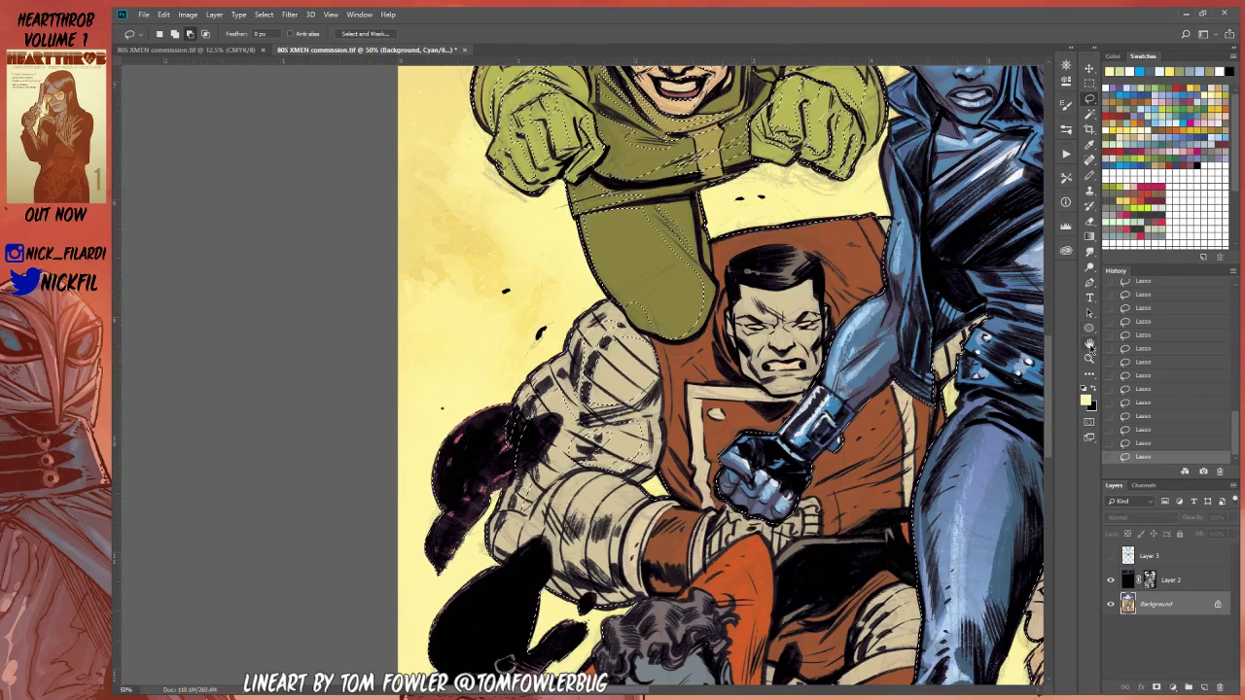
pyautogui.press('space')
pyautogui.moveTo(502, 665)
pyautogui.mouseDown()
pyautogui.moveTo(459, 524)
pyautogui.moveTo(455, 548)
pyautogui.mouseUp()
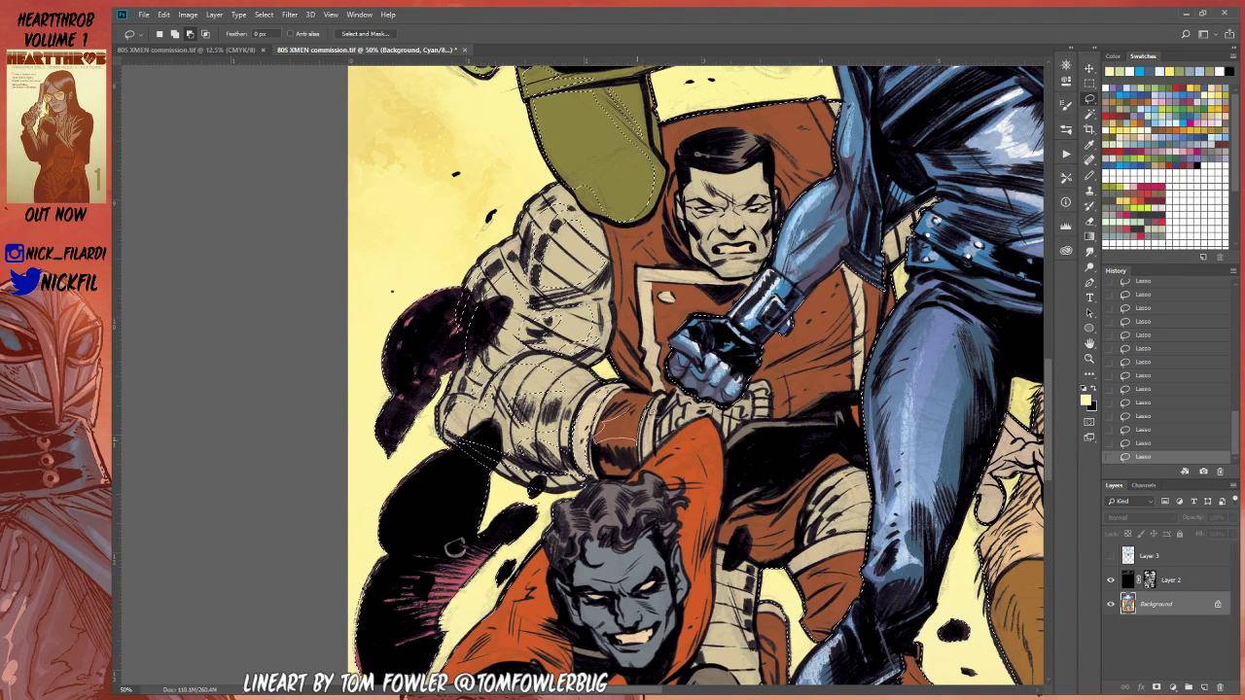
pyautogui.moveTo(646, 396)
pyautogui.mouseDown()
pyautogui.moveTo(615, 475)
pyautogui.moveTo(640, 473)
pyautogui.moveTo(645, 433)
pyautogui.mouseUp()
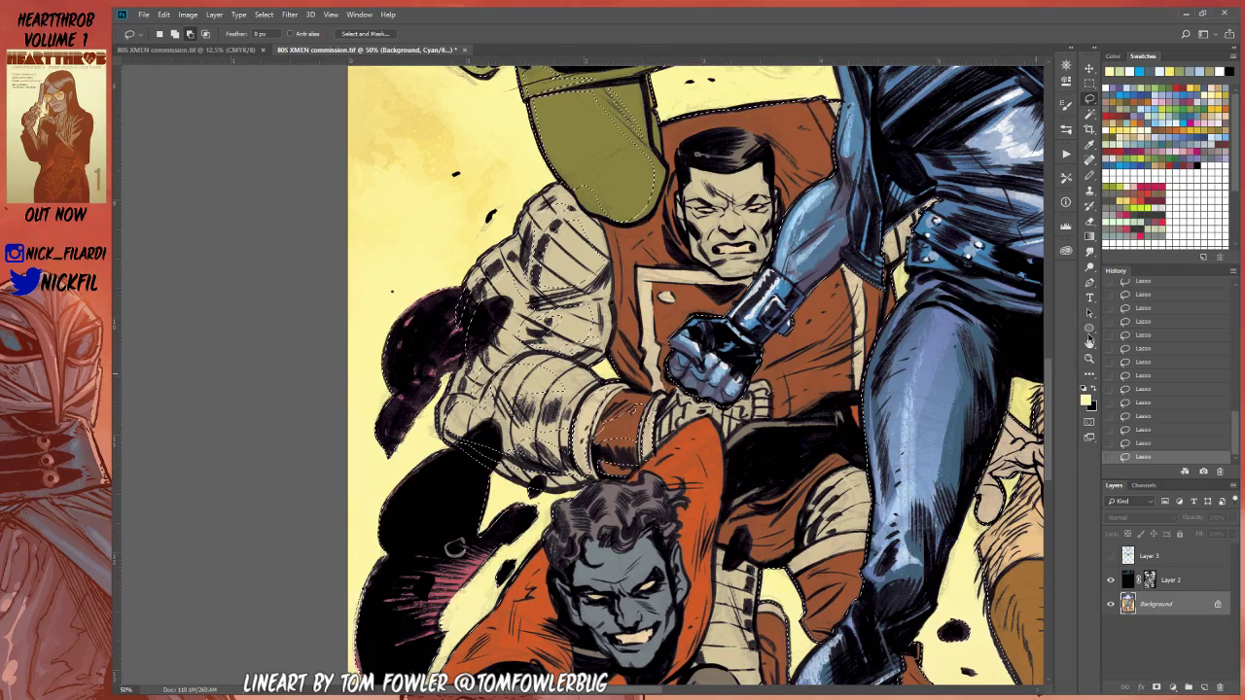
# Step: Subtract the shadow areas along the metal-armed man's red collar and the arm side of his vest with the Lasso
pyautogui.click(1090, 343)
pyautogui.moveTo(752, 461); pyautogui.dragTo(658, 461)
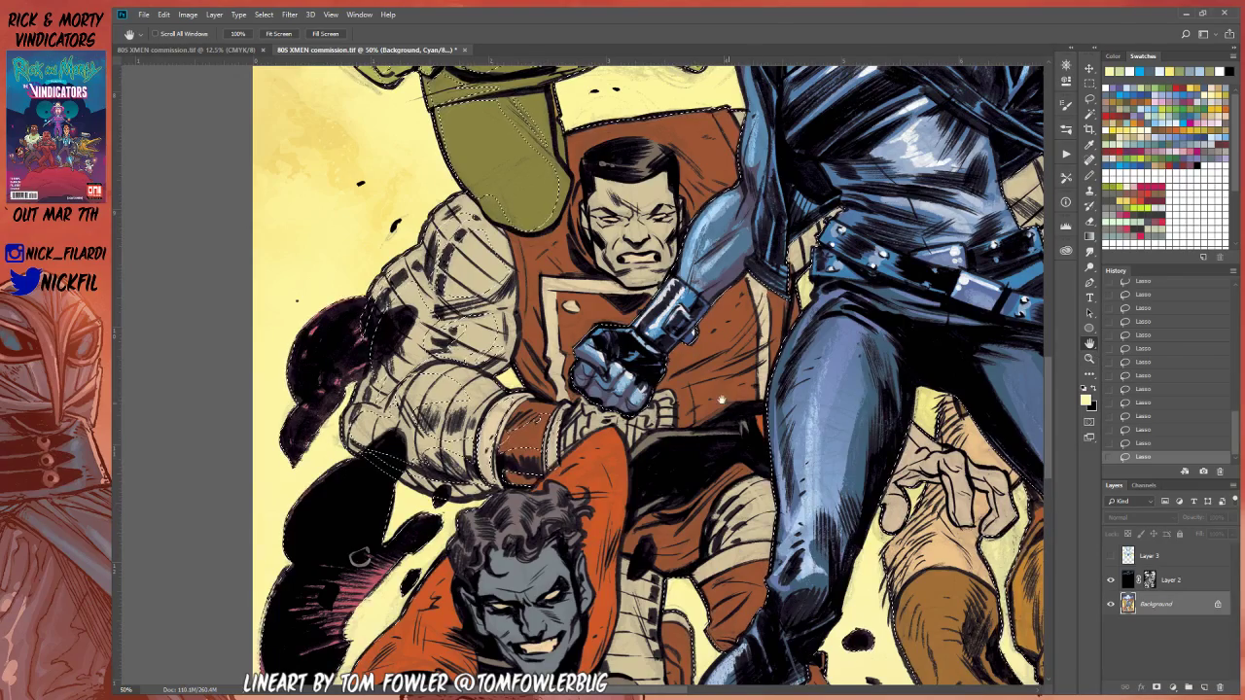
pyautogui.moveTo(731, 378); pyautogui.dragTo(713, 489)
pyautogui.press('l')
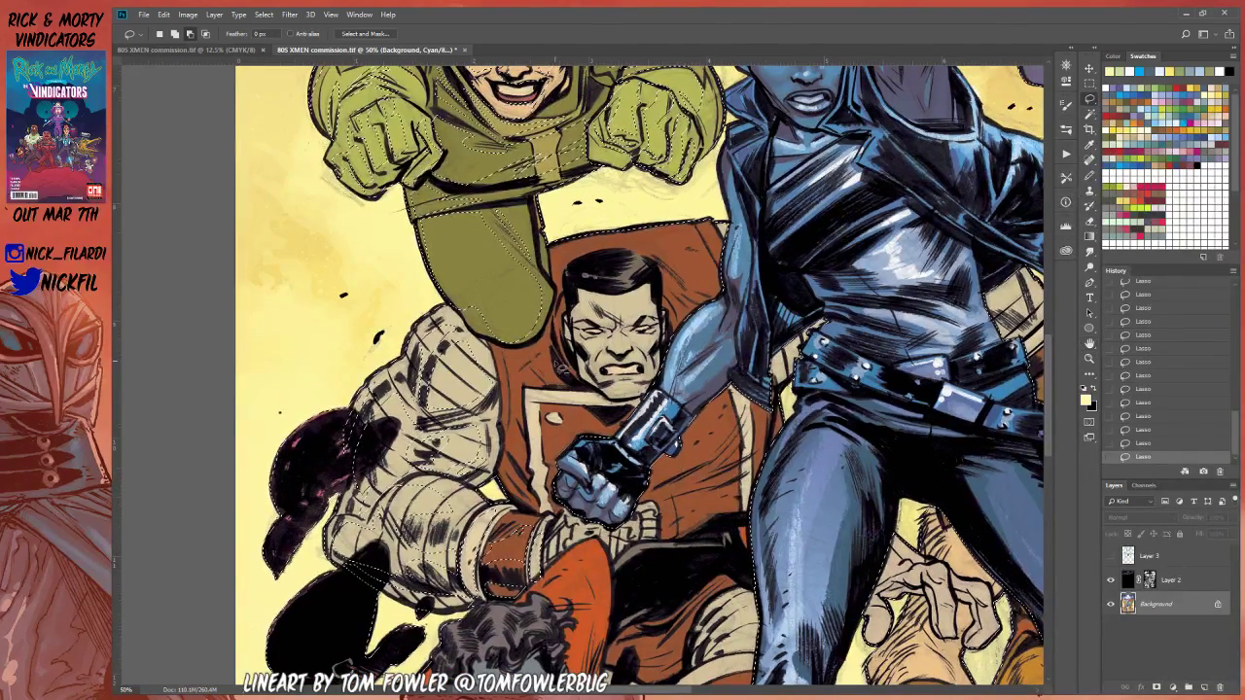
pyautogui.moveTo(567, 292)
pyautogui.mouseDown()
pyautogui.moveTo(559, 316)
pyautogui.moveTo(576, 381)
pyautogui.moveTo(505, 375)
pyautogui.mouseUp()
pyautogui.moveTo(524, 454)
pyautogui.mouseDown()
pyautogui.moveTo(530, 473)
pyautogui.moveTo(520, 424)
pyautogui.mouseUp()
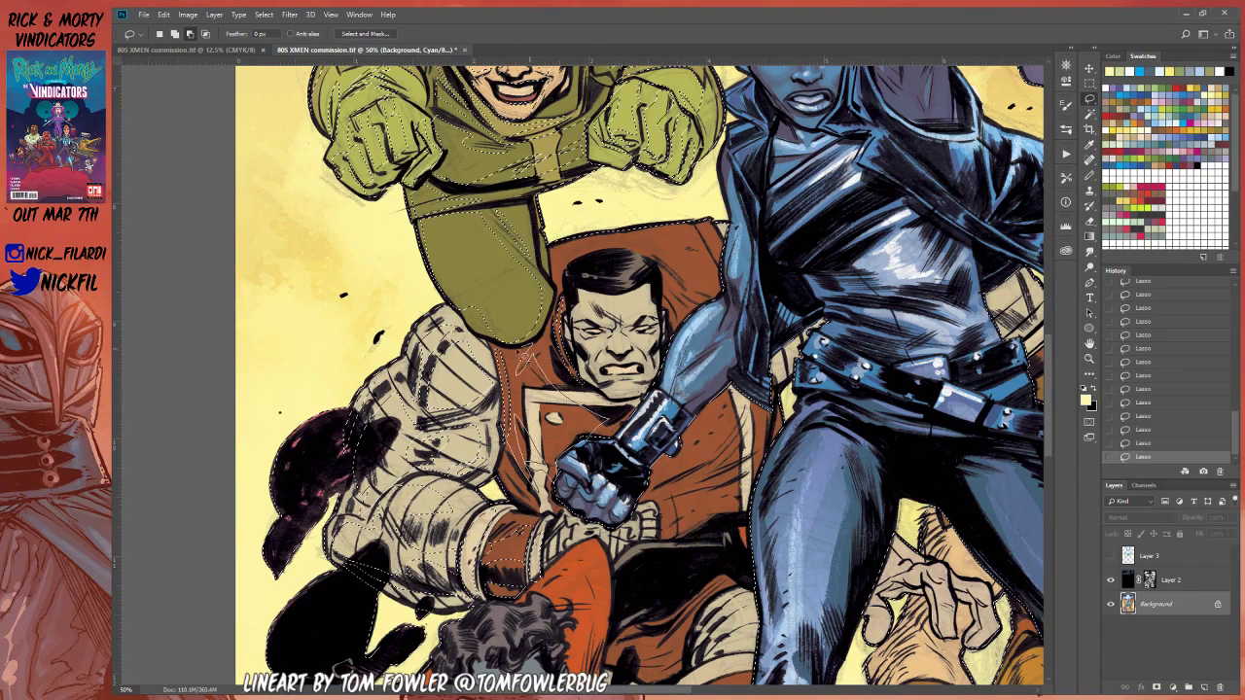
pyautogui.moveTo(510, 365); pyautogui.dragTo(501, 454)
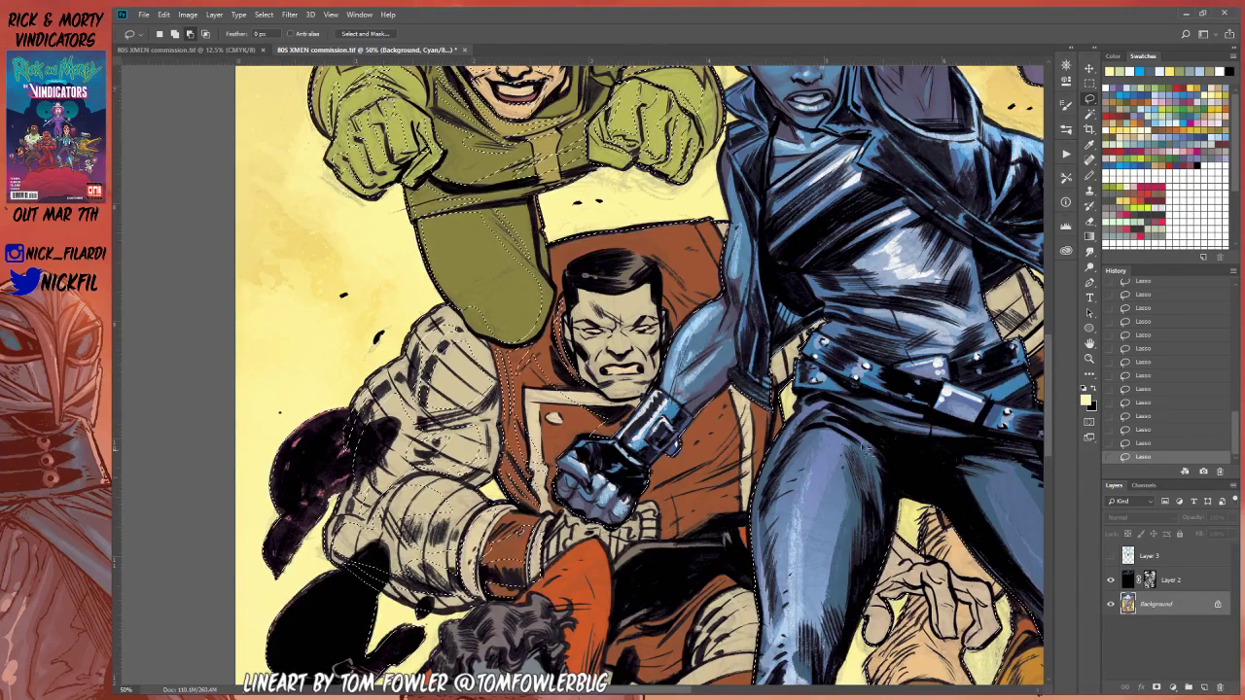
# Step: Lasso the shadow shapes on the metal-armed man's forehead, cheeks and jaw out of the selection
pyautogui.click(1089, 359)
pyautogui.keyDown('alt'); pyautogui.click(617, 539); pyautogui.keyUp('alt')
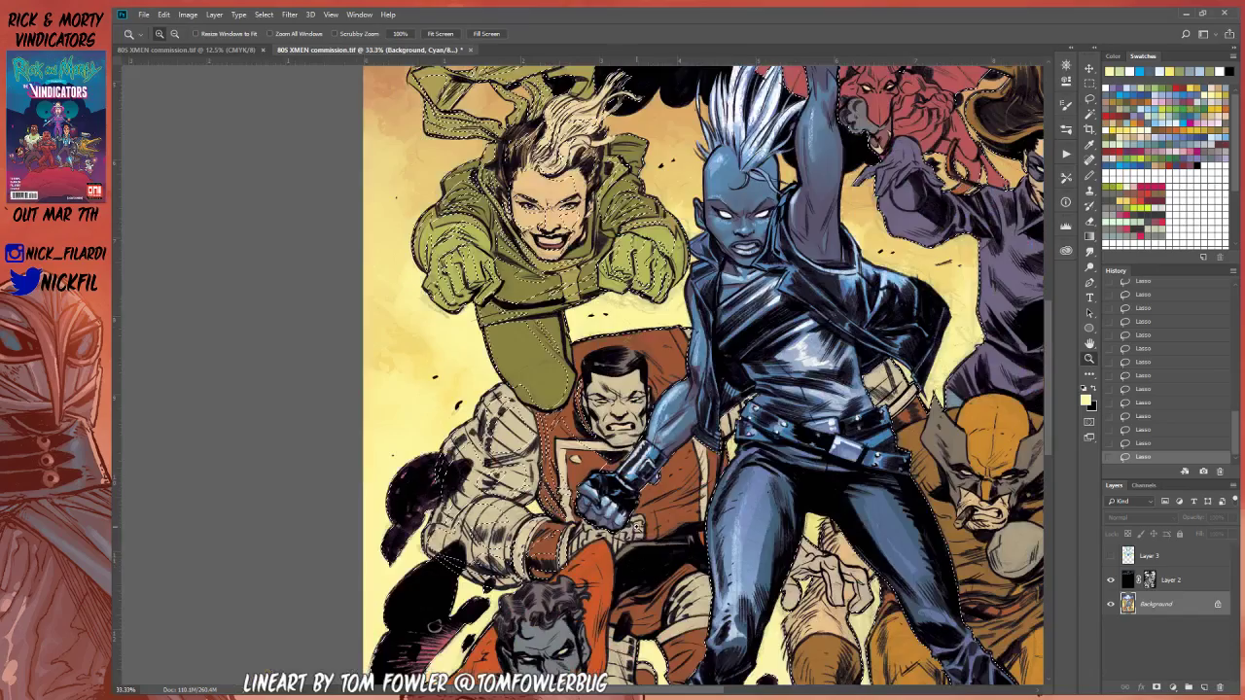
pyautogui.press('l')
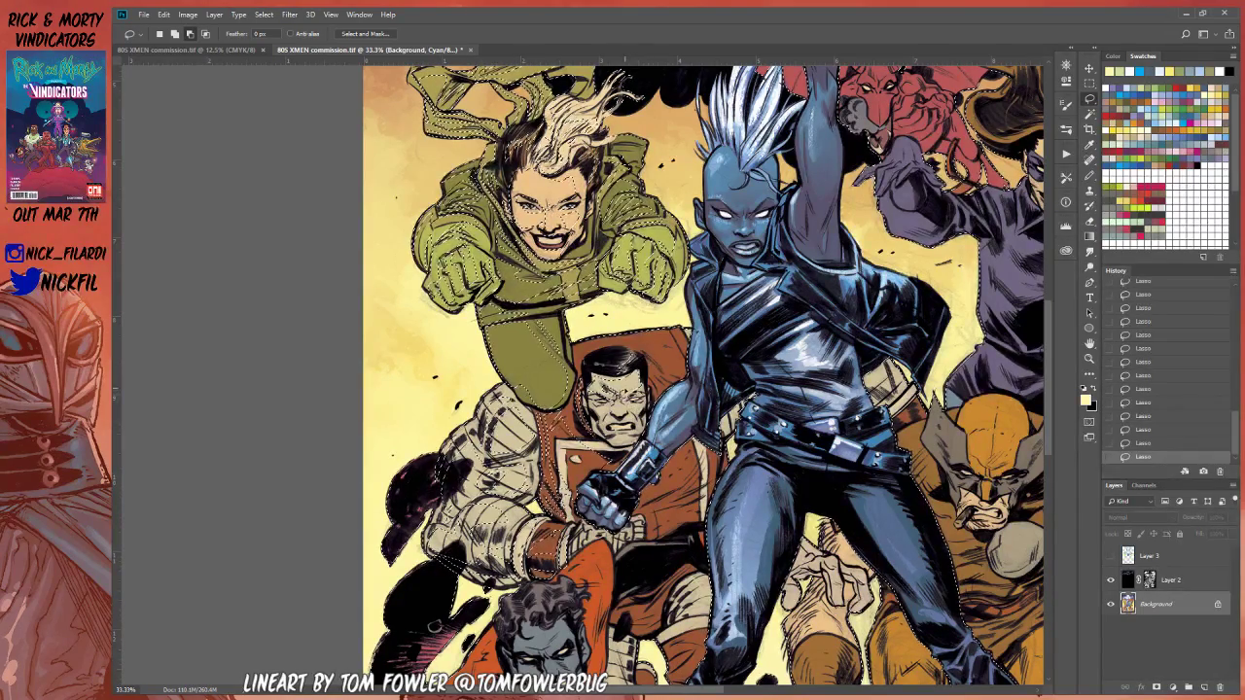
pyautogui.click(1089, 360)
pyautogui.click(588, 428)
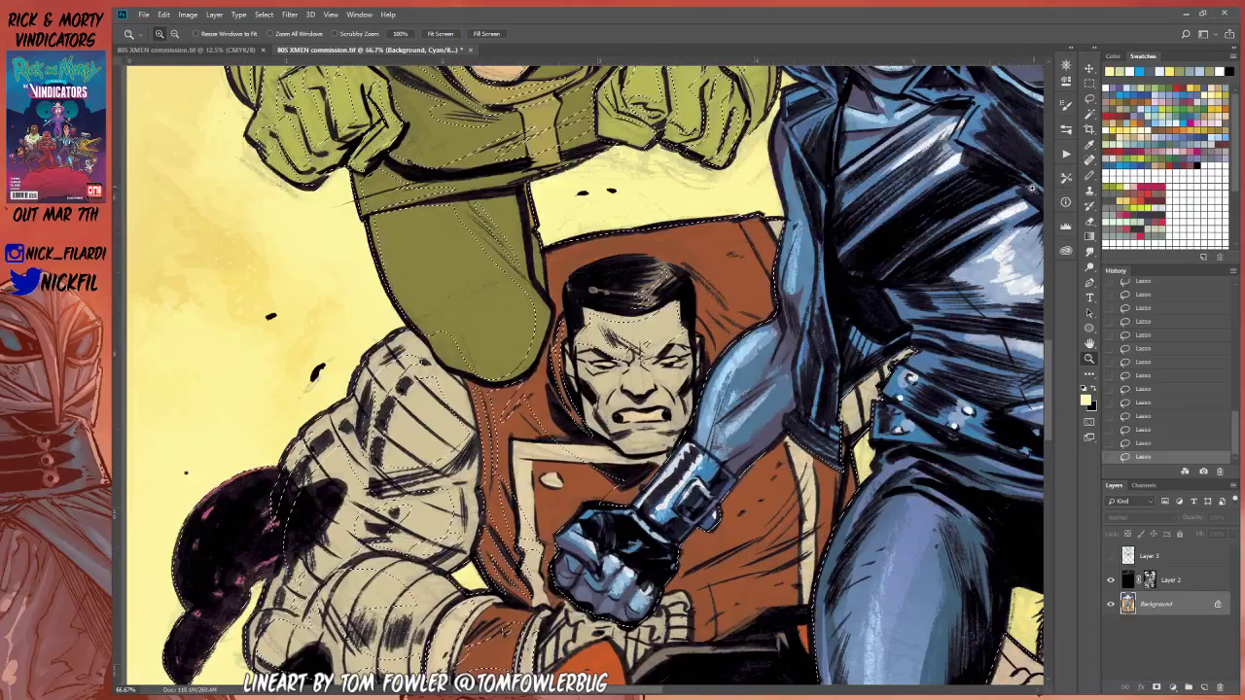
pyautogui.press('l')
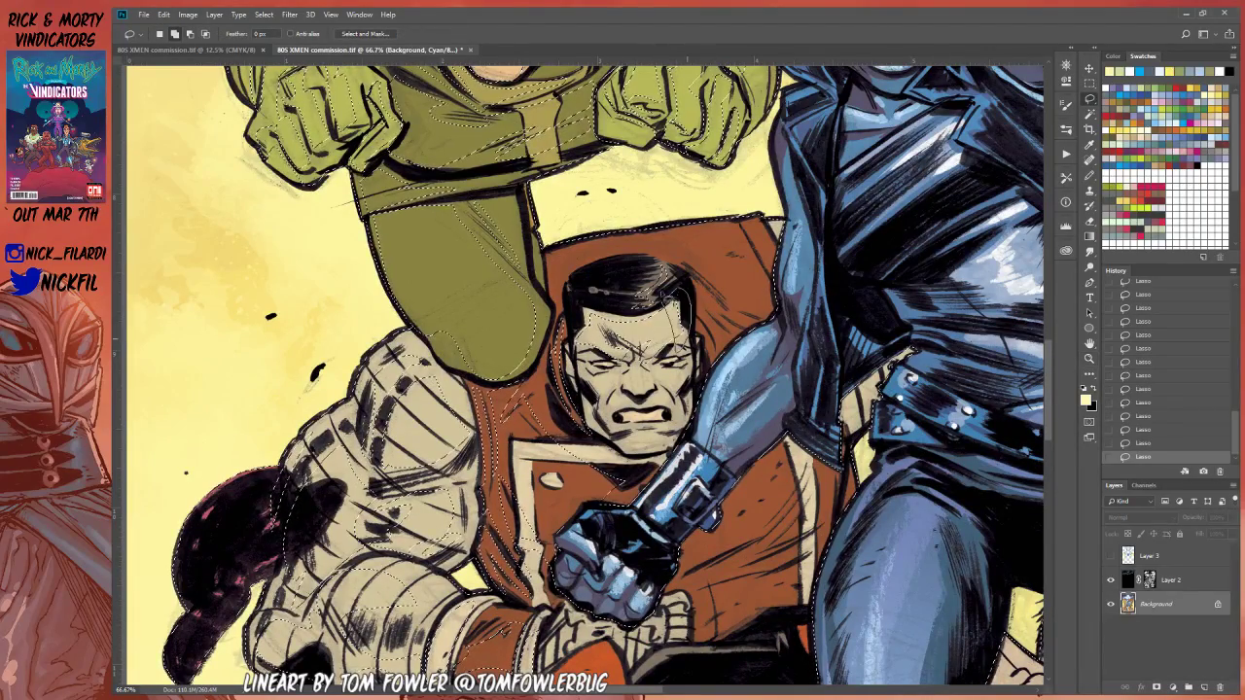
pyautogui.moveTo(687, 340); pyautogui.dragTo(679, 340)
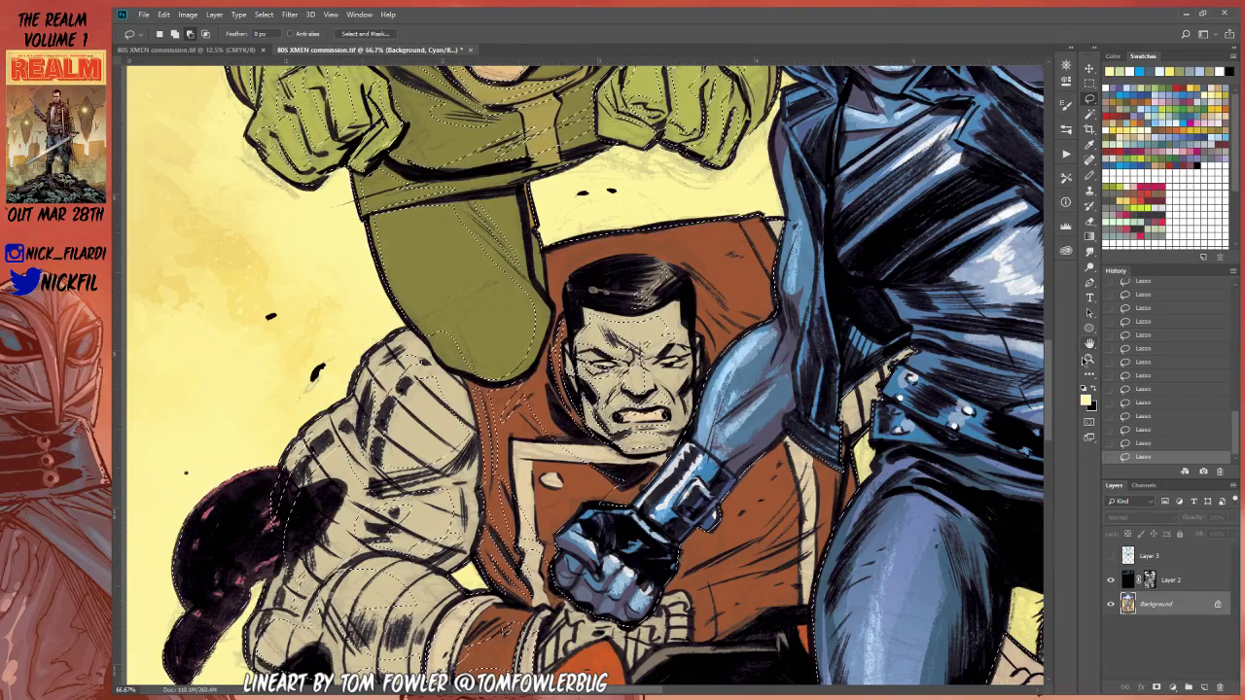
# Step: Subtract the shadow shapes on the metal-armed man's red vest around the blue woman's forearm from the selection with the Lasso
pyautogui.press('z')
pyautogui.keyDown('alt'); pyautogui.click(735, 399); pyautogui.keyUp('alt')
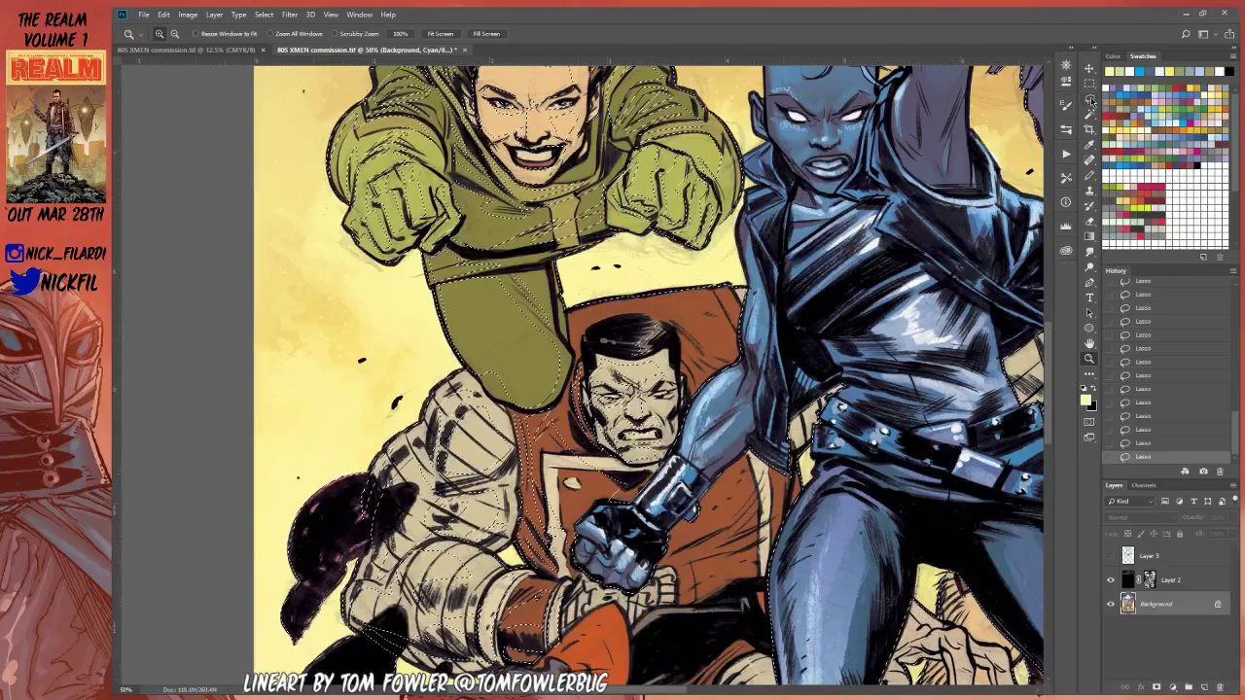
pyautogui.press('l')
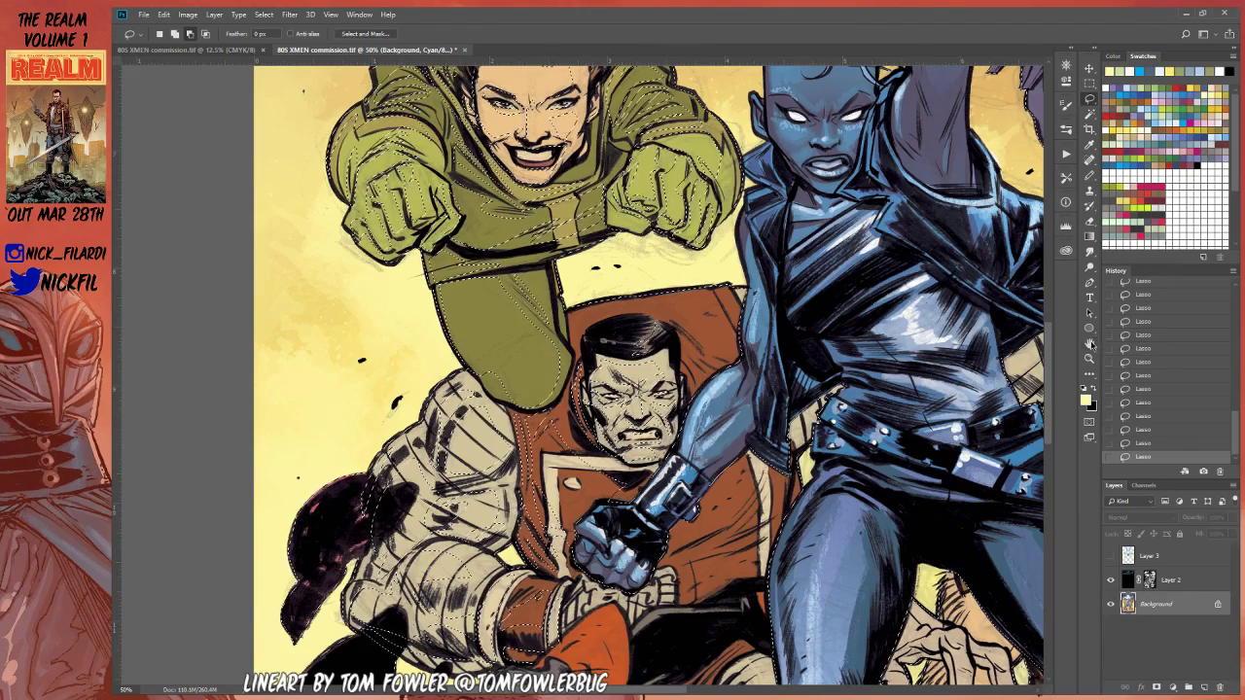
pyautogui.press('space')
pyautogui.moveTo(919, 447); pyautogui.dragTo(930, 369)
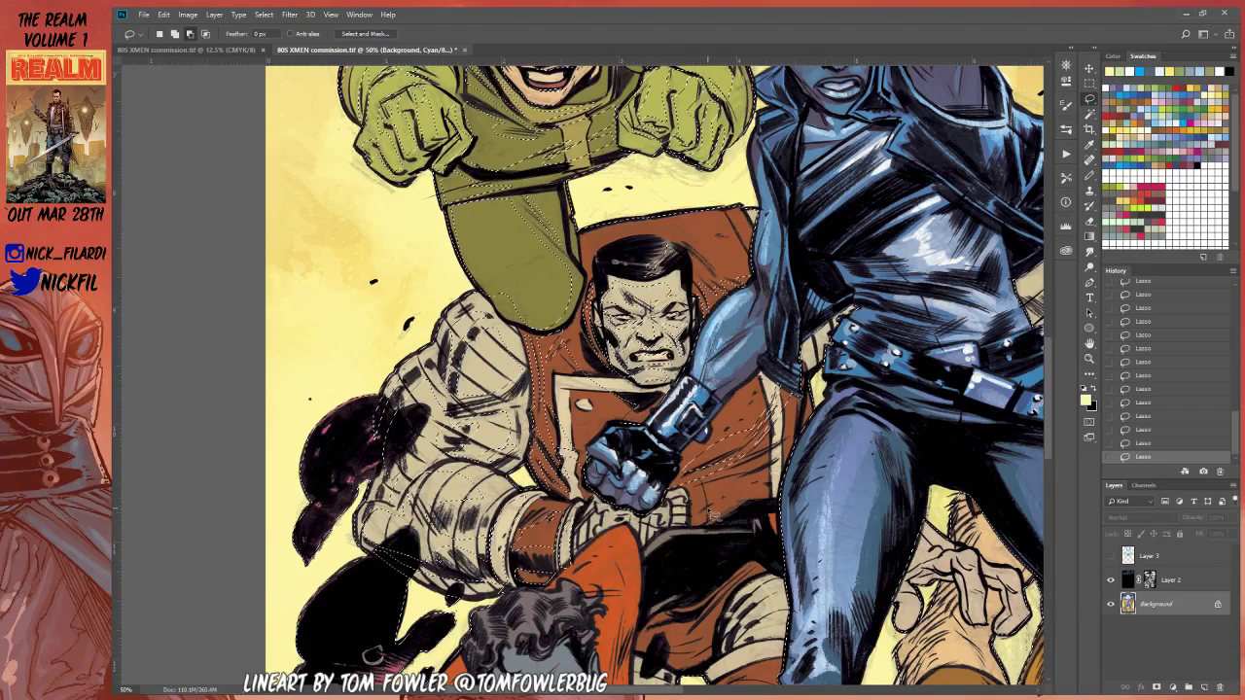
# Step: Lasso the shadow shapes on the metal-armed man's lower vest, wrist cuff and fist out of the selection
pyautogui.click(1087, 346)
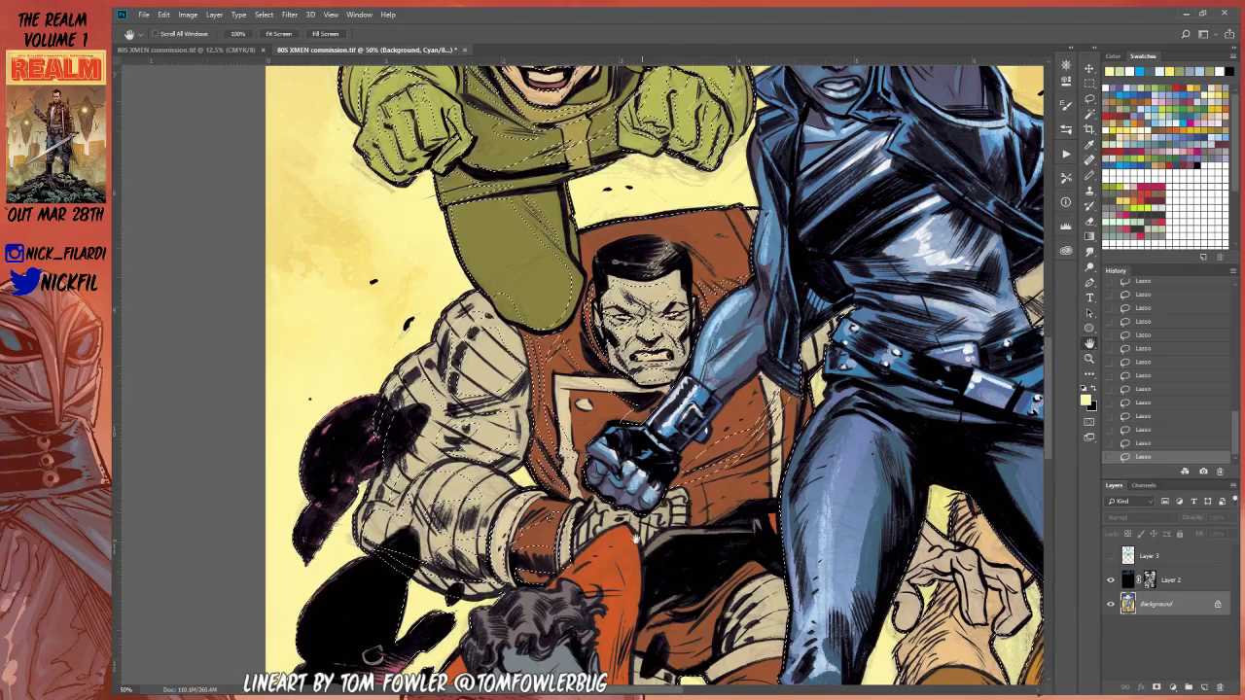
pyautogui.moveTo(958, 503); pyautogui.dragTo(938, 407)
pyautogui.click(1089, 100)
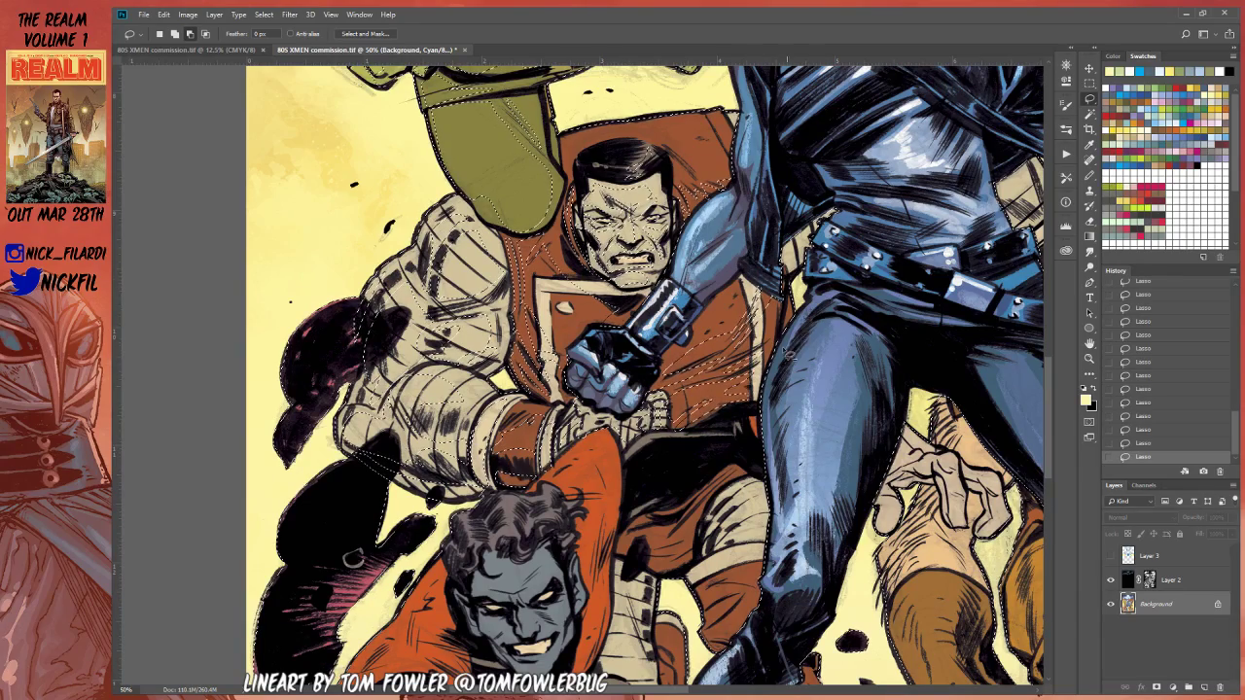
pyautogui.press('space')
pyautogui.moveTo(638, 457); pyautogui.dragTo(739, 418)
pyautogui.moveTo(749, 546); pyautogui.dragTo(642, 577)
pyautogui.click(1089, 98)
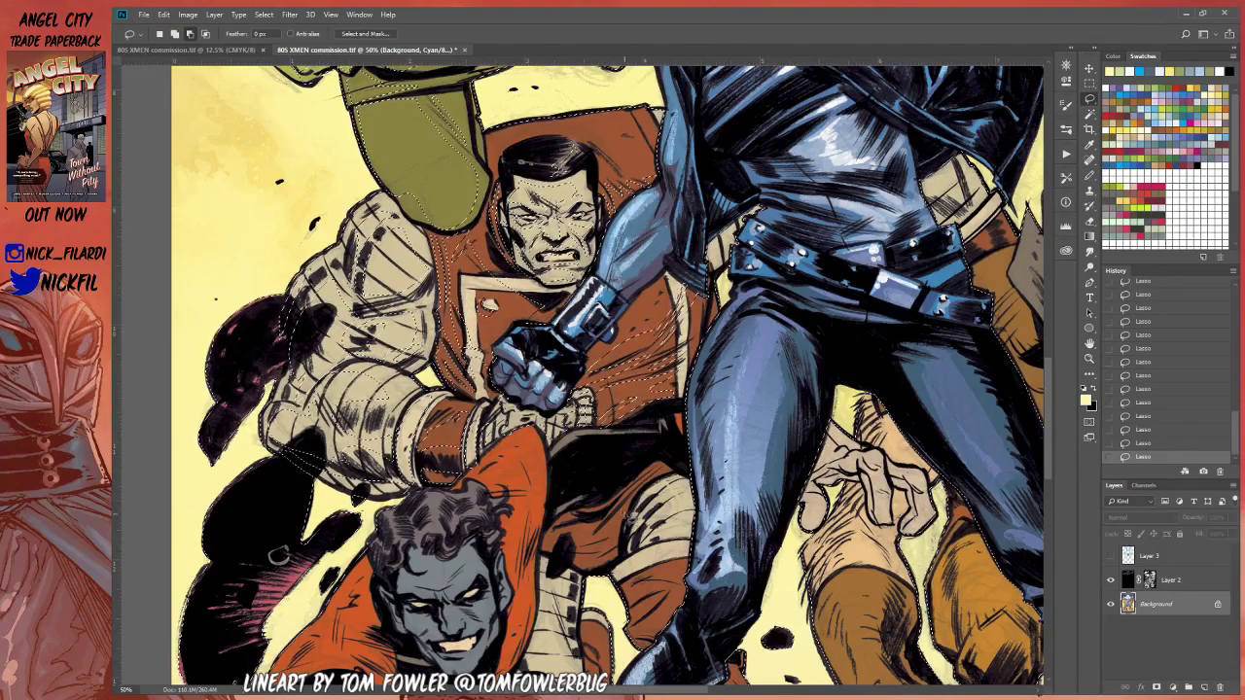
# Step: Subtract the shadow shapes around the metal-armed man's waist and raised thigh from the selection with the Lasso
pyautogui.click(1089, 343)
pyautogui.moveTo(684, 557); pyautogui.dragTo(669, 617)
pyautogui.click(1089, 359)
pyautogui.keyDown('alt'); pyautogui.click(679, 484); pyautogui.keyUp('alt')
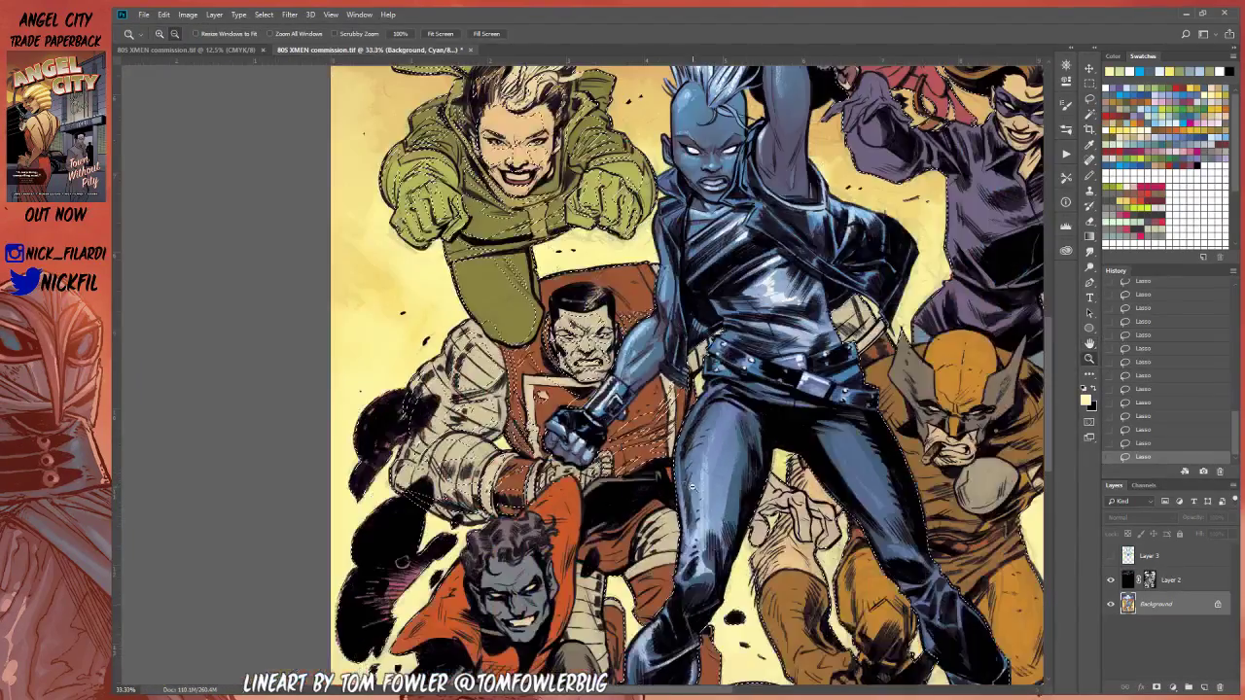
pyautogui.click(1090, 99)
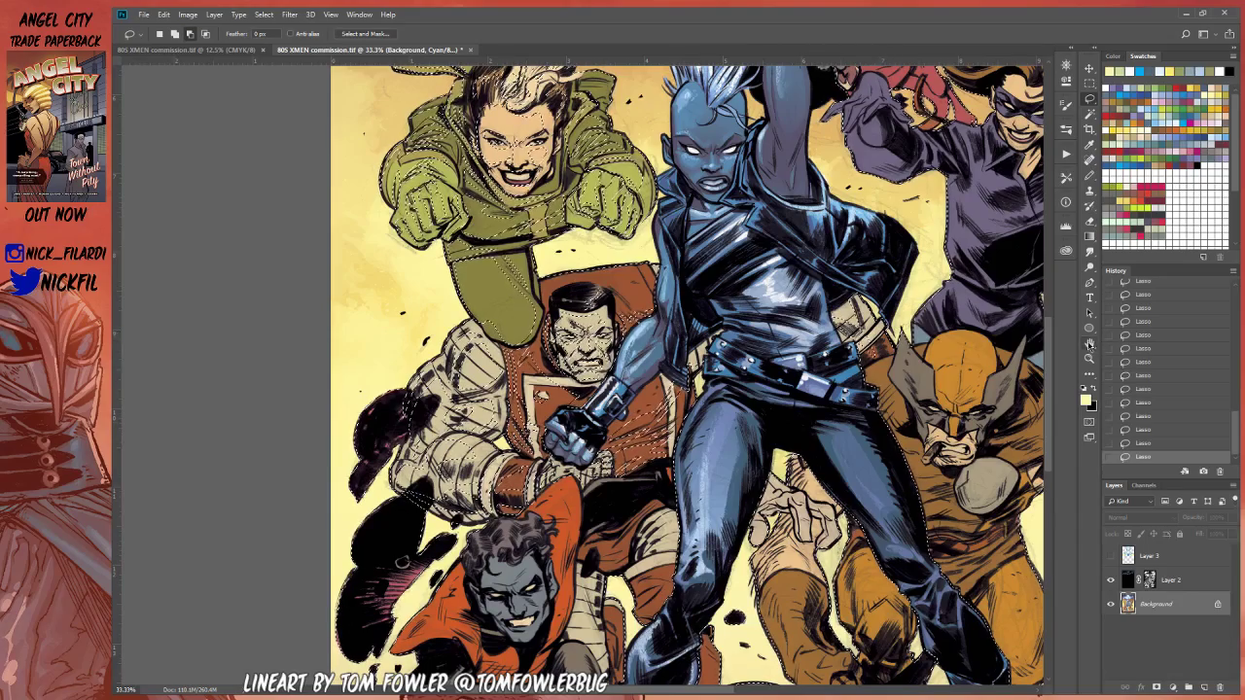
pyautogui.press('space')
pyautogui.moveTo(683, 532); pyautogui.dragTo(767, 445)
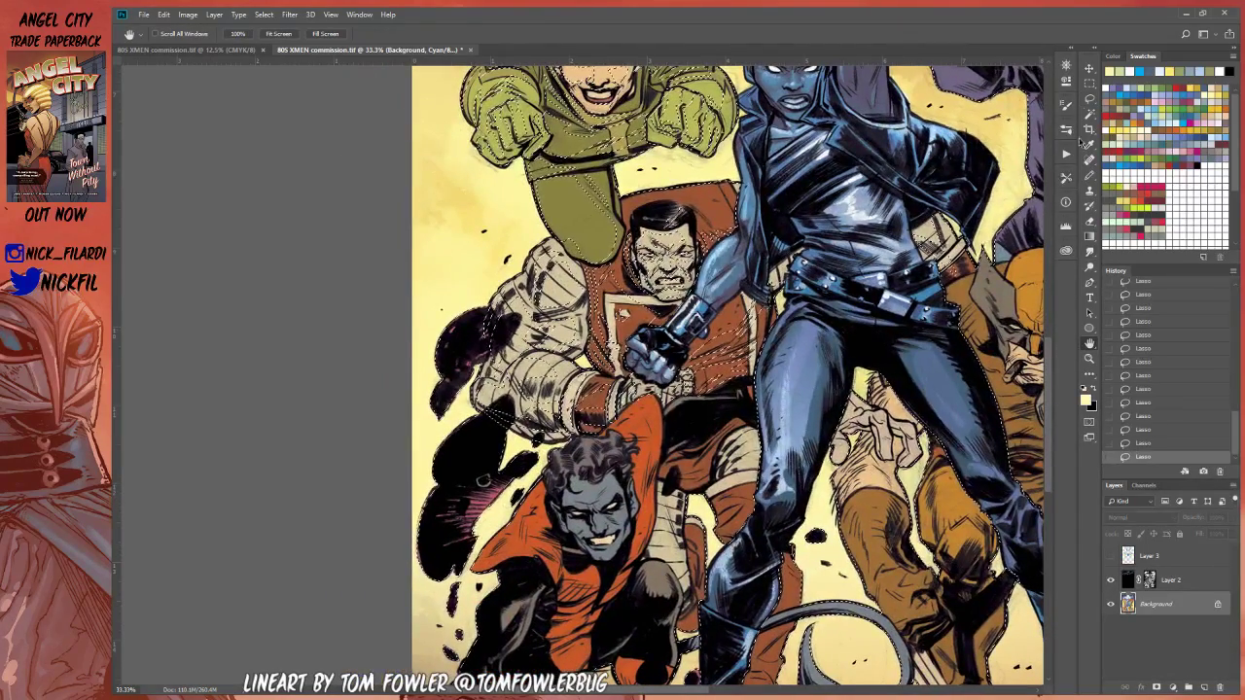
pyautogui.click(1089, 100)
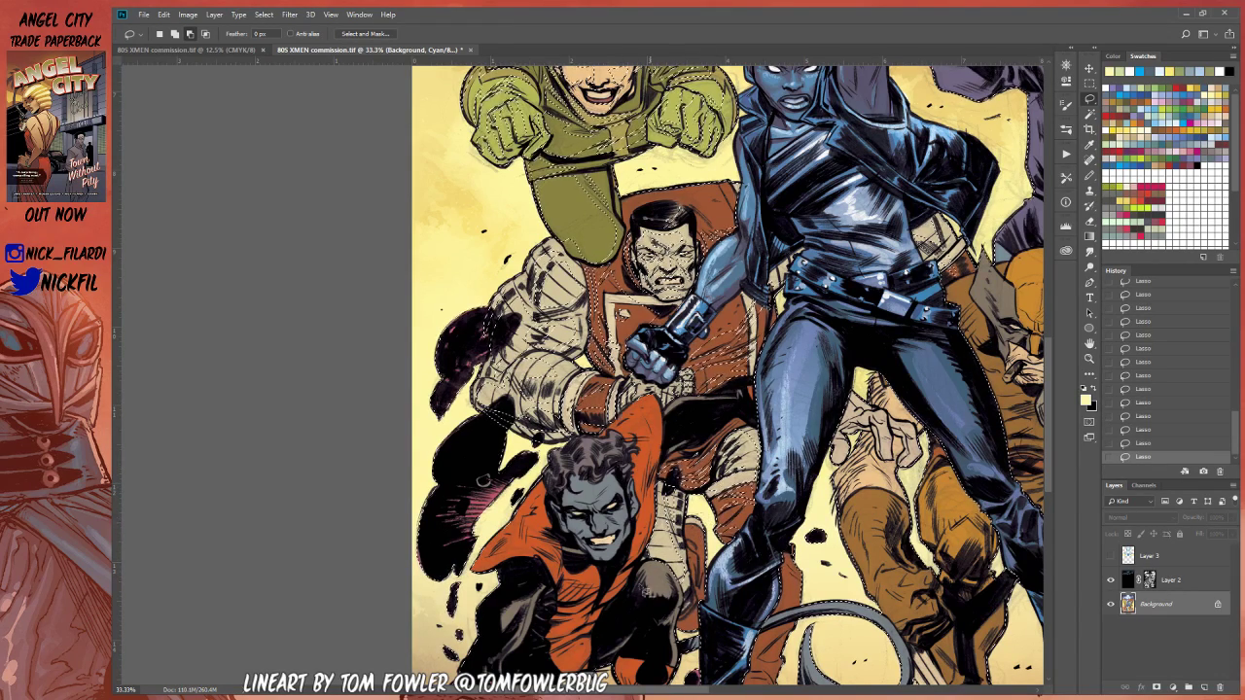
# Step: Lasso the shadow shapes on the crouching man's flared orange shoulders out of the selection
pyautogui.press('h')
pyautogui.moveTo(950, 390); pyautogui.dragTo(915, 302)
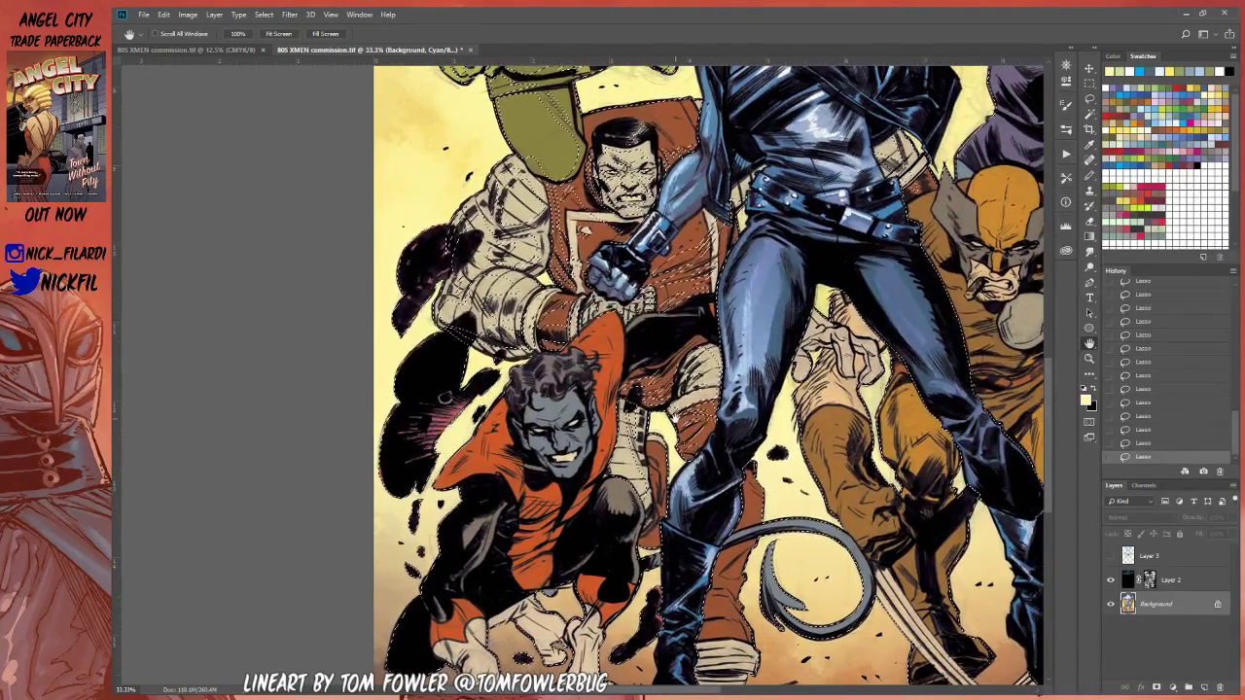
pyautogui.press('l')
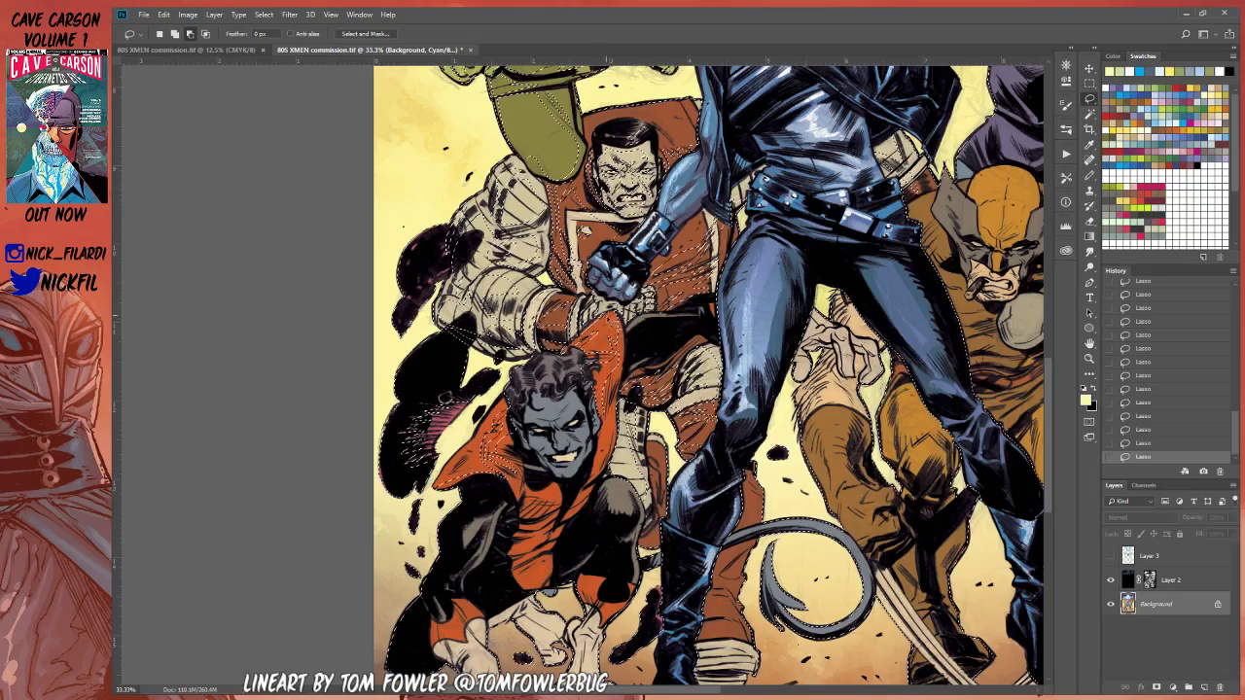
pyautogui.moveTo(607, 316); pyautogui.dragTo(584, 329)
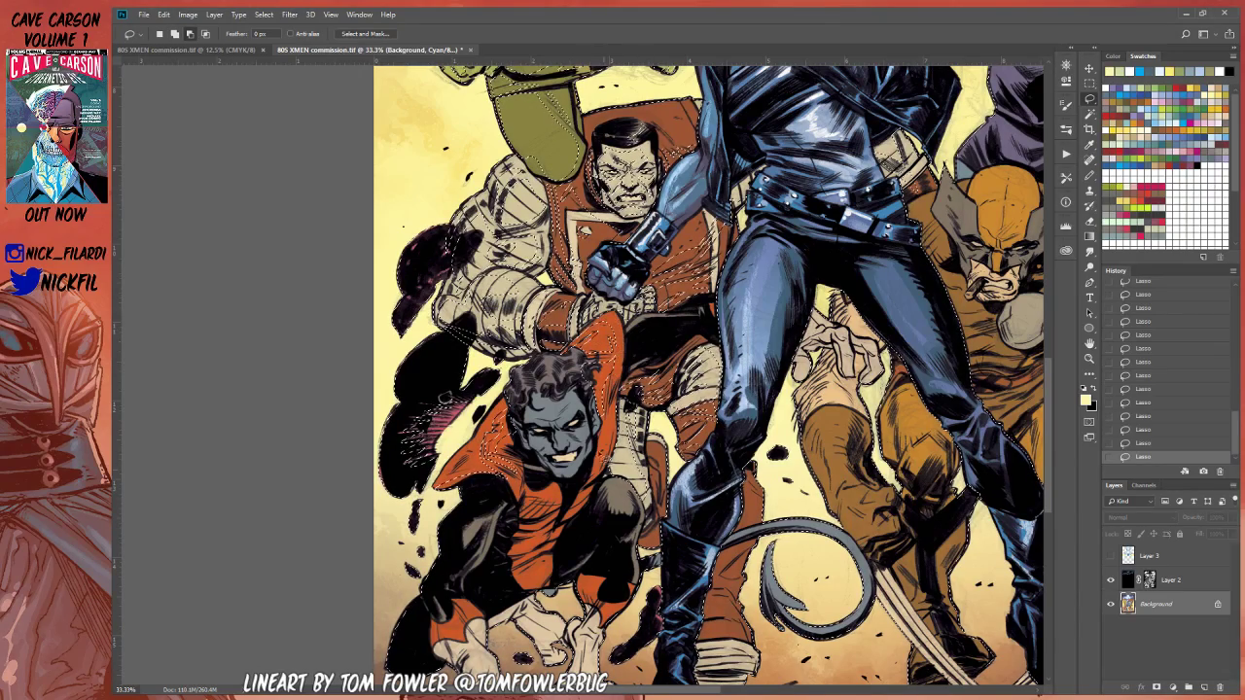
# Step: Subtract the shadow shapes on the crouching man's blue face and curly hair from the selection with the Lasso
pyautogui.moveTo(556, 441)
pyautogui.mouseDown()
pyautogui.moveTo(532, 420)
pyautogui.moveTo(544, 405)
pyautogui.moveTo(535, 409)
pyautogui.mouseUp()
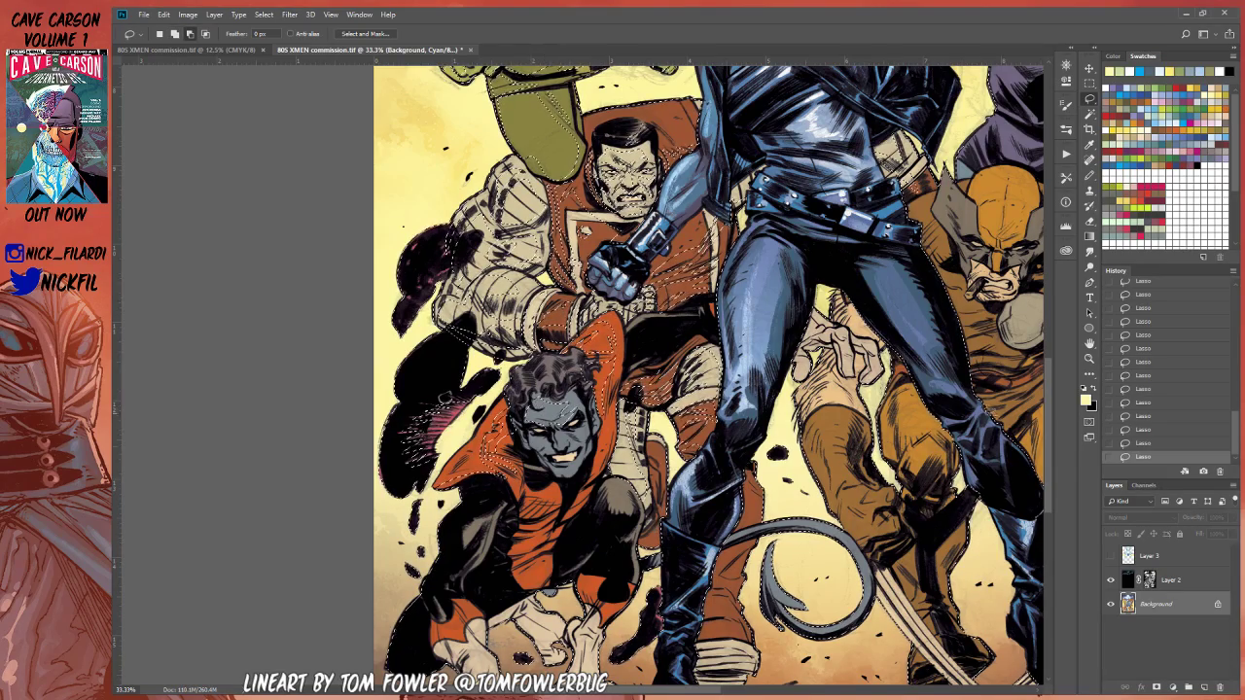
pyautogui.moveTo(581, 515); pyautogui.dragTo(649, 420)
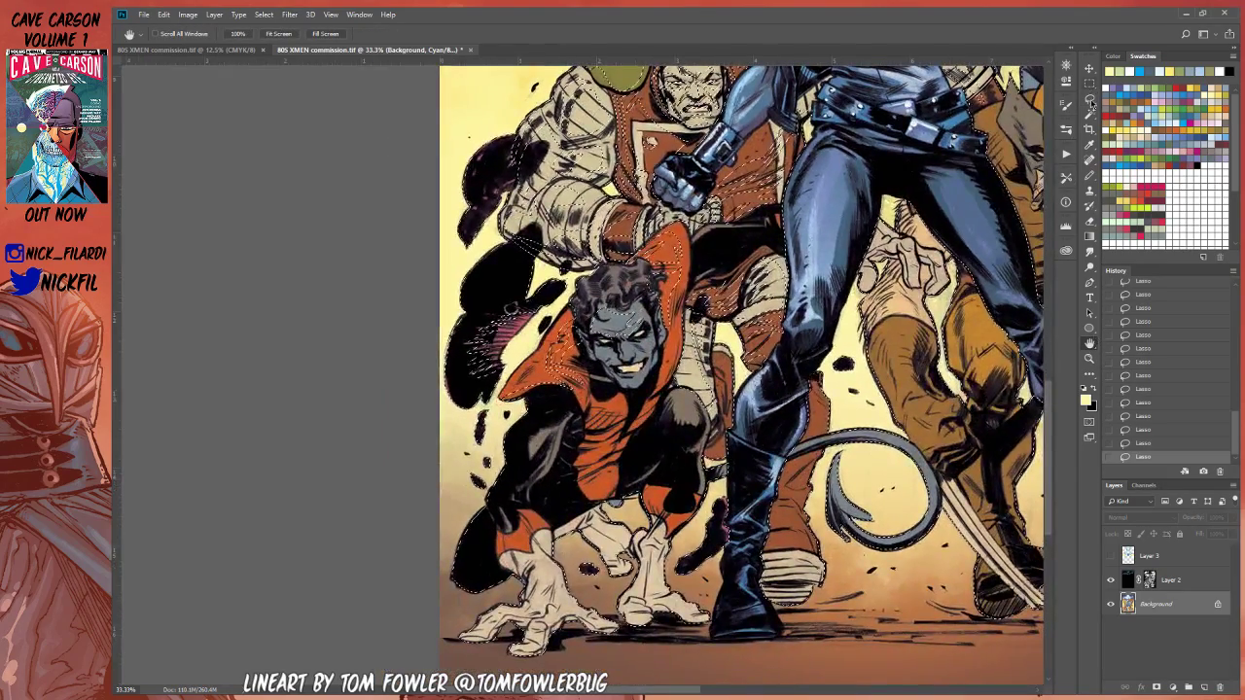
pyautogui.press('l')
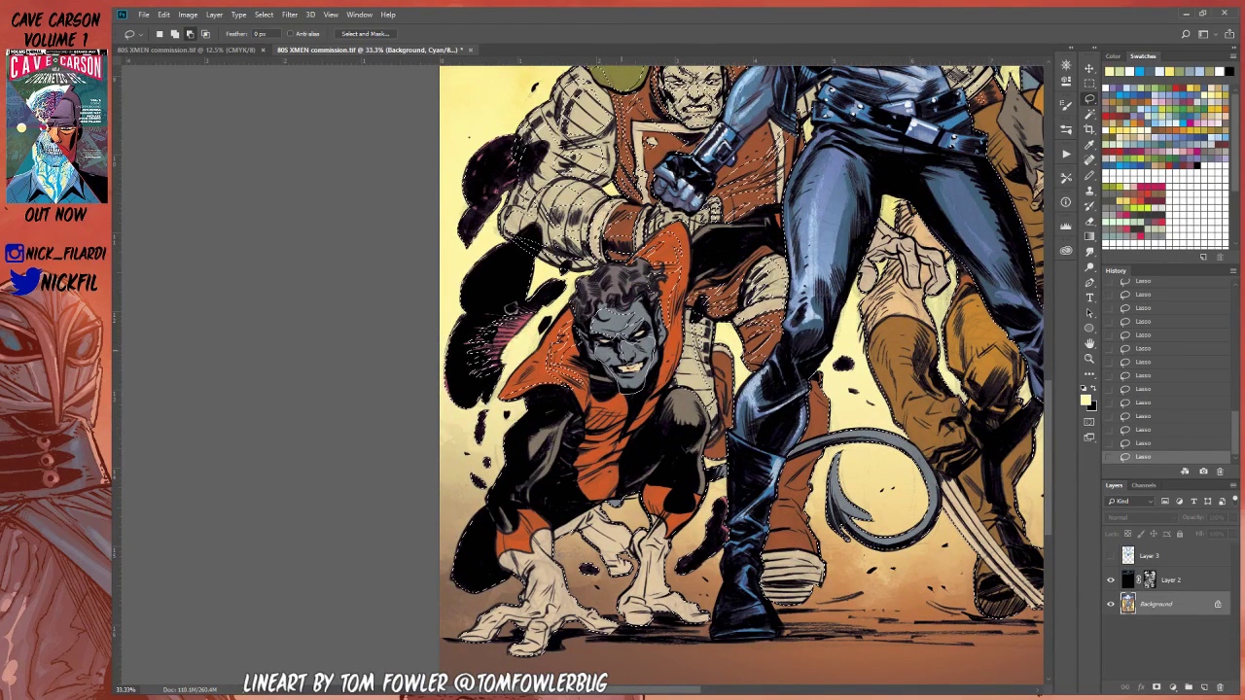
pyautogui.press('z')
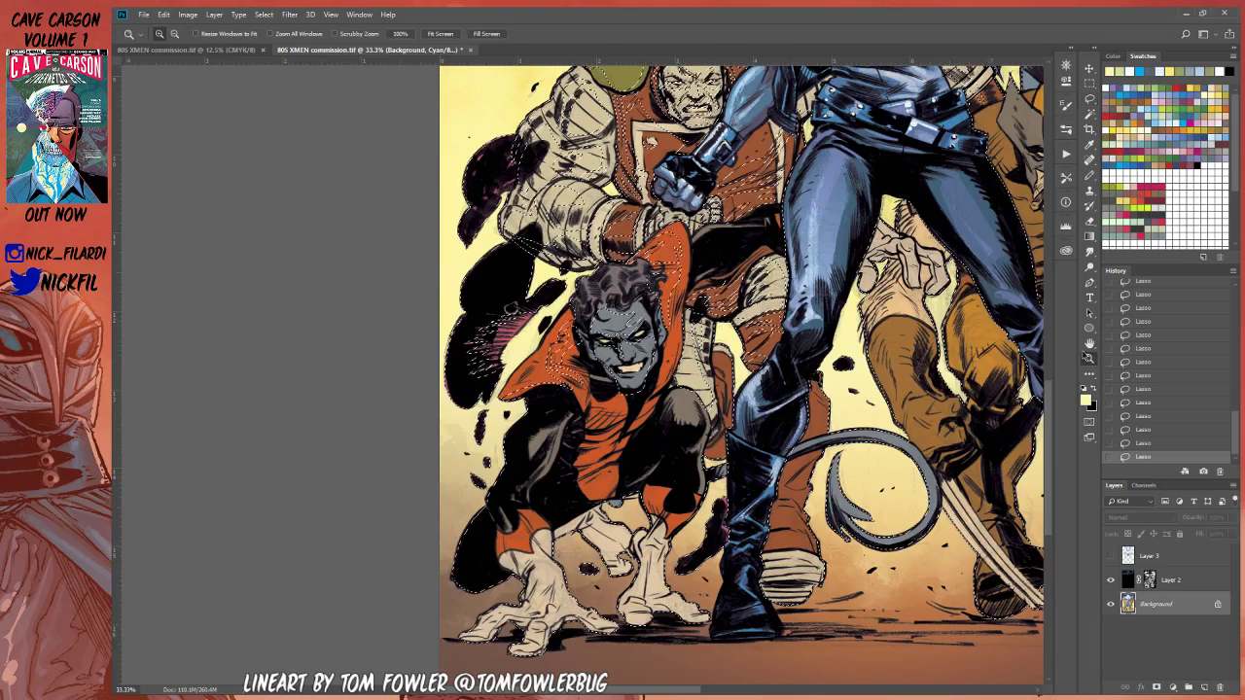
pyautogui.click(610, 351)
pyautogui.press('l')
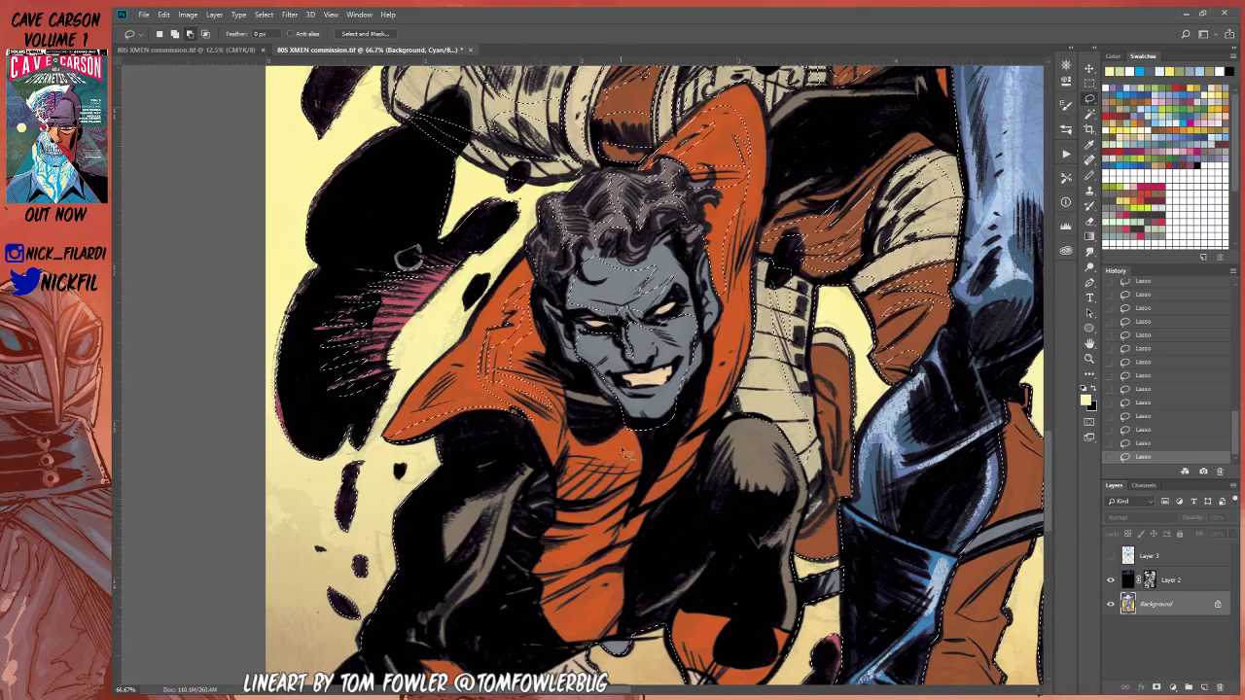
# Step: Lasso the shadow shapes down the crouching man's orange chest and around his bent knee out of the selection
pyautogui.click(1090, 358)
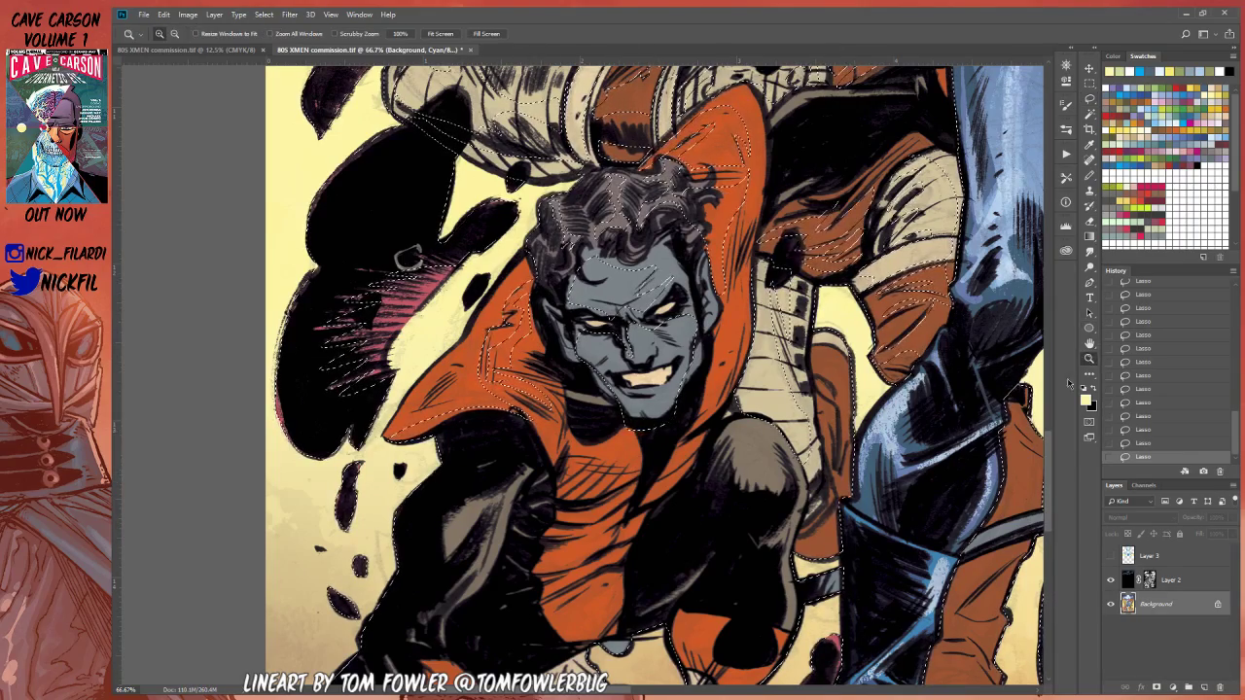
pyautogui.hotkey('ctrl', '-')
pyautogui.click(1090, 99)
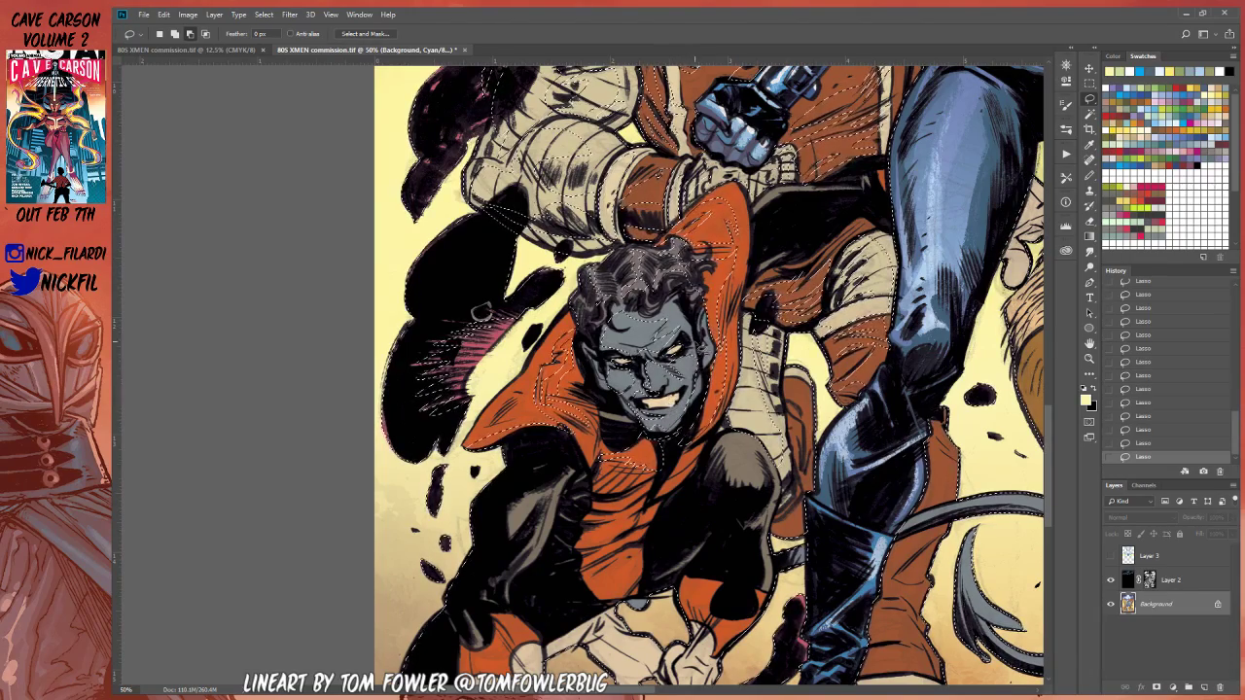
pyautogui.click(1089, 343)
pyautogui.moveTo(934, 402); pyautogui.dragTo(944, 295)
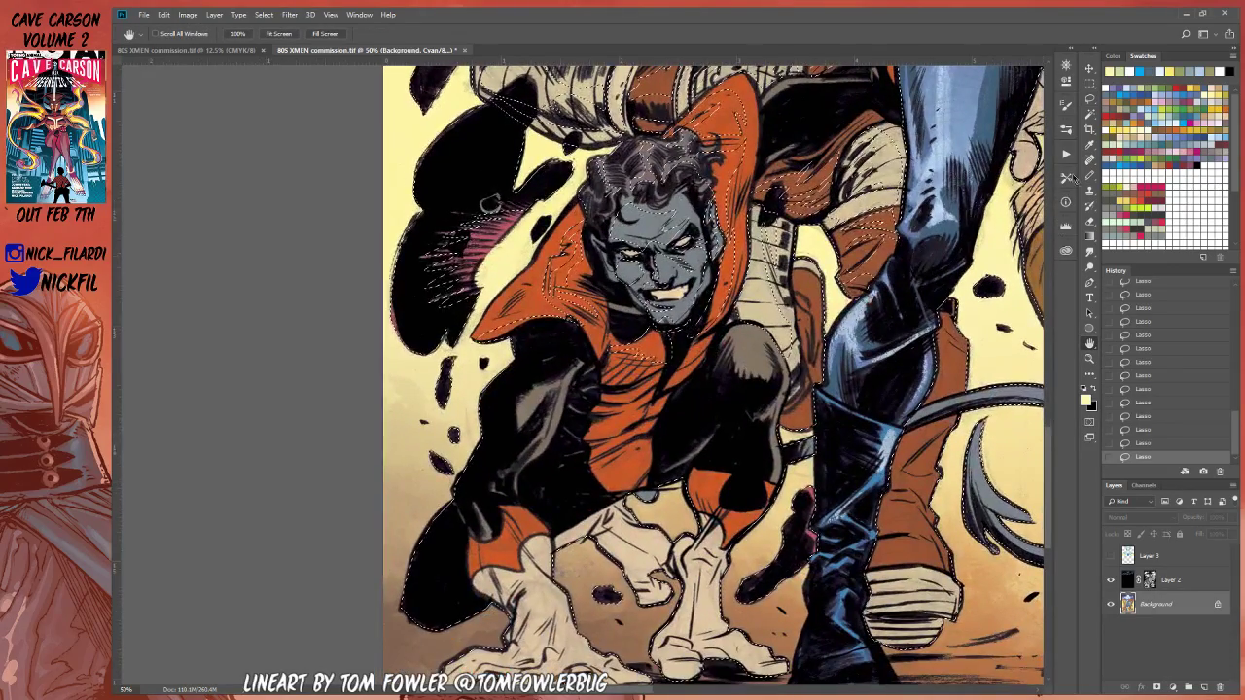
pyautogui.click(1090, 100)
pyautogui.click(1090, 100)
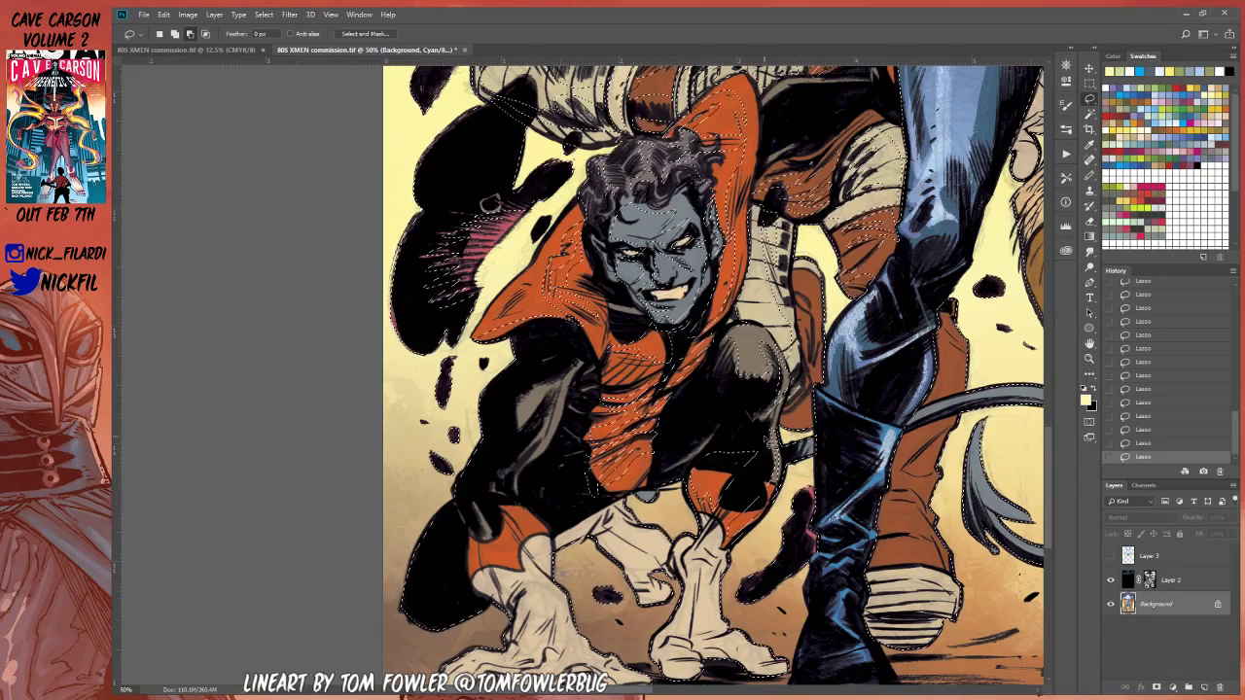
# Step: Subtract the shadow shapes on the crouching man's black sleeve and the top of his white glove with the Lasso
pyautogui.moveTo(1046, 354); pyautogui.dragTo(1107, 313)
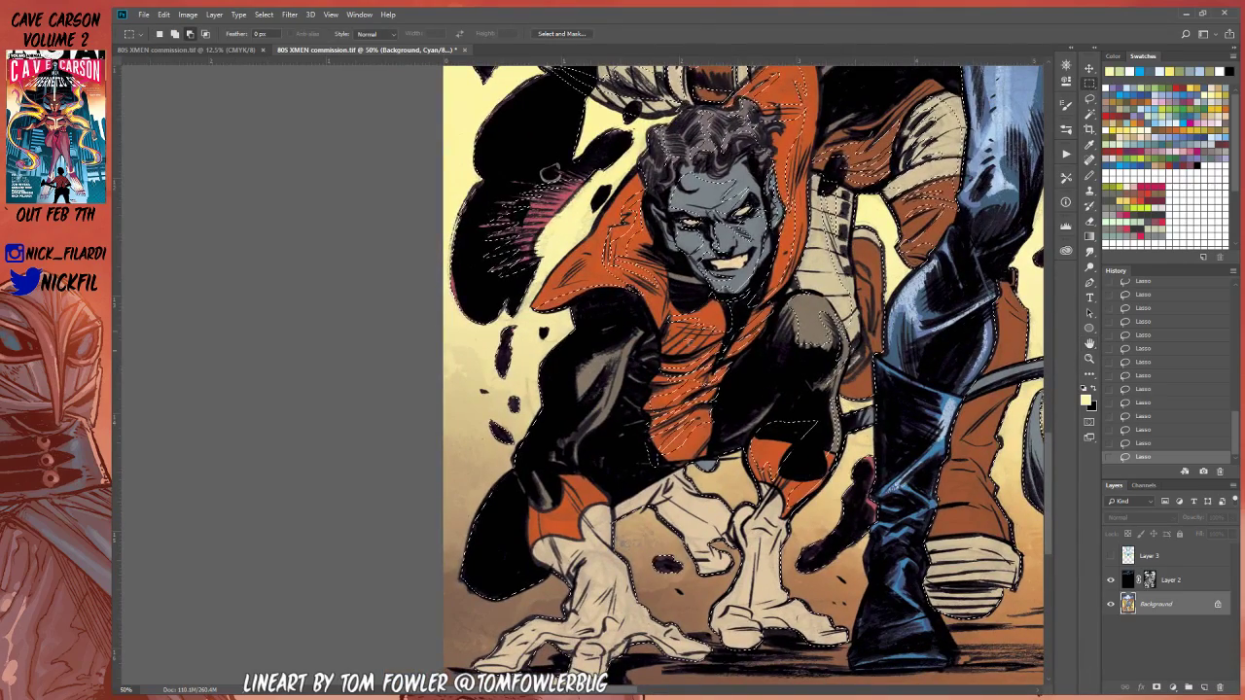
pyautogui.press('l')
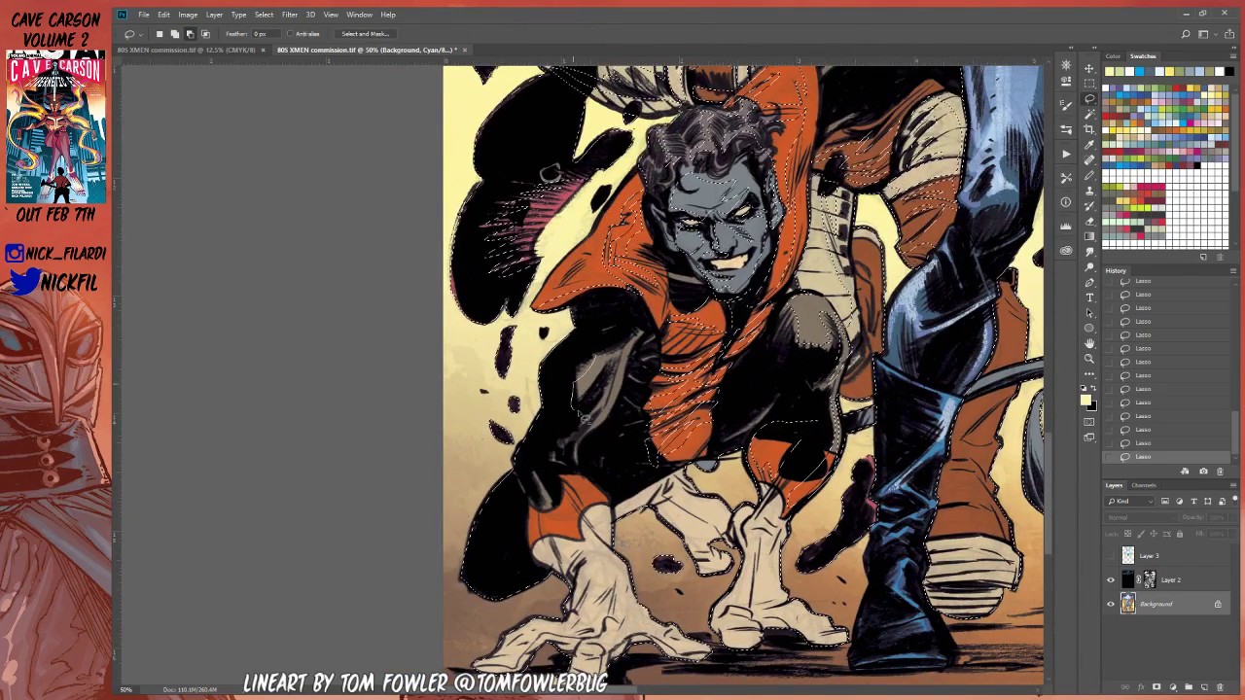
pyautogui.moveTo(628, 358); pyautogui.dragTo(629, 362)
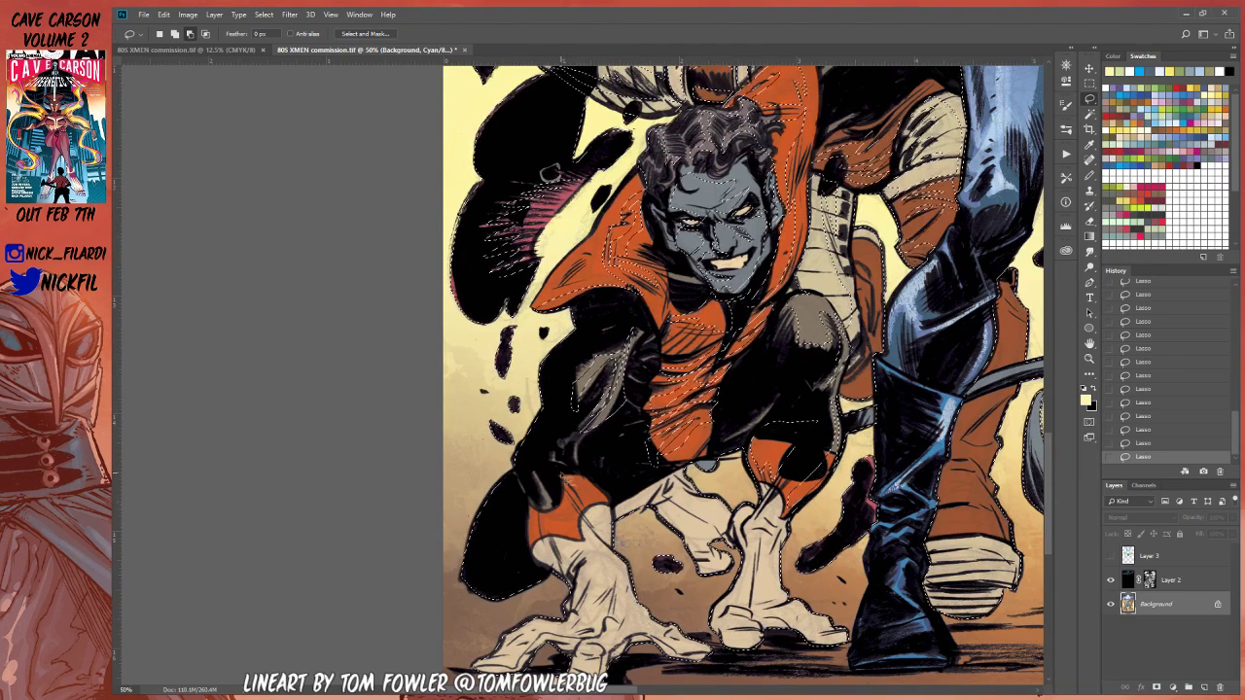
pyautogui.click(1090, 344)
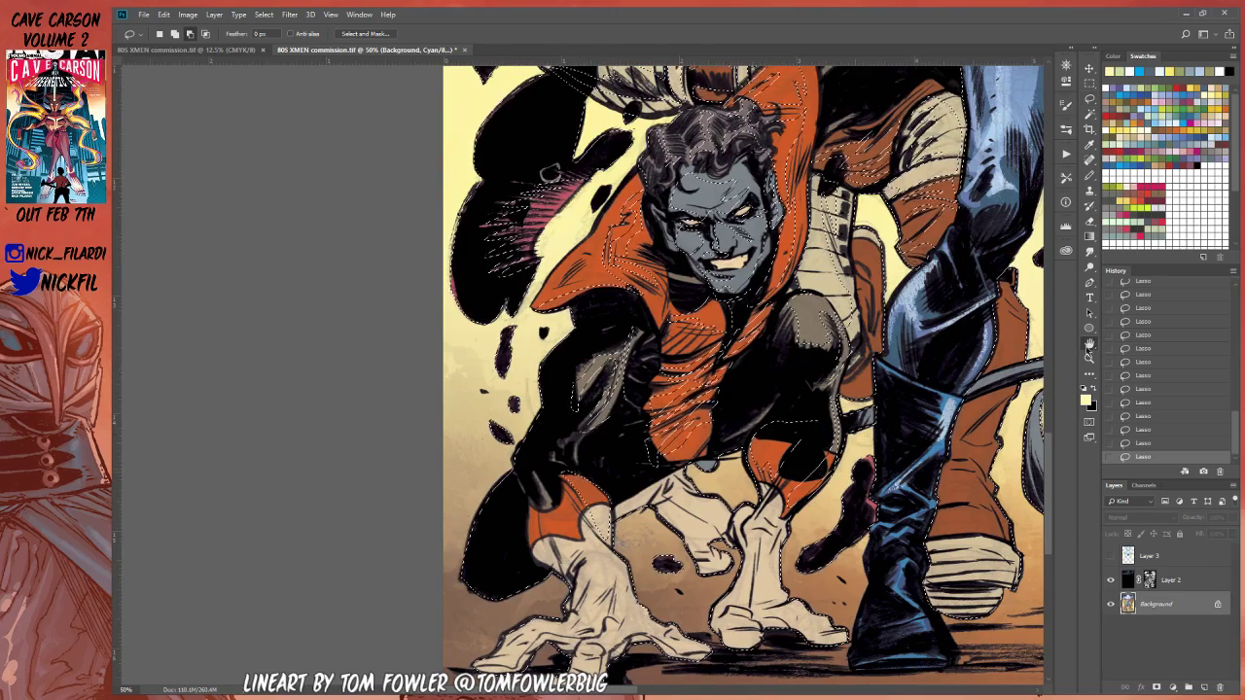
pyautogui.moveTo(953, 321); pyautogui.dragTo(920, 254)
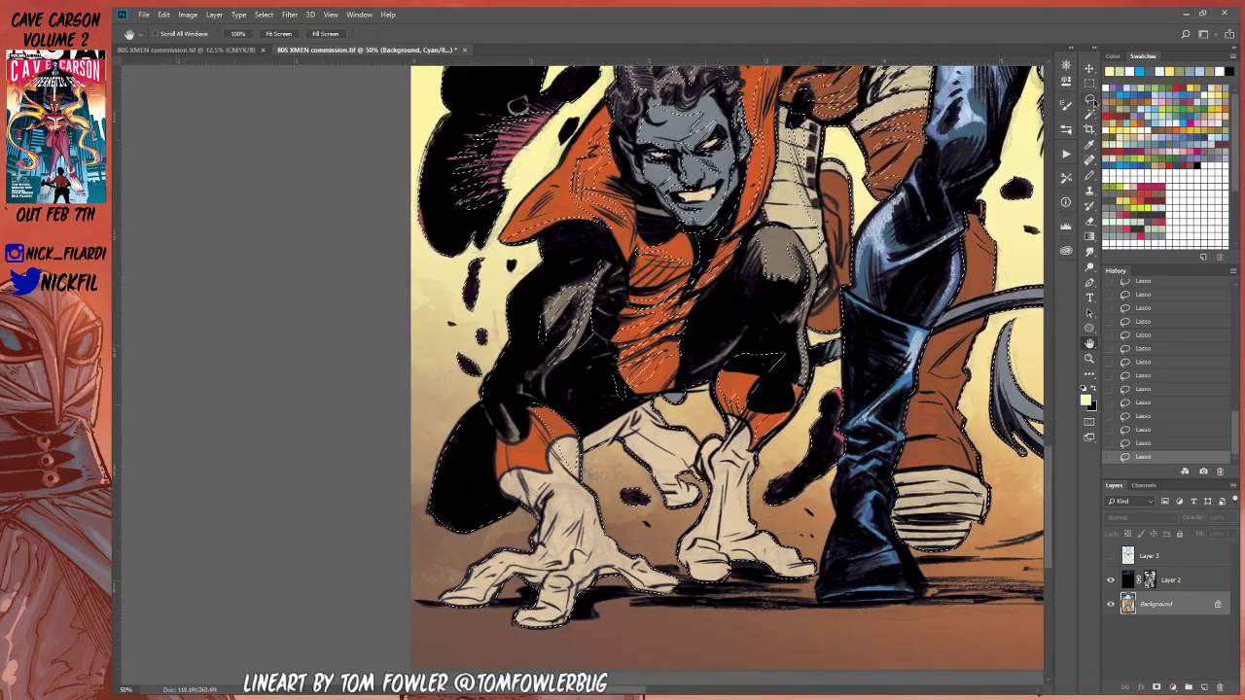
pyautogui.click(1090, 99)
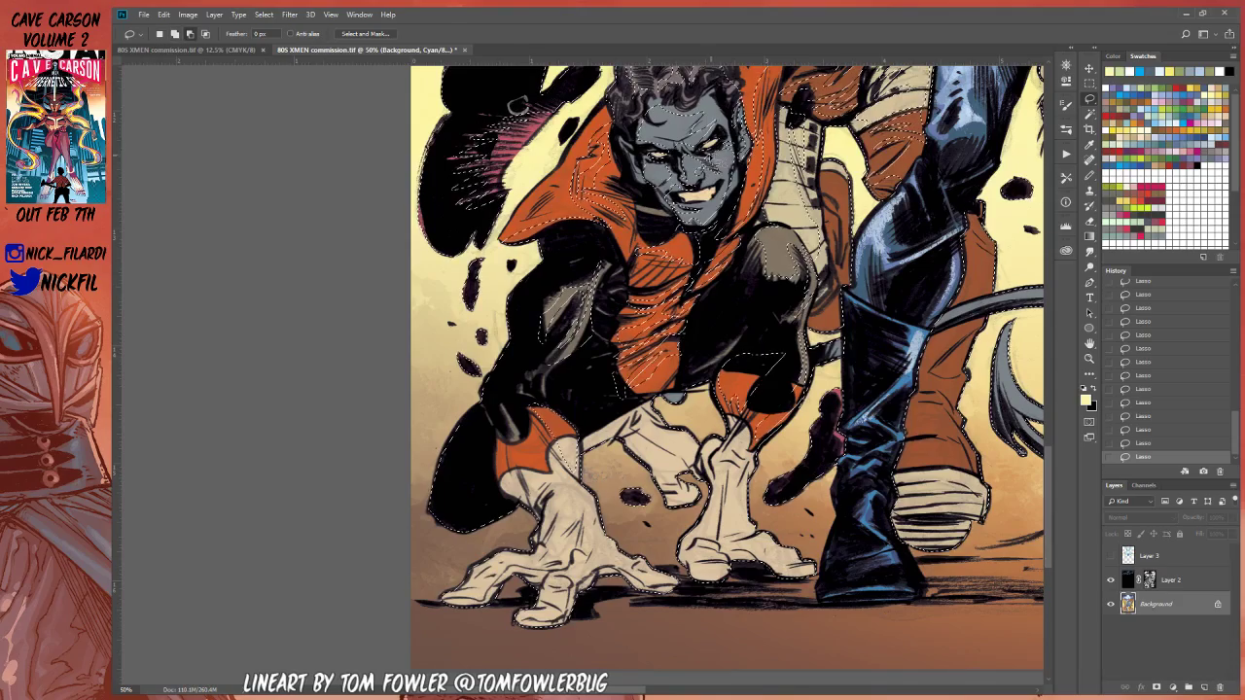
# Step: Refine the crouching man's sleeve selection and lasso the shadows on his orange cuff and the back of his white glove out of it
pyautogui.press('space')
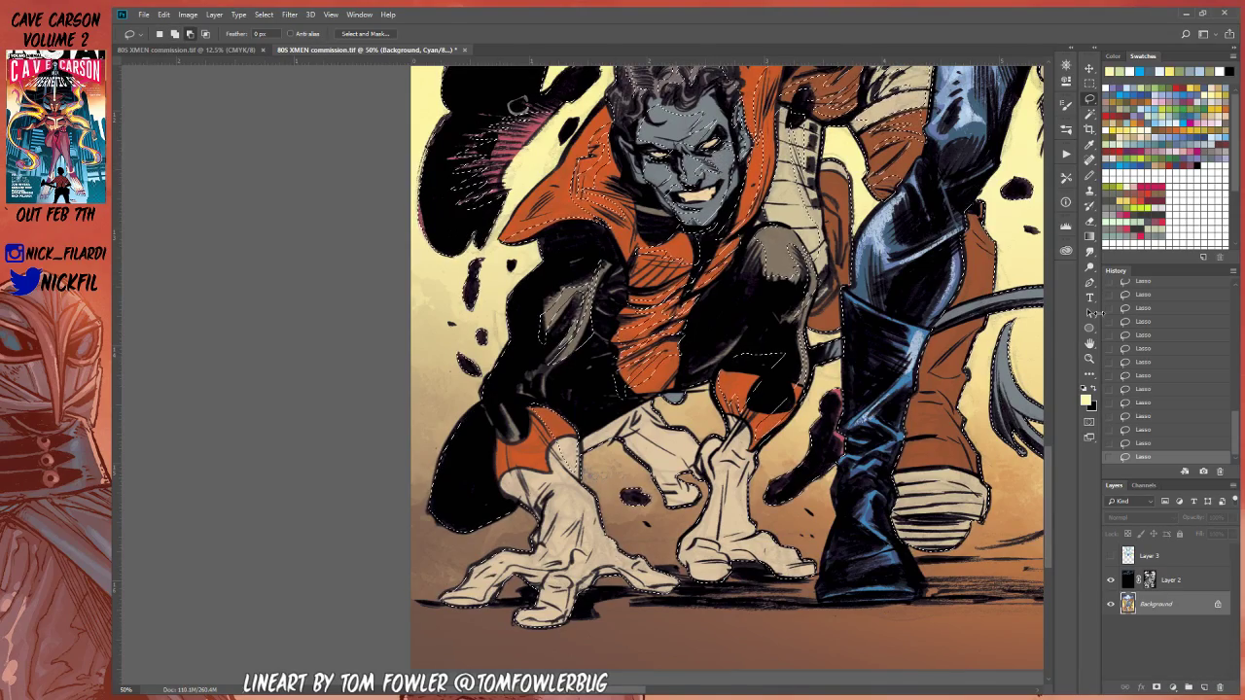
pyautogui.moveTo(714, 345); pyautogui.dragTo(710, 515)
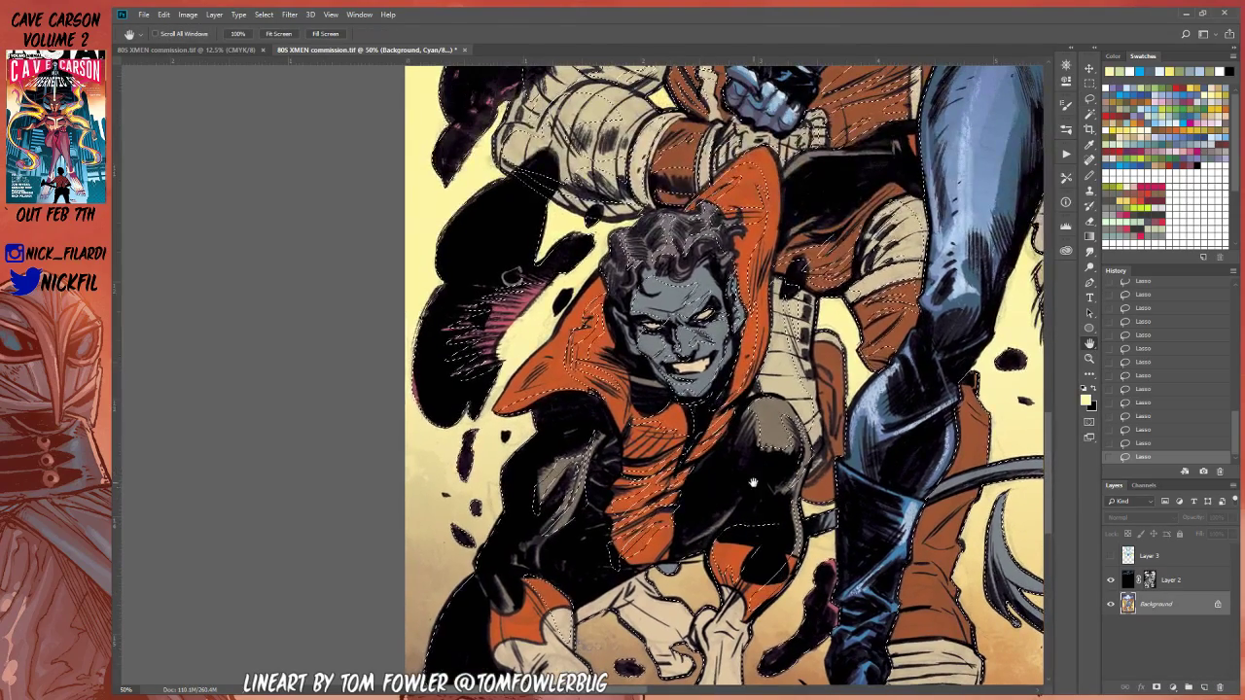
pyautogui.click(1091, 99)
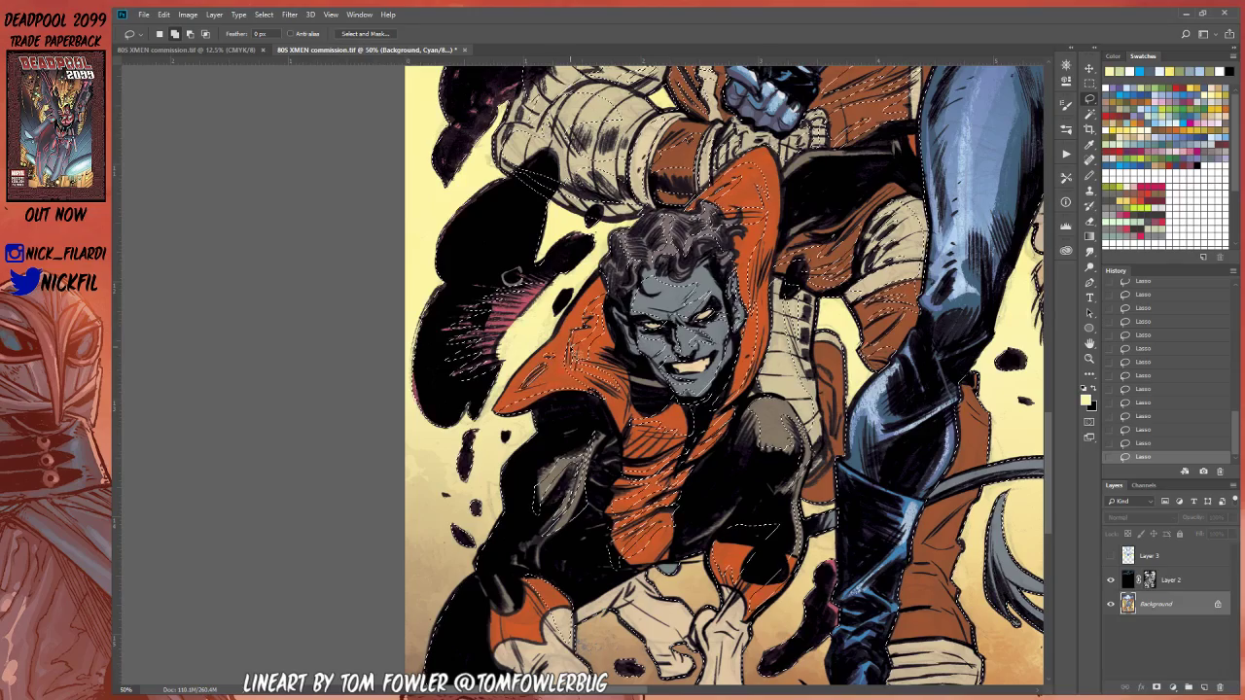
pyautogui.click(1088, 344)
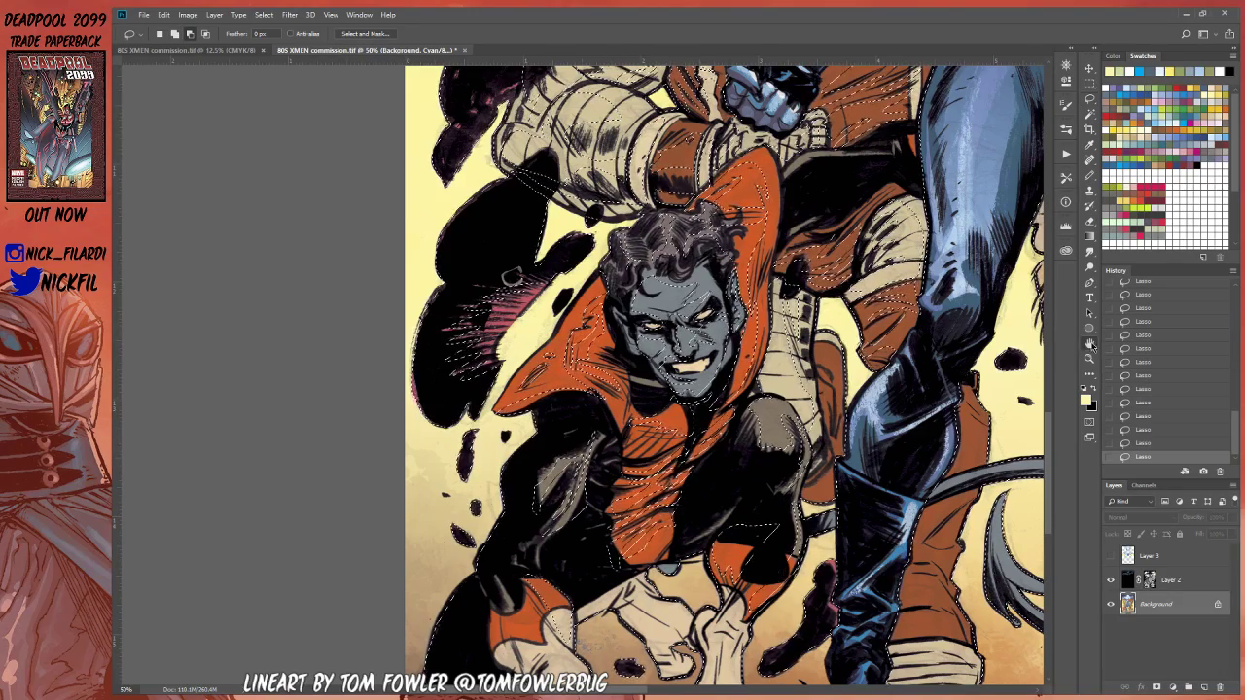
pyautogui.moveTo(856, 408); pyautogui.dragTo(834, 277)
pyautogui.click(1089, 98)
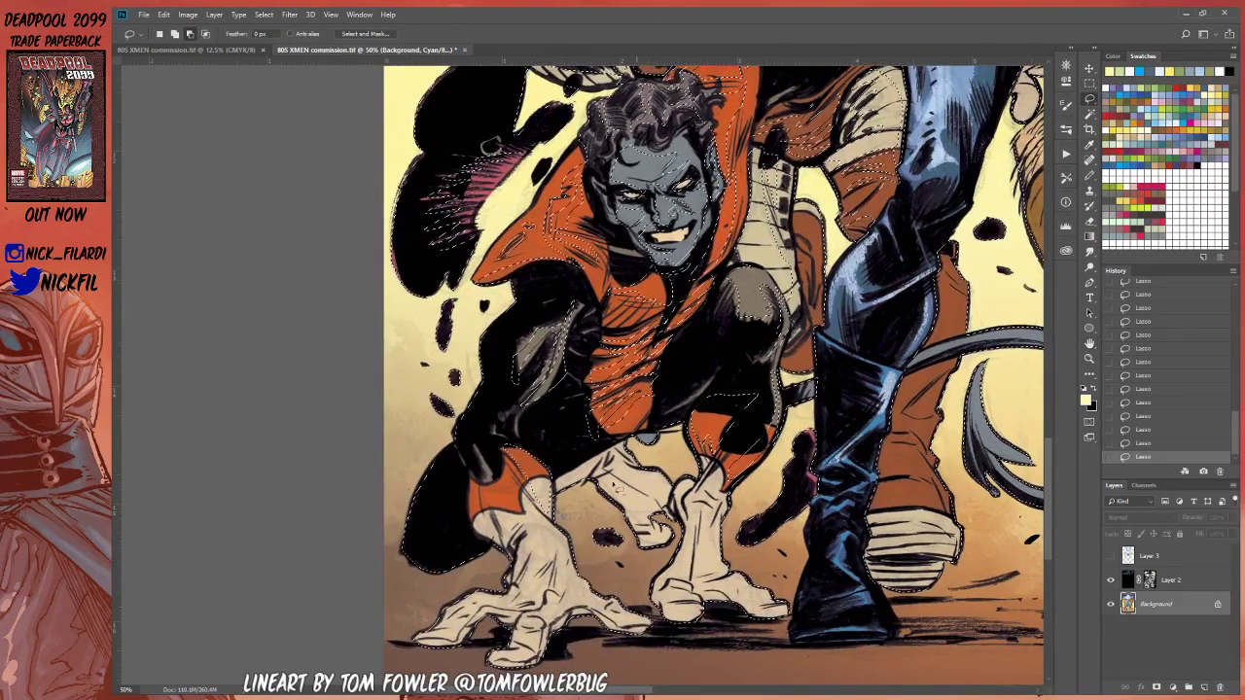
pyautogui.moveTo(484, 479); pyautogui.dragTo(526, 526)
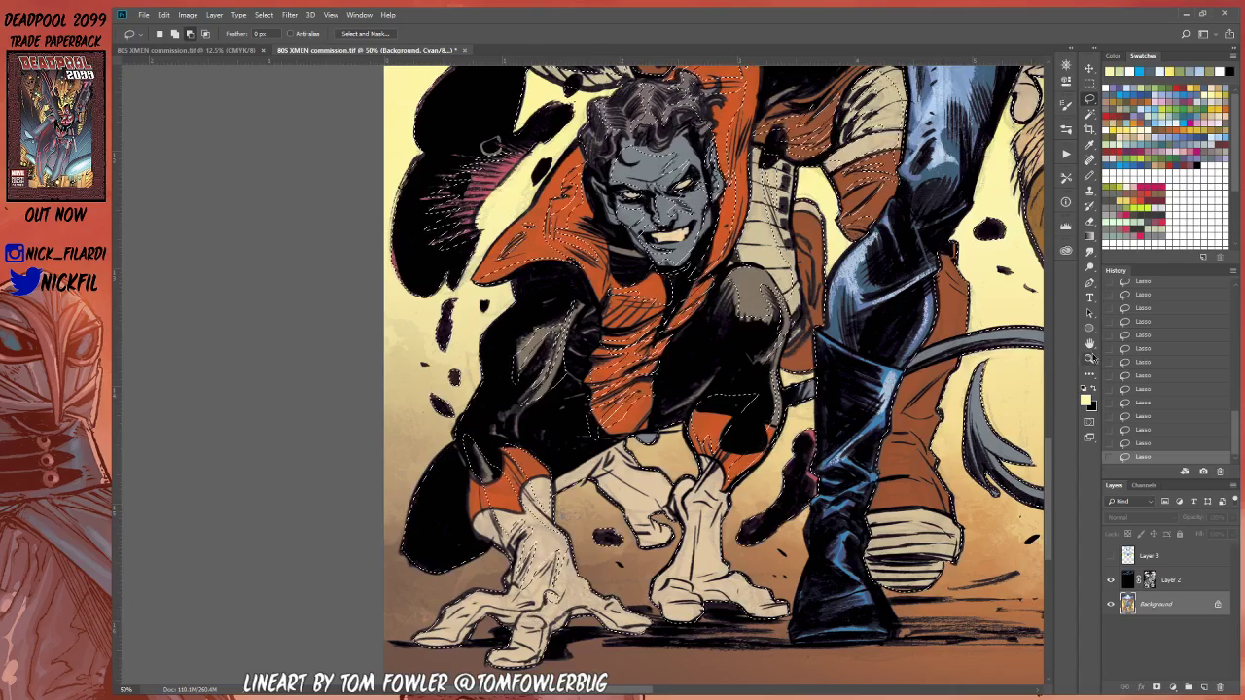
# Step: Subtract the shadow shapes along the fingers and knuckles of the crouching man's planted white-gloved hand with the Lasso
pyautogui.click(1089, 345)
pyautogui.moveTo(1012, 375); pyautogui.dragTo(1053, 351)
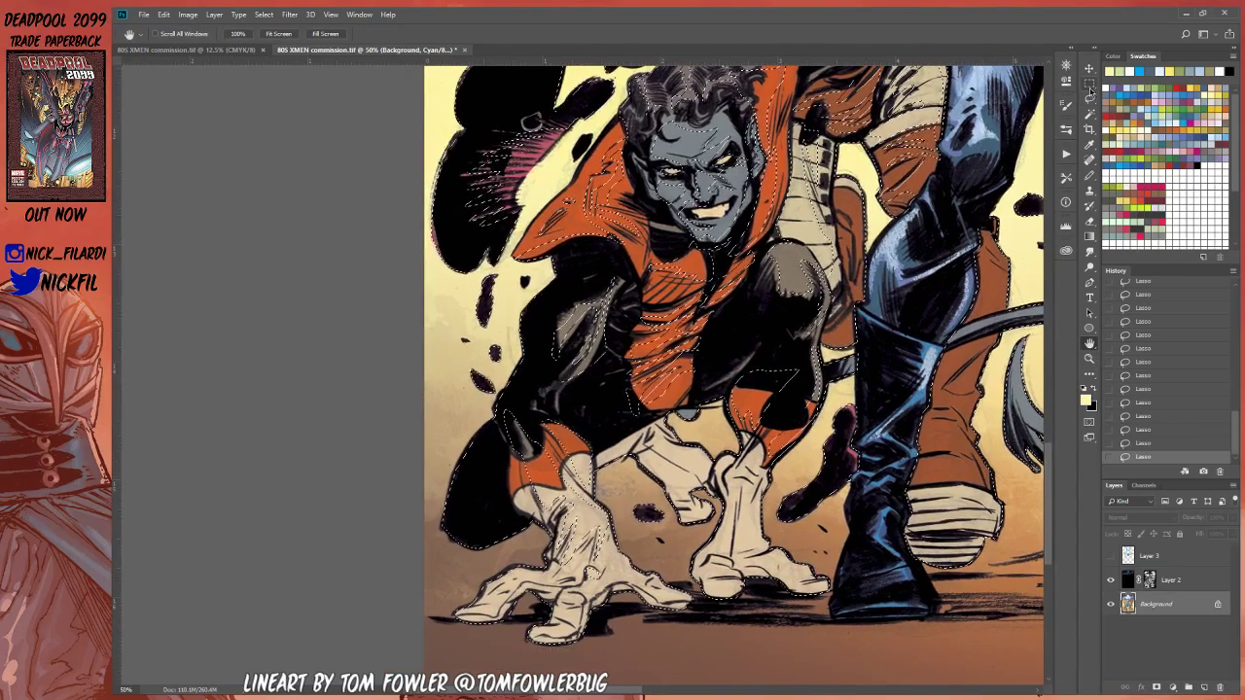
pyautogui.click(1089, 98)
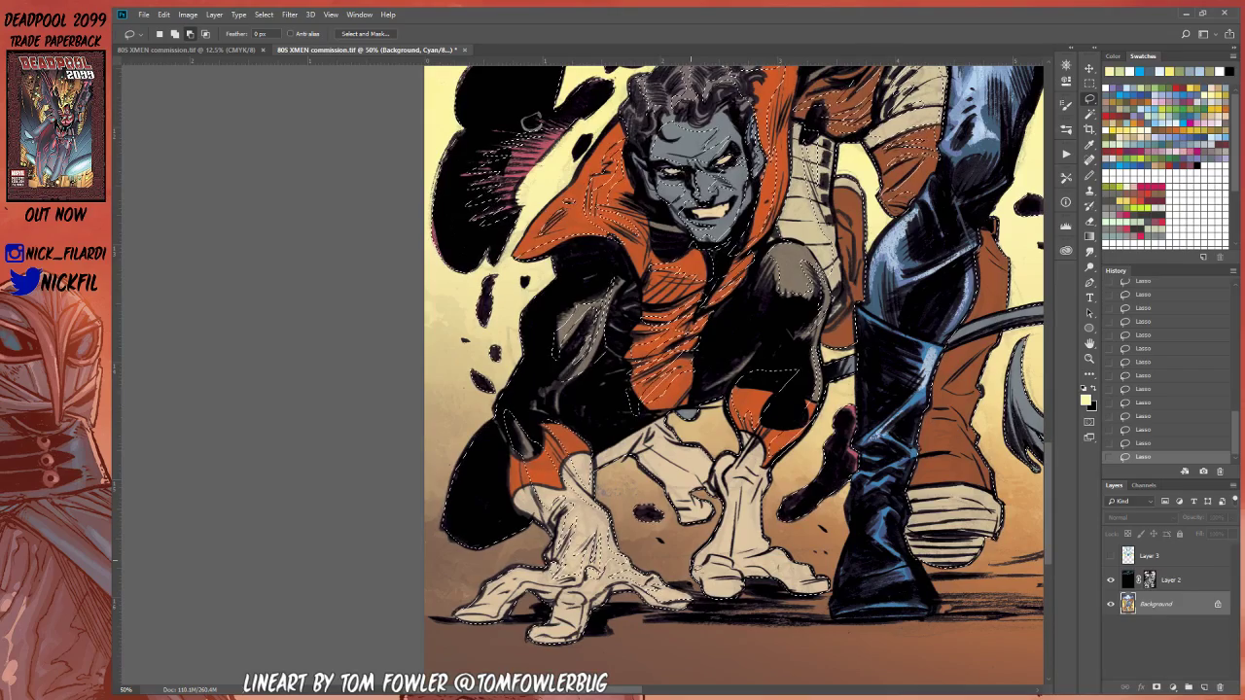
pyautogui.press('space')
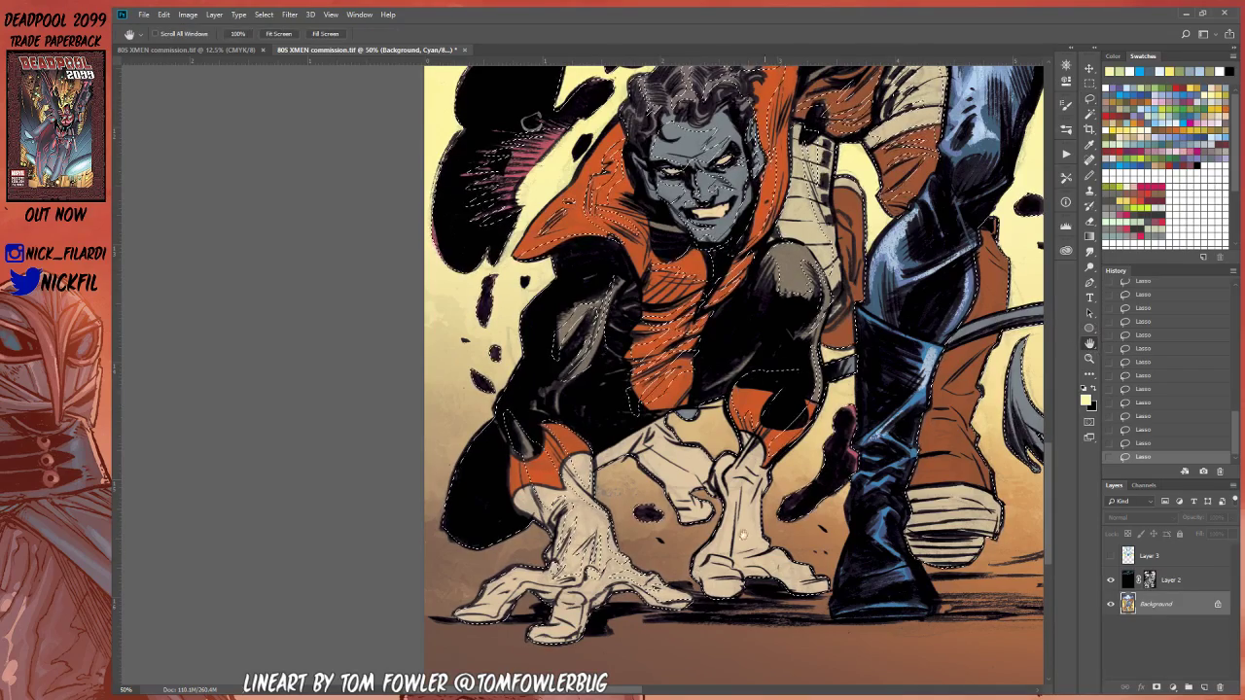
pyautogui.moveTo(530, 121); pyautogui.dragTo(567, 90)
pyautogui.click(1089, 97)
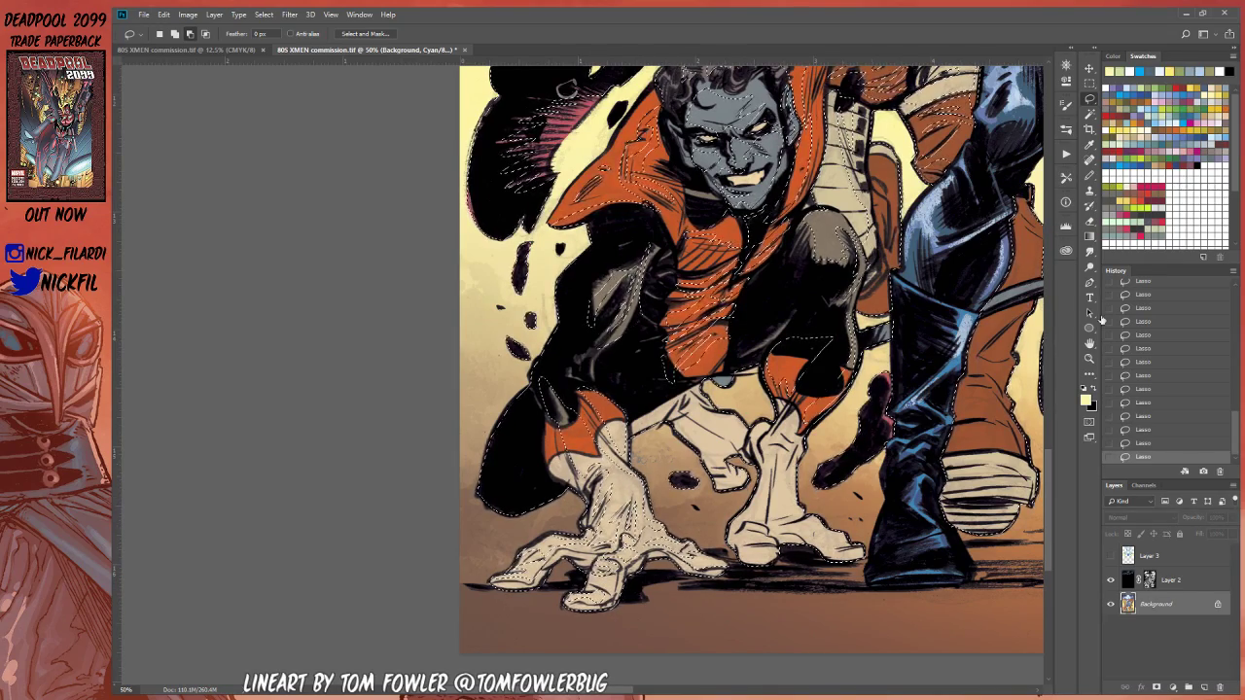
# Step: Lasso the shadow shapes on the crouching man's other white-gloved limbs out of the lighting selection
pyautogui.click(1090, 343)
pyautogui.moveTo(833, 492)
pyautogui.mouseDown()
pyautogui.moveTo(725, 476)
pyautogui.moveTo(719, 531)
pyautogui.mouseUp()
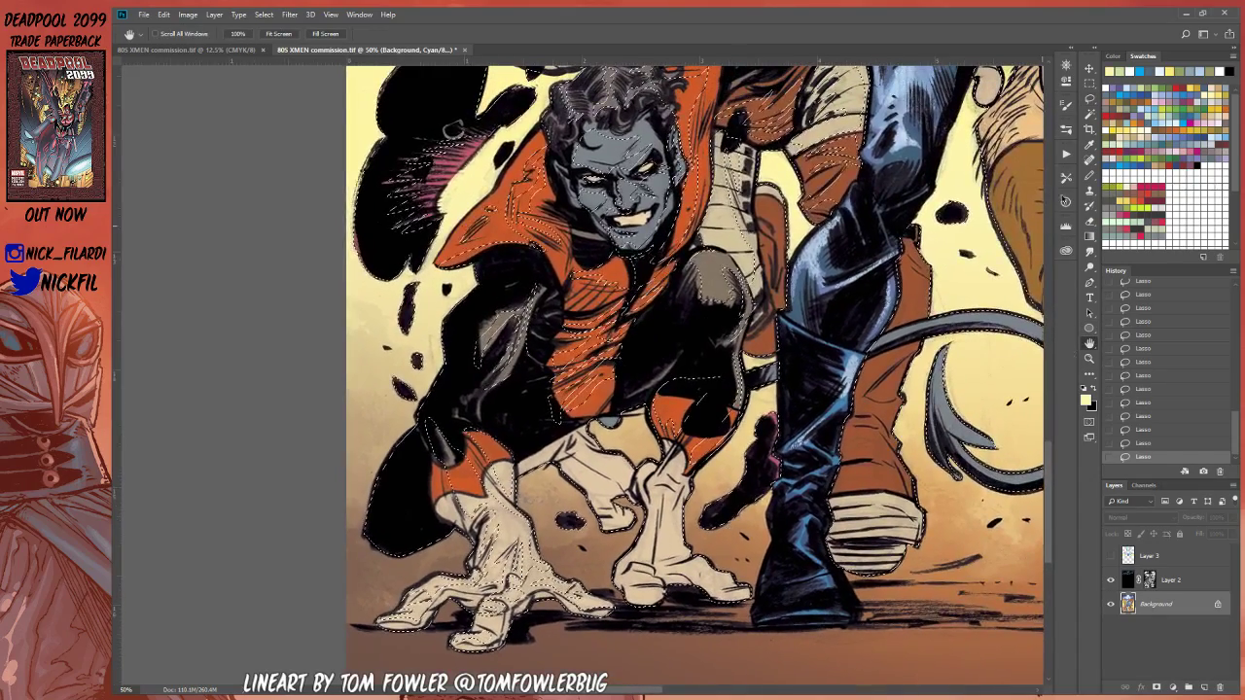
pyautogui.press('l')
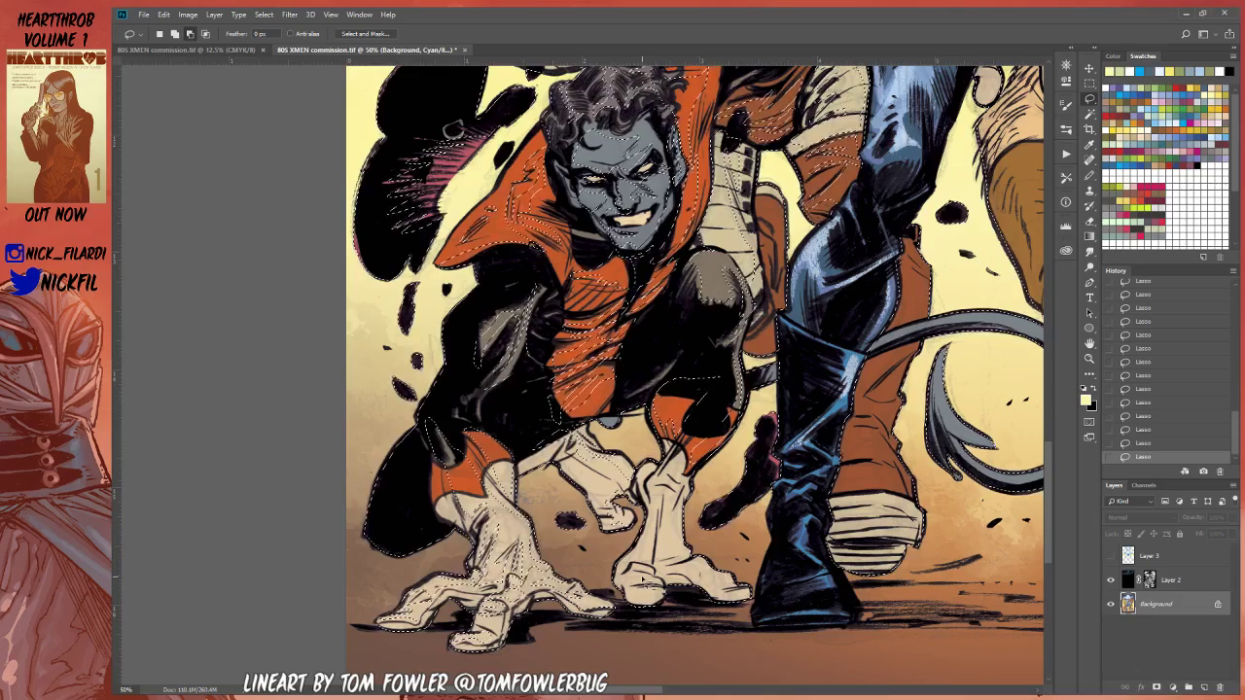
pyautogui.press('space')
pyautogui.moveTo(827, 495); pyautogui.dragTo(731, 496)
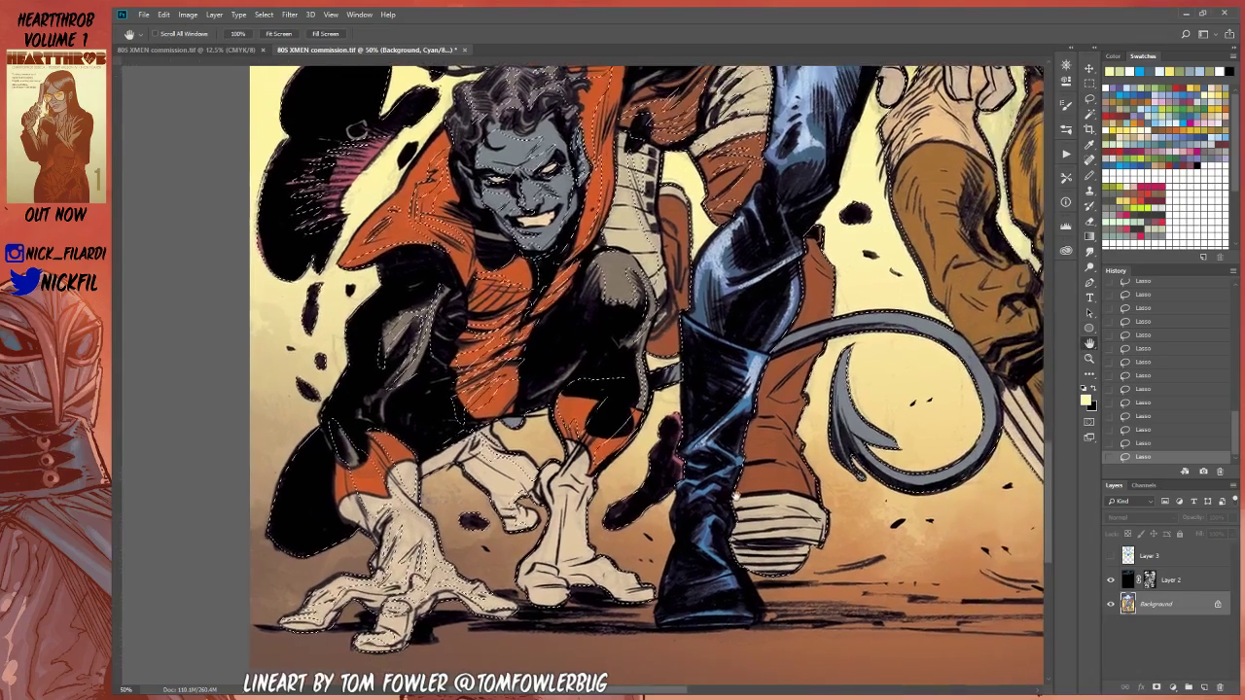
pyautogui.click(1091, 100)
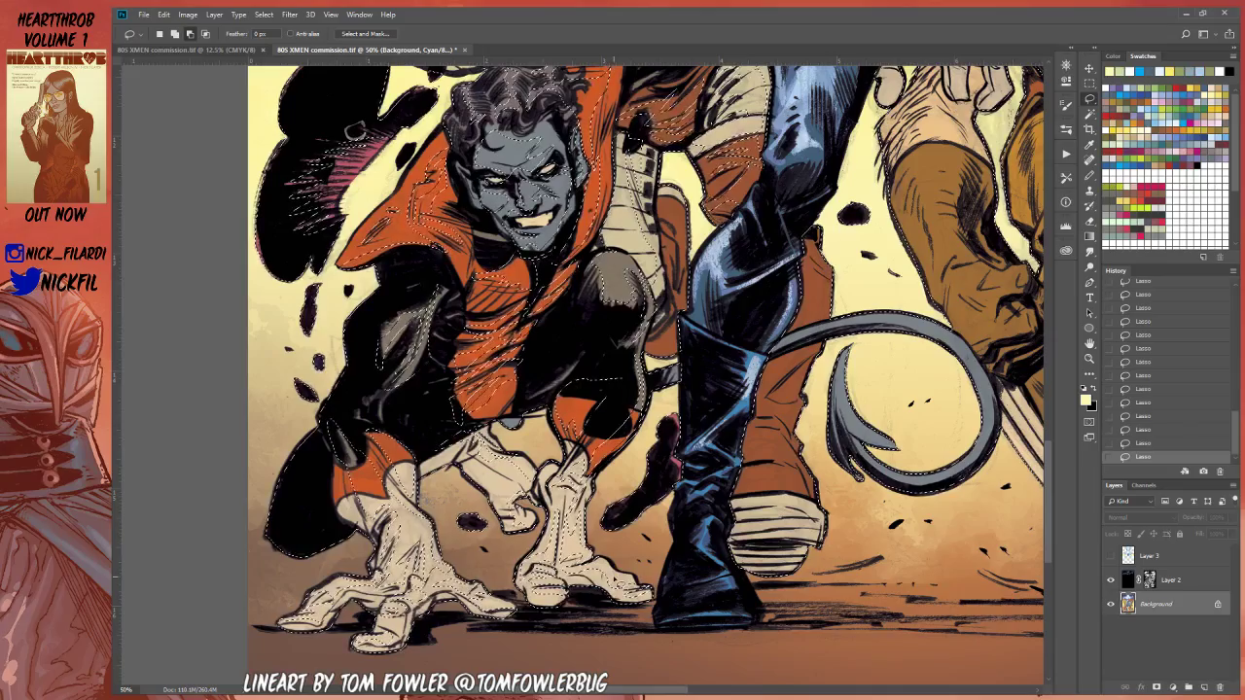
# Step: Subtract the shadow shapes along the crouching man's curling tail and on the rust-coloured trouser leg behind the central woman's boot
pyautogui.press('space')
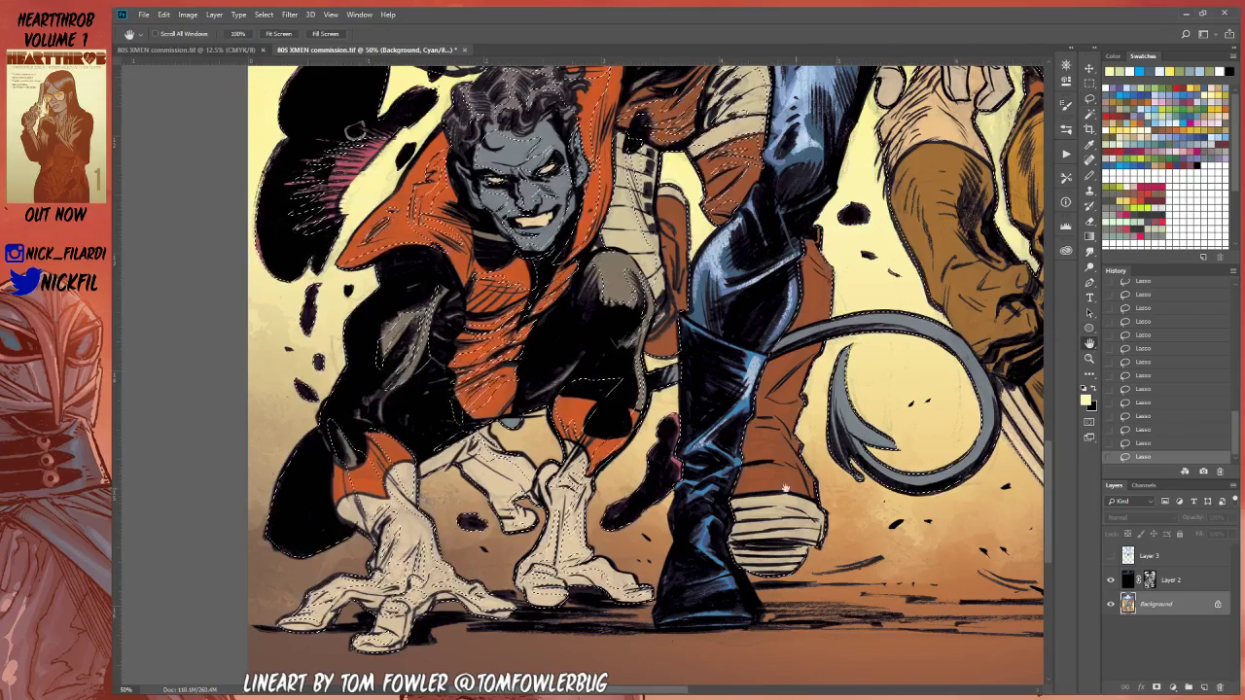
pyautogui.moveTo(854, 409)
pyautogui.mouseDown()
pyautogui.moveTo(698, 497)
pyautogui.moveTo(722, 507)
pyautogui.moveTo(718, 538)
pyautogui.mouseUp()
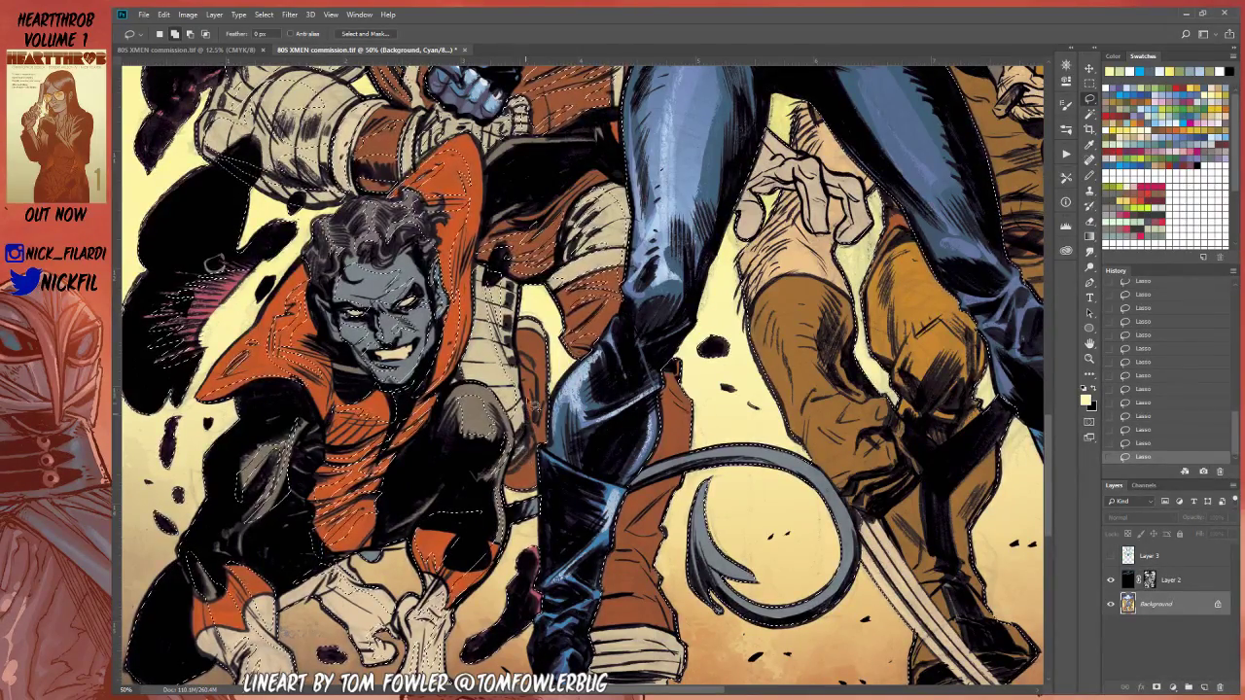
pyautogui.press('h')
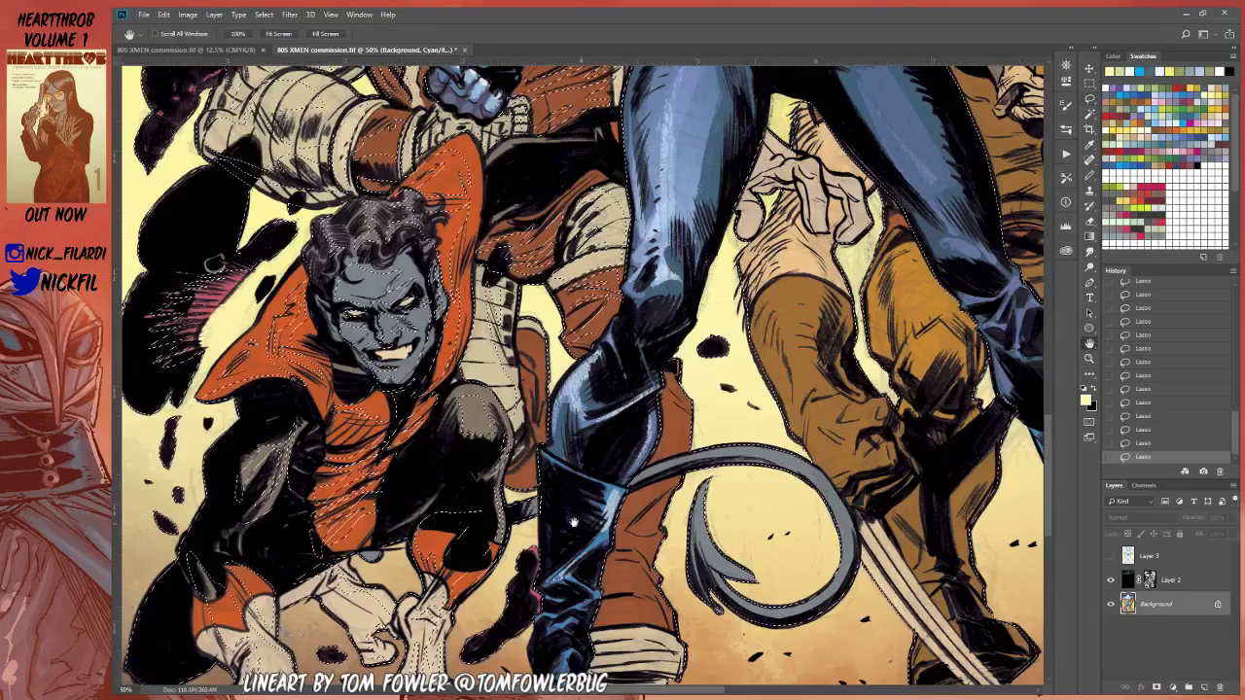
pyautogui.moveTo(573, 520); pyautogui.dragTo(641, 443)
pyautogui.press('l')
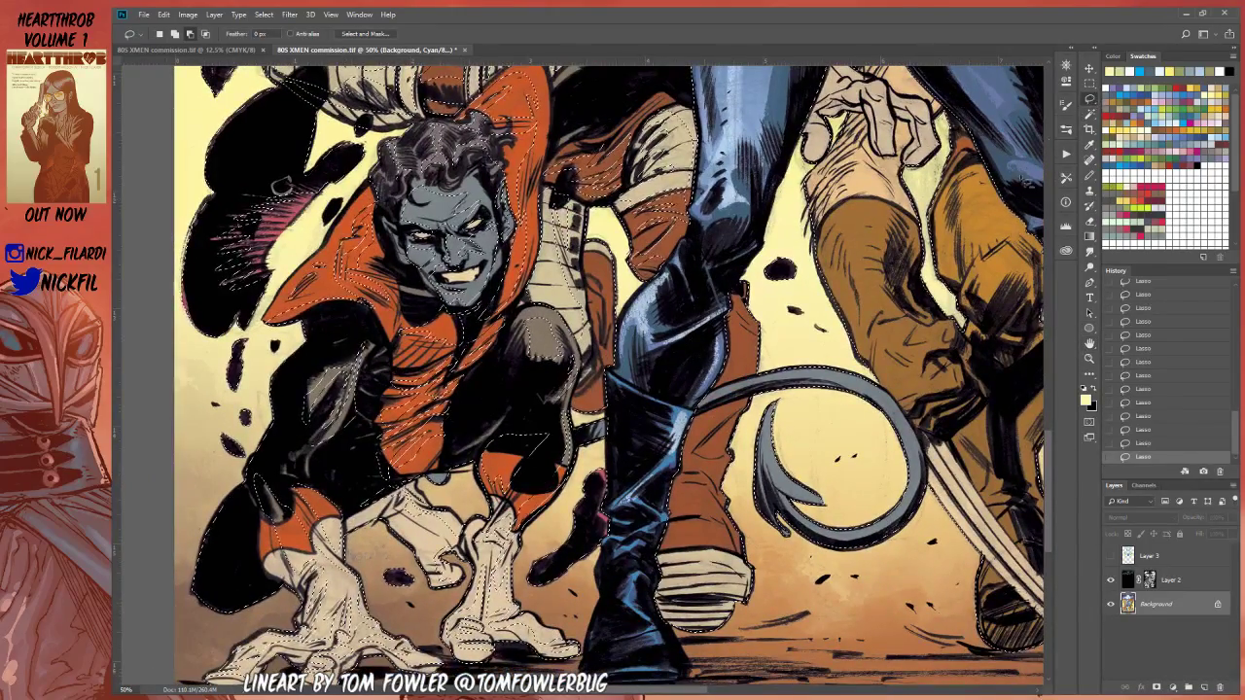
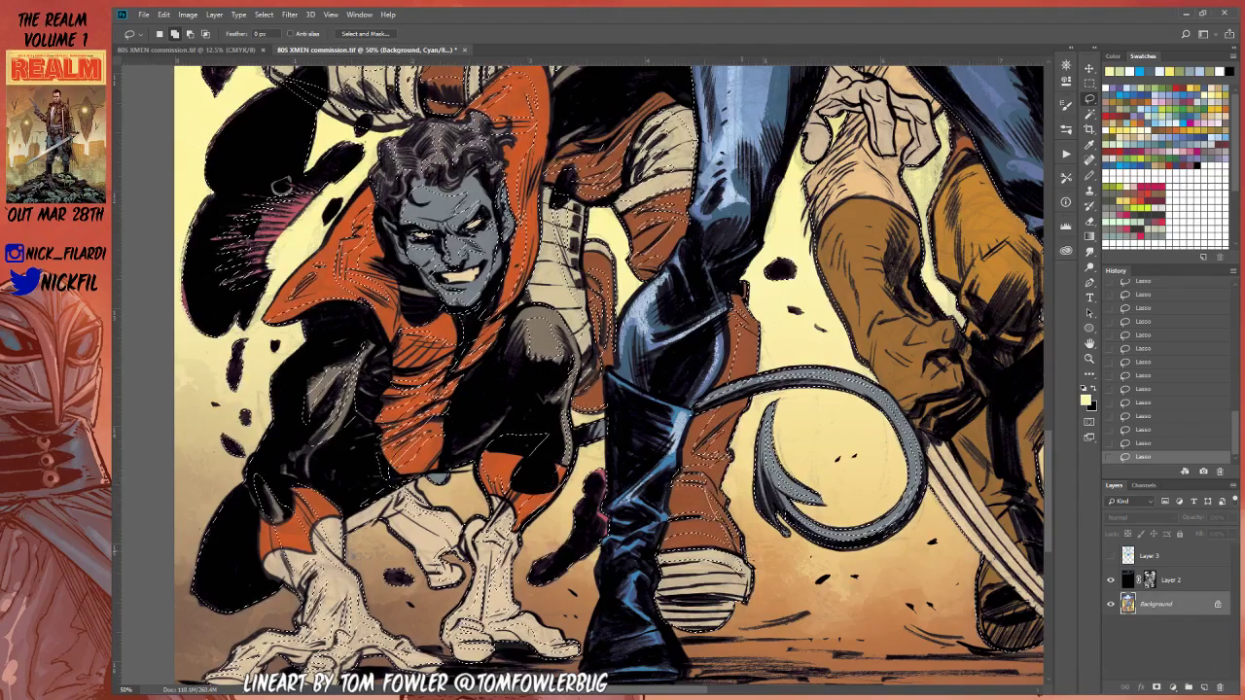
# Step: Lasso the shadow shapes on the open hand and hairy forearm behind the central woman's legs out of the selection
pyautogui.press('space')
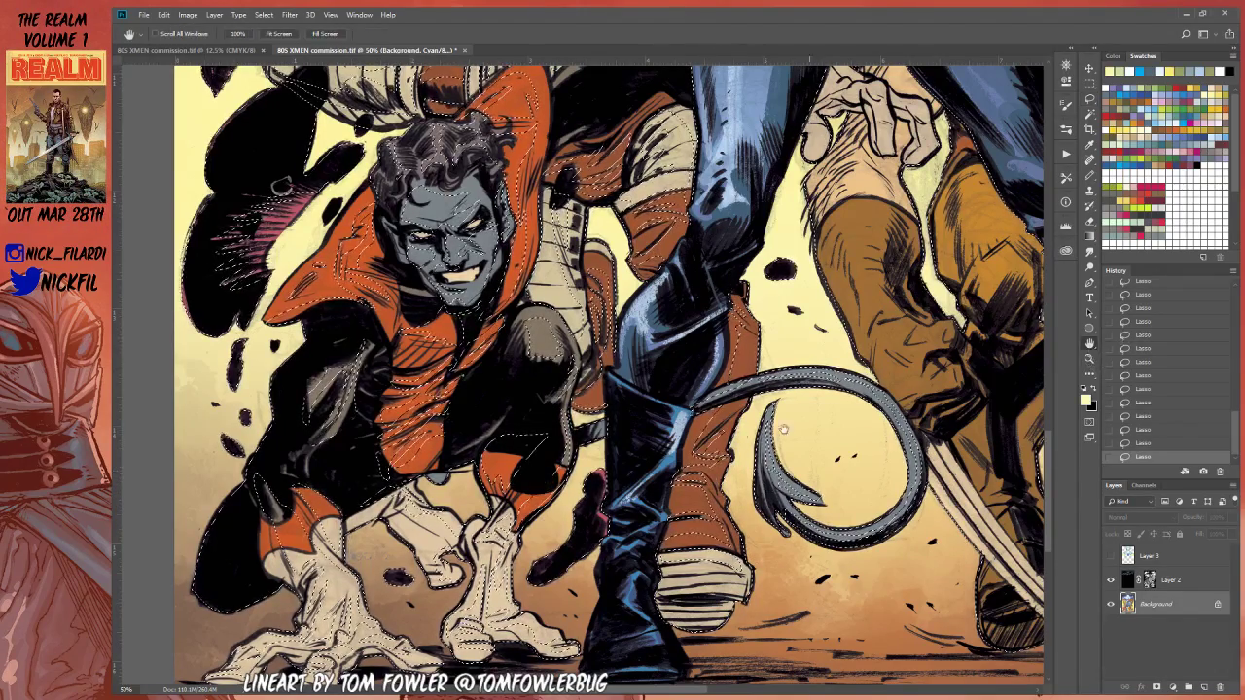
pyautogui.moveTo(744, 352)
pyautogui.mouseDown()
pyautogui.moveTo(688, 512)
pyautogui.moveTo(770, 608)
pyautogui.mouseUp()
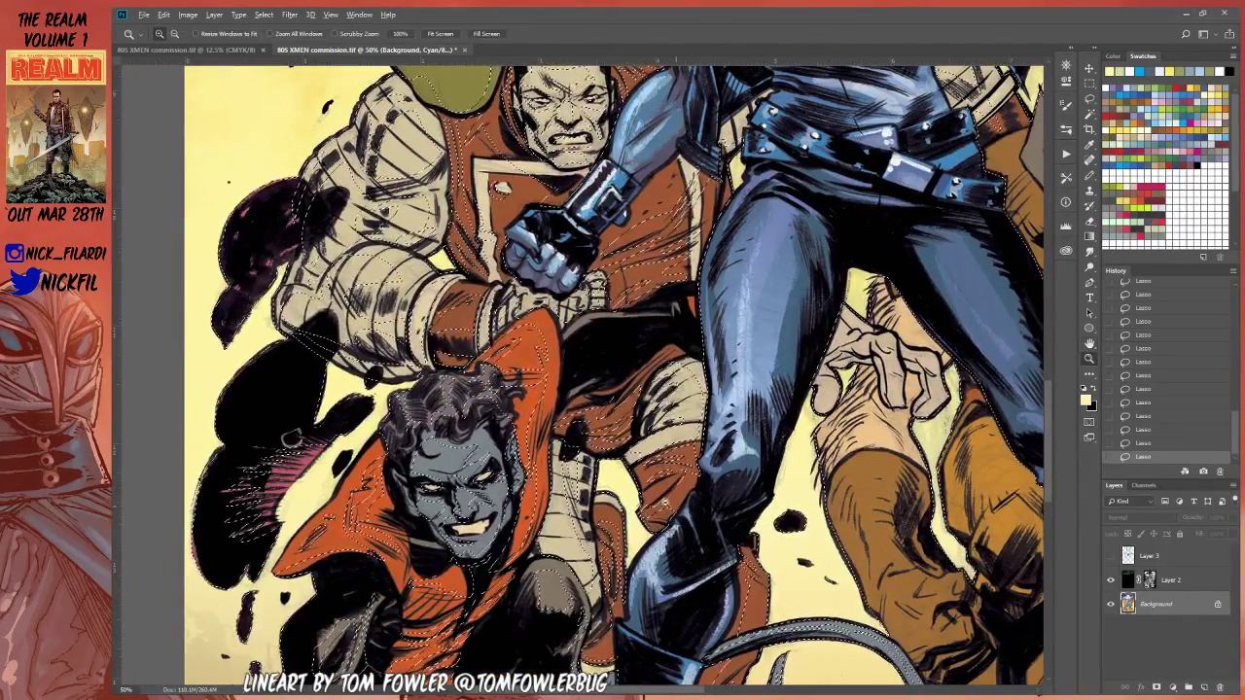
pyautogui.keyDown('alt'); pyautogui.click(758, 480); pyautogui.keyUp('alt')
pyautogui.press('l')
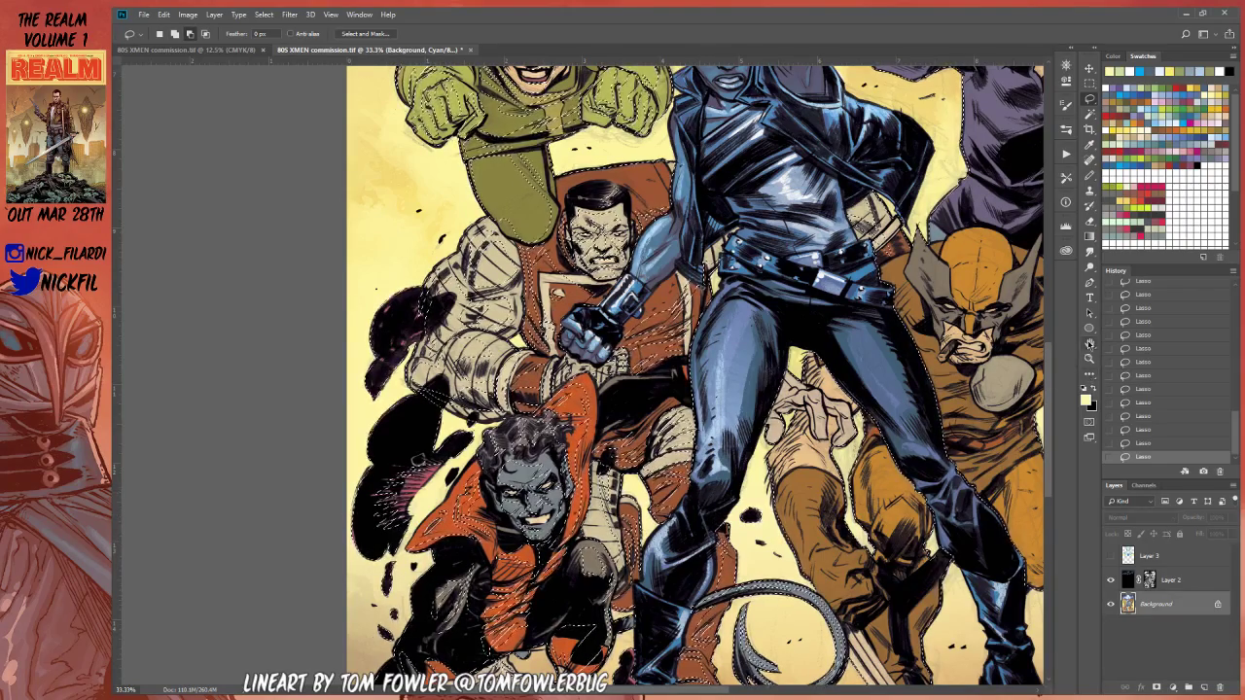
pyautogui.press('space')
pyautogui.moveTo(700, 369); pyautogui.dragTo(530, 352)
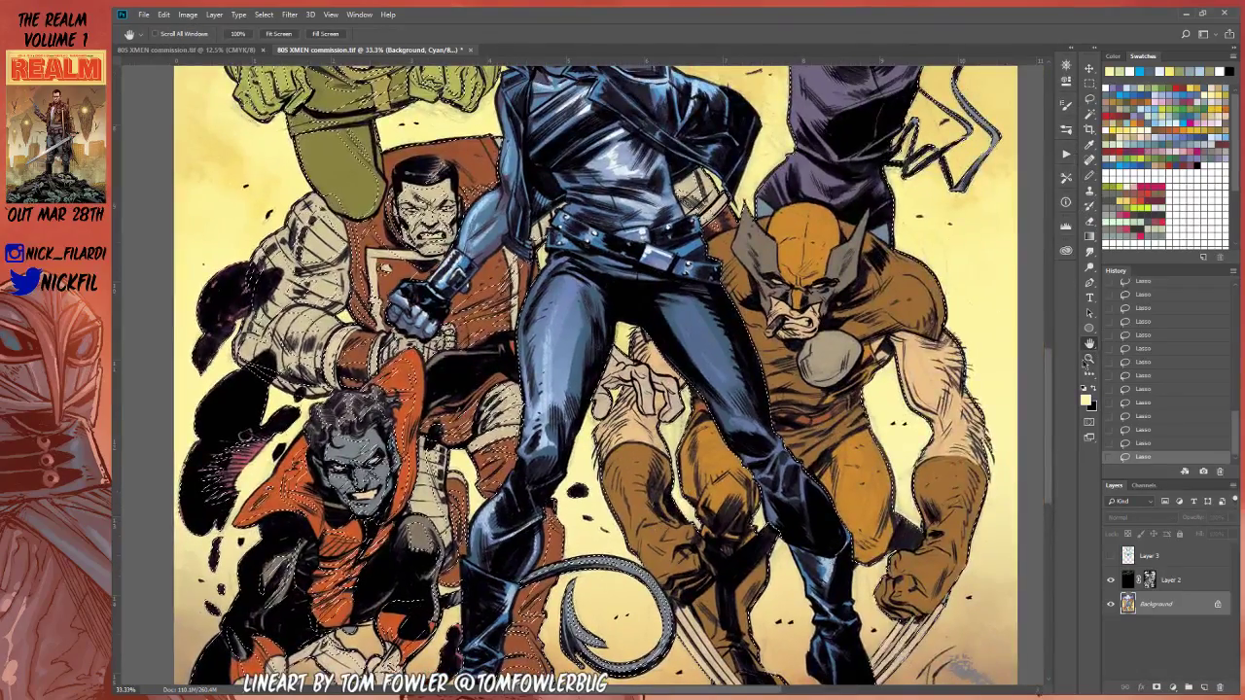
pyautogui.hotkey('ctrl', 'space')
pyautogui.click(608, 406)
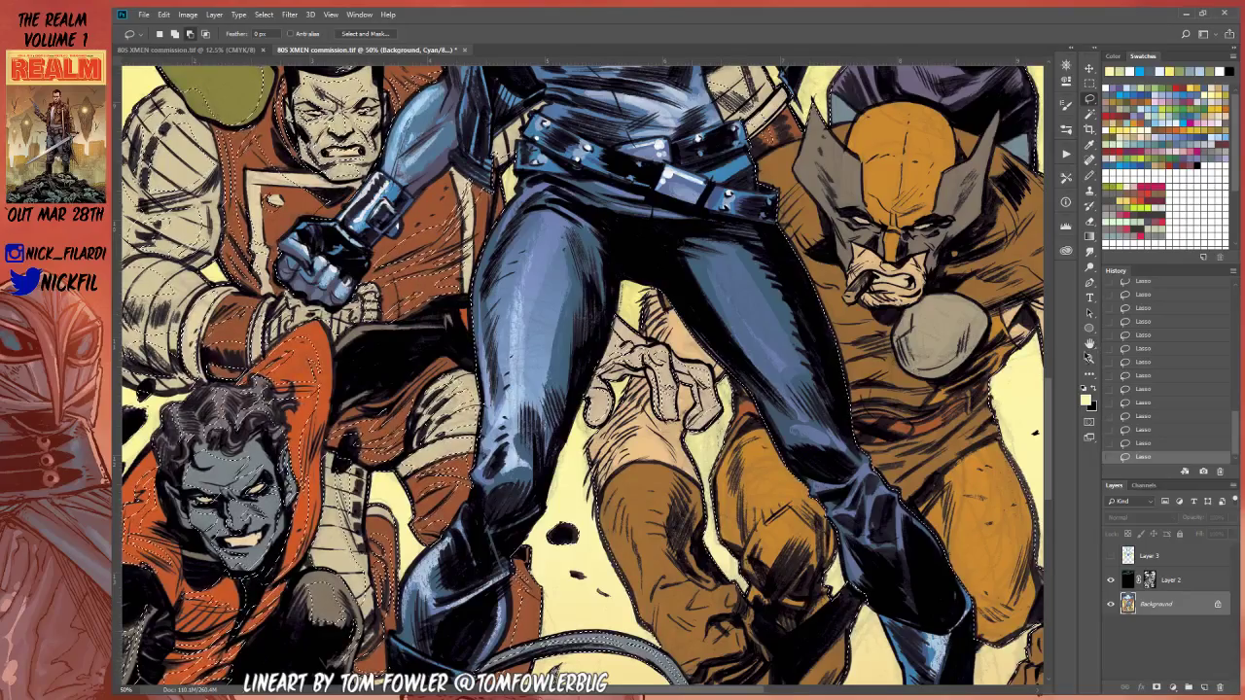
# Step: Subtract the shadow shapes on the clawed man's brown glove beside the central woman's legs and on his lower leg and boot
pyautogui.click(1088, 358)
pyautogui.keyDown('alt'); pyautogui.click(714, 541); pyautogui.keyUp('alt')
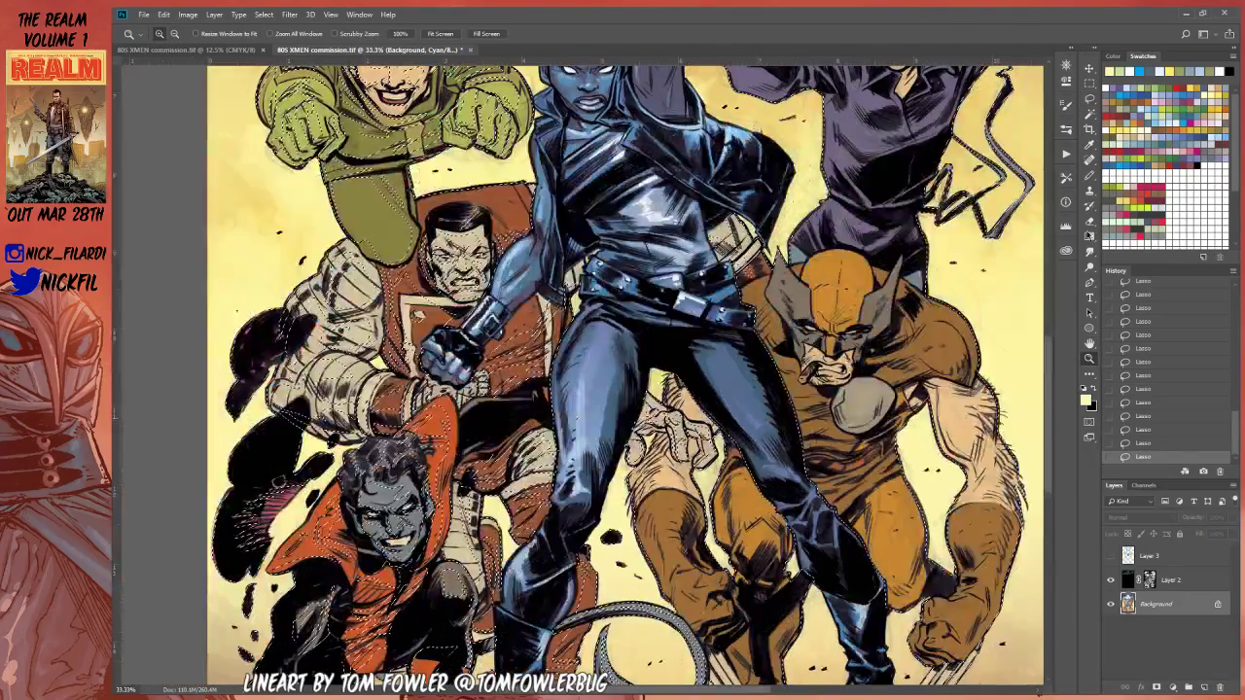
pyautogui.click(1089, 343)
pyautogui.moveTo(769, 389); pyautogui.dragTo(684, 453)
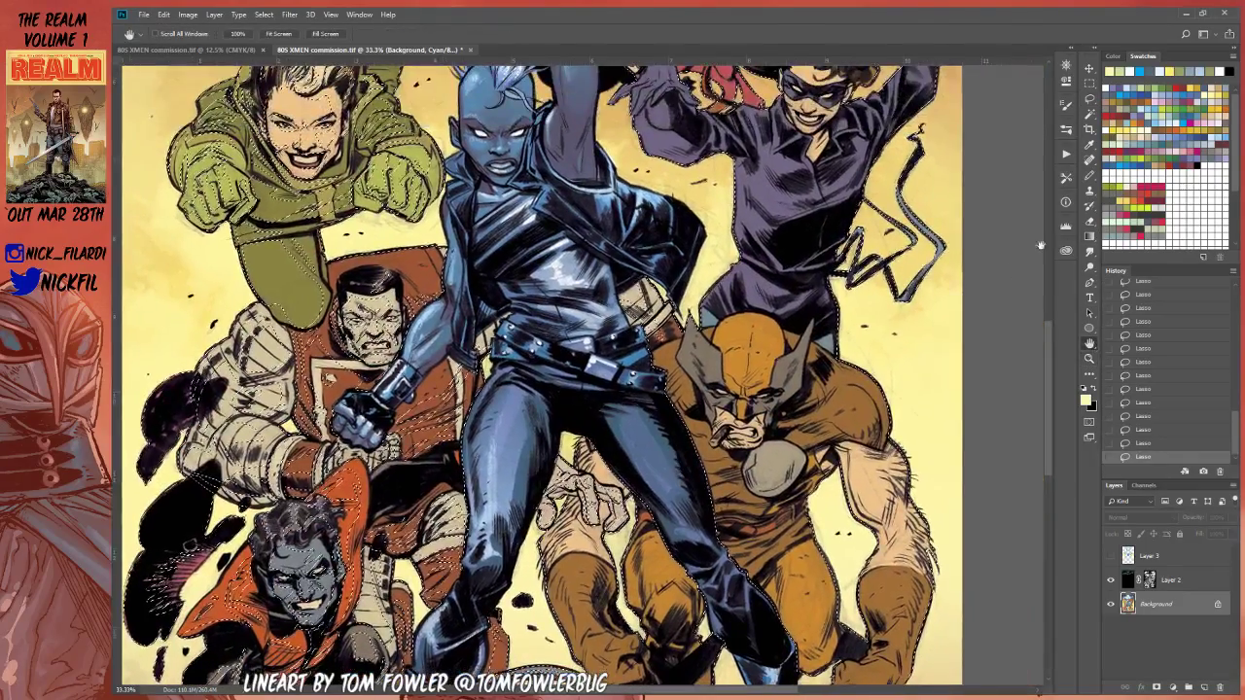
pyautogui.click(1089, 99)
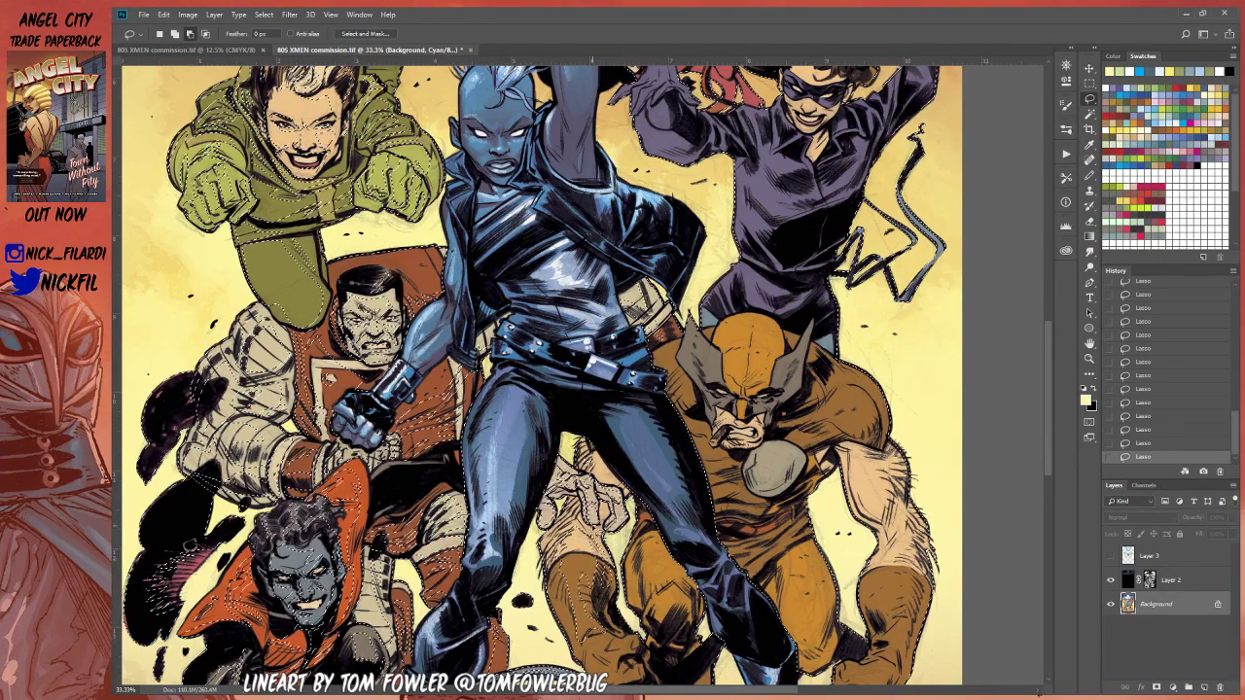
pyautogui.moveTo(699, 507); pyautogui.dragTo(739, 375)
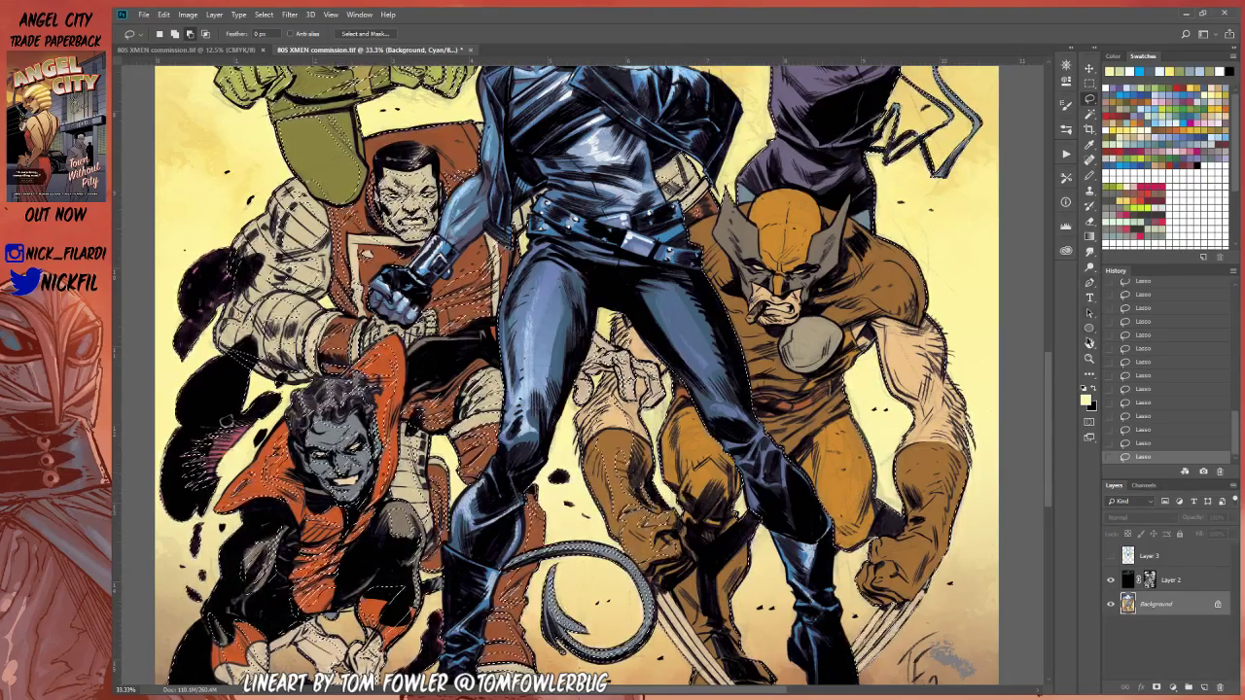
pyautogui.press('space')
pyautogui.moveTo(726, 534); pyautogui.dragTo(675, 475)
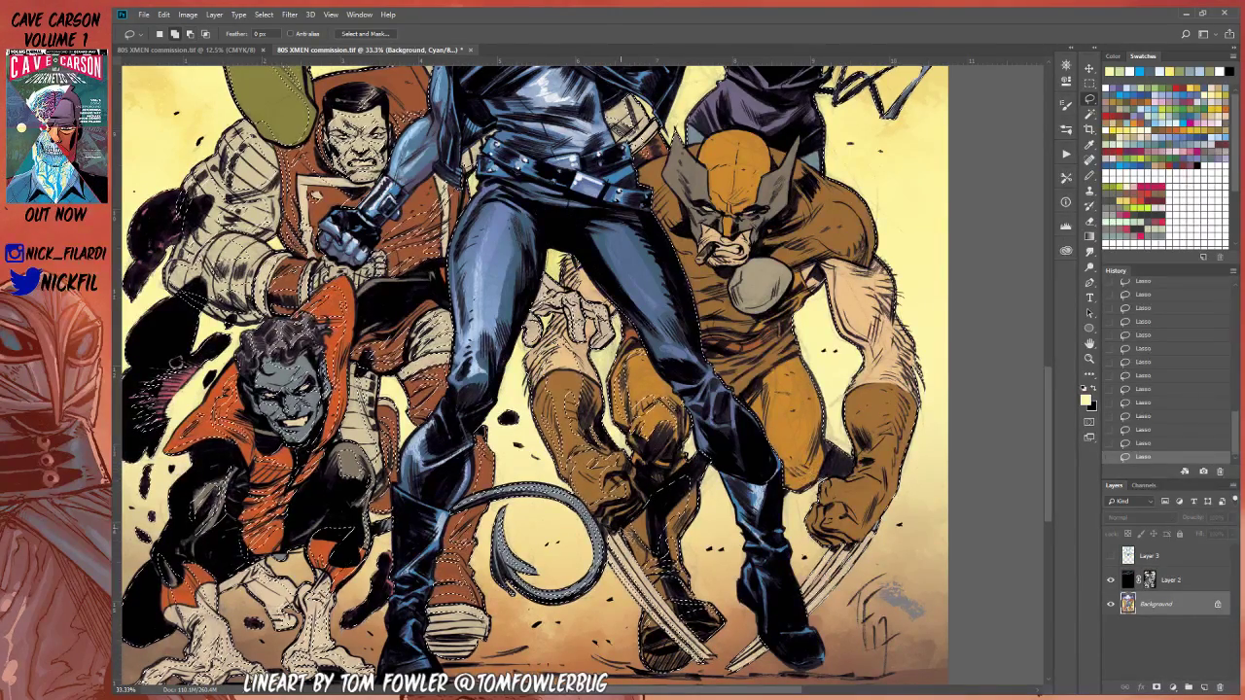
# Step: Lasso the shadow shapes on the clawed man's torso, shoulder, thighs and outer gloved arm out of the selection
pyautogui.press('h')
pyautogui.moveTo(851, 92); pyautogui.dragTo(776, 173)
pyautogui.press('l')
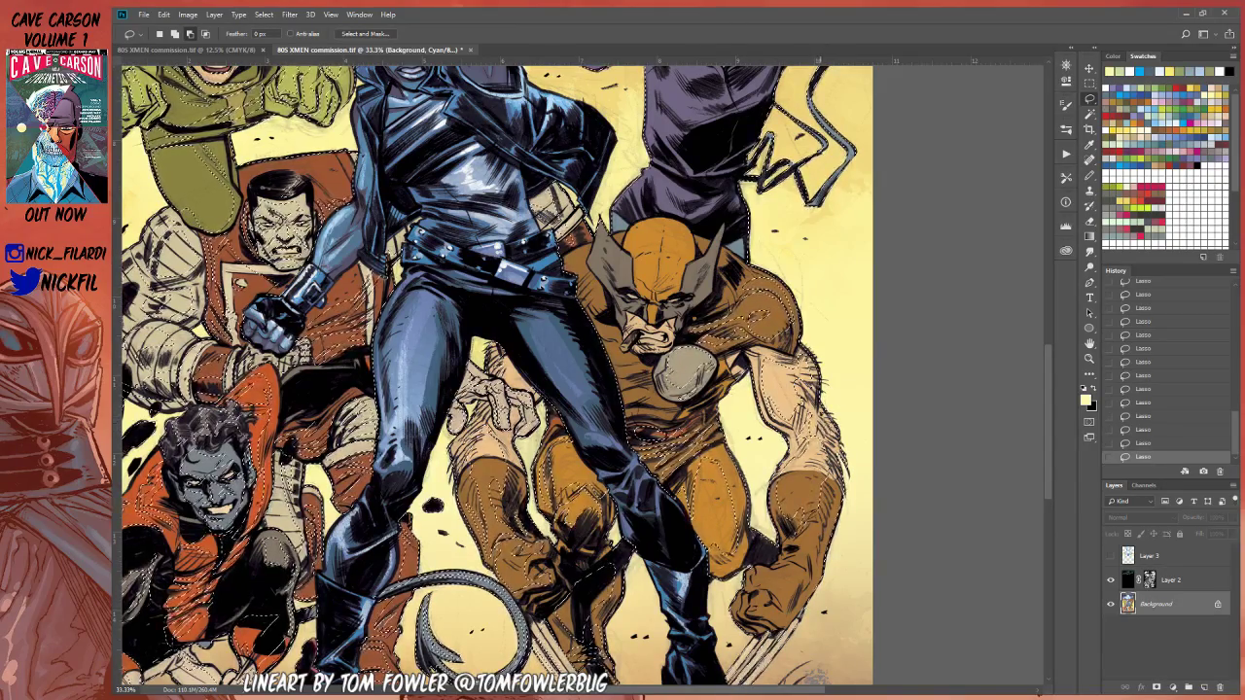
pyautogui.press('h')
pyautogui.moveTo(622, 389); pyautogui.dragTo(586, 312)
pyautogui.press('l')
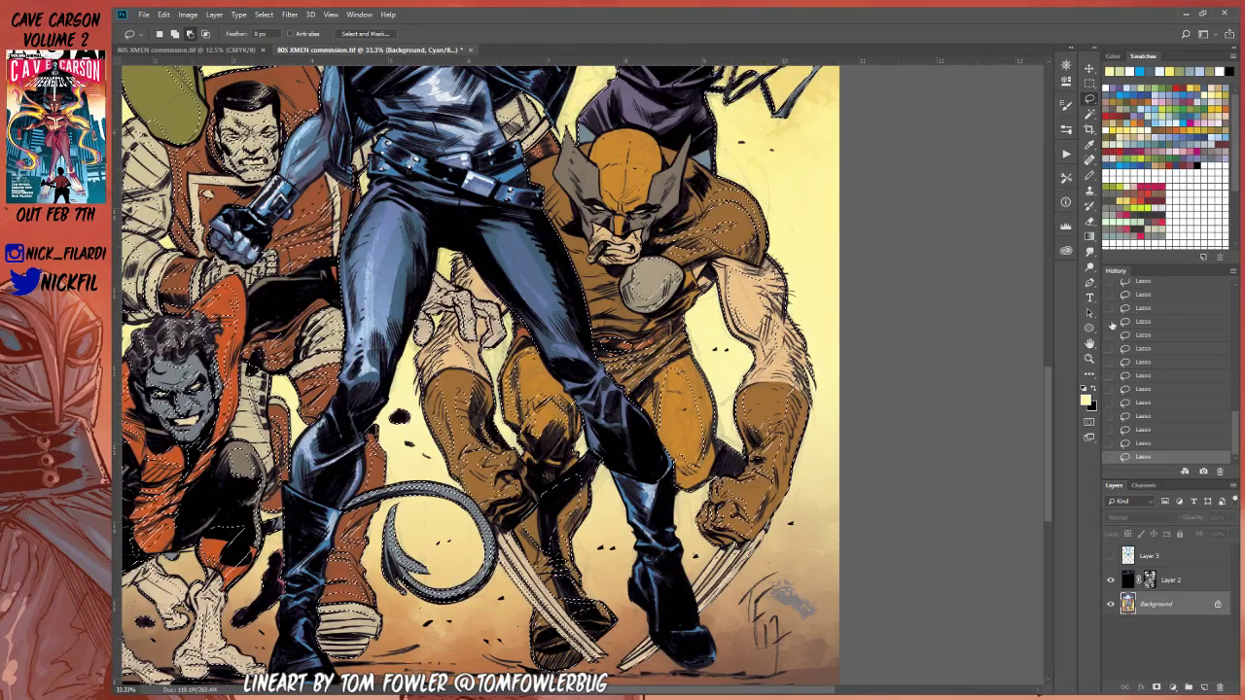
# Step: Subtract the shadow shapes on the clawed man's face and the pointed ears of his mask with the Lasso
pyautogui.press('space')
pyautogui.moveTo(564, 273)
pyautogui.mouseDown()
pyautogui.moveTo(600, 478)
pyautogui.moveTo(631, 469)
pyautogui.mouseUp()
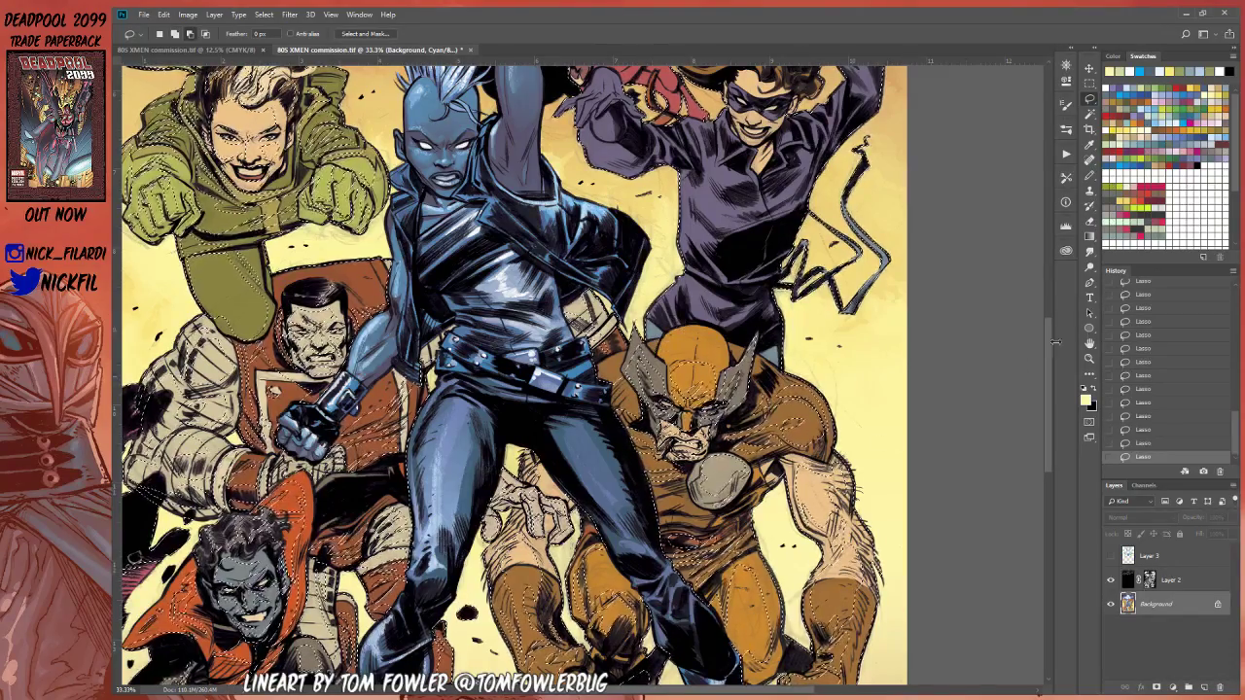
pyautogui.click(1089, 342)
pyautogui.moveTo(545, 321)
pyautogui.mouseDown()
pyautogui.moveTo(496, 209)
pyautogui.moveTo(477, 257)
pyautogui.mouseUp()
pyautogui.press('l')
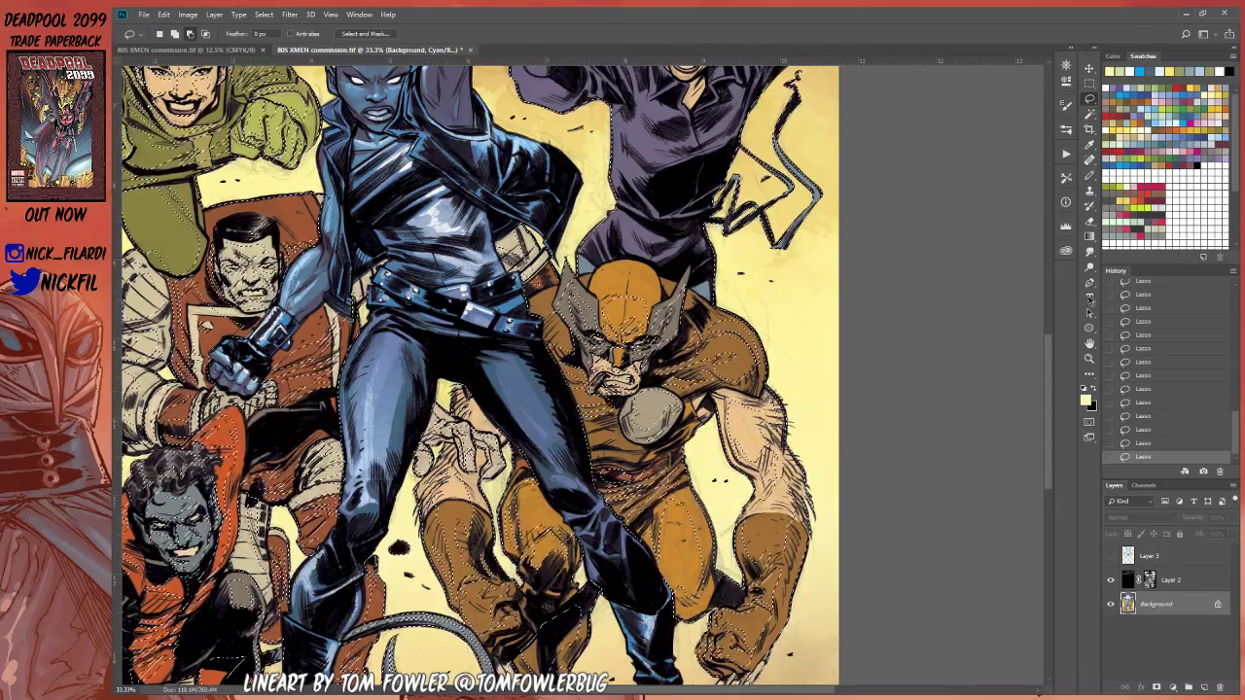
# Step: Refine the clawed man's selection by lassoing out the remaining shadows around his chest and the round grey disc
pyautogui.click(1090, 342)
pyautogui.moveTo(734, 488); pyautogui.dragTo(790, 464)
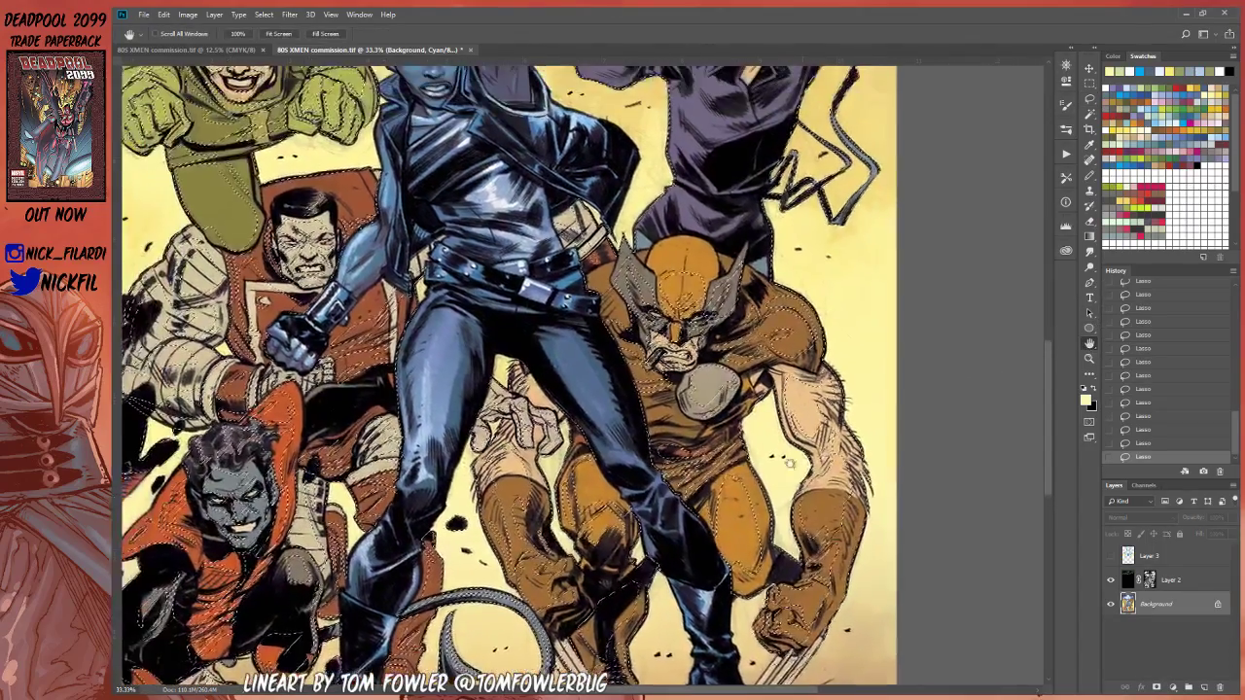
pyautogui.click(1089, 98)
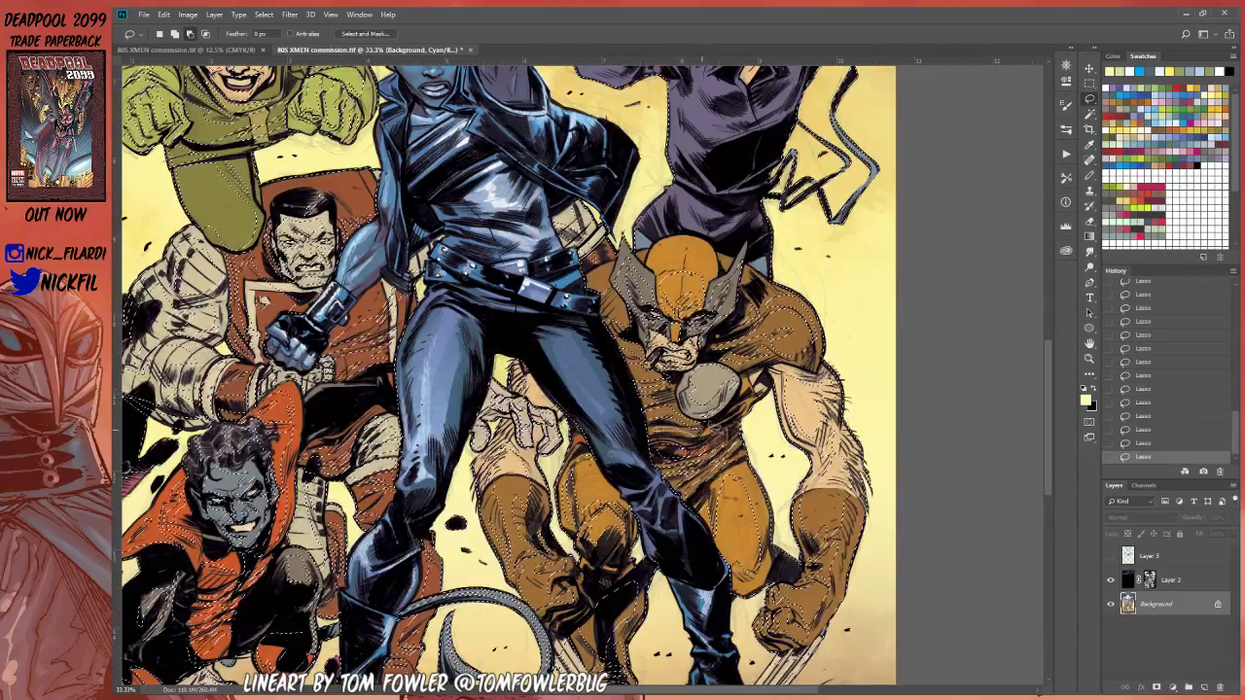
pyautogui.press('space')
pyautogui.moveTo(420, 281); pyautogui.dragTo(425, 297)
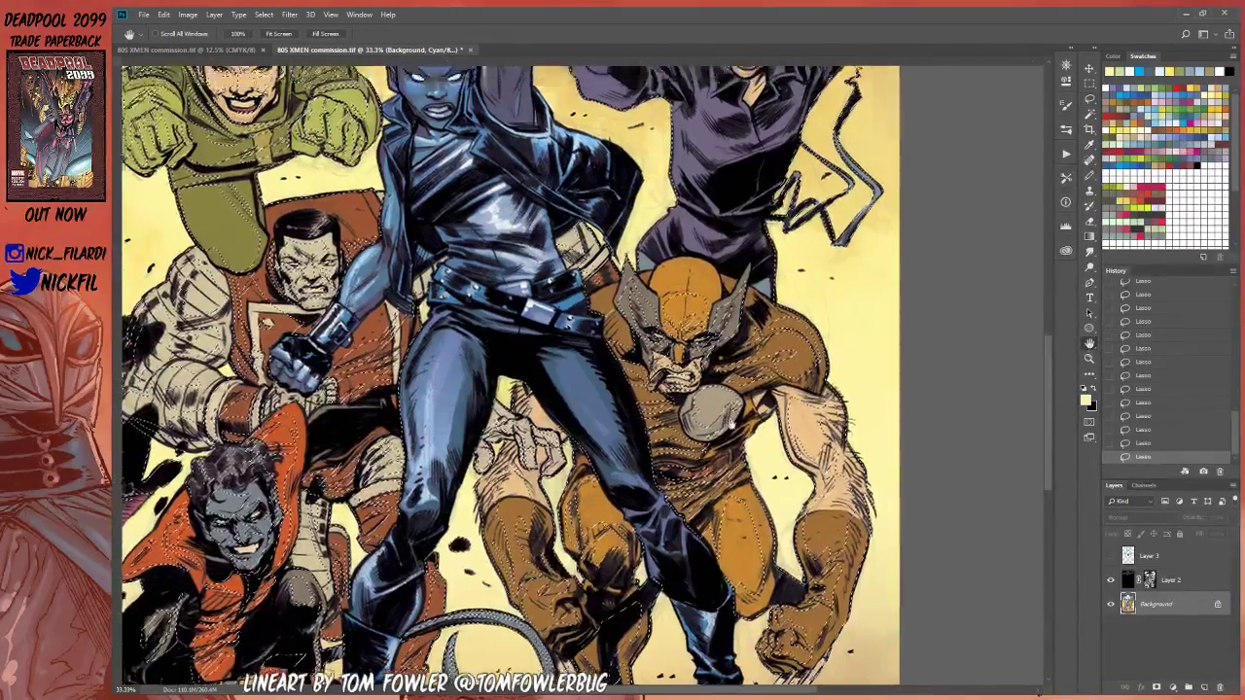
pyautogui.moveTo(731, 420); pyautogui.dragTo(719, 467)
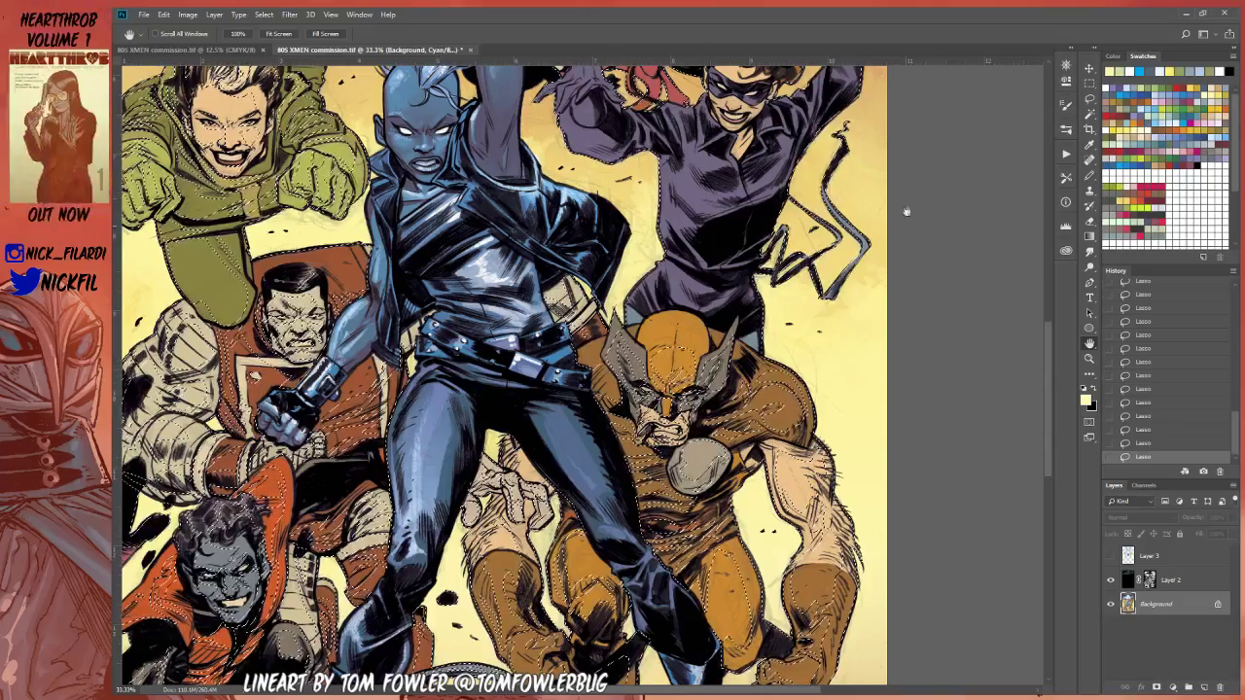
pyautogui.click(1090, 100)
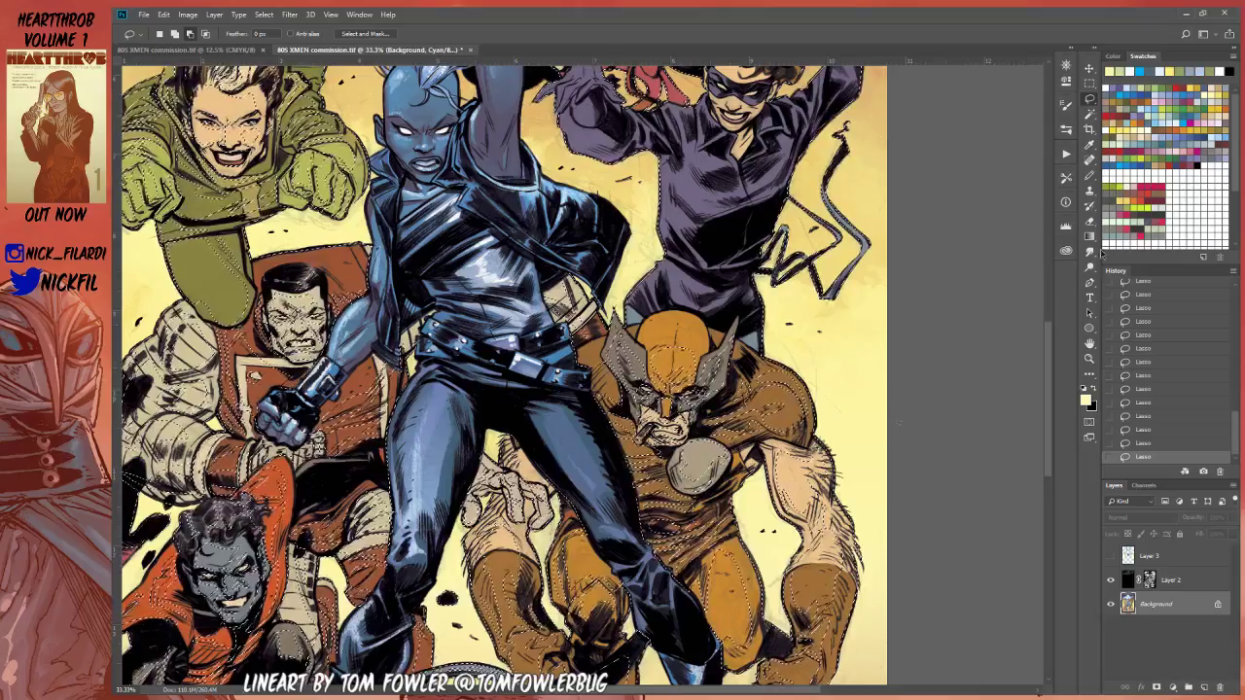
# Step: Review the shadow selections across the clawed man and the surrounding figures
pyautogui.click(1089, 343)
pyautogui.moveTo(832, 366); pyautogui.dragTo(776, 410)
pyautogui.moveTo(864, 307); pyautogui.dragTo(891, 419)
pyautogui.moveTo(871, 560); pyautogui.dragTo(871, 239)
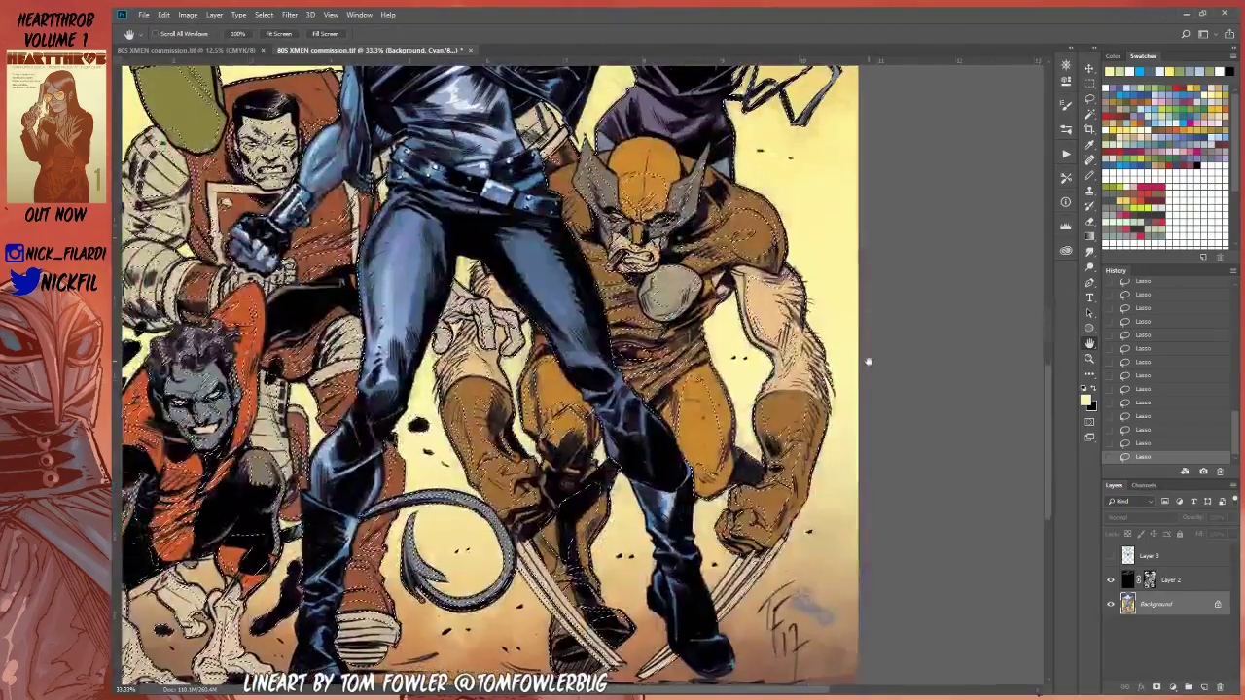
pyautogui.moveTo(869, 356); pyautogui.dragTo(856, 474)
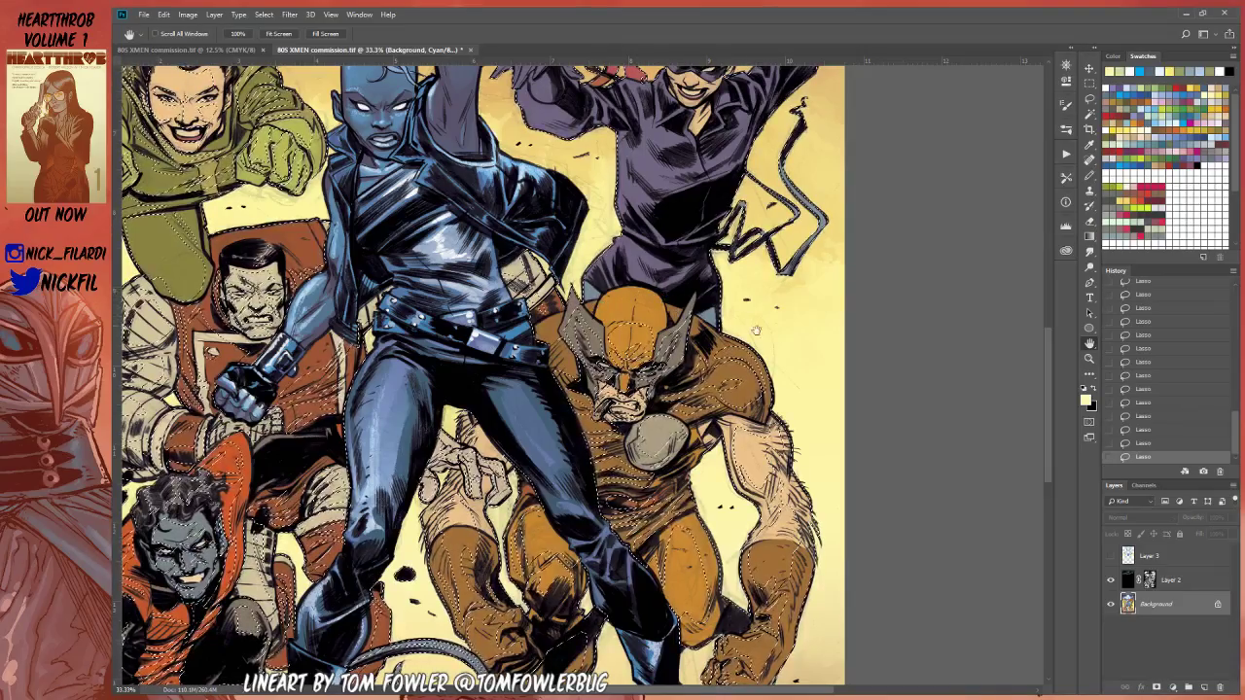
pyautogui.click(1089, 359)
pyautogui.keyDown('alt'); pyautogui.click(798, 461); pyautogui.keyUp('alt')
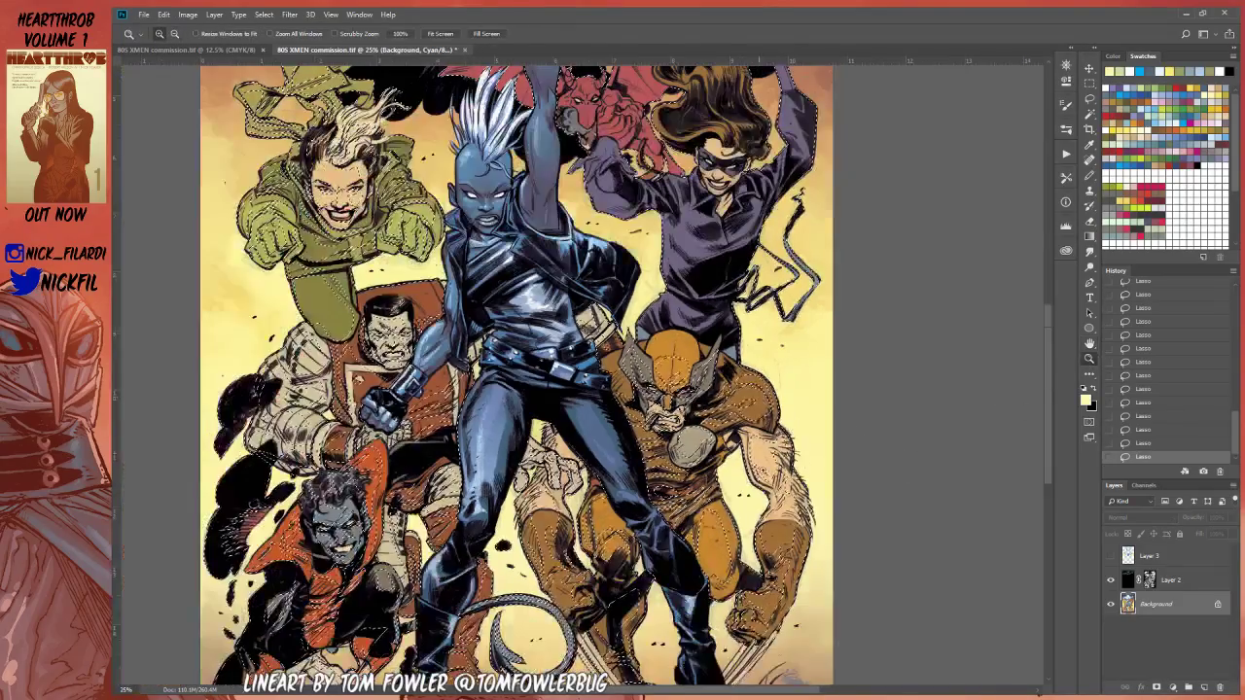
pyautogui.press('l')
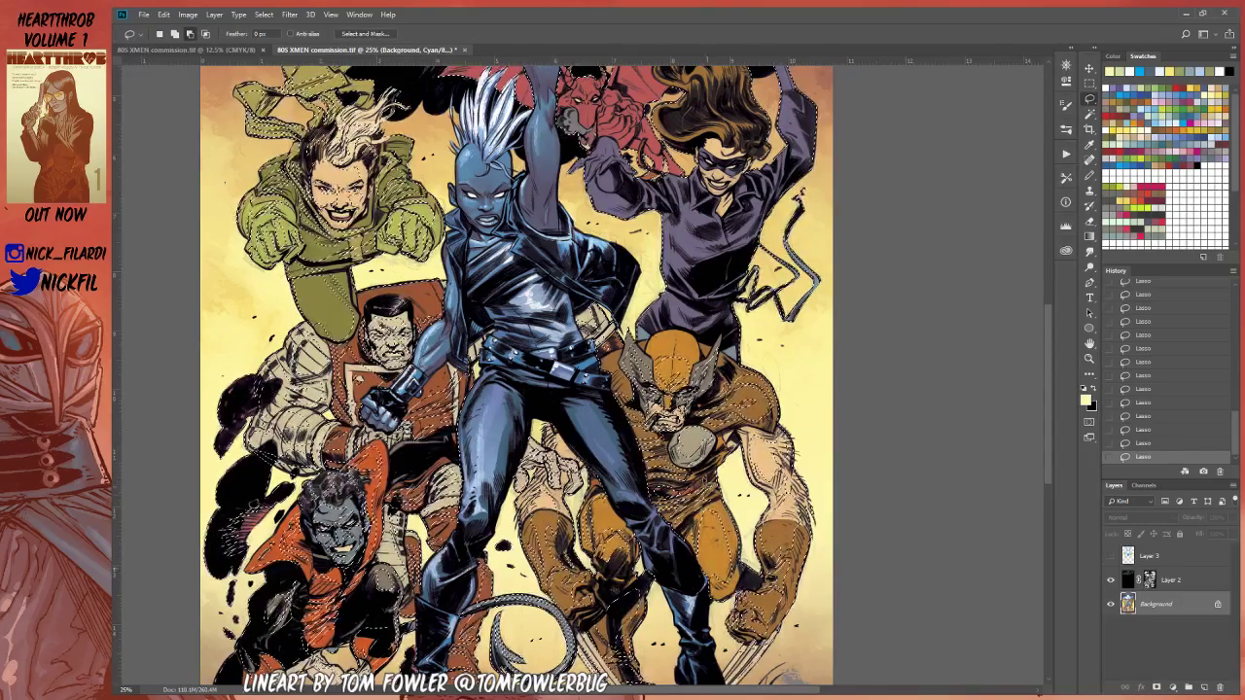
# Step: Lasso the shadow shapes on the masked woman's purple shirt and hips out of the lighting selection
pyautogui.click(1089, 343)
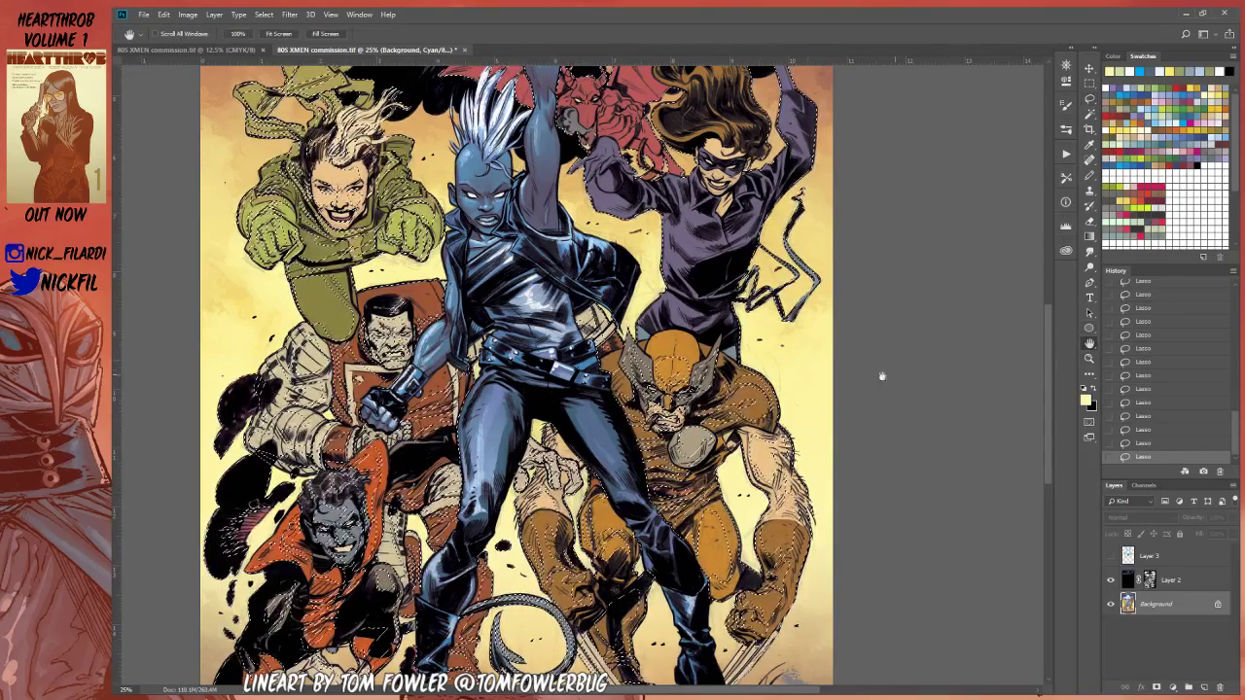
pyautogui.moveTo(882, 377); pyautogui.dragTo(861, 457)
pyautogui.press('z')
pyautogui.click(904, 356)
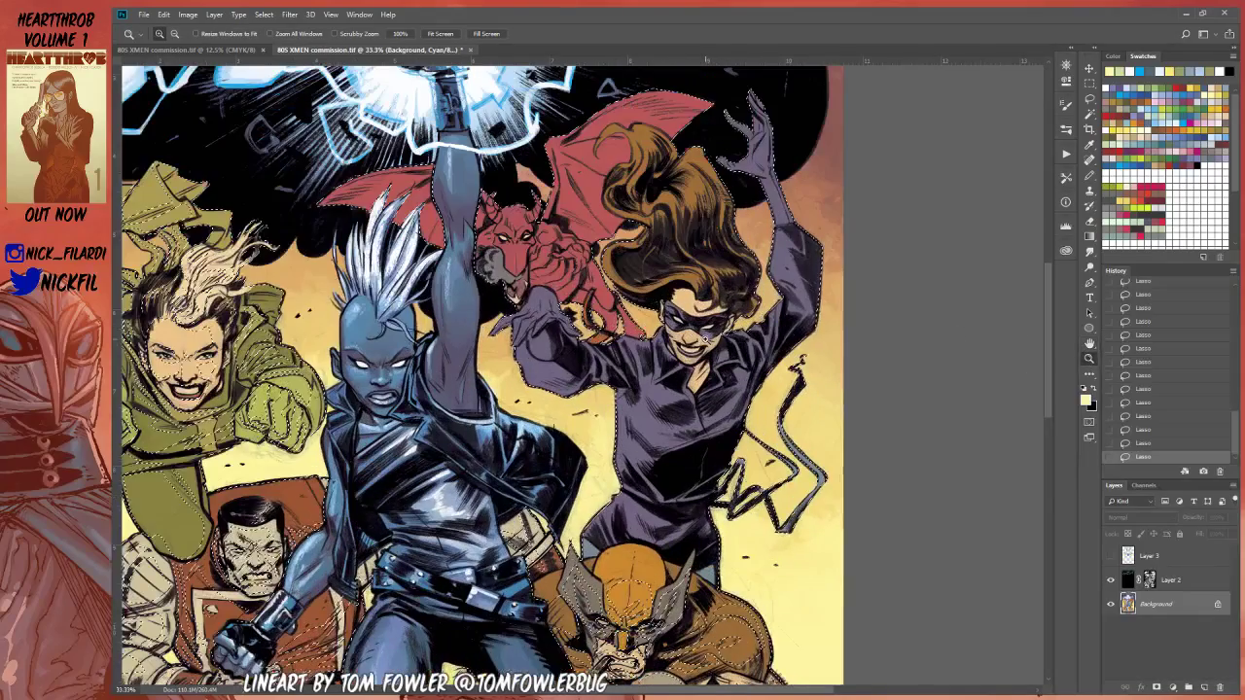
pyautogui.press('l')
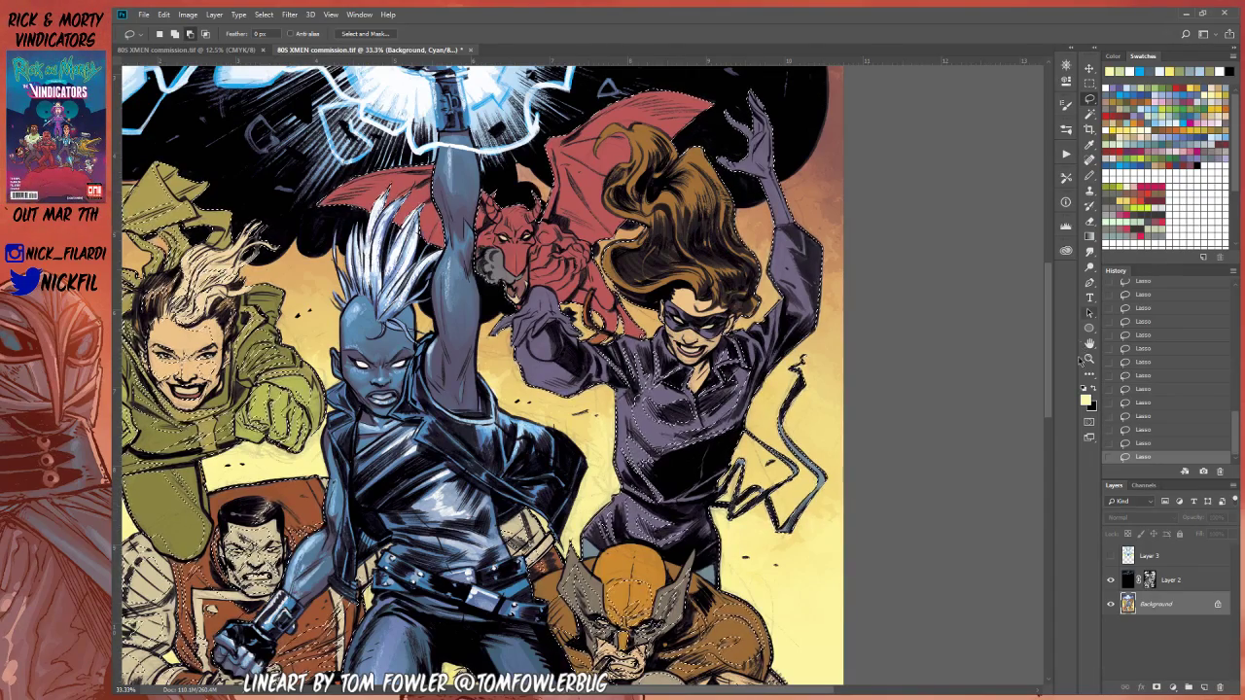
# Step: Lasso the shadow shapes on the masked woman's raised sleeve and shoulder out of the lighting selection
pyautogui.press('space')
pyautogui.moveTo(763, 472); pyautogui.dragTo(801, 403)
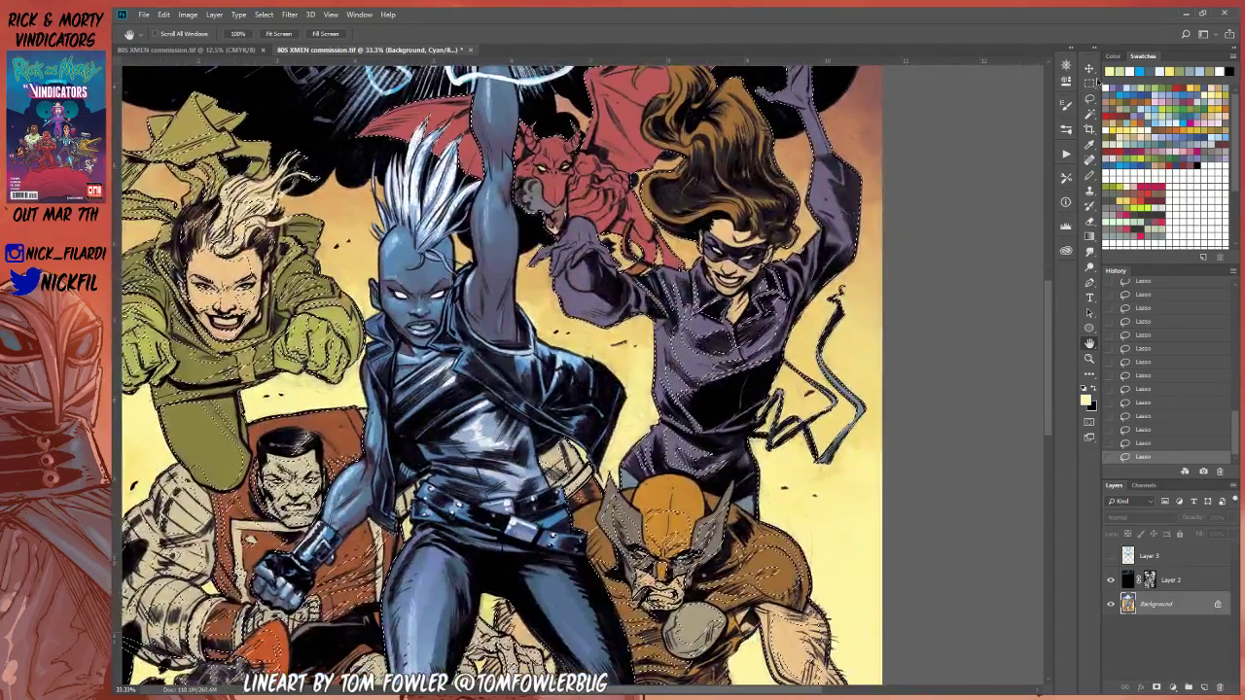
pyautogui.click(1090, 98)
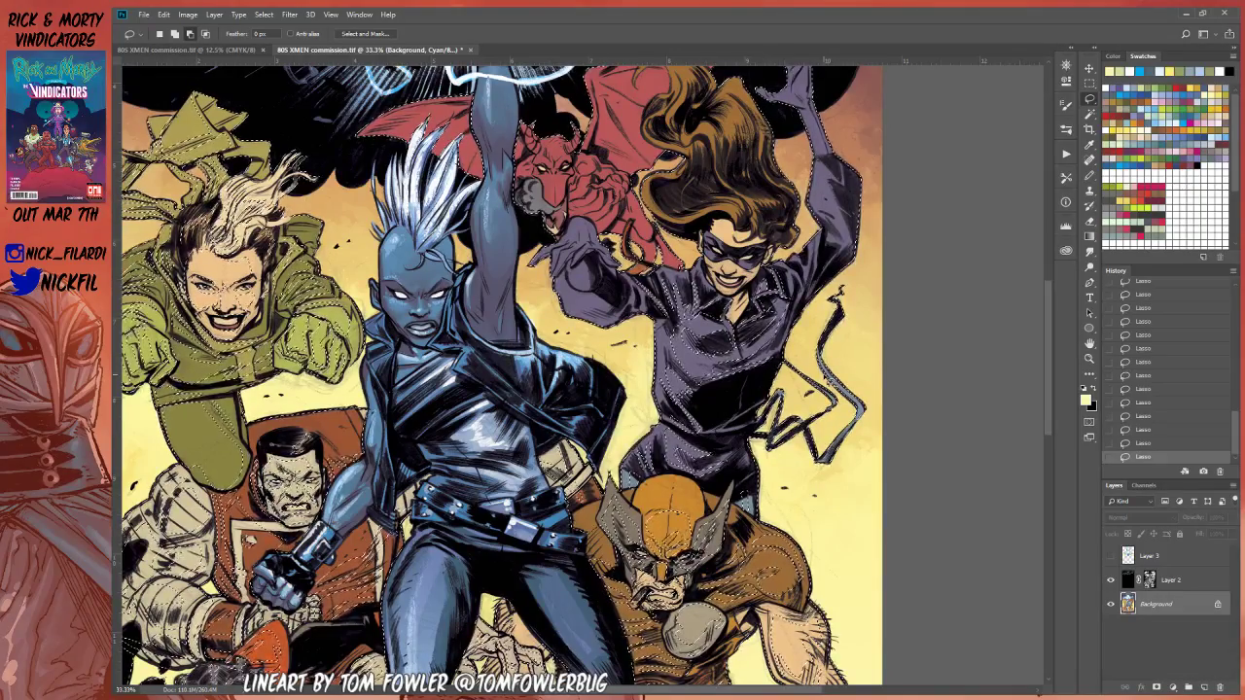
pyautogui.press('h')
pyautogui.moveTo(825, 367); pyautogui.dragTo(747, 523)
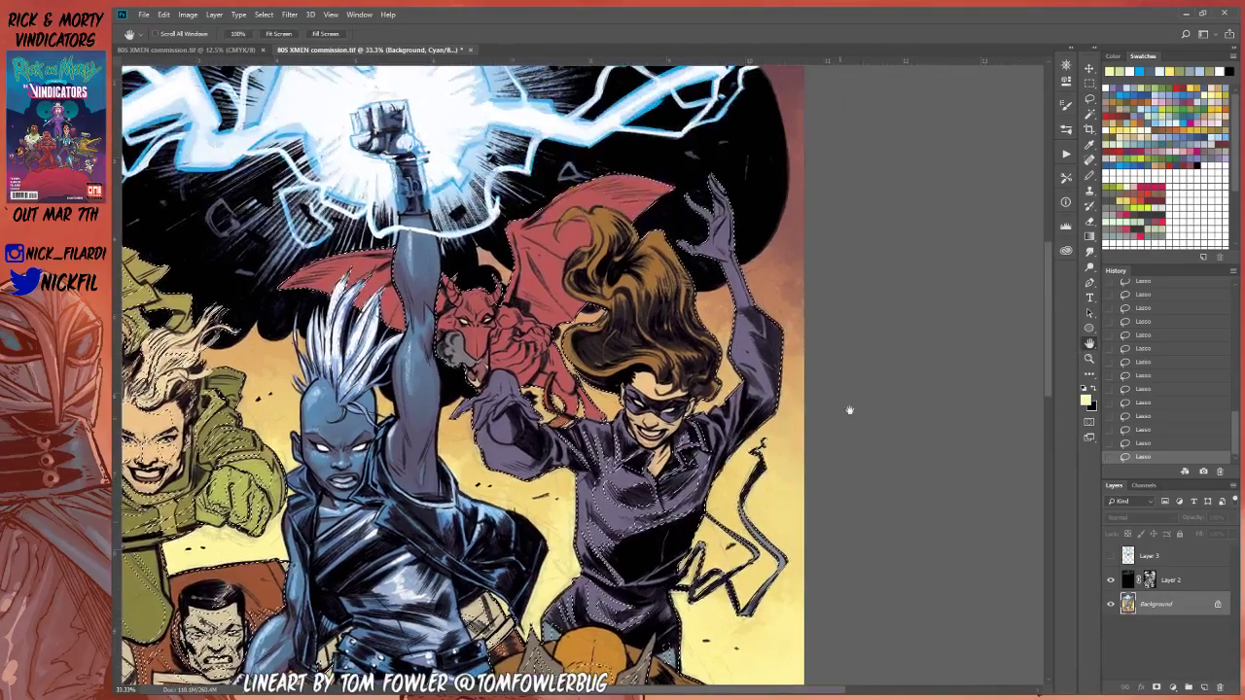
pyautogui.click(1089, 99)
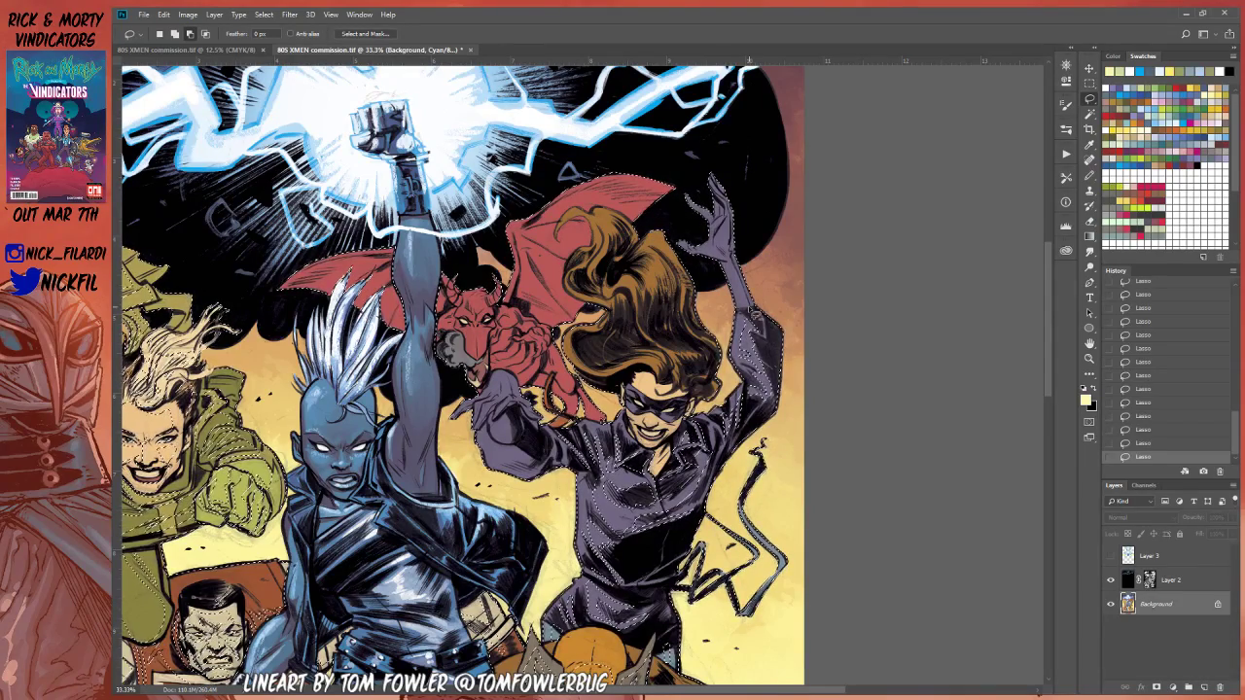
pyautogui.click(1090, 343)
pyautogui.moveTo(808, 437); pyautogui.dragTo(869, 483)
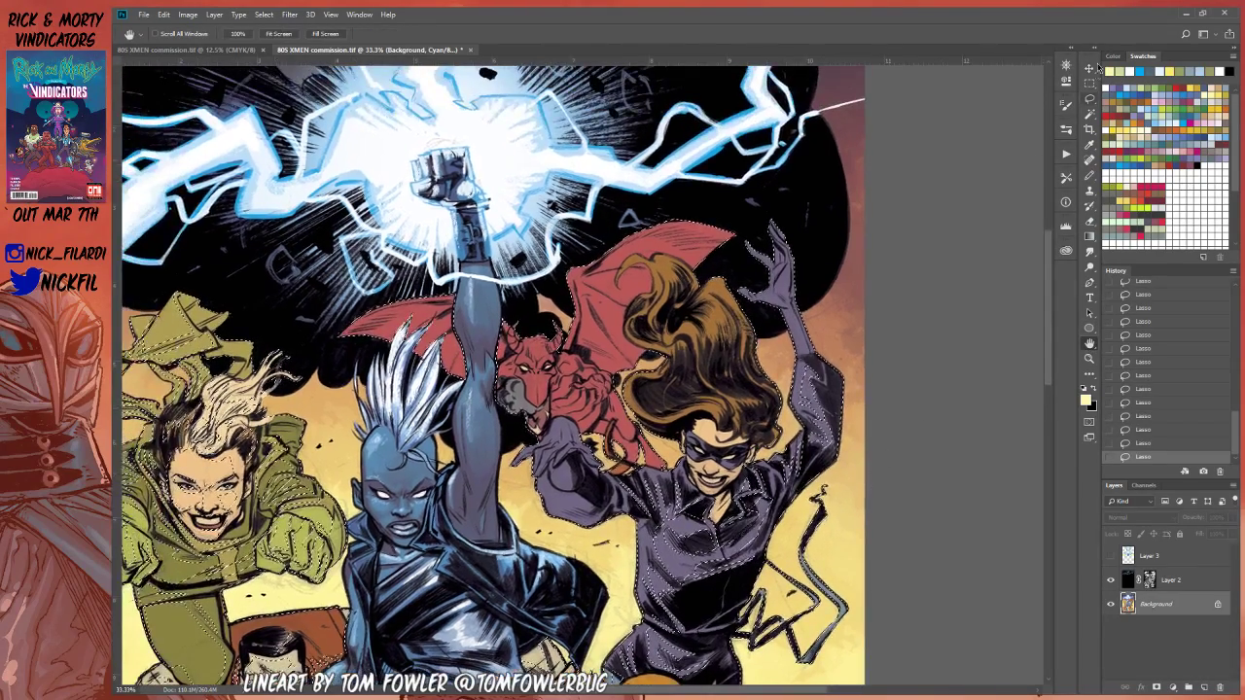
pyautogui.click(1090, 97)
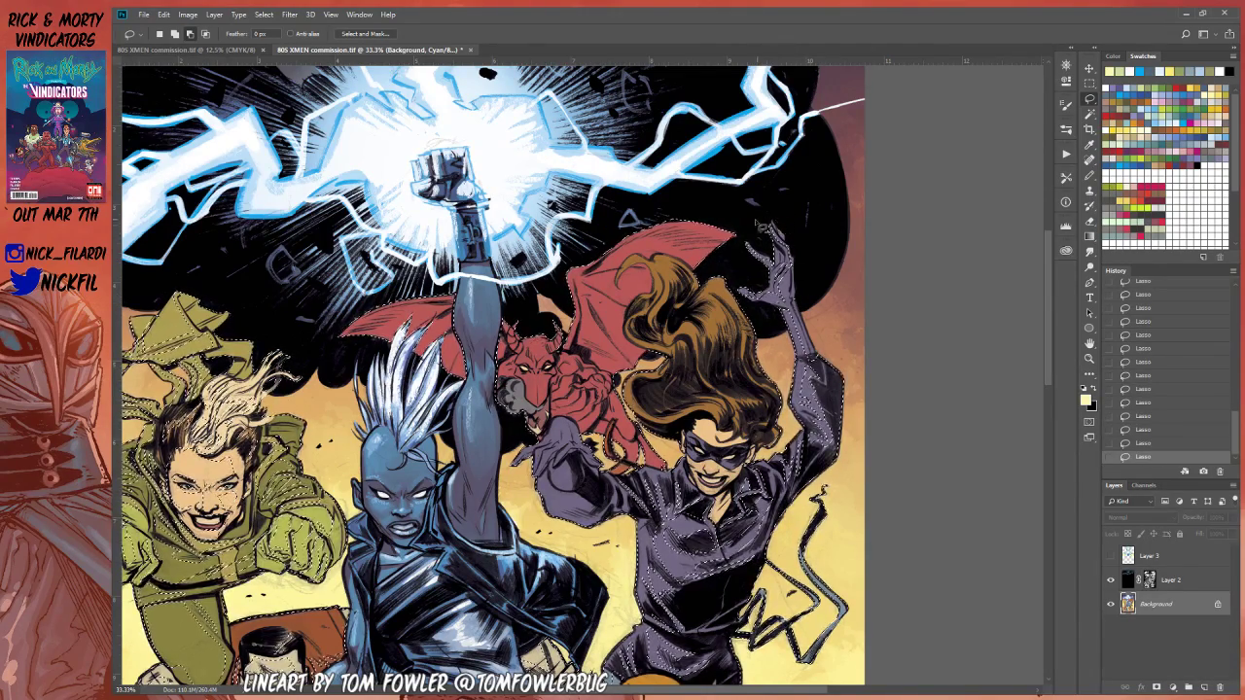
# Step: Add the masked woman's raised fingers to the selection and remove the black background around them with the Magic Wand
pyautogui.moveTo(761, 226); pyautogui.dragTo(754, 273)
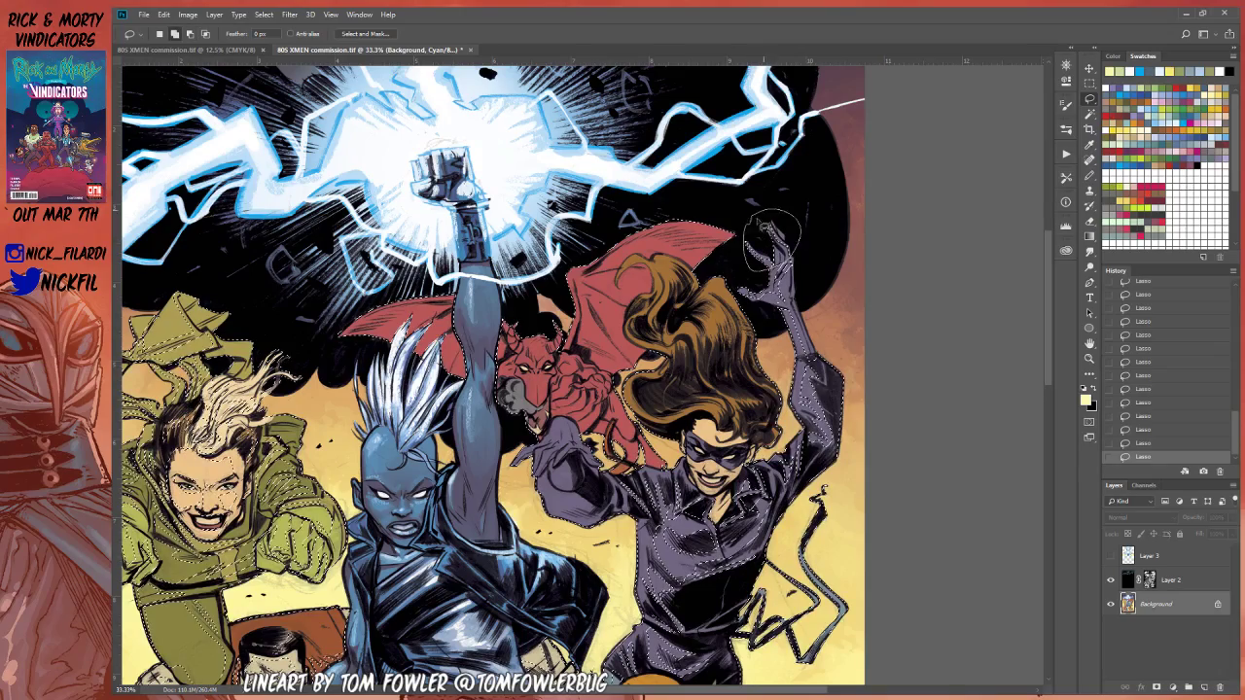
pyautogui.click(1089, 114)
pyautogui.click(445, 34)
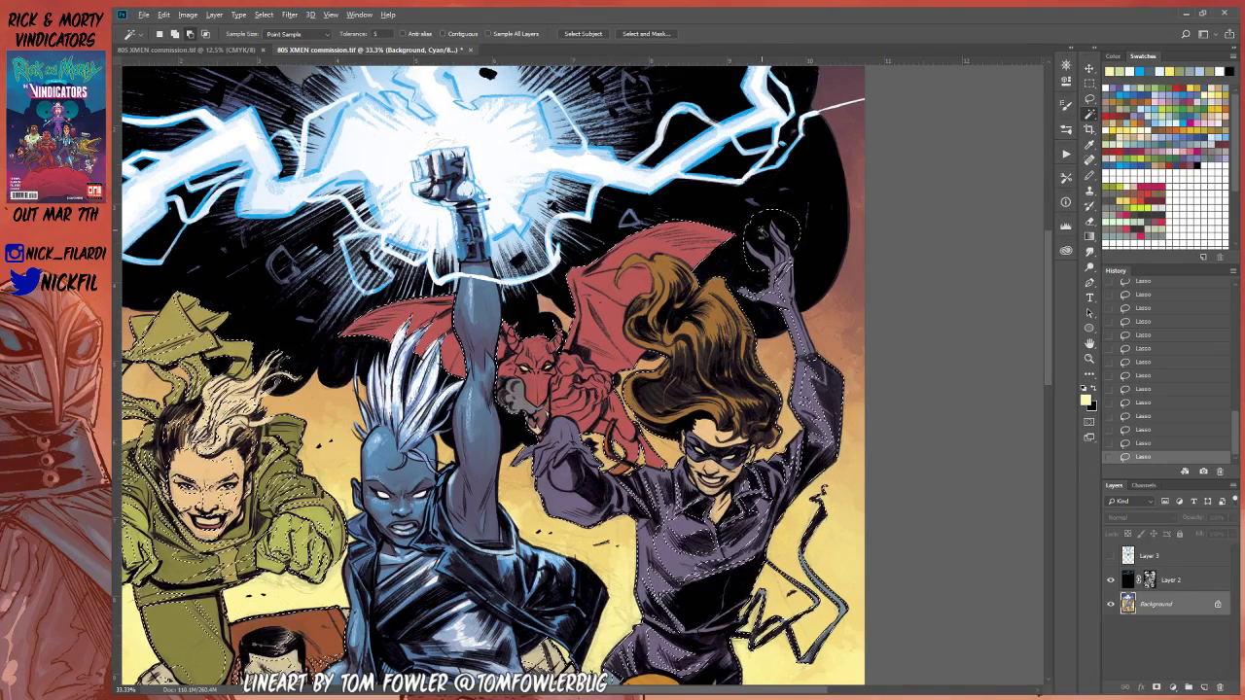
pyautogui.keyDown('shift'); pyautogui.click(292, 467); pyautogui.keyUp('shift')
pyautogui.click(1089, 100)
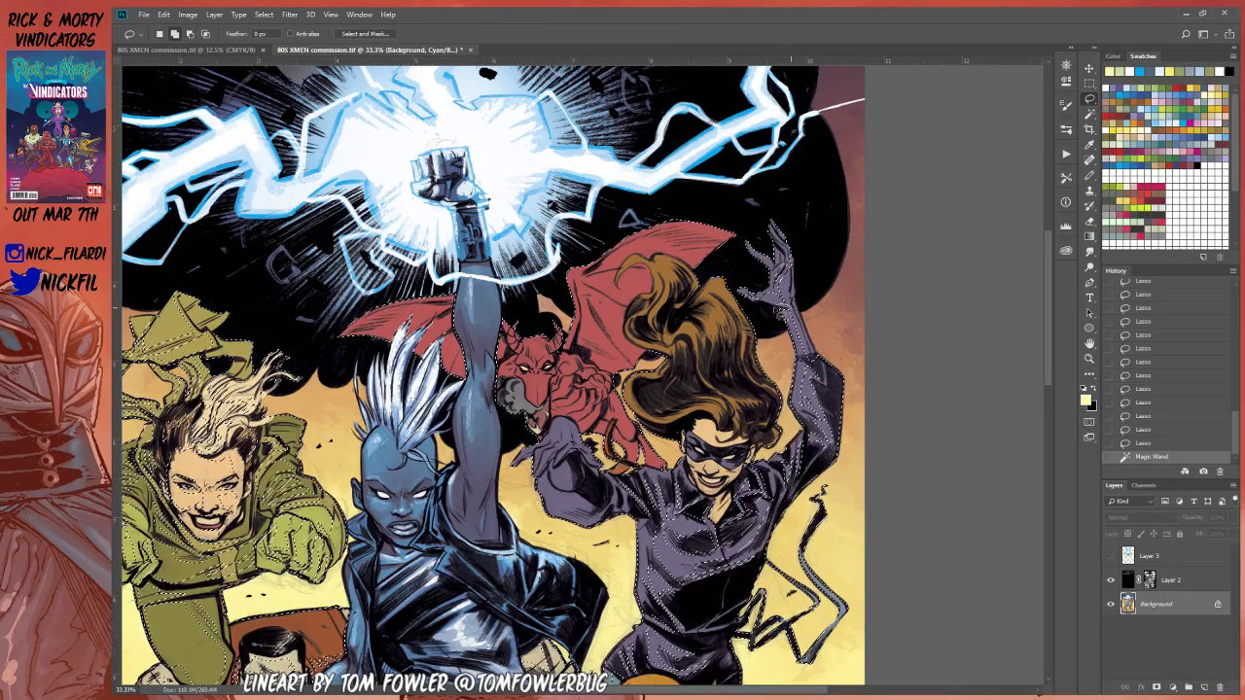
# Step: Subtract the shadow shapes on the masked woman's raised hand and forearm with the Lasso
pyautogui.moveTo(768, 228); pyautogui.dragTo(800, 289)
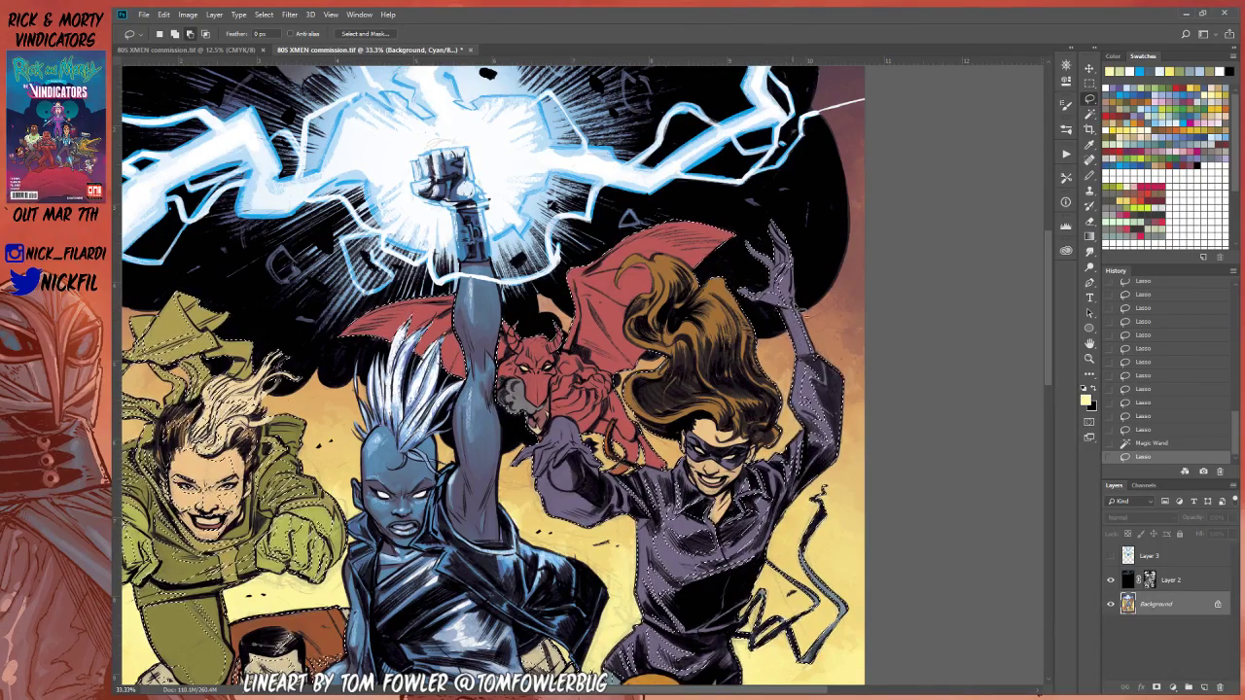
pyautogui.moveTo(823, 368); pyautogui.dragTo(818, 358)
pyautogui.moveTo(796, 292)
pyautogui.mouseDown()
pyautogui.moveTo(808, 208)
pyautogui.moveTo(803, 244)
pyautogui.moveTo(783, 255)
pyautogui.moveTo(792, 276)
pyautogui.mouseUp()
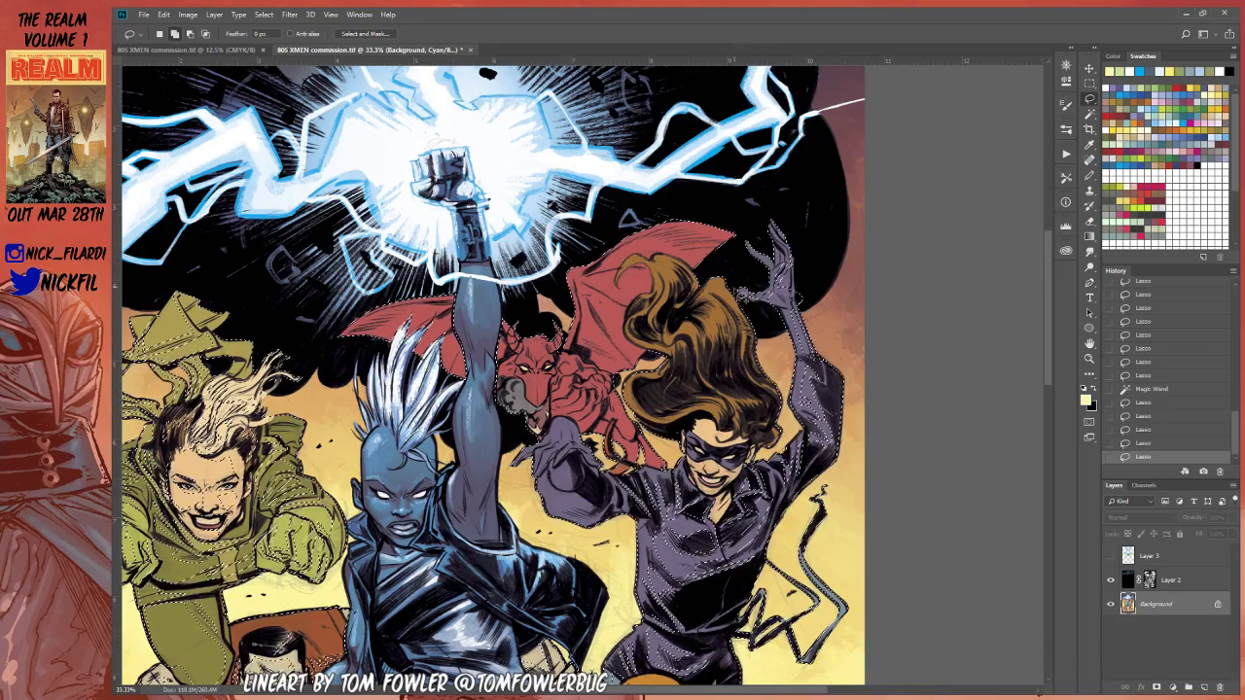
# Step: Reselect the masked woman's whole raised hand without the surrounding black, and lasso out the shadows along its wrist
pyautogui.moveTo(753, 240); pyautogui.dragTo(757, 243)
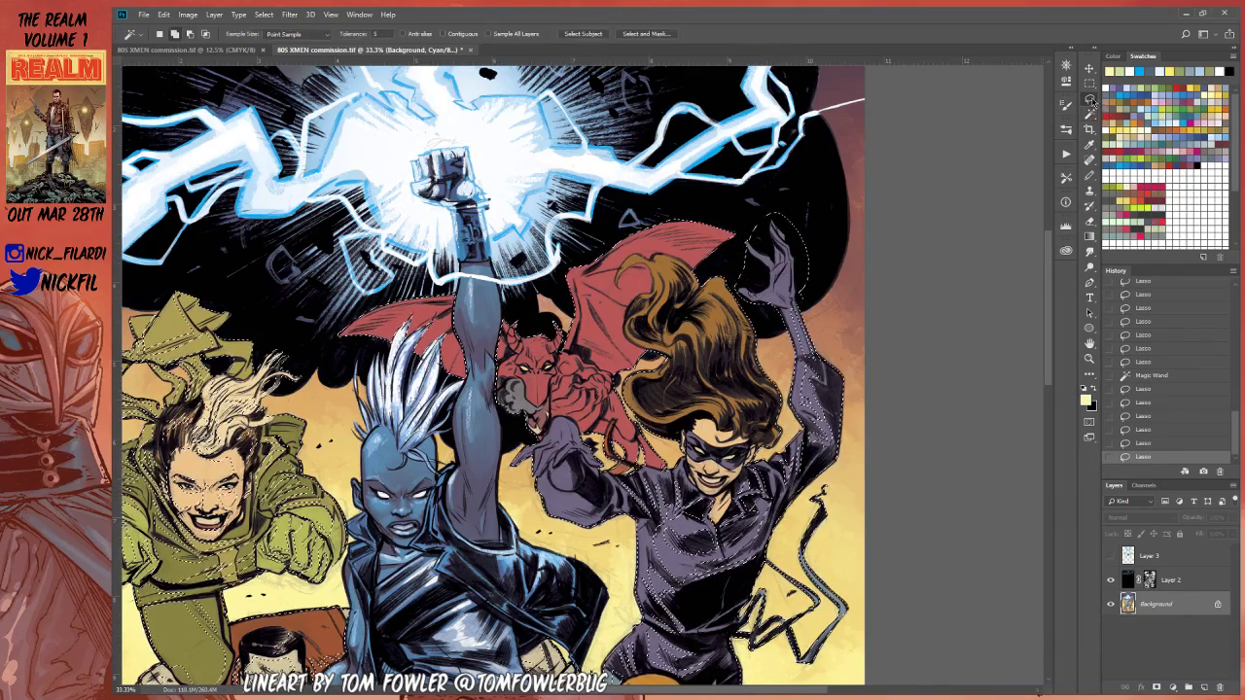
pyautogui.click(1091, 114)
pyautogui.keyDown('alt'); pyautogui.click(795, 253); pyautogui.keyUp('alt')
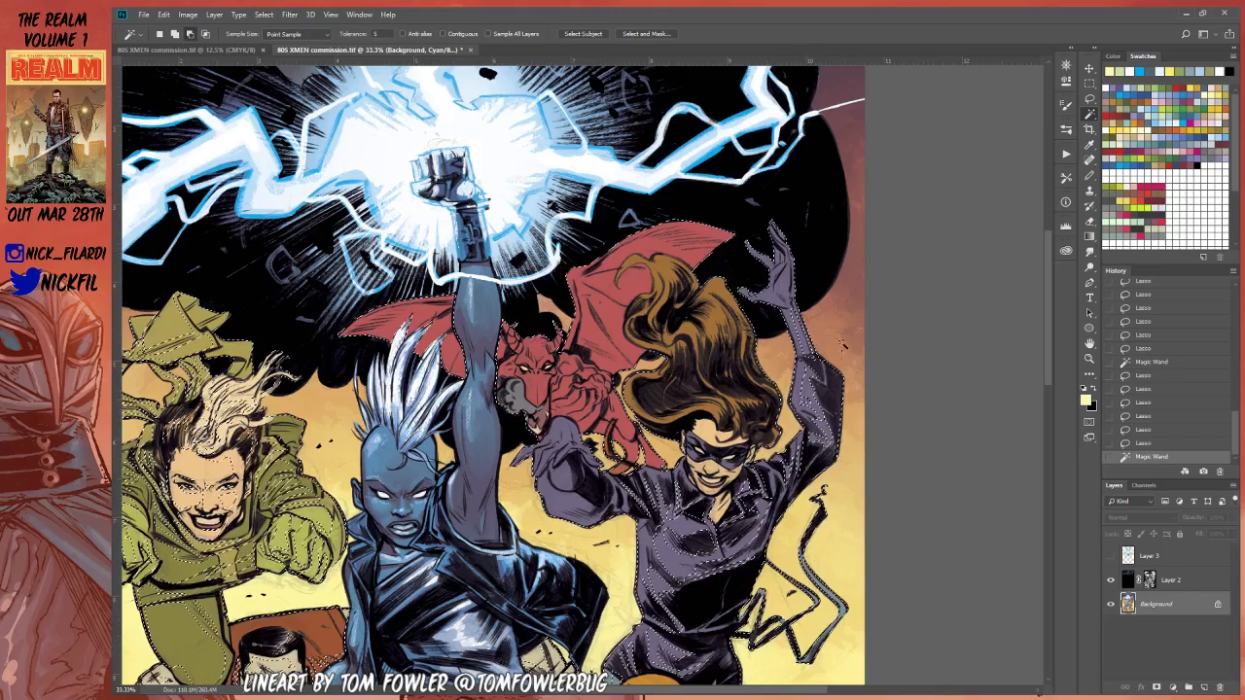
pyautogui.click(1090, 100)
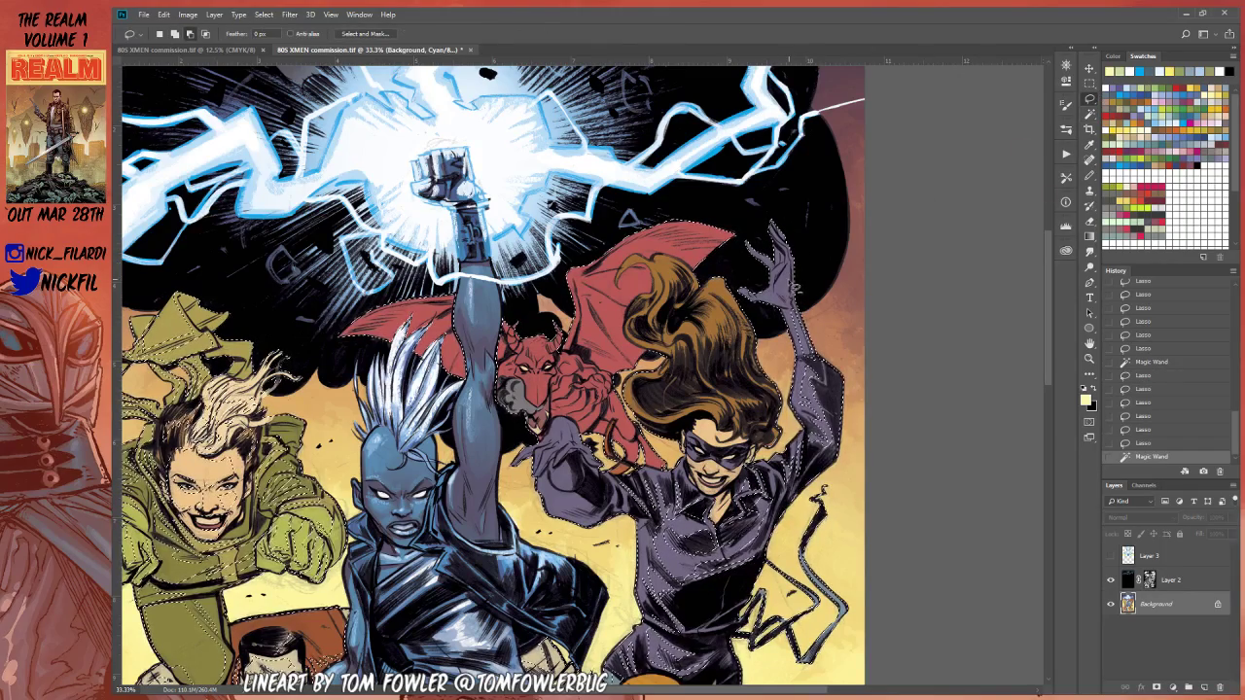
pyautogui.moveTo(799, 291); pyautogui.dragTo(811, 313)
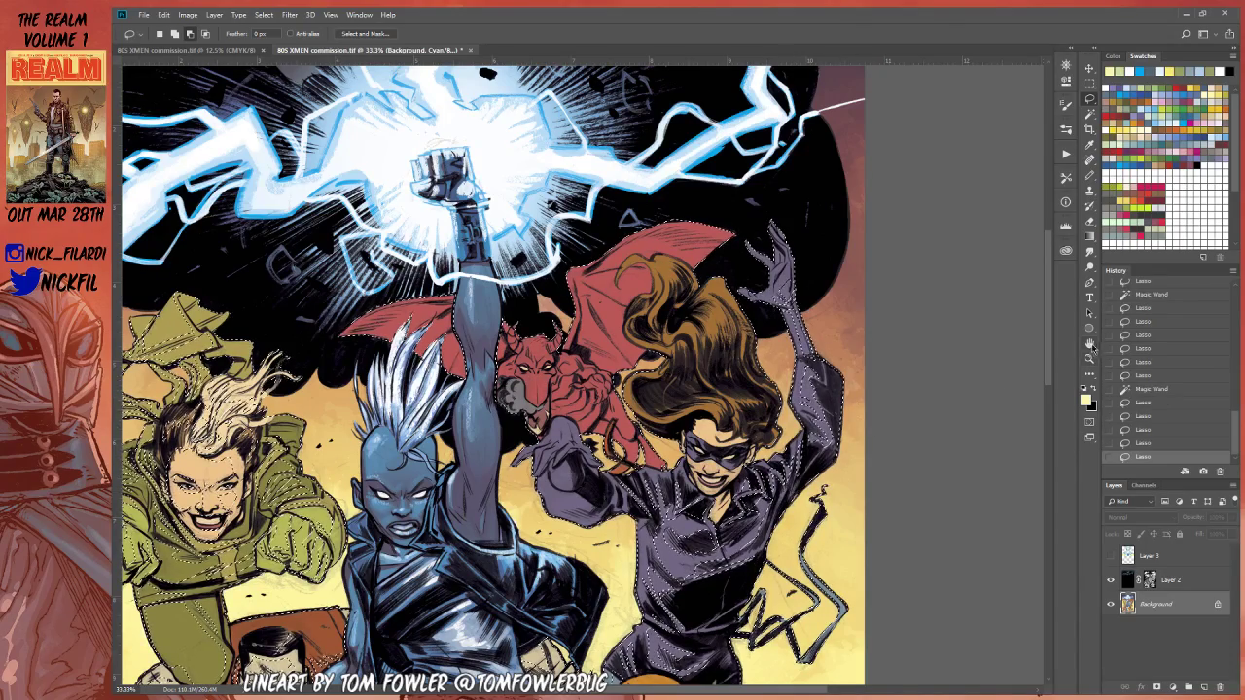
# Step: Lasso the shadow shapes on the masked woman's lowered hand and sleeve out of the lighting selection
pyautogui.click(1089, 343)
pyautogui.moveTo(682, 466)
pyautogui.mouseDown()
pyautogui.moveTo(691, 473)
pyautogui.moveTo(637, 506)
pyautogui.moveTo(632, 494)
pyautogui.mouseUp()
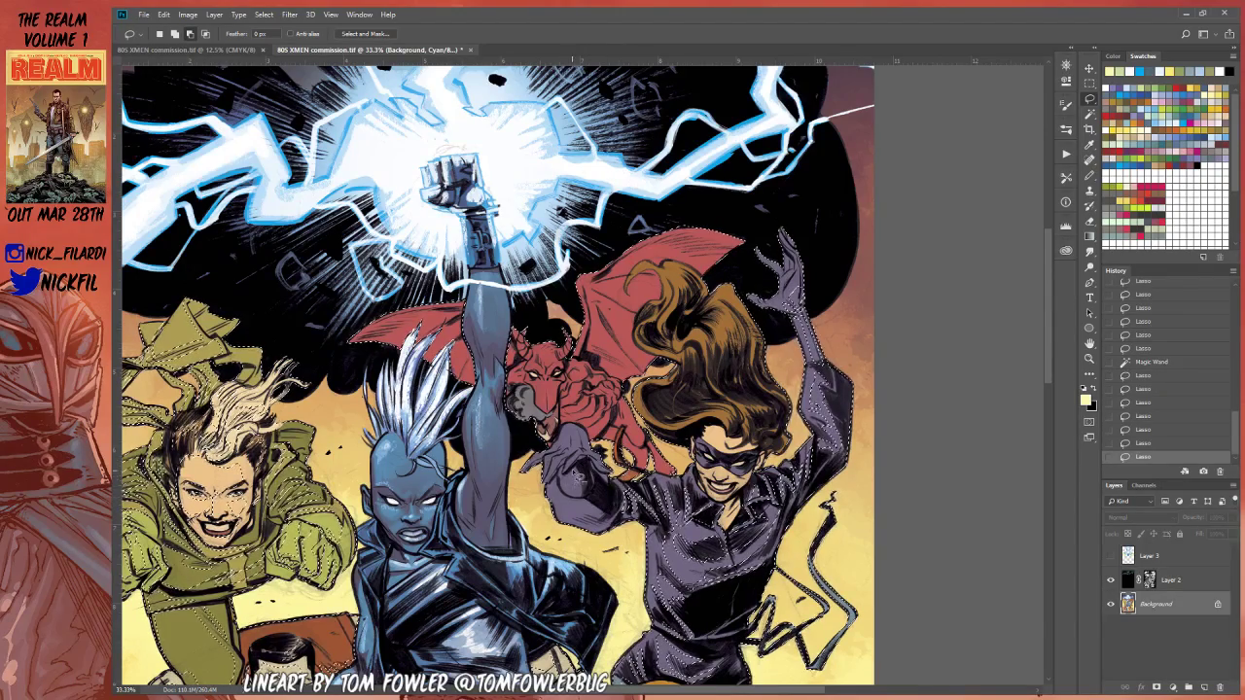
pyautogui.moveTo(586, 498)
pyautogui.mouseDown()
pyautogui.moveTo(599, 507)
pyautogui.moveTo(584, 496)
pyautogui.moveTo(596, 461)
pyautogui.mouseUp()
pyautogui.moveTo(208, 381)
pyautogui.mouseDown()
pyautogui.moveTo(196, 404)
pyautogui.moveTo(216, 449)
pyautogui.mouseUp()
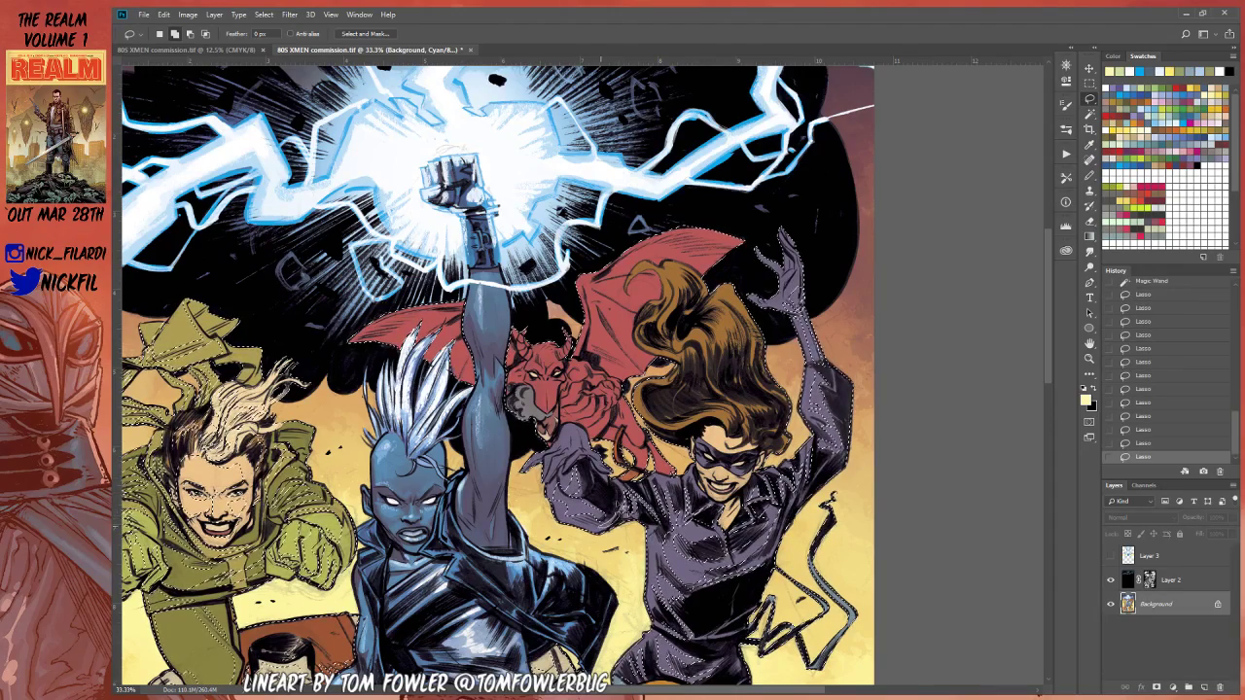
pyautogui.moveTo(600, 526); pyautogui.dragTo(615, 509)
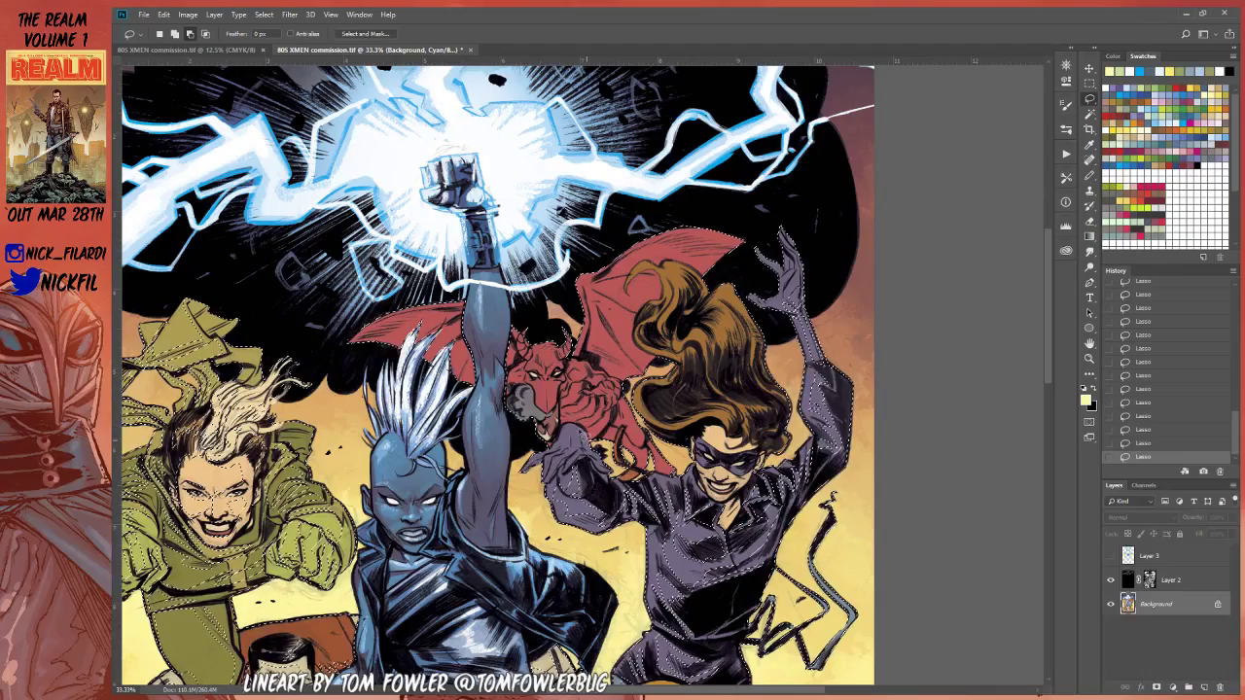
pyautogui.moveTo(587, 449); pyautogui.dragTo(581, 437)
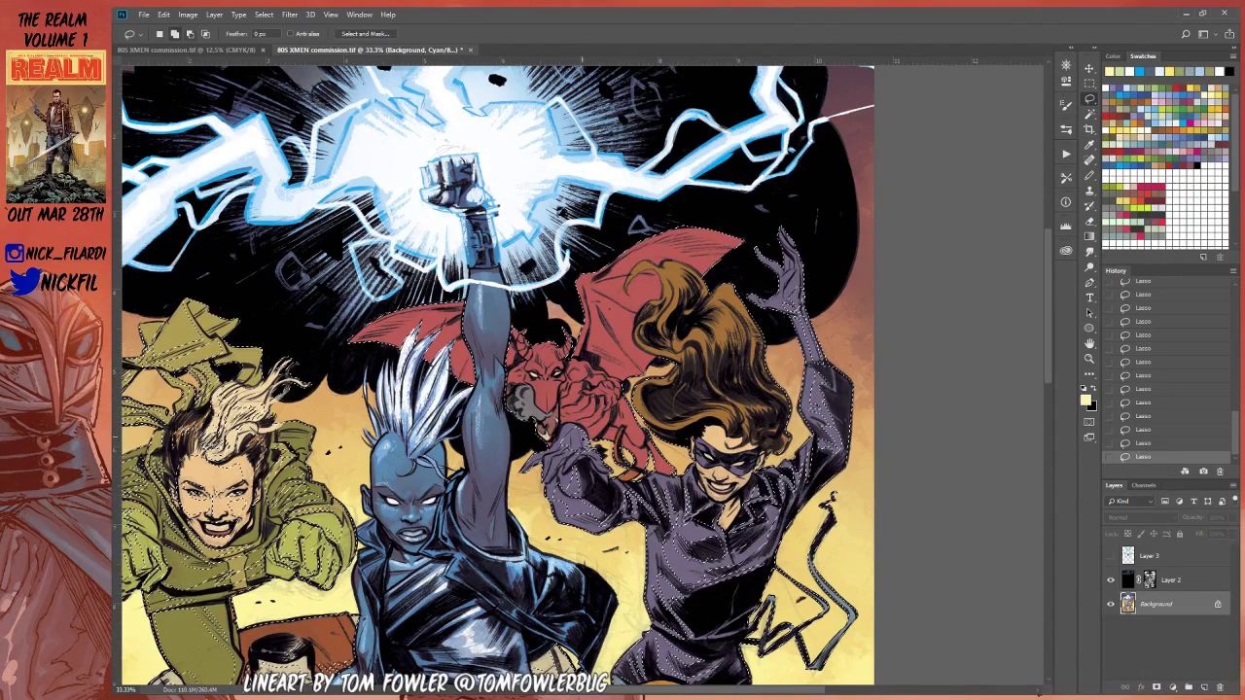
pyautogui.press('alt')
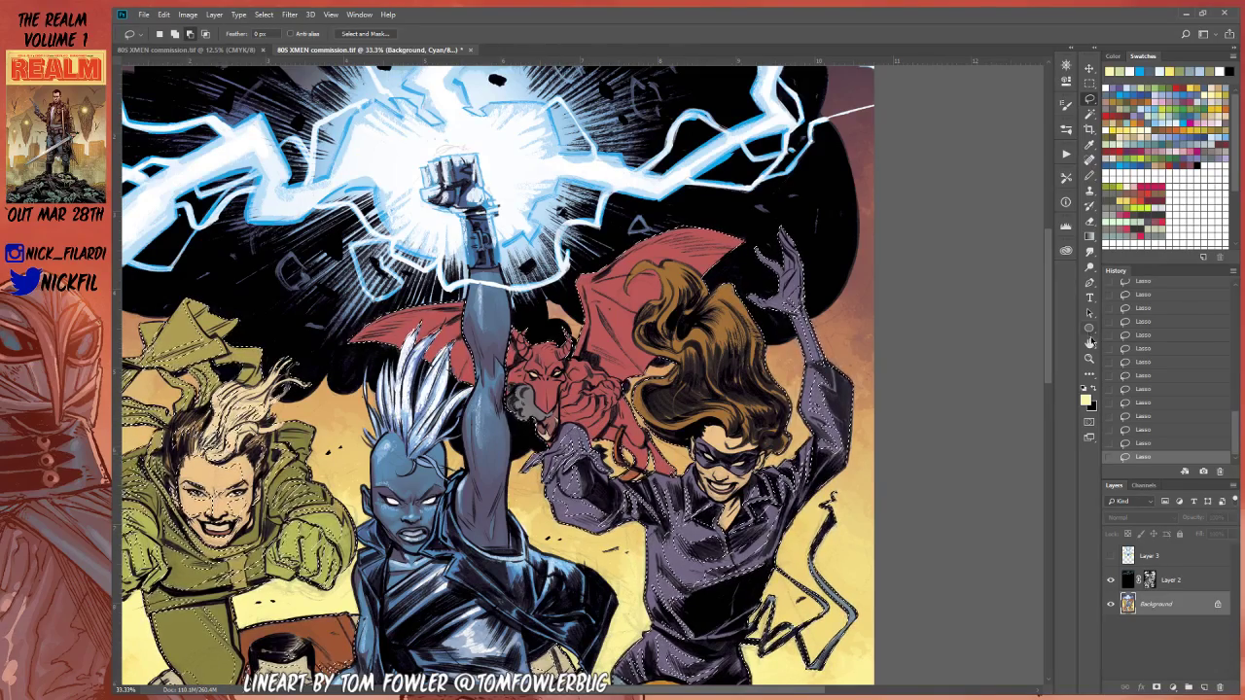
# Step: Subtract the shadowed locks of the masked woman's brown hair from the lighting selection with the Lasso
pyautogui.press('h')
pyautogui.moveTo(888, 421); pyautogui.dragTo(820, 450)
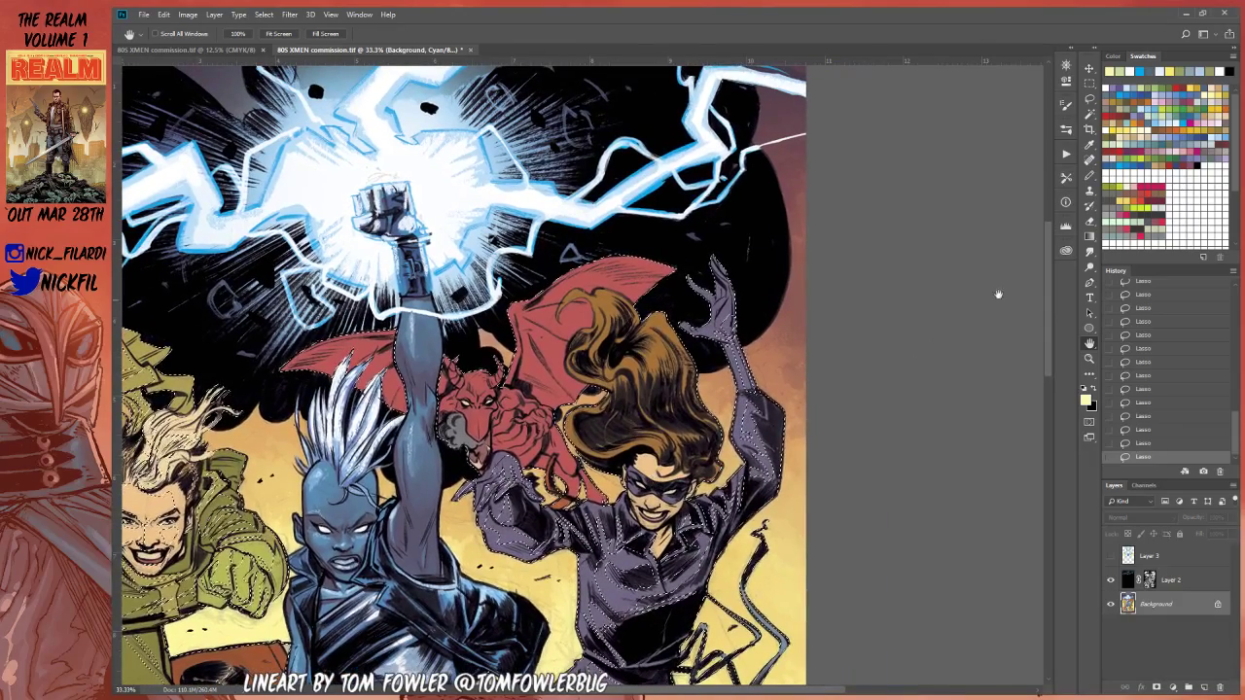
pyautogui.click(1090, 99)
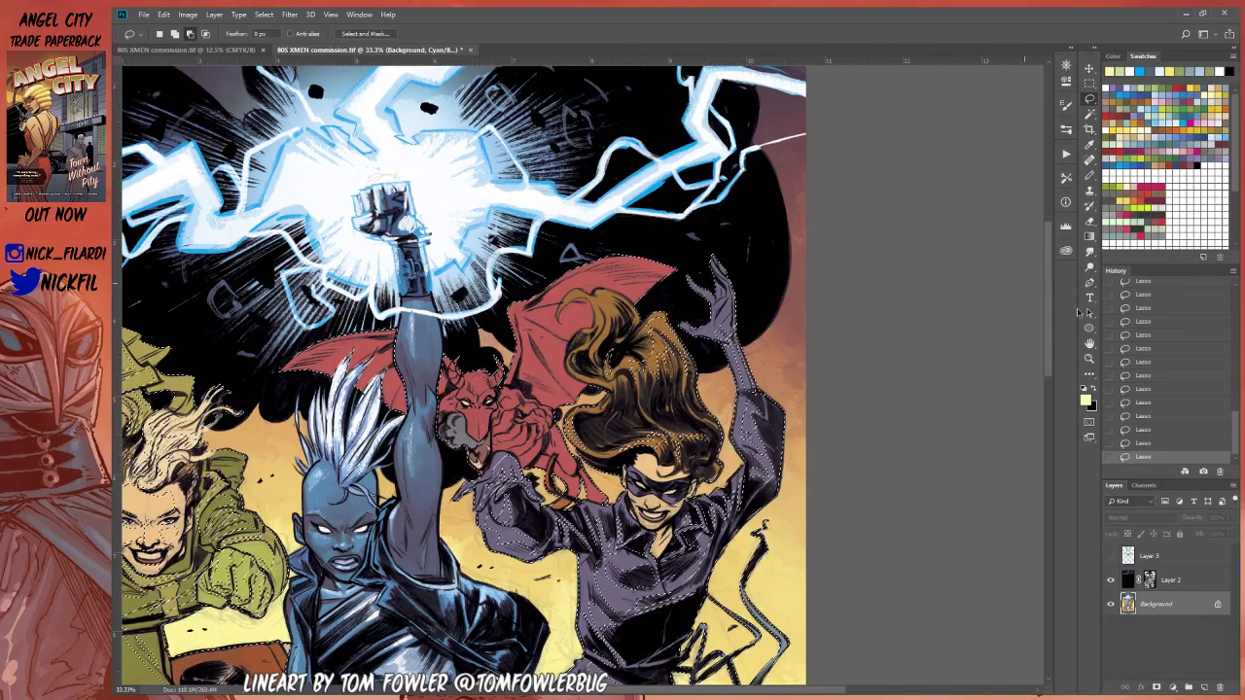
pyautogui.click(1090, 344)
pyautogui.moveTo(939, 247); pyautogui.dragTo(945, 280)
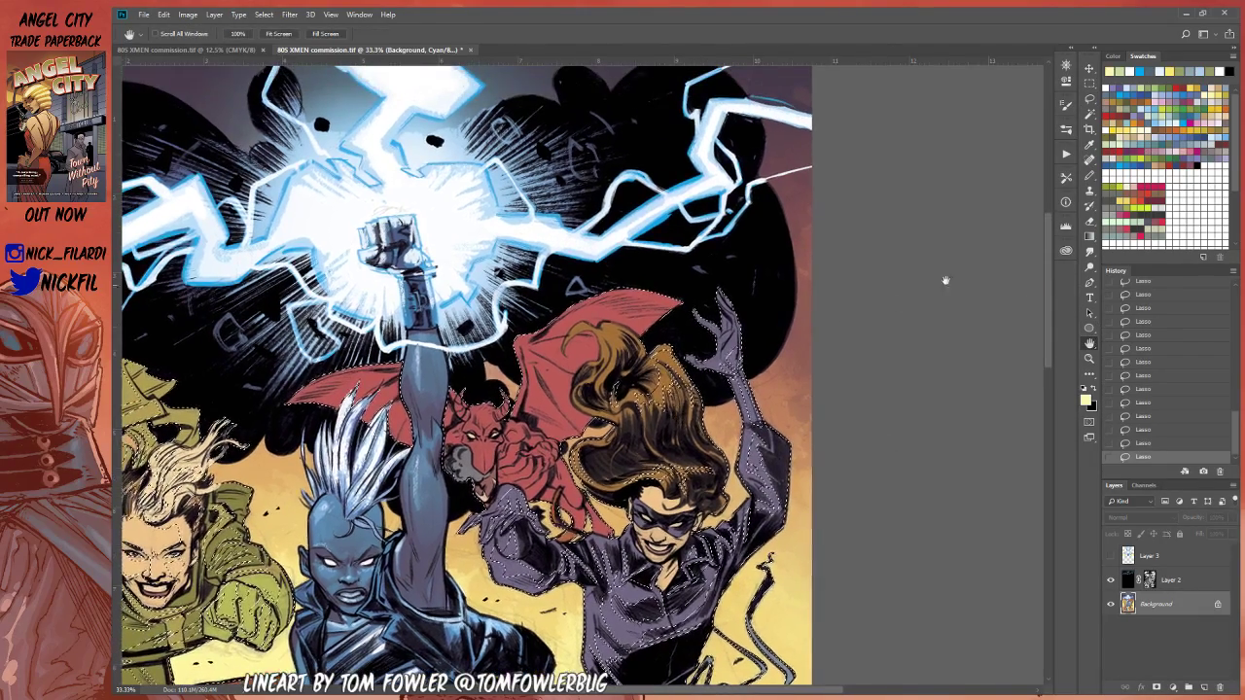
pyautogui.click(1090, 99)
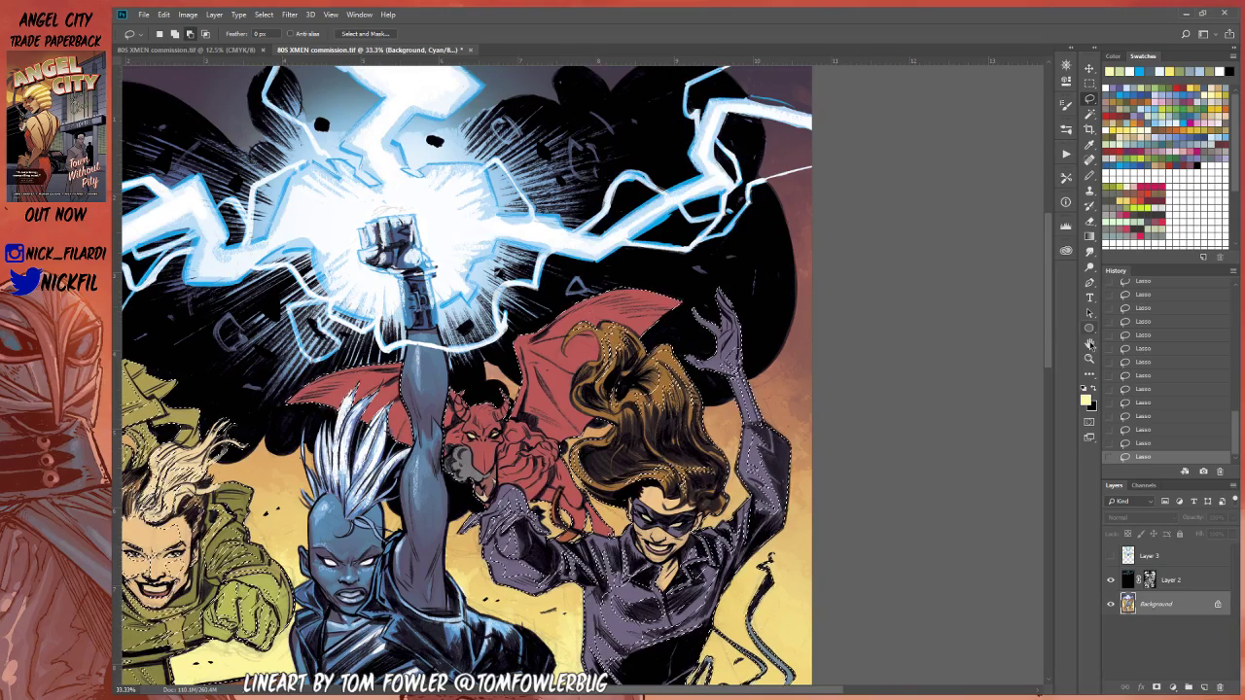
# Step: Refine the selection around the masked woman's face, mask and lower hair by lassoing their shadow shapes
pyautogui.click(1089, 343)
pyautogui.moveTo(867, 458); pyautogui.dragTo(907, 310)
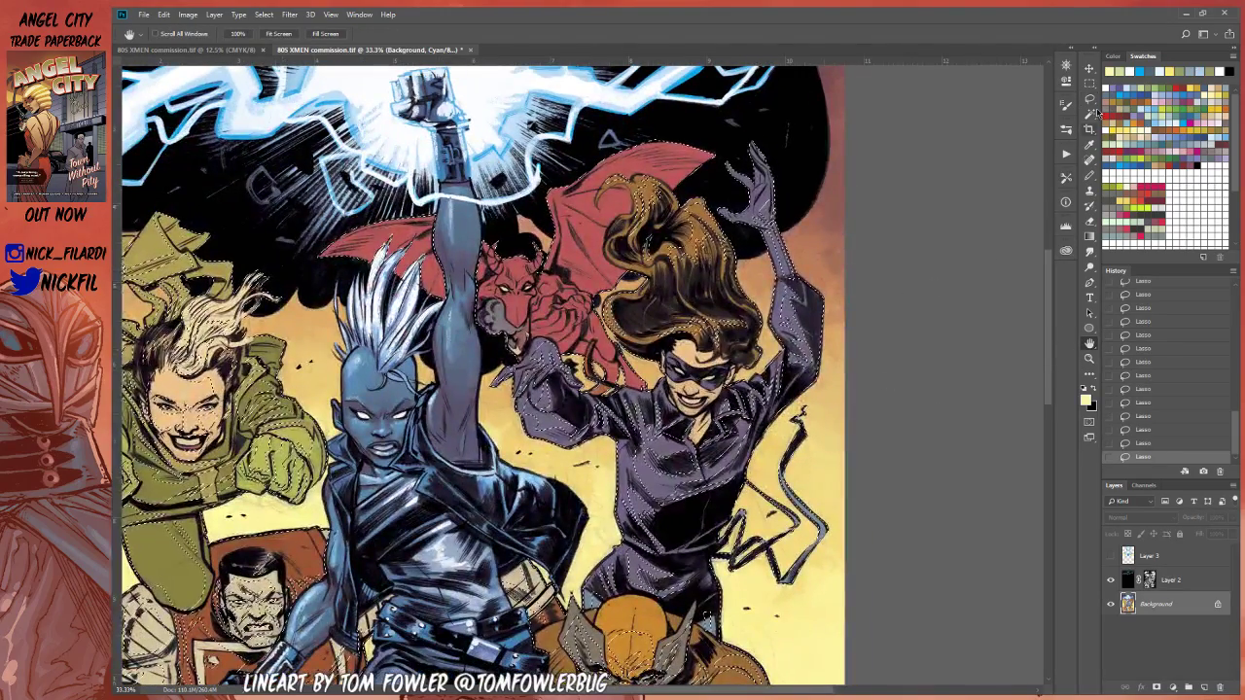
pyautogui.press('l')
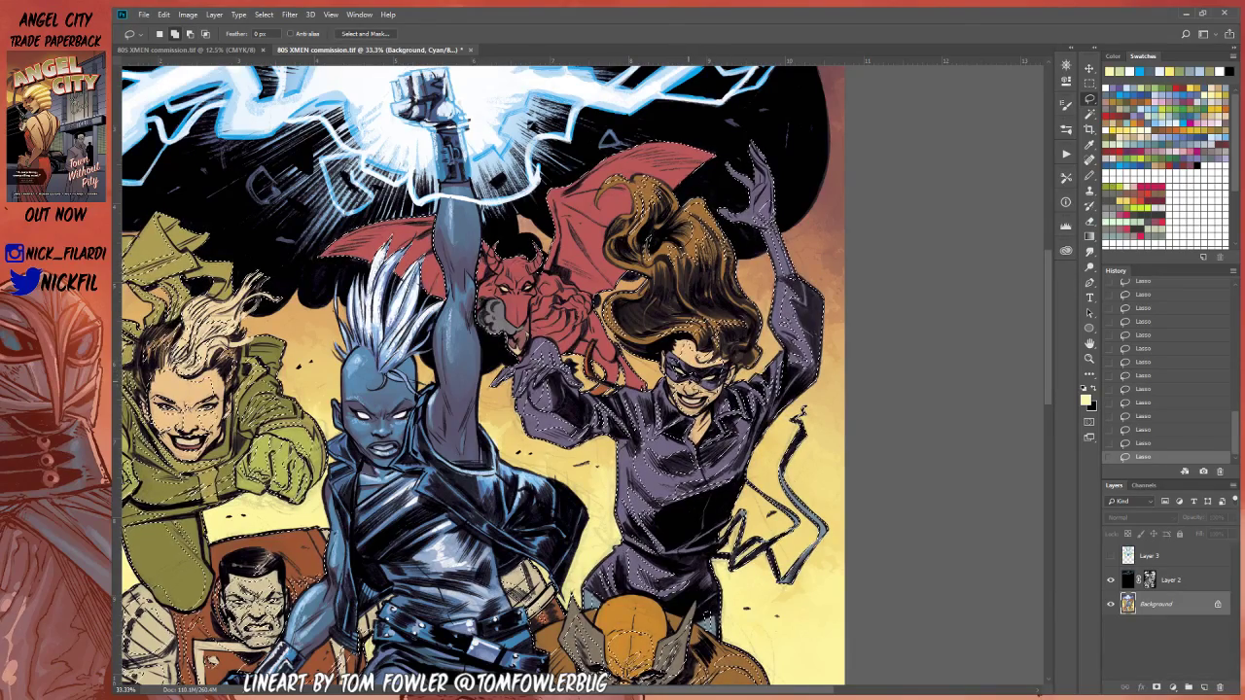
pyautogui.press('alt')
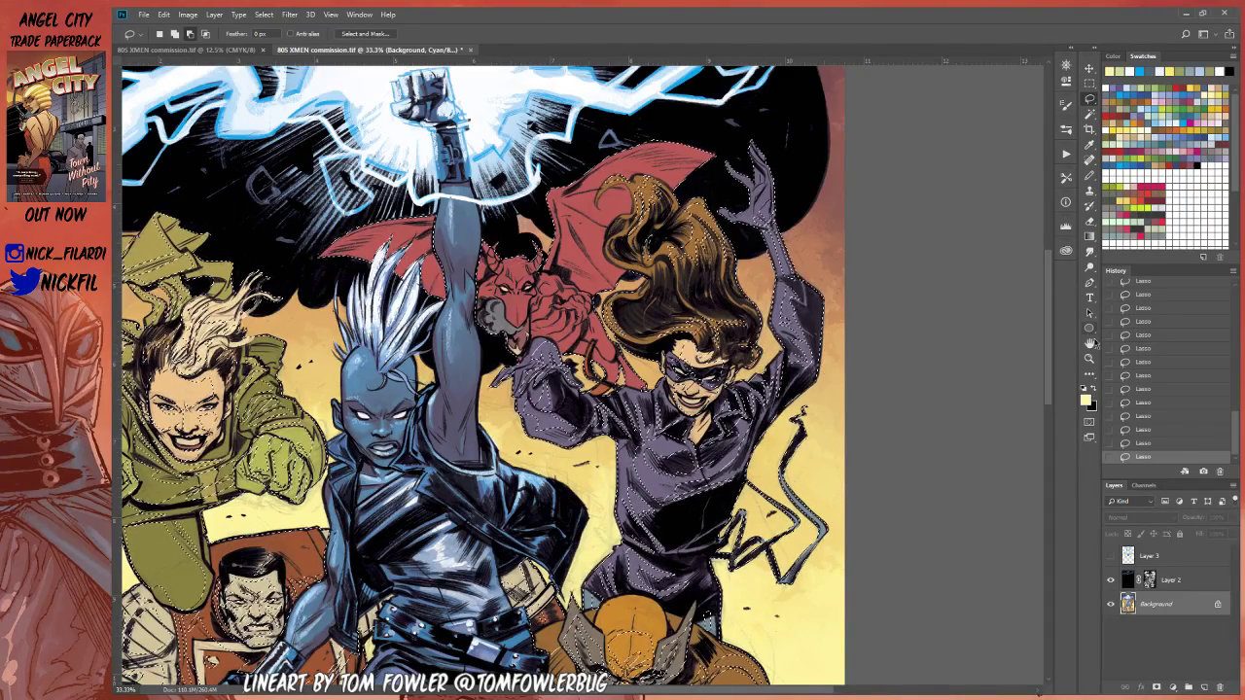
# Step: Lasso the shadow shapes on the red dragon's head and body out of the lighting selection
pyautogui.click(1089, 343)
pyautogui.moveTo(719, 351); pyautogui.dragTo(736, 493)
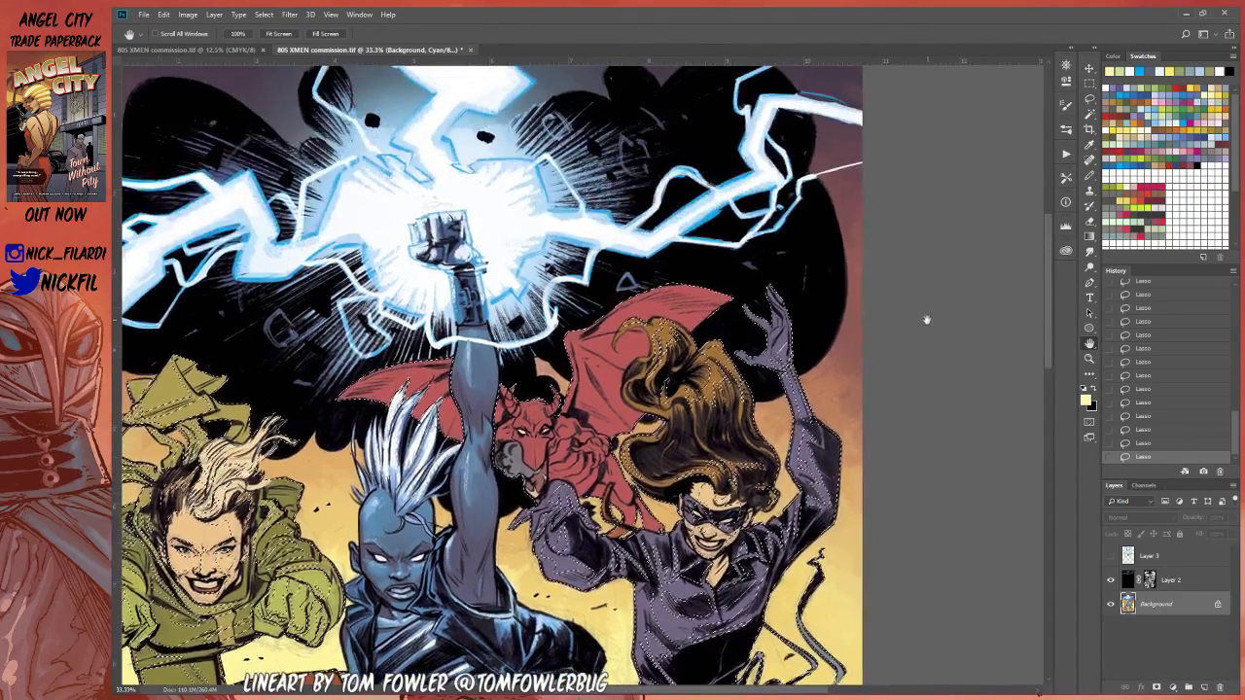
pyautogui.click(1089, 99)
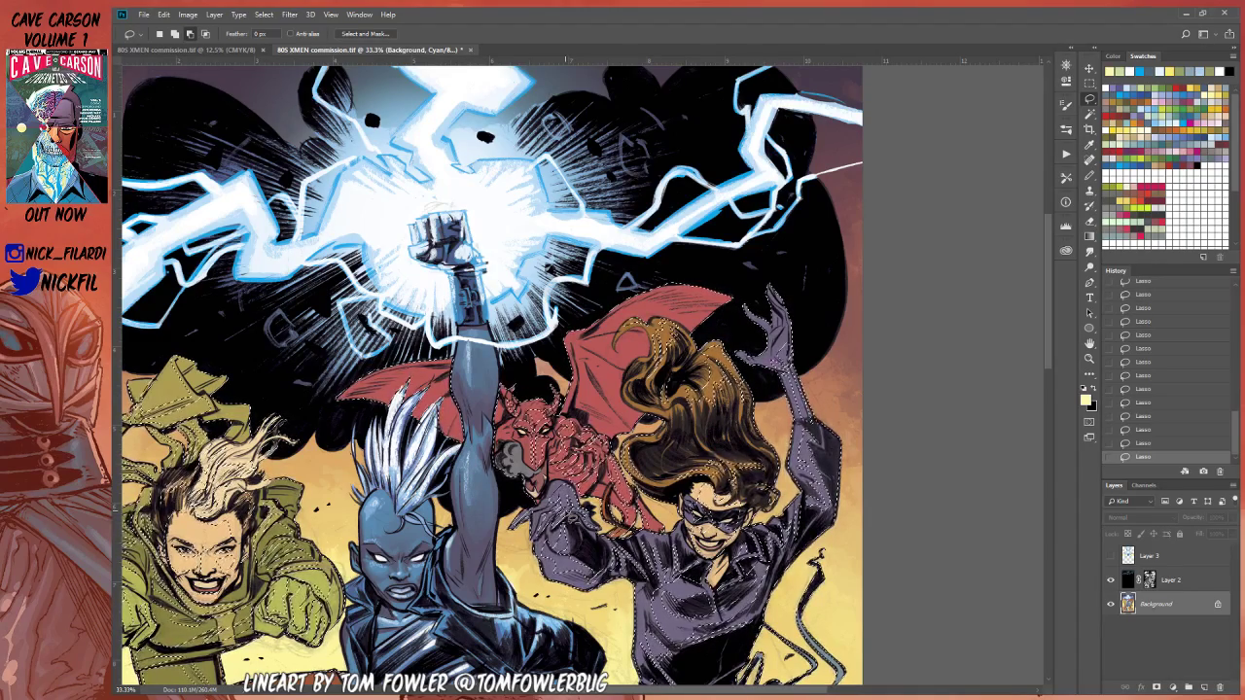
# Step: Subtract the shadow shapes on the red dragon's wings with the Lasso
pyautogui.click(1085, 346)
pyautogui.moveTo(570, 339); pyautogui.dragTo(605, 368)
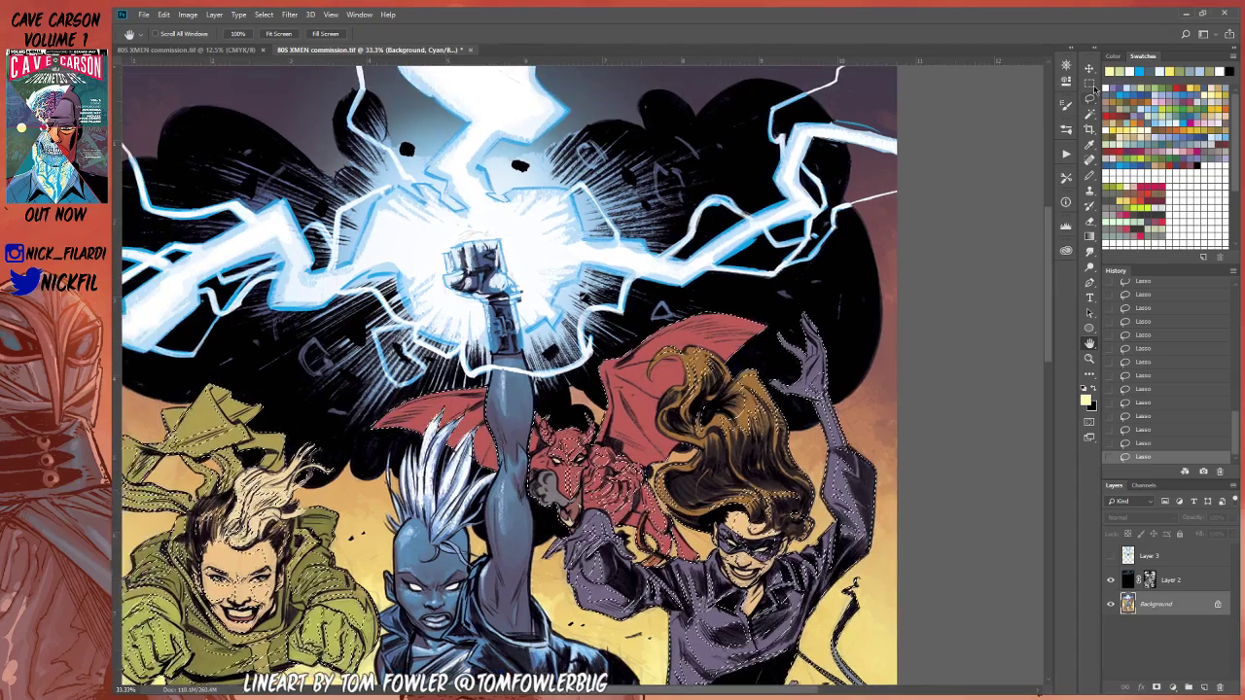
pyautogui.click(1090, 98)
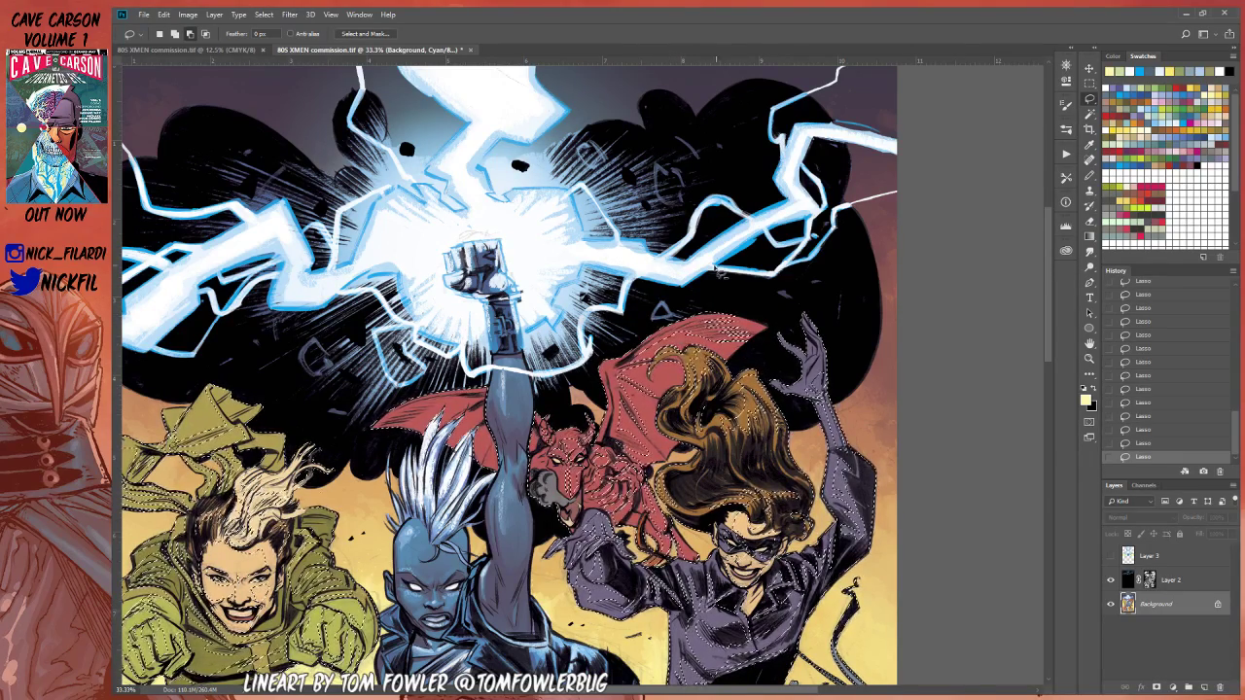
pyautogui.moveTo(635, 364); pyautogui.dragTo(628, 389)
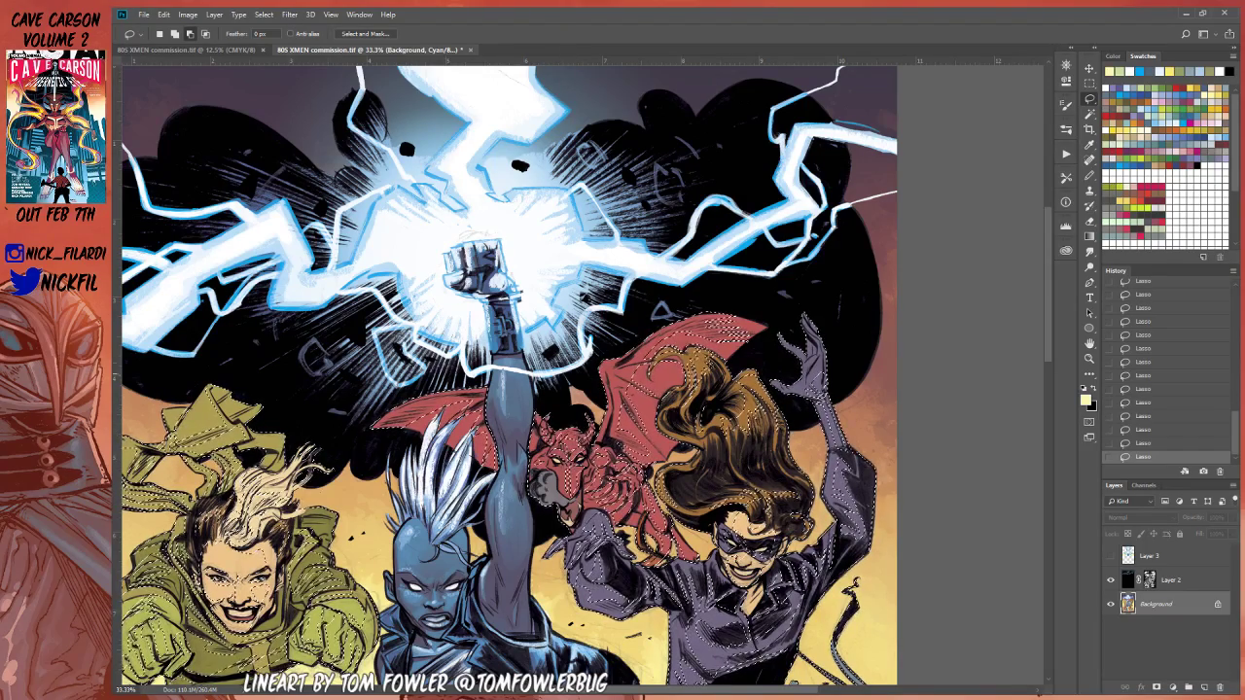
# Step: Review the shadow selections on the dragon, the masked woman and the neighbouring figures at 25% zoom
pyautogui.click(1089, 343)
pyautogui.moveTo(950, 396); pyautogui.dragTo(925, 318)
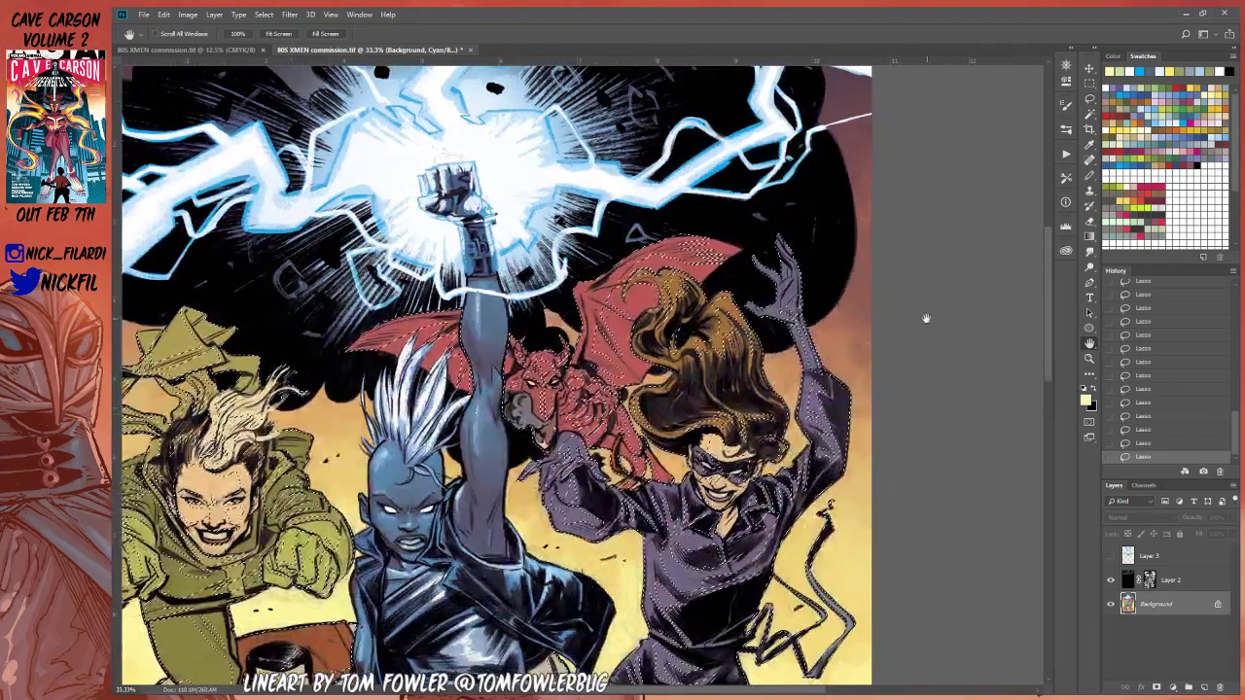
pyautogui.click(1089, 358)
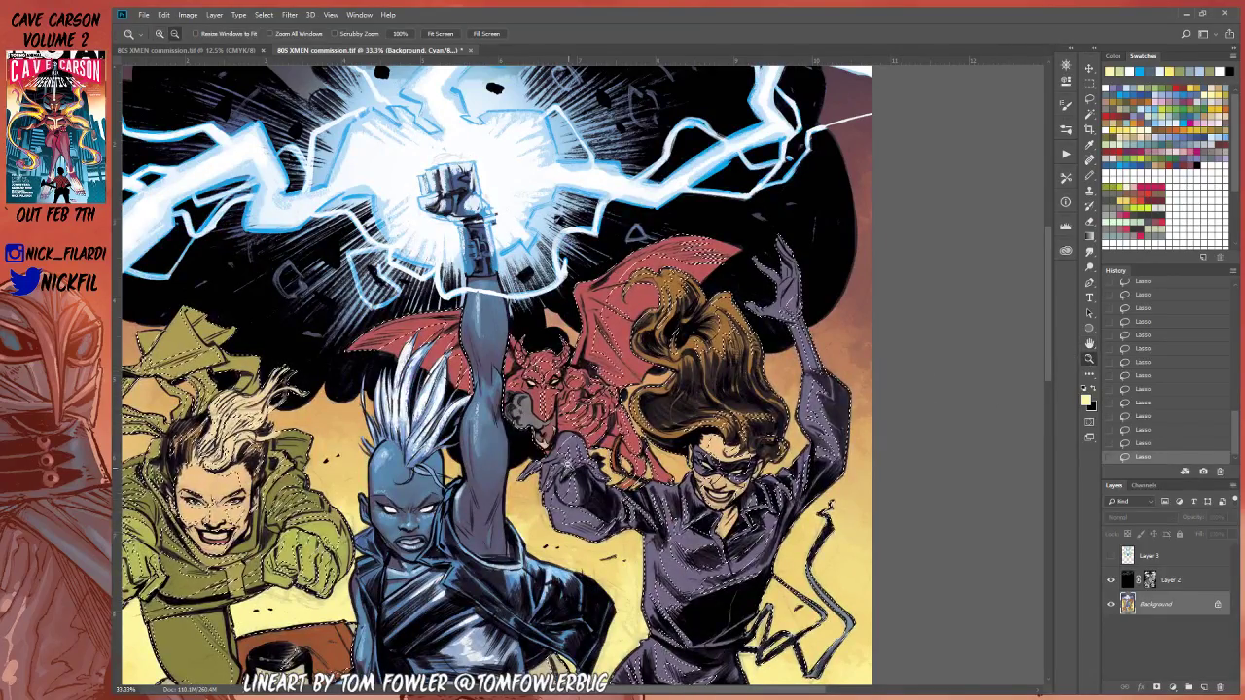
pyautogui.keyDown('alt'); pyautogui.click(577, 454); pyautogui.keyUp('alt')
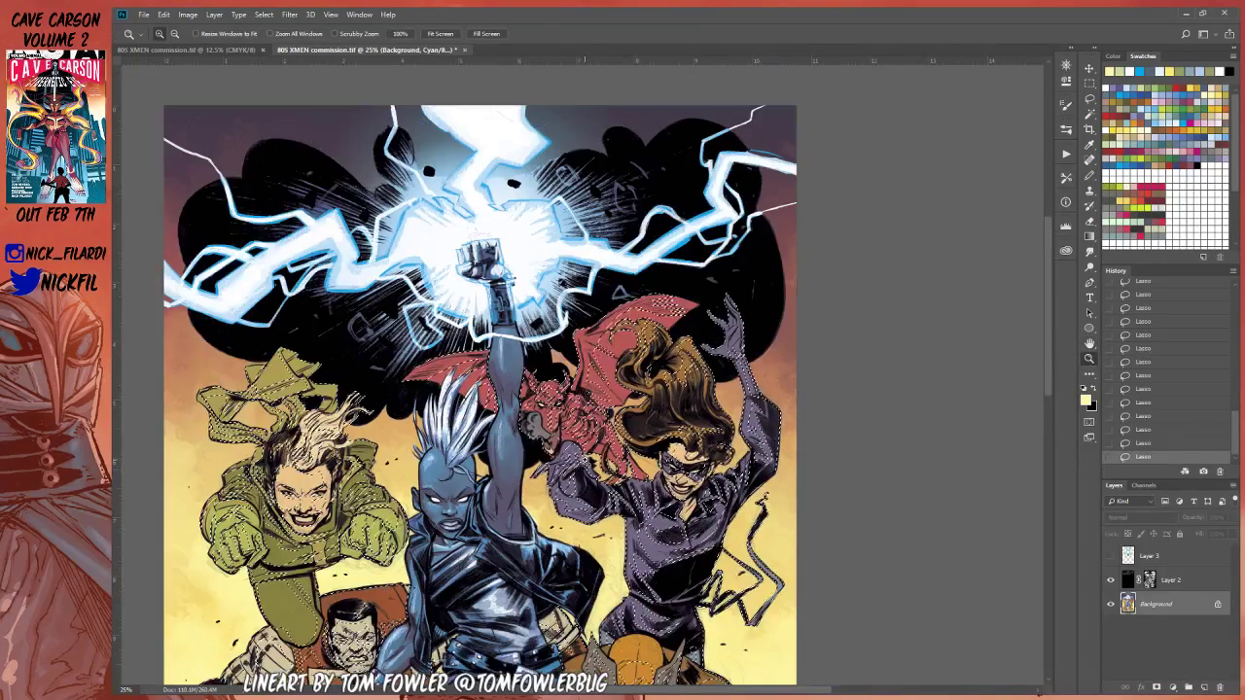
# Step: Choose a slate blue foreground colour for the supporting figures' shadows and hide the selection edges
pyautogui.click(1090, 342)
pyautogui.moveTo(795, 538); pyautogui.dragTo(791, 295)
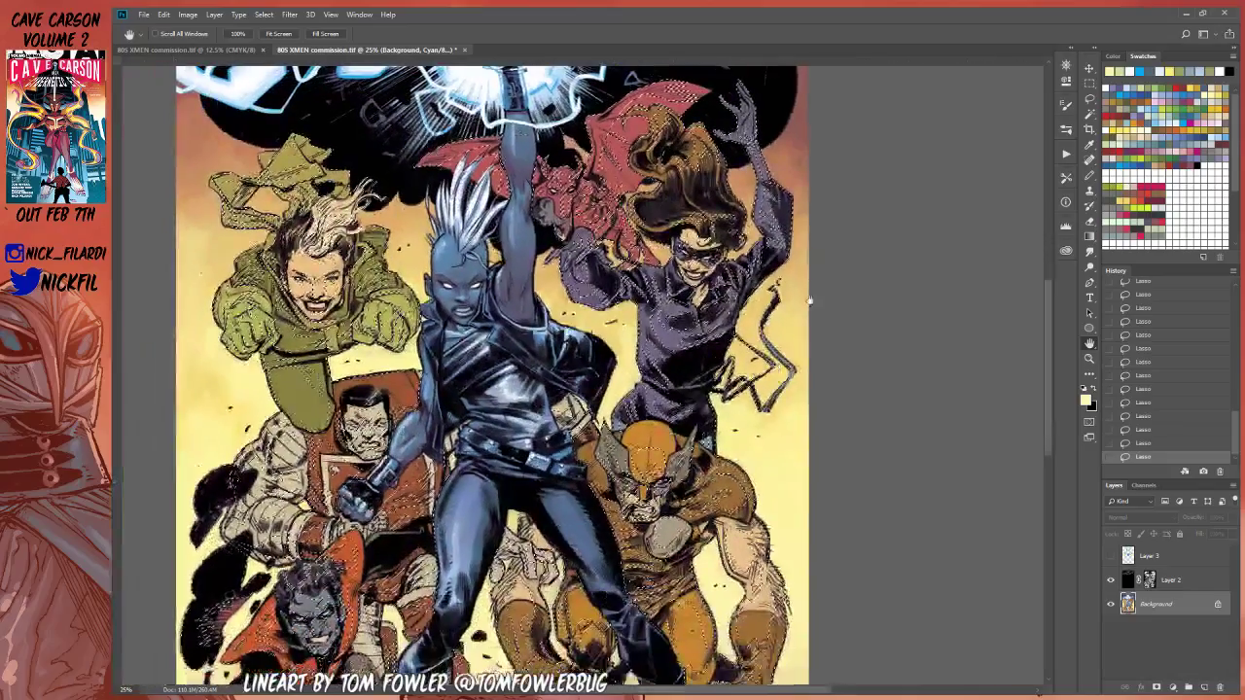
pyautogui.click(1089, 358)
pyautogui.hotkey('ctrl', '-')
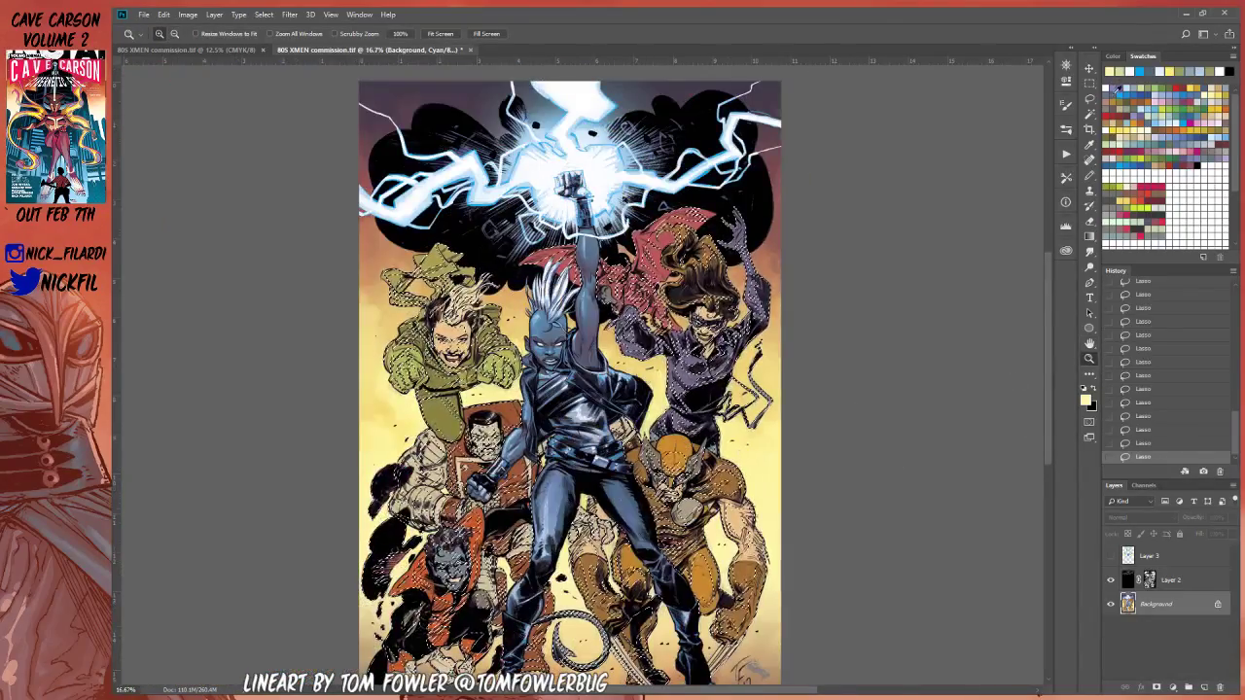
pyautogui.click(1115, 92)
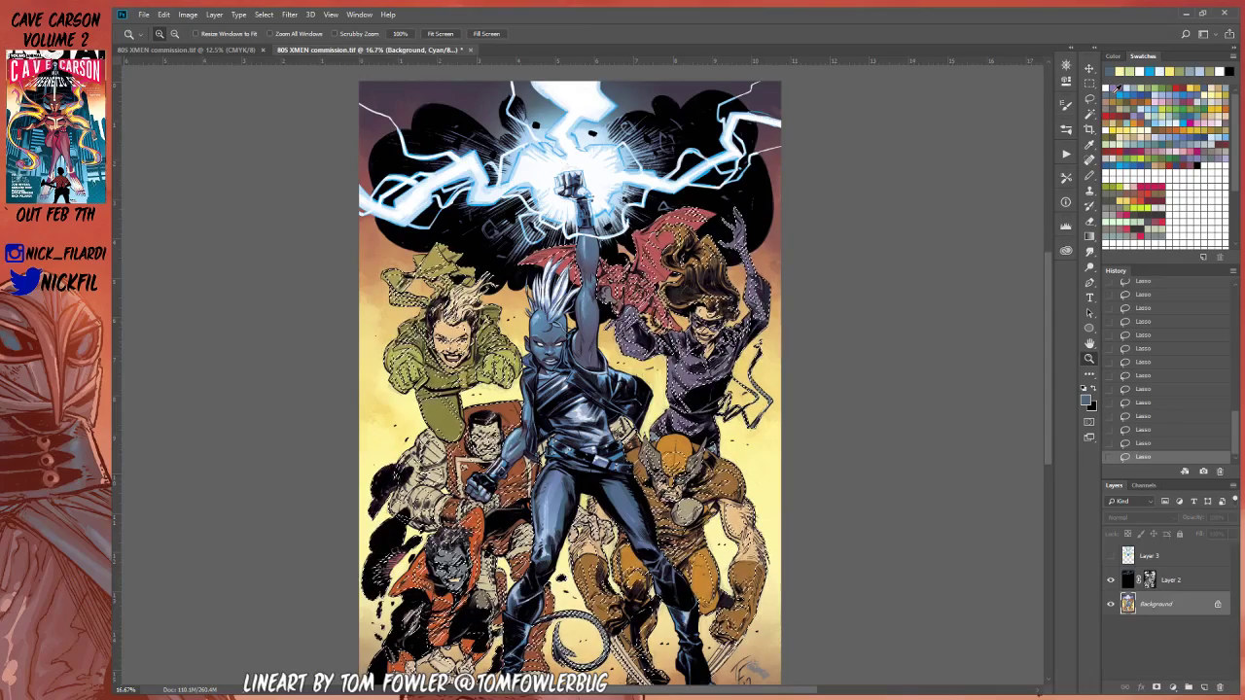
pyautogui.click(1089, 344)
pyautogui.moveTo(923, 448); pyautogui.dragTo(901, 408)
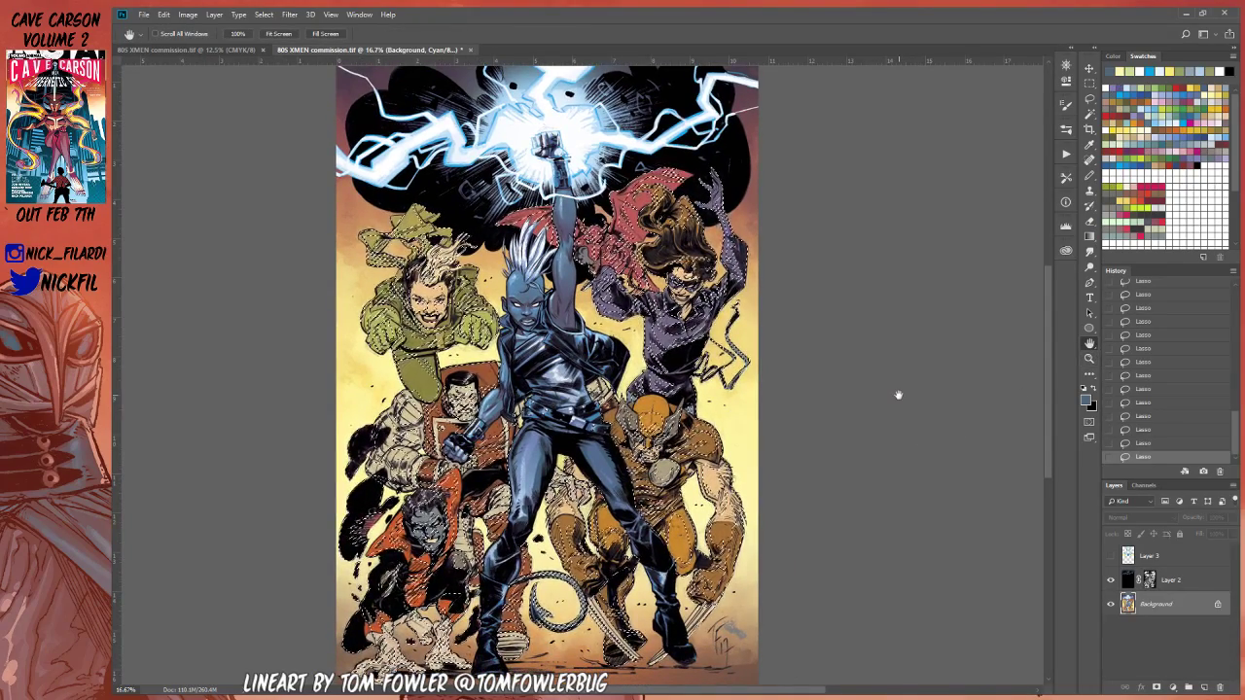
pyautogui.hotkey('ctrl', 'h')
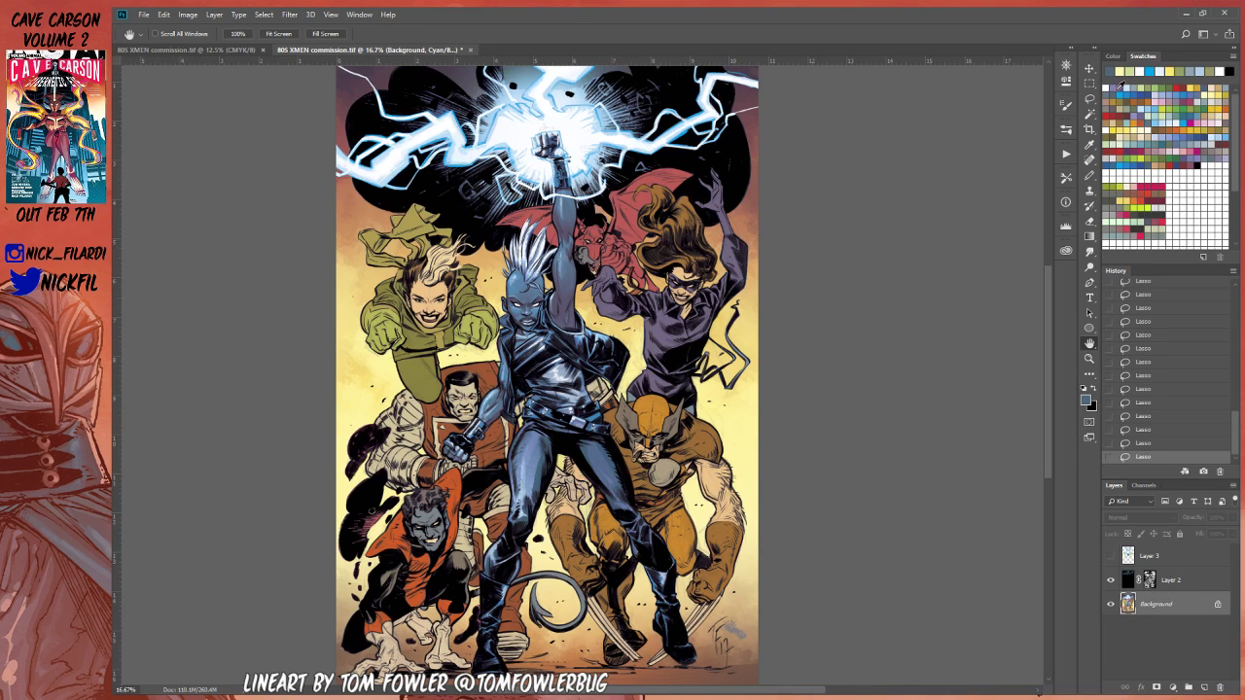
# Step: Fill the shadow selection with the slate blue, fade the fill to Multiply at reduced opacity, and deselect
pyautogui.hotkey('alt', 'BackSpace')
pyautogui.hotkey('ctrl', 'shift', 'f')
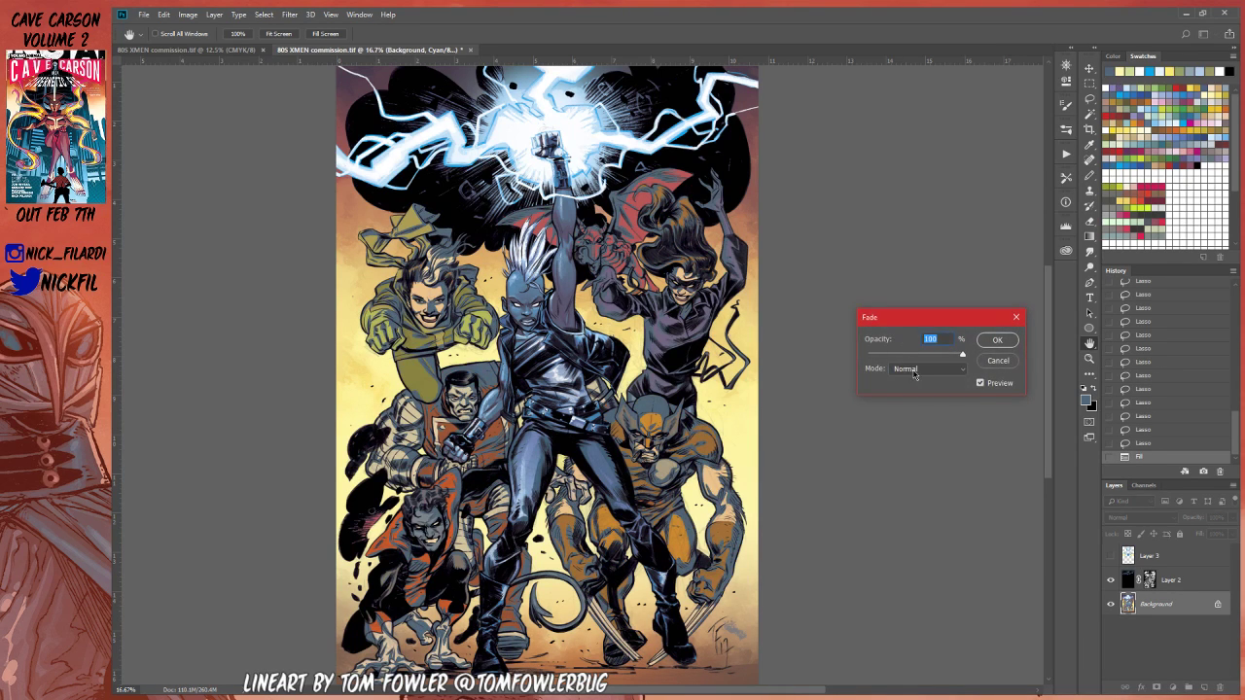
pyautogui.click(916, 370)
pyautogui.click(912, 421)
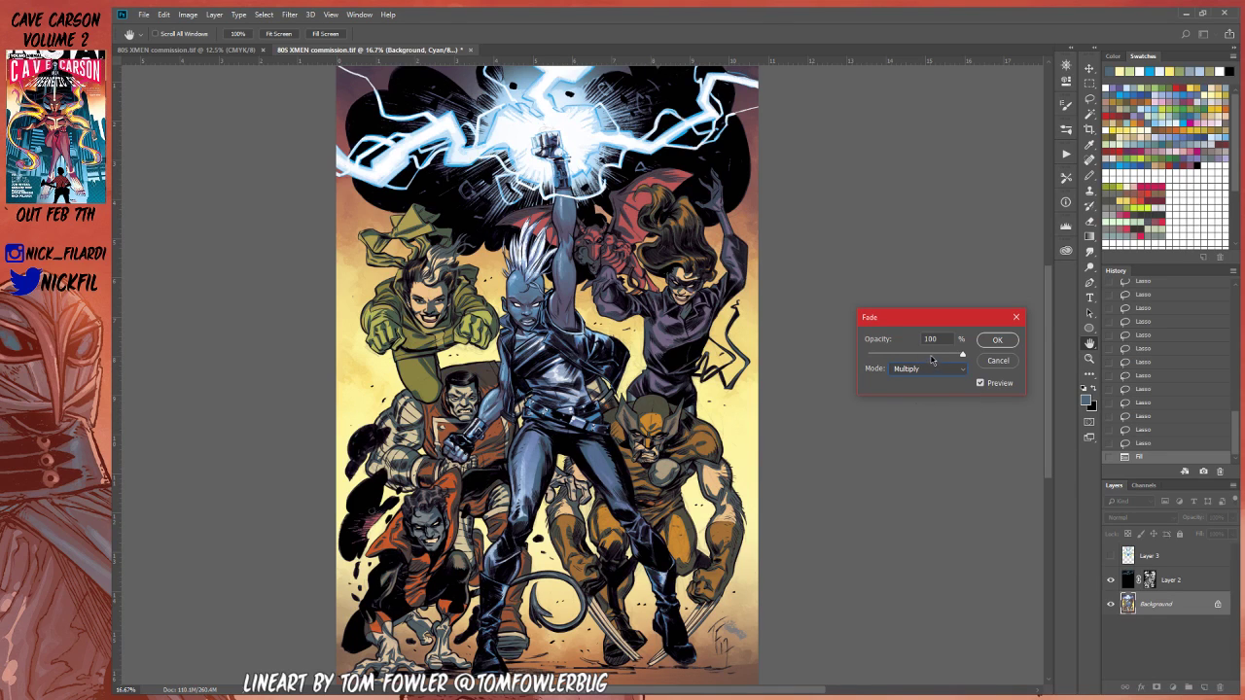
pyautogui.click(932, 356)
pyautogui.click(997, 340)
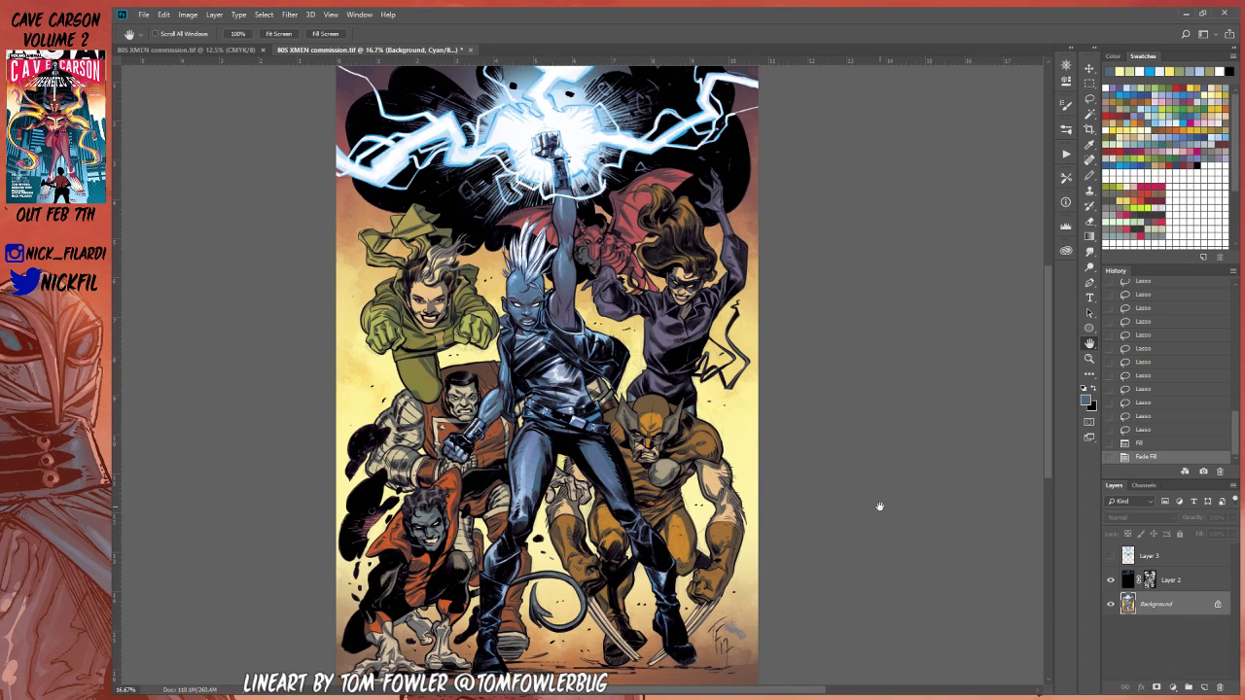
pyautogui.hotkey('ctrl', 'd')
# Step: Examine the new blue shadows on the green-clad woman and the neighbouring figures up close
pyautogui.click(1089, 359)
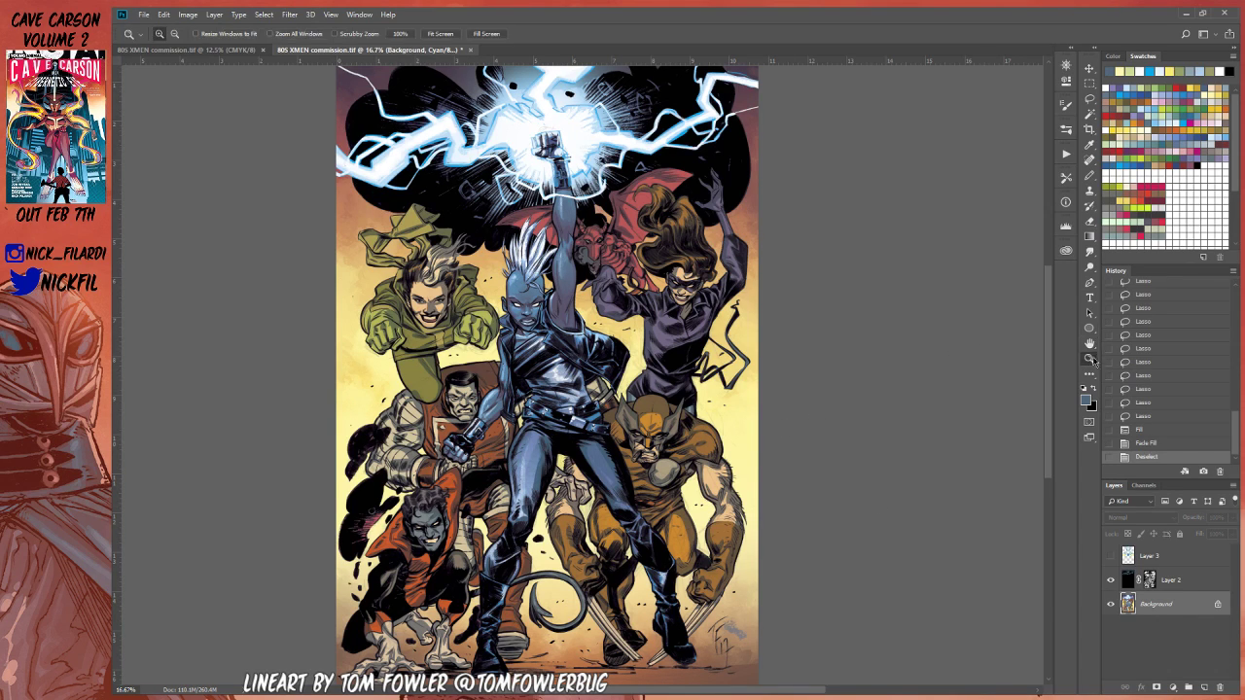
pyautogui.click(441, 314)
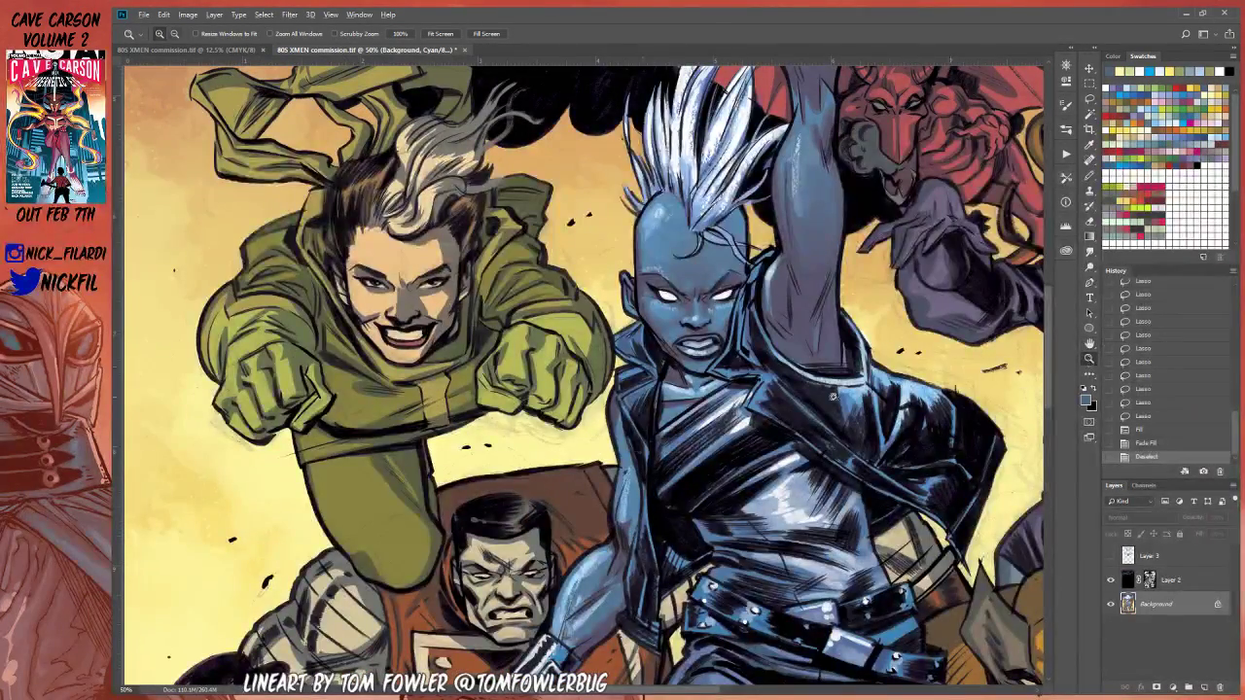
pyautogui.keyDown('alt'); pyautogui.click(834, 398); pyautogui.keyUp('alt')
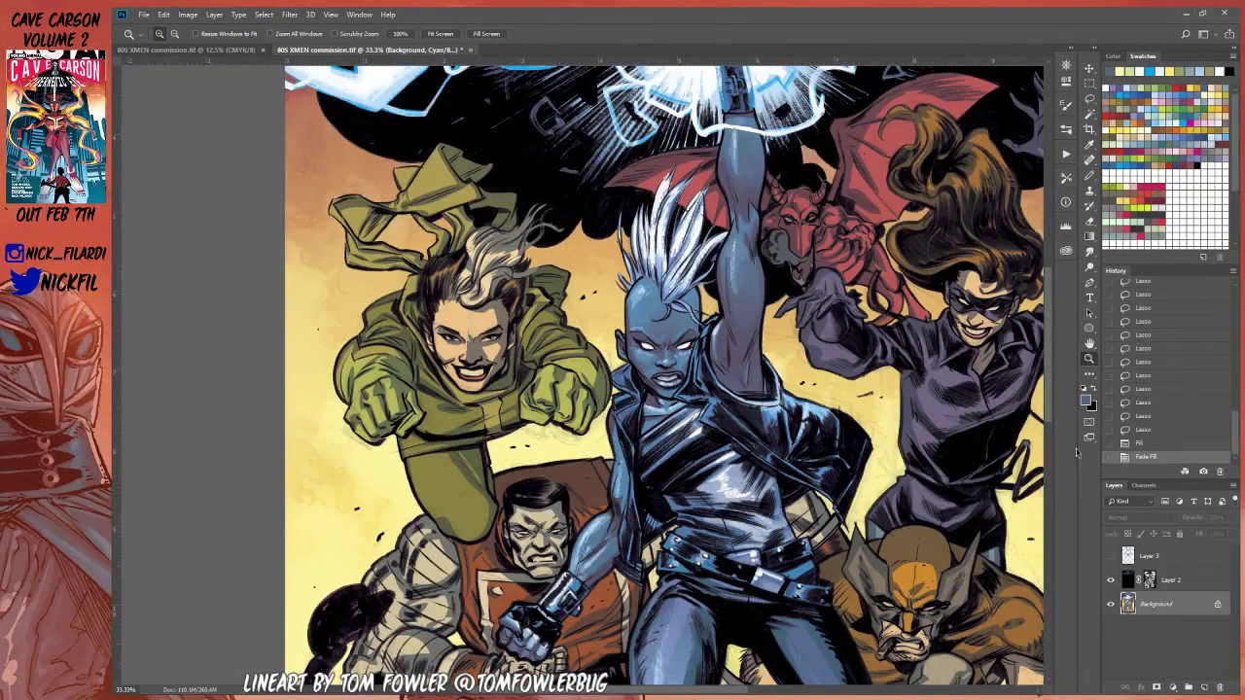
pyautogui.click(1089, 344)
pyautogui.moveTo(714, 392); pyautogui.dragTo(755, 454)
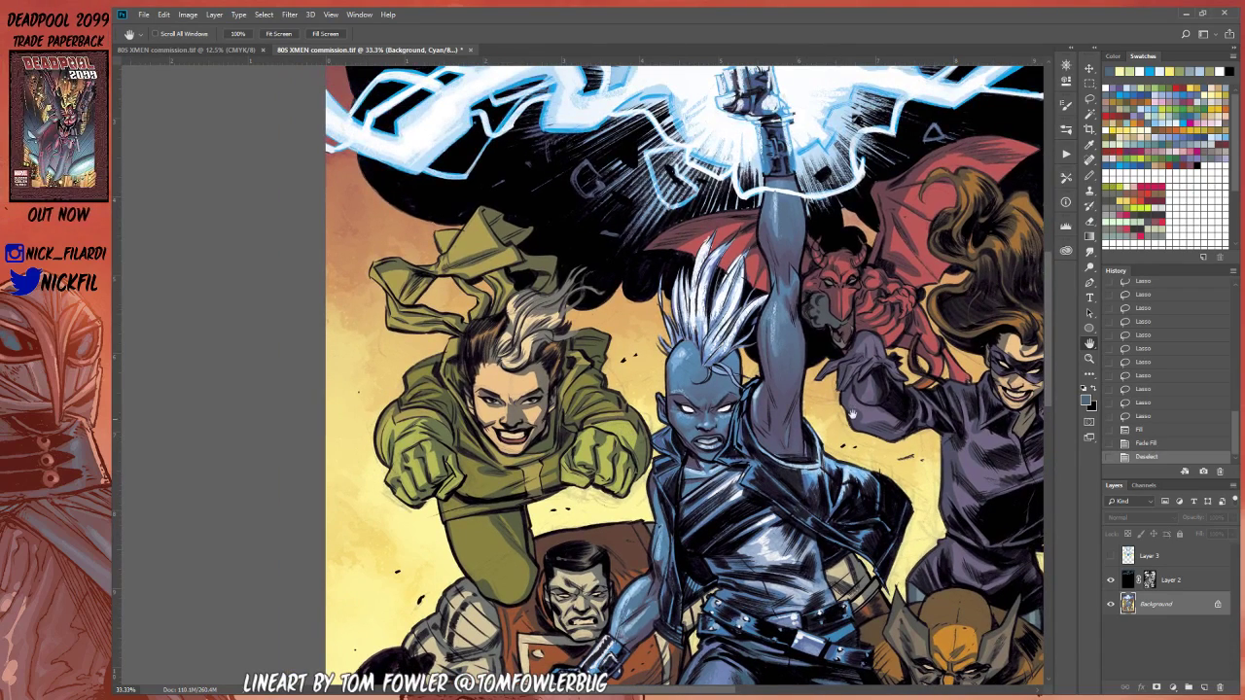
pyautogui.click(1089, 114)
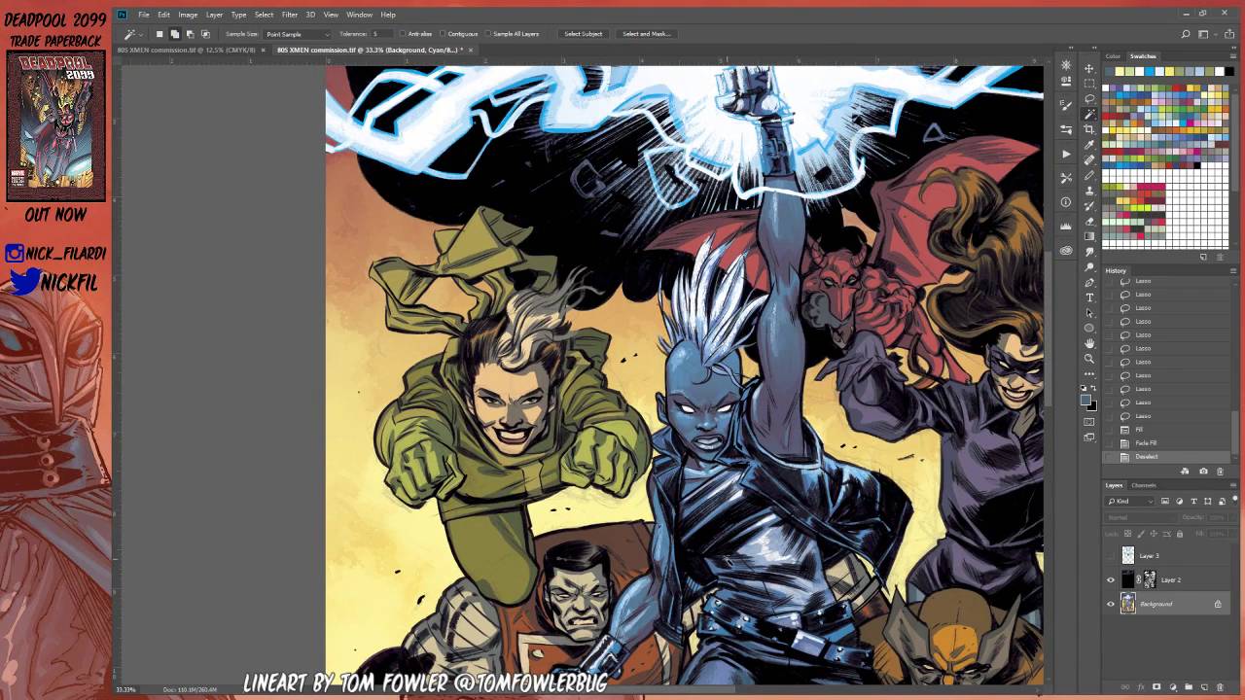
pyautogui.press('space')
pyautogui.moveTo(727, 561); pyautogui.dragTo(713, 315)
pyautogui.moveTo(534, 380); pyautogui.dragTo(633, 503)
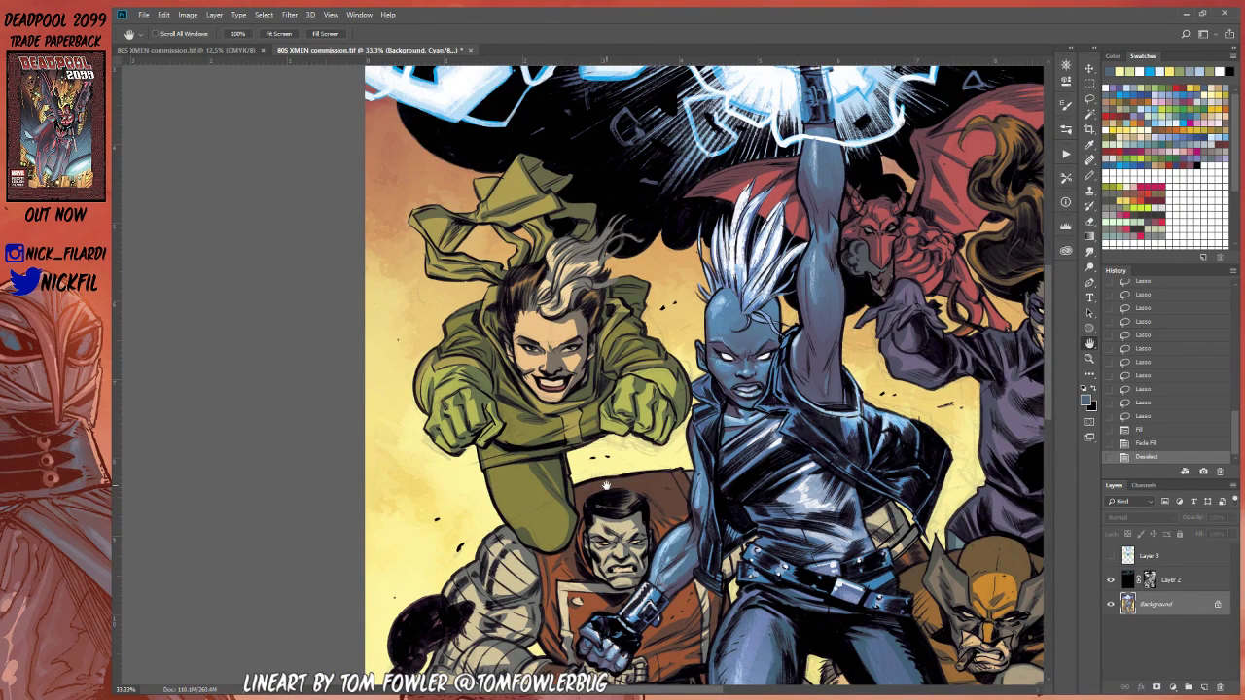
pyautogui.scroll(2, 590, 489)
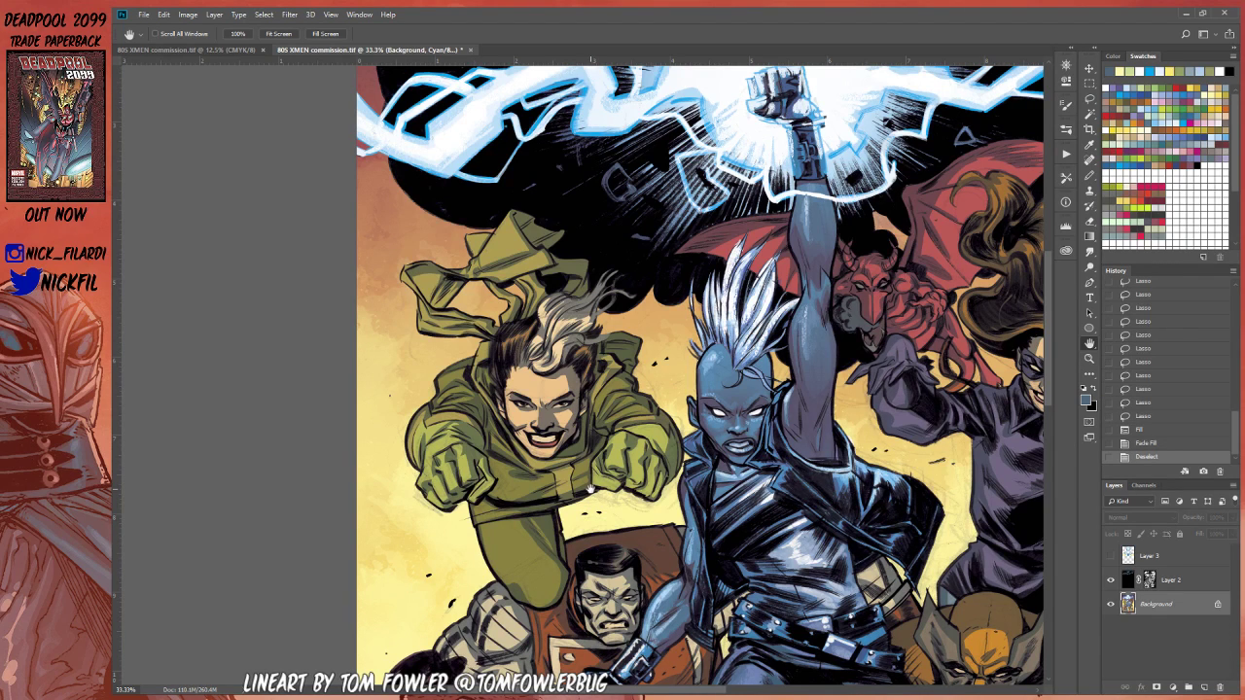
pyautogui.press('b')
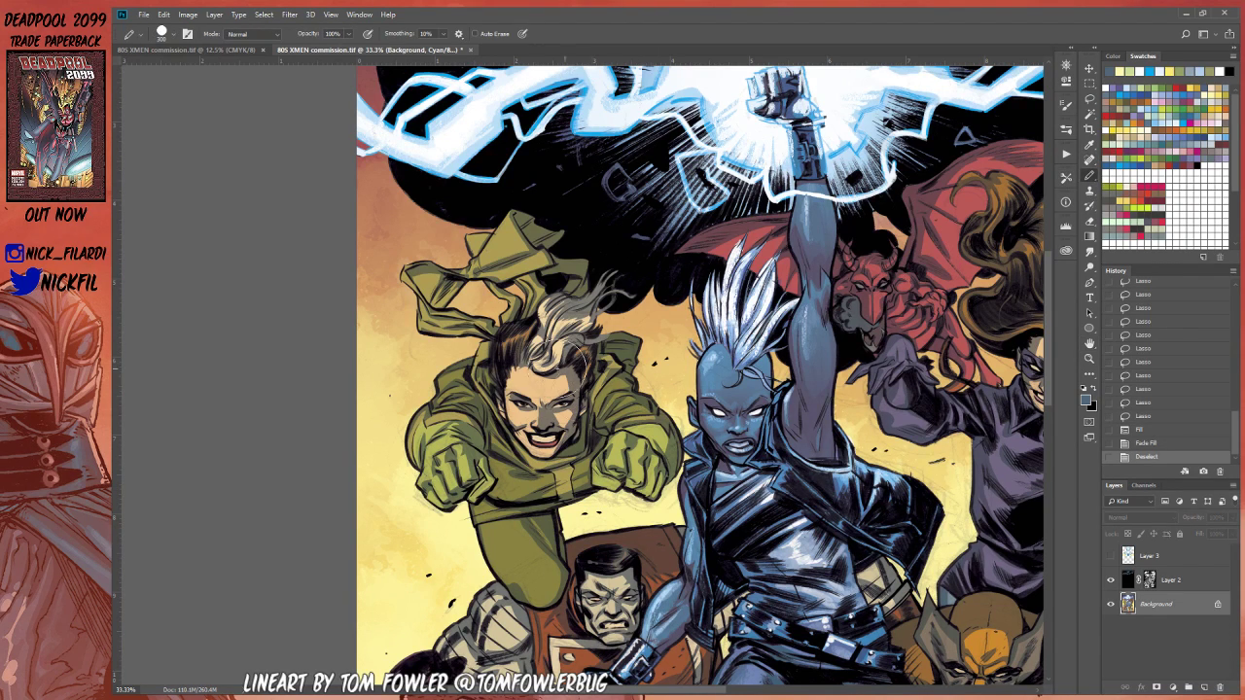
# Step: Select the light skin tone on the women's faces and Wolverine's arms with the non-contiguous Magic Wand
pyautogui.click(1089, 114)
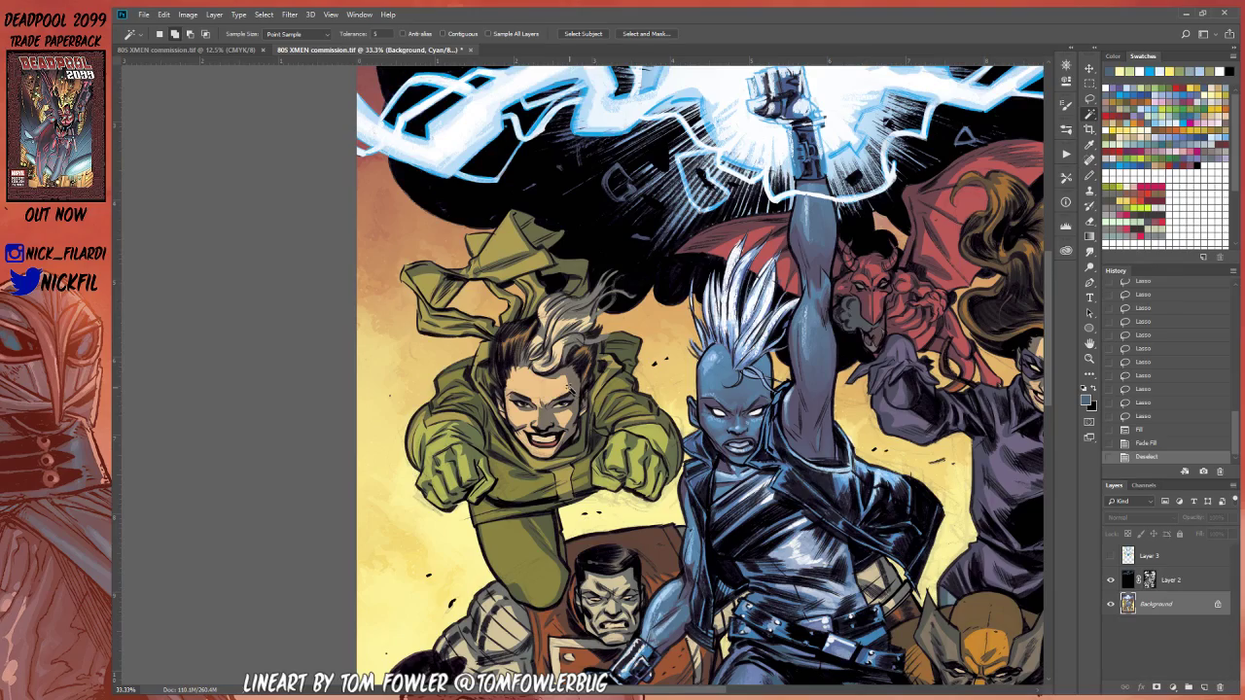
pyautogui.click(562, 401)
pyautogui.press('z')
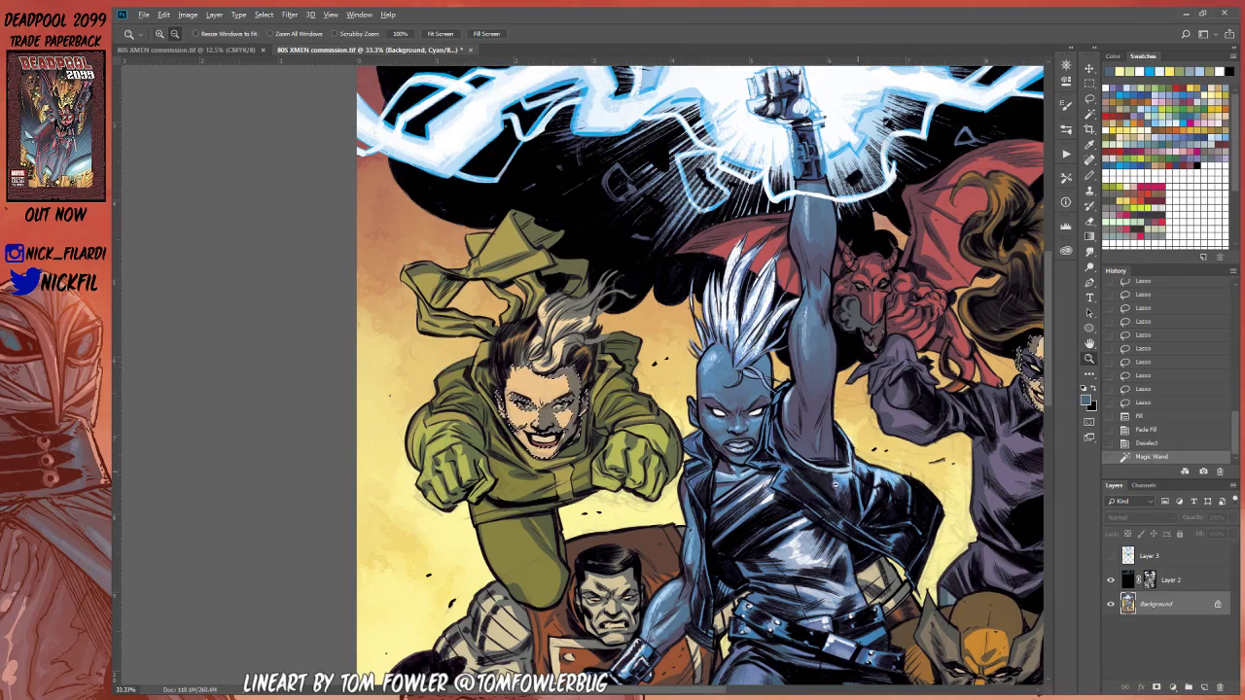
pyautogui.click(834, 483)
pyautogui.press('space')
pyautogui.moveTo(815, 532); pyautogui.dragTo(694, 386)
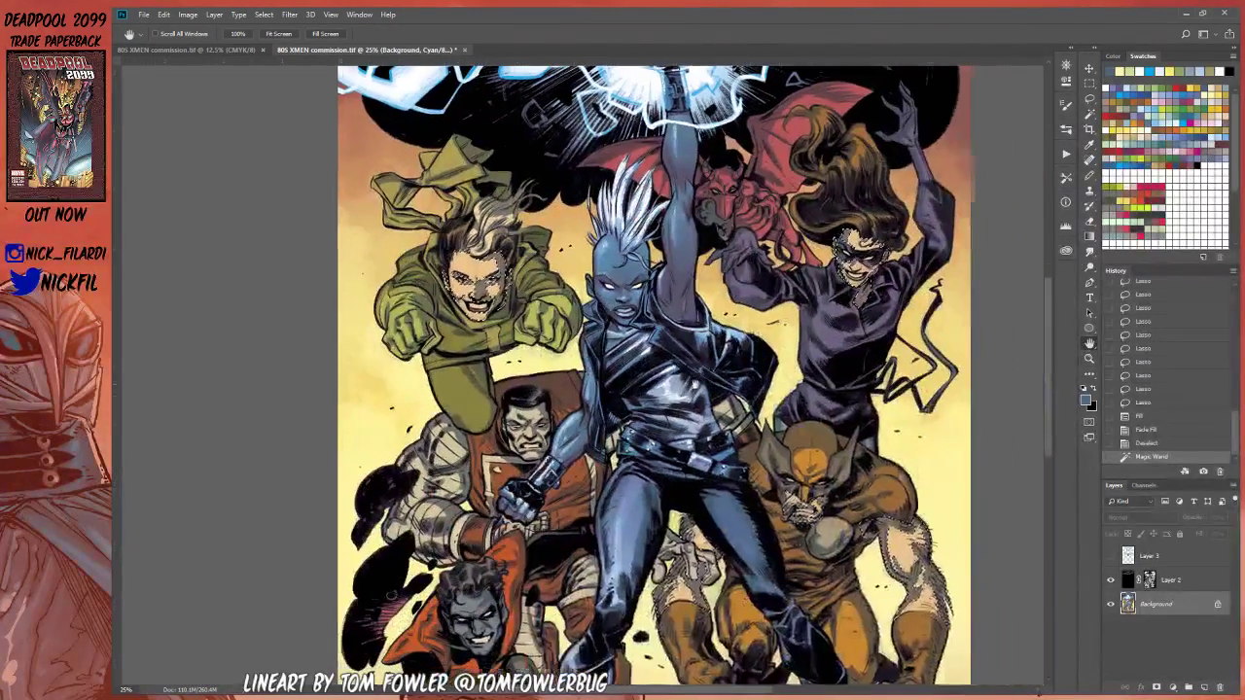
pyautogui.moveTo(760, 642); pyautogui.dragTo(657, 562)
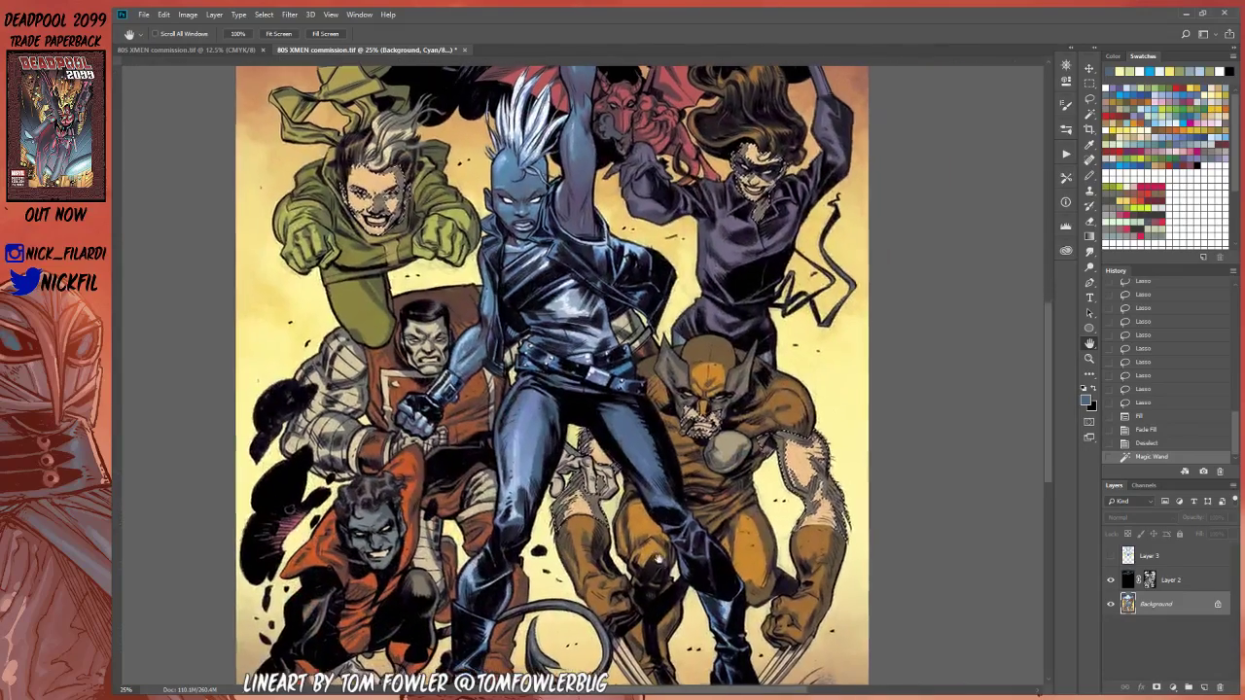
# Step: Fill the selected light skin areas with bright red, fade the fill to 33% in Normal mode, and deselect
pyautogui.click(1179, 85)
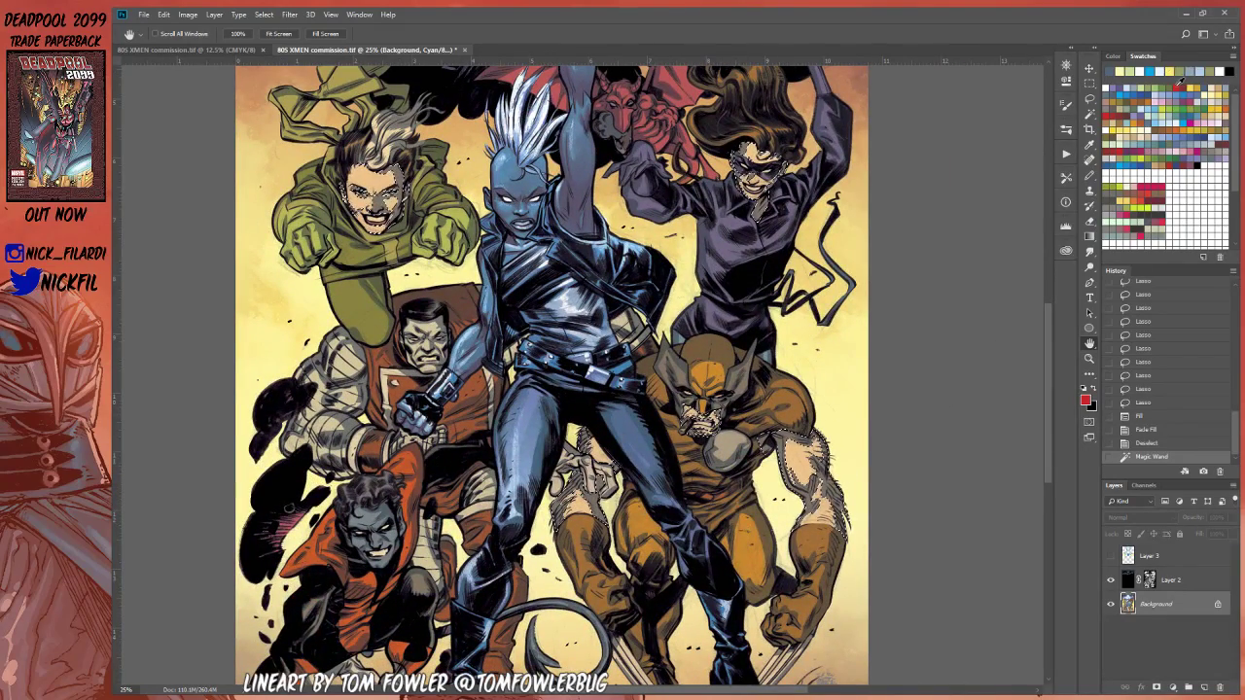
pyautogui.hotkey('alt', 'BackSpace')
pyautogui.hotkey('ctrl', 'shift', 'f')
pyautogui.press('Return')
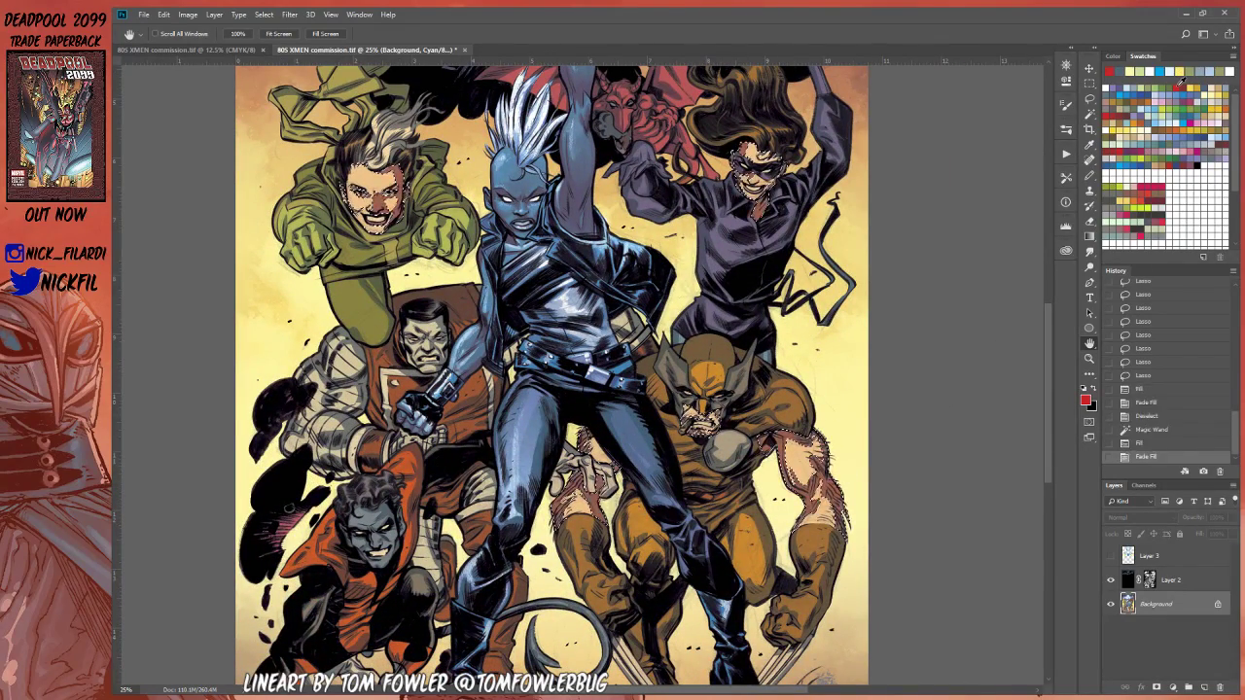
pyautogui.hotkey('ctrl', 'shift', 'f')
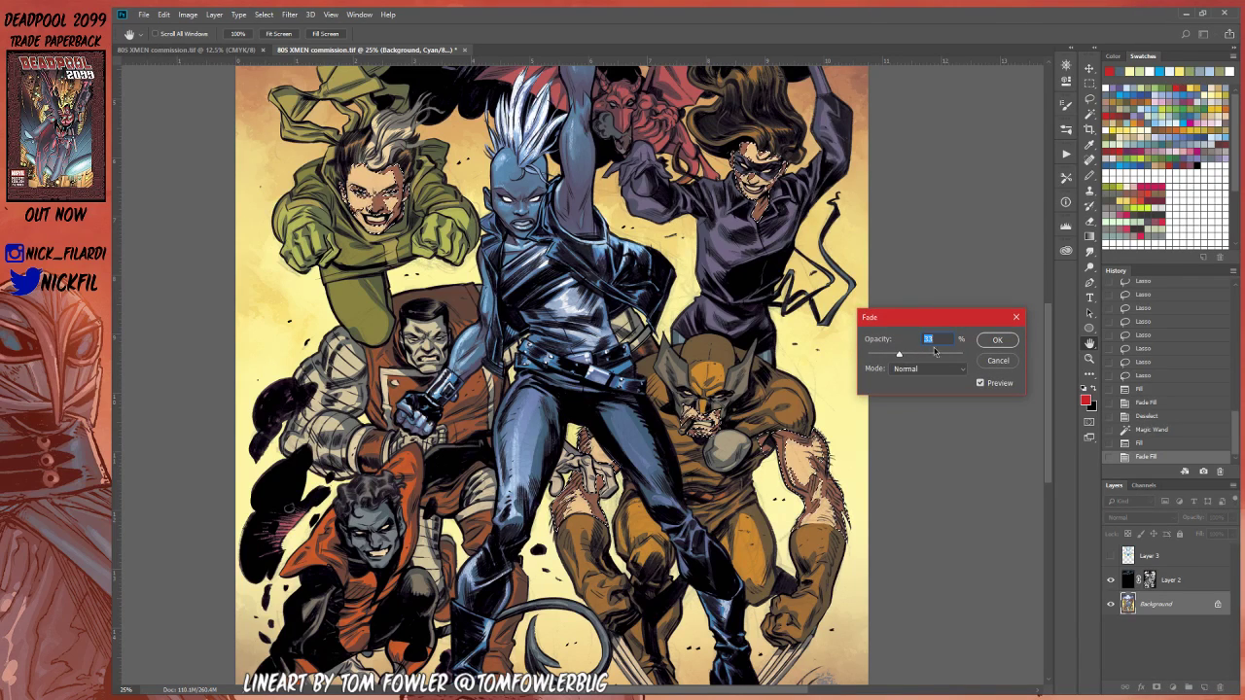
pyautogui.press('Return')
pyautogui.hotkey('ctrl', 'd')
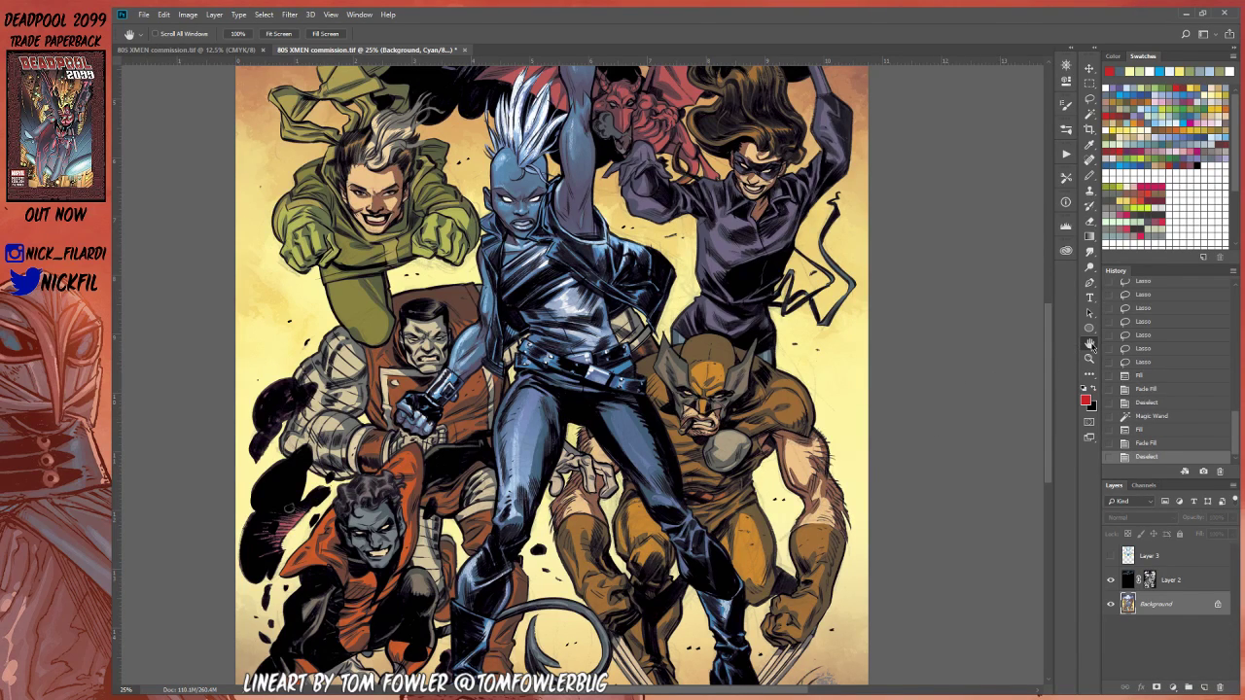
# Step: Select the lit brown of Wolverine's costume and the masked woman's hair, tint it with a faded dark red fill, and deselect
pyautogui.moveTo(759, 355); pyautogui.dragTo(847, 371)
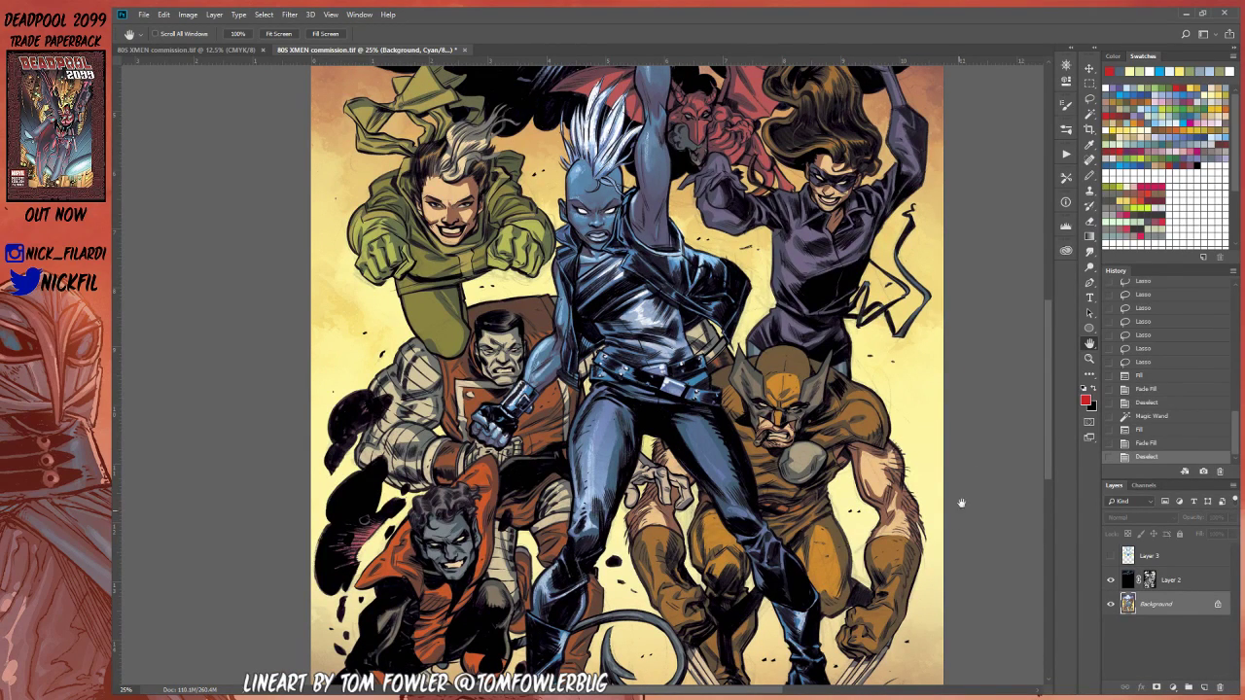
pyautogui.click(1089, 113)
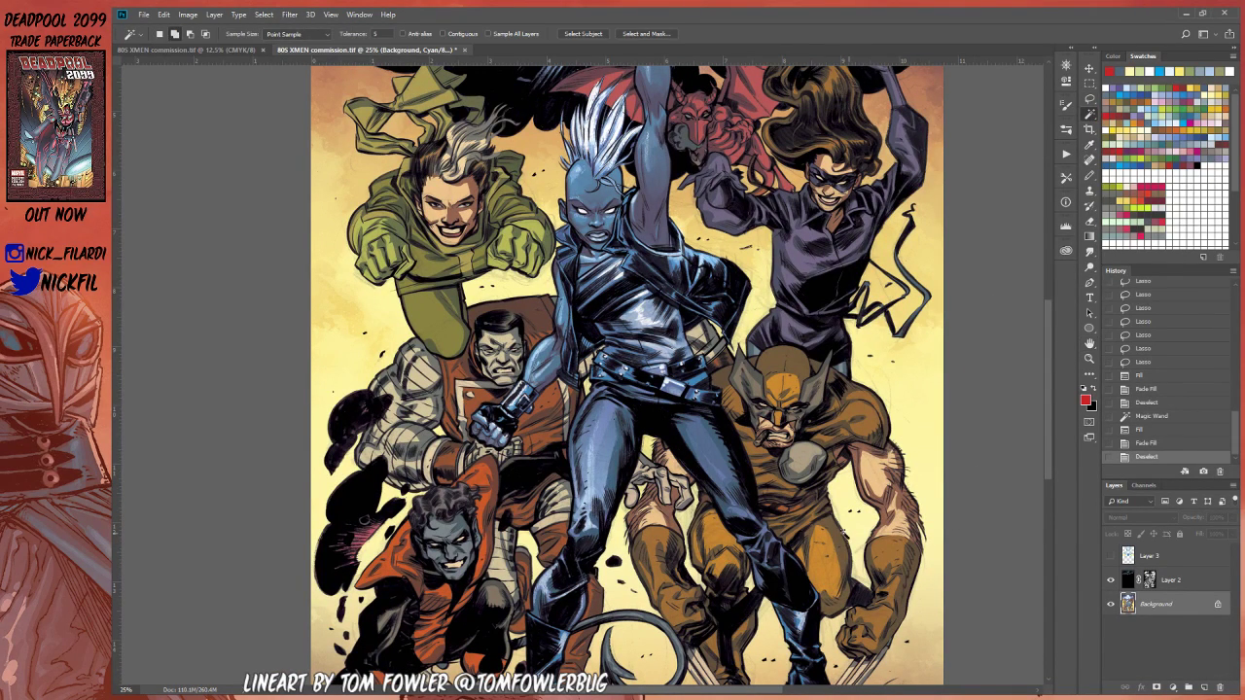
pyautogui.click(861, 416)
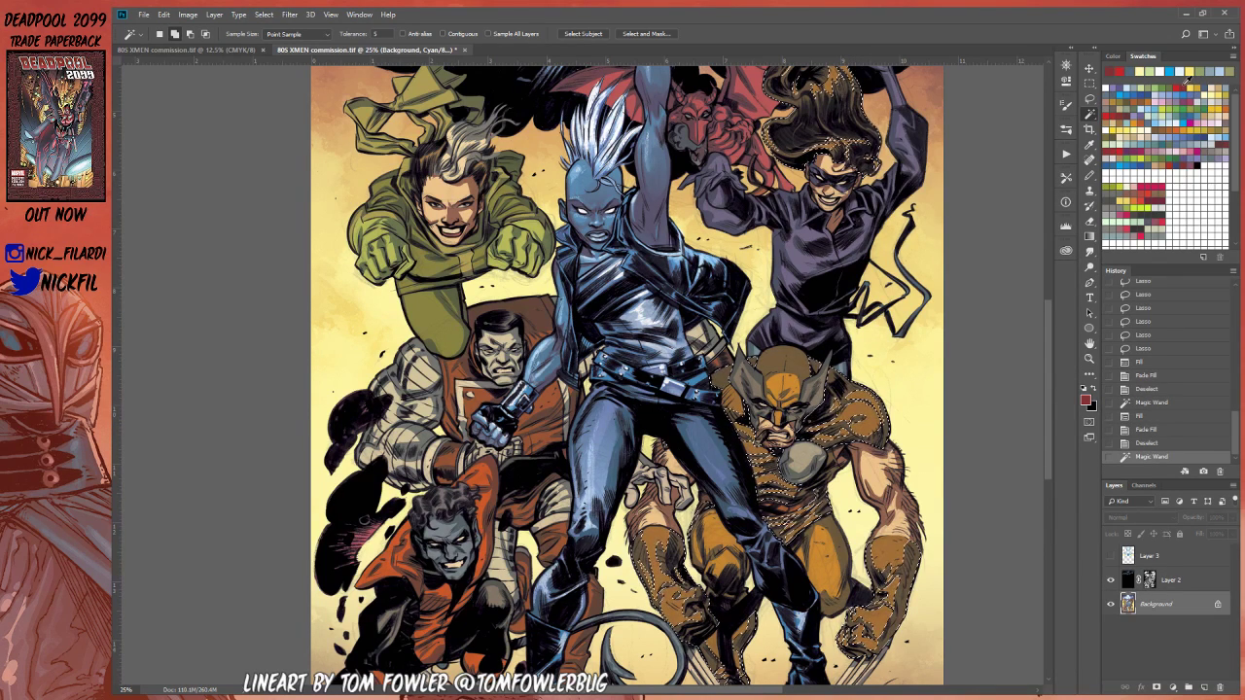
pyautogui.hotkey('alt', 'BackSpace')
pyautogui.hotkey('ctrl', 'd')
pyautogui.click(807, 387)
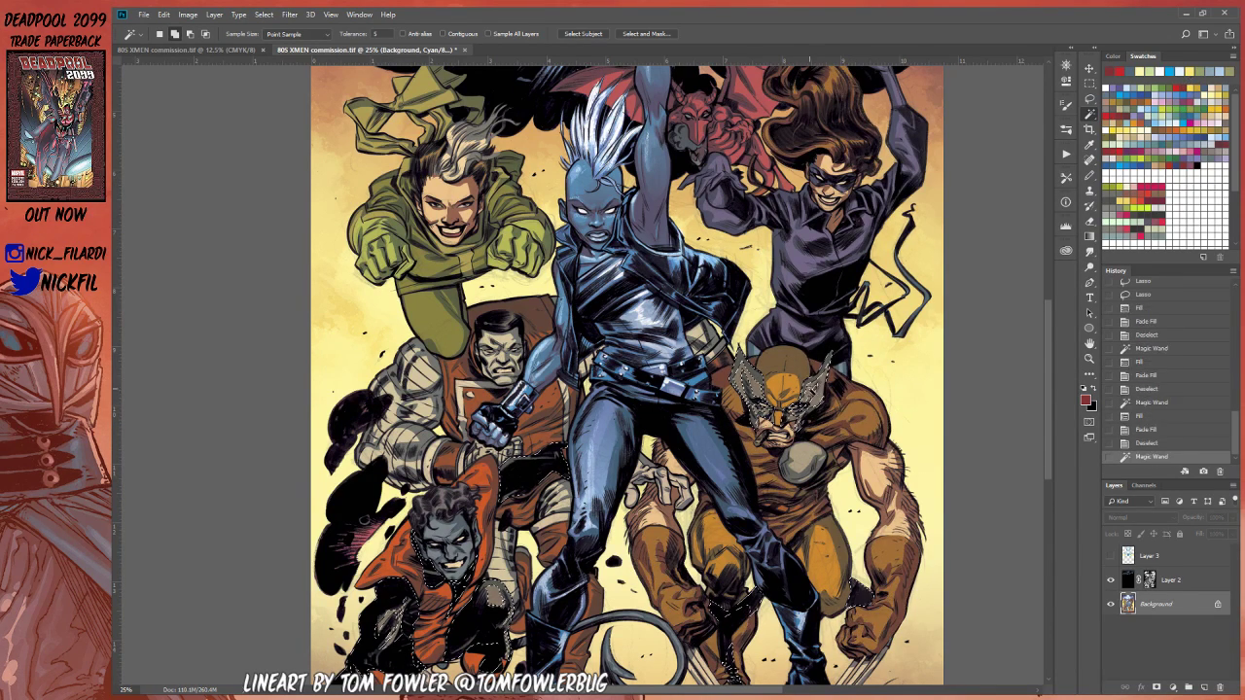
pyautogui.click(778, 360)
pyautogui.hotkey('ctrl', 'd')
# Step: Select the lit yellow parts of Wolverine's mask and costume, fill them with orange faded to 15%, and deselect
pyautogui.click(778, 360)
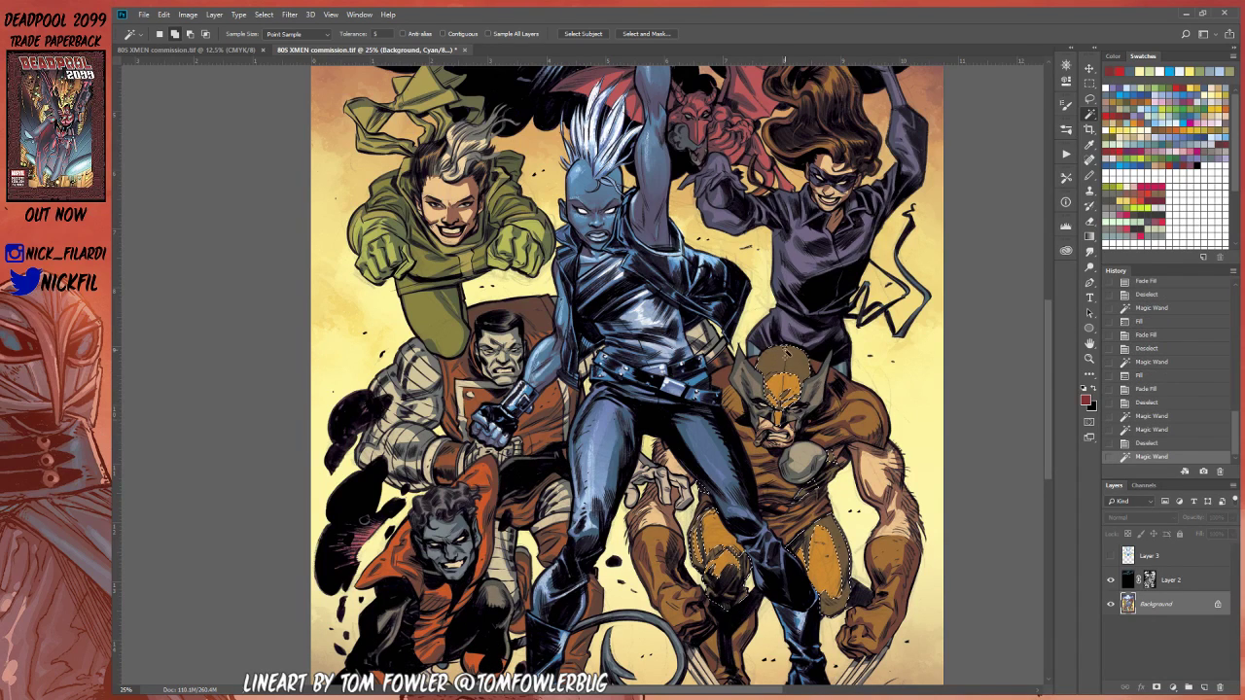
pyautogui.click(1139, 113)
pyautogui.hotkey('alt', 'BackSpace')
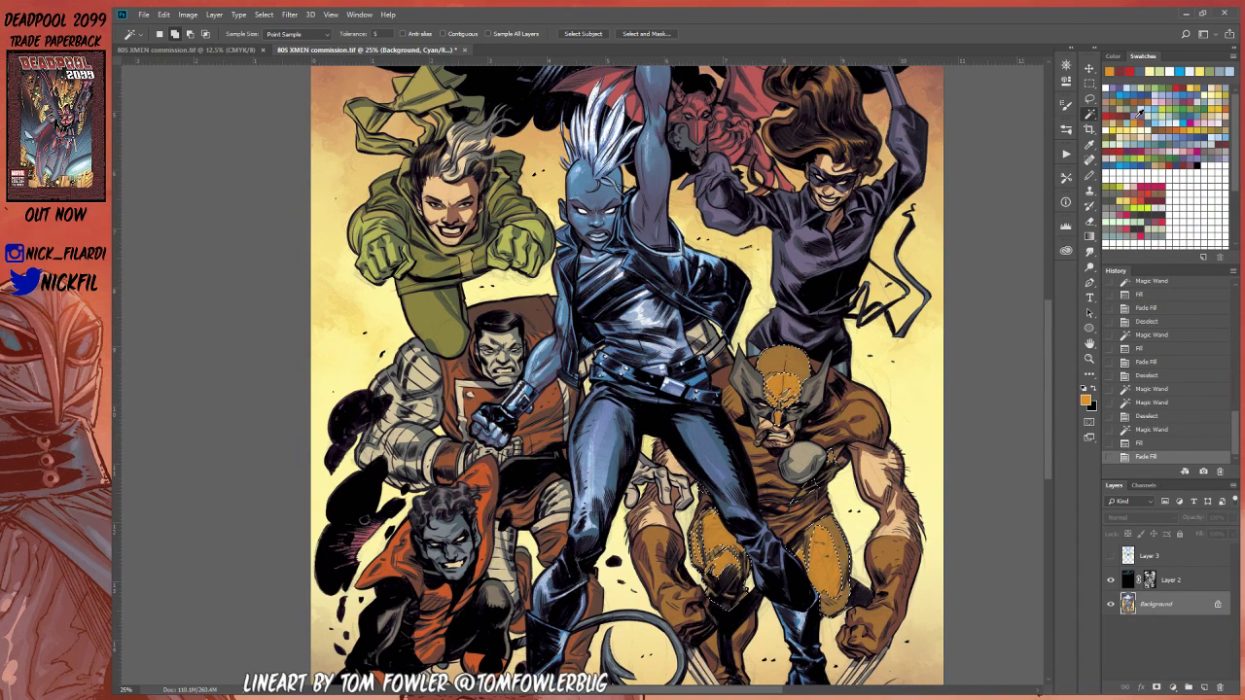
pyautogui.hotkey('ctrl', 'shift', 'f')
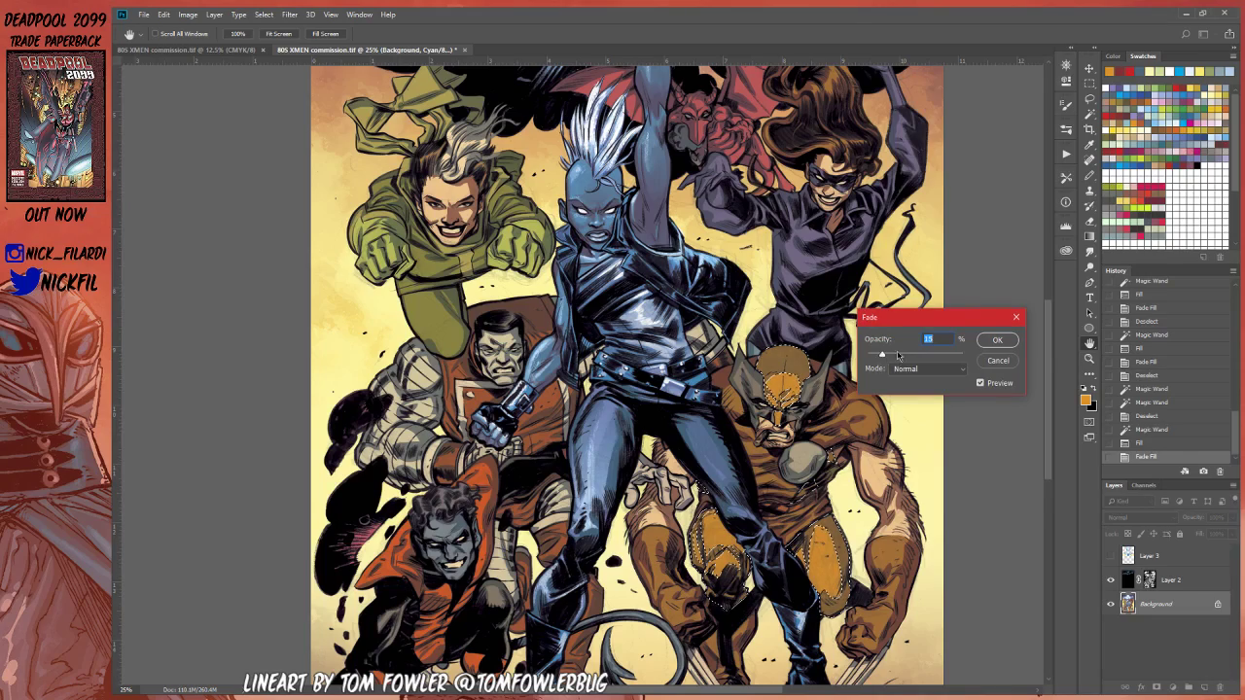
pyautogui.click(996, 340)
pyautogui.hotkey('ctrl', 'd')
# Step: Select the lit blue-grey skin of Nightcrawler's face and tail with the non-contiguous Magic Wand
pyautogui.click(1089, 342)
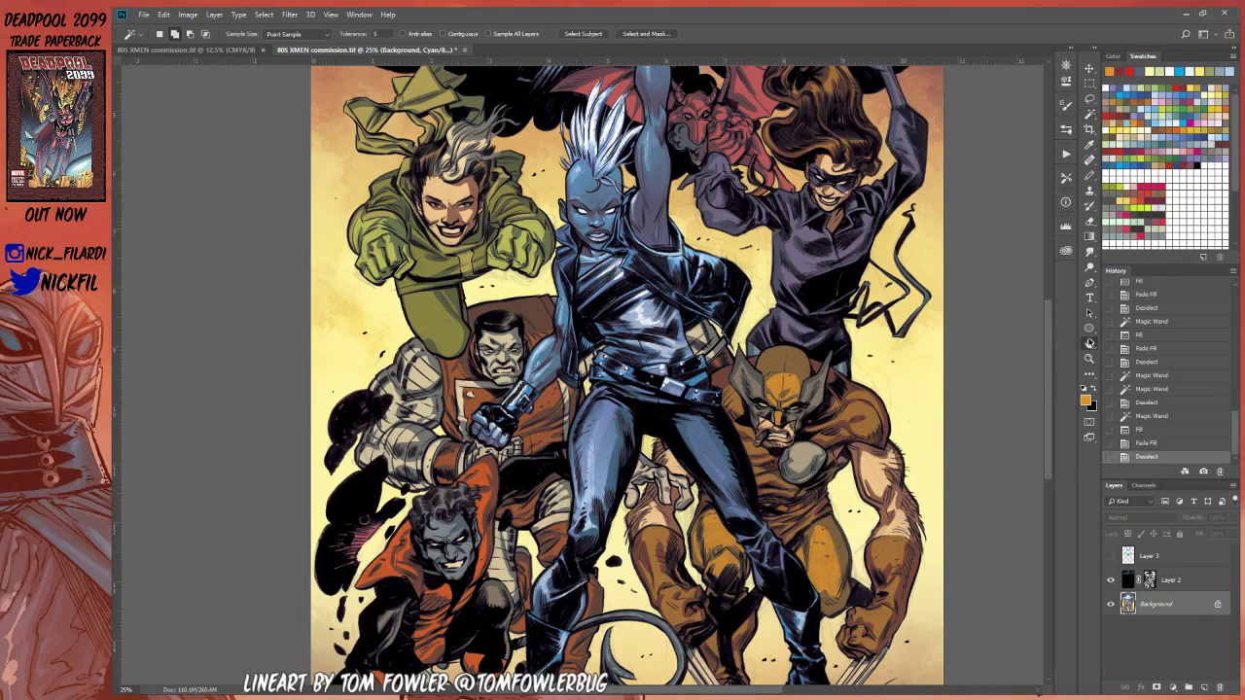
pyautogui.moveTo(579, 496); pyautogui.dragTo(713, 403)
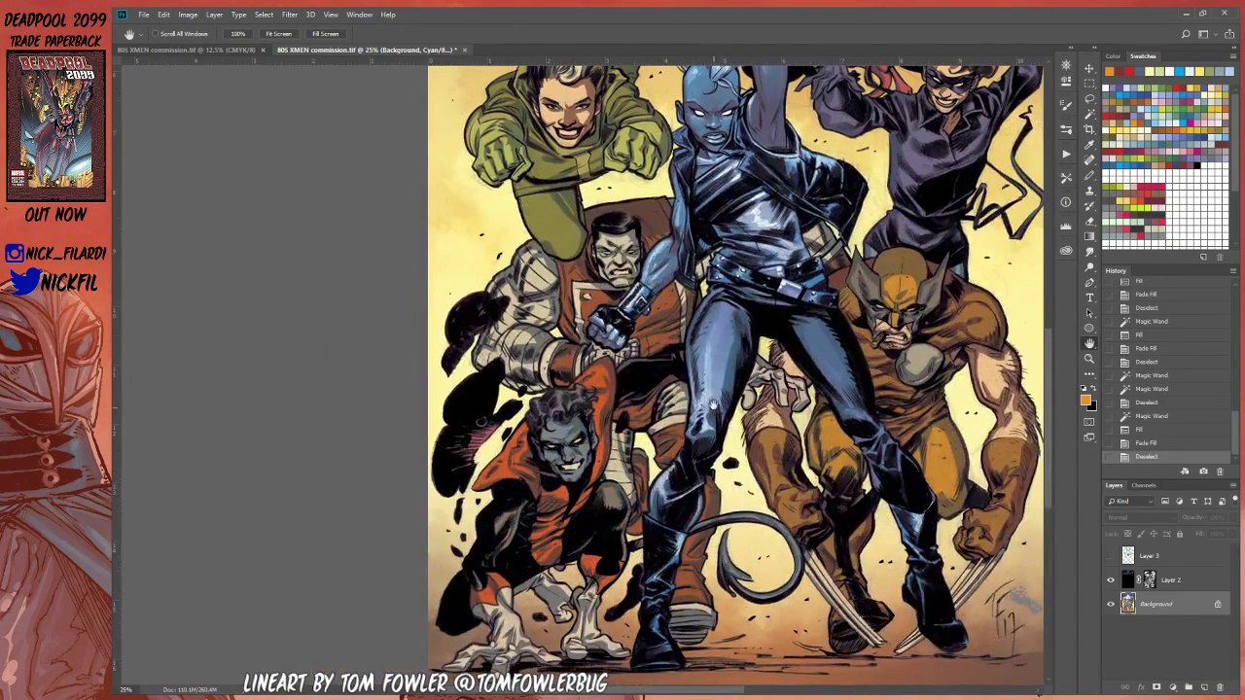
pyautogui.click(1089, 358)
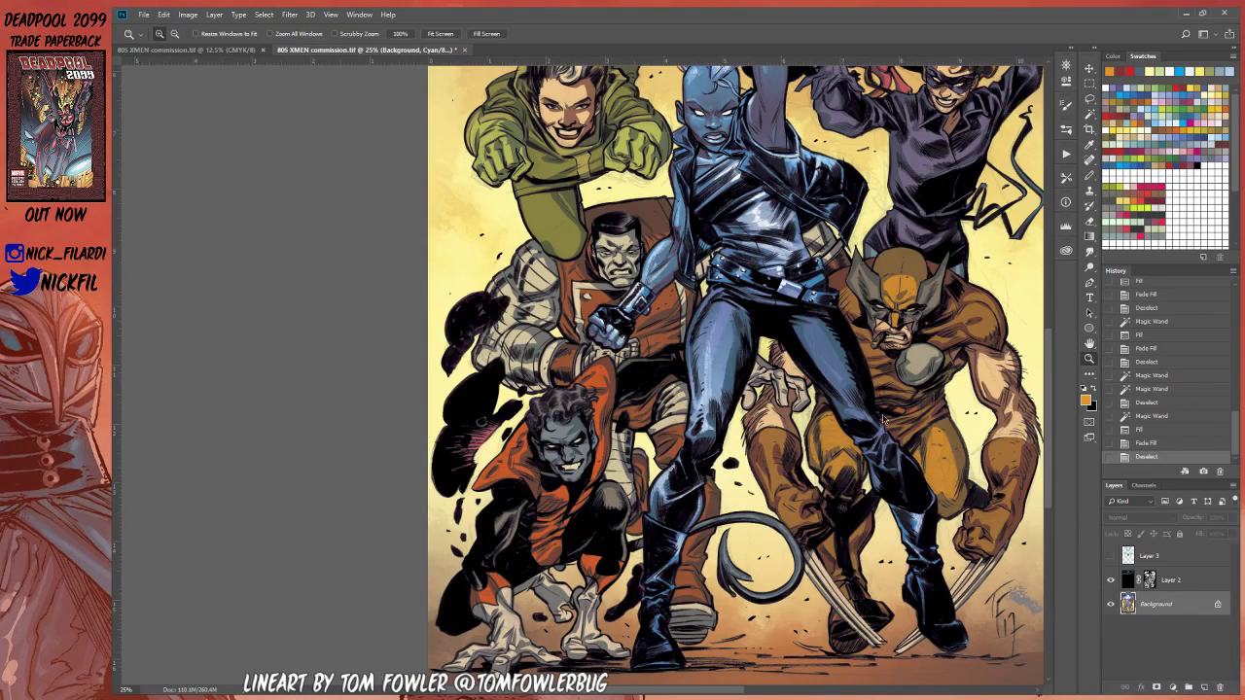
pyautogui.click(565, 437)
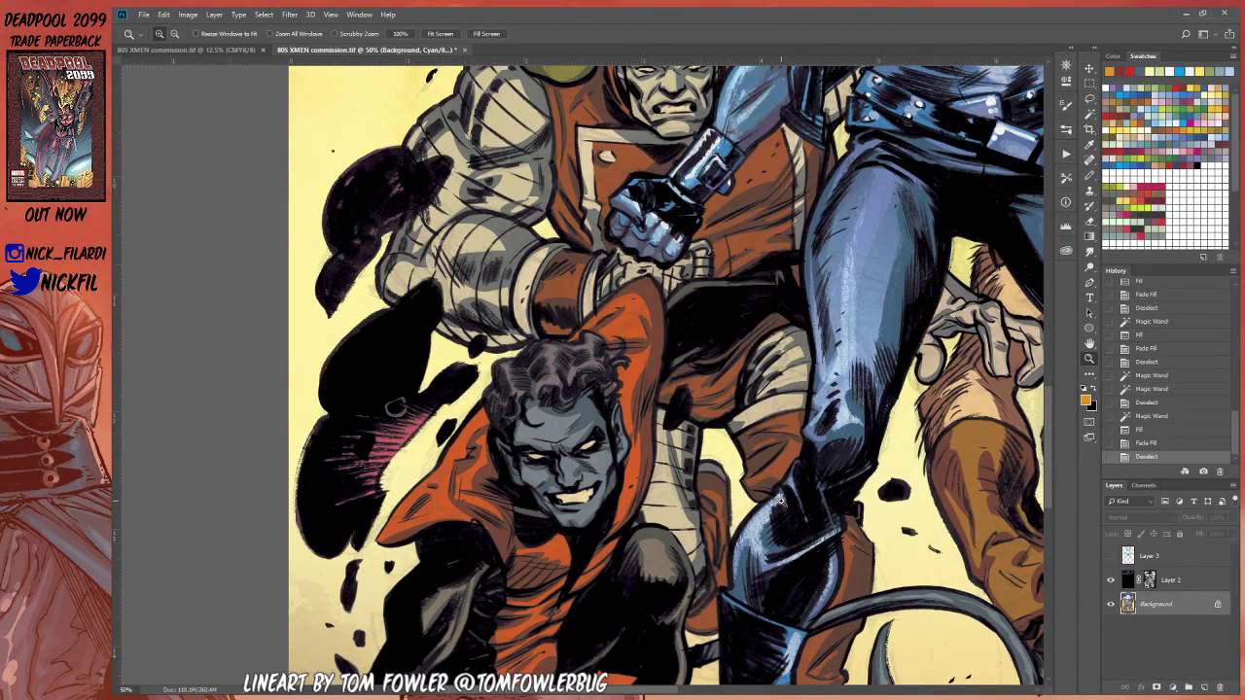
pyautogui.keyDown('alt'); pyautogui.click(634, 521); pyautogui.keyUp('alt')
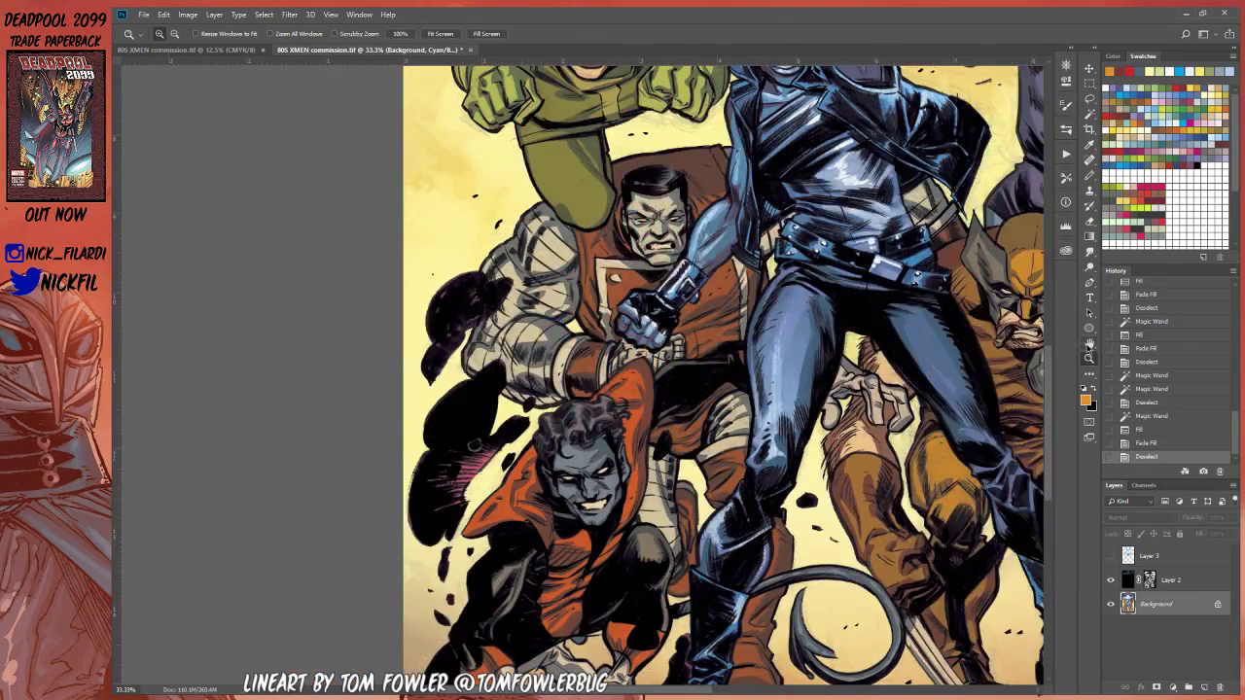
pyautogui.click(1089, 344)
pyautogui.moveTo(738, 557); pyautogui.dragTo(698, 481)
pyautogui.click(1089, 113)
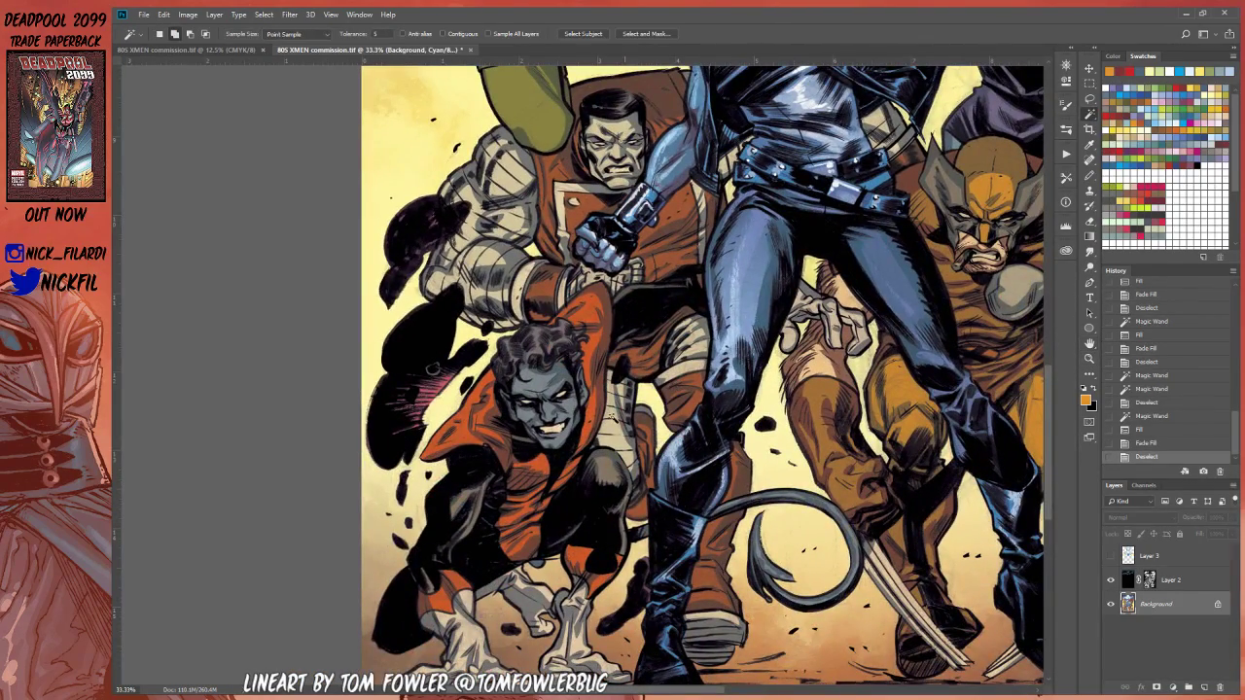
pyautogui.click(552, 377)
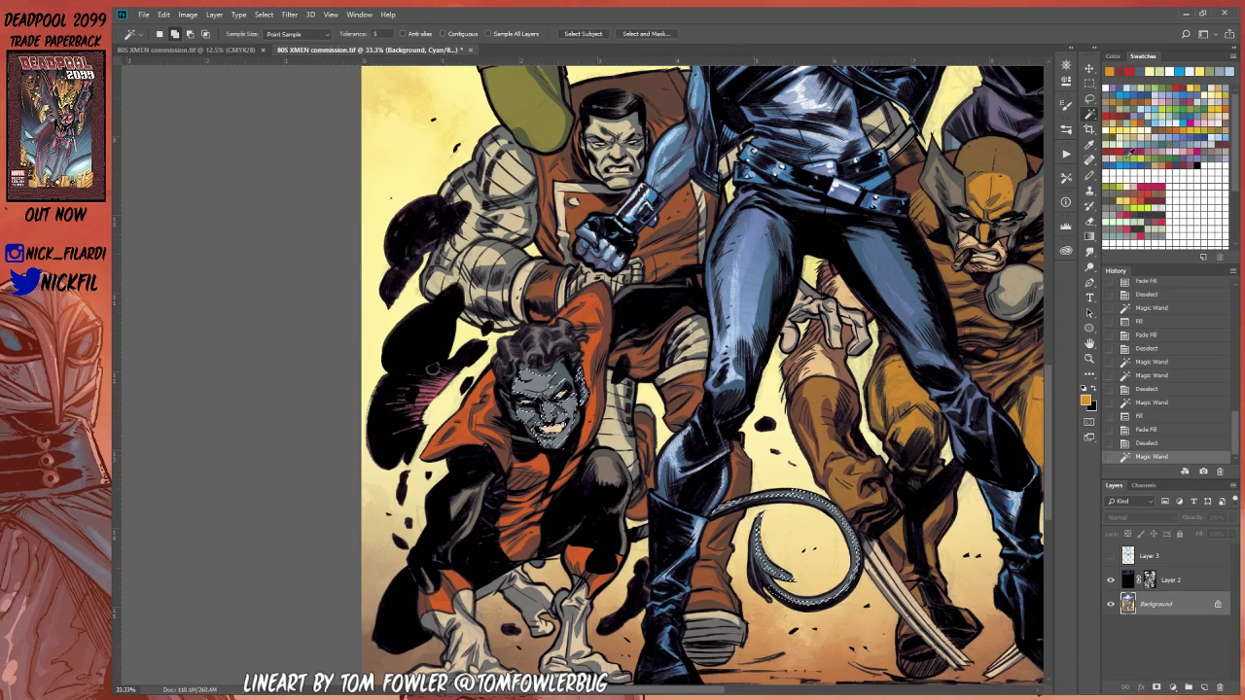
# Step: Fill the selected Nightcrawler skin with light blue, fade the fill, and deselect
pyautogui.click(1168, 115)
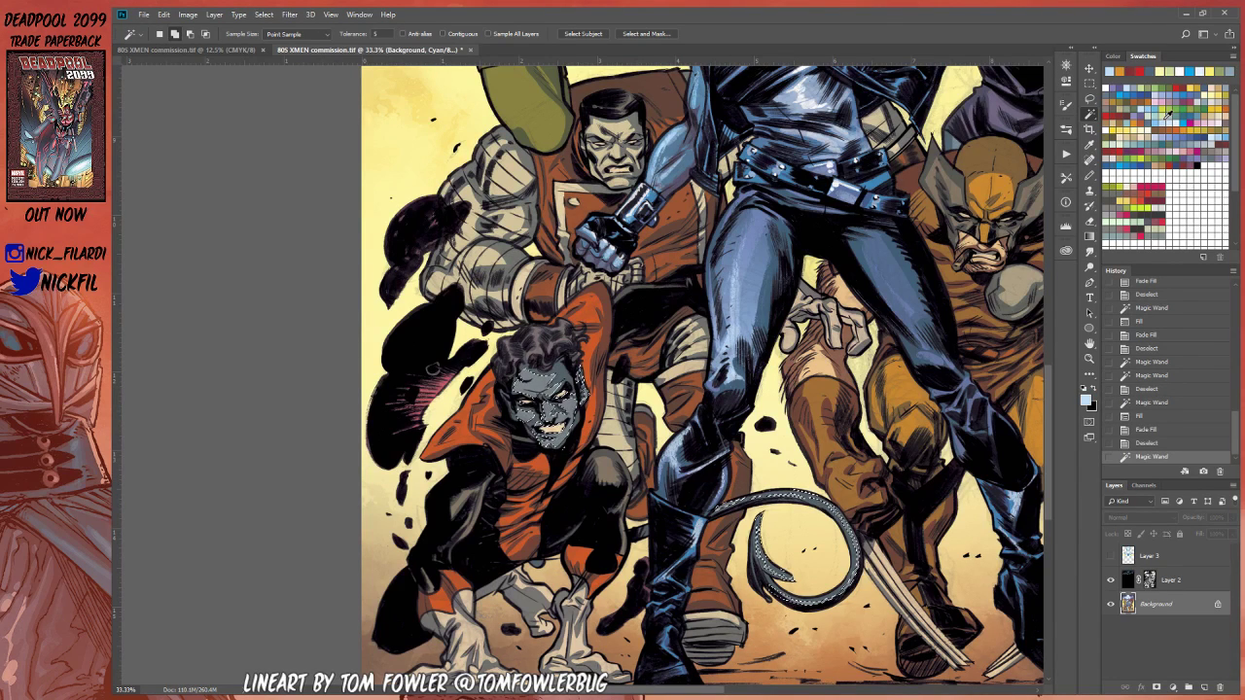
pyautogui.hotkey('alt', 'BackSpace')
pyautogui.hotkey('ctrl', 'shift', 'f')
pyautogui.moveTo(963, 354); pyautogui.dragTo(899, 358)
pyautogui.press('Return')
pyautogui.hotkey('ctrl', 'd')
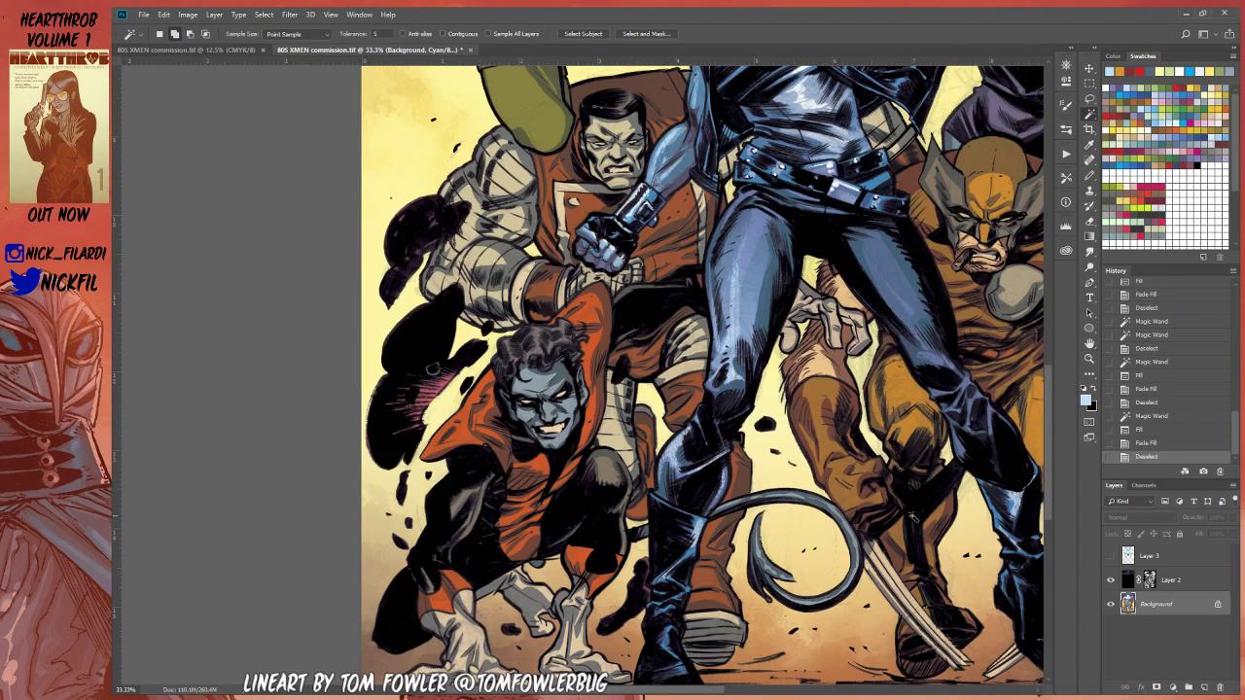
pyautogui.click(1089, 360)
pyautogui.keyDown('alt'); pyautogui.click(736, 450); pyautogui.keyUp('alt')
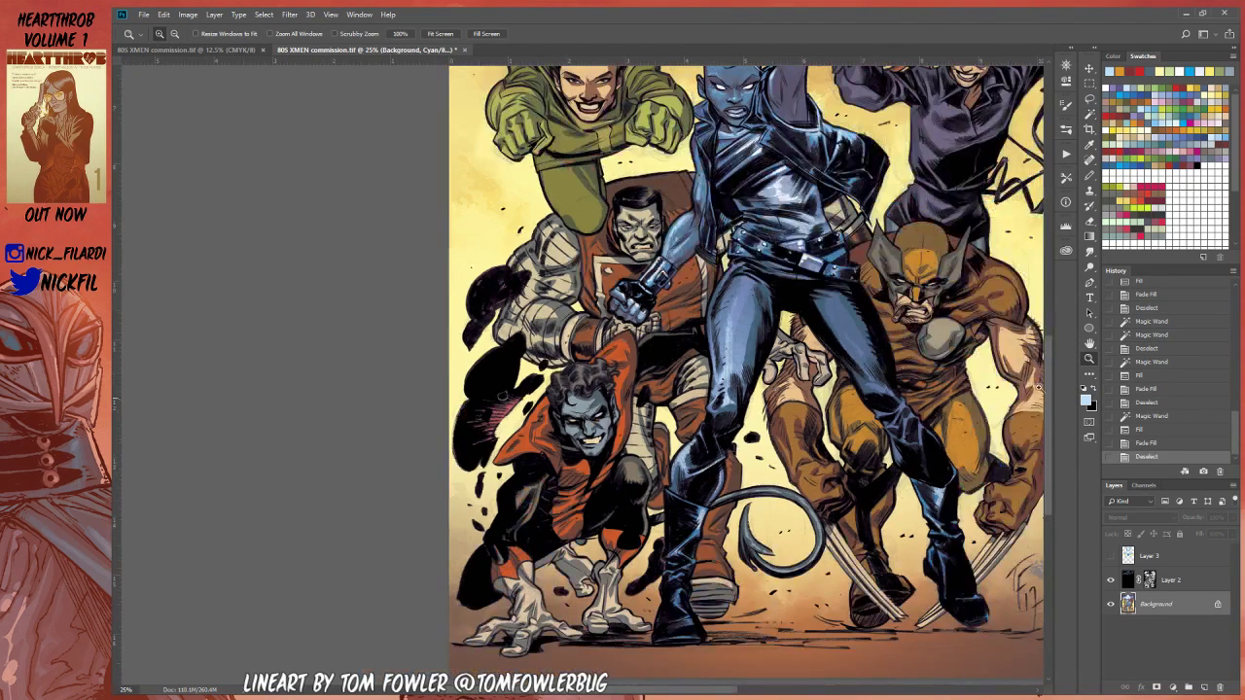
pyautogui.click(1089, 177)
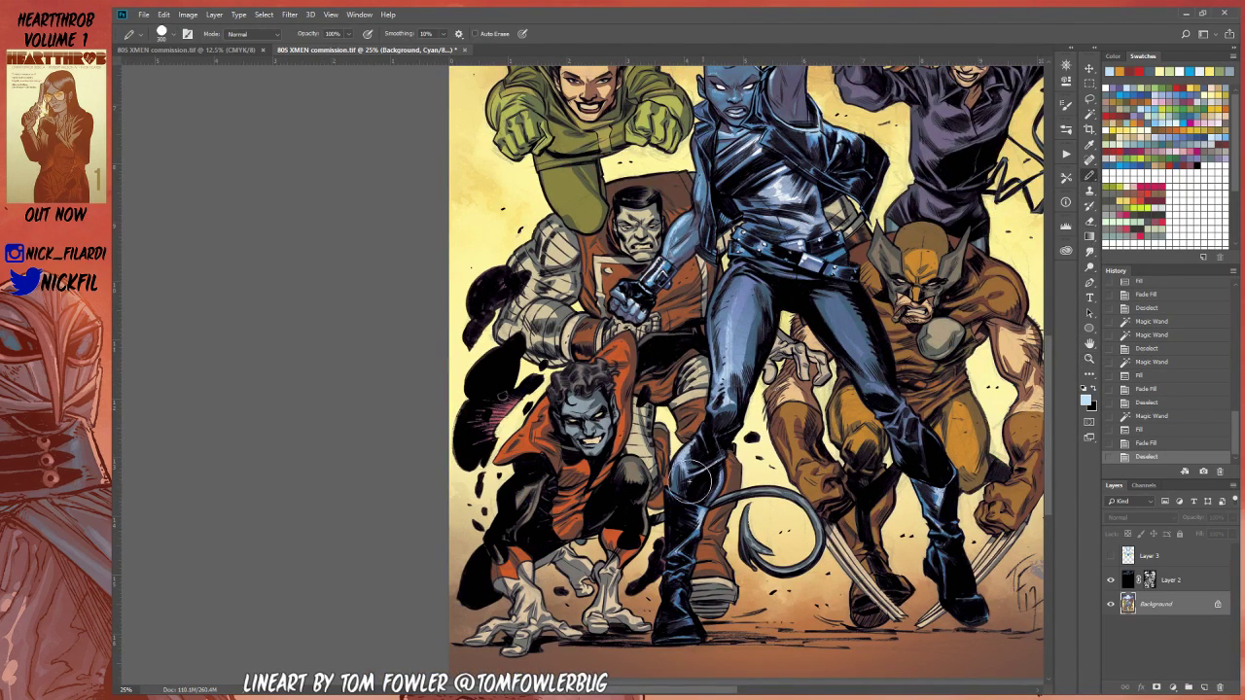
pyautogui.click(1090, 115)
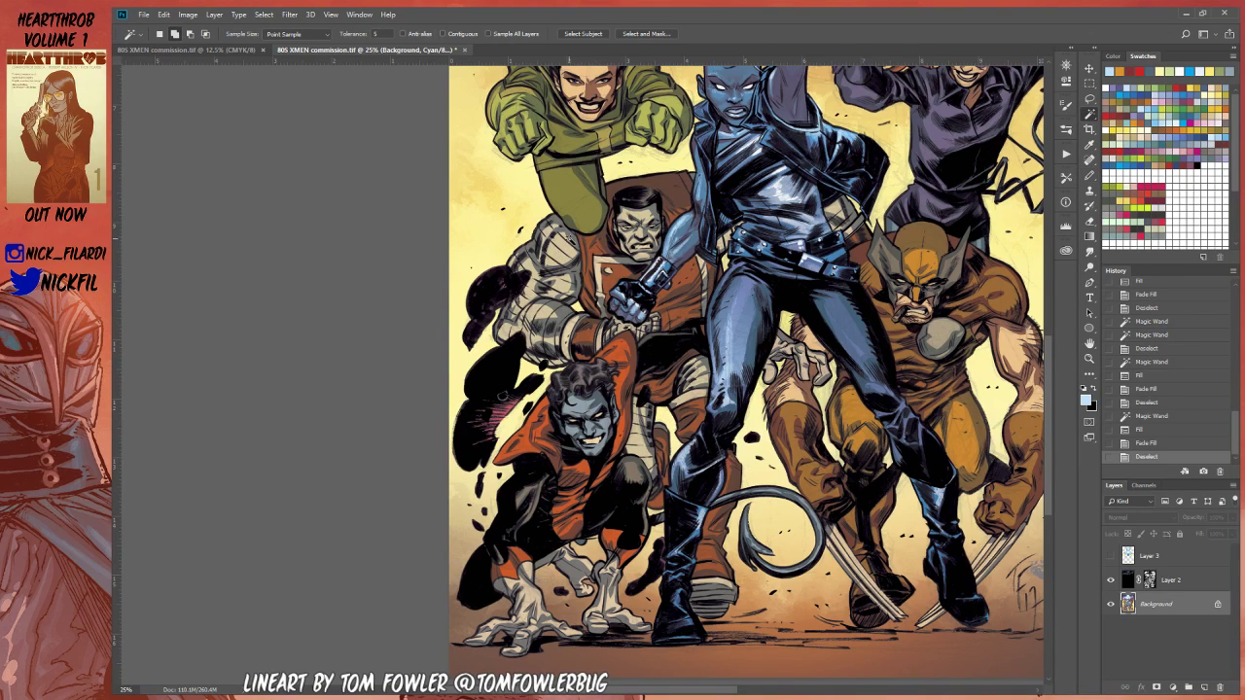
pyautogui.click(581, 240)
pyautogui.moveTo(739, 391); pyautogui.dragTo(689, 533)
pyautogui.hotkey('ctrl', 'd')
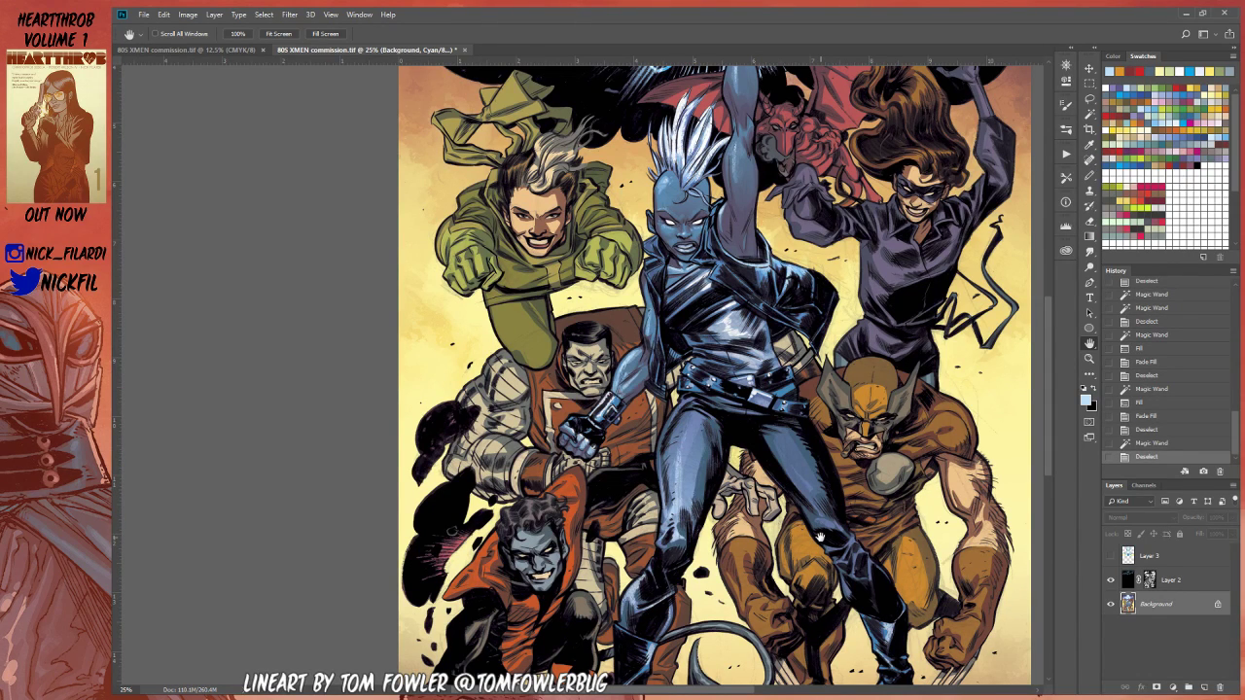
# Step: Select the light trim on Colossus's costume, fill it with bright blue faded to 20% in Normal mode, and deselect
pyautogui.click(1090, 114)
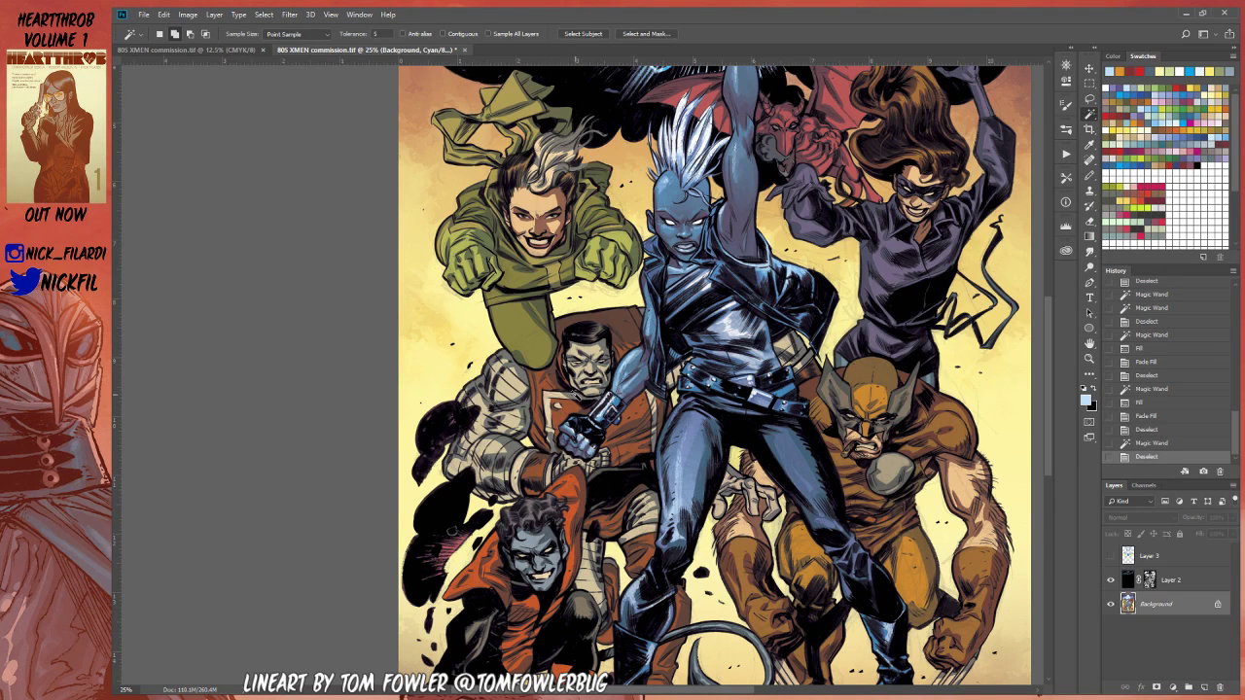
pyautogui.click(577, 394)
pyautogui.click(1121, 92)
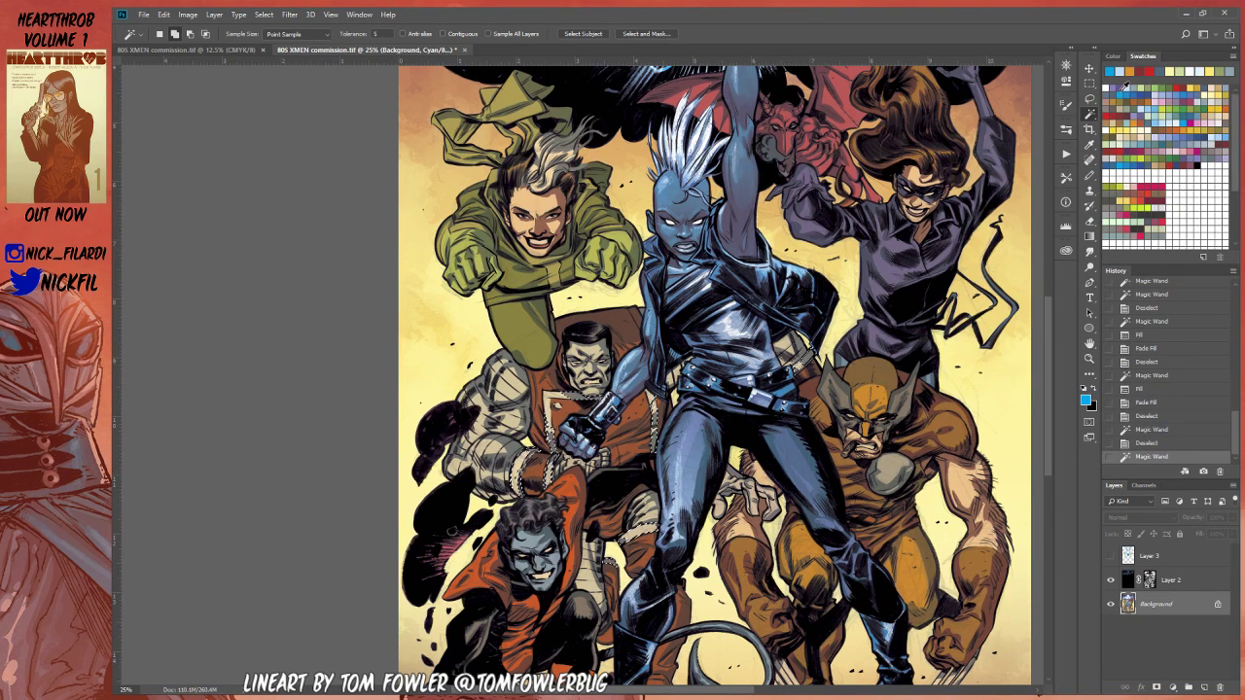
pyautogui.hotkey('alt', 'BackSpace')
pyautogui.hotkey('ctrl', 'shift', 'f')
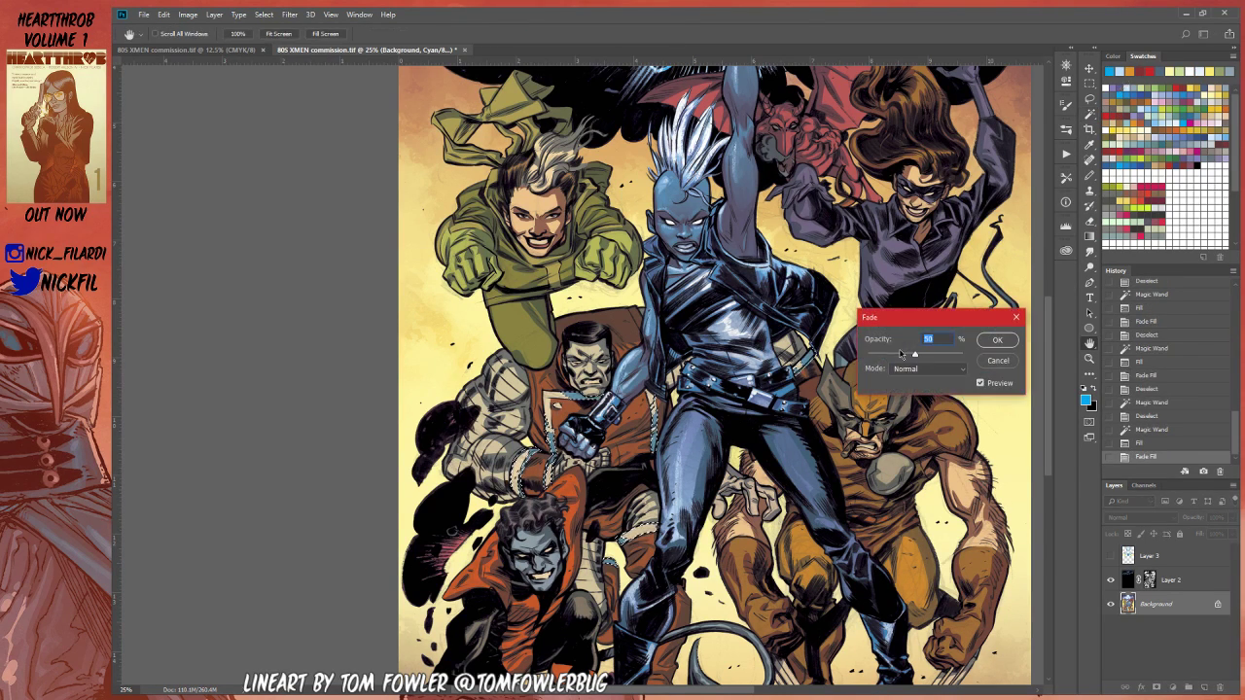
pyautogui.click(888, 355)
pyautogui.click(987, 343)
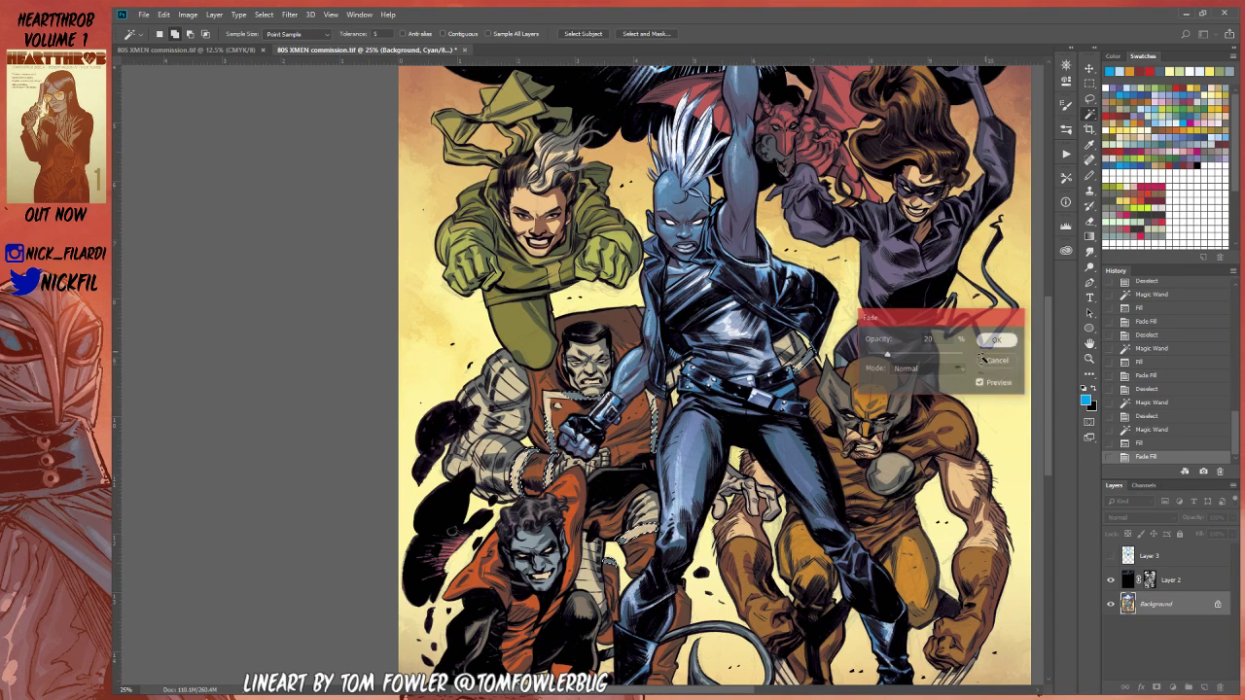
pyautogui.hotkey('ctrl', 'd')
# Step: Reselect Colossus's costume trim, fill it with pale blue faded to 50% in Normal mode, and deselect
pyautogui.click(1089, 358)
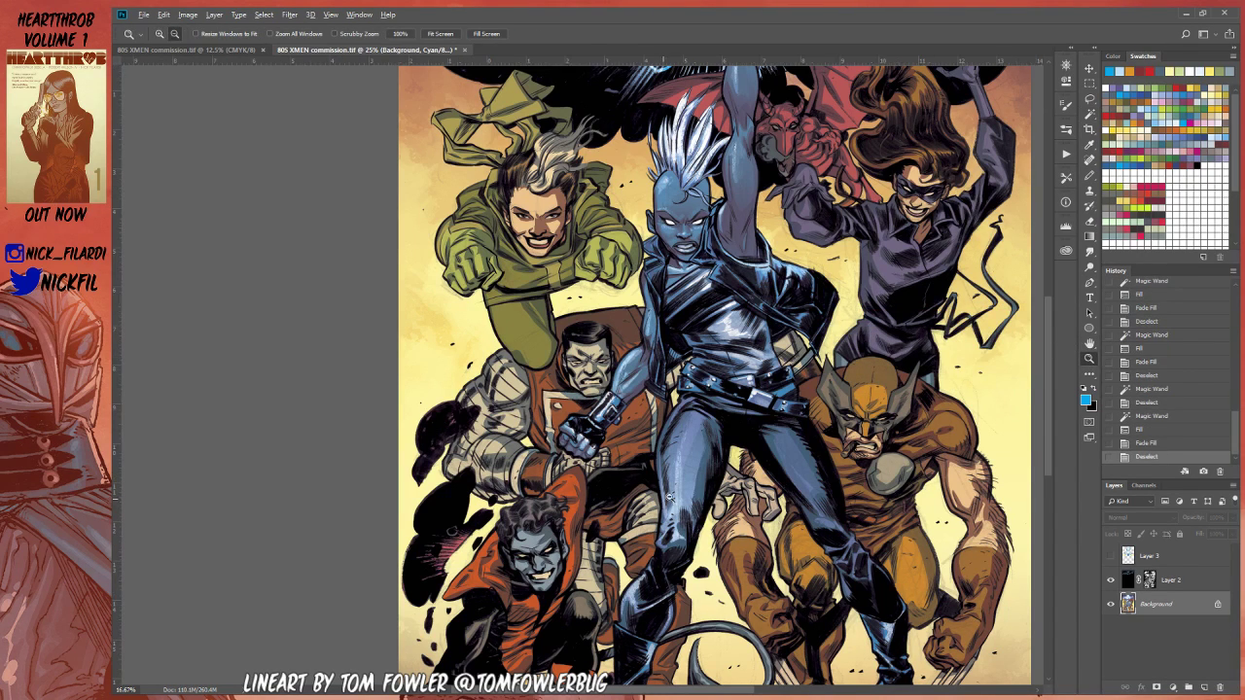
pyautogui.hotkey('ctrl', '-')
pyautogui.hotkey('ctrl', 'z')
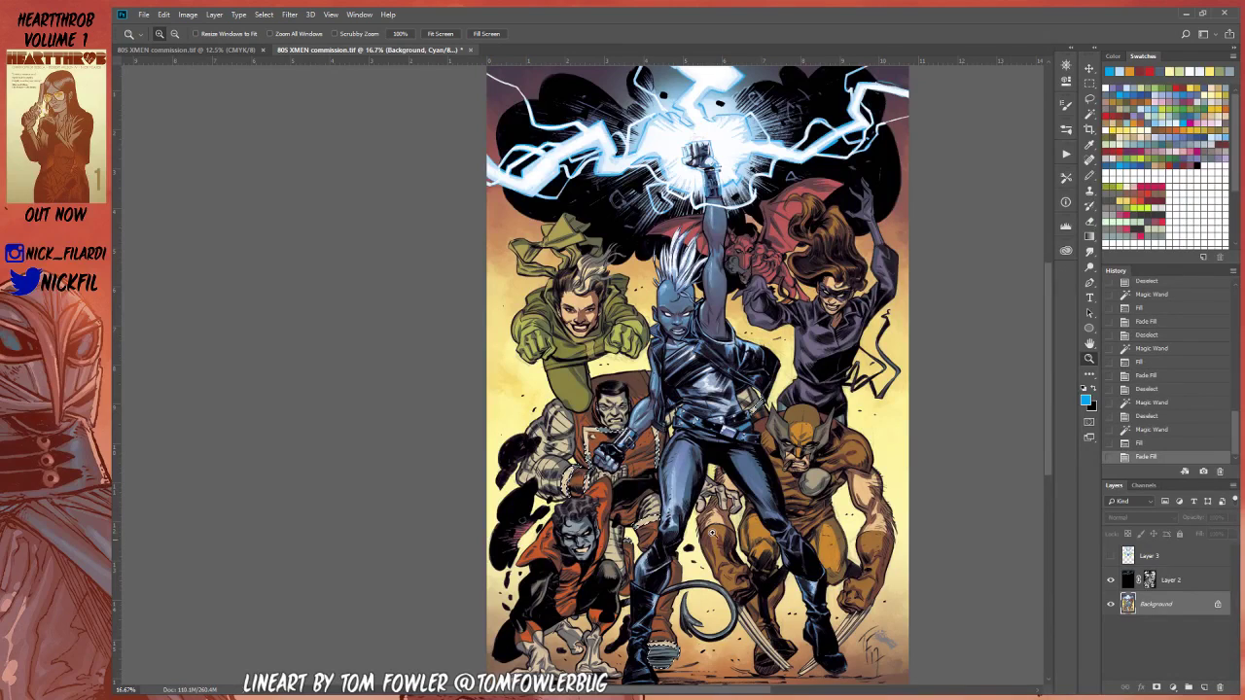
pyautogui.press('w')
pyautogui.click(587, 430)
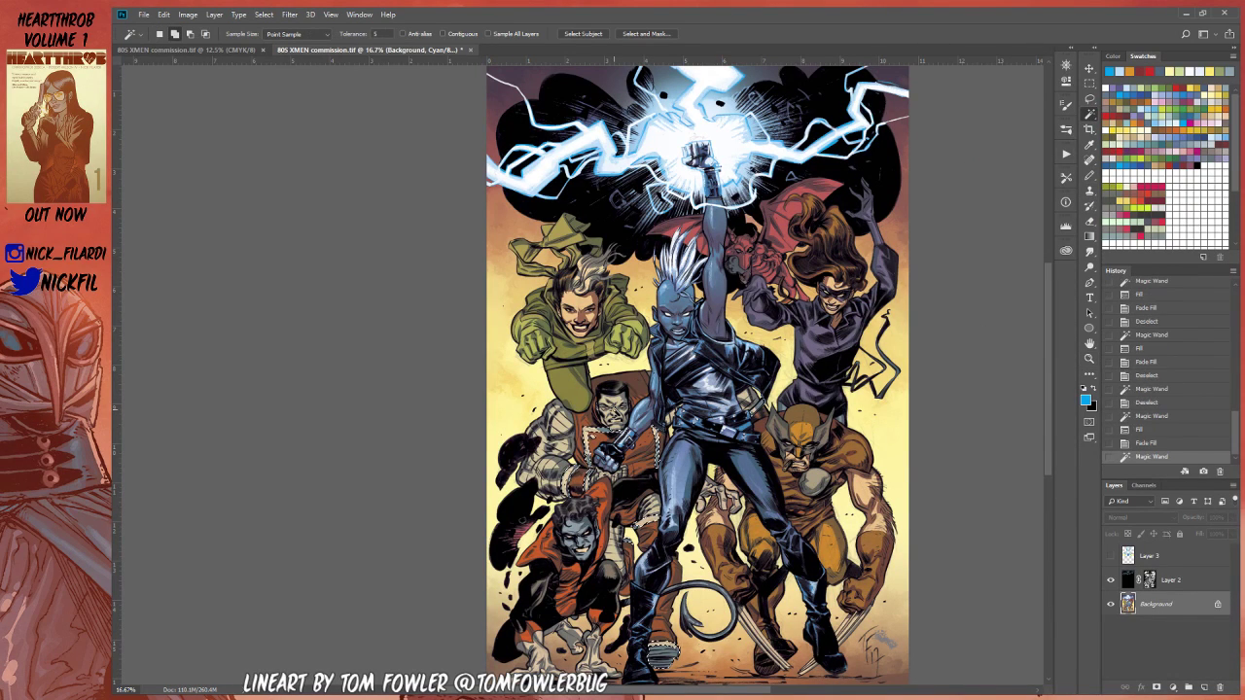
pyautogui.click(1170, 123)
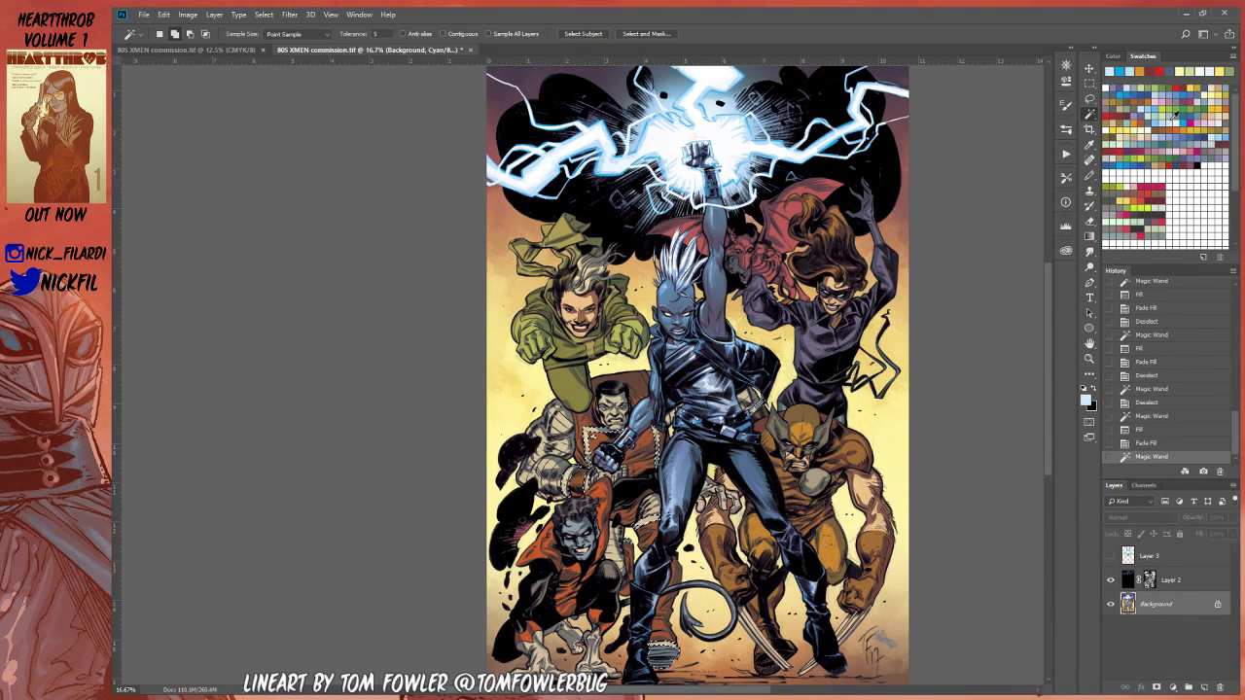
pyautogui.hotkey('alt', 'BackSpace')
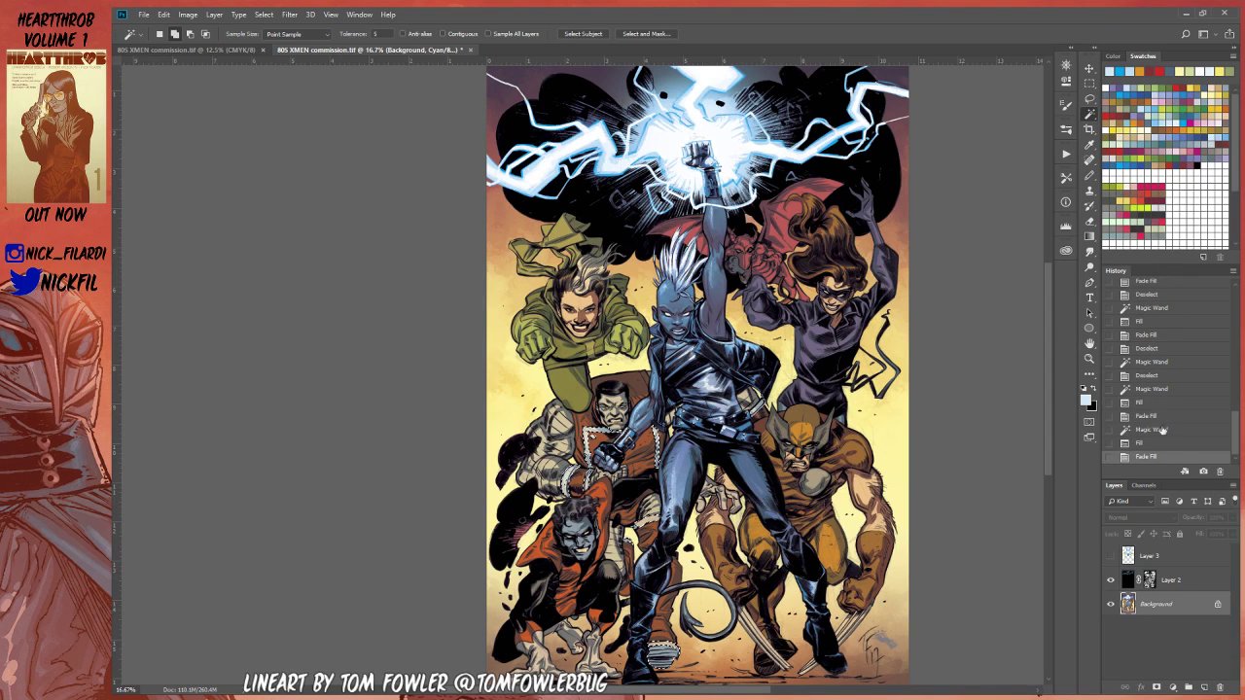
pyautogui.hotkey('ctrl', 'shift', 'f')
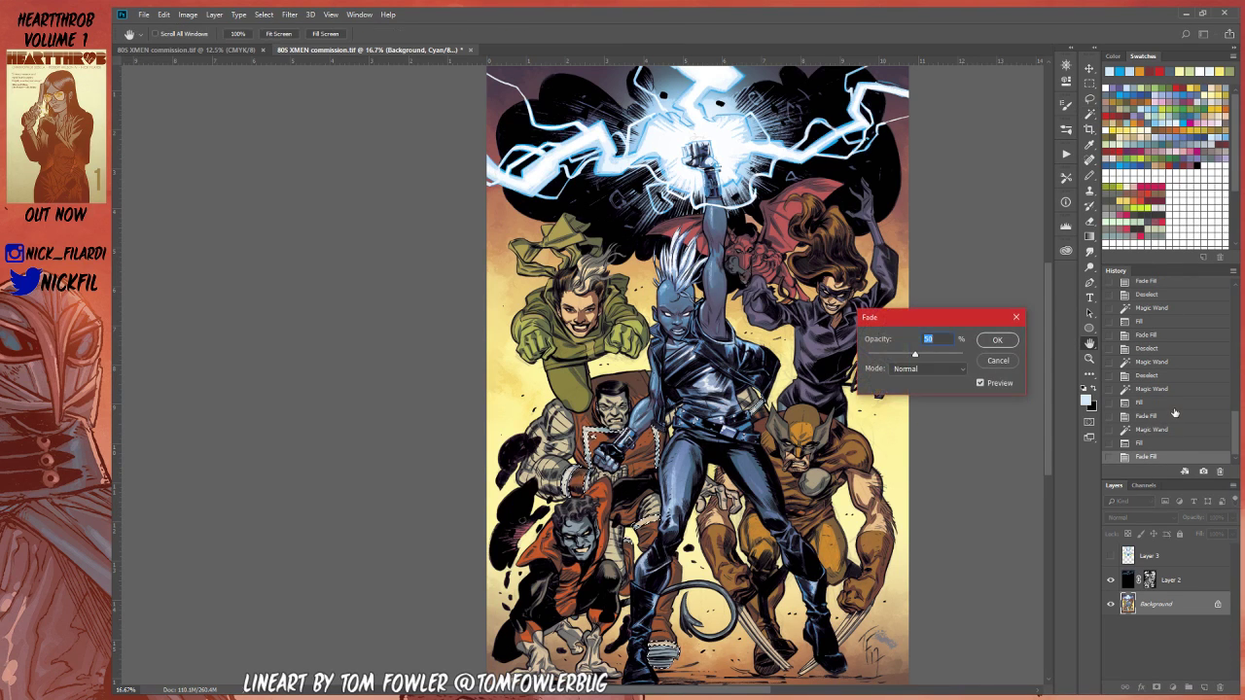
pyautogui.click(997, 341)
pyautogui.hotkey('ctrl', 'd')
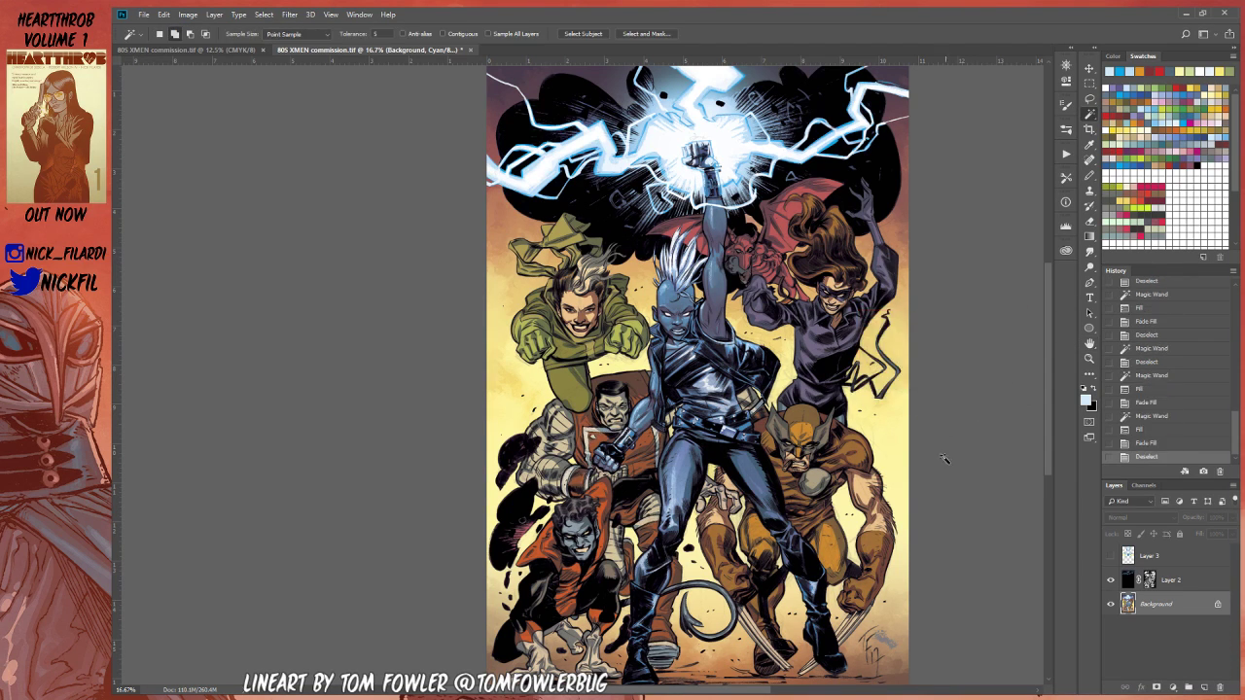
# Step: Select the white streak in the green-costumed woman's hair, tint it with a faded light blue fill, and deselect
pyautogui.press('space')
pyautogui.moveTo(769, 455); pyautogui.dragTo(740, 467)
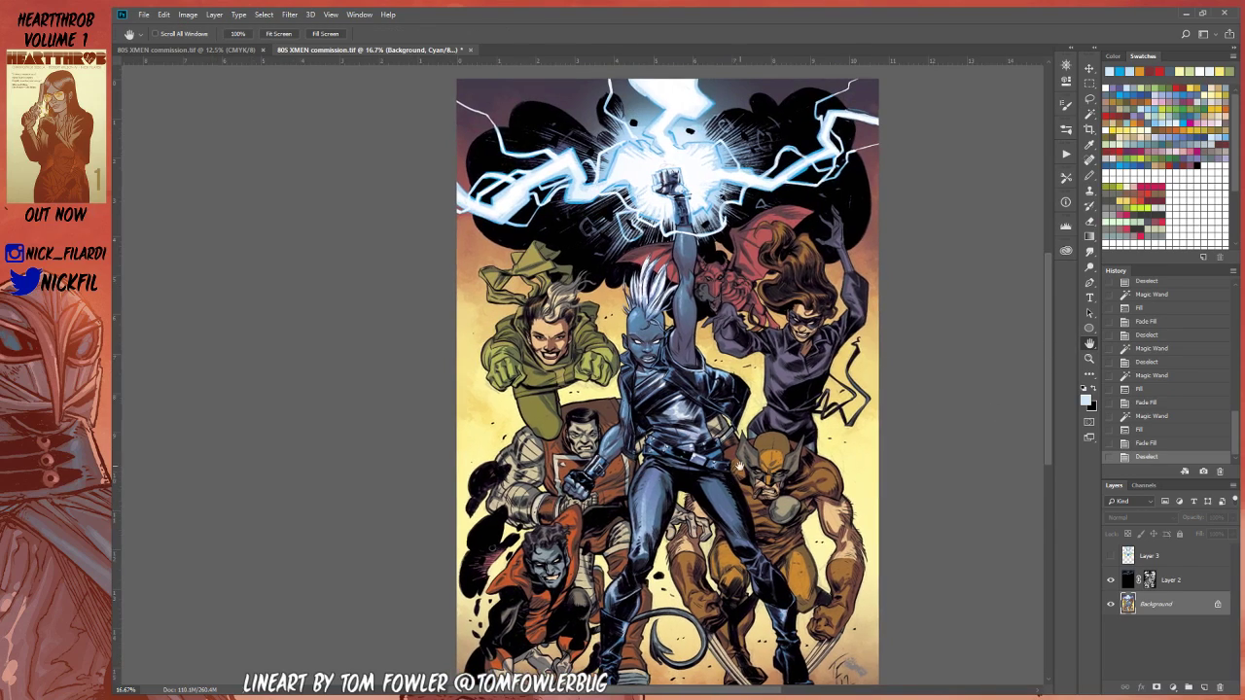
pyautogui.click(1091, 360)
pyautogui.hotkey('ctrl', '+')
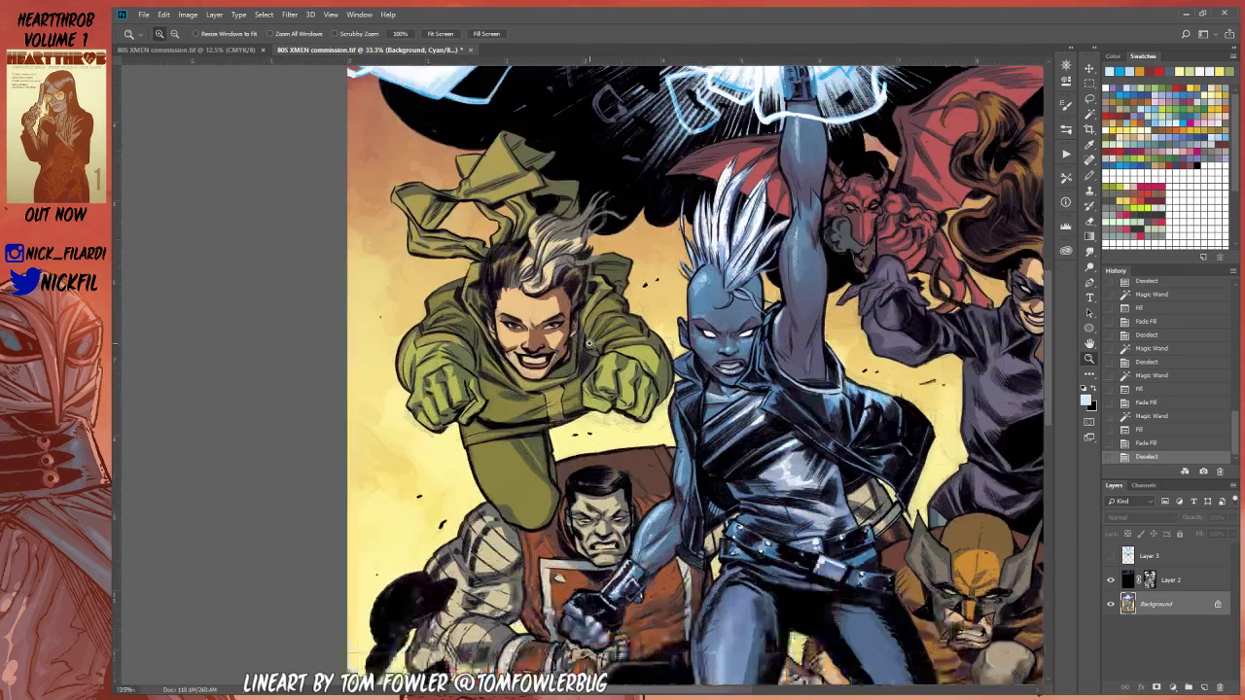
pyautogui.click(1090, 114)
pyautogui.click(583, 206)
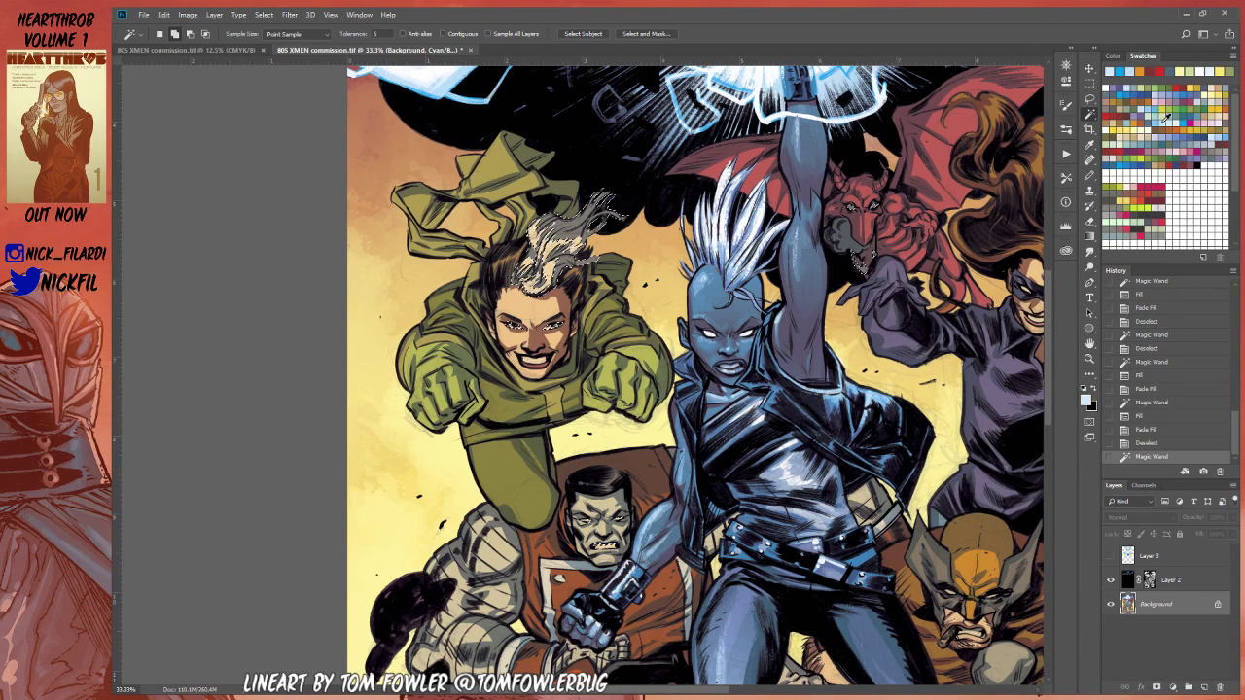
pyautogui.hotkey('alt', 'BackSpace')
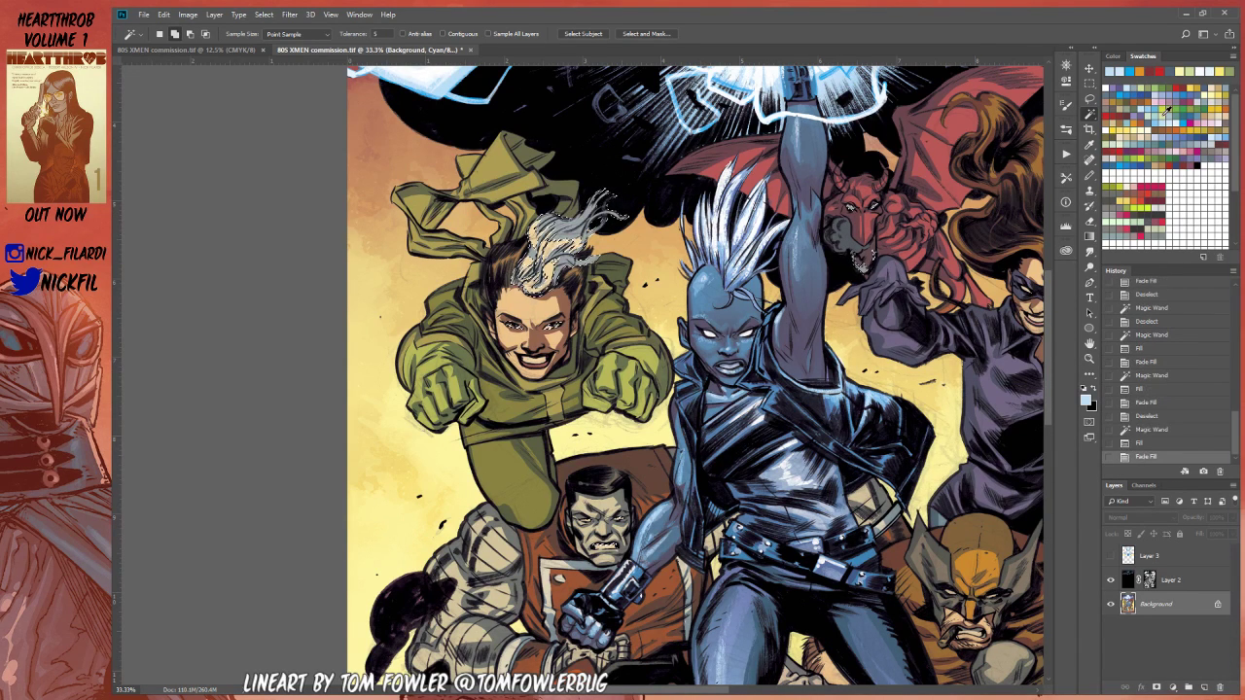
pyautogui.hotkey('ctrl', 'shift', 'f')
pyautogui.hotkey('ctrl', 'd')
# Step: Paint Colossus's and Nightcrawler's eyes white with the Pencil tool
pyautogui.click(1089, 345)
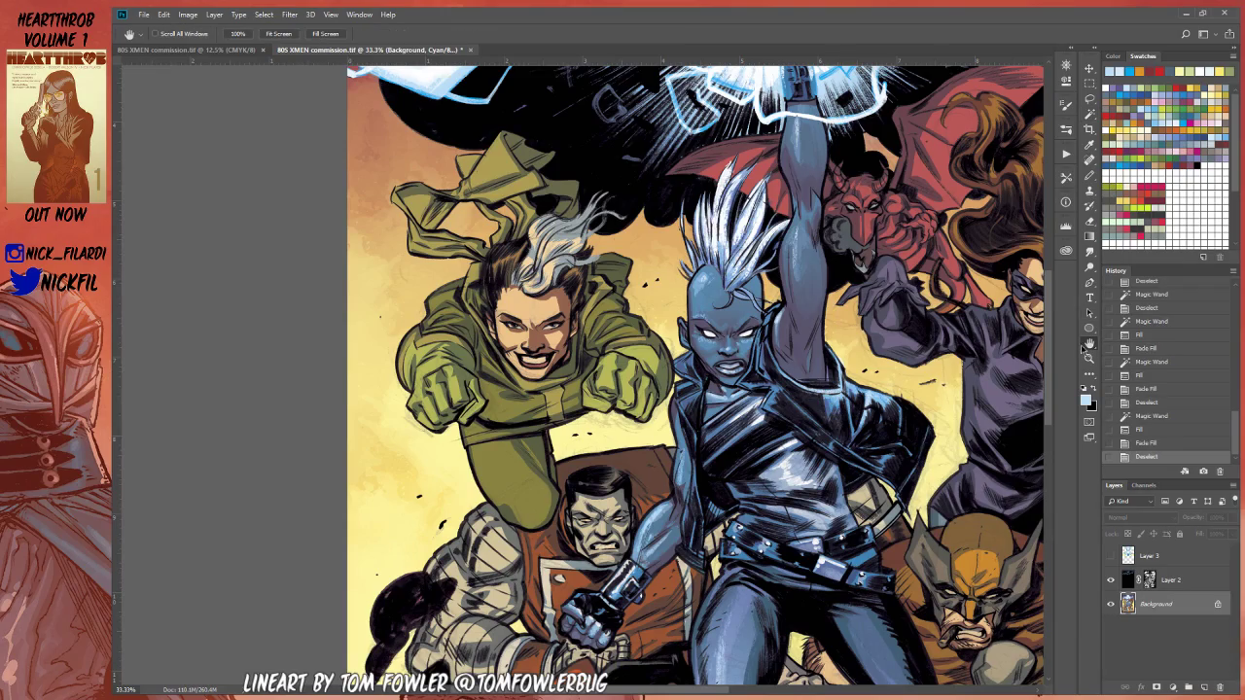
pyautogui.moveTo(784, 550); pyautogui.dragTo(755, 282)
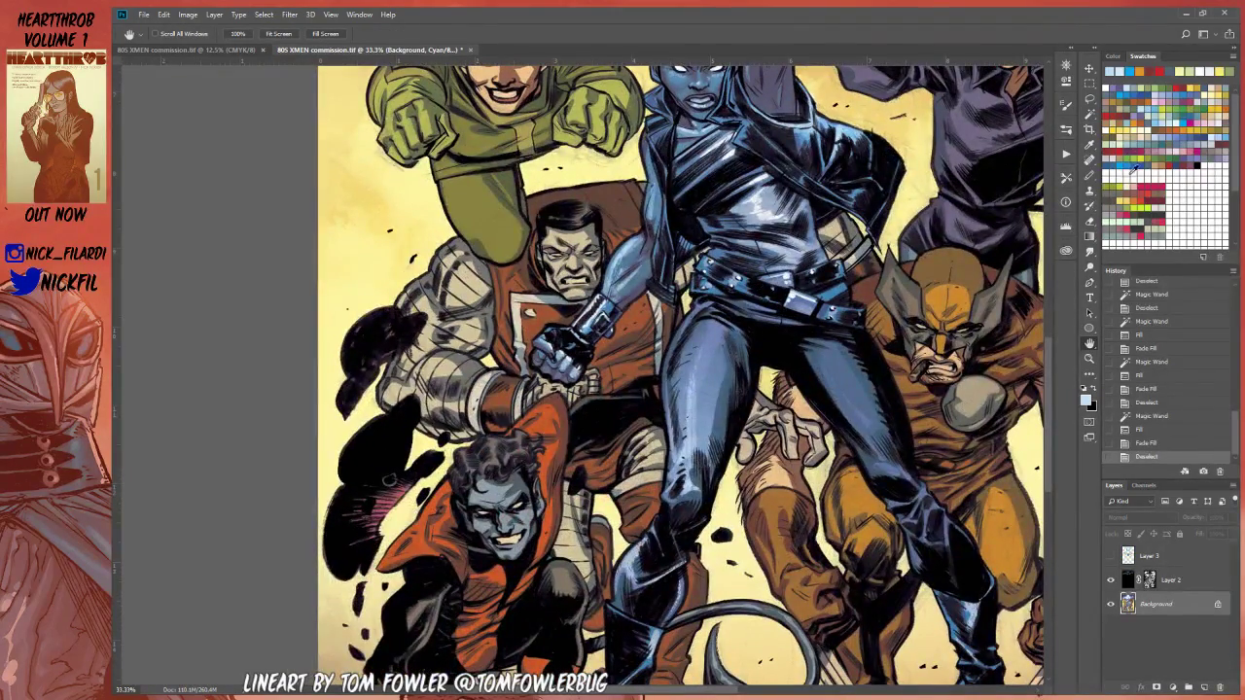
pyautogui.click(1089, 177)
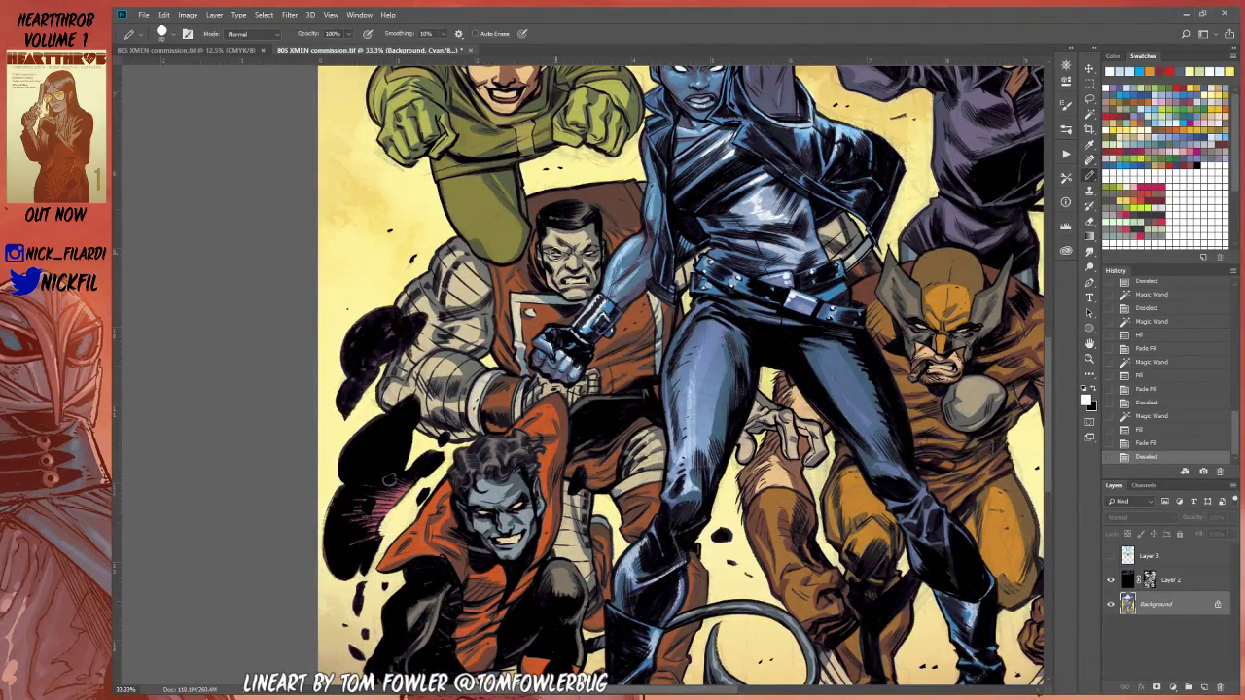
pyautogui.click(554, 256)
pyautogui.click(587, 251)
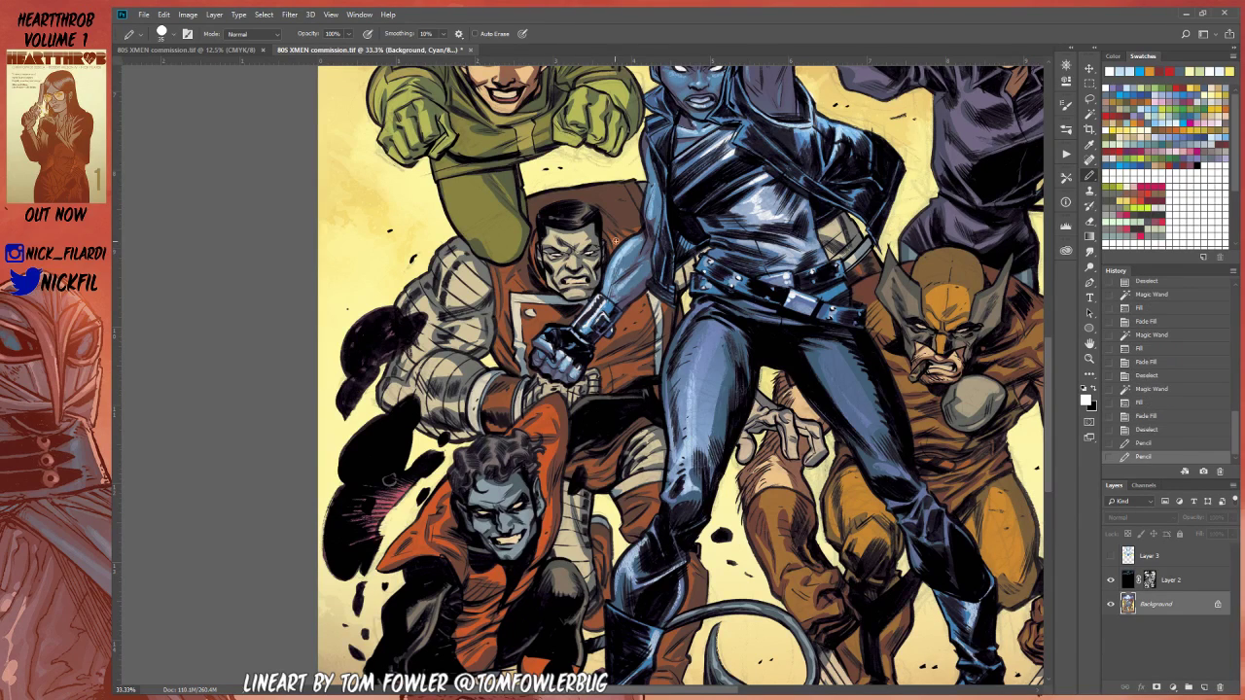
pyautogui.click(518, 506)
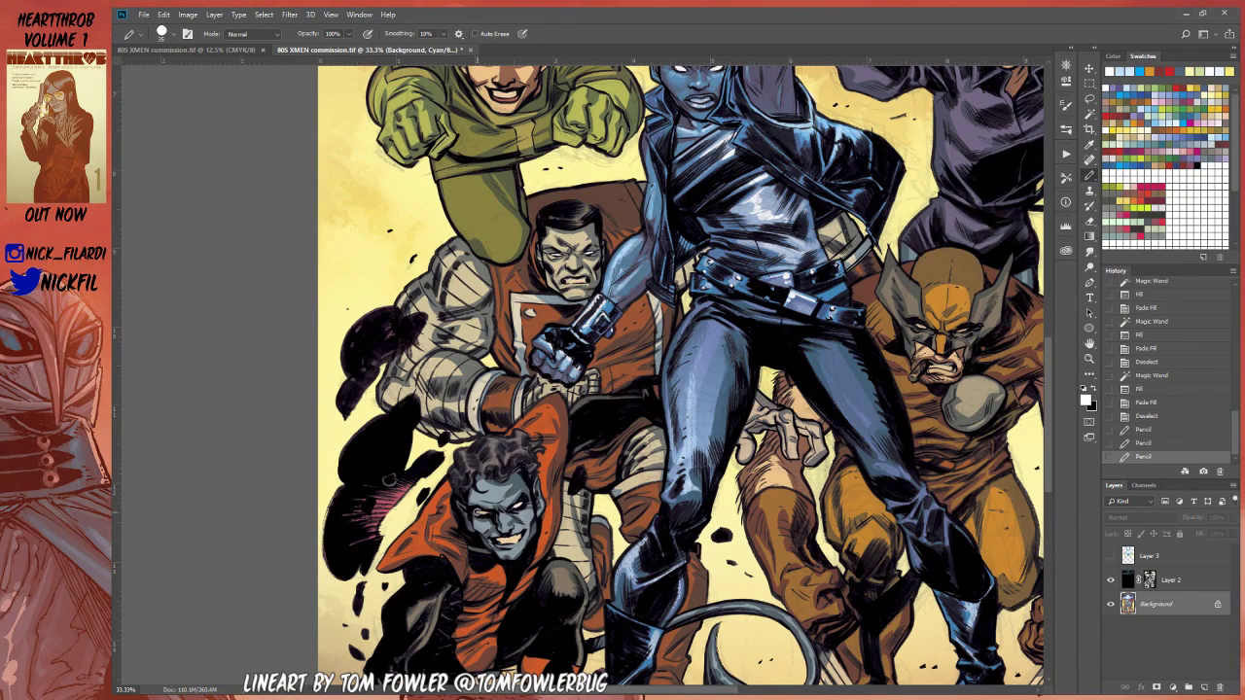
pyautogui.click(507, 503)
# Step: Paint the masked woman's eyes white with the Pencil tool
pyautogui.click(1090, 344)
pyautogui.moveTo(904, 426); pyautogui.dragTo(650, 593)
pyautogui.click(1090, 177)
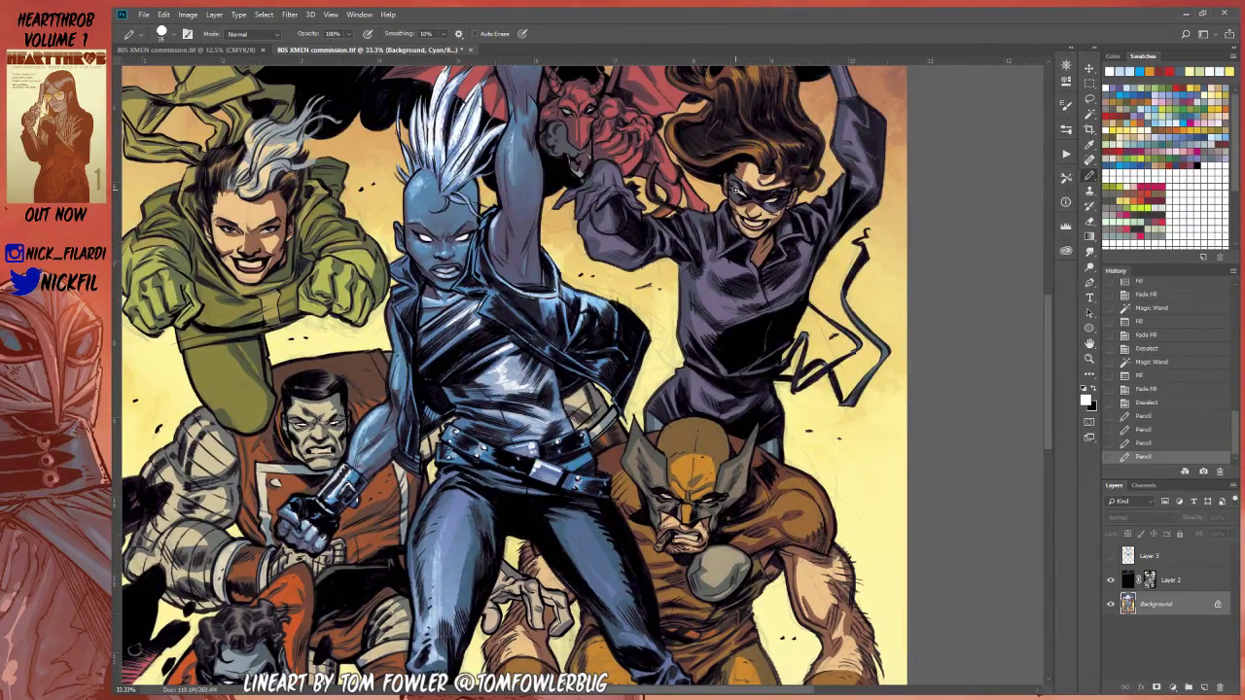
pyautogui.click(779, 192)
pyautogui.click(779, 191)
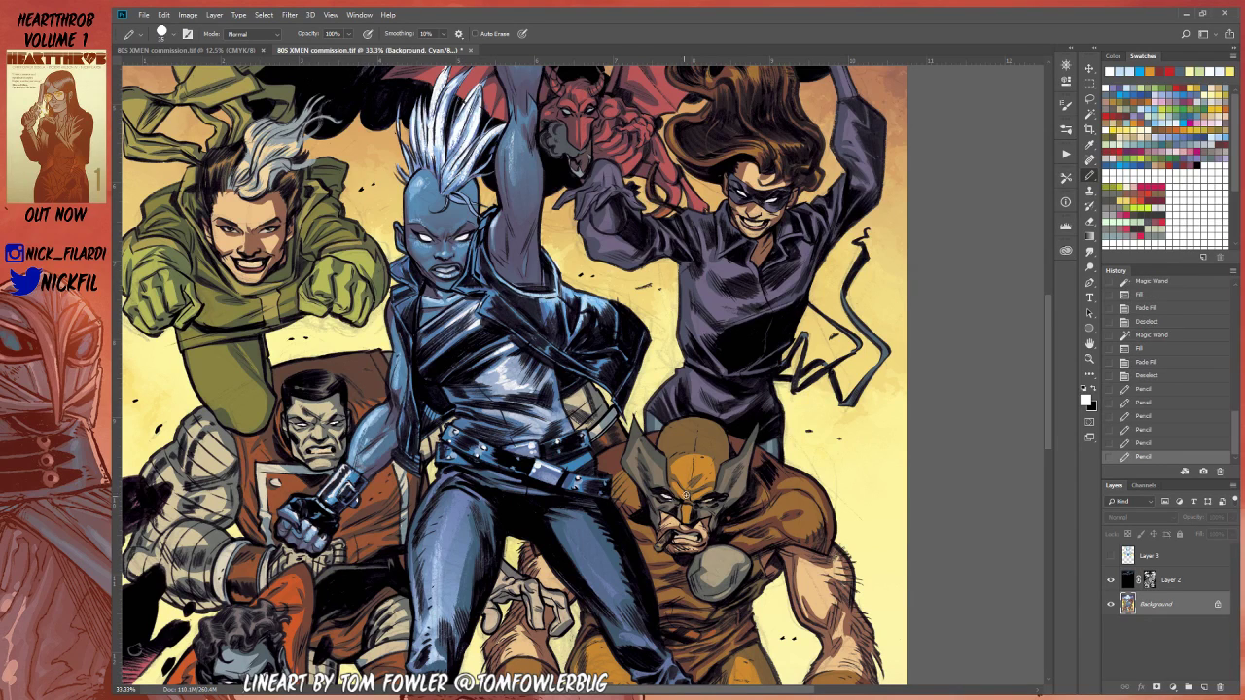
# Step: Paint Wolverine's and the red dragon's eyes white with the Pencil tool
pyautogui.click(683, 498)
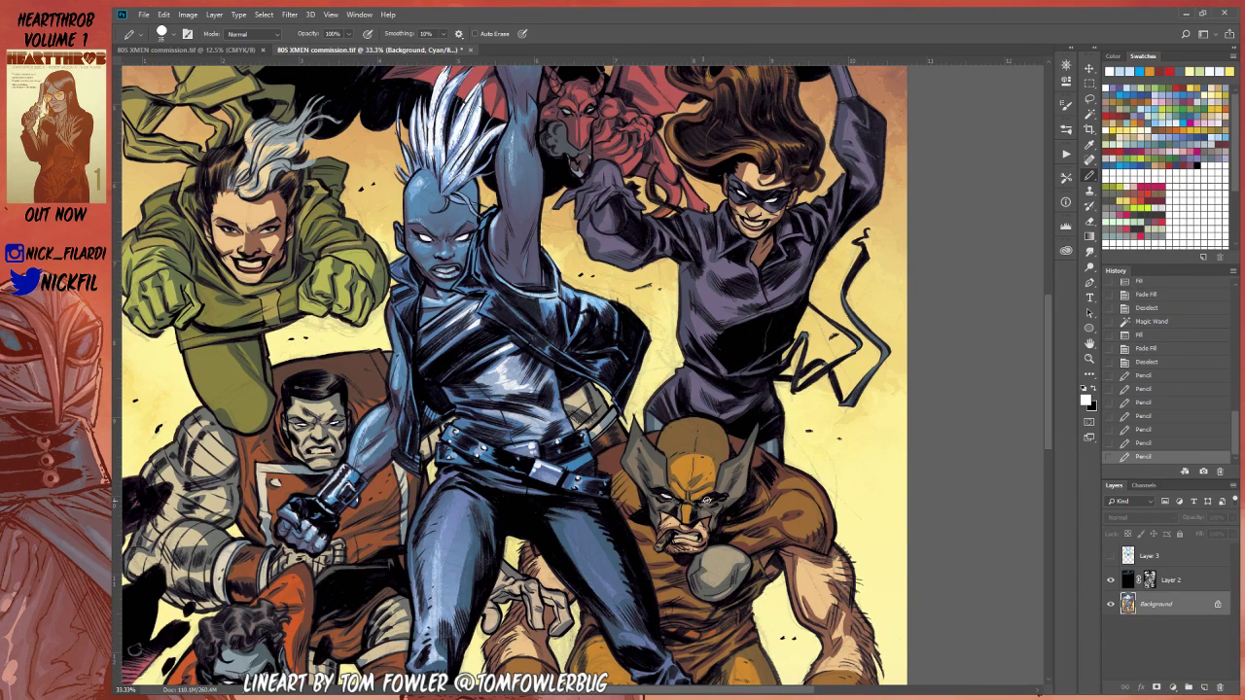
pyautogui.click(707, 500)
pyautogui.click(596, 101)
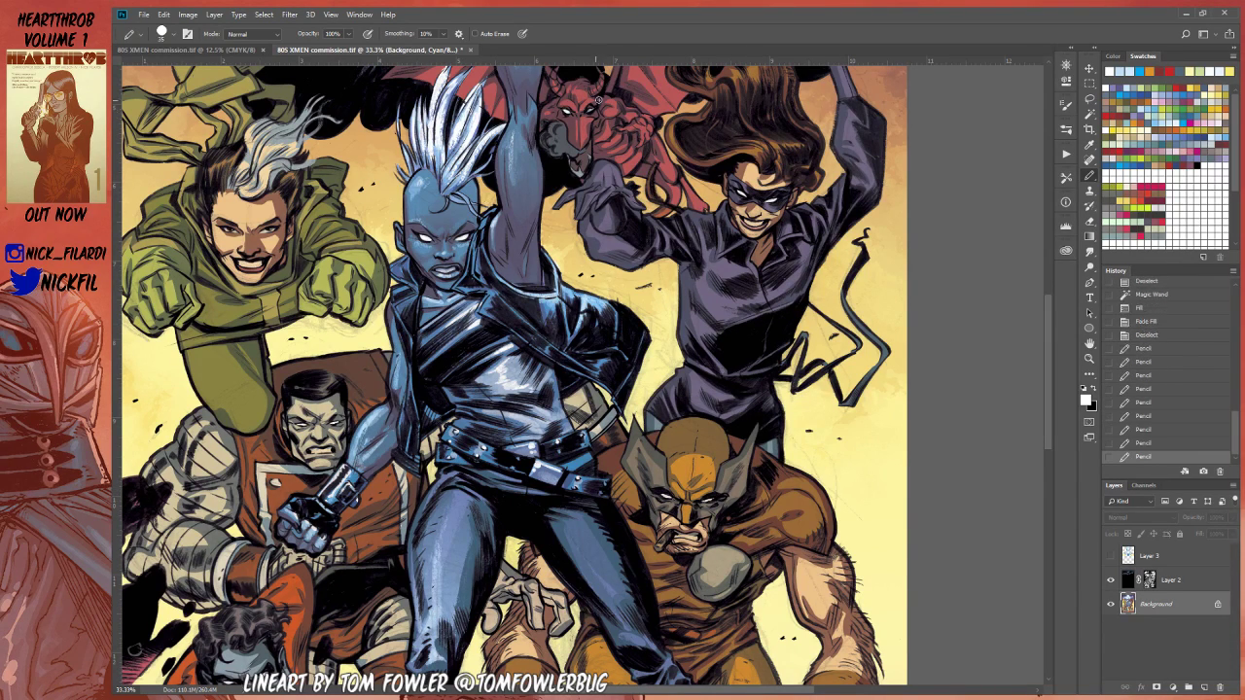
pyautogui.click(613, 86)
# Step: Examine the colouring of the whole illustration, from the lightning down to the figures' feet
pyautogui.click(1089, 358)
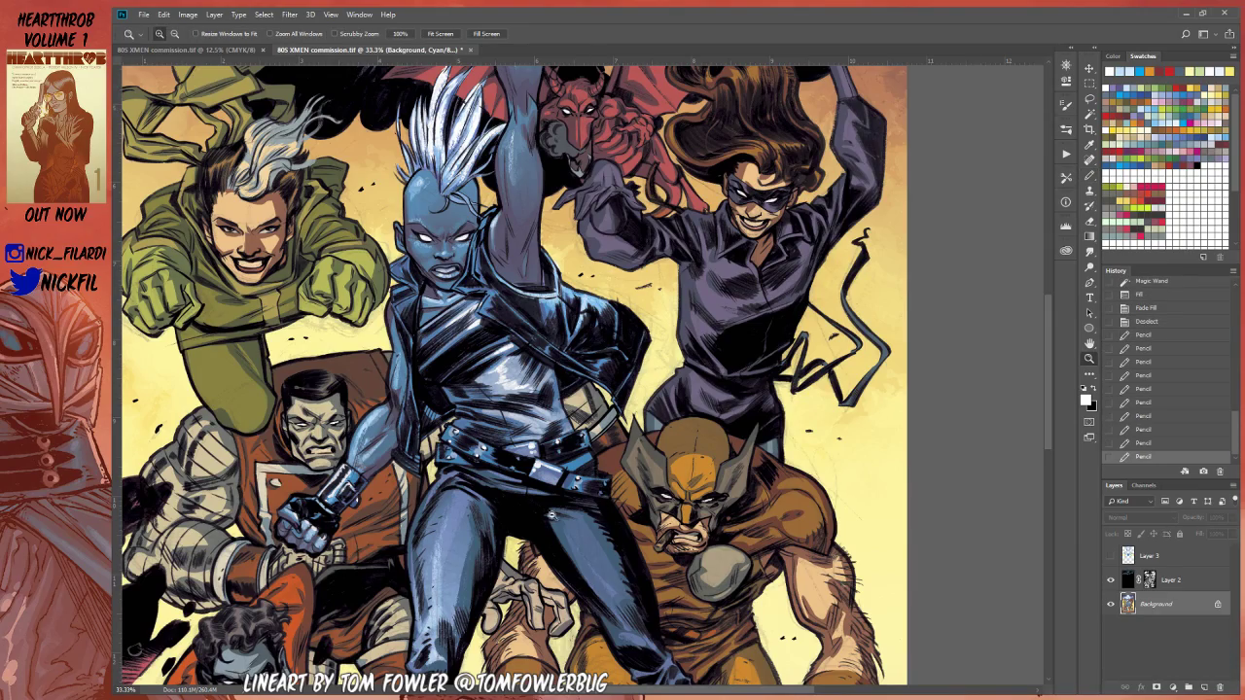
pyautogui.keyDown('alt'); pyautogui.click(528, 484); pyautogui.keyUp('alt')
pyautogui.click(389, 374)
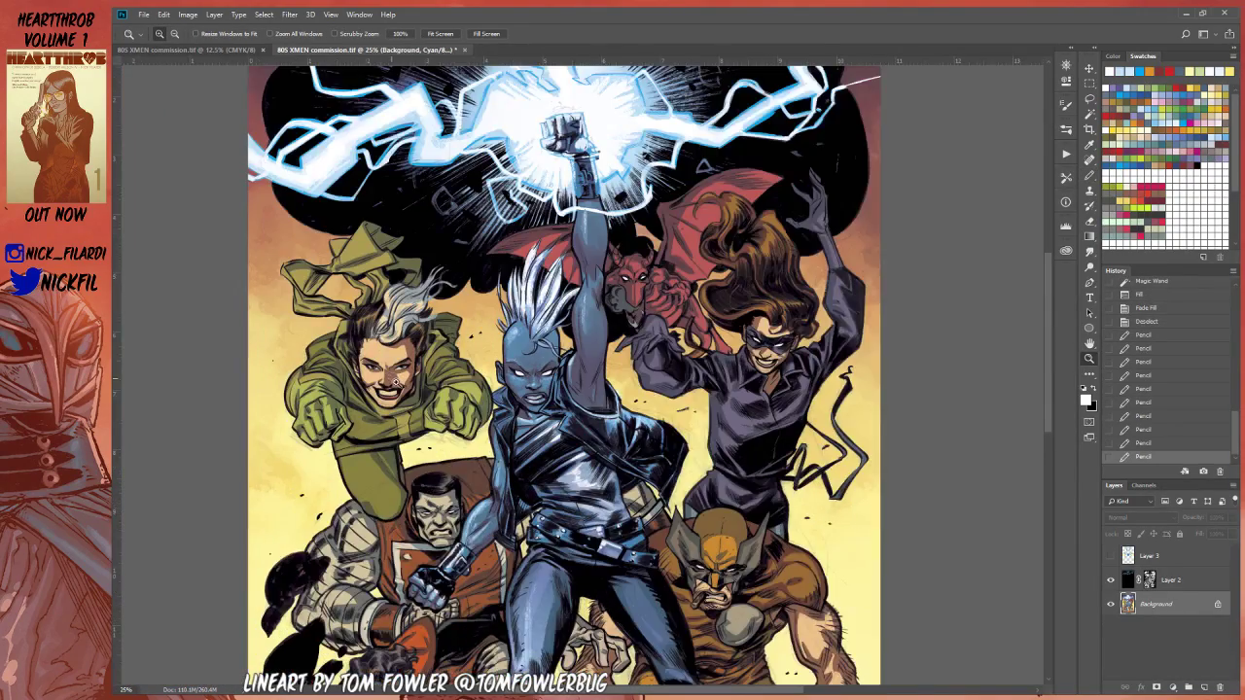
pyautogui.click(653, 424)
pyautogui.keyDown('alt'); pyautogui.click(531, 122); pyautogui.keyUp('alt')
pyautogui.keyDown('alt'); pyautogui.click(860, 497); pyautogui.keyUp('alt')
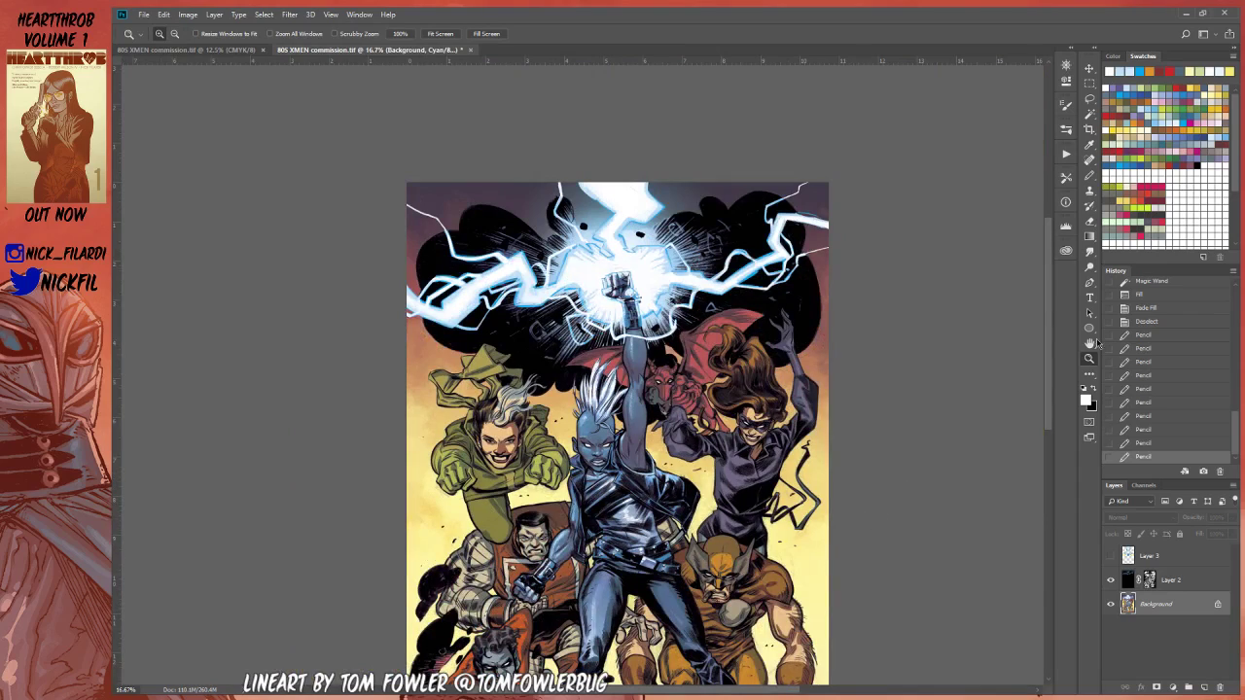
pyautogui.click(1090, 343)
pyautogui.moveTo(834, 532); pyautogui.dragTo(776, 347)
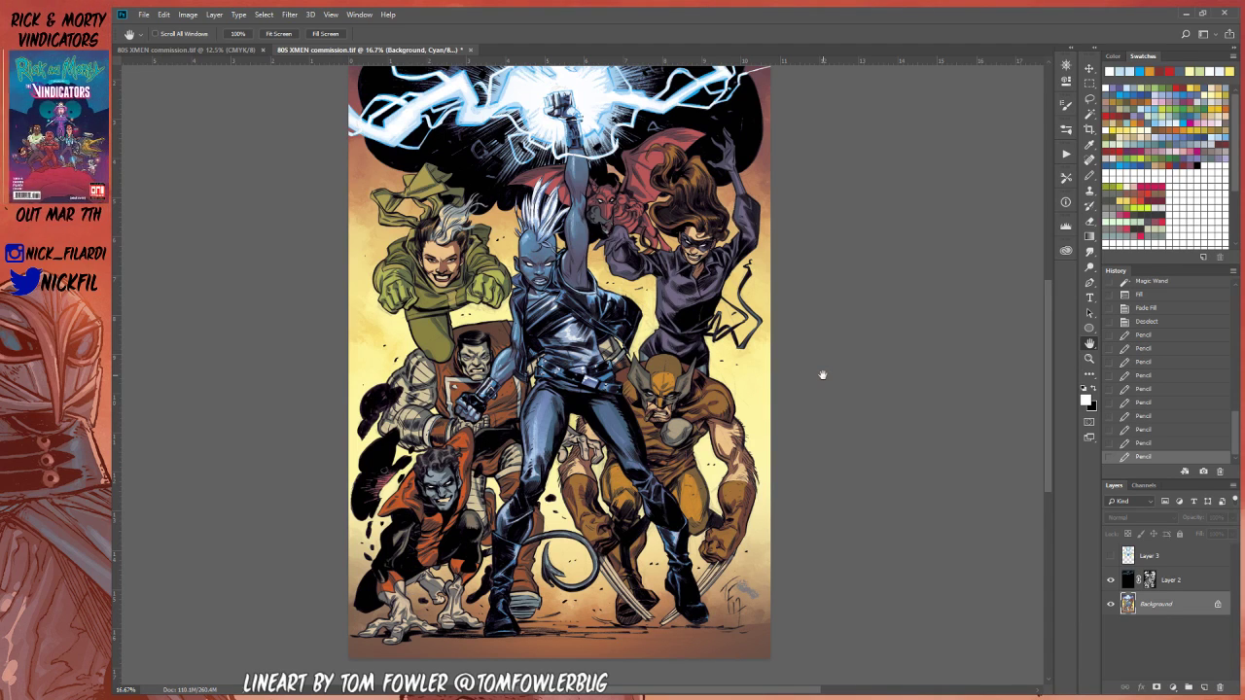
pyautogui.click(1094, 111)
pyautogui.click(484, 233)
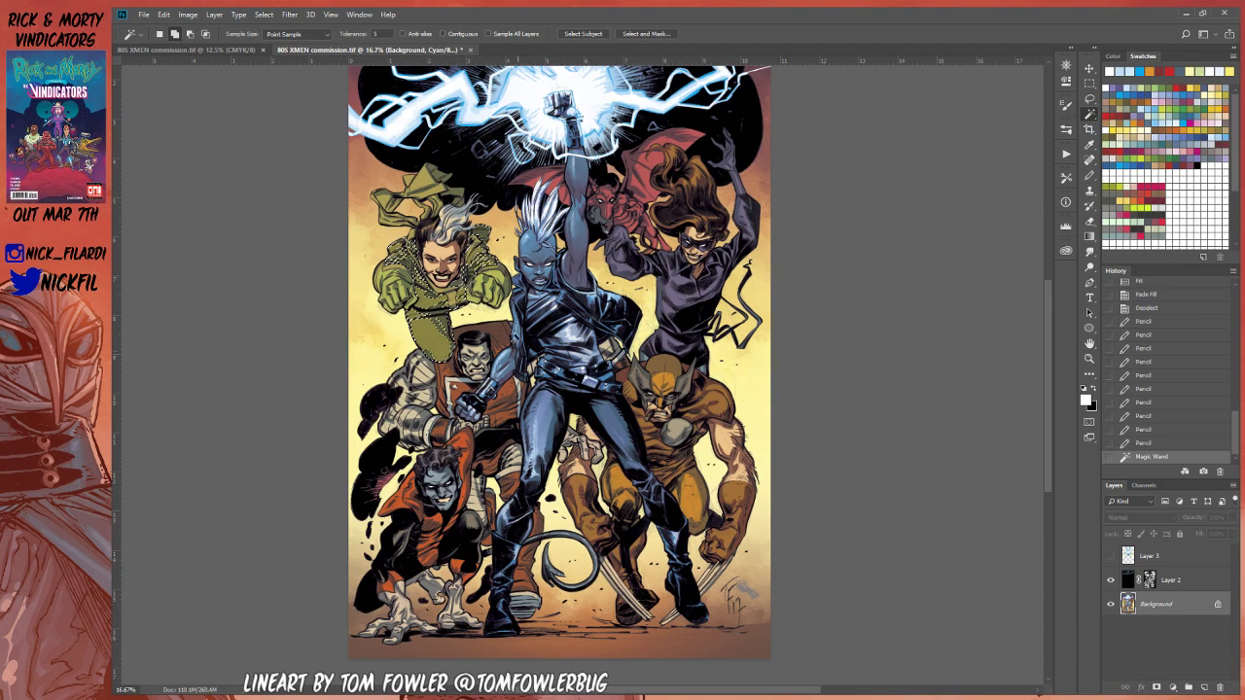
pyautogui.click(457, 224)
pyautogui.hotkey('ctrl', 'd')
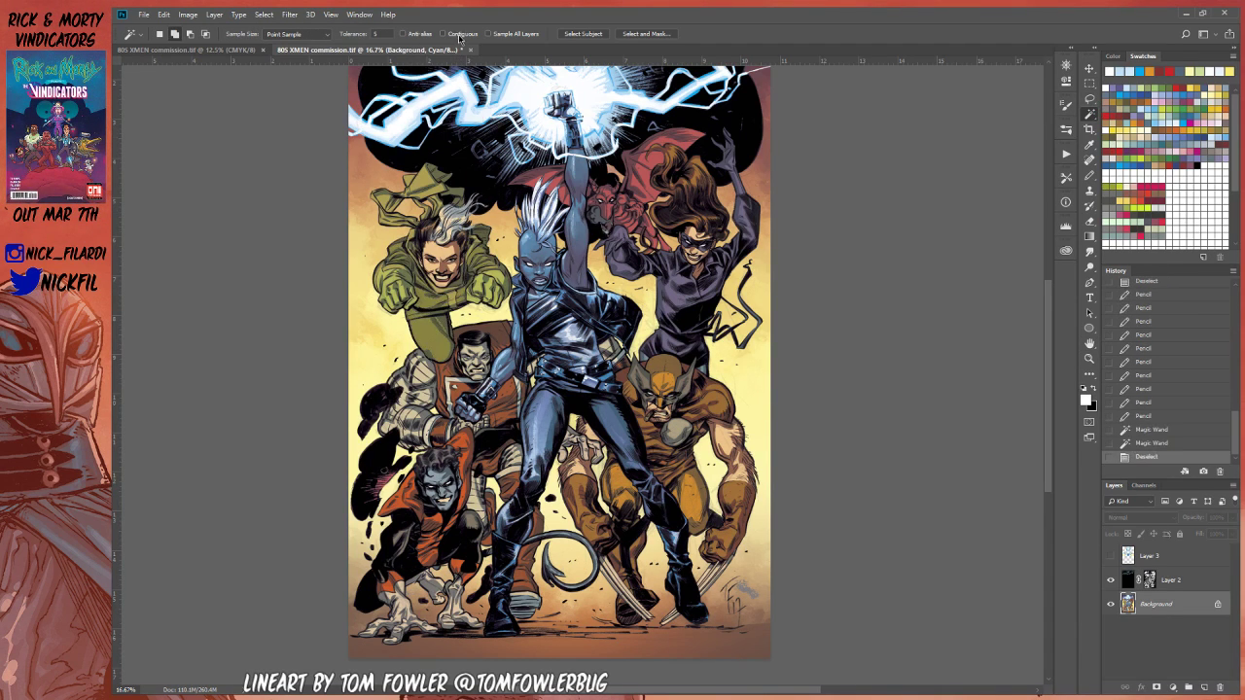
pyautogui.click(486, 250)
pyautogui.click(470, 238)
pyautogui.click(469, 214)
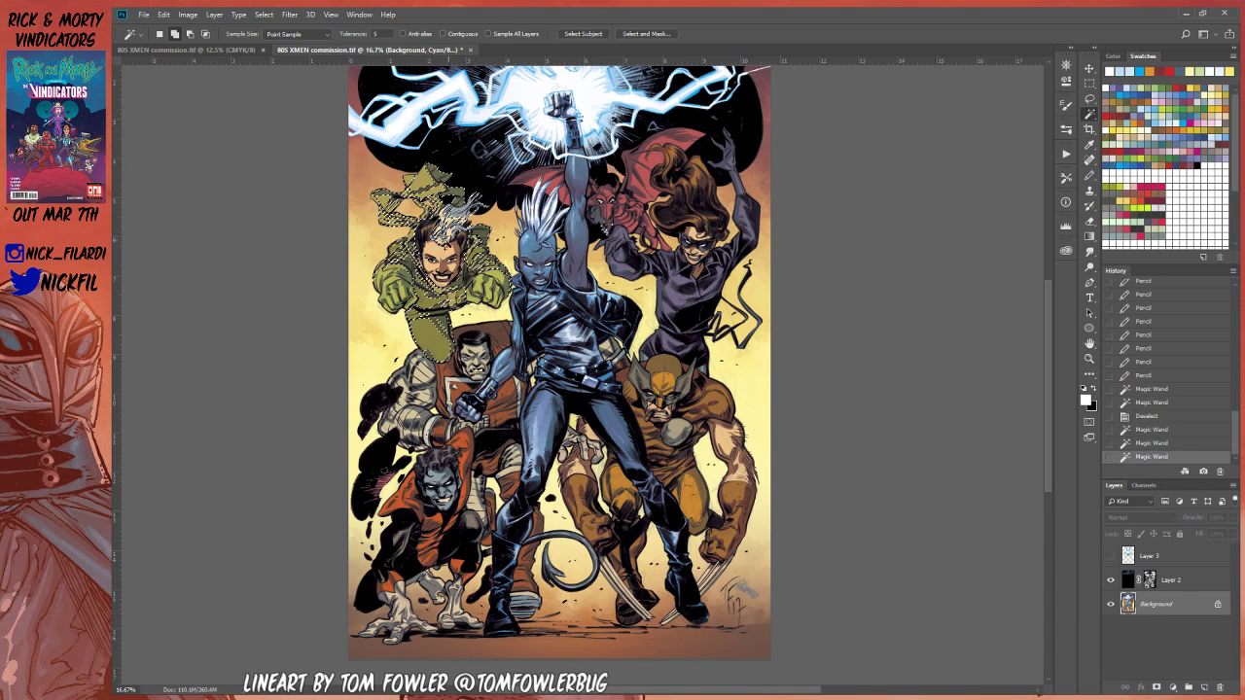
pyautogui.click(448, 261)
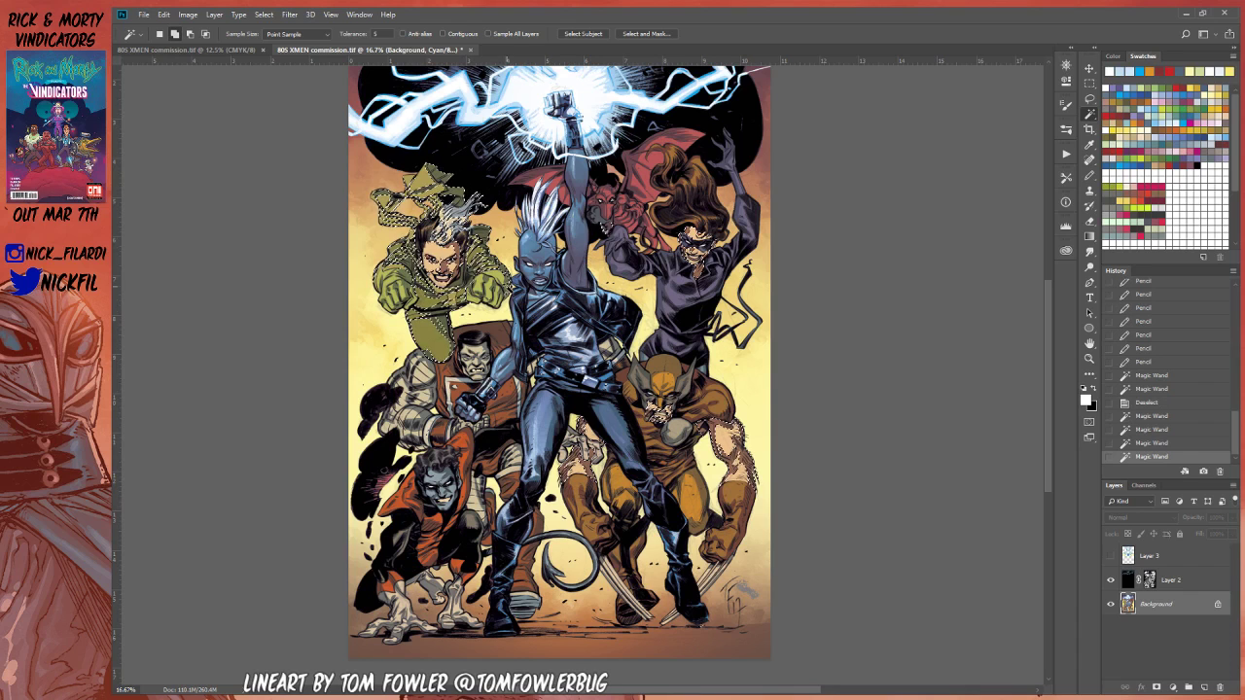
pyautogui.click(504, 288)
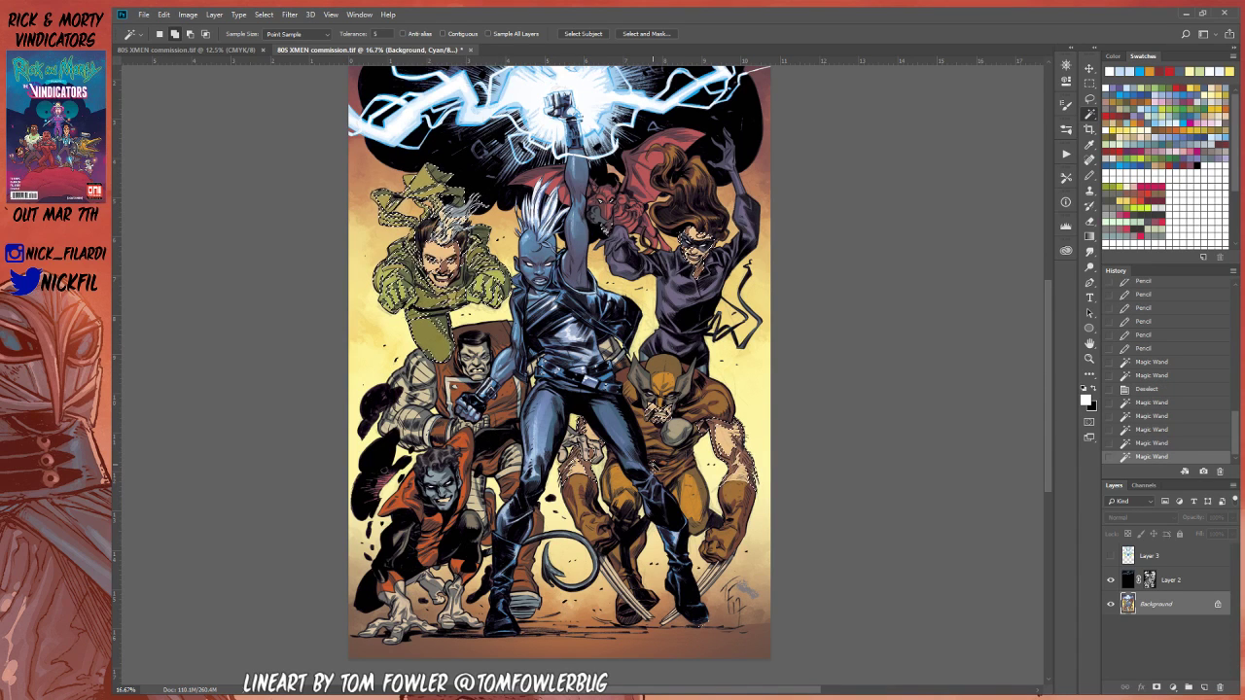
pyautogui.click(803, 435)
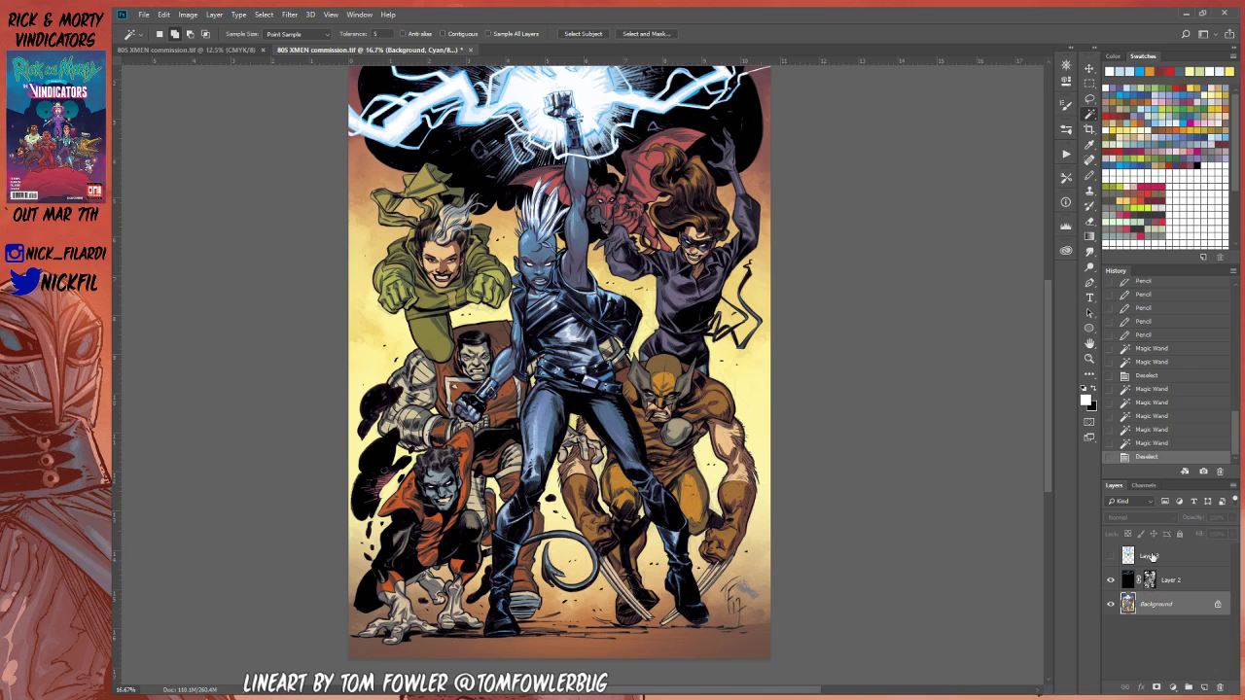
# Step: Select the grey silhouette of the supporting figures in the Alpha 2 channel and return to the CMYK composite
pyautogui.click(1145, 485)
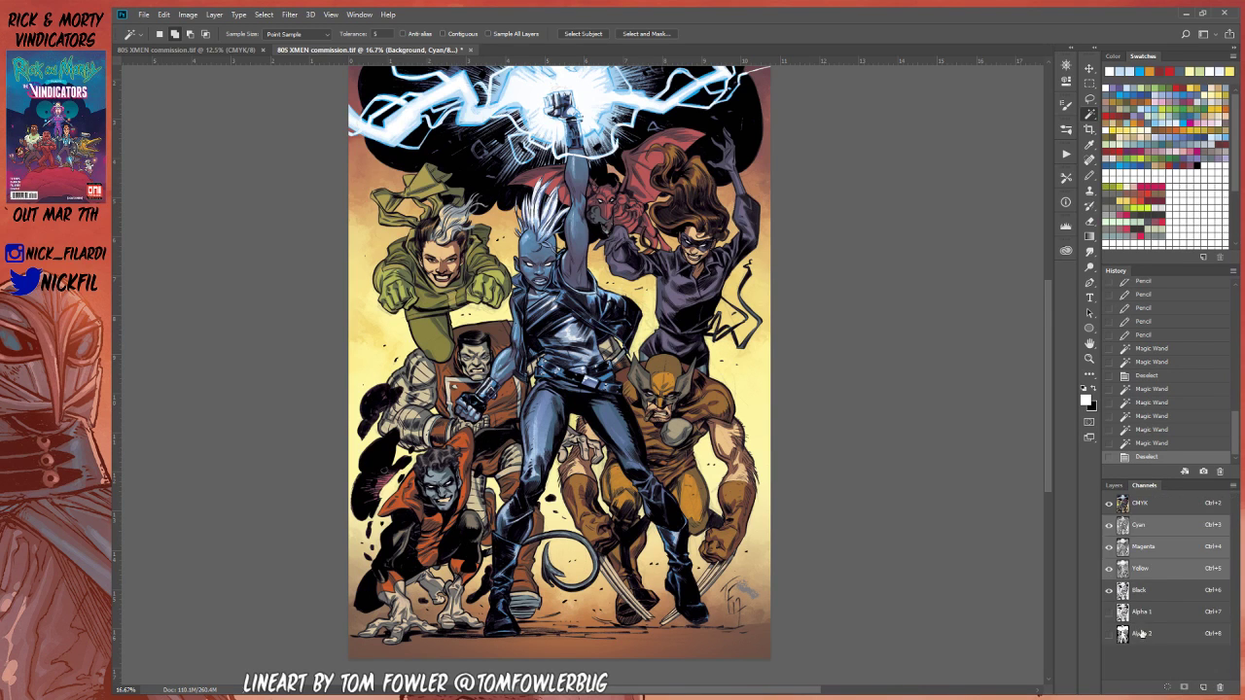
pyautogui.click(1143, 633)
pyautogui.click(453, 251)
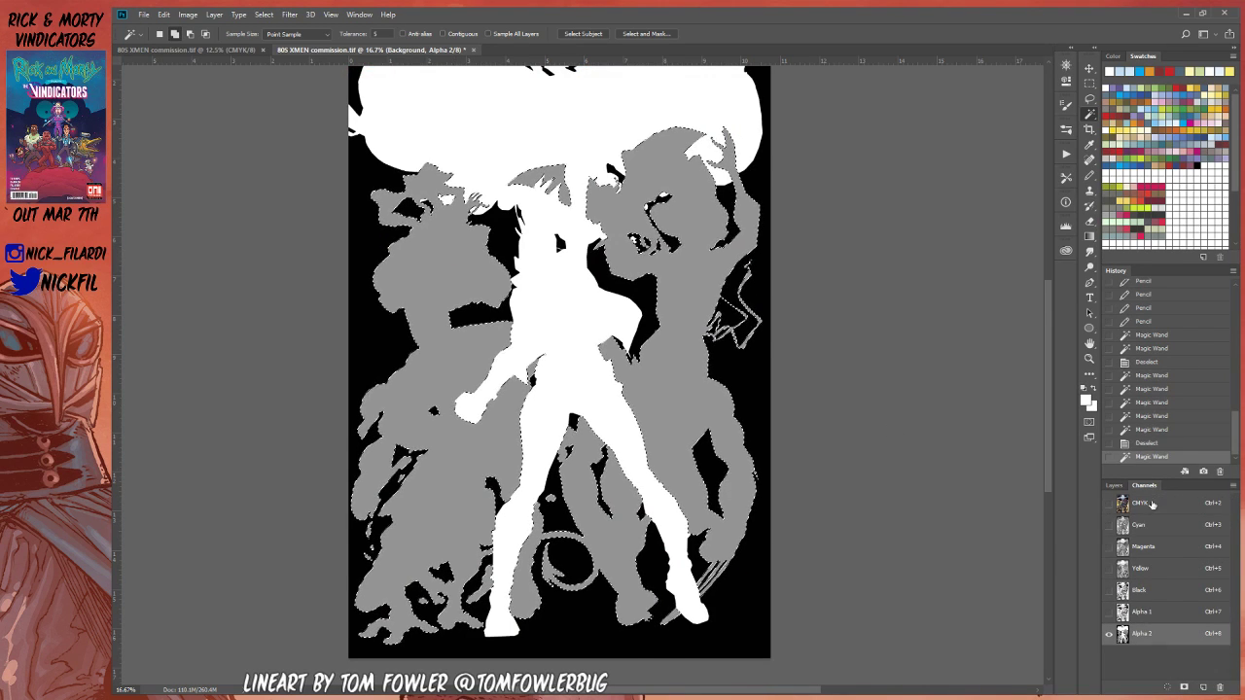
pyautogui.hotkey('ctrl', '2')
# Step: Choose bright blue as the foreground colour for the Pencil tool and open its blending mode options, framing the green-costumed woman
pyautogui.press('h')
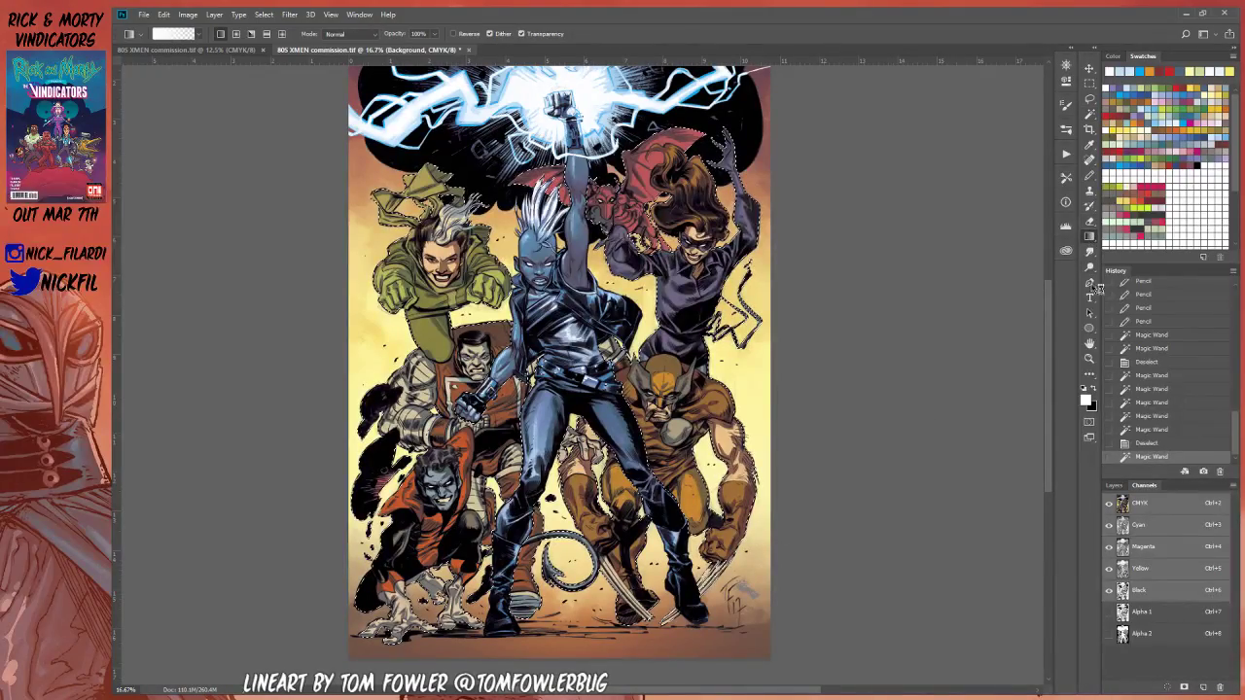
pyautogui.moveTo(559, 397); pyautogui.dragTo(605, 492)
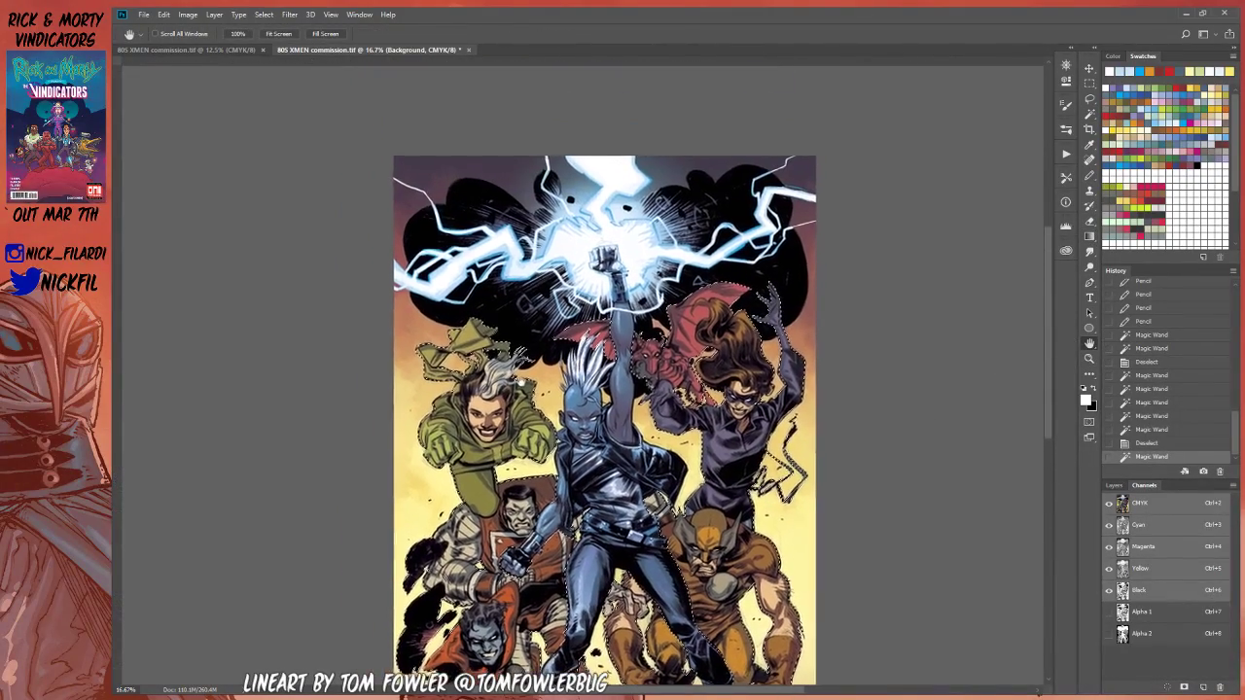
pyautogui.click(1089, 358)
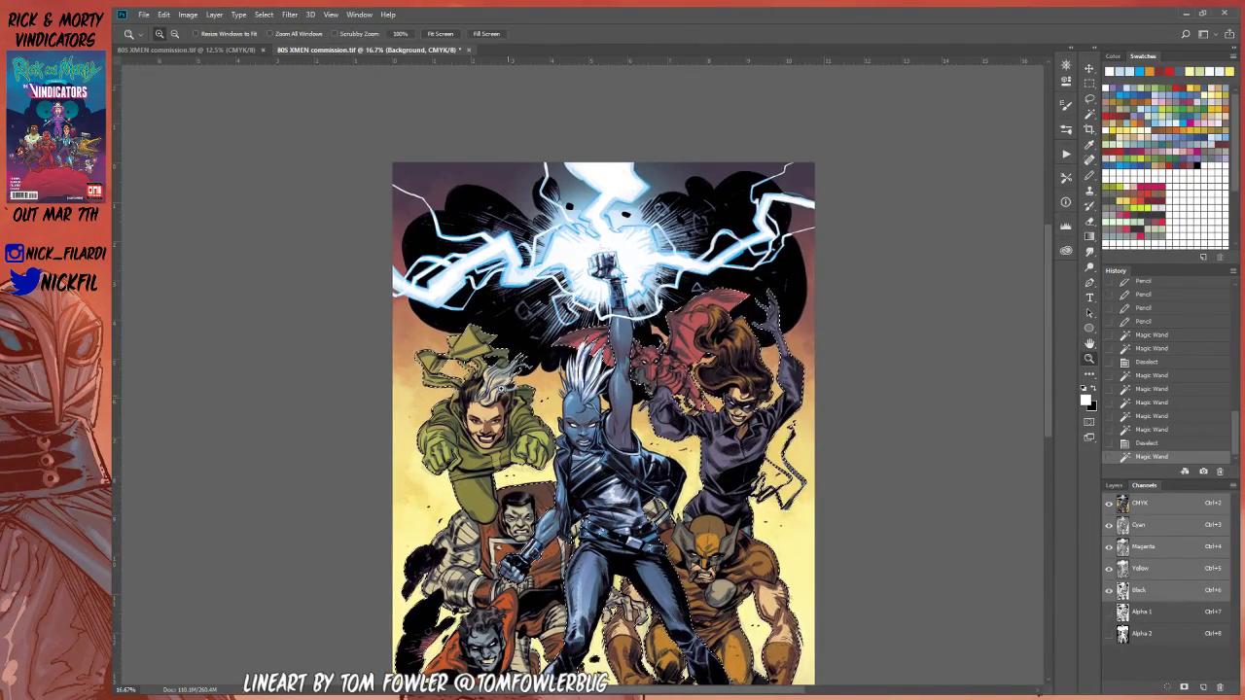
pyautogui.tripleClick(506, 392)
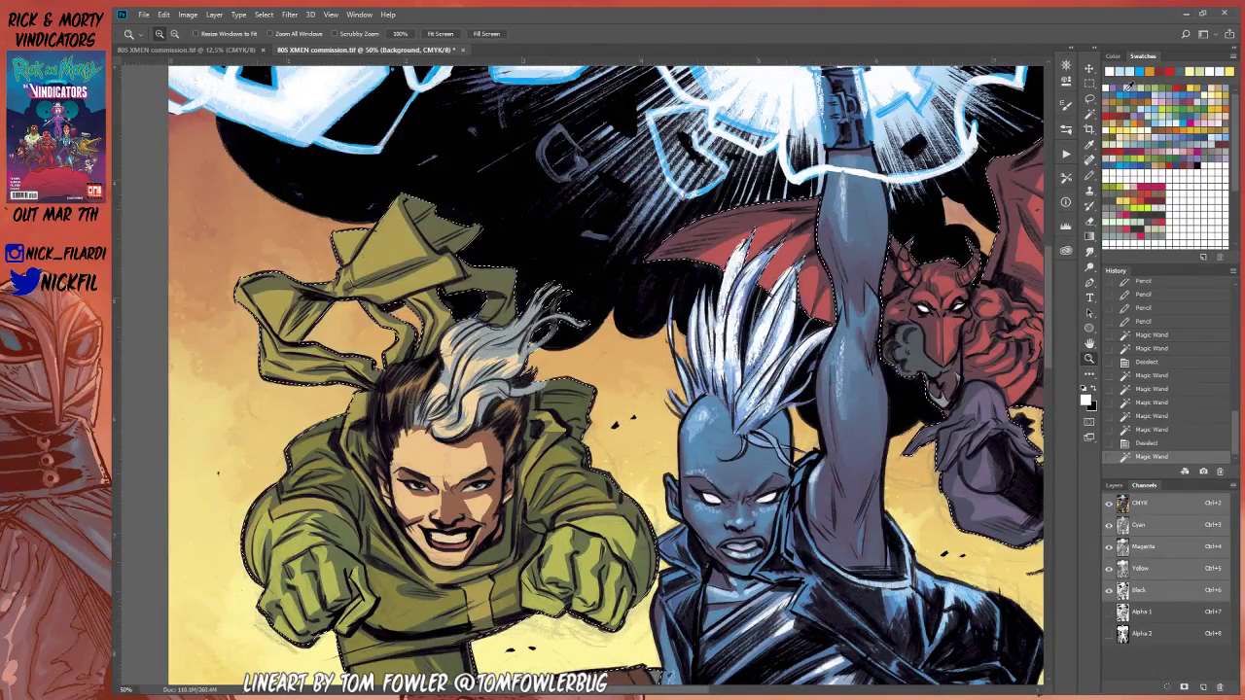
pyautogui.click(1136, 72)
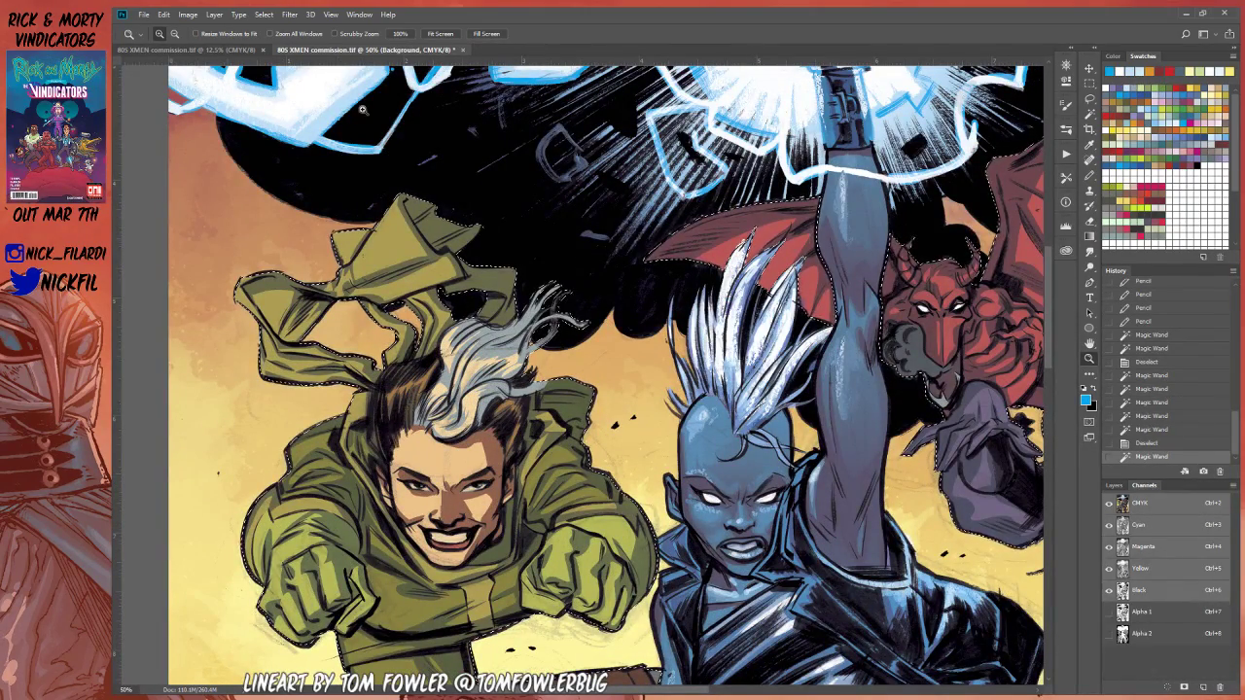
pyautogui.click(1089, 176)
pyautogui.click(253, 33)
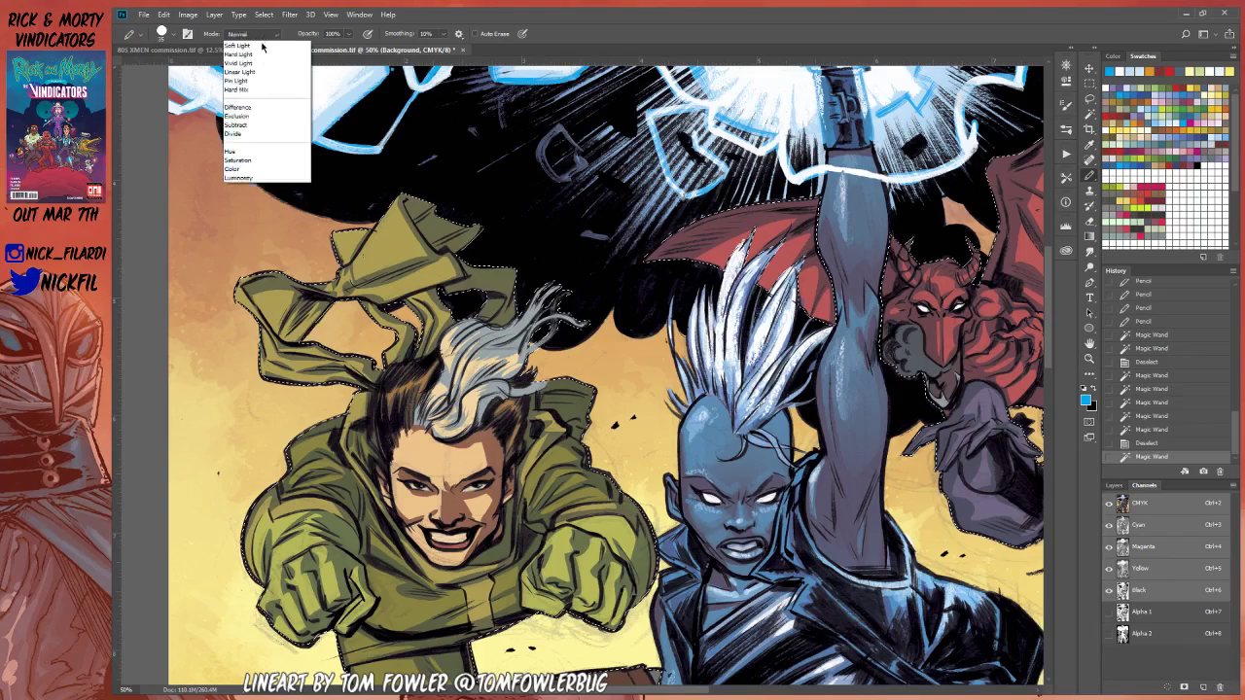
# Step: Try painting light blue on the green-costumed woman's collar with the Pencil in Screen mode, and undo it
pyautogui.click(259, 151)
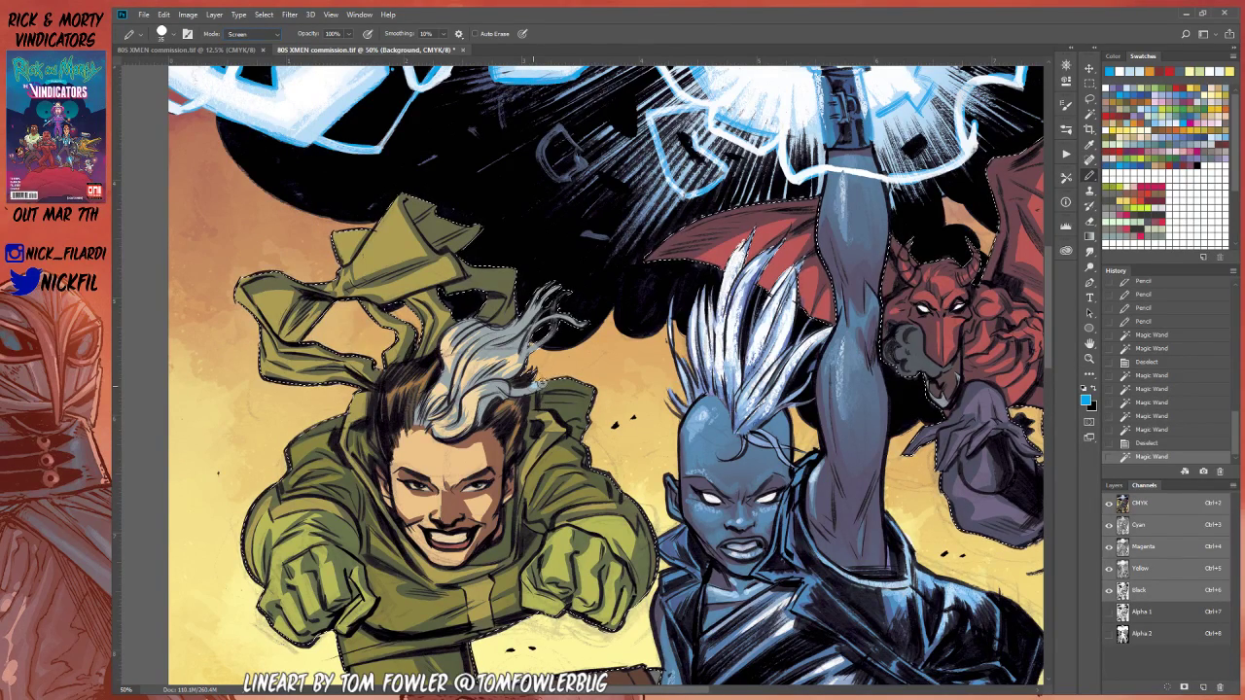
pyautogui.moveTo(531, 387); pyautogui.dragTo(593, 386)
pyautogui.hotkey('ctrl', 'z')
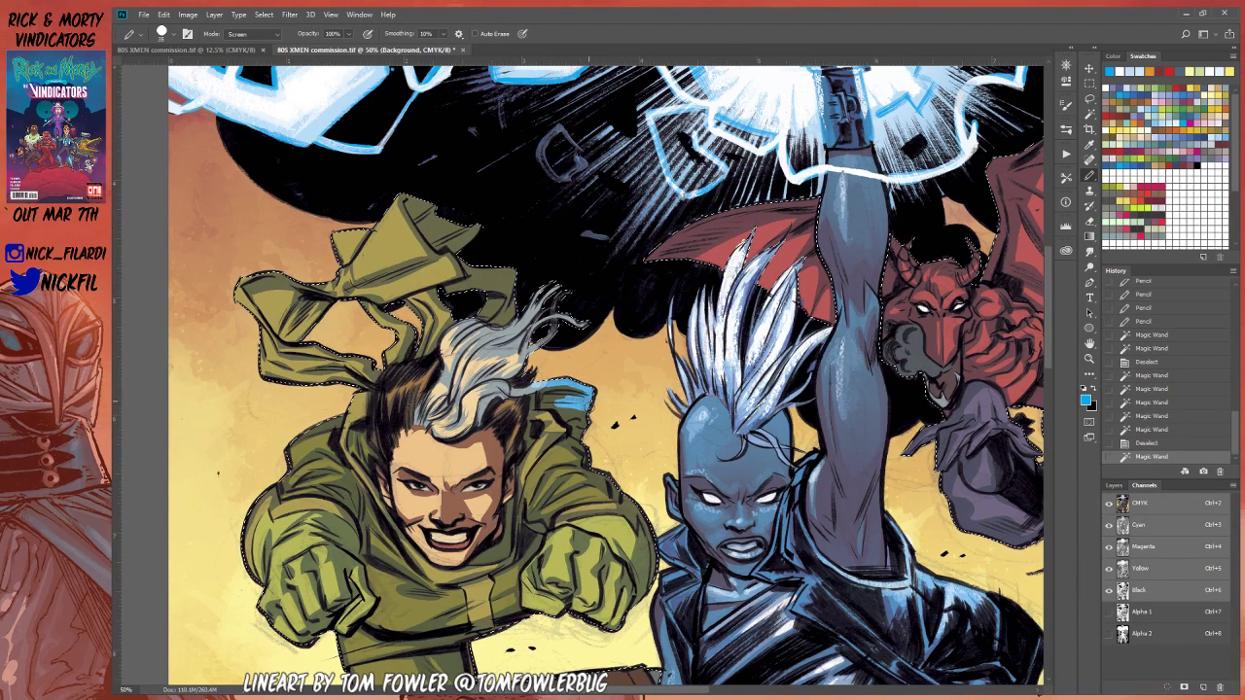
pyautogui.moveTo(588, 401); pyautogui.dragTo(595, 413)
pyautogui.press('z')
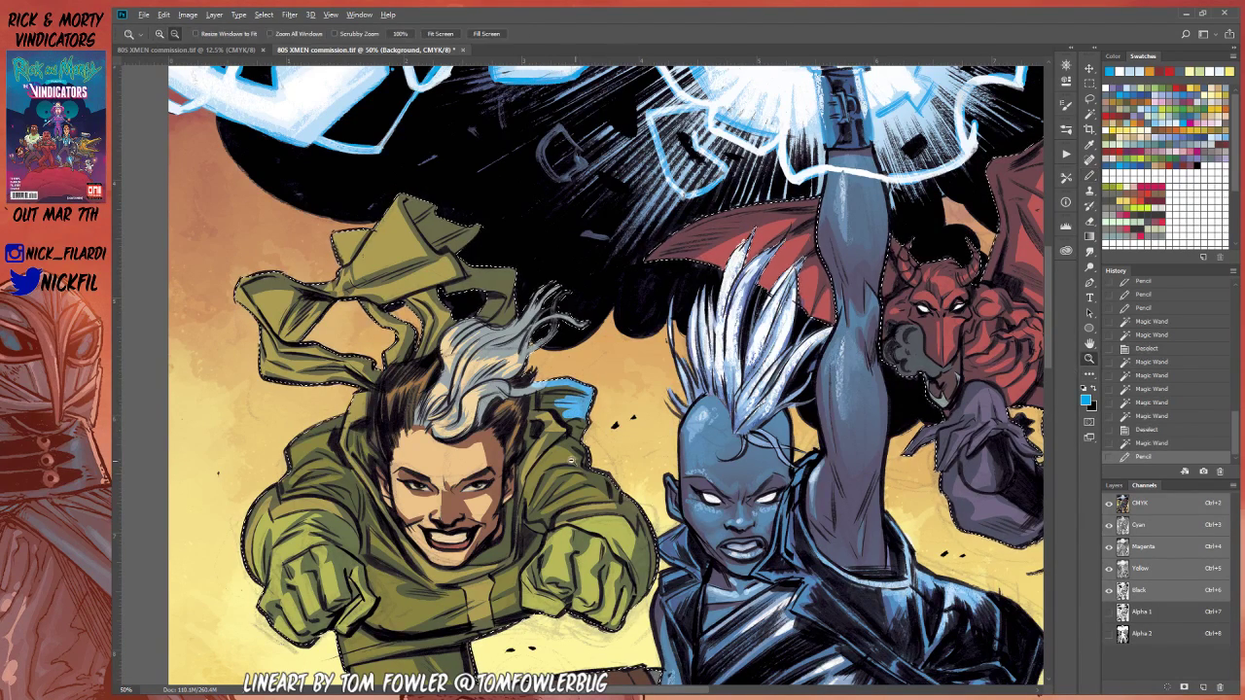
pyautogui.keyDown('alt'); pyautogui.click(598, 398); pyautogui.keyUp('alt')
pyautogui.keyDown('alt'); pyautogui.click(583, 443); pyautogui.keyUp('alt')
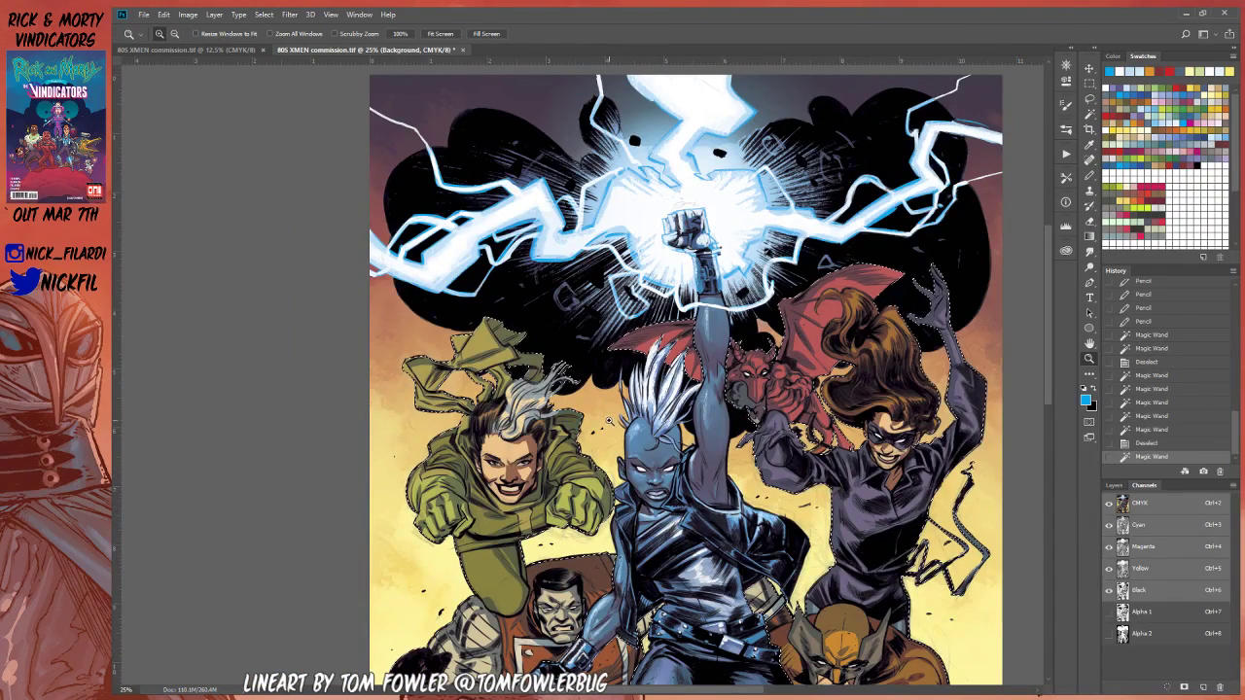
pyautogui.hotkey('ctrl', 'z')
# Step: Clear the selection and lasso rim-light shapes along the green-costumed woman's collar, sleeve and white hair
pyautogui.hotkey('ctrl', 'd')
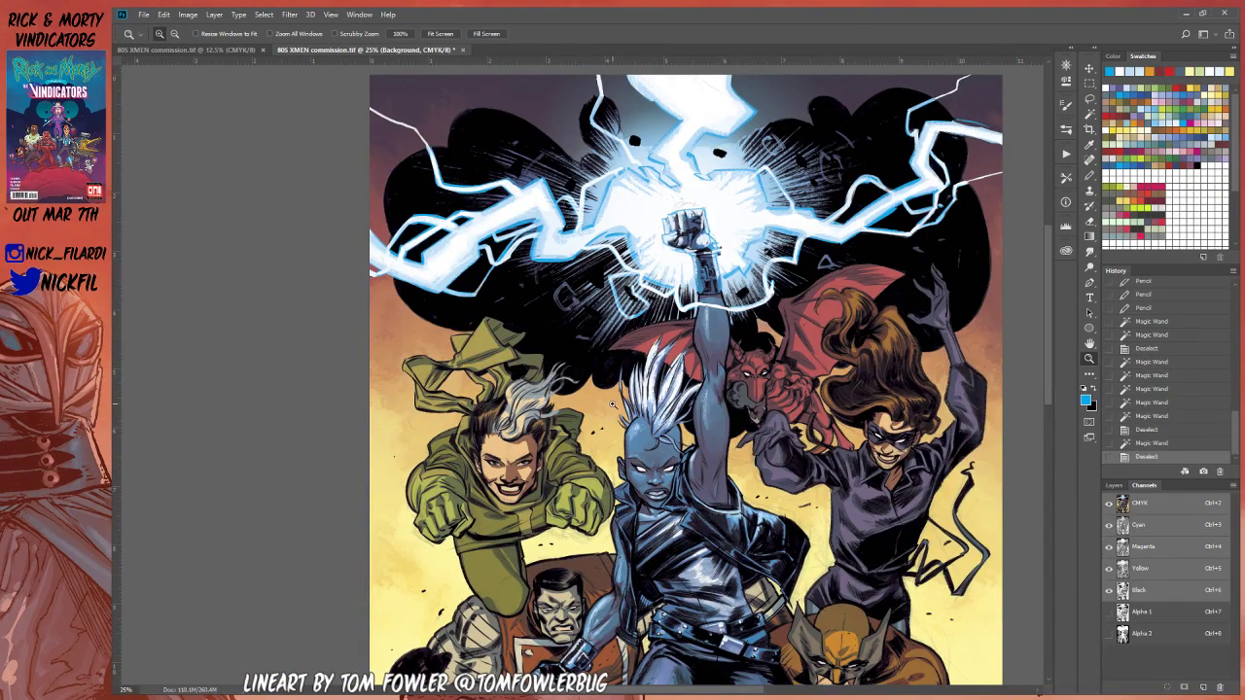
pyautogui.click(1091, 98)
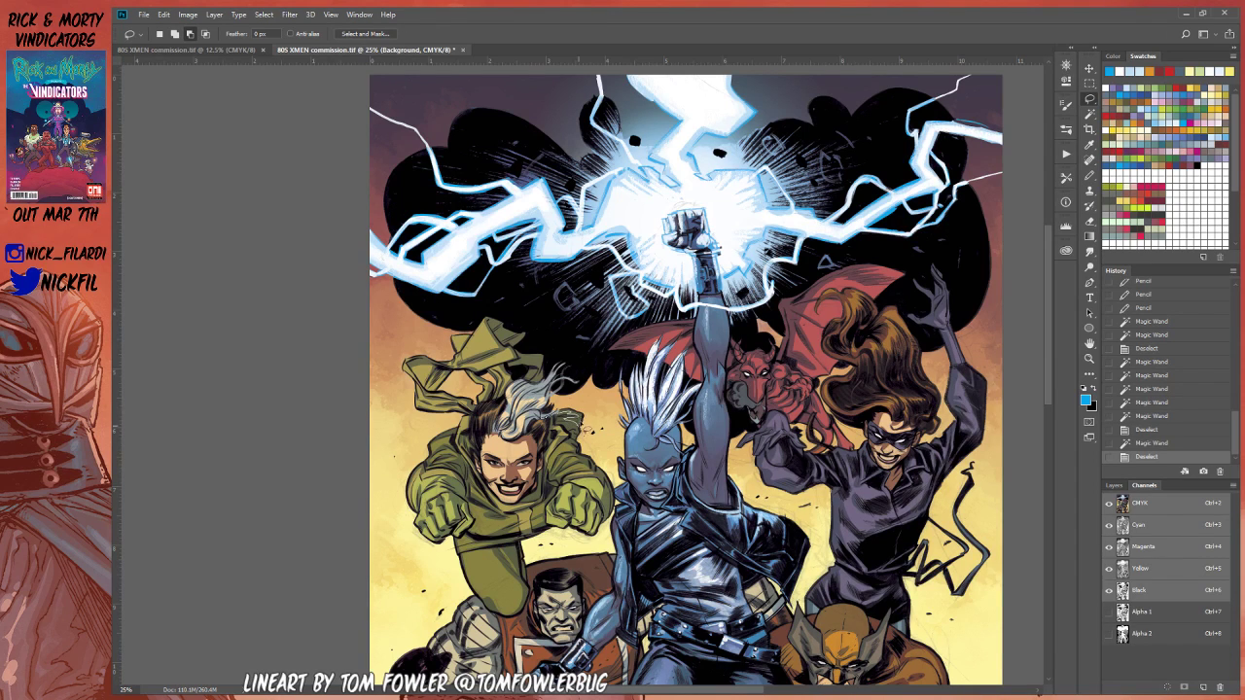
pyautogui.moveTo(572, 412)
pyautogui.mouseDown()
pyautogui.moveTo(560, 416)
pyautogui.moveTo(611, 461)
pyautogui.moveTo(609, 525)
pyautogui.moveTo(614, 455)
pyautogui.mouseUp()
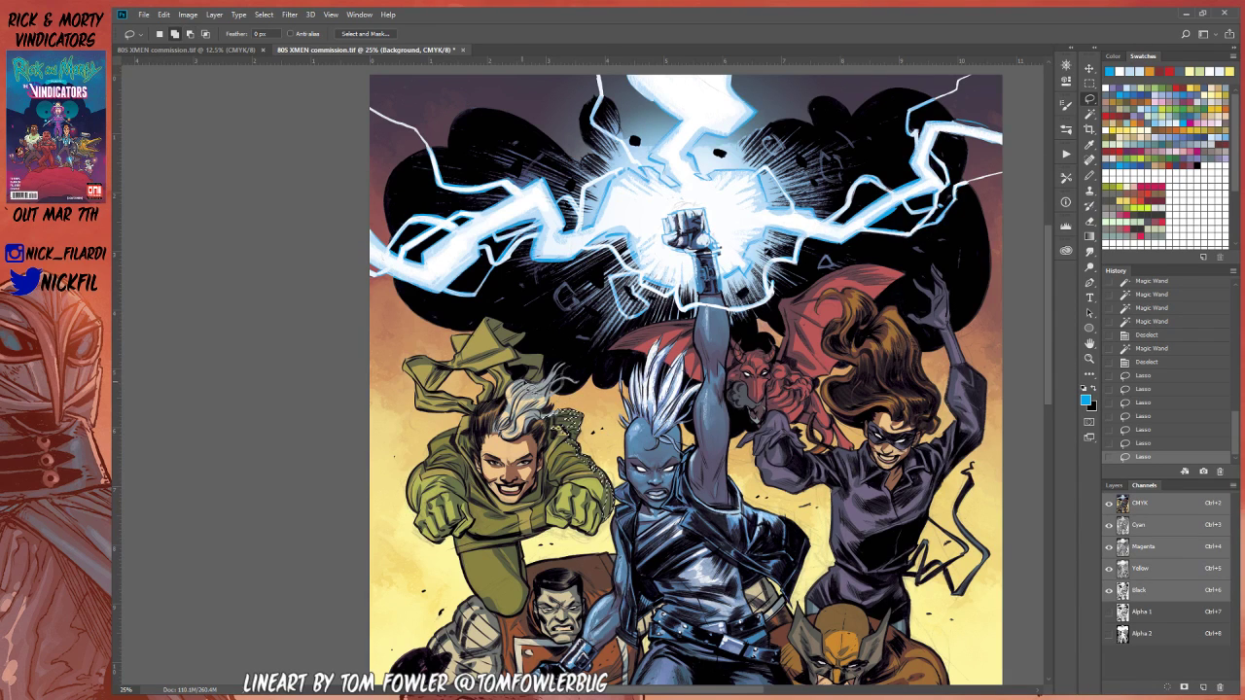
pyautogui.moveTo(556, 370)
pyautogui.mouseDown()
pyautogui.moveTo(540, 392)
pyautogui.moveTo(585, 363)
pyautogui.mouseUp()
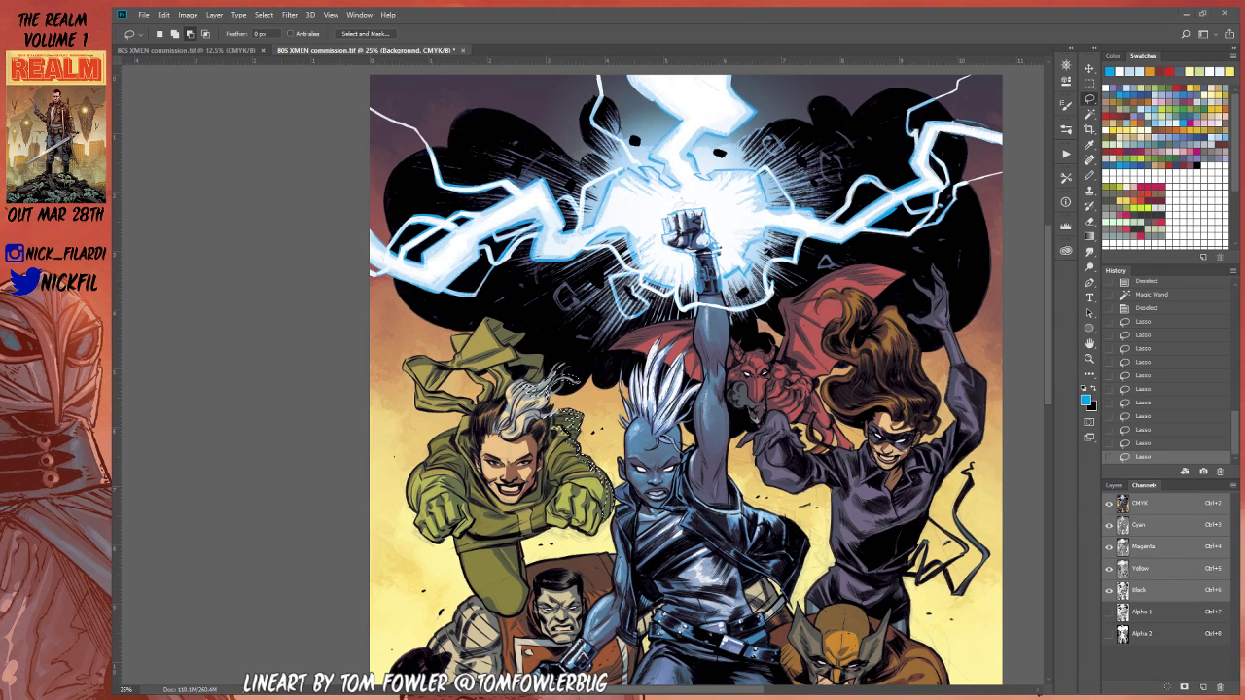
pyautogui.press('super+d')
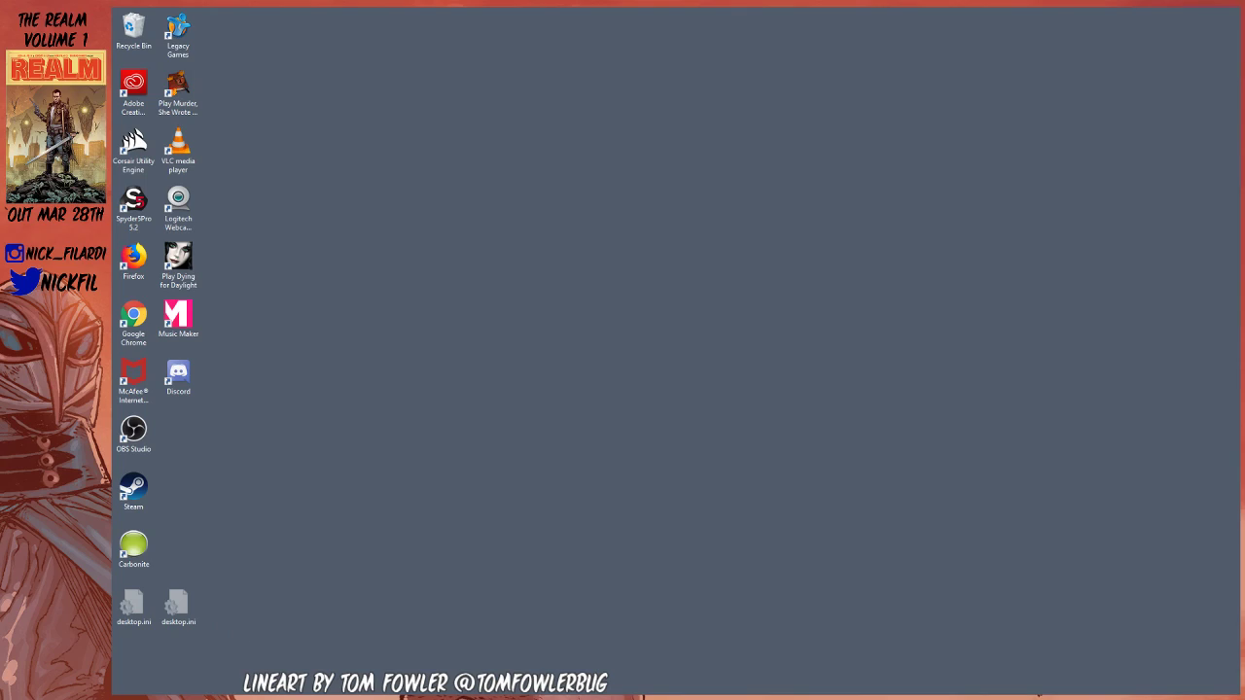
pyautogui.press('super+d')
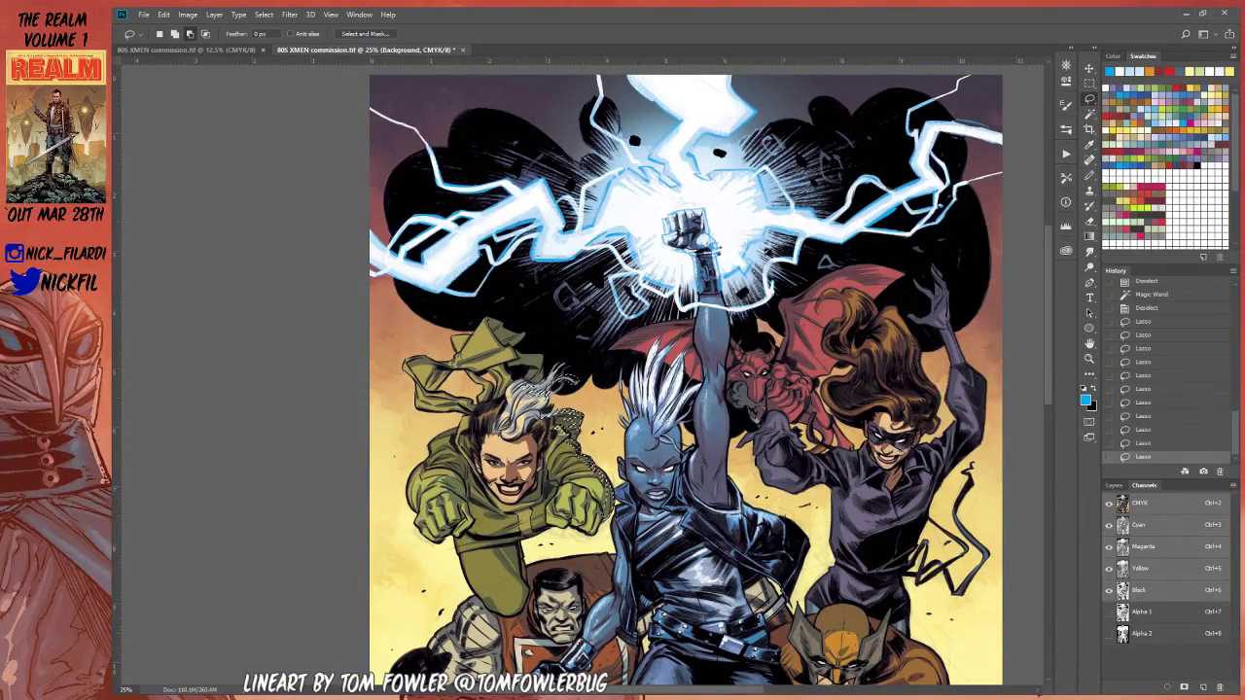
pyautogui.moveTo(250, 699)
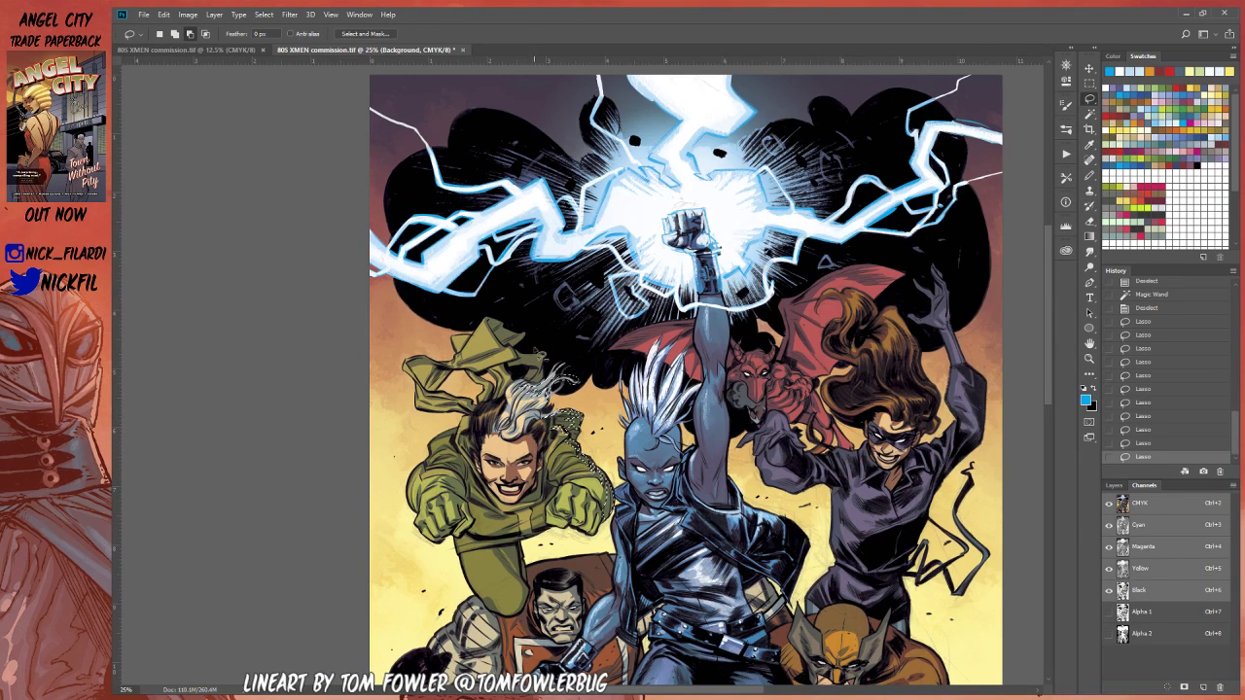
# Step: Add rim-light shapes along the folds of the green-costumed woman's flying scarf to the lasso selection
pyautogui.moveTo(545, 352)
pyautogui.mouseDown()
pyautogui.moveTo(526, 356)
pyautogui.moveTo(535, 370)
pyautogui.moveTo(543, 359)
pyautogui.moveTo(533, 389)
pyautogui.moveTo(493, 323)
pyautogui.moveTo(523, 343)
pyautogui.moveTo(514, 323)
pyautogui.moveTo(484, 311)
pyautogui.moveTo(531, 348)
pyautogui.mouseUp()
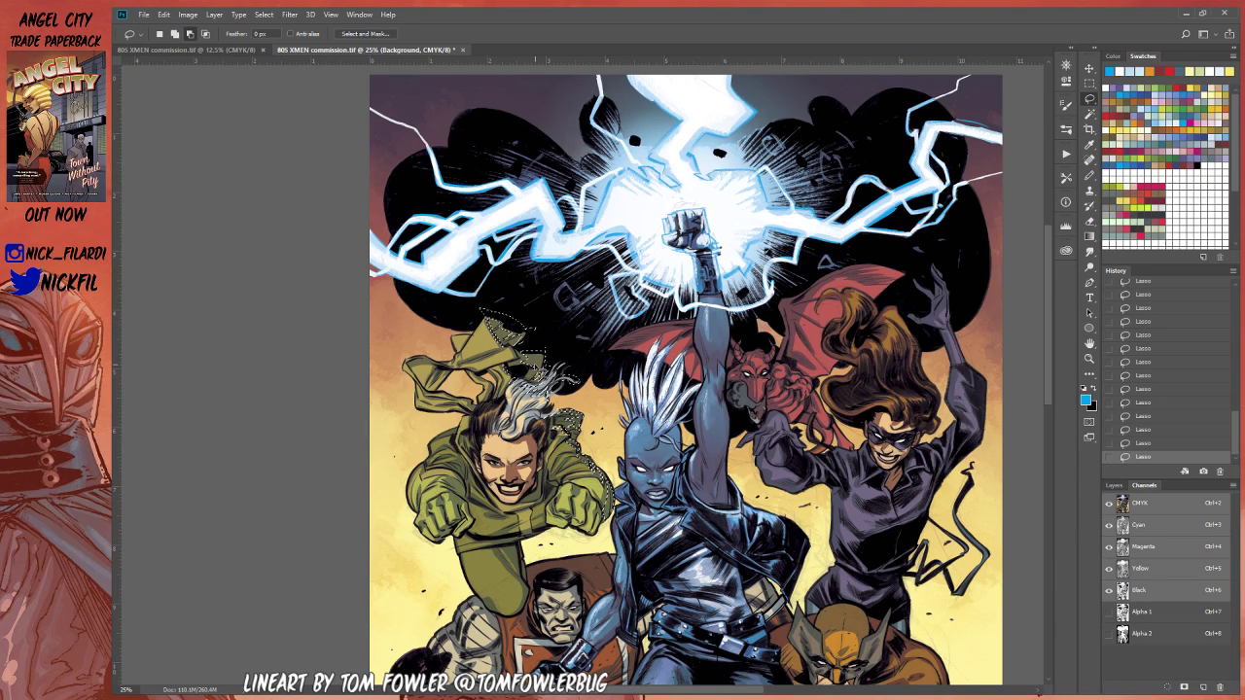
pyautogui.press('z')
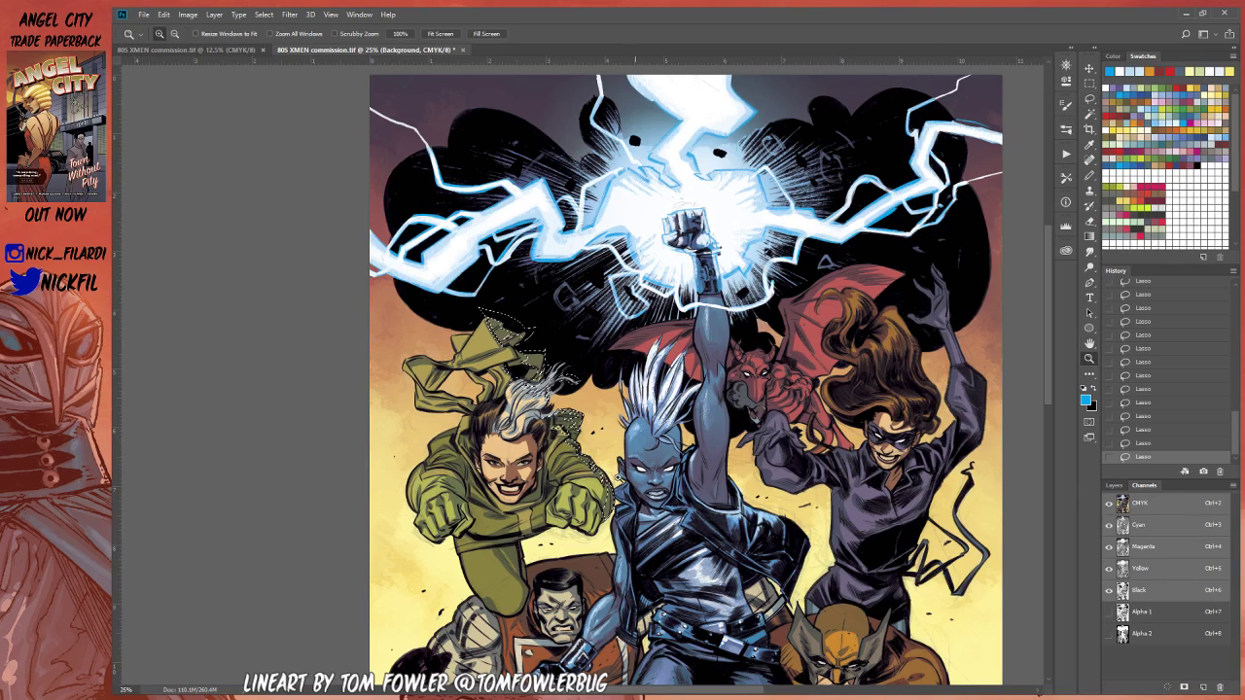
pyautogui.click(545, 428)
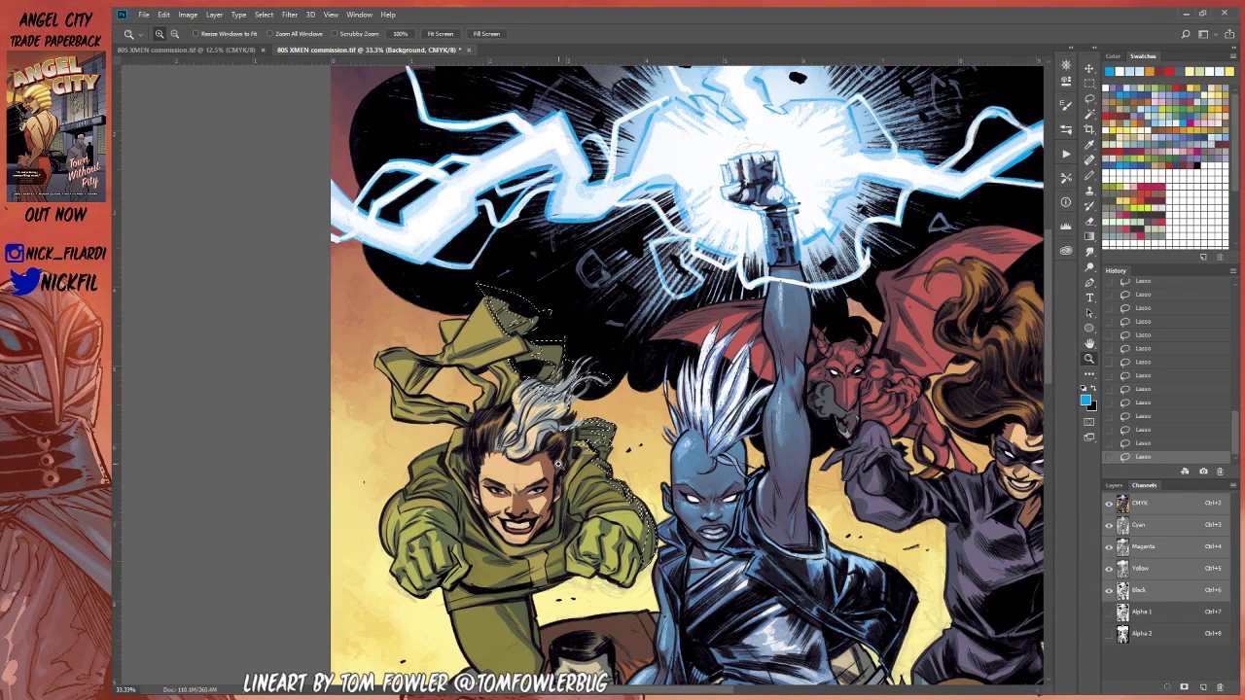
pyautogui.press('l')
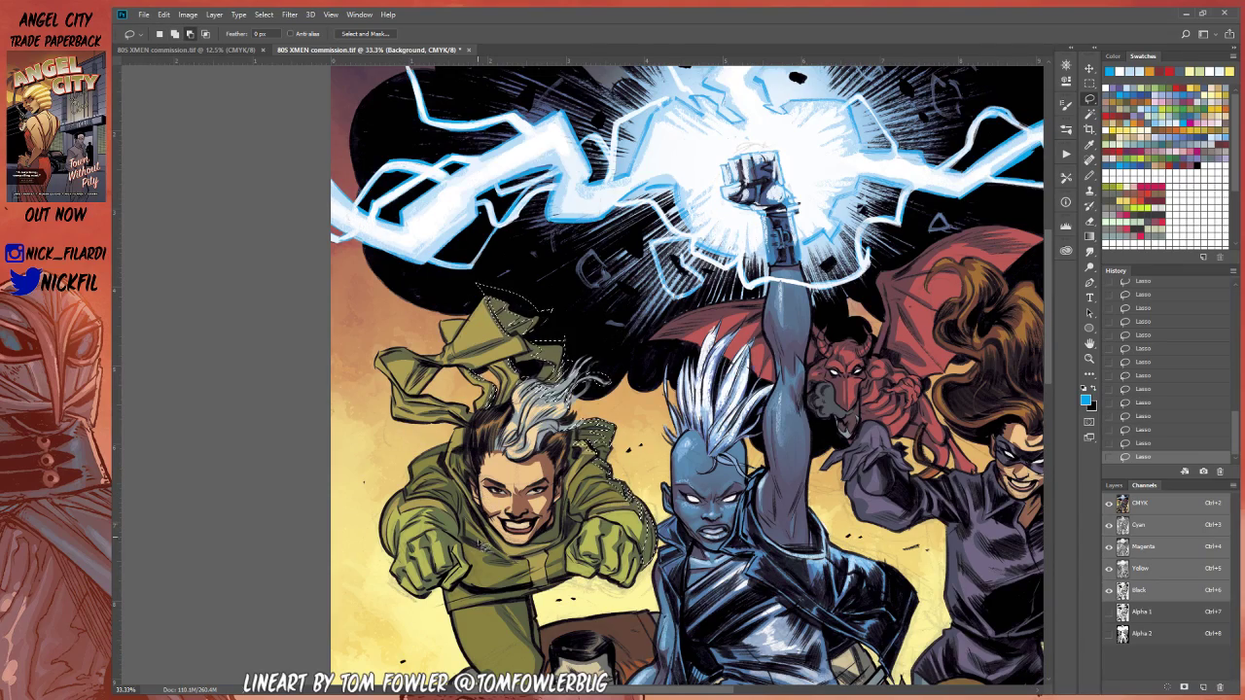
pyautogui.press('space')
pyautogui.moveTo(483, 546); pyautogui.dragTo(365, 440)
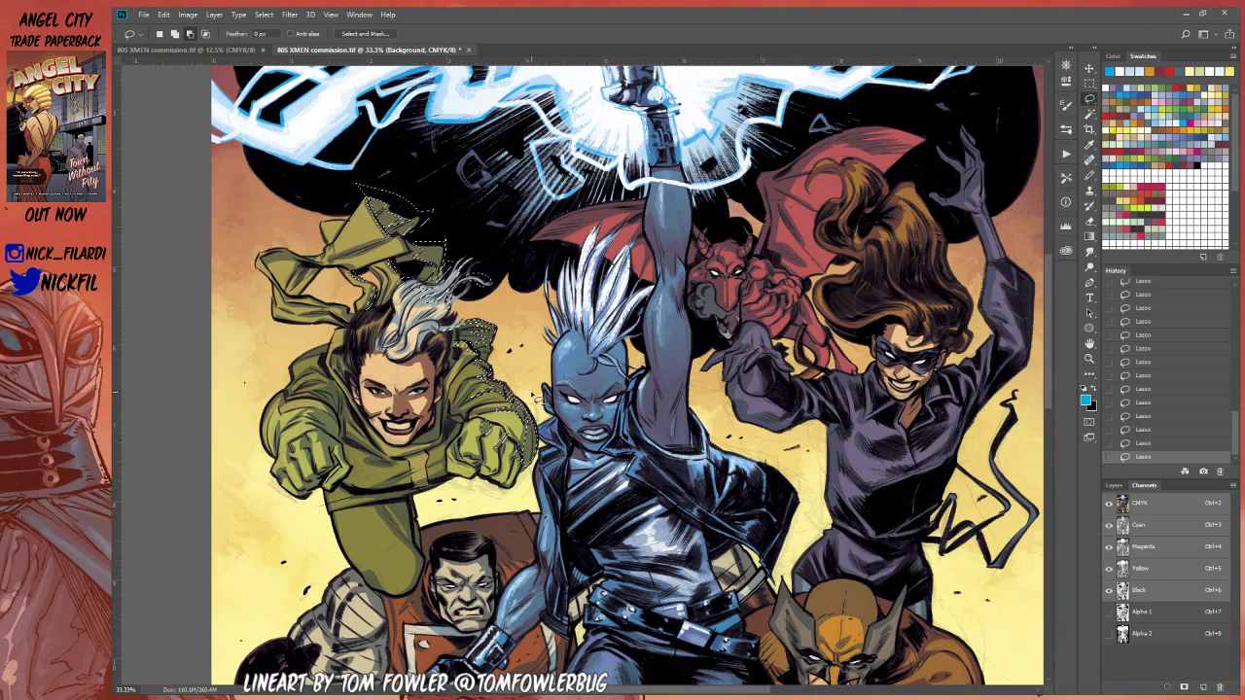
# Step: Add the green-costumed woman's leg edge and forearm highlights to the lasso selection, trimming the shapes where needed
pyautogui.click(1091, 344)
pyautogui.moveTo(832, 160); pyautogui.dragTo(960, 197)
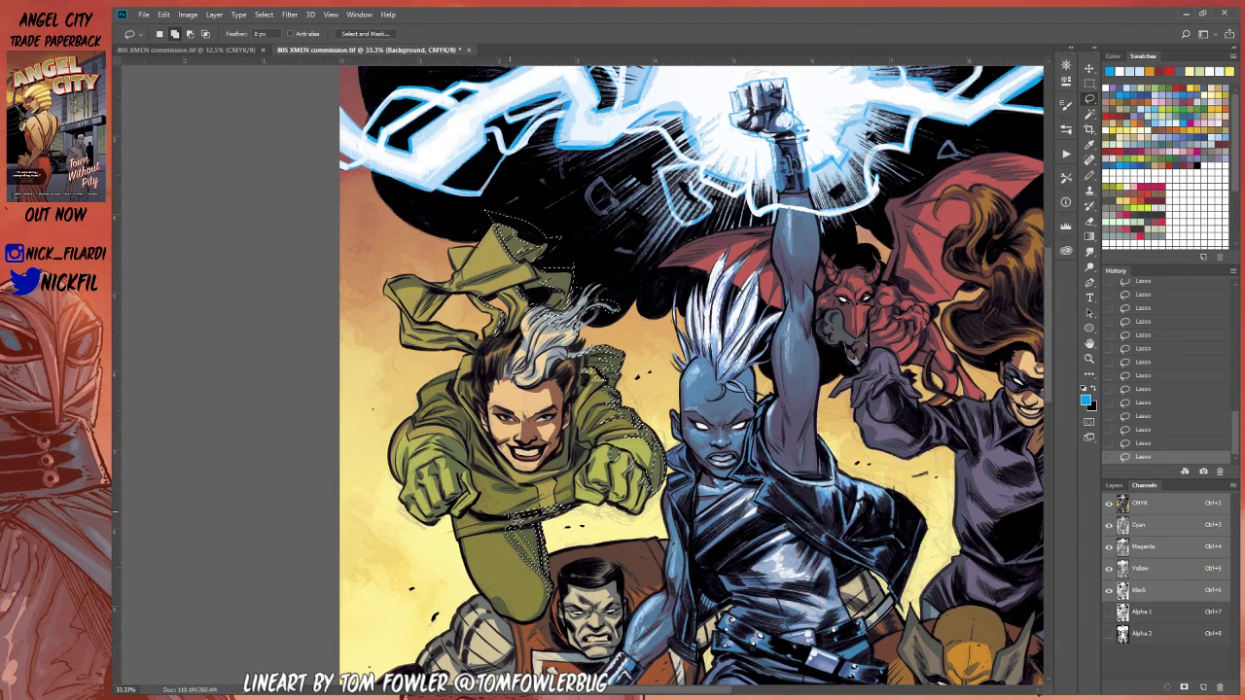
pyautogui.press('alt')
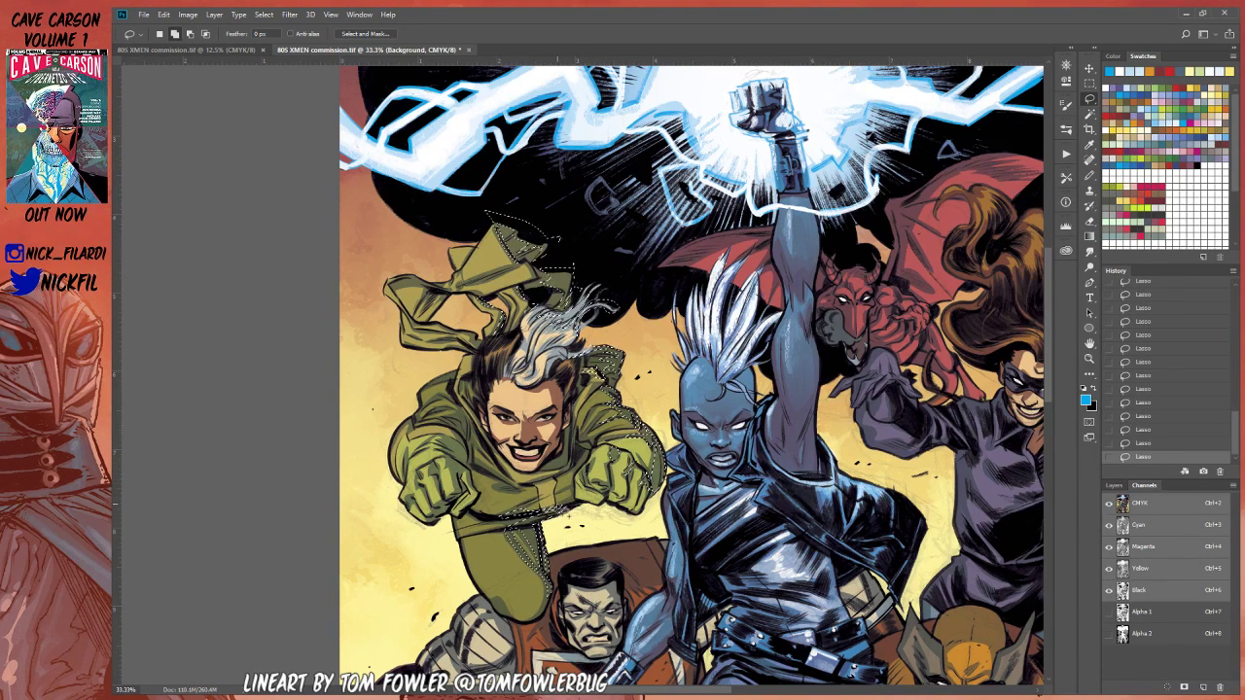
pyautogui.press('alt')
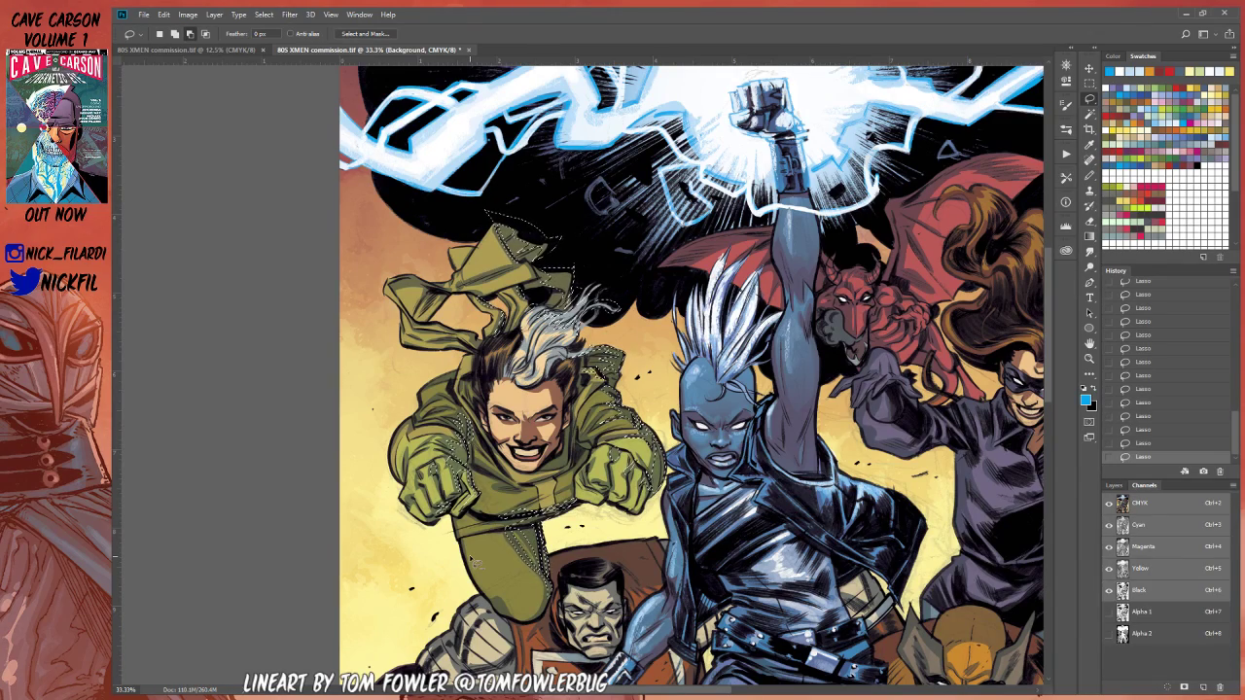
# Step: Refine the lasso selection with rim-light shapes beside the green-costumed woman's fist, under her arm and along her leg
pyautogui.click(1089, 345)
pyautogui.moveTo(628, 447); pyautogui.dragTo(559, 498)
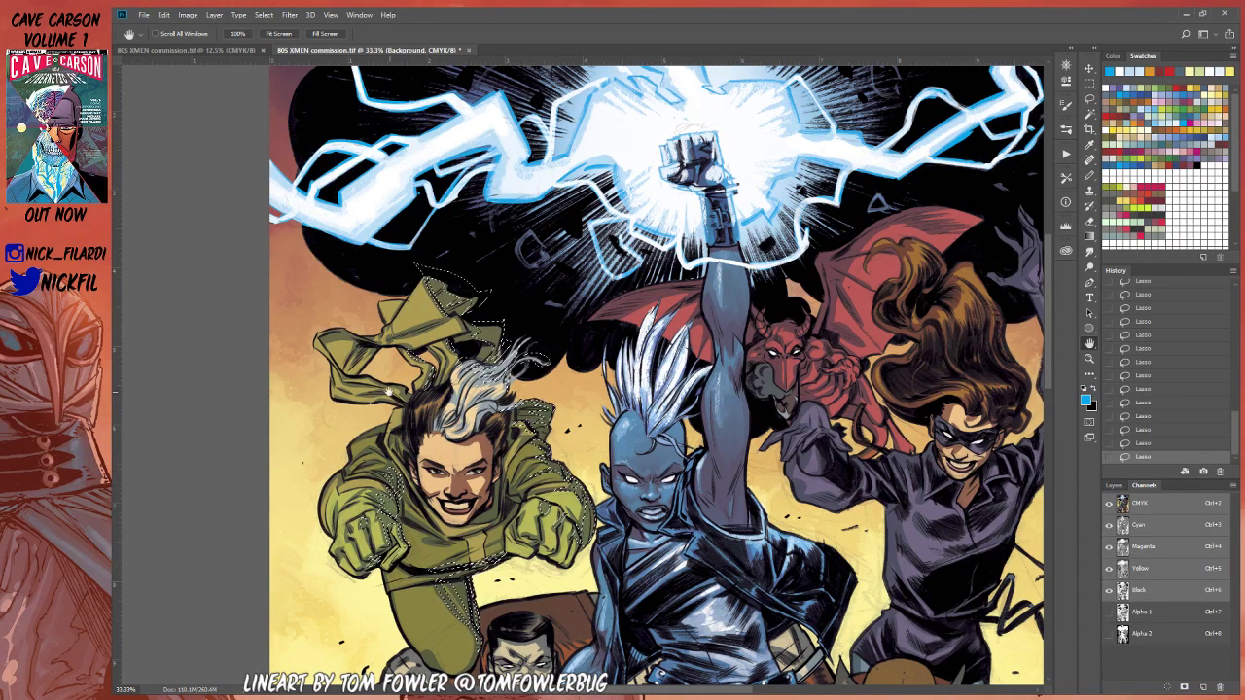
pyautogui.moveTo(374, 430); pyautogui.dragTo(522, 425)
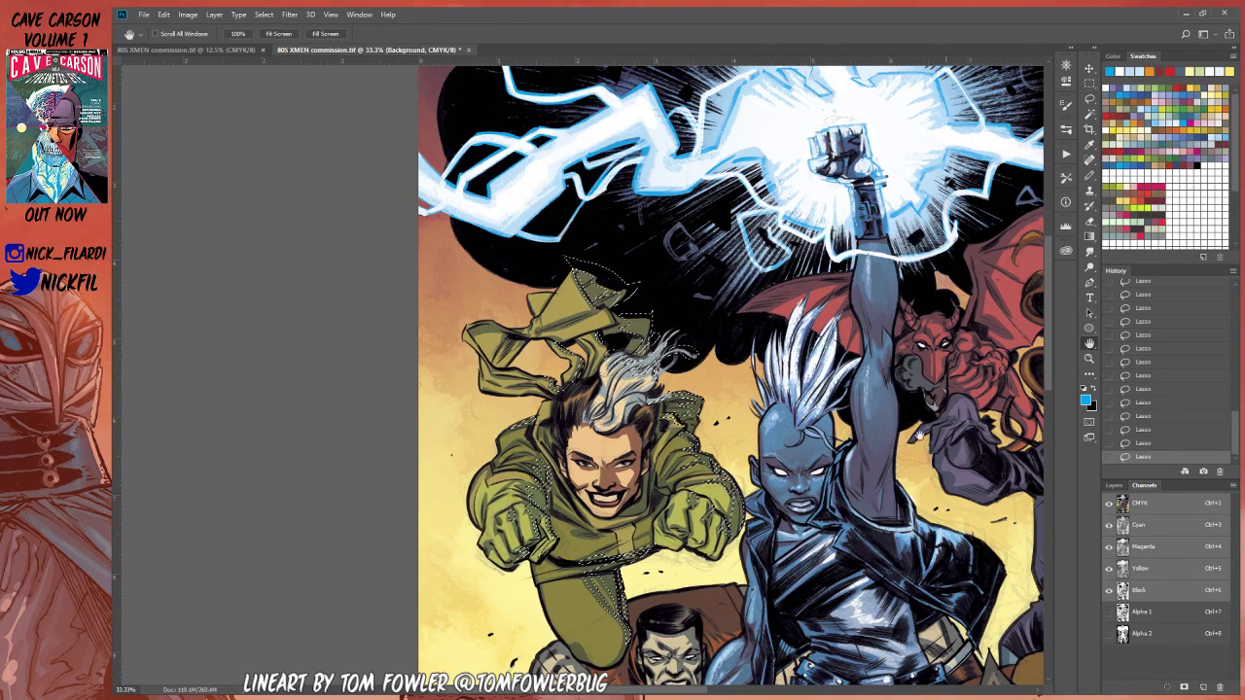
pyautogui.moveTo(619, 603); pyautogui.dragTo(481, 569)
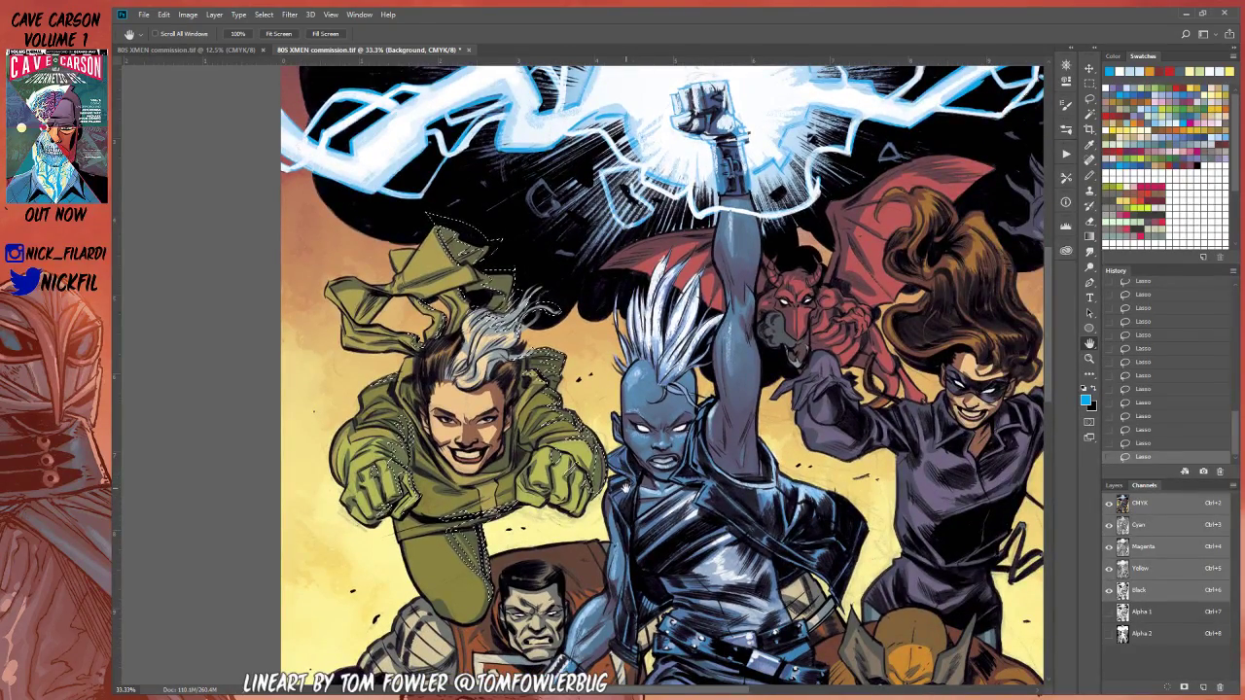
pyautogui.moveTo(629, 521); pyautogui.dragTo(647, 467)
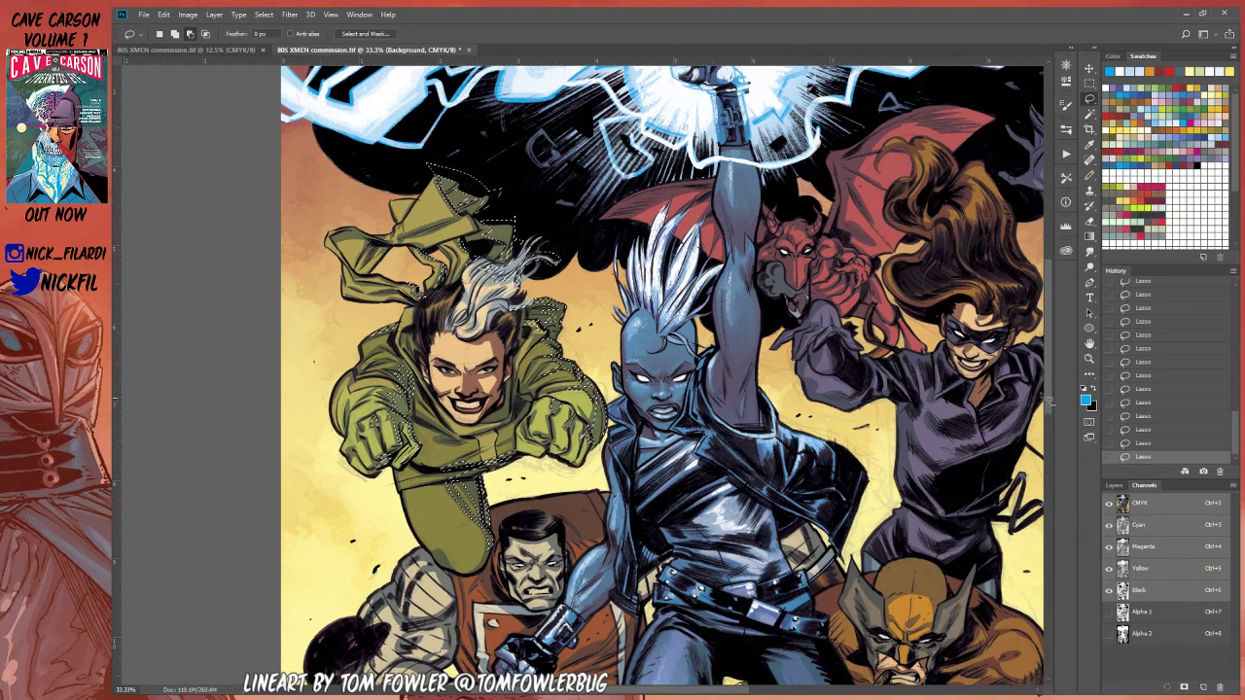
pyautogui.press('space')
pyautogui.moveTo(715, 489); pyautogui.dragTo(637, 499)
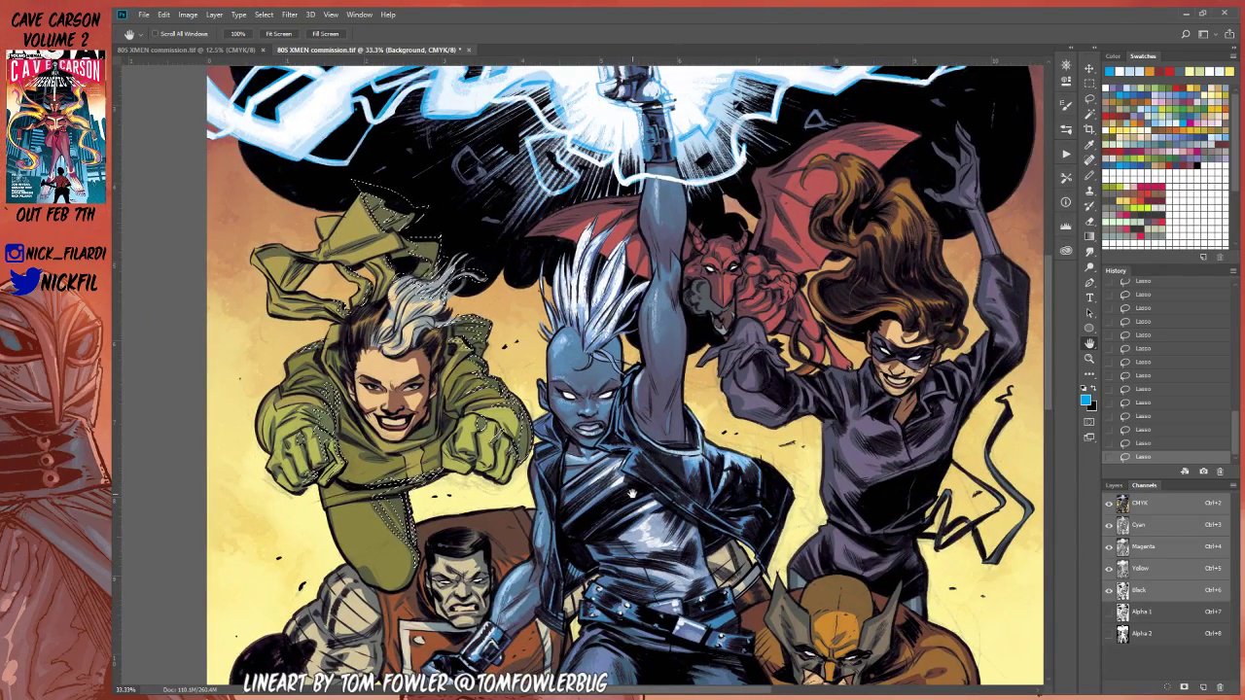
# Step: Extend the lasso selection with rim-light shapes on the green-costumed woman's upper sleeve and the side of her face
pyautogui.click(1093, 96)
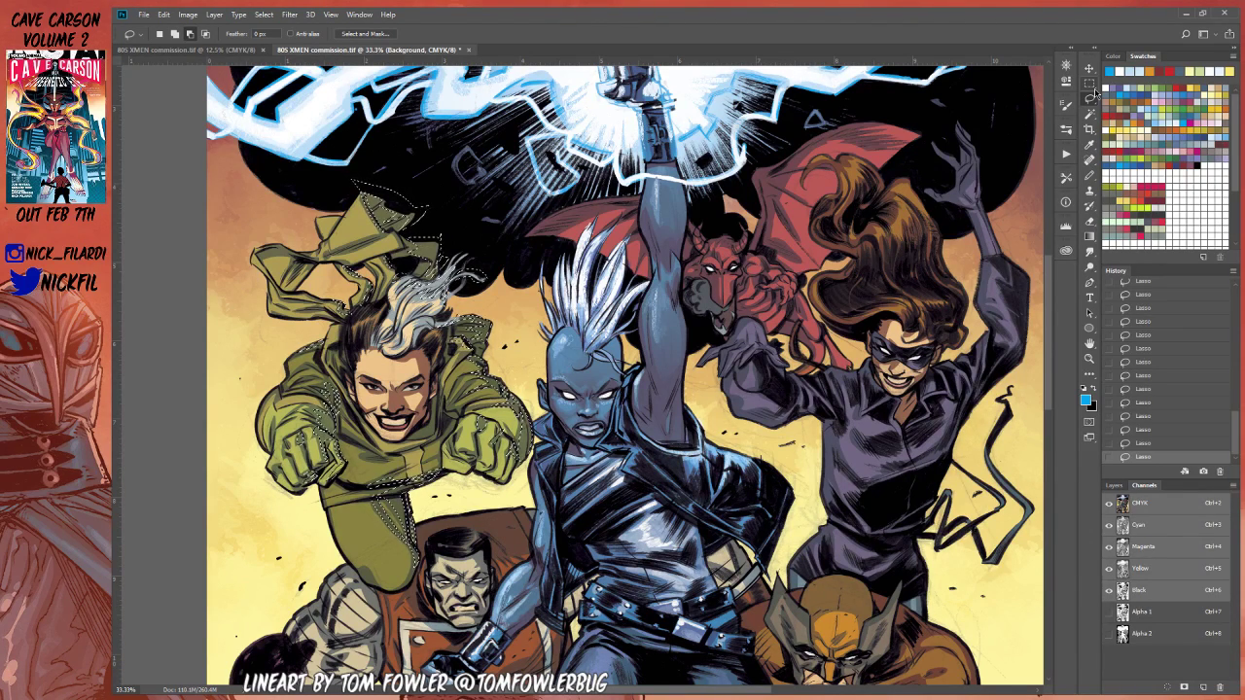
pyautogui.click(1089, 343)
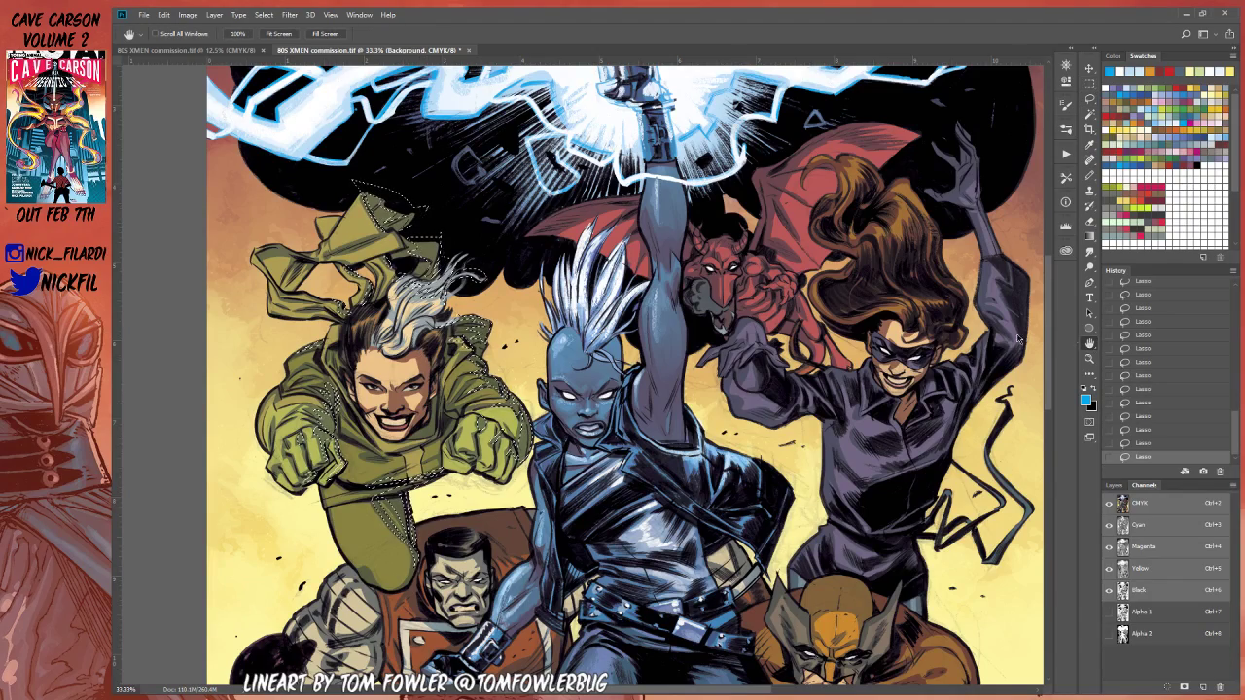
pyautogui.moveTo(436, 502)
pyautogui.mouseDown()
pyautogui.moveTo(536, 497)
pyautogui.moveTo(551, 532)
pyautogui.mouseUp()
pyautogui.press('l')
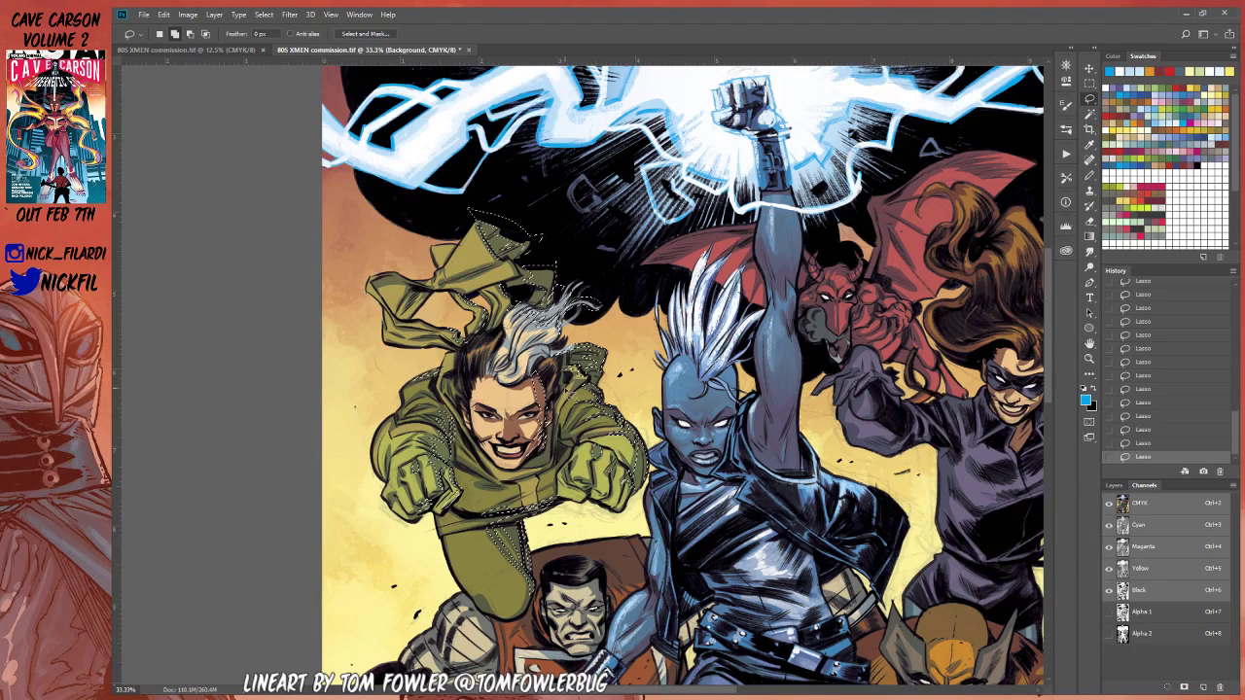
pyautogui.click(1091, 345)
pyautogui.moveTo(549, 442); pyautogui.dragTo(551, 469)
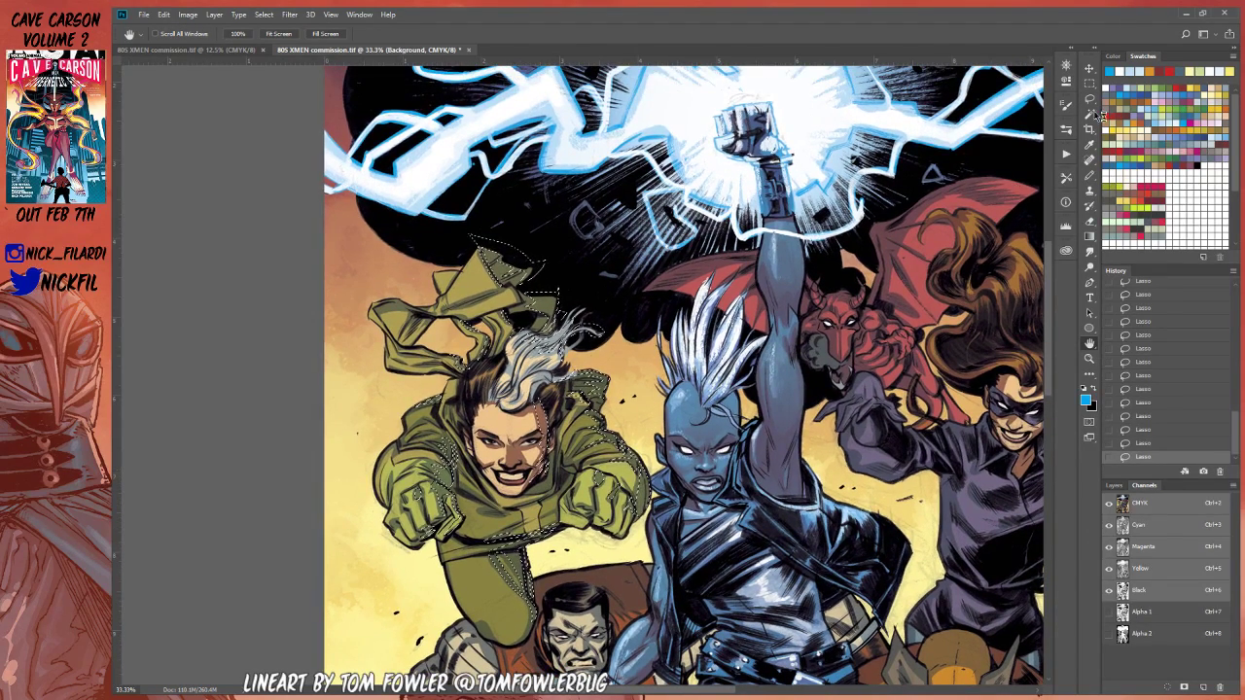
pyautogui.click(1090, 99)
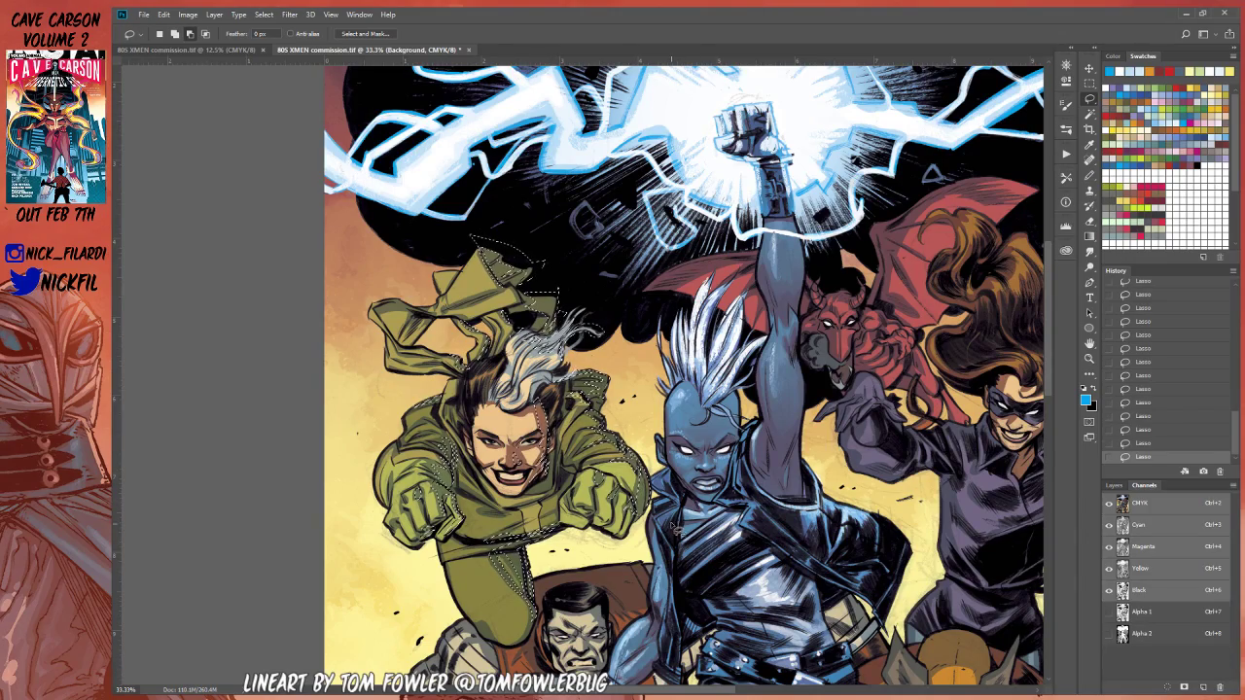
# Step: Add rim-light shapes on the red-costumed man's high collar, hair and torso edge to the lasso selection, subtracting the excess
pyautogui.click(1089, 344)
pyautogui.moveTo(915, 310); pyautogui.dragTo(778, 194)
pyautogui.moveTo(474, 596); pyautogui.dragTo(637, 509)
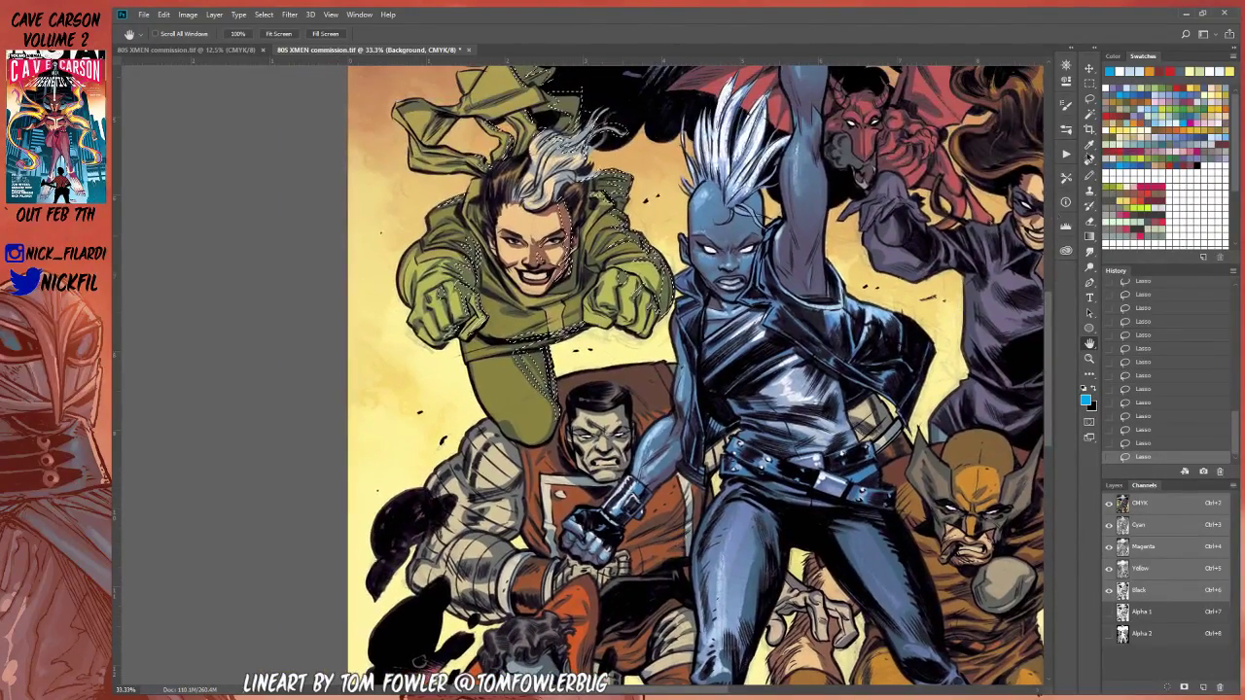
pyautogui.click(1089, 98)
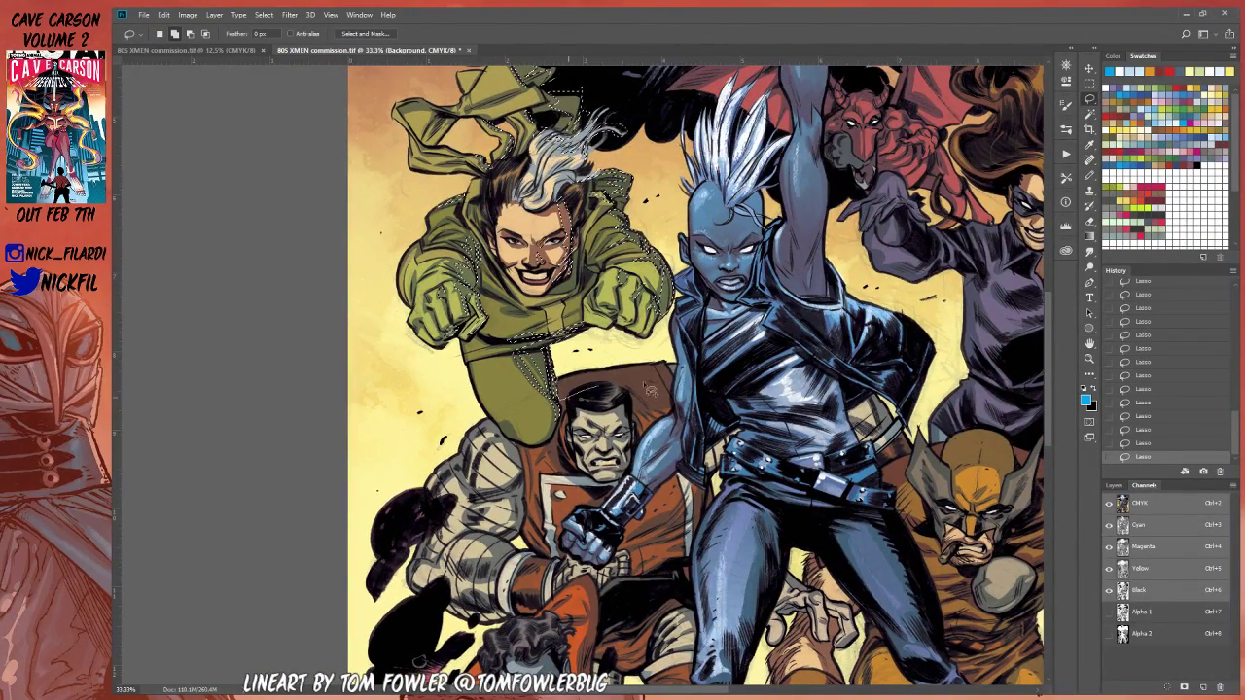
pyautogui.moveTo(568, 386)
pyautogui.mouseDown()
pyautogui.moveTo(561, 397)
pyautogui.moveTo(666, 377)
pyautogui.moveTo(630, 388)
pyautogui.mouseUp()
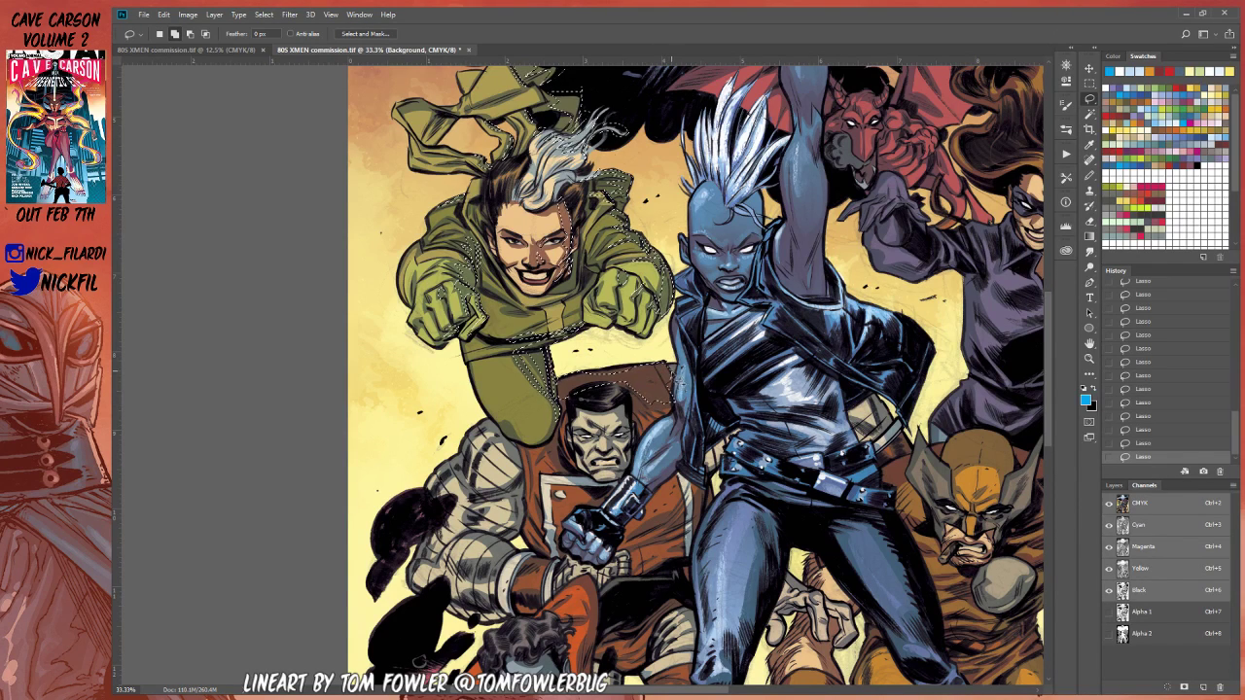
pyautogui.press('alt')
pyautogui.moveTo(670, 347); pyautogui.dragTo(678, 366)
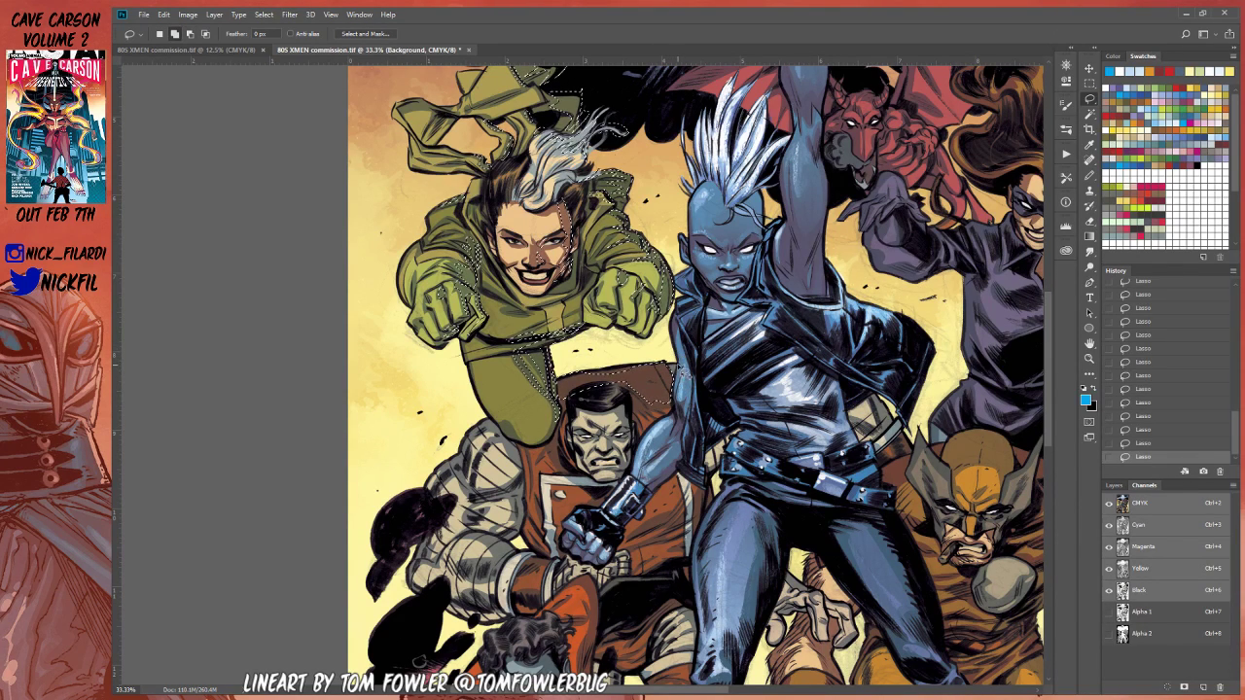
pyautogui.press('alt')
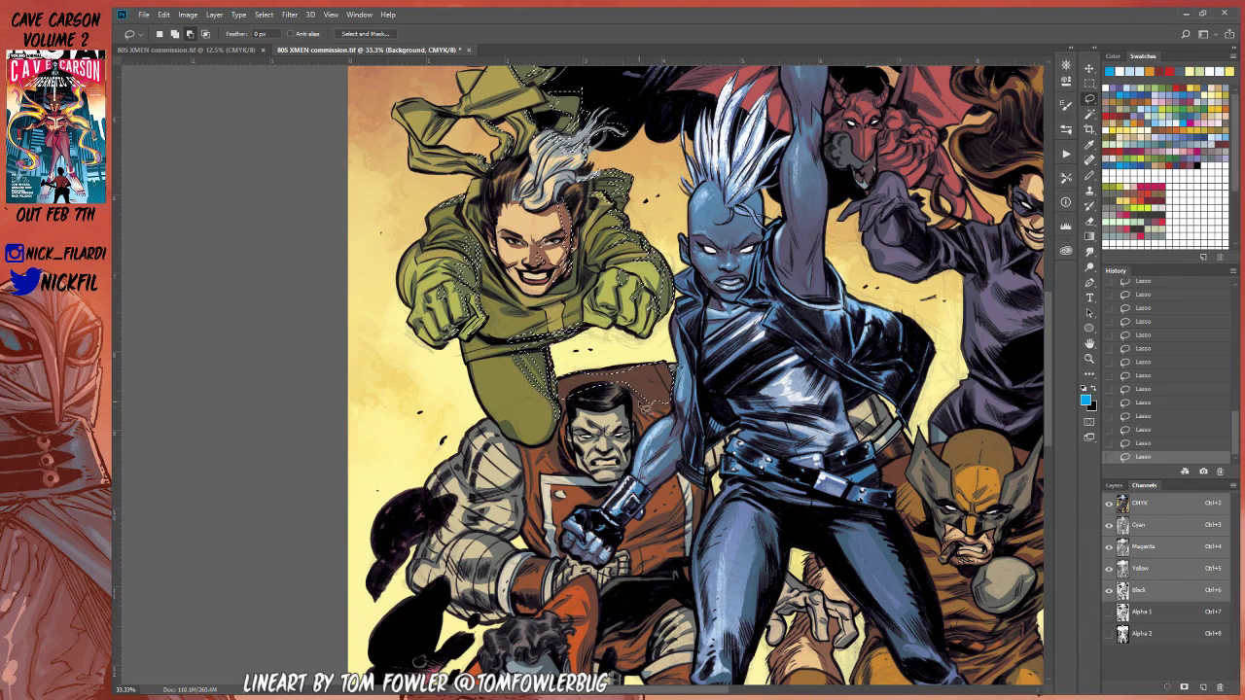
pyautogui.press('alt')
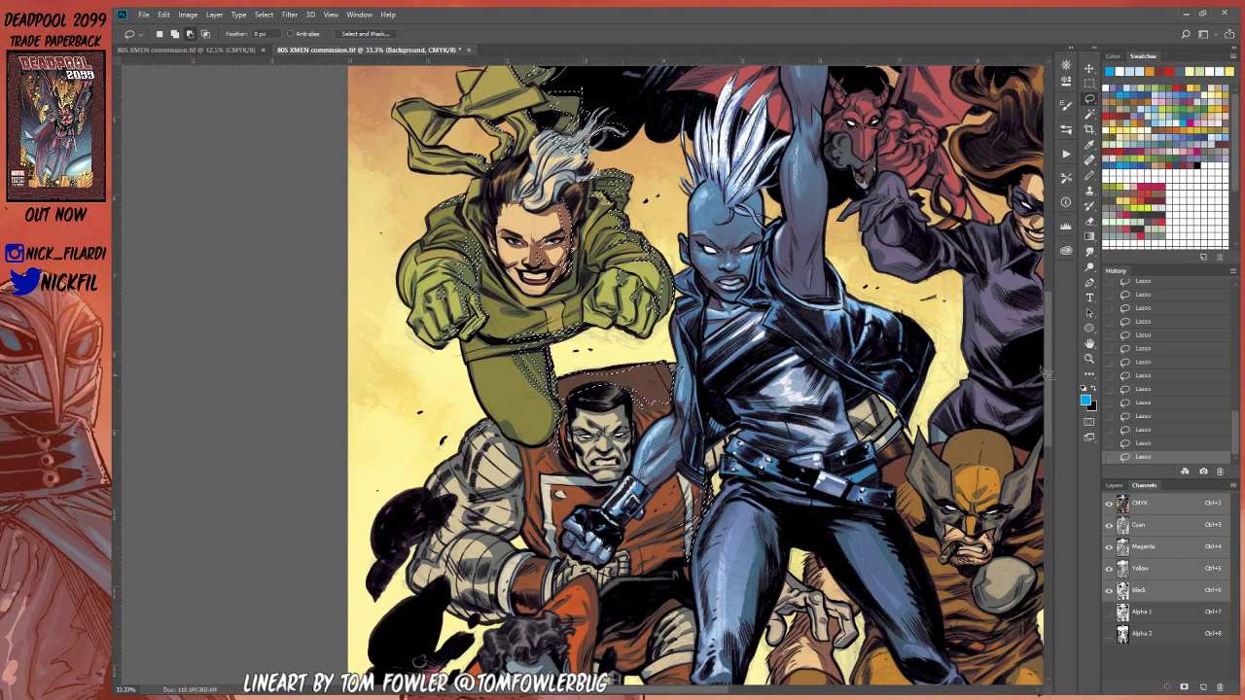
# Step: Add rim-light shapes on the red-costumed man's banded metal arm and wrist cuff to the lasso selection
pyautogui.press('space')
pyautogui.moveTo(901, 421); pyautogui.dragTo(851, 328)
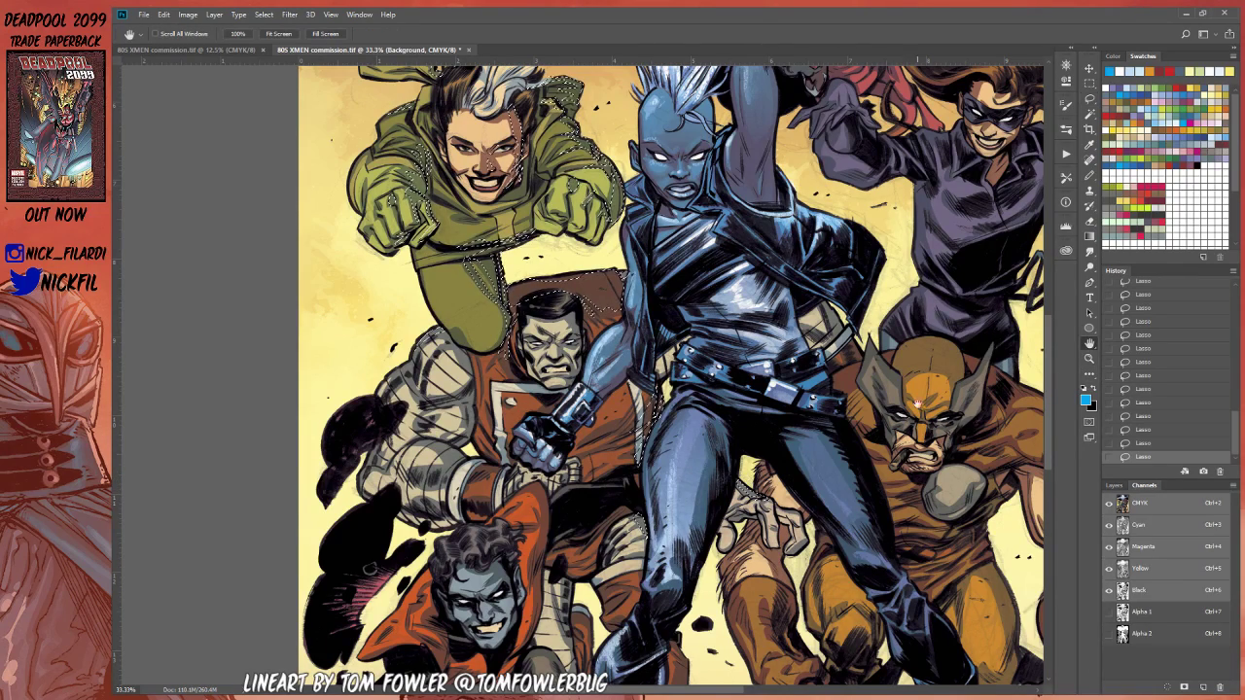
pyautogui.click(1090, 342)
pyautogui.moveTo(419, 214); pyautogui.dragTo(472, 146)
pyautogui.click(1090, 99)
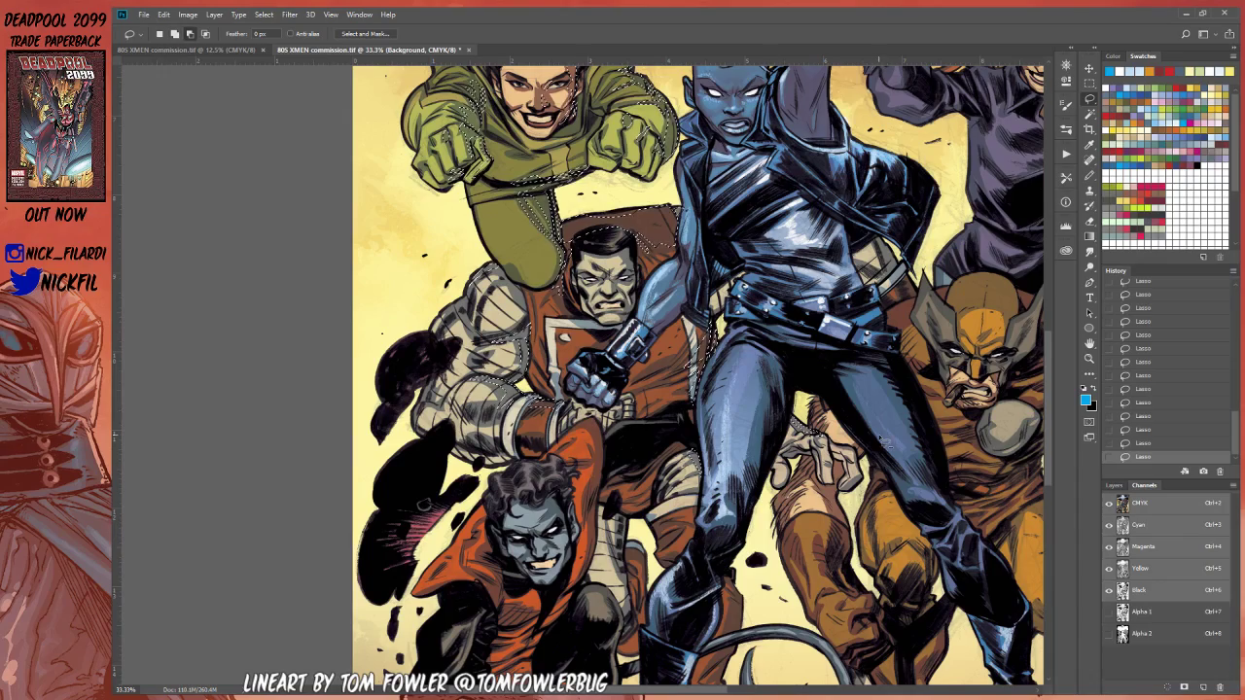
pyautogui.press('space')
pyautogui.moveTo(731, 517); pyautogui.dragTo(583, 508)
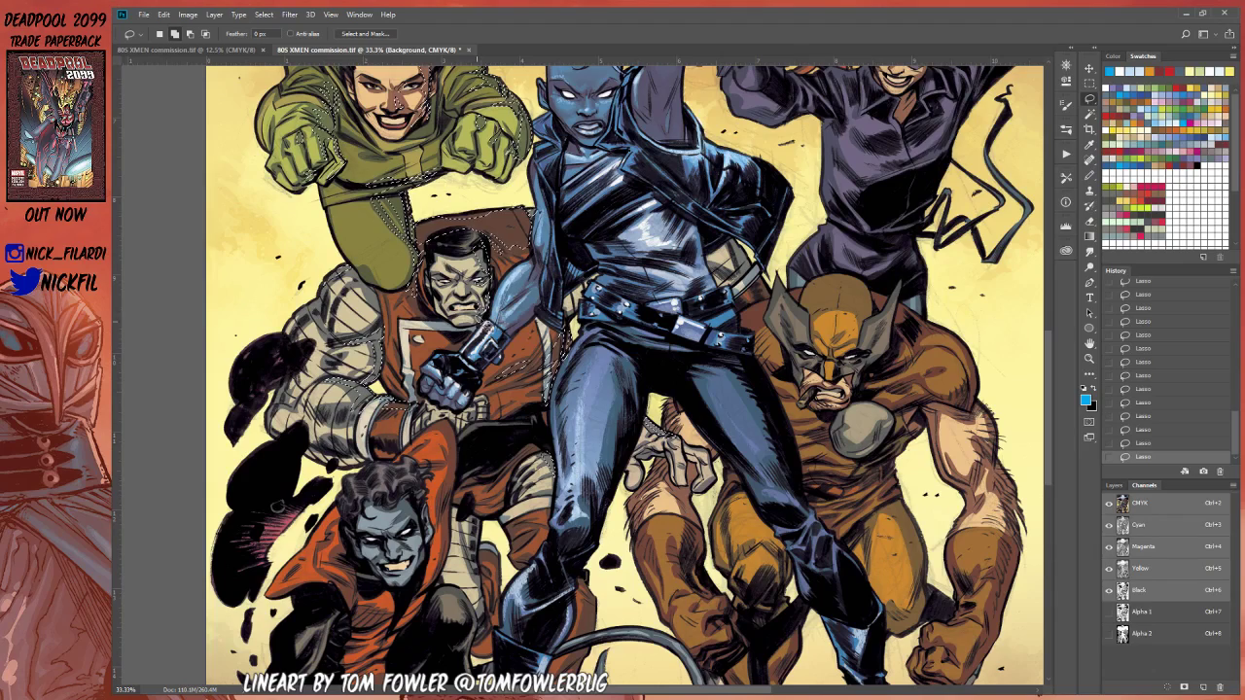
pyautogui.press('alt')
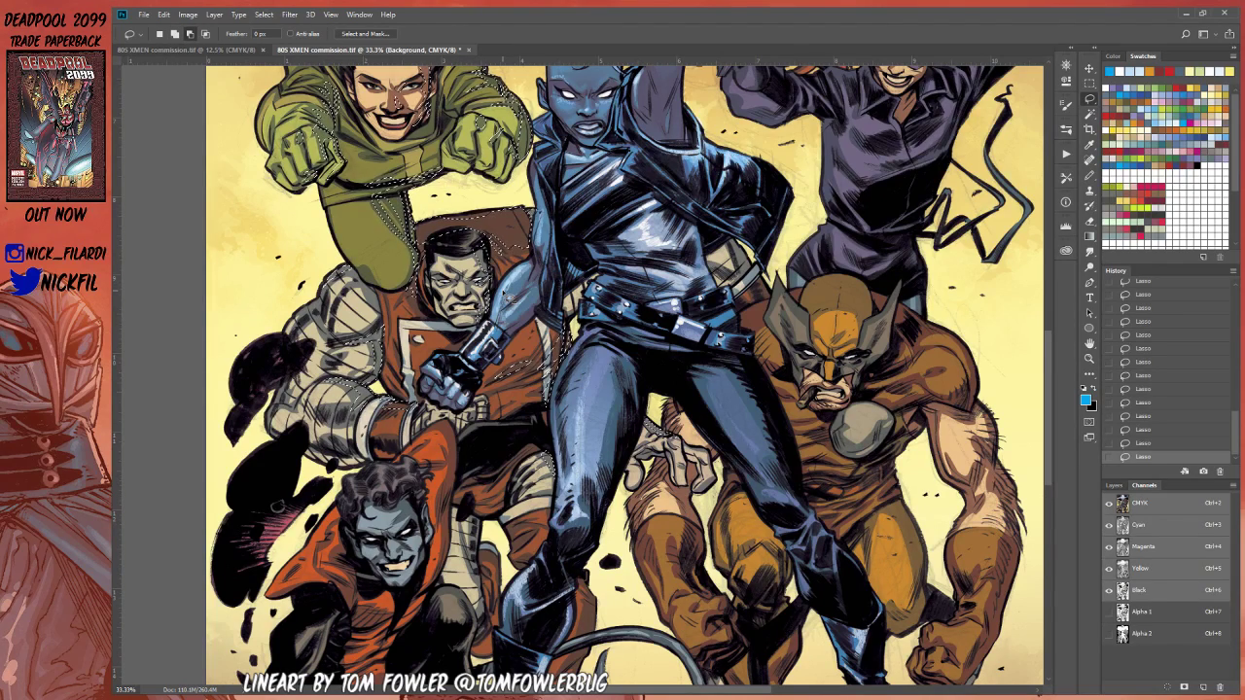
pyautogui.click(1089, 345)
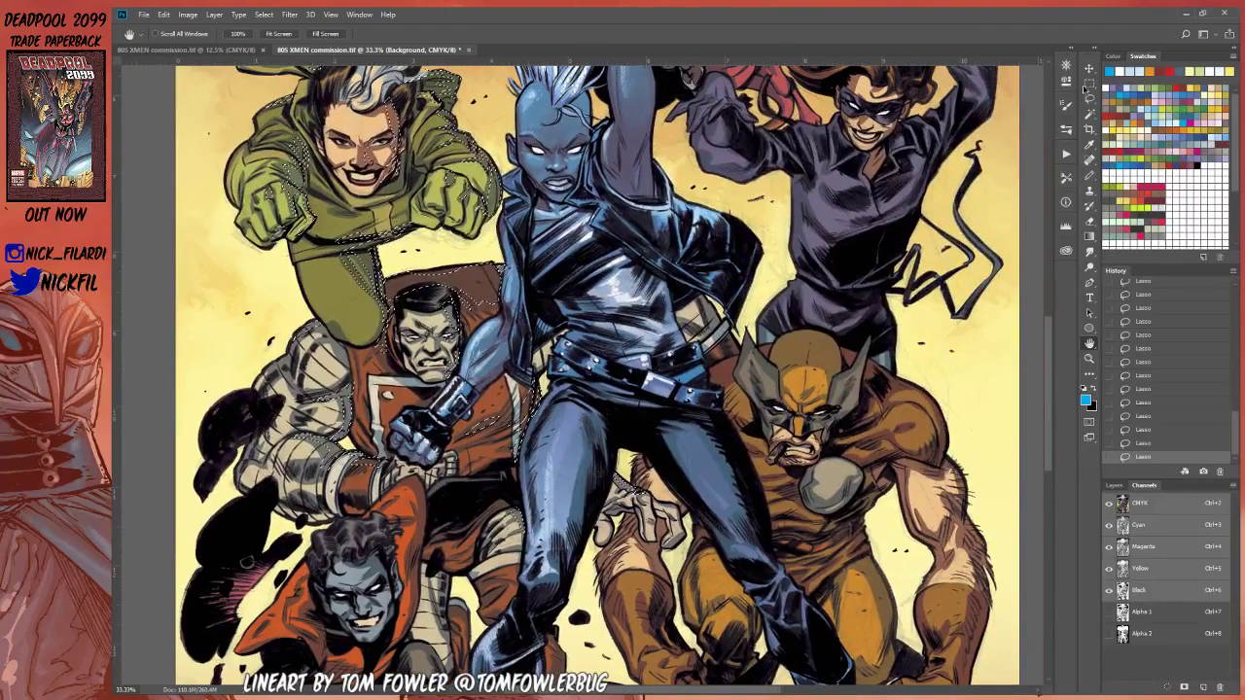
pyautogui.click(1089, 99)
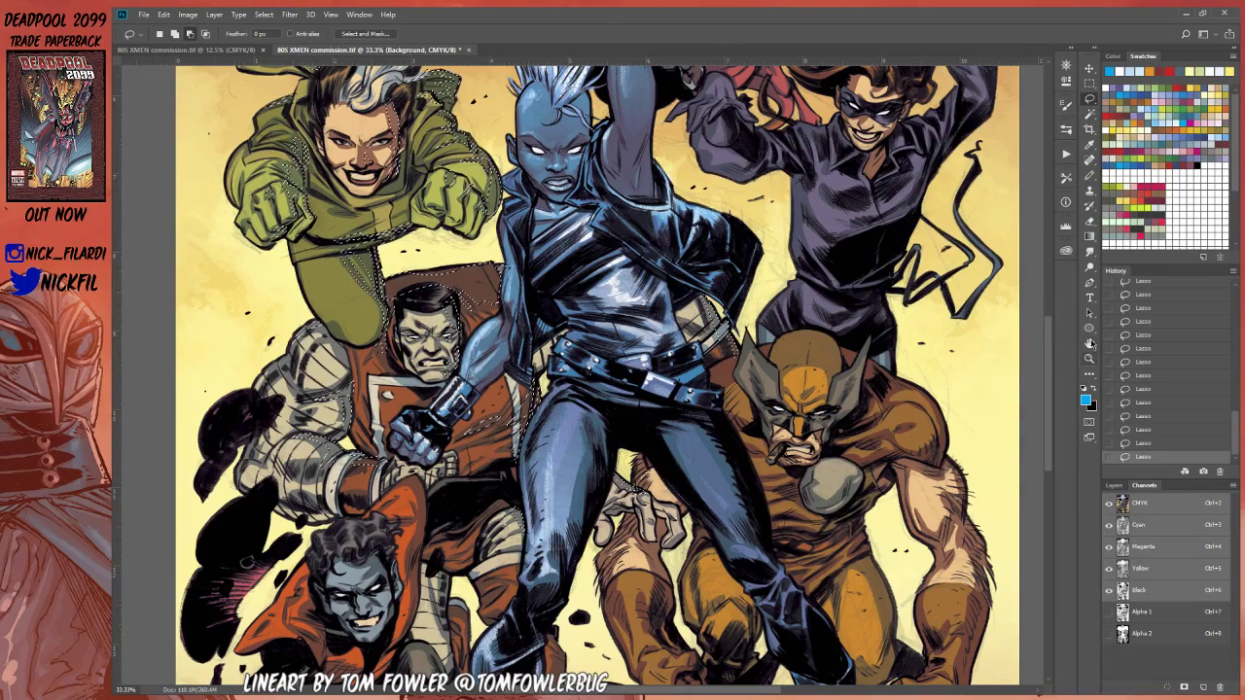
# Step: Extend the lasso selection with rim-light shapes along the edge of the red-costumed man's lower leg and boot
pyautogui.click(1090, 342)
pyautogui.moveTo(620, 619); pyautogui.dragTo(693, 411)
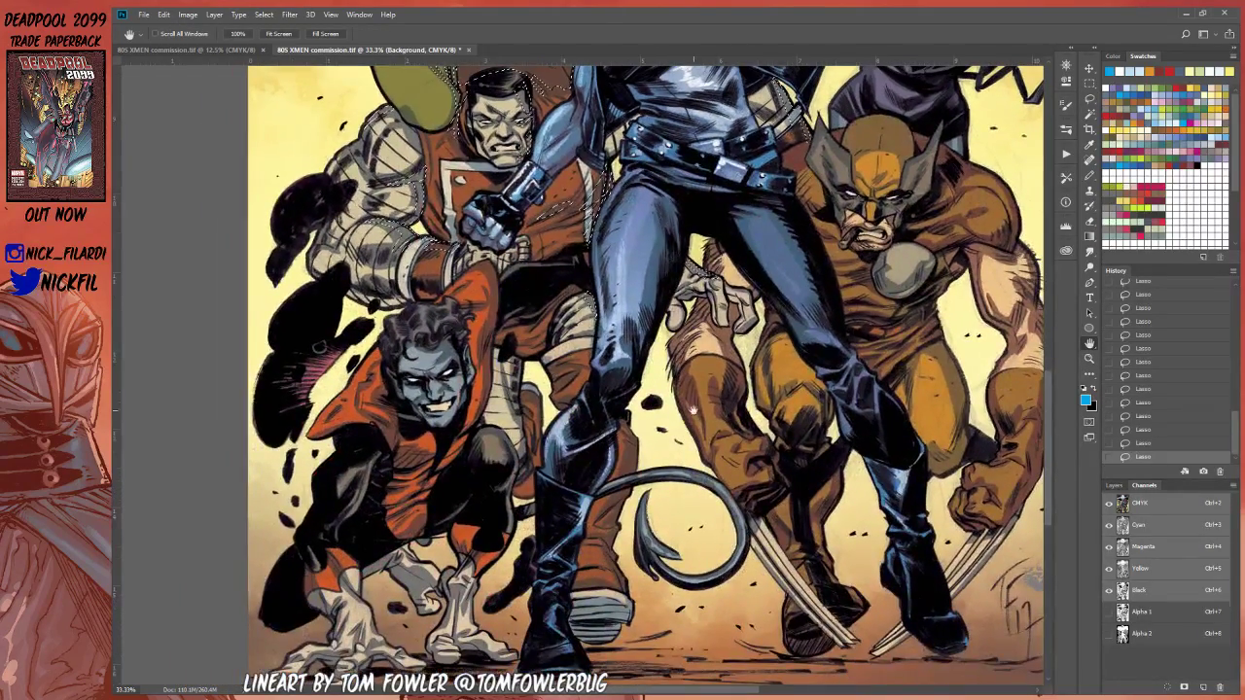
pyautogui.press('l')
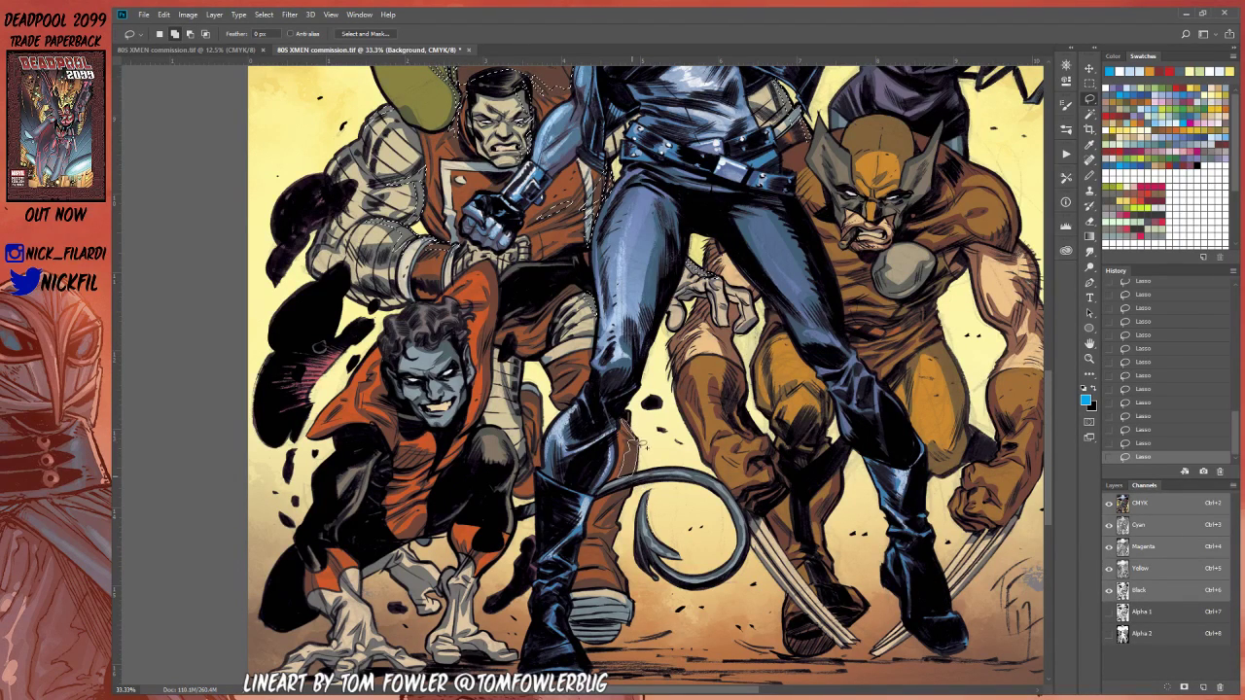
pyautogui.moveTo(634, 446); pyautogui.dragTo(625, 451)
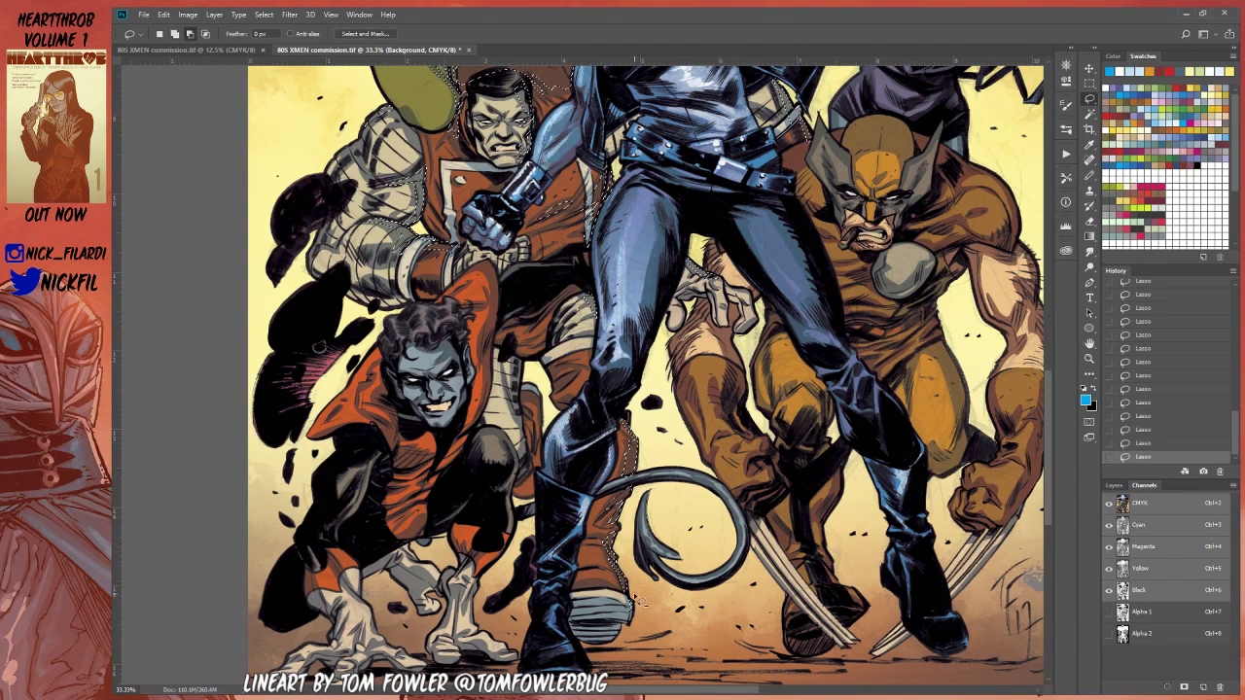
# Step: Add highlight shapes on the red-costumed man's belt and other leg, and on the crouching man's orange shoulder, to the lasso selection
pyautogui.press('space')
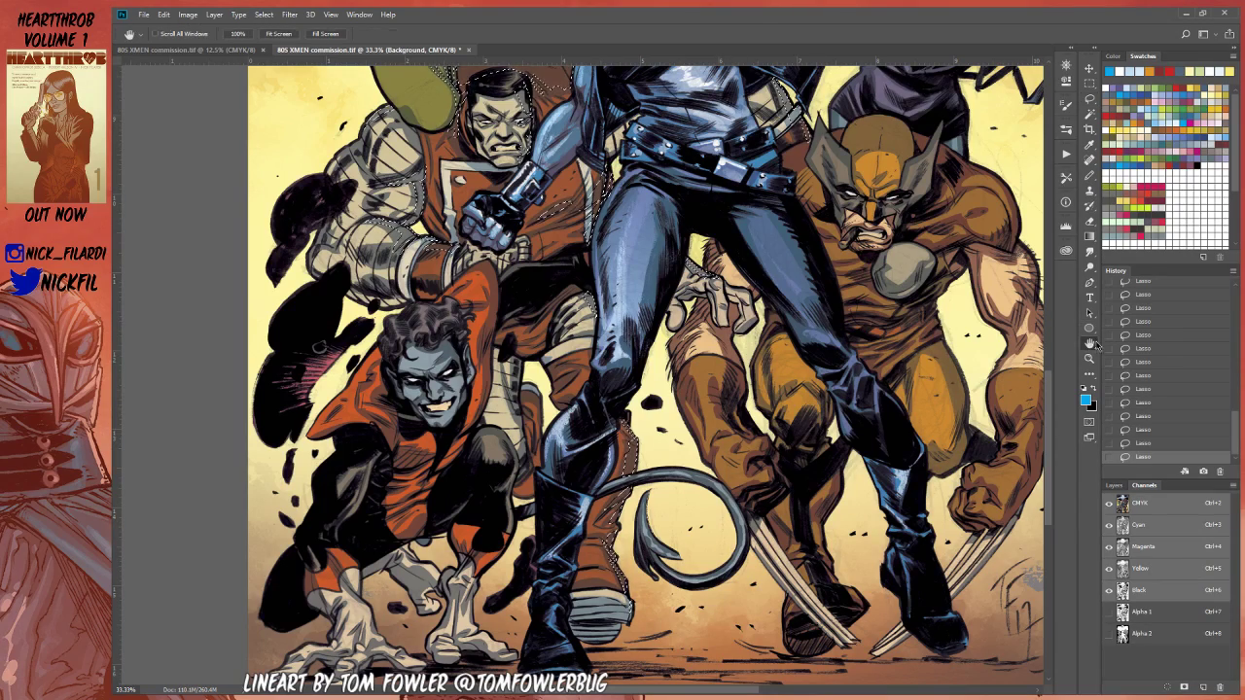
pyautogui.moveTo(615, 405)
pyautogui.mouseDown()
pyautogui.moveTo(653, 449)
pyautogui.moveTo(662, 439)
pyautogui.mouseUp()
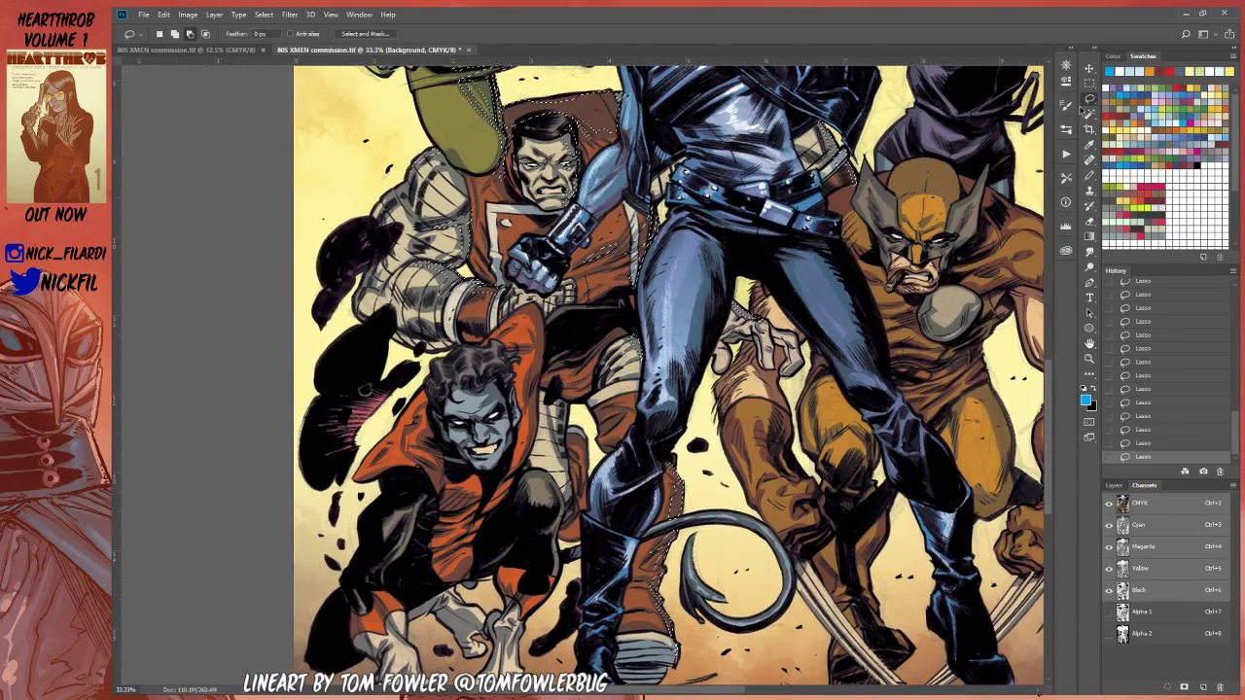
pyautogui.moveTo(564, 453); pyautogui.dragTo(565, 401)
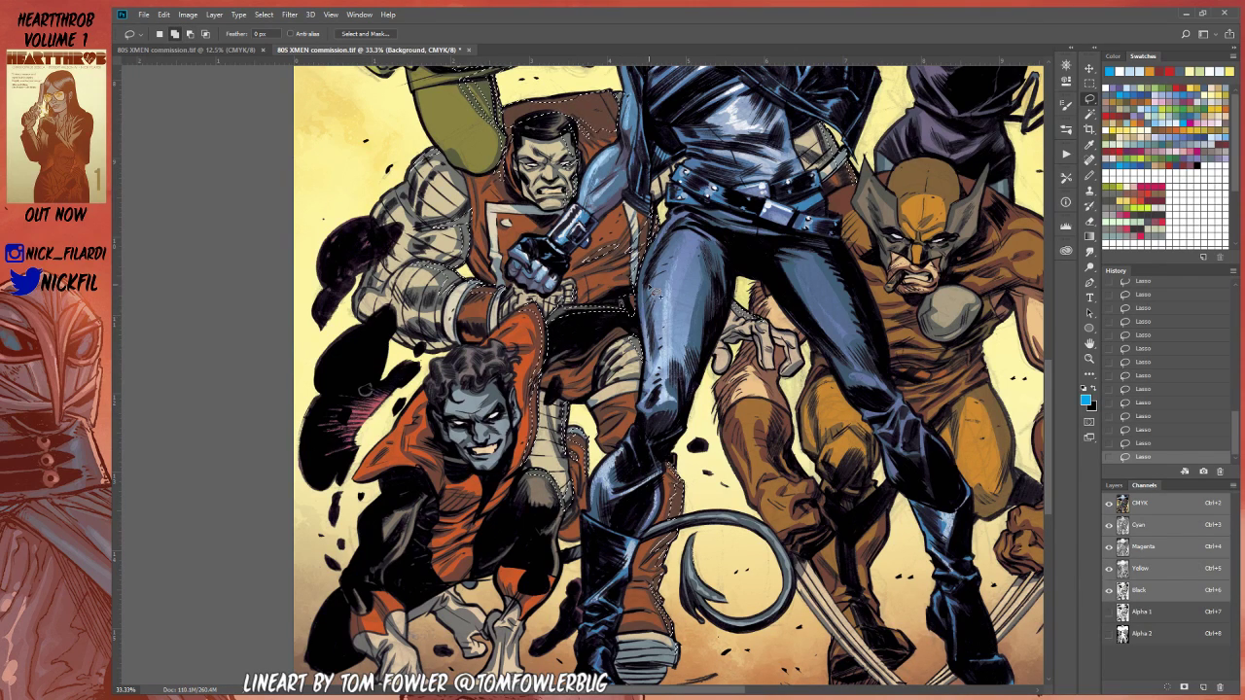
# Step: Add rim-light shapes on the crouching blue man's orange lapel and the side of his face to the lasso selection
pyautogui.click(1090, 344)
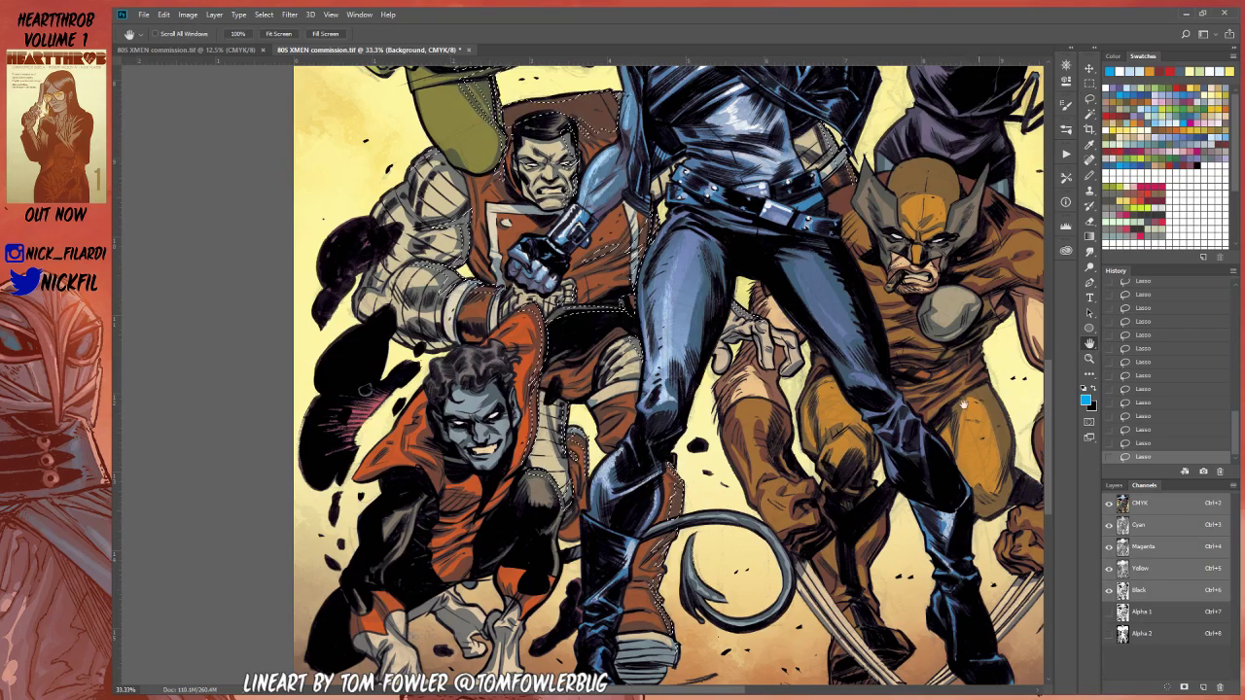
pyautogui.moveTo(908, 274)
pyautogui.mouseDown()
pyautogui.moveTo(937, 245)
pyautogui.moveTo(961, 290)
pyautogui.mouseUp()
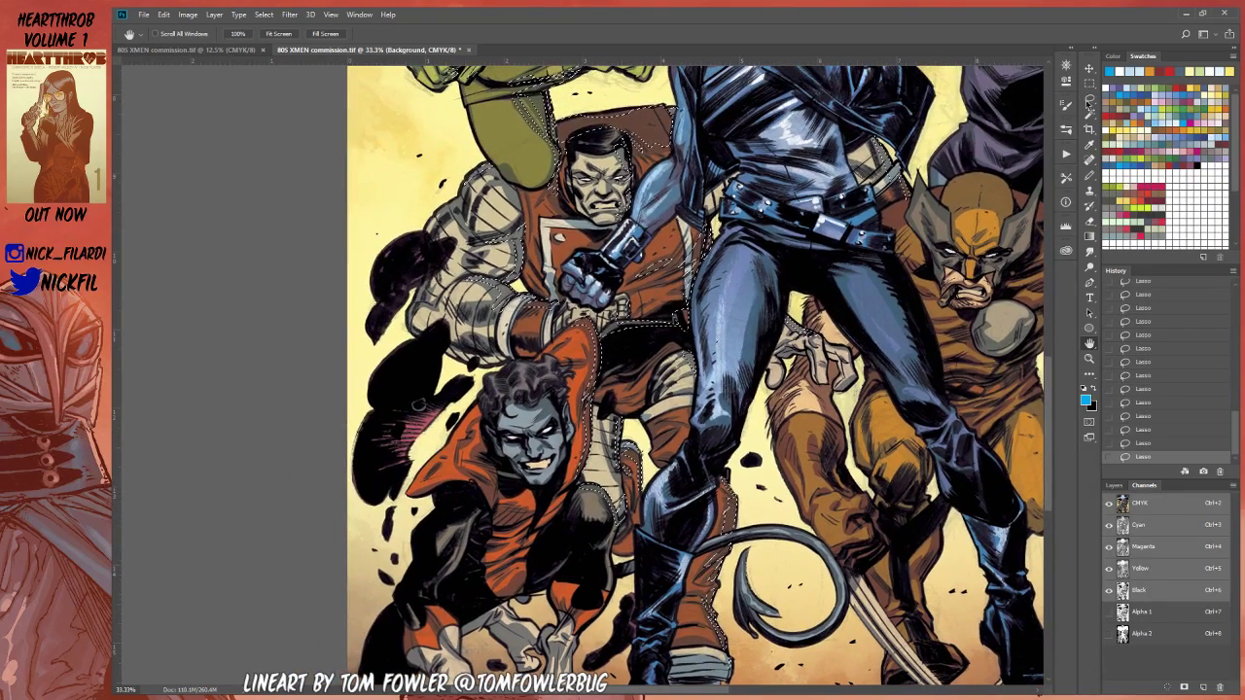
pyautogui.press('l')
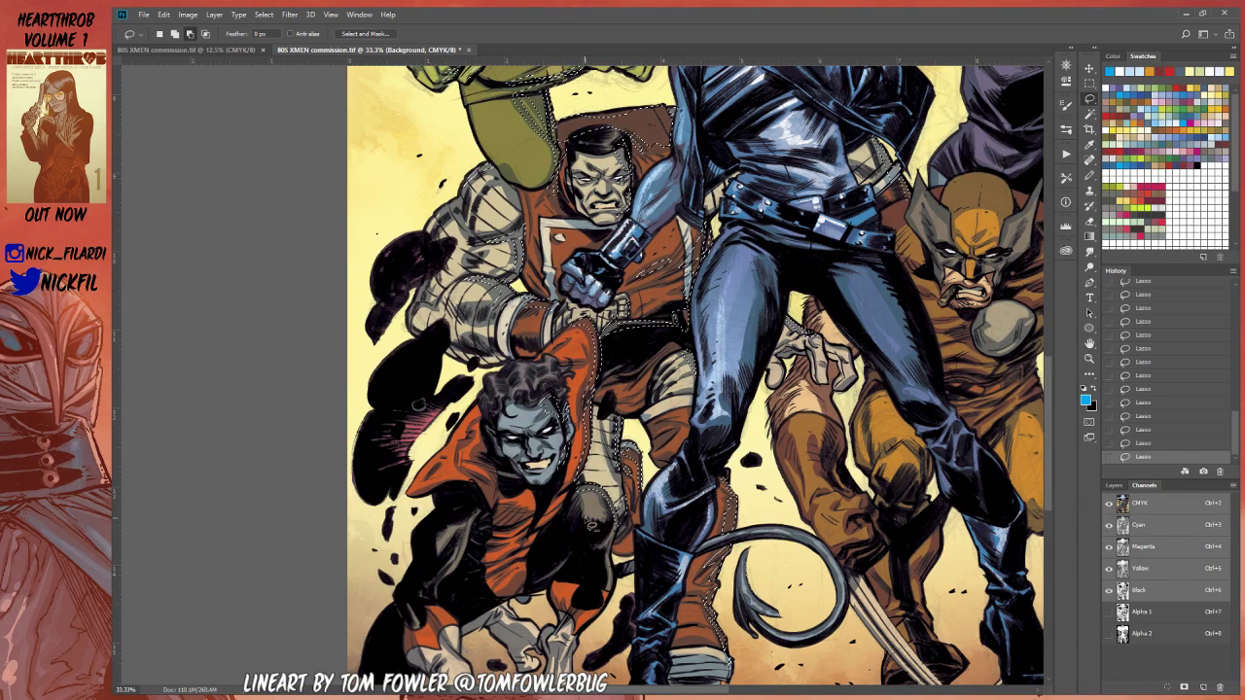
pyautogui.moveTo(483, 489)
pyautogui.mouseDown()
pyautogui.moveTo(495, 519)
pyautogui.moveTo(486, 461)
pyautogui.mouseUp()
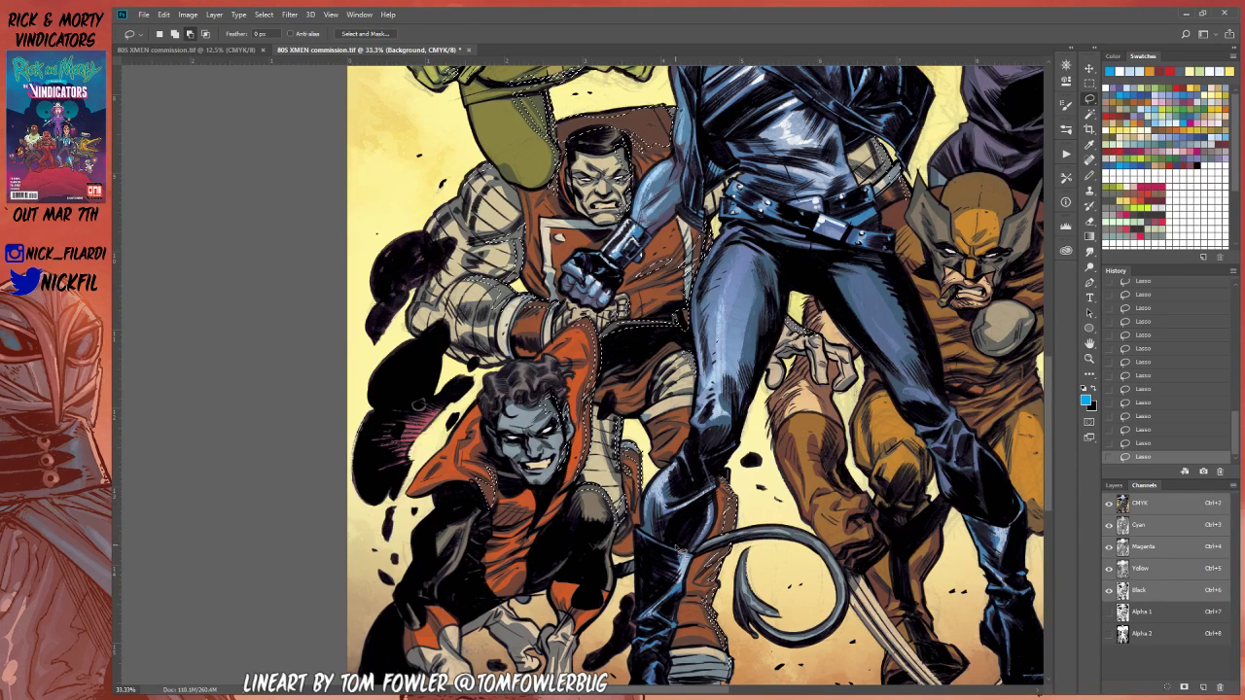
pyautogui.moveTo(560, 460); pyautogui.dragTo(558, 432)
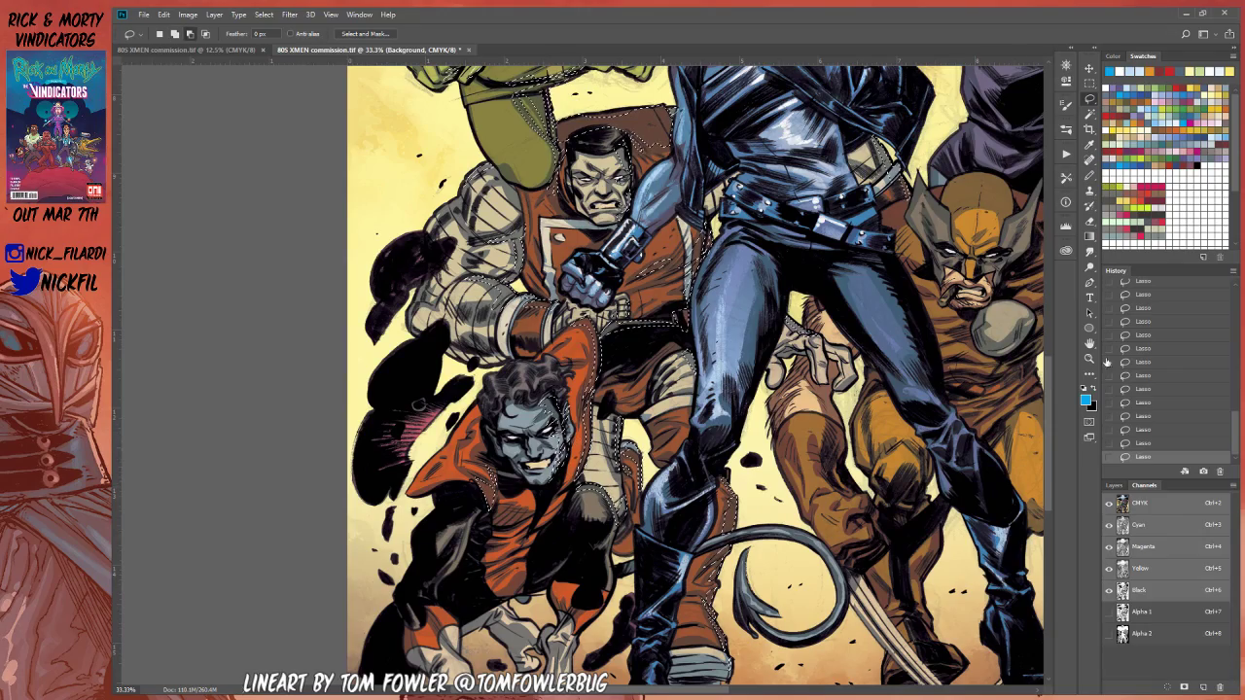
# Step: Extend the lasso selection with rim-light shapes along the crouching man's curled tail and his rear white-gloved limb
pyautogui.press('space')
pyautogui.moveTo(602, 532); pyautogui.dragTo(593, 404)
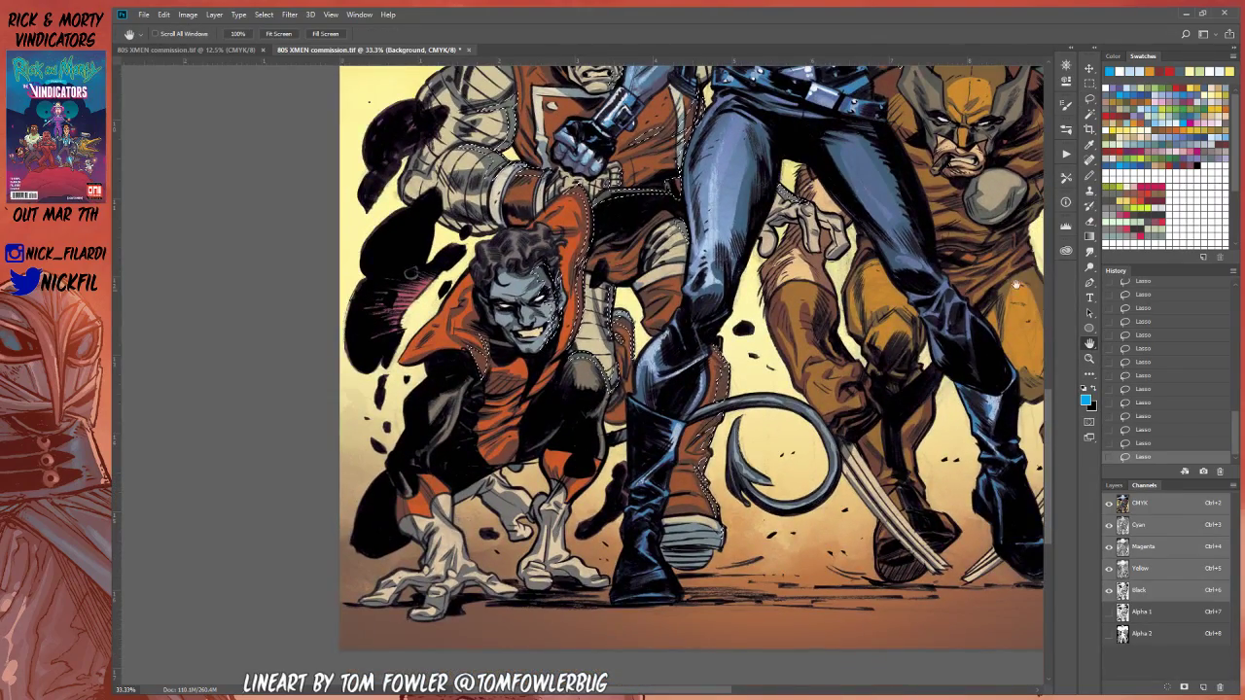
pyautogui.click(1089, 99)
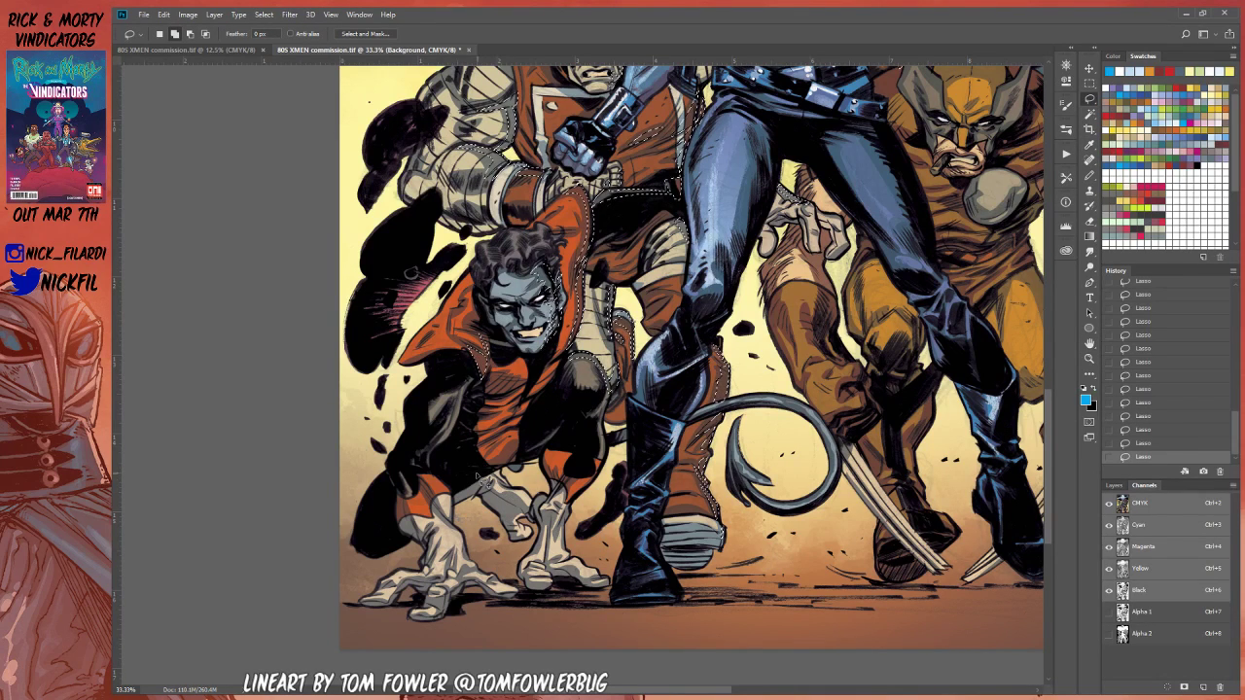
pyautogui.moveTo(500, 506)
pyautogui.mouseDown()
pyautogui.moveTo(520, 501)
pyautogui.moveTo(543, 520)
pyautogui.moveTo(477, 464)
pyautogui.mouseUp()
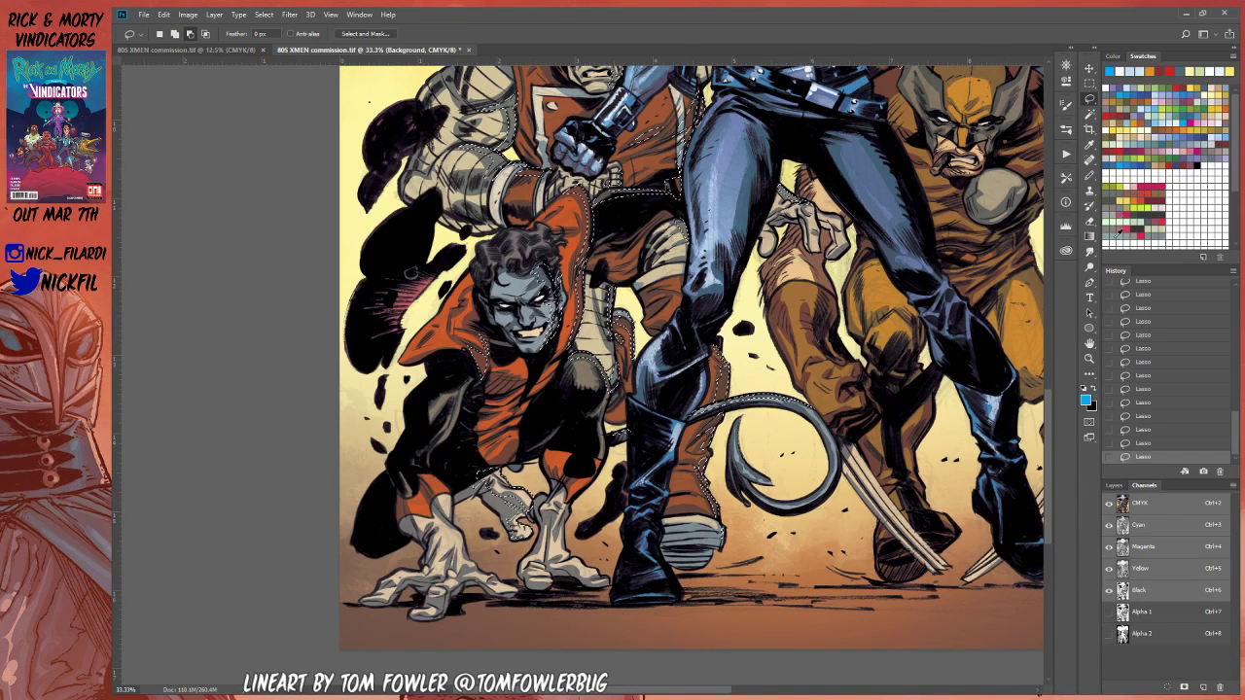
pyautogui.click(1090, 342)
pyautogui.press('l')
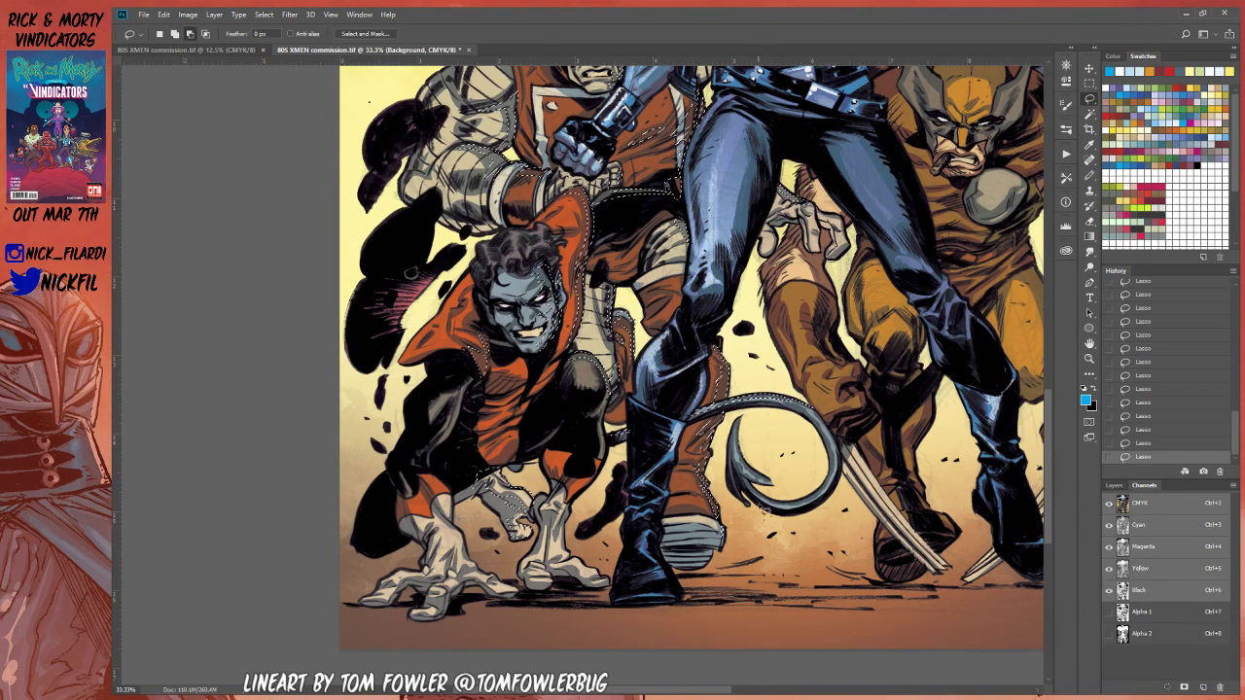
# Step: Refine the selection on the crouching man's orange shoulder and add rim-light shapes on his knee and the white glove below it
pyautogui.press('space')
pyautogui.moveTo(619, 373); pyautogui.dragTo(595, 486)
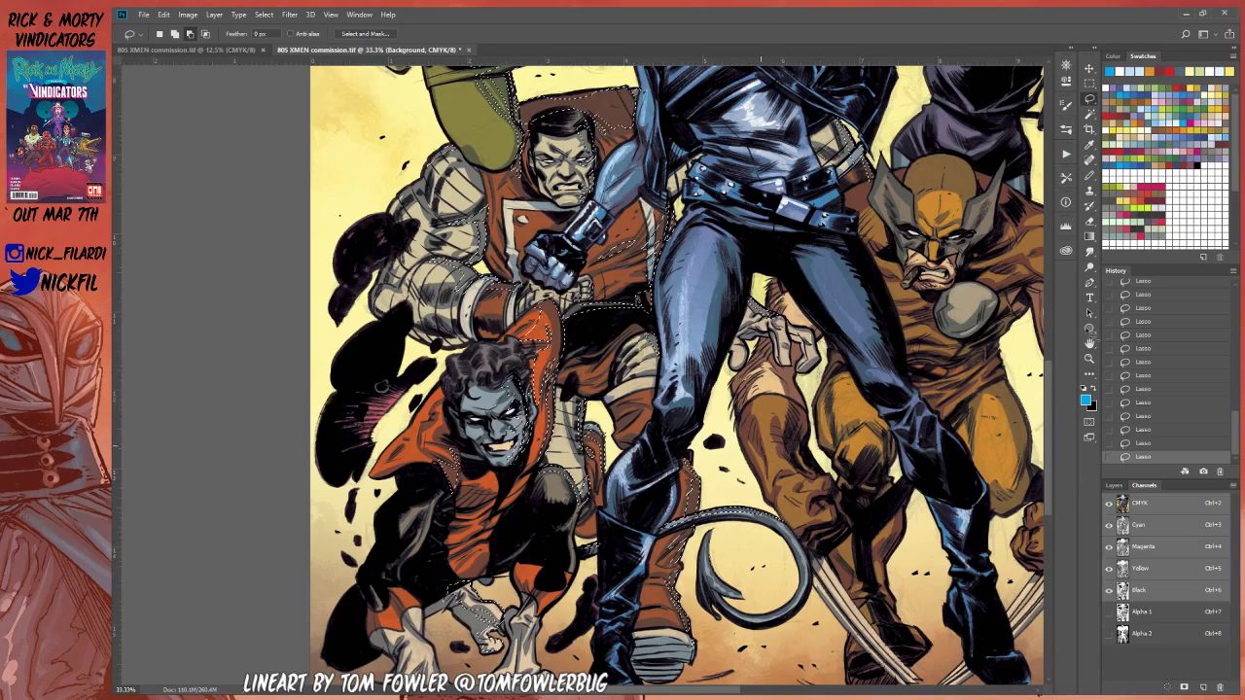
pyautogui.click(1090, 343)
pyautogui.moveTo(648, 519); pyautogui.dragTo(618, 413)
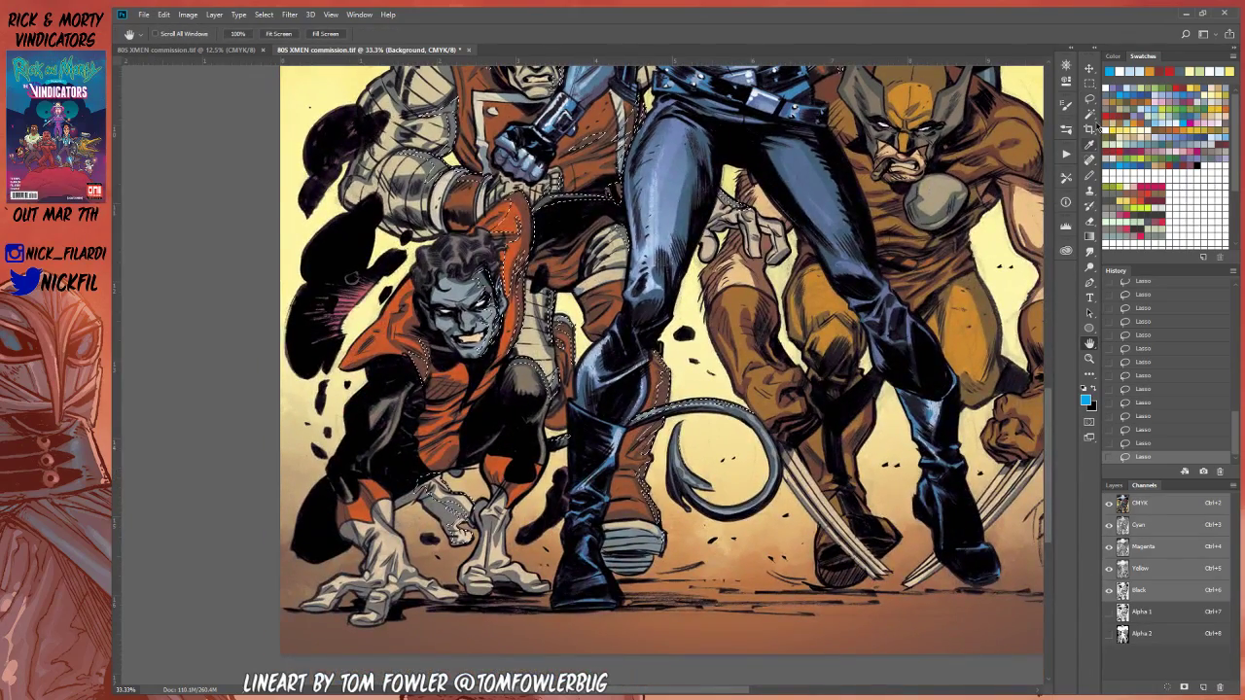
pyautogui.click(1089, 98)
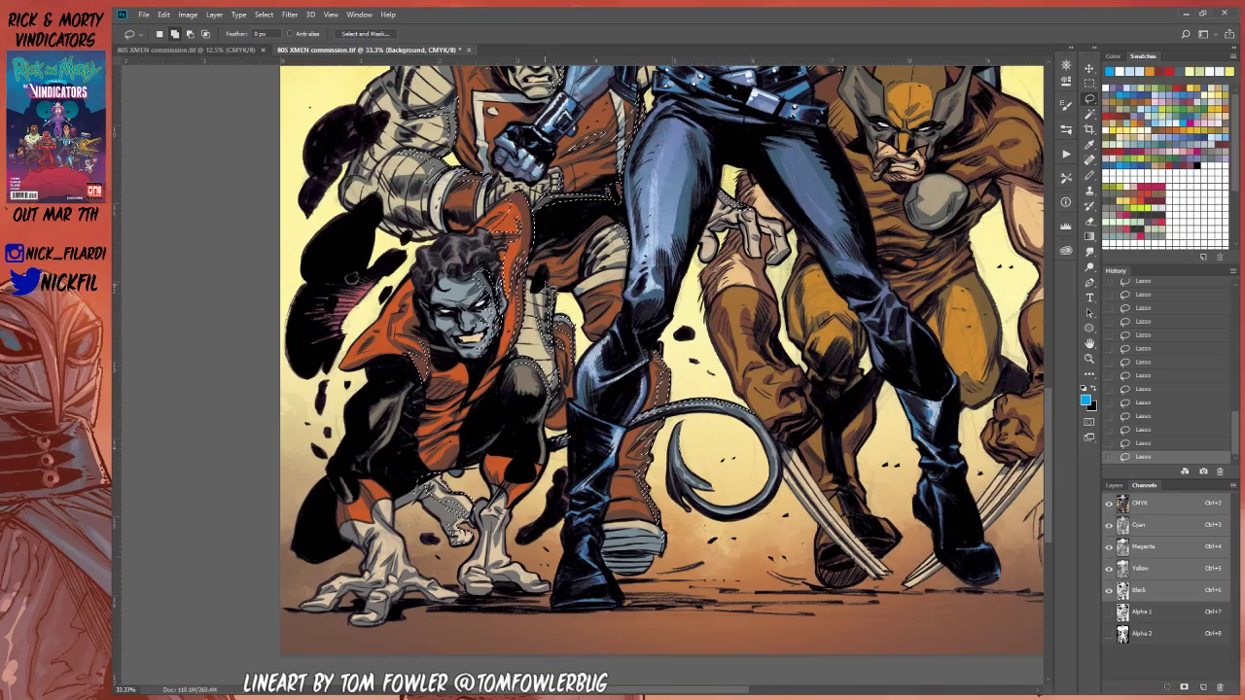
pyautogui.press('space')
pyautogui.moveTo(676, 431); pyautogui.dragTo(632, 387)
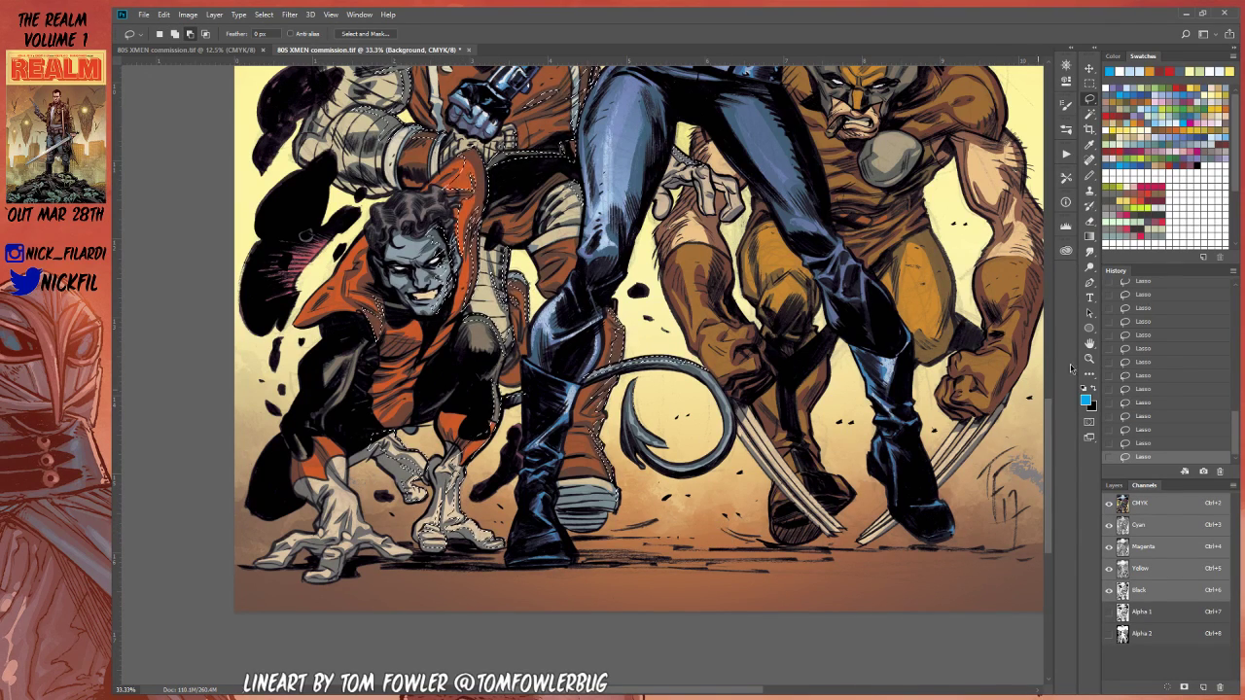
# Step: Add rim-light shapes on the crouching man's orange forearm cuff and front white glove to the lasso selection
pyautogui.press('space')
pyautogui.moveTo(676, 356); pyautogui.dragTo(807, 367)
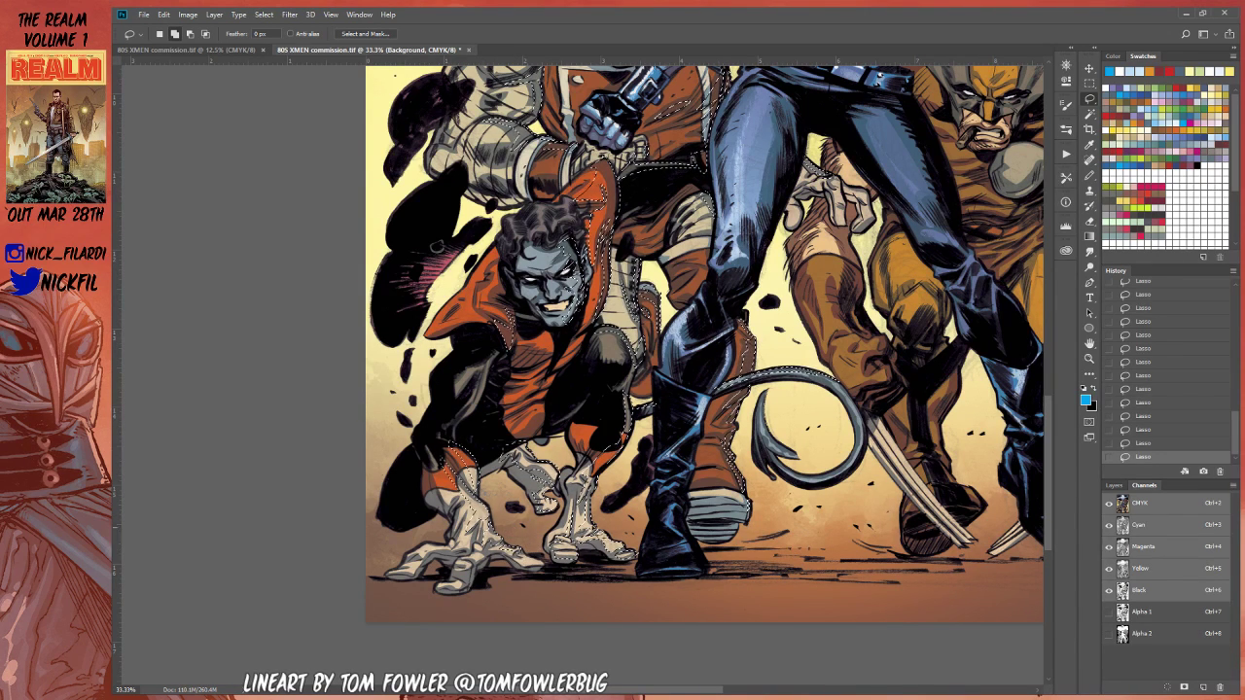
pyautogui.click(1089, 358)
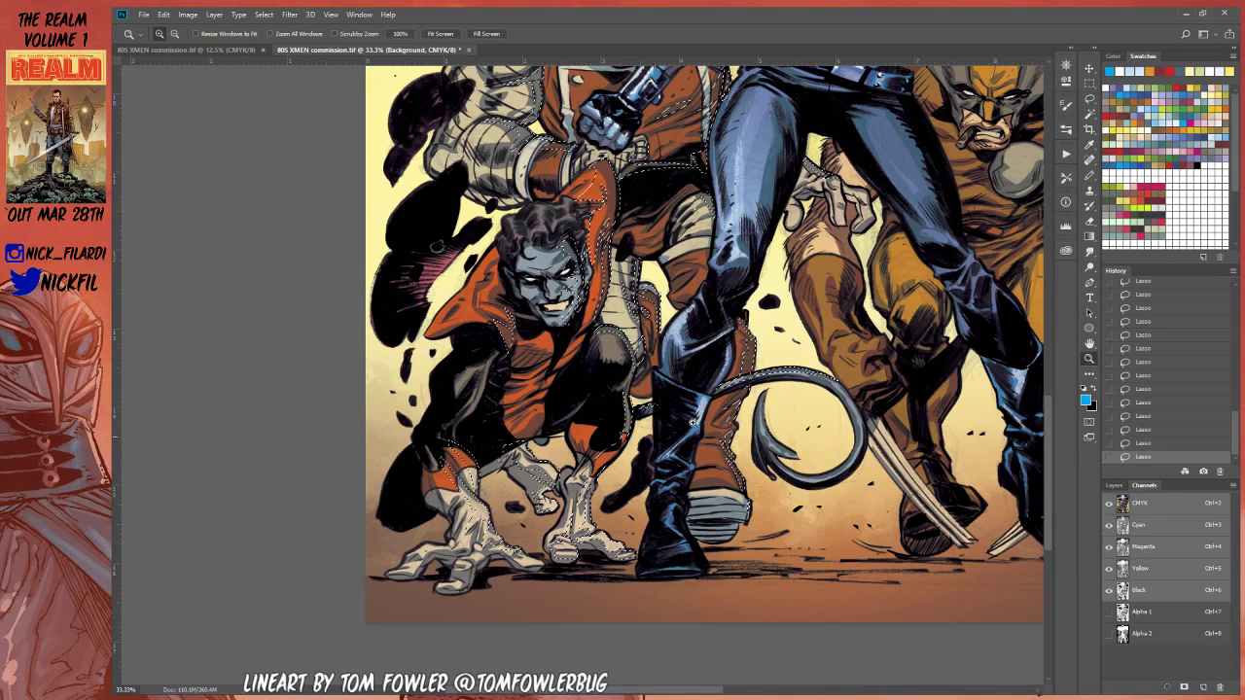
pyautogui.click(1090, 98)
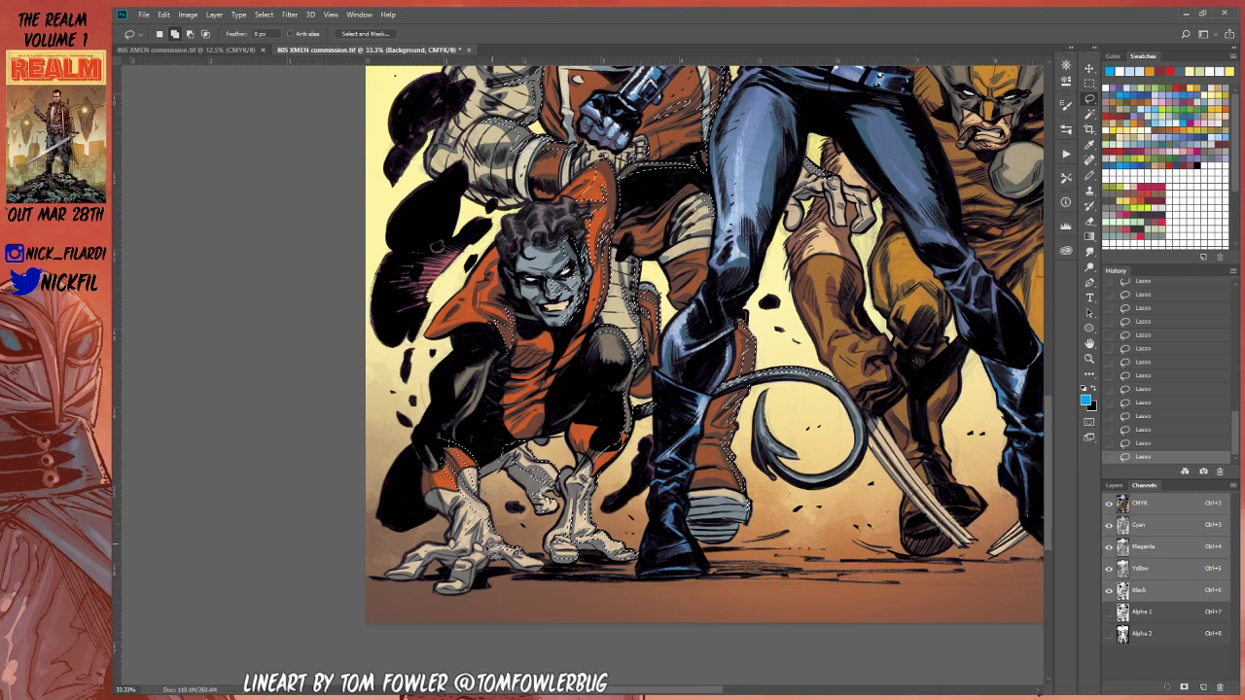
# Step: Add rim-light shapes on Wolverine's mask, shoulders, arms and legs to the lasso selection
pyautogui.click(1089, 355)
pyautogui.hotkey('ctrl', '-')
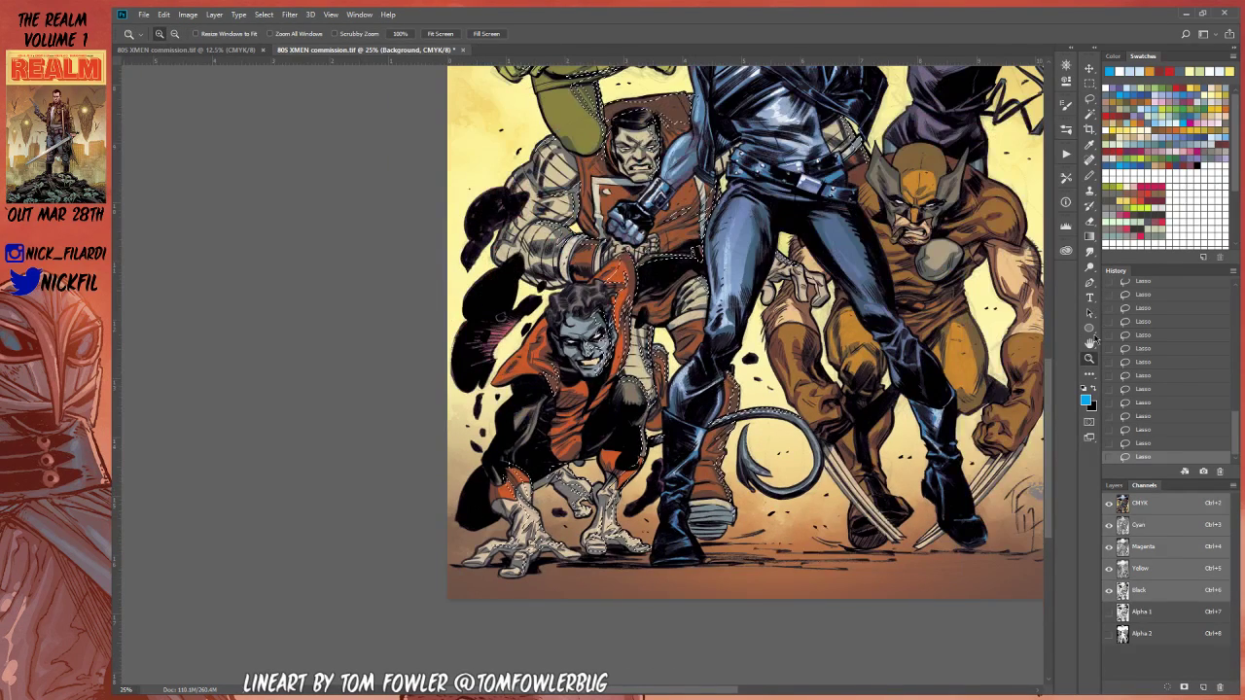
pyautogui.click(1090, 342)
pyautogui.moveTo(988, 343); pyautogui.dragTo(724, 483)
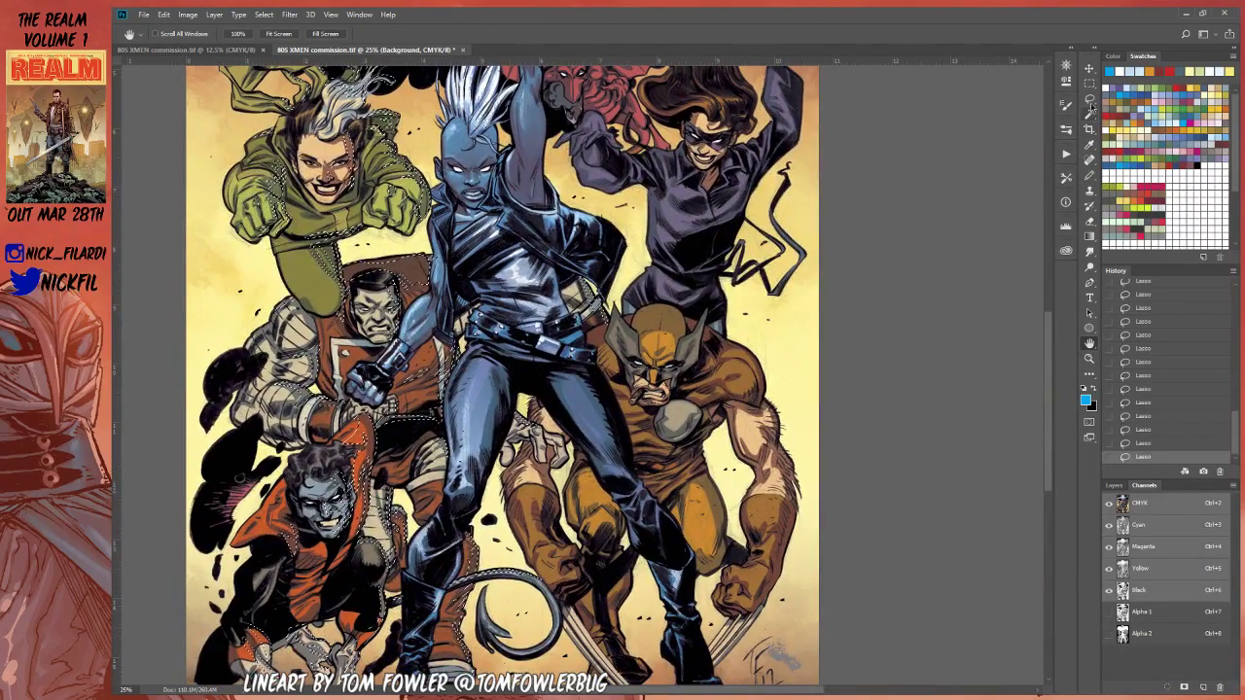
pyautogui.click(1089, 99)
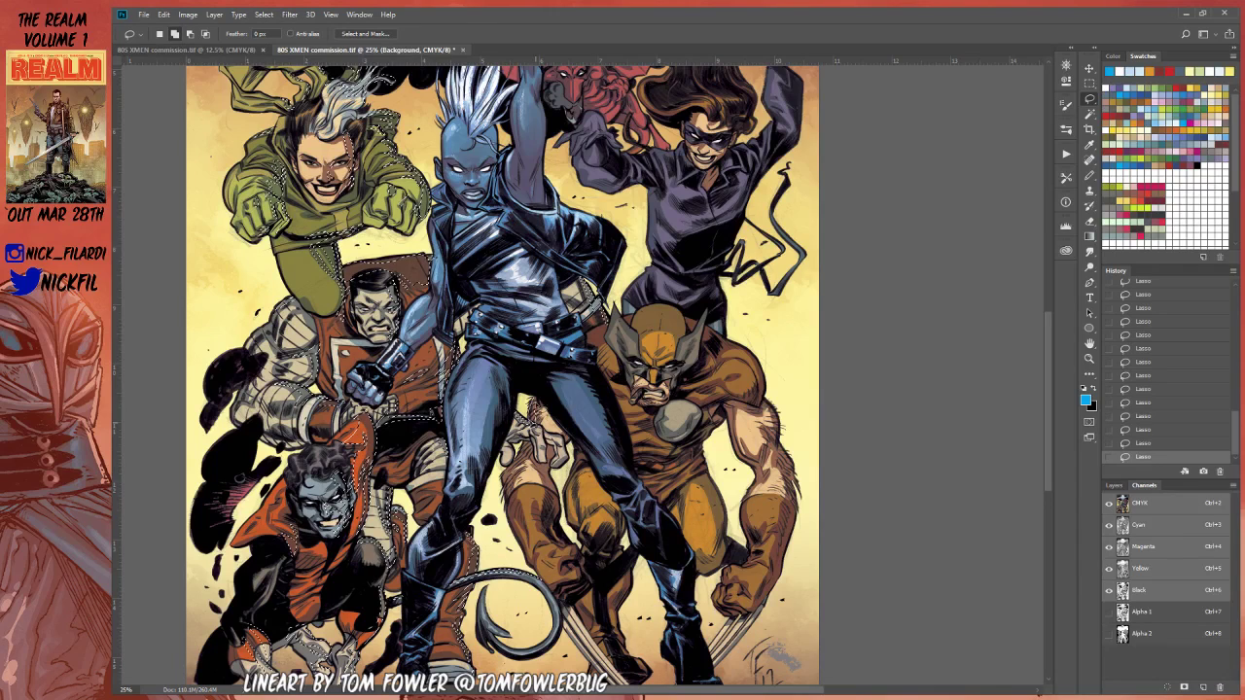
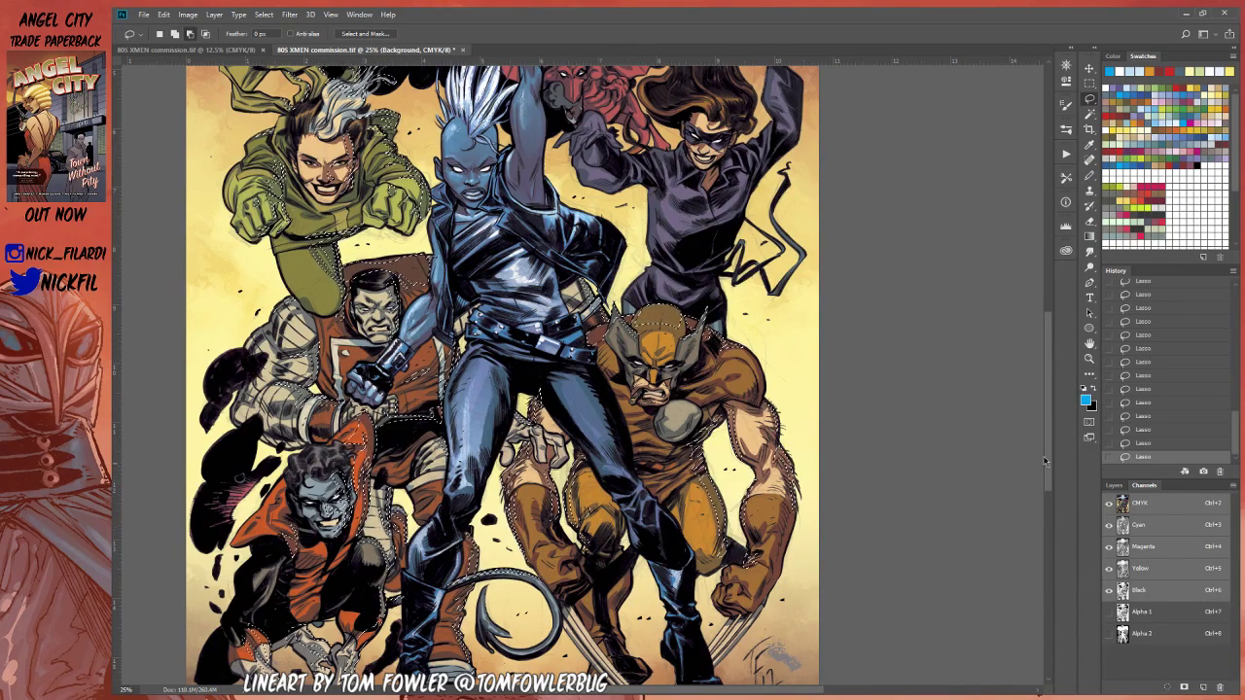
pyautogui.click(1091, 343)
pyautogui.moveTo(690, 338); pyautogui.dragTo(667, 394)
pyautogui.click(1089, 98)
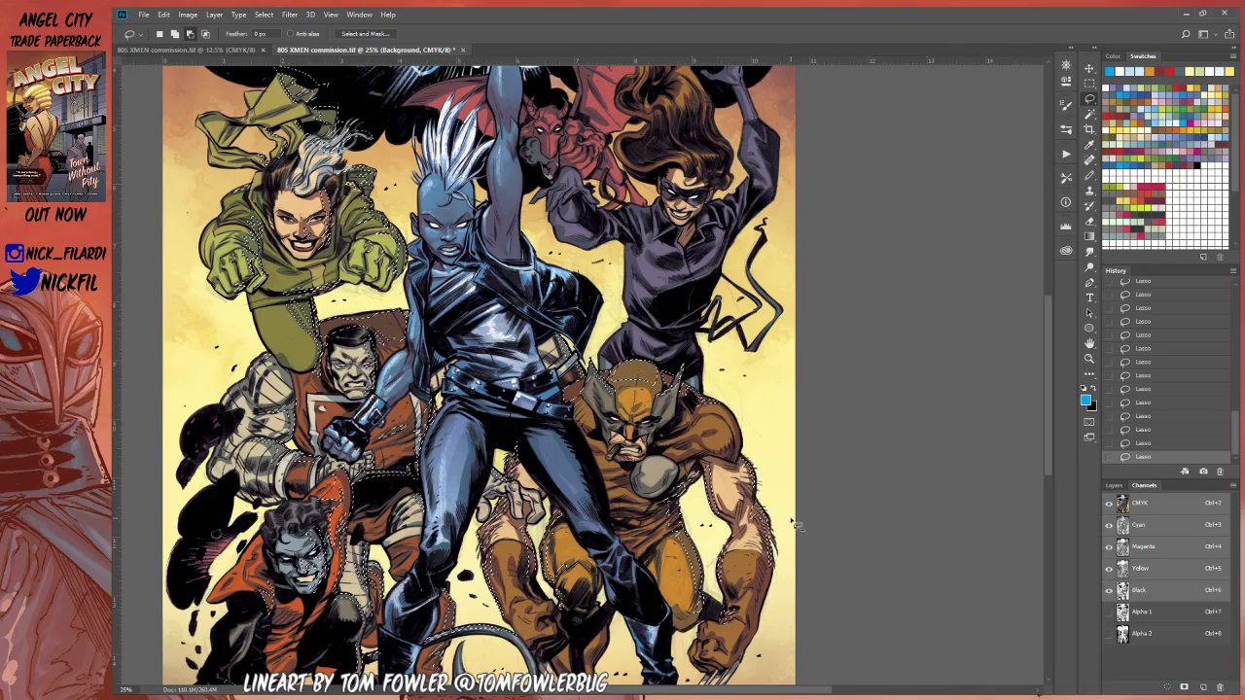
# Step: Add rim-light shapes on the masked woman's torso, waist and raised sleeve to the lasso selection
pyautogui.click(1089, 344)
pyautogui.moveTo(1012, 332); pyautogui.dragTo(1002, 453)
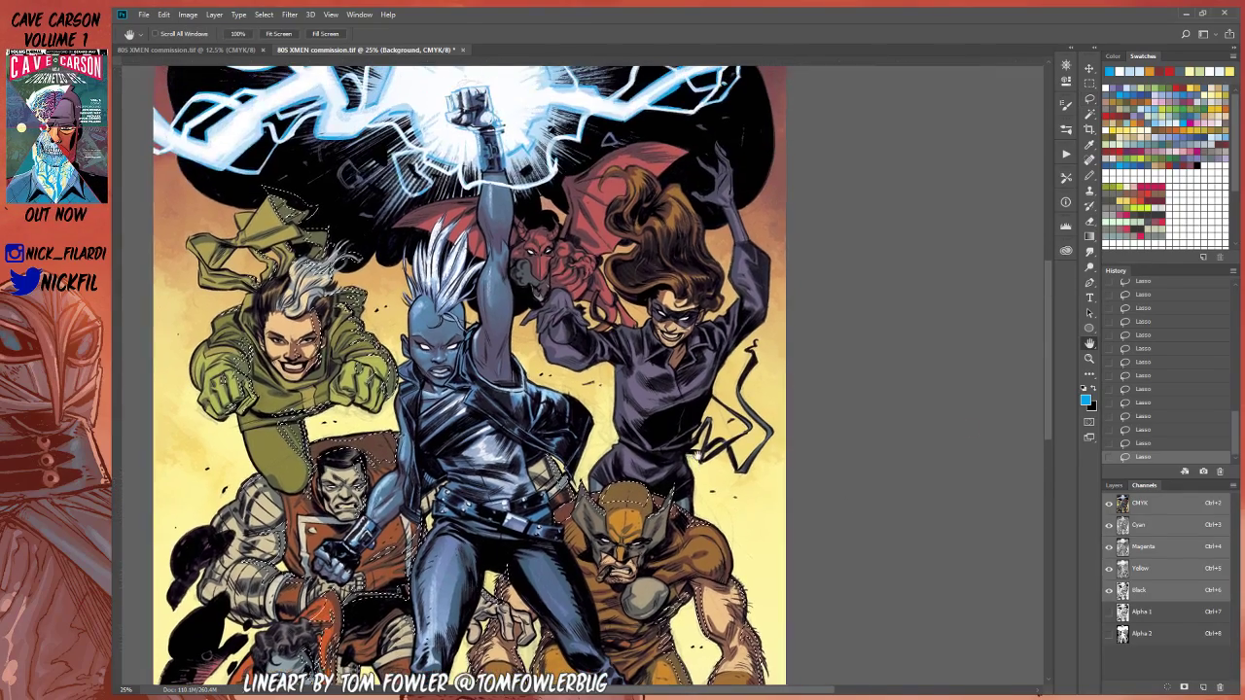
pyautogui.click(1090, 98)
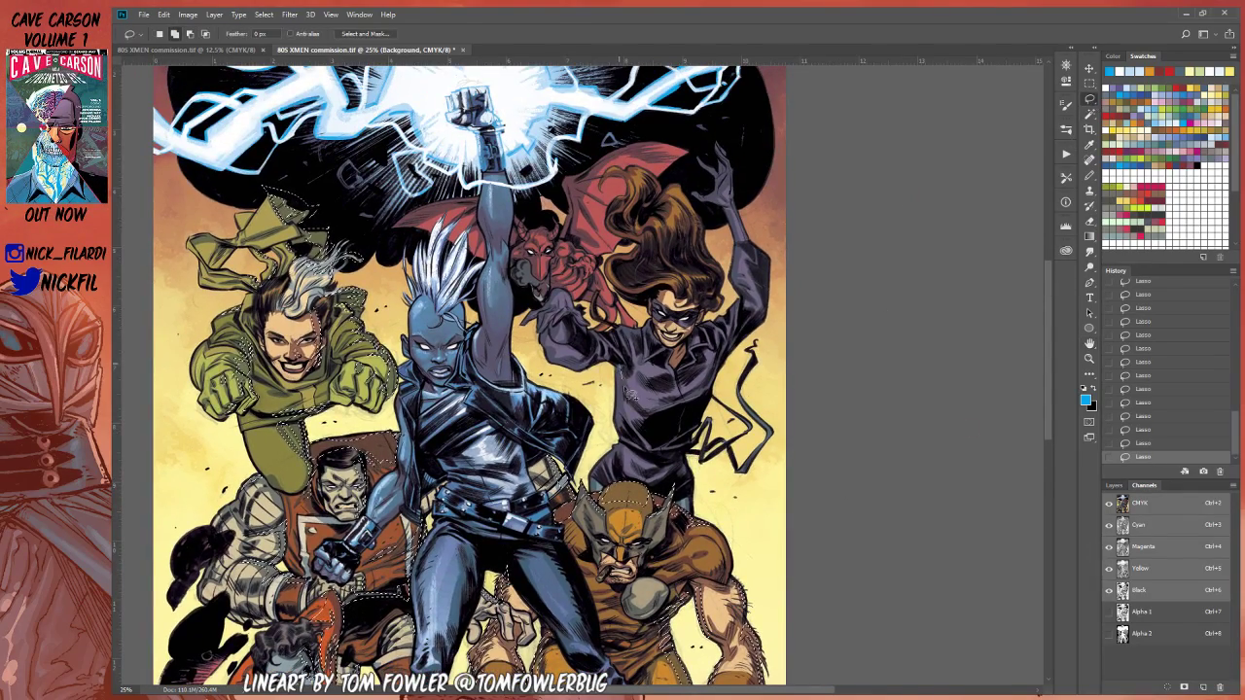
pyautogui.moveTo(627, 389)
pyautogui.mouseDown()
pyautogui.moveTo(627, 442)
pyautogui.moveTo(632, 341)
pyautogui.mouseUp()
pyautogui.moveTo(623, 457)
pyautogui.mouseDown()
pyautogui.moveTo(598, 484)
pyautogui.moveTo(622, 465)
pyautogui.moveTo(627, 420)
pyautogui.moveTo(569, 476)
pyautogui.mouseUp()
pyautogui.moveTo(722, 322)
pyautogui.mouseDown()
pyautogui.moveTo(745, 317)
pyautogui.moveTo(731, 234)
pyautogui.moveTo(753, 304)
pyautogui.moveTo(742, 249)
pyautogui.moveTo(737, 276)
pyautogui.mouseUp()
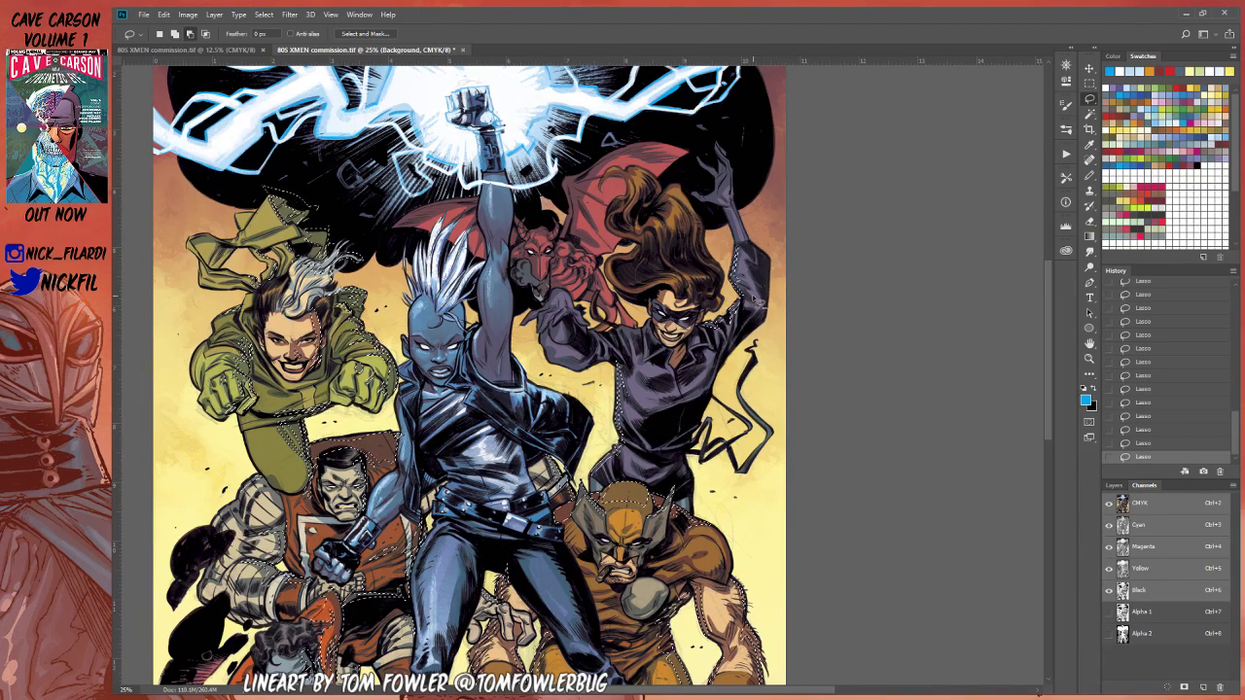
# Step: Extend the lasso selection with rim-light shapes on the masked woman's face edge, shoulder, lowered sleeve and lower hand
pyautogui.click(1089, 344)
pyautogui.moveTo(734, 268); pyautogui.dragTo(739, 301)
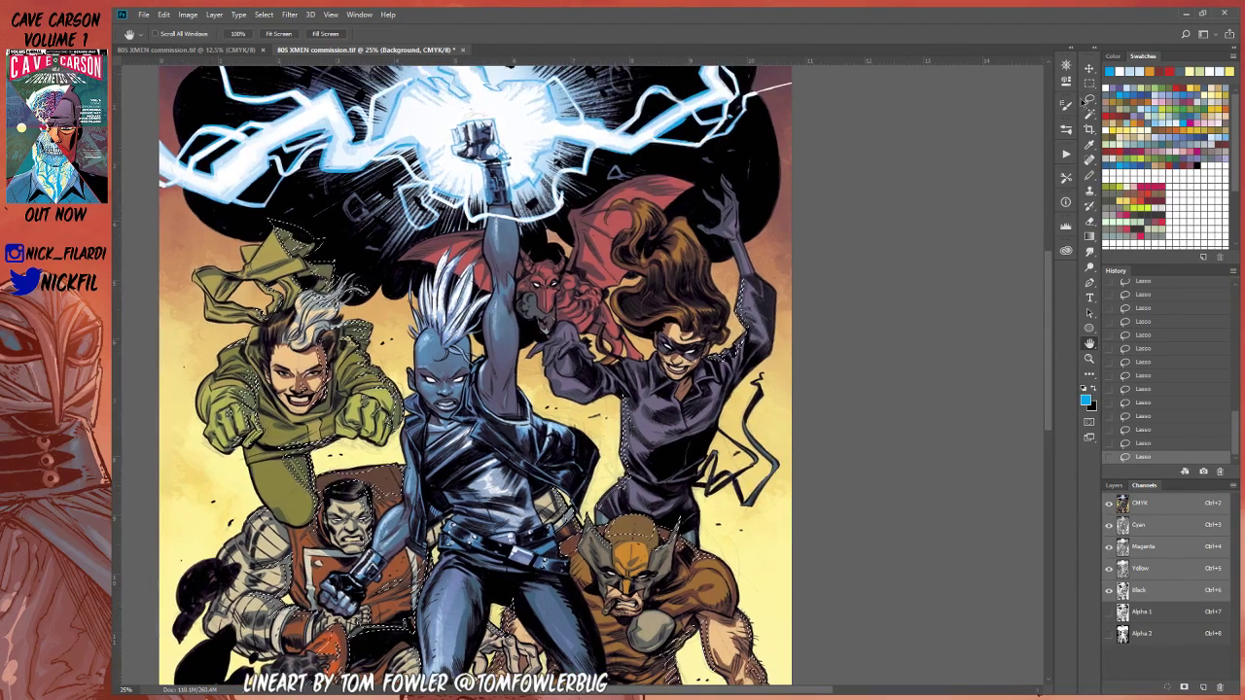
pyautogui.press('l')
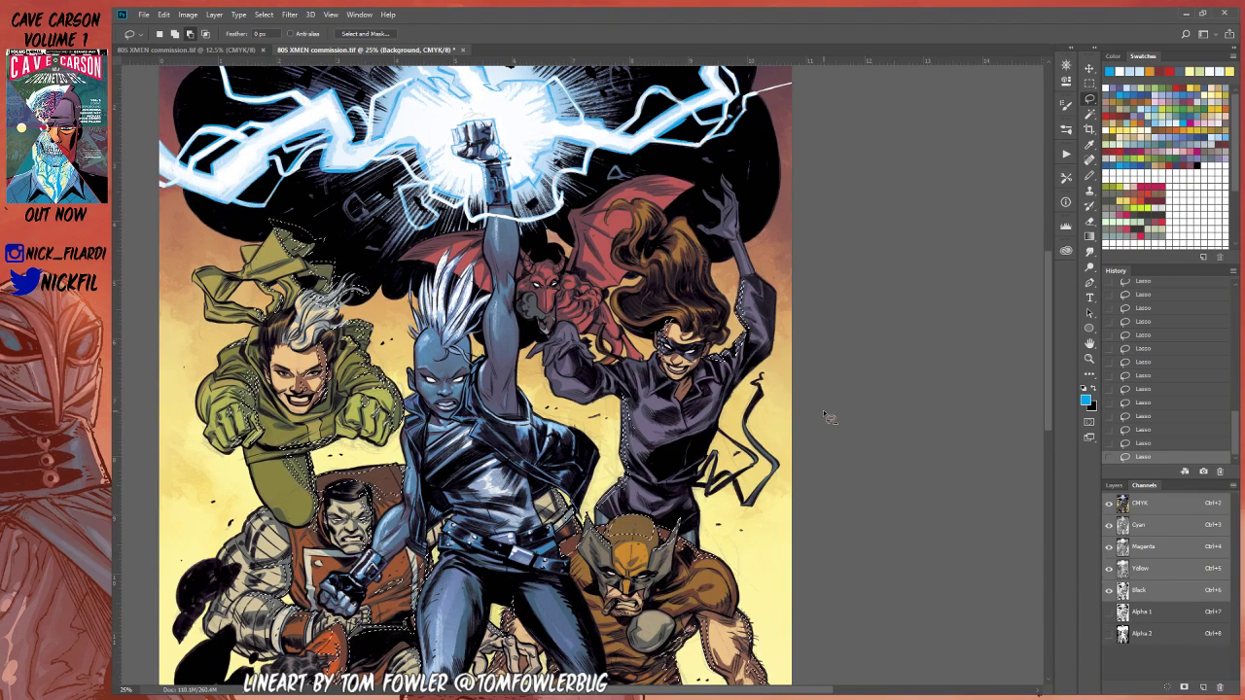
pyautogui.moveTo(555, 354)
pyautogui.mouseDown()
pyautogui.moveTo(555, 387)
pyautogui.moveTo(566, 395)
pyautogui.moveTo(552, 362)
pyautogui.moveTo(560, 395)
pyautogui.moveTo(583, 400)
pyautogui.moveTo(565, 400)
pyautogui.moveTo(550, 379)
pyautogui.mouseUp()
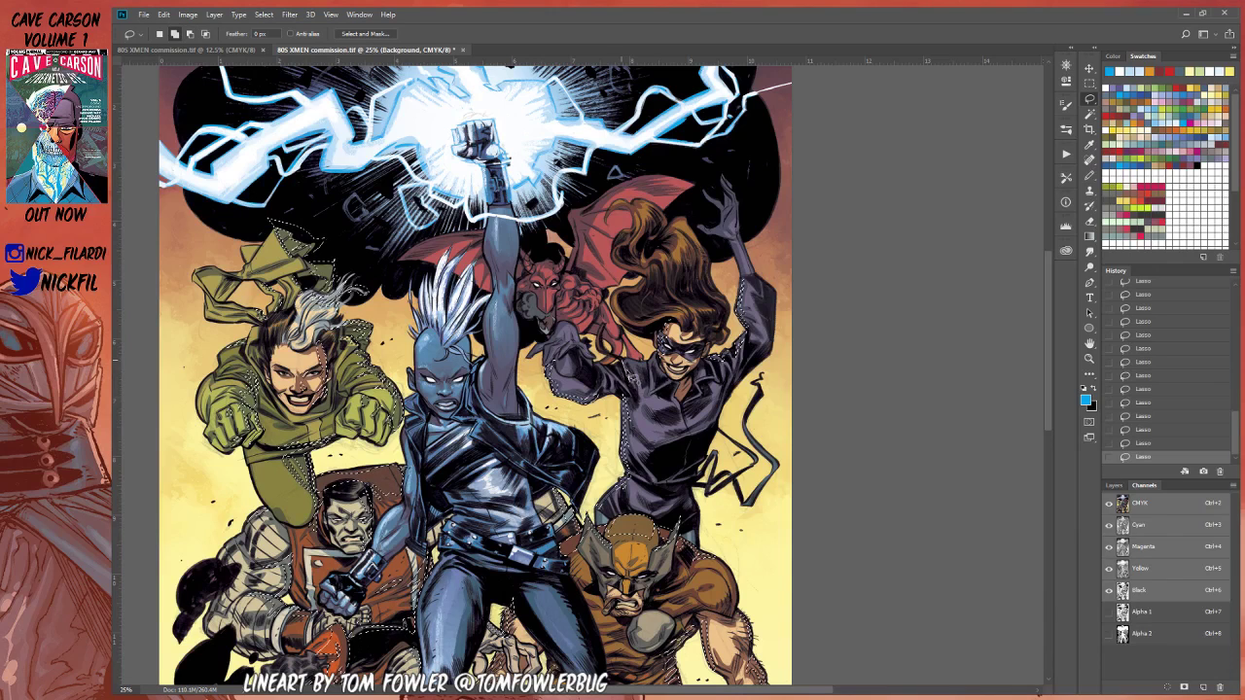
pyautogui.moveTo(642, 368); pyautogui.dragTo(648, 360)
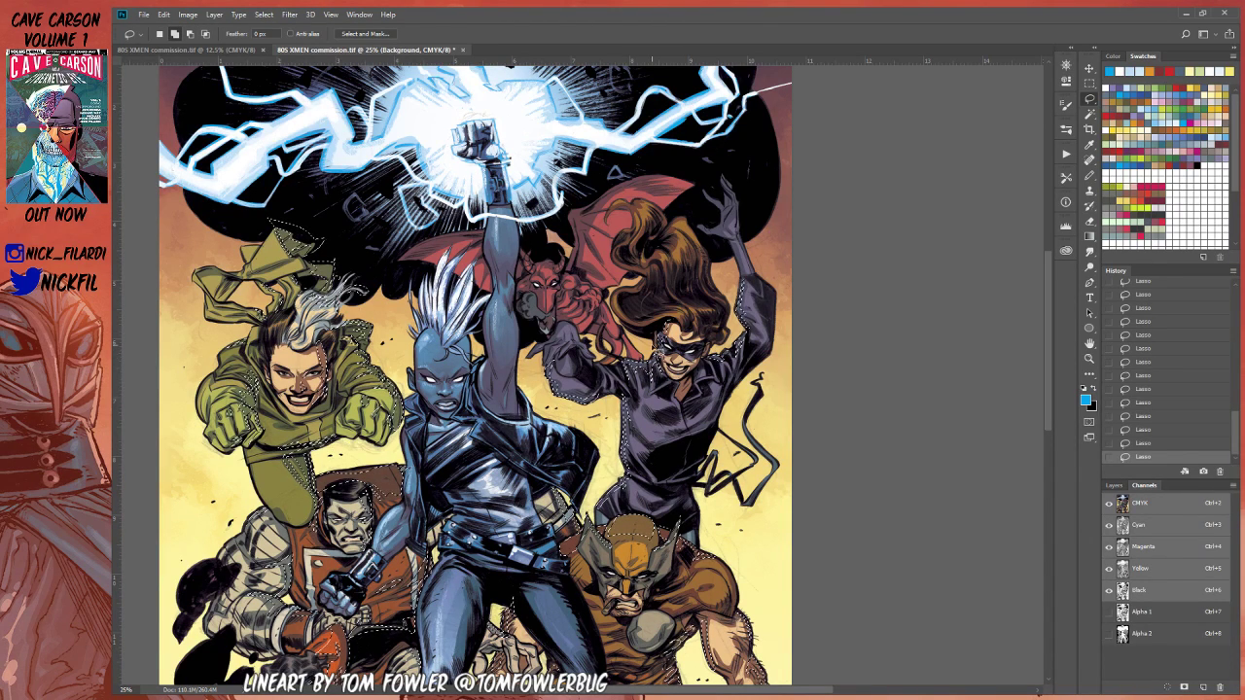
pyautogui.moveTo(562, 323); pyautogui.dragTo(572, 344)
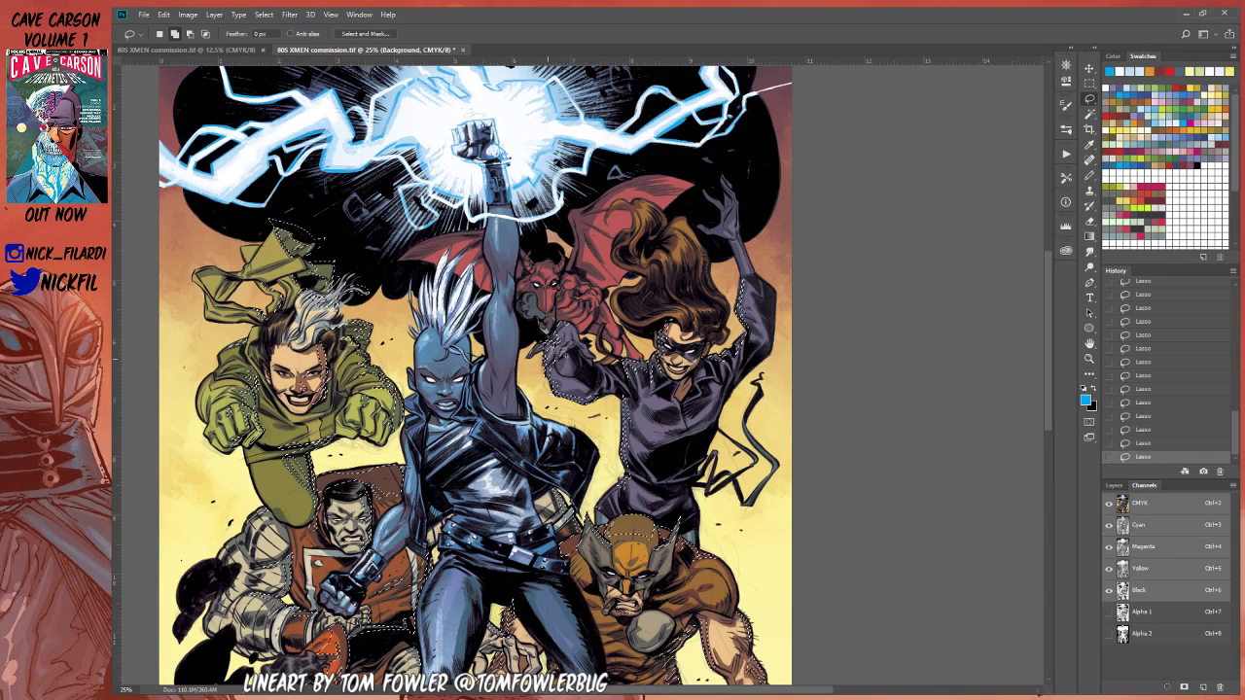
# Step: Add rim-light shapes along the fingers and palm of the masked woman's raised hand to the selection
pyautogui.press('z')
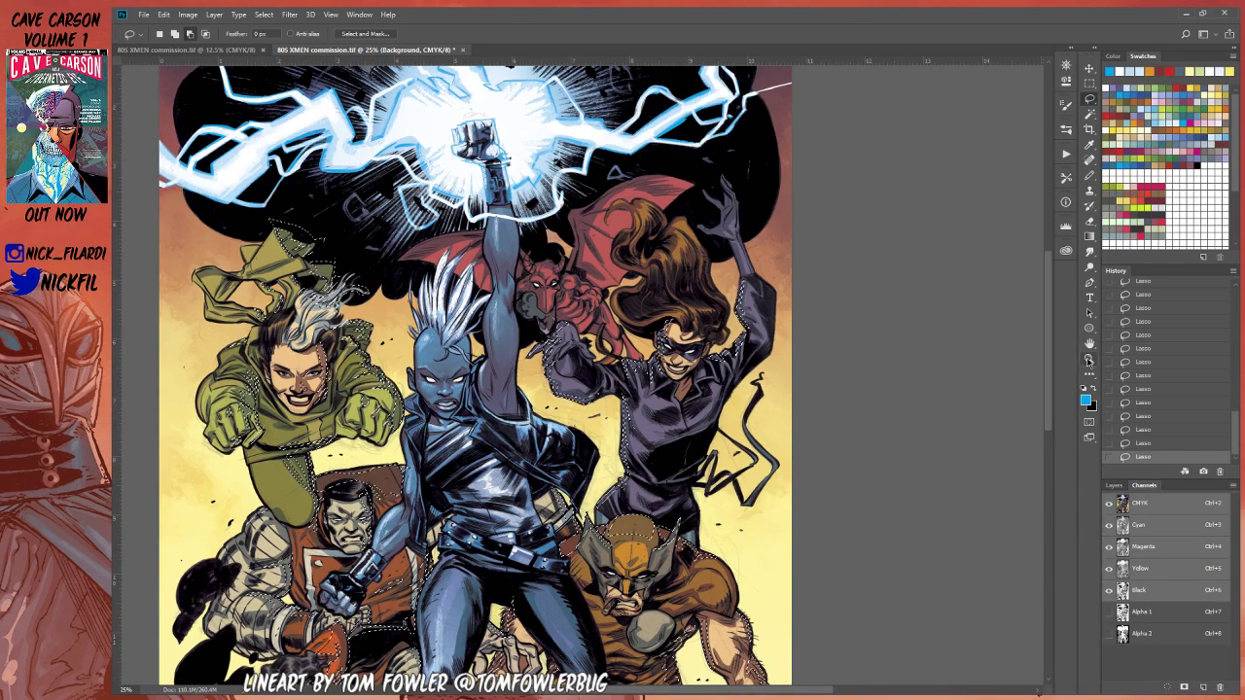
pyautogui.click(723, 270)
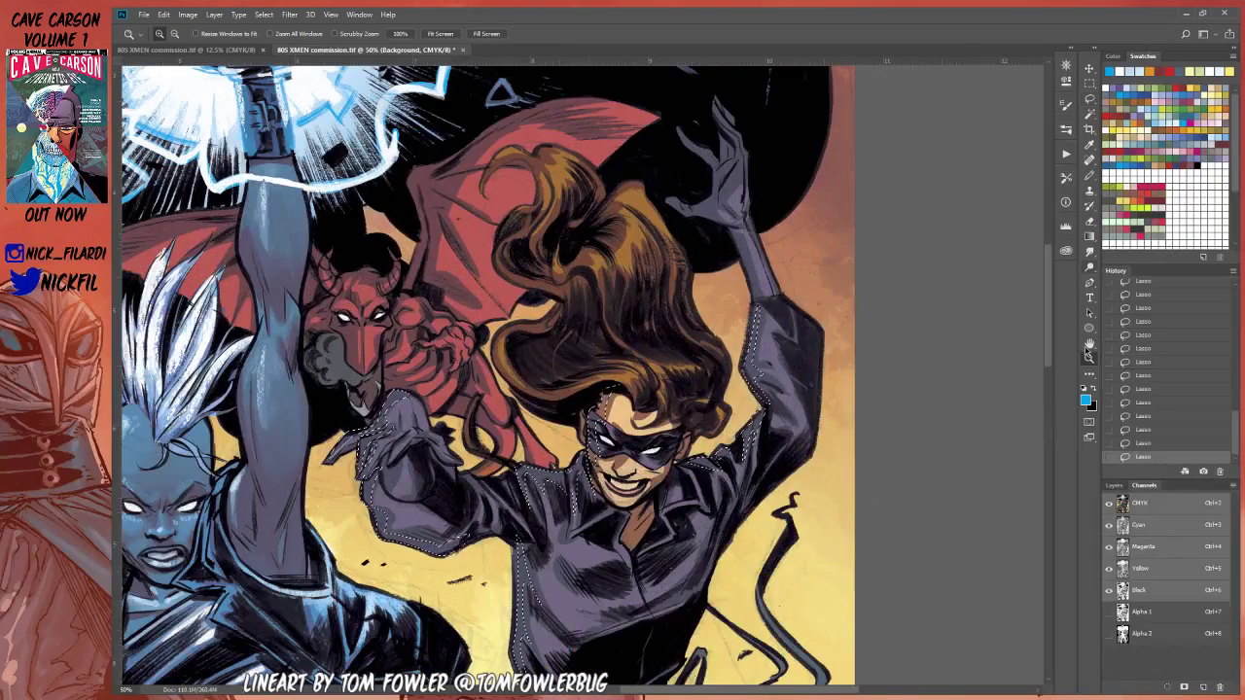
pyautogui.press('h')
pyautogui.moveTo(817, 370); pyautogui.dragTo(729, 536)
pyautogui.press('l')
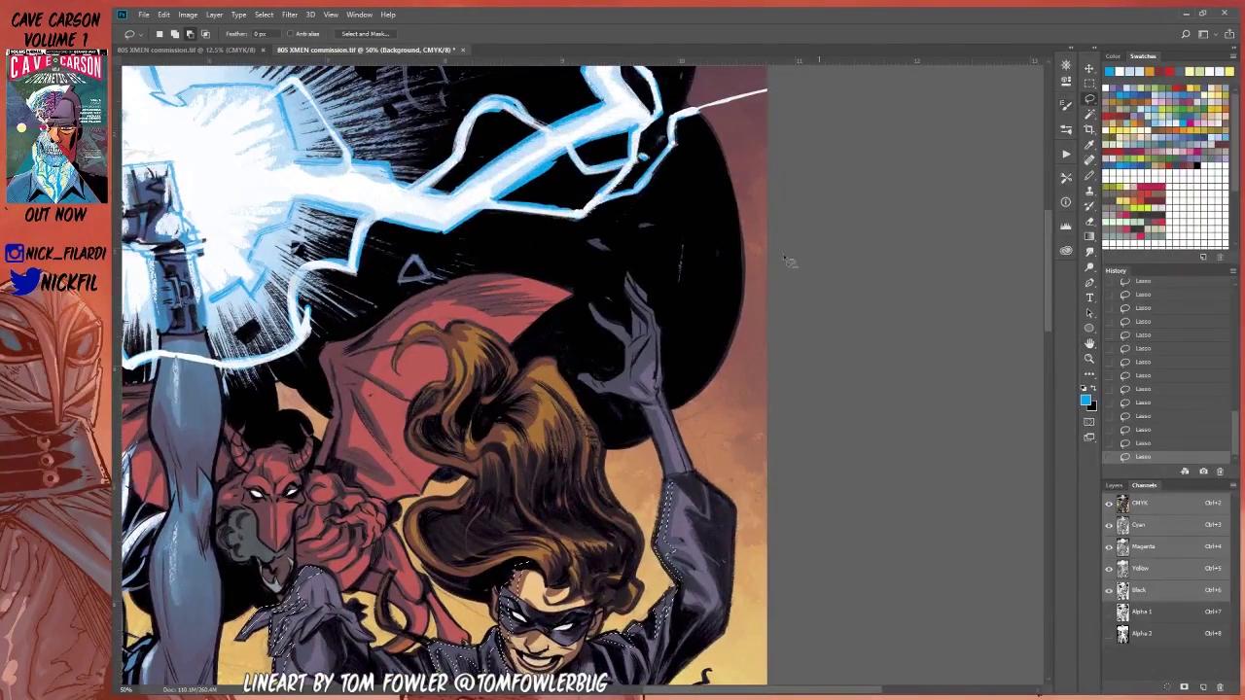
pyautogui.moveTo(576, 293); pyautogui.dragTo(637, 346)
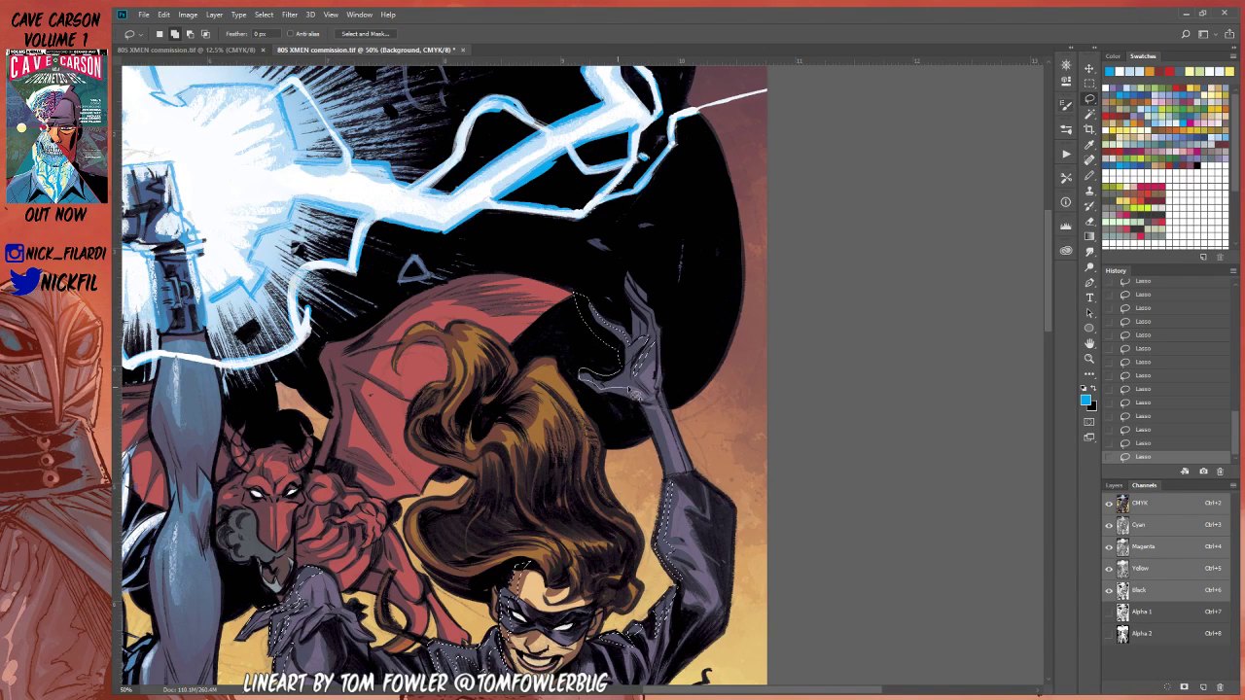
pyautogui.moveTo(630, 372)
pyautogui.mouseDown()
pyautogui.moveTo(647, 227)
pyautogui.moveTo(638, 334)
pyautogui.mouseUp()
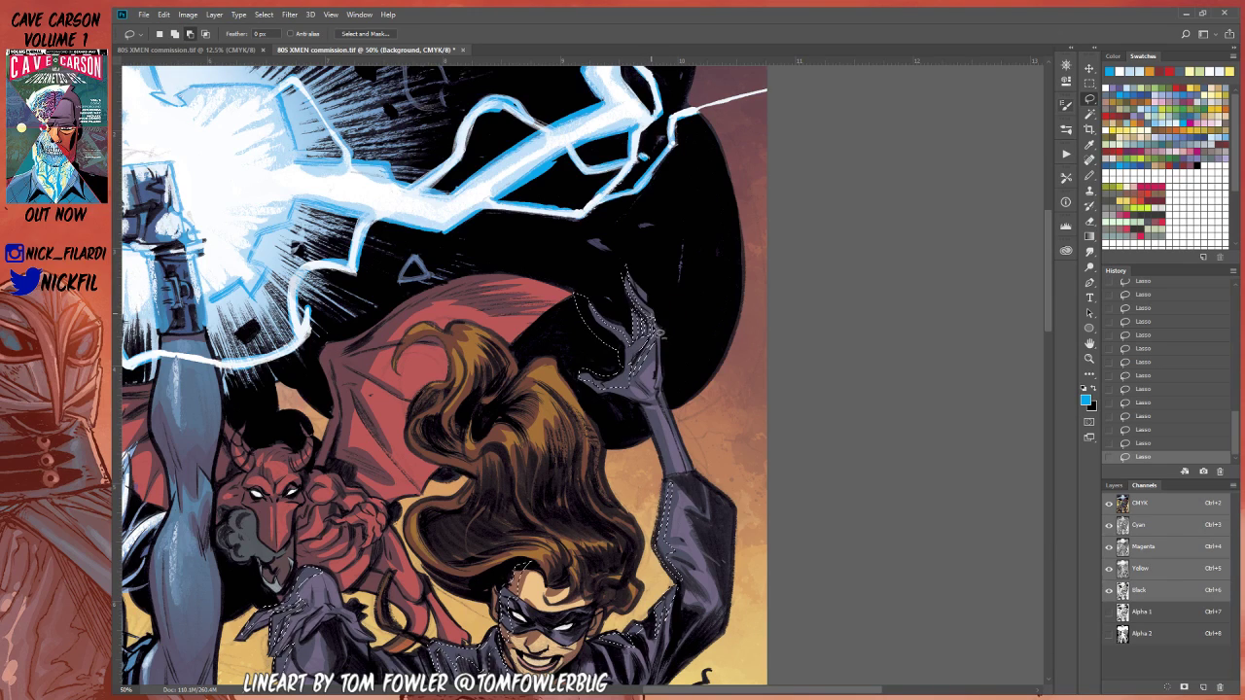
# Step: Lasso rim-light shapes on the upper loops of the masked woman's brown hair into the selection
pyautogui.click(1089, 358)
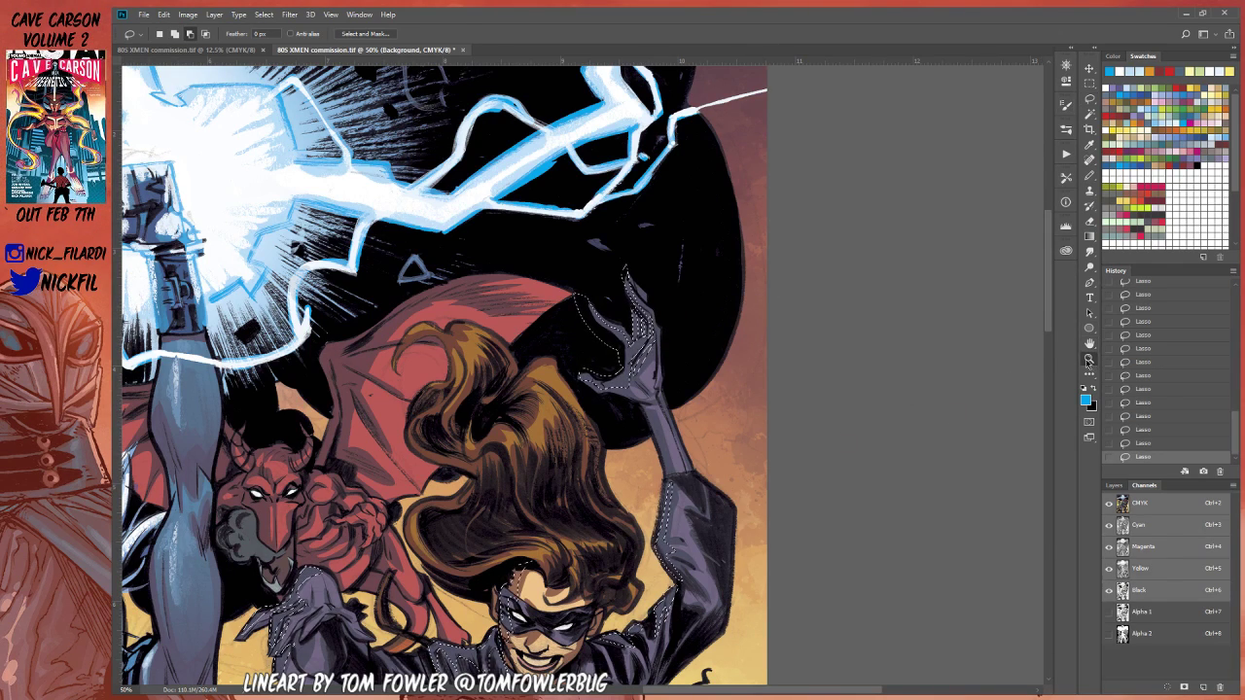
pyautogui.keyDown('alt'); pyautogui.click(709, 477); pyautogui.keyUp('alt')
pyautogui.press('l')
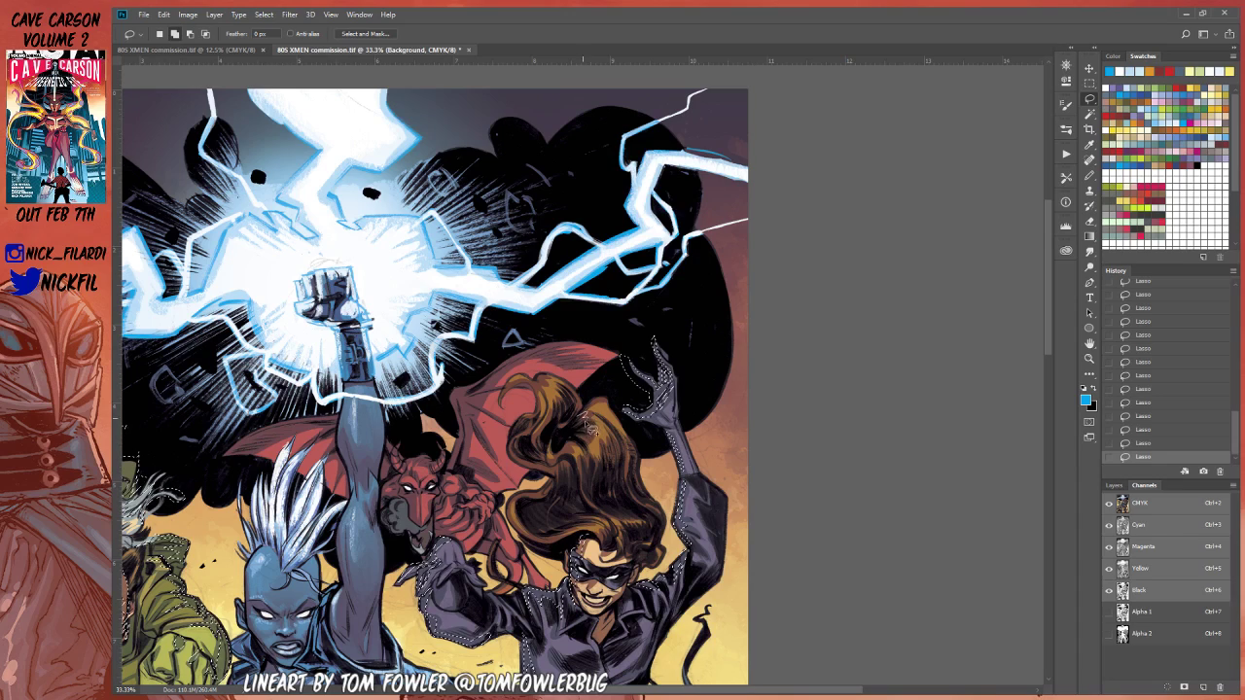
pyautogui.moveTo(576, 445); pyautogui.dragTo(586, 413)
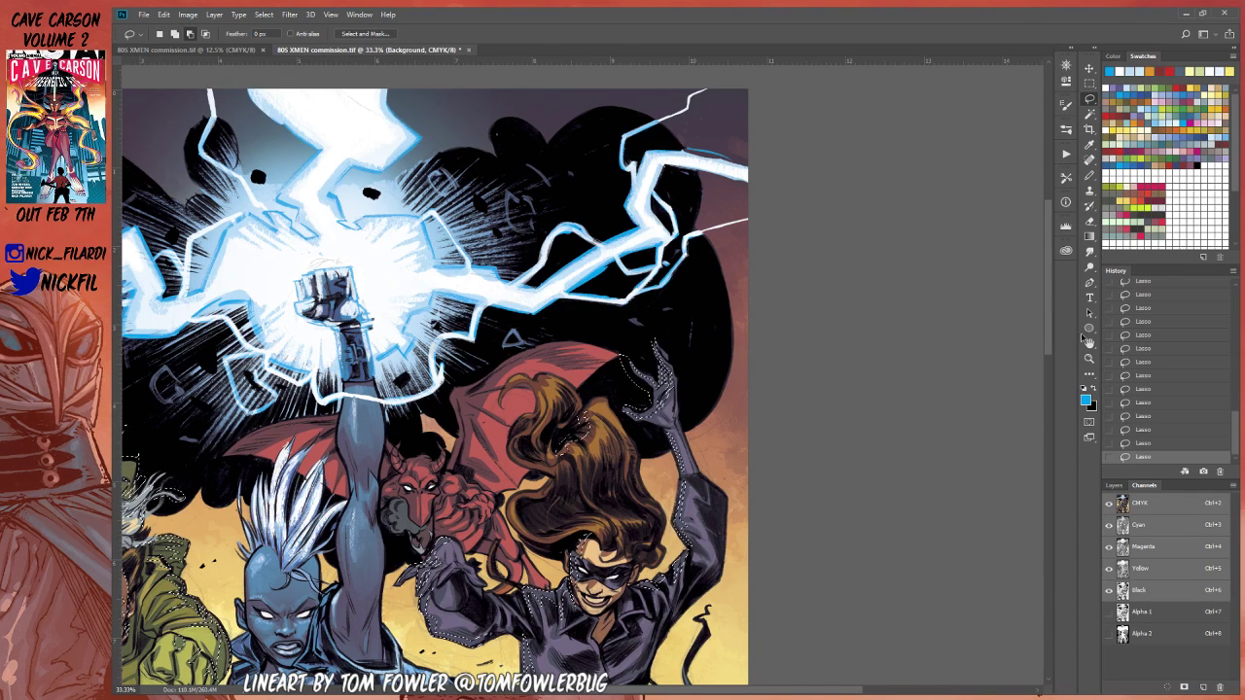
pyautogui.press('space')
pyautogui.moveTo(930, 365); pyautogui.dragTo(997, 347)
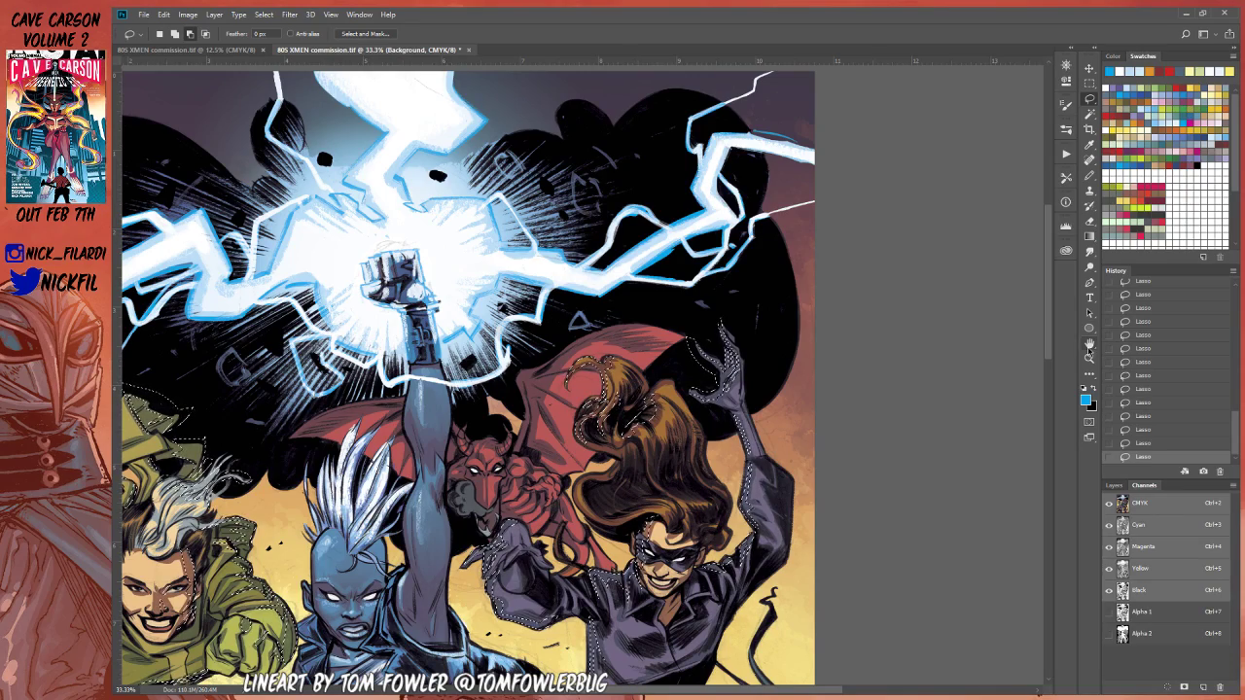
# Step: Extend the selection with rim-light shapes on the lower waves and inner locks of the masked woman's hair
pyautogui.press('space')
pyautogui.moveTo(498, 543); pyautogui.dragTo(487, 488)
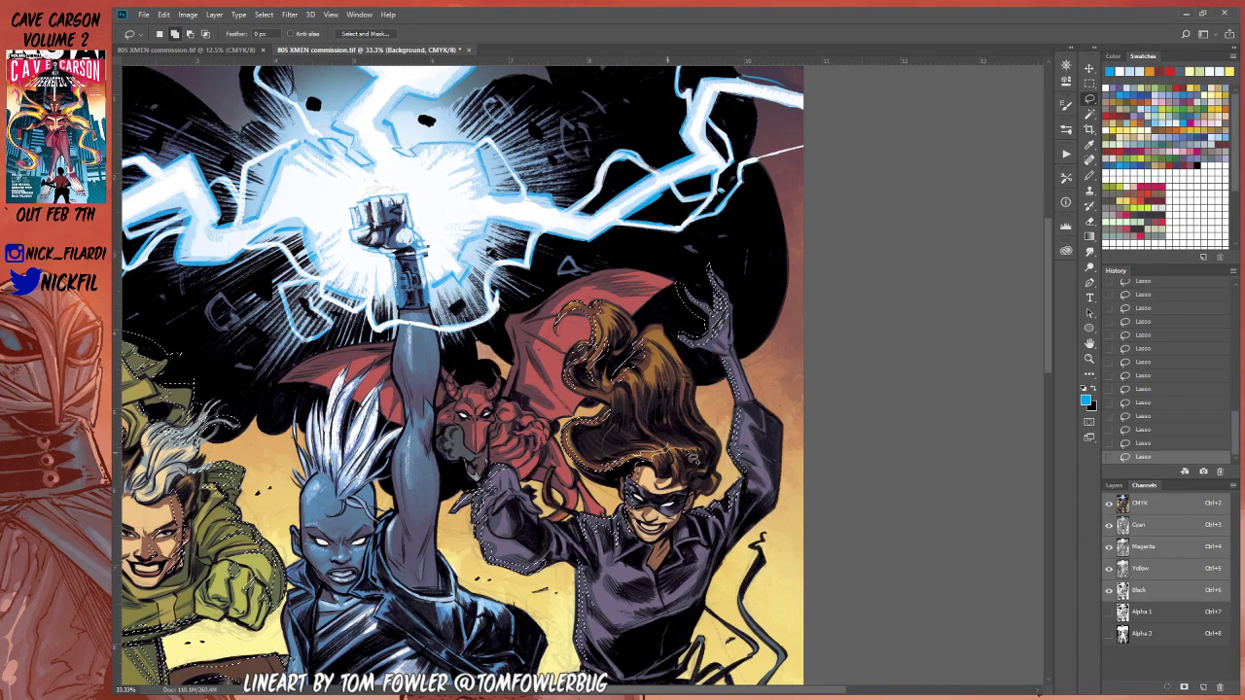
pyautogui.click(1088, 343)
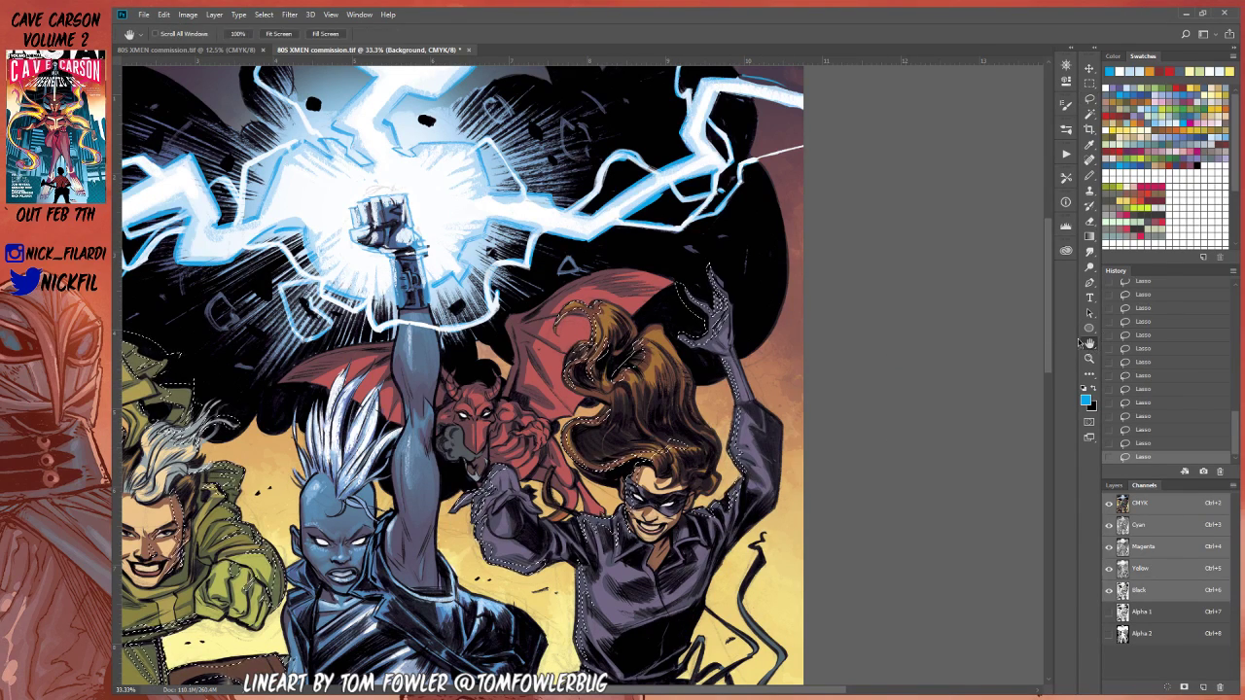
pyautogui.moveTo(747, 432); pyautogui.dragTo(741, 471)
pyautogui.click(1088, 84)
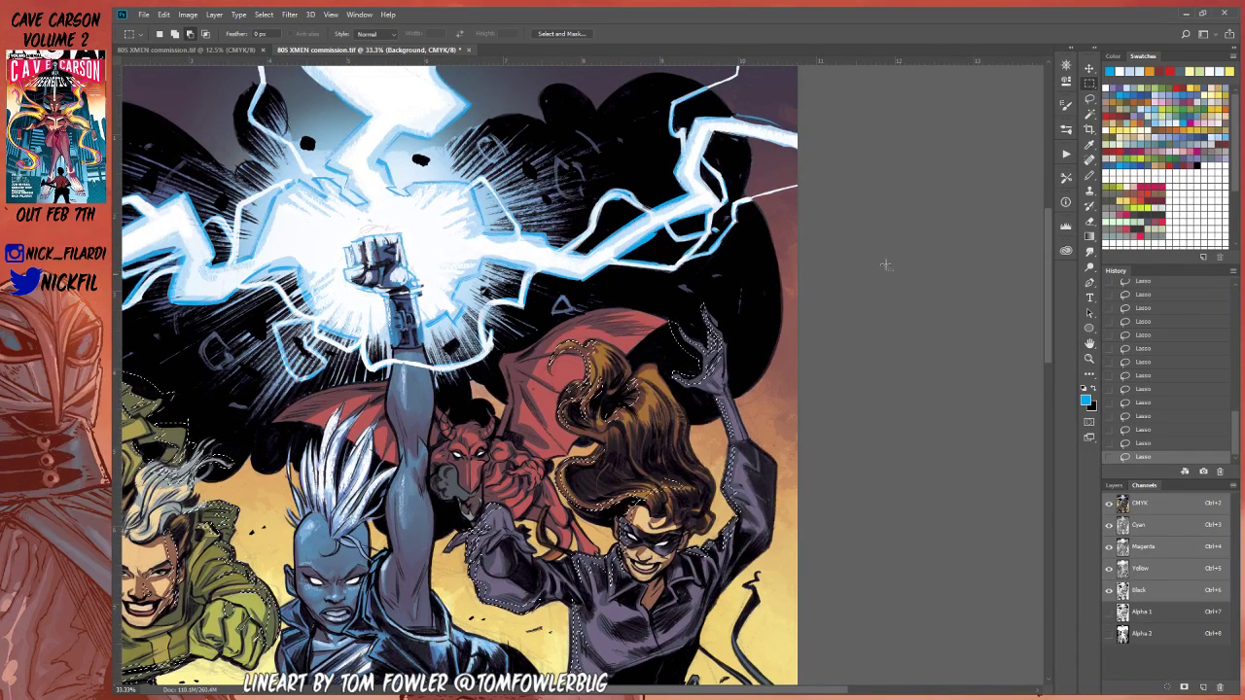
pyautogui.click(1089, 98)
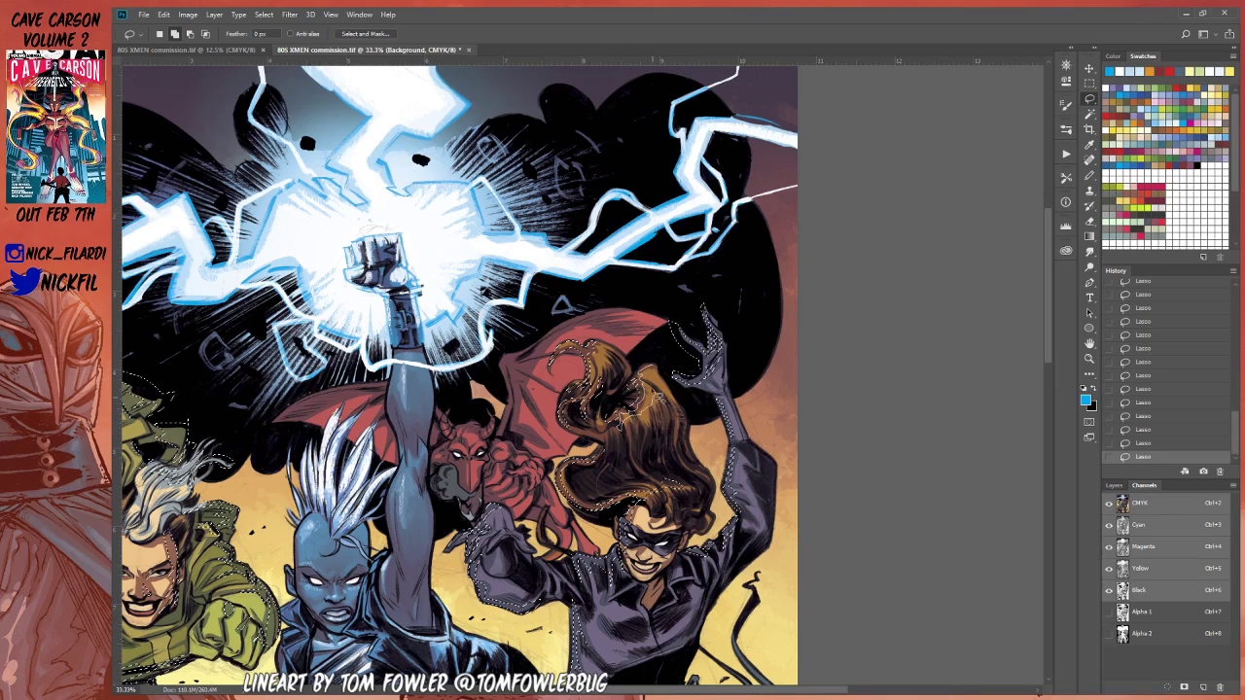
# Step: Add rim-light shapes on the red dragon's wings, head and body to the lasso selection
pyautogui.click(1089, 358)
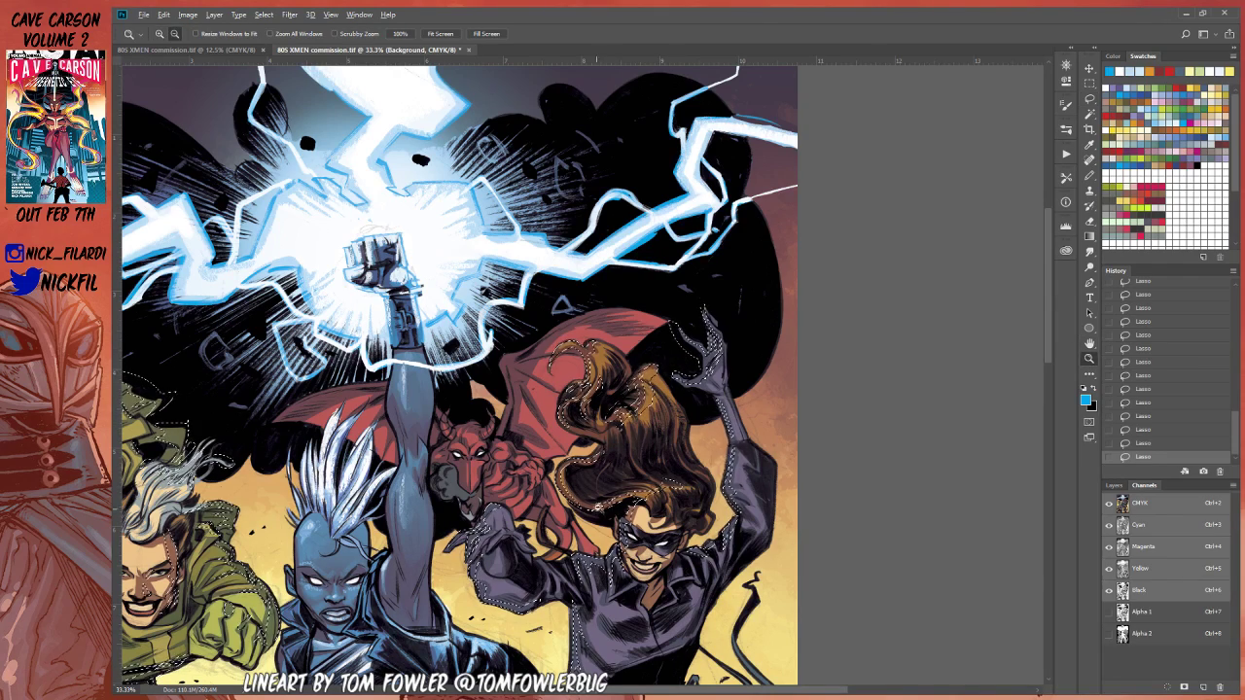
pyautogui.keyDown('alt'); pyautogui.click(605, 505); pyautogui.keyUp('alt')
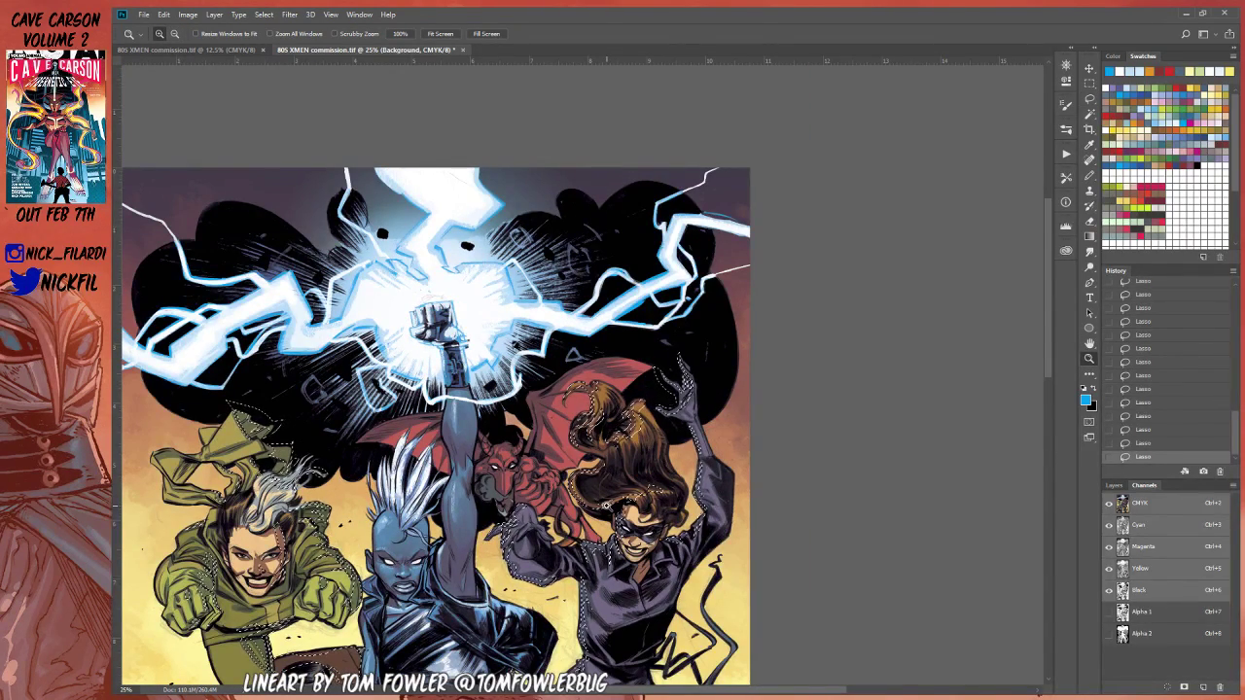
pyautogui.press('h')
pyautogui.moveTo(552, 494); pyautogui.dragTo(645, 461)
pyautogui.press('z')
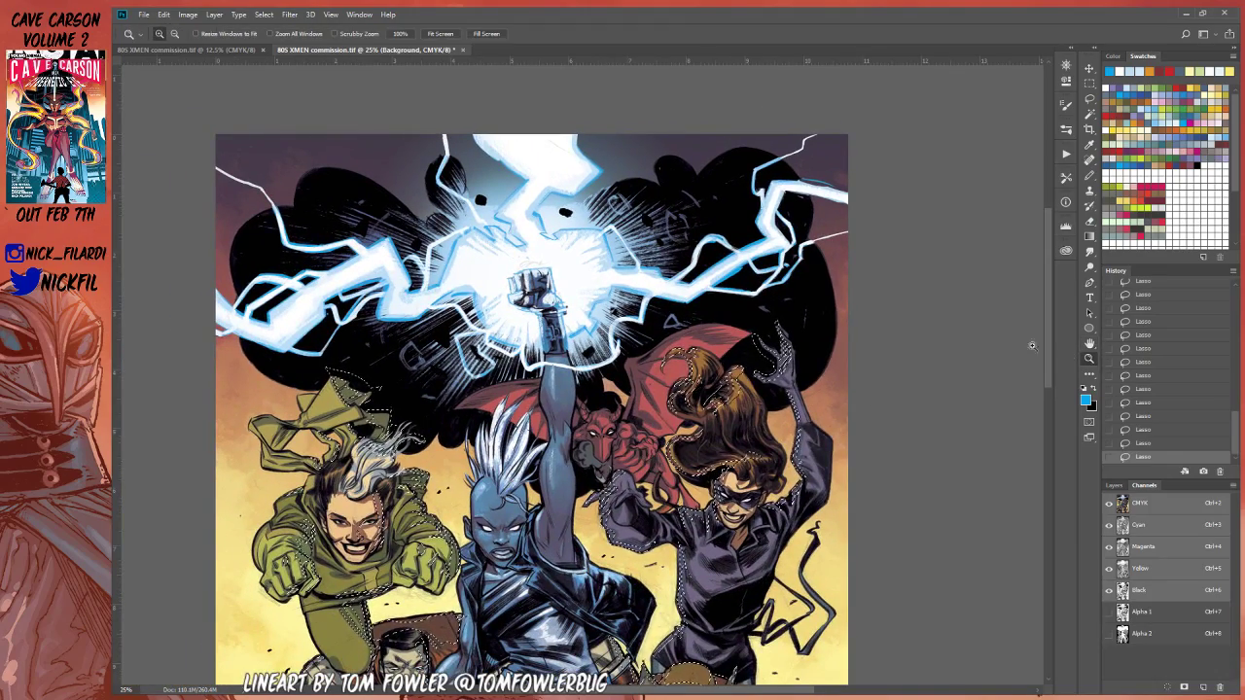
pyautogui.click(661, 336)
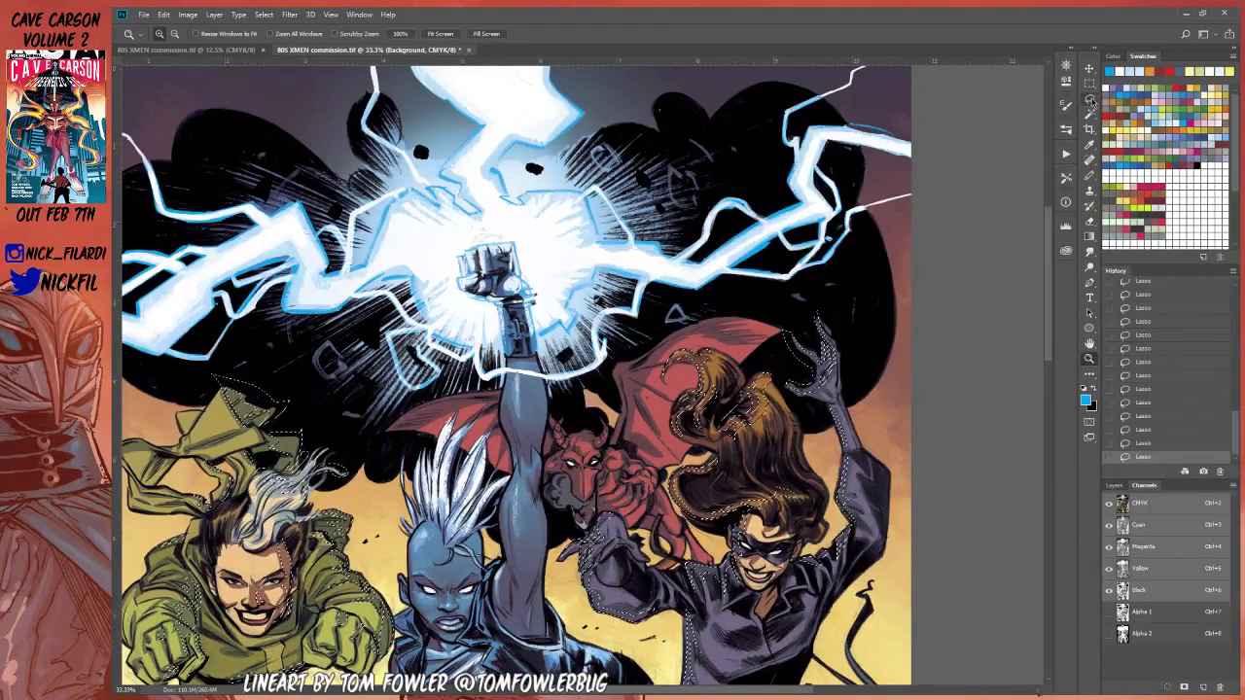
pyautogui.press('l')
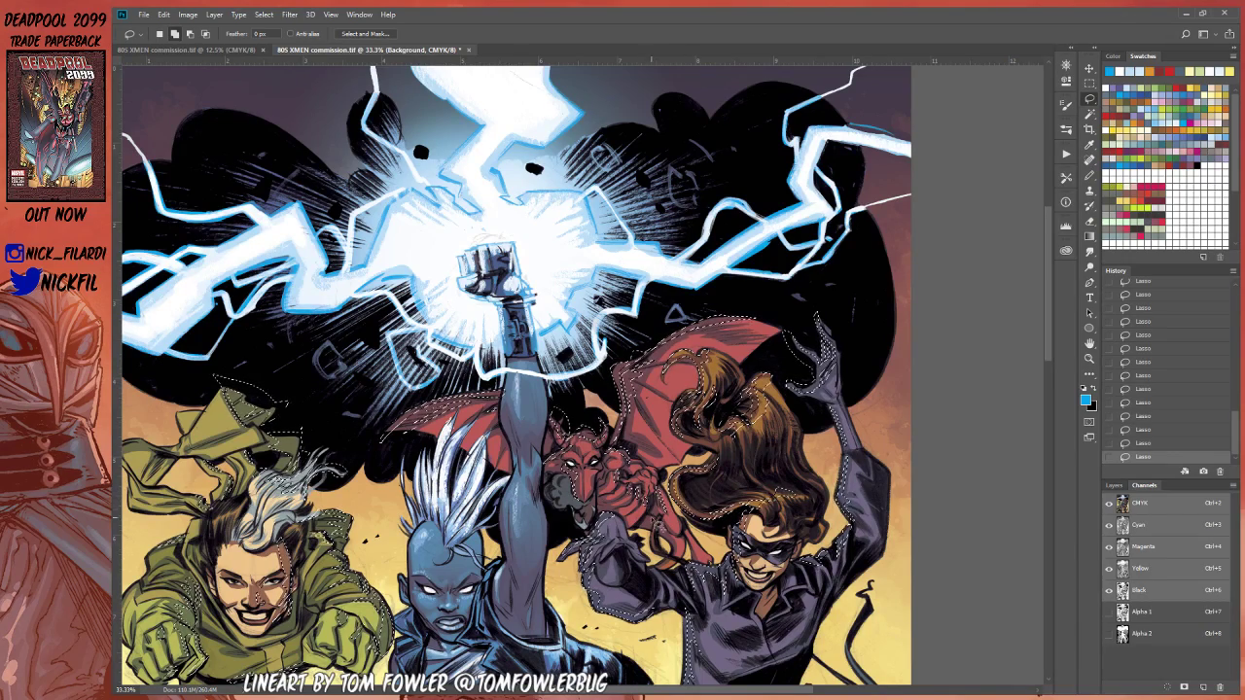
# Step: Fill the rim-light selection on all the characters with the bright blue foreground colour
pyautogui.click(1088, 358)
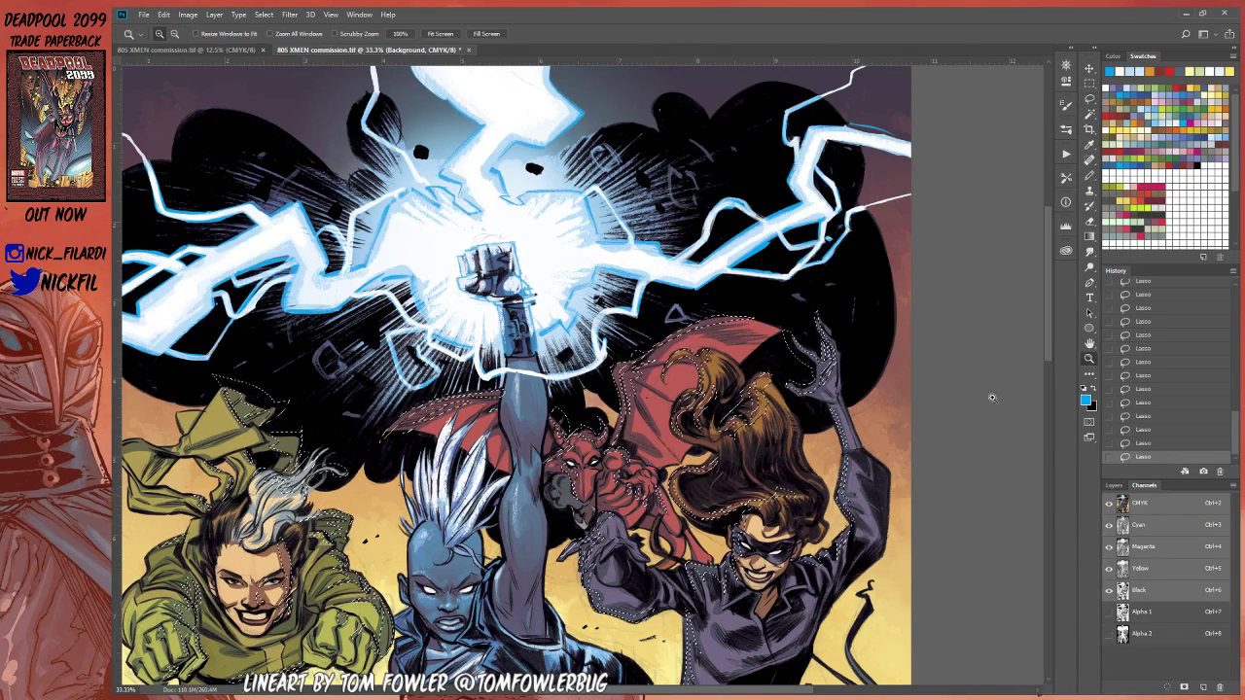
pyautogui.keyDown('alt'); pyautogui.click(704, 546); pyautogui.keyUp('alt')
pyautogui.keyDown('alt'); pyautogui.click(704, 546); pyautogui.keyUp('alt')
pyautogui.click(1090, 343)
pyautogui.moveTo(814, 537); pyautogui.dragTo(745, 276)
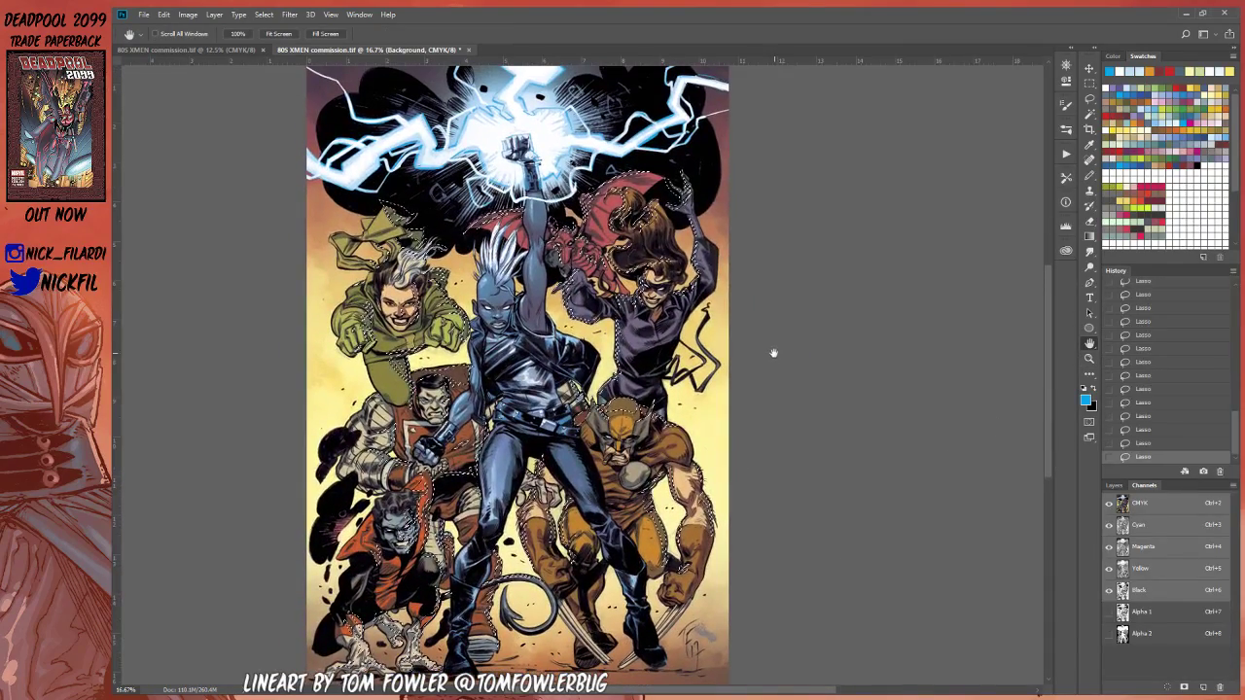
pyautogui.hotkey('alt', 'BackSpace')
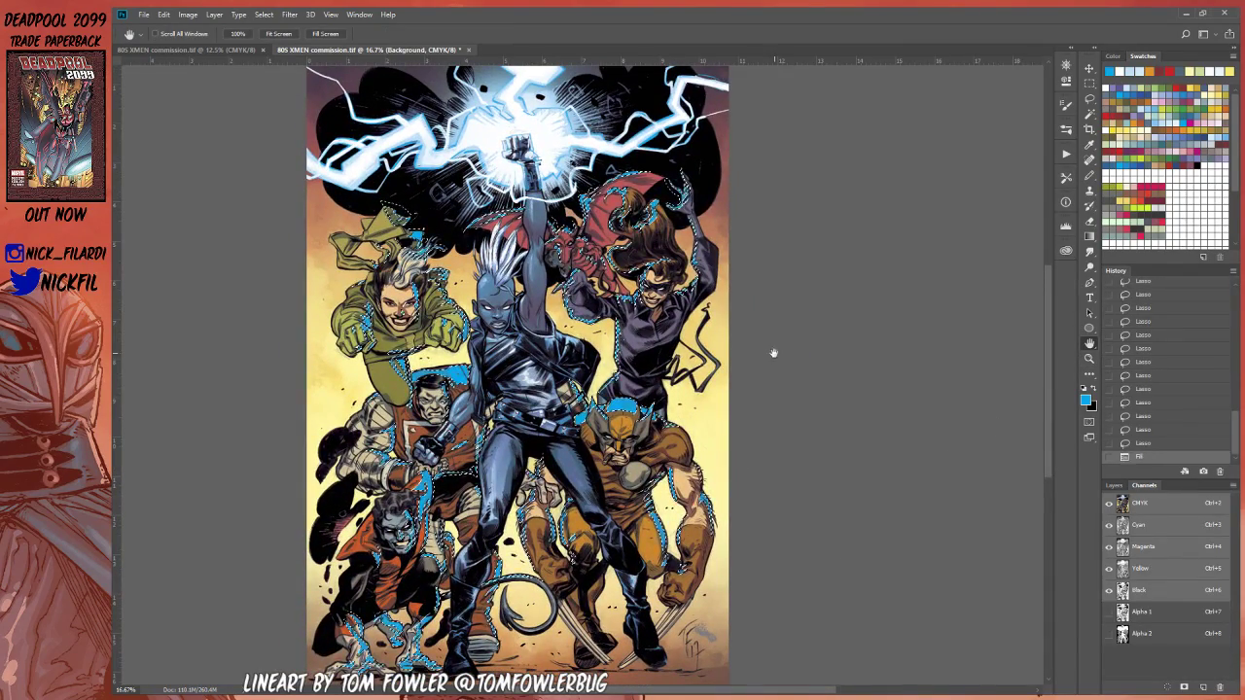
# Step: Fade the blue fill using the Screen blending mode and clear the selection
pyautogui.hotkey('ctrl', 'shift', 'f')
pyautogui.click(919, 369)
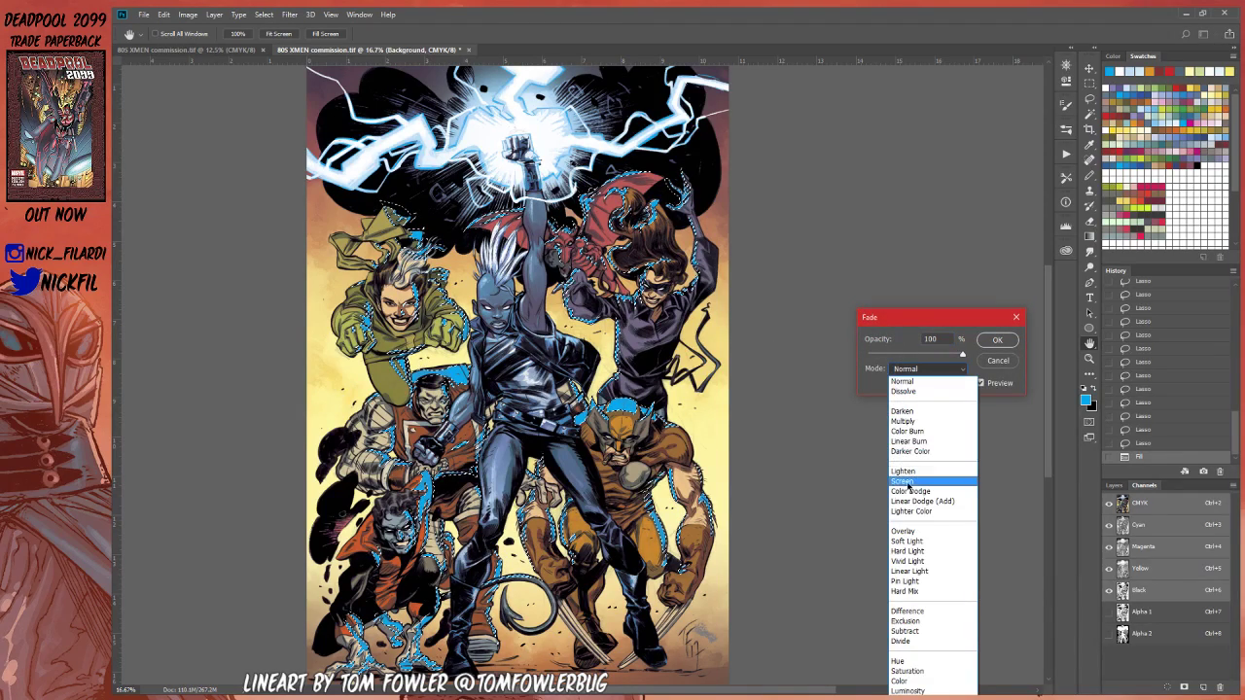
pyautogui.click(903, 480)
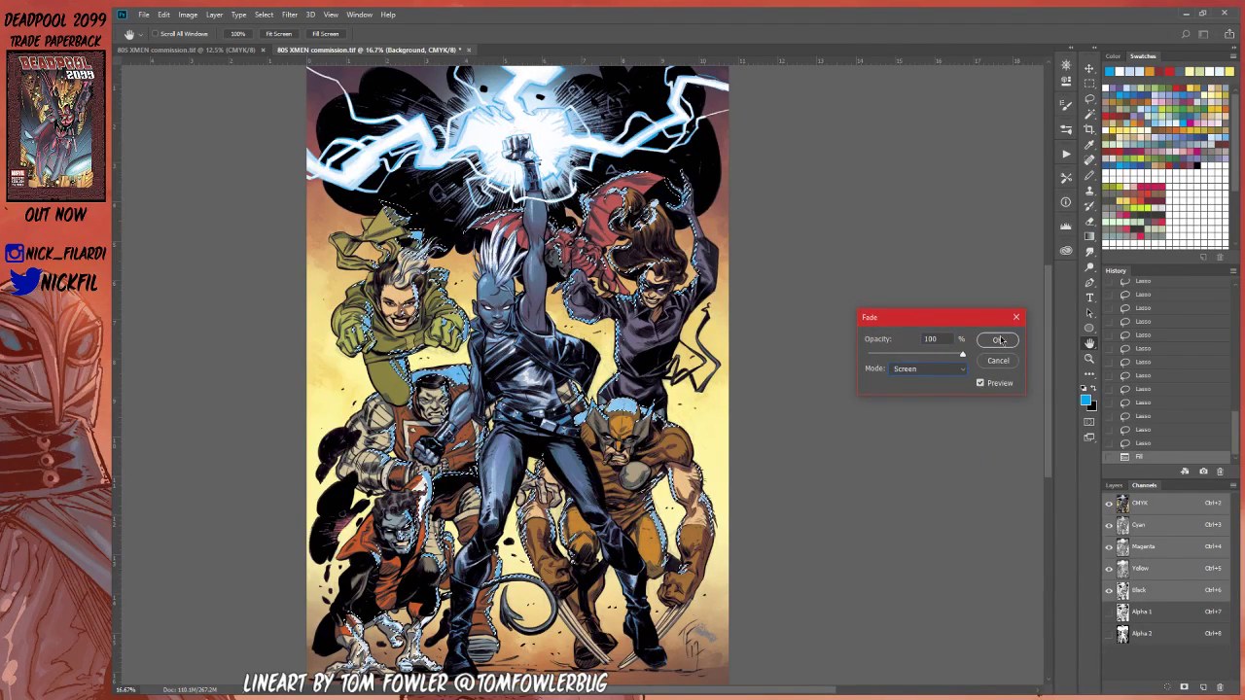
pyautogui.press('Return')
pyautogui.hotkey('ctrl', 'd')
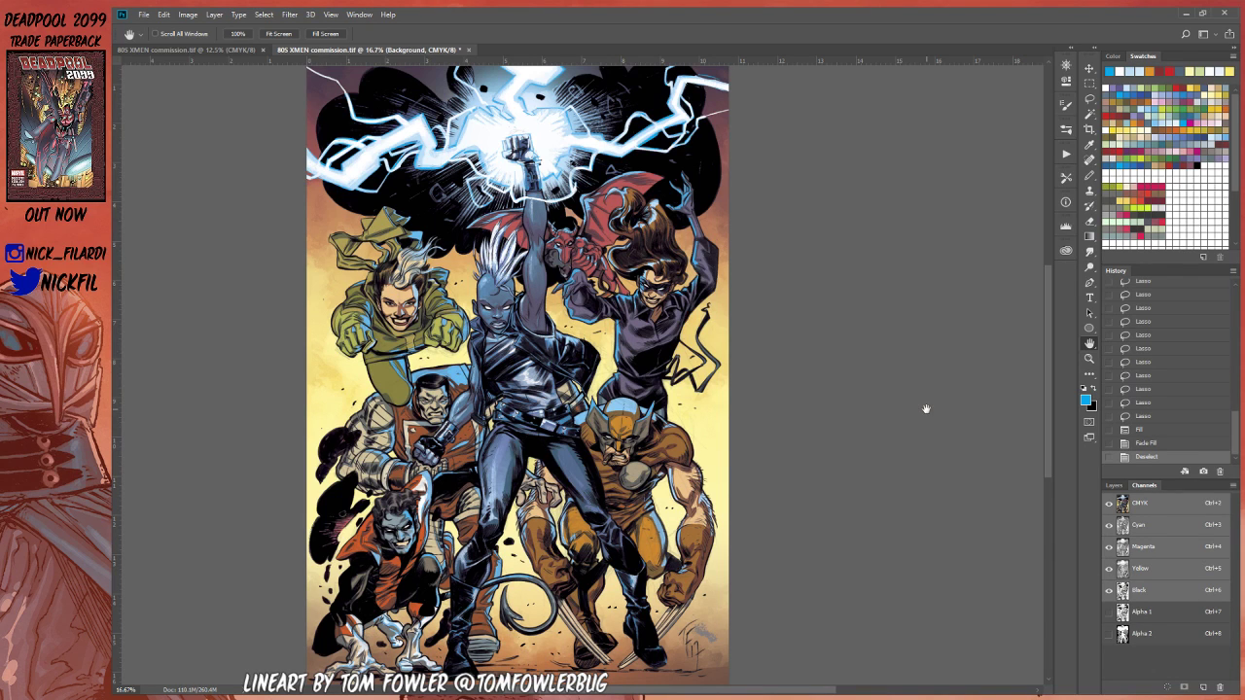
# Step: Select the white areas of the crouching blue character's costume with the Magic Wand
pyautogui.click(1089, 358)
pyautogui.click(511, 401)
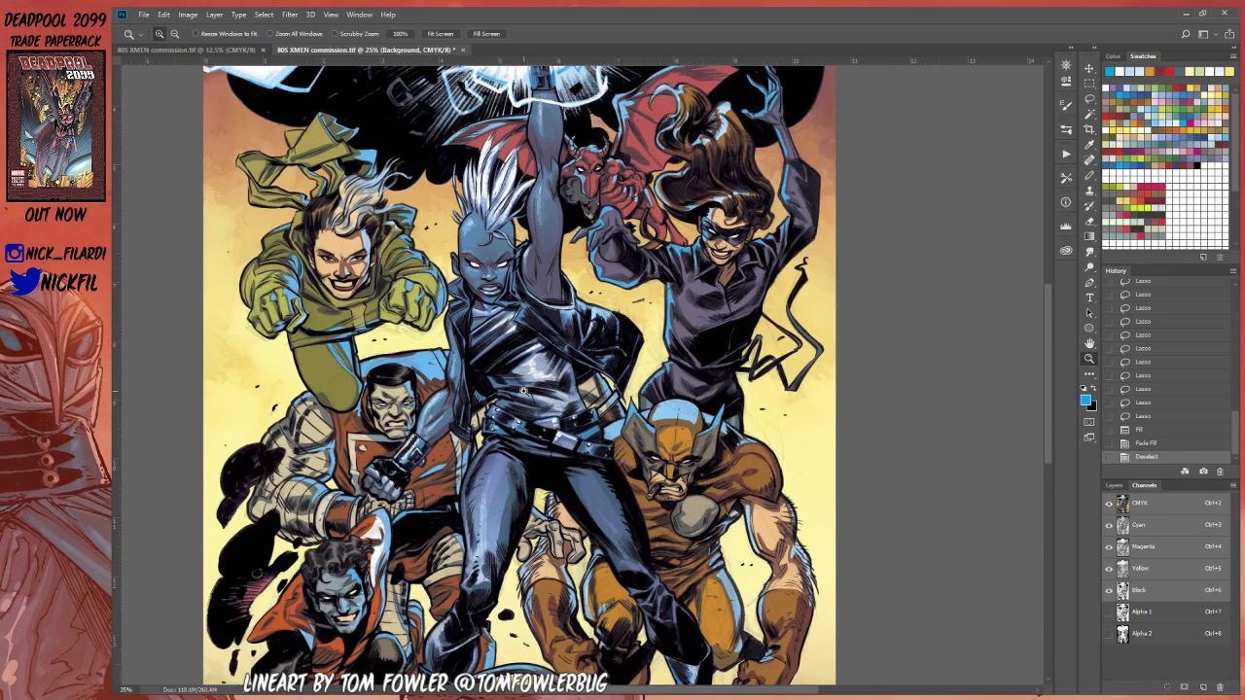
pyautogui.click(1089, 344)
pyautogui.moveTo(676, 630); pyautogui.dragTo(754, 465)
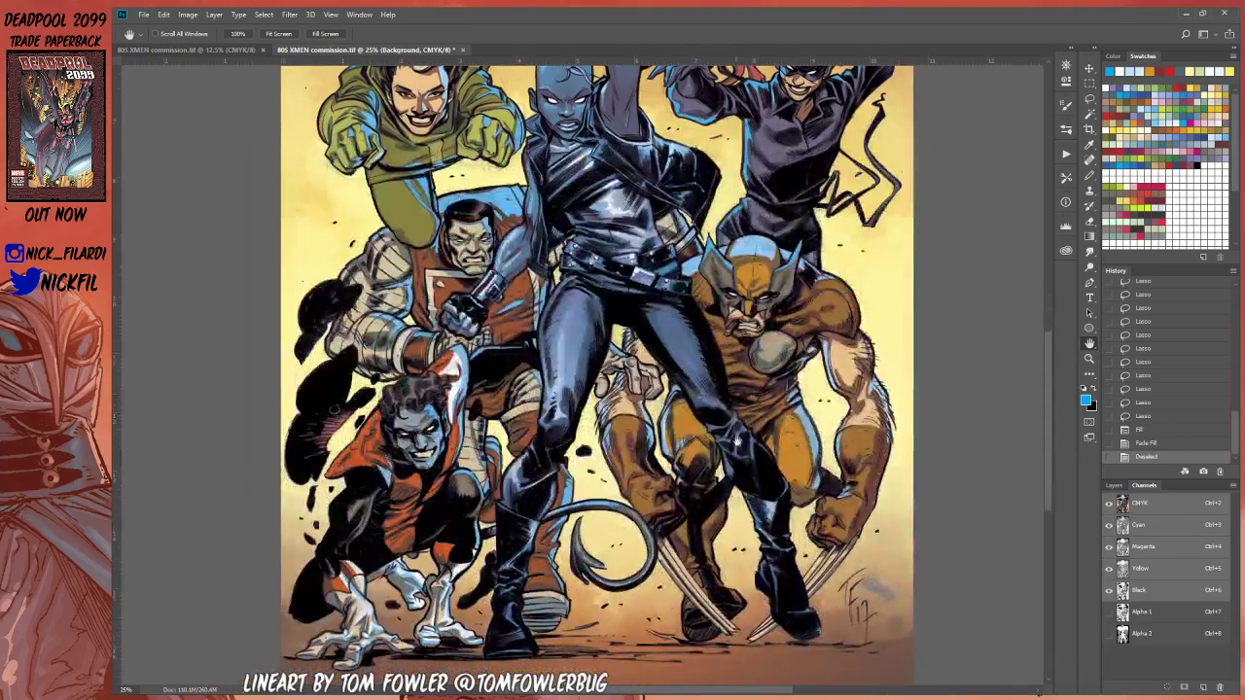
pyautogui.click(1090, 115)
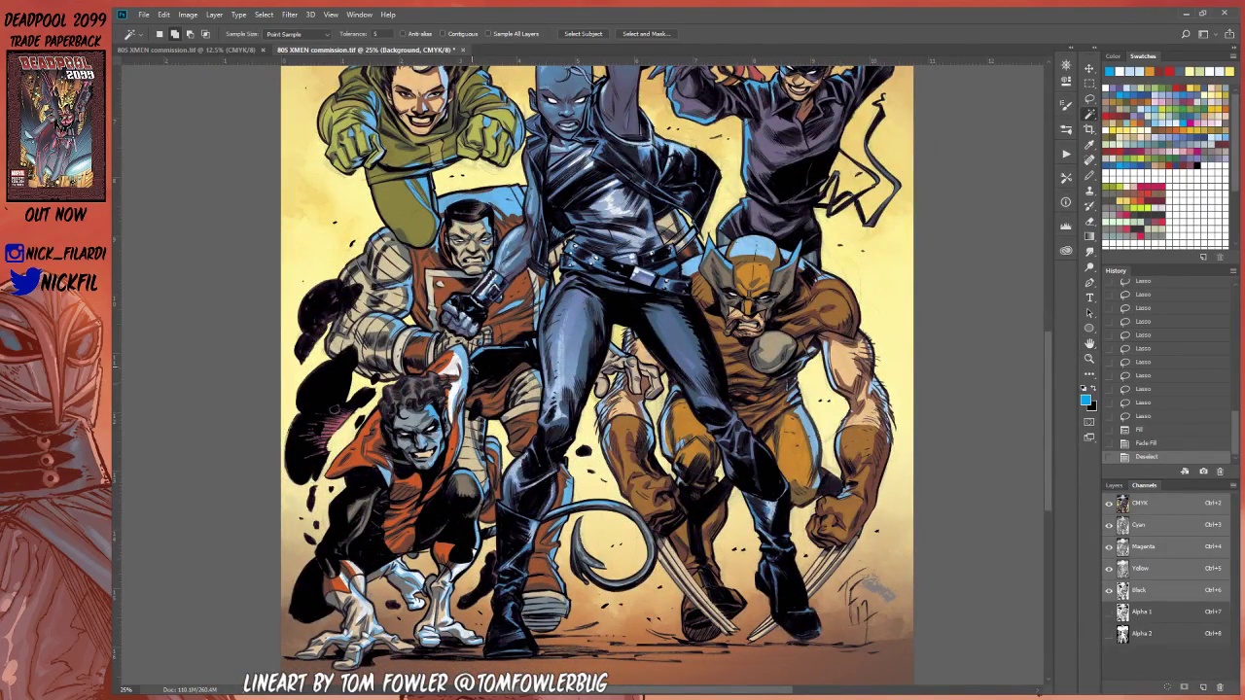
pyautogui.click(453, 368)
# Step: Paint the selected white shoulder area light blue with the Pencil in Normal blending mode, and clear the selection
pyautogui.click(1090, 176)
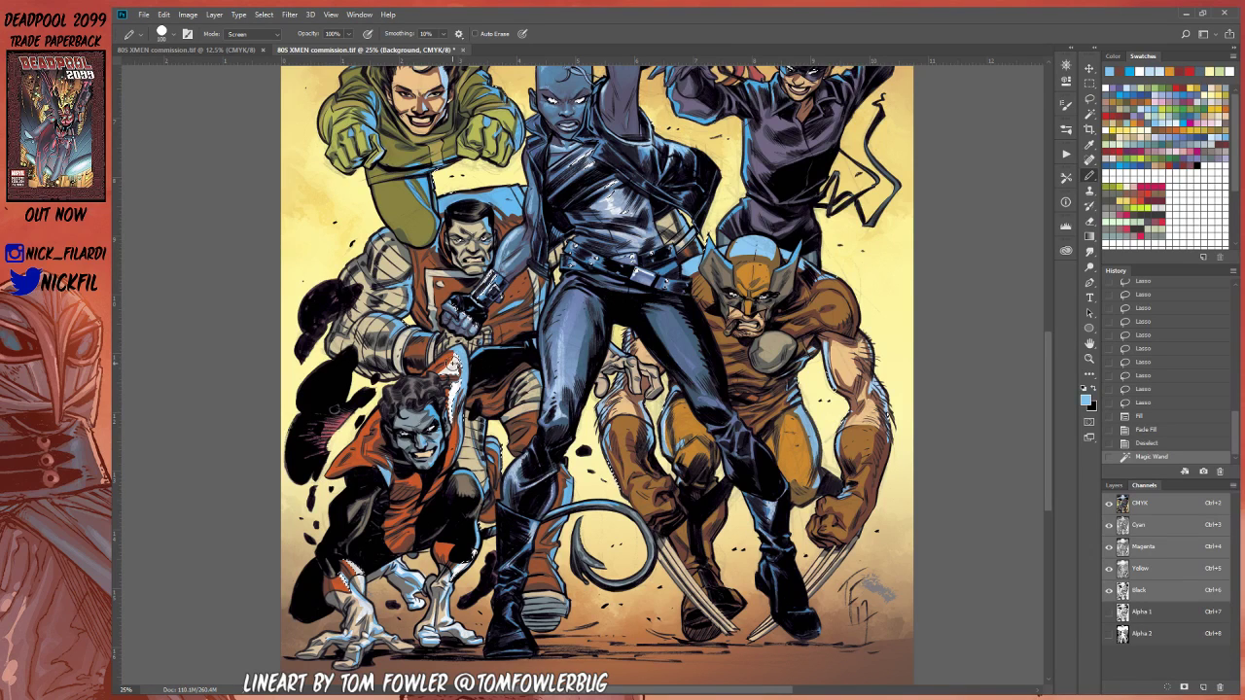
pyautogui.moveTo(455, 368); pyautogui.dragTo(457, 418)
pyautogui.hotkey('ctrl', 'z')
pyautogui.click(251, 34)
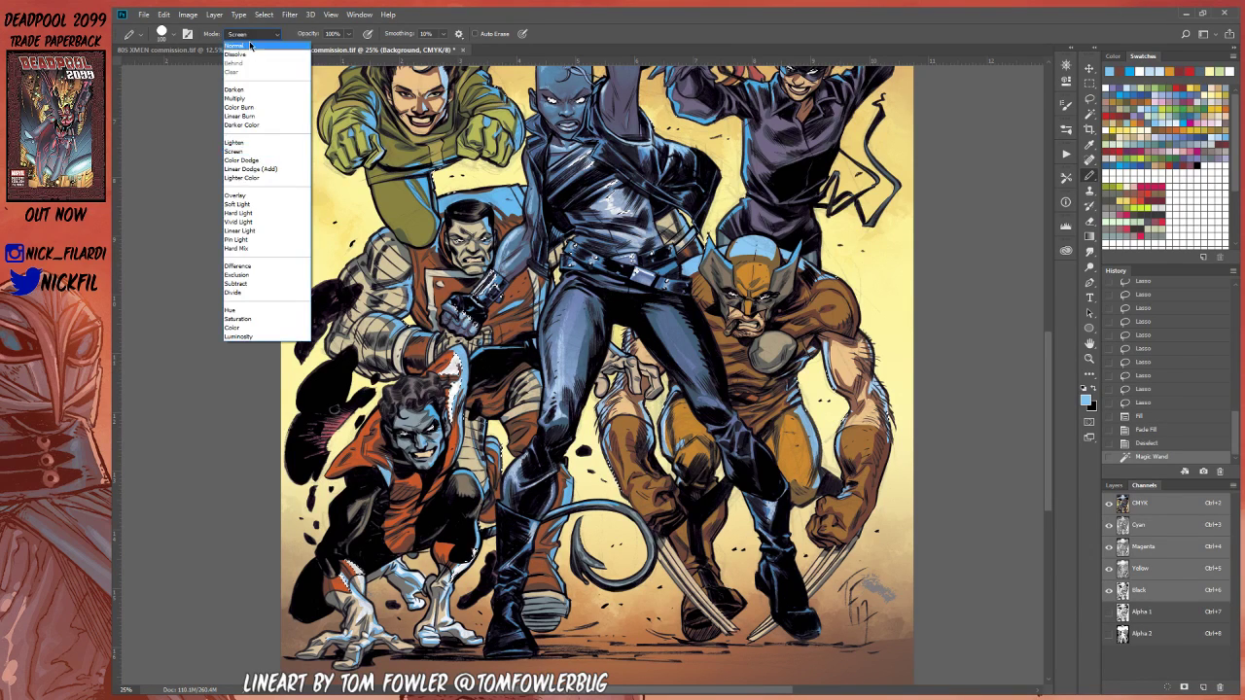
pyautogui.click(254, 40)
pyautogui.moveTo(451, 362); pyautogui.dragTo(458, 416)
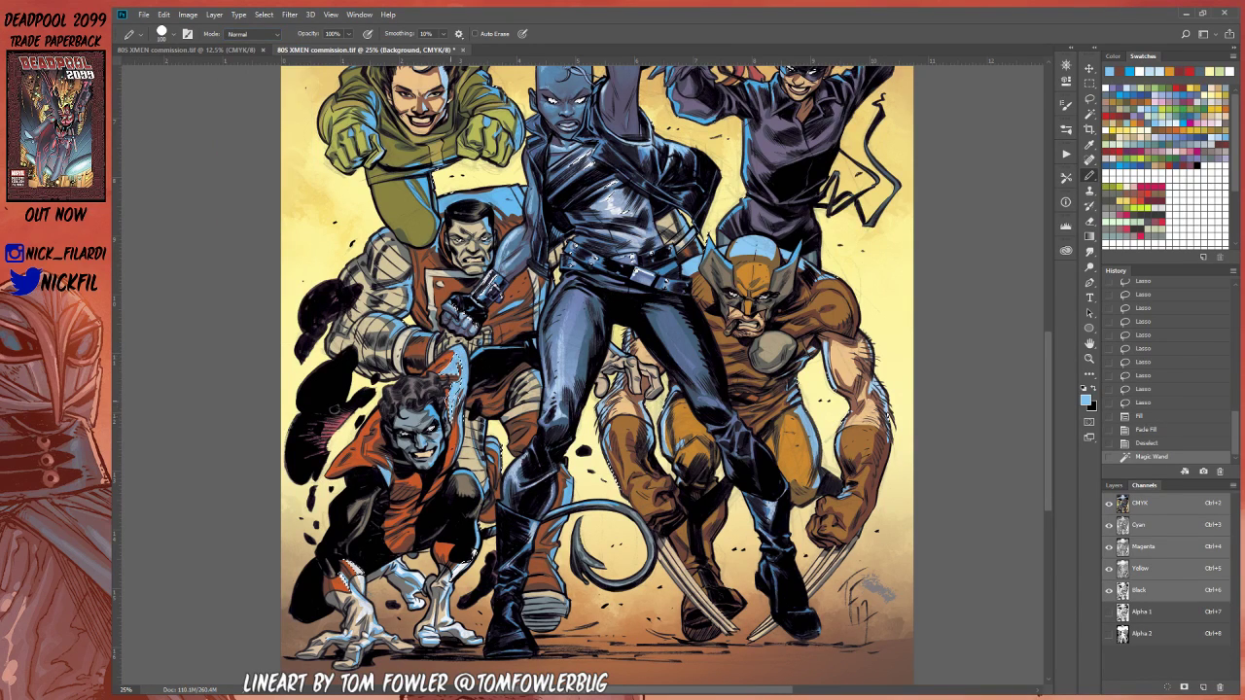
pyautogui.hotkey('ctrl', 'd')
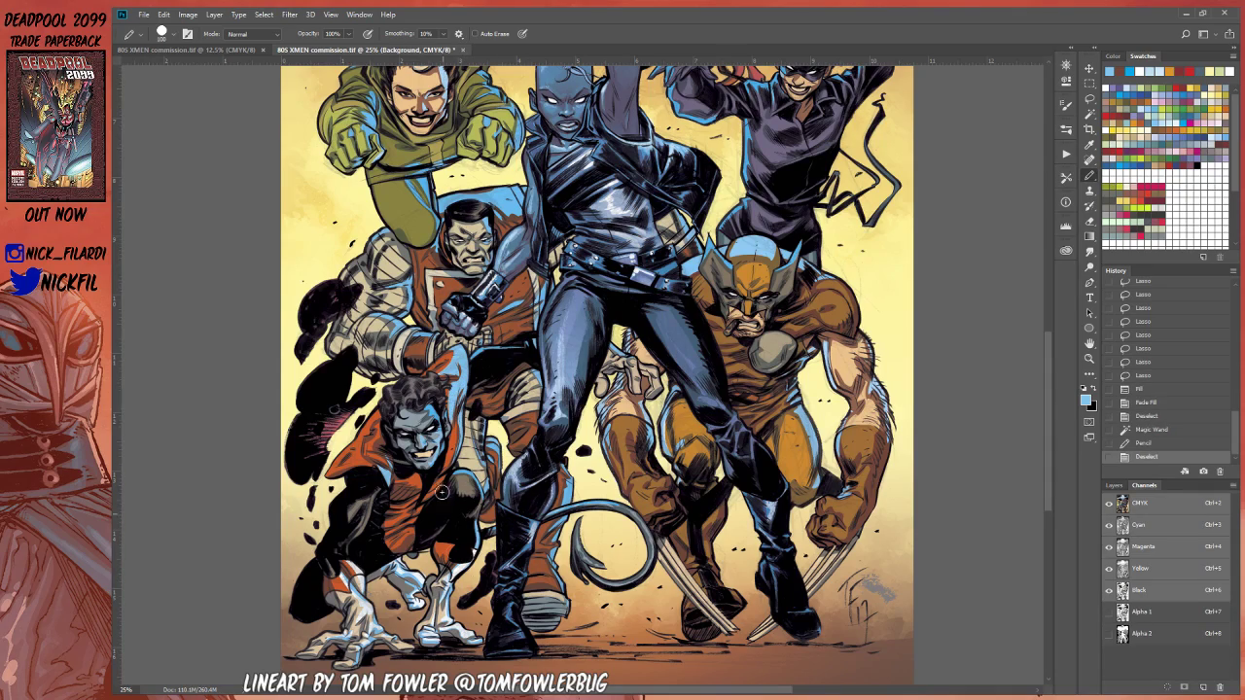
# Step: Pencil sampled blue tones onto the crouching character's forehead, cheek and jaw to reshape the rim light
pyautogui.click(1090, 358)
pyautogui.click(428, 445)
pyautogui.click(432, 434)
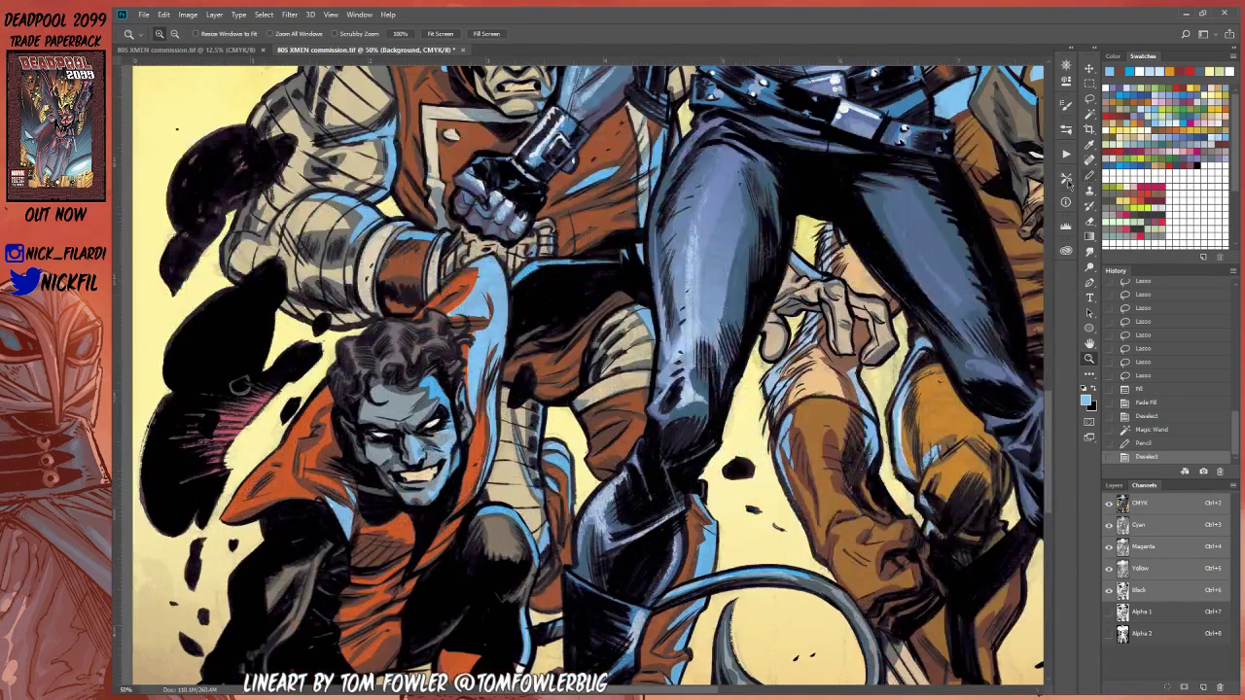
pyautogui.click(1090, 175)
pyautogui.moveTo(429, 379); pyautogui.dragTo(422, 401)
pyautogui.hotkey('ctrl', 'z')
pyautogui.keyDown('alt'); pyautogui.click(437, 389); pyautogui.keyUp('alt')
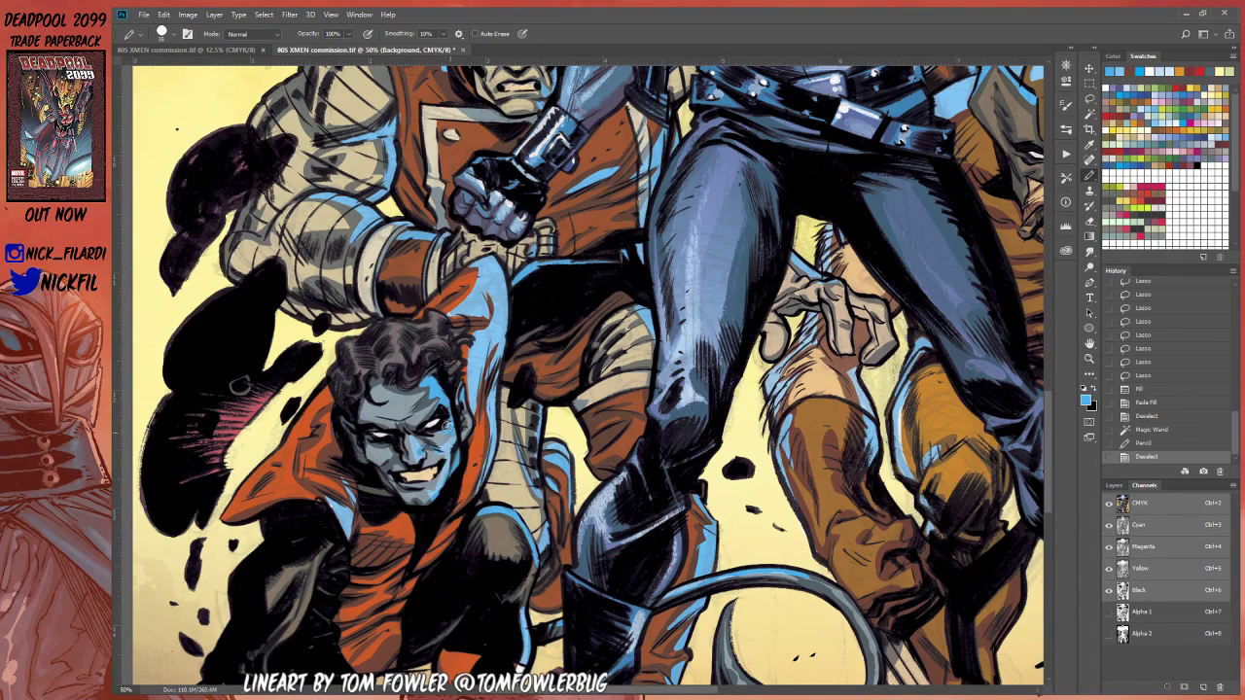
pyautogui.moveTo(450, 438)
pyautogui.mouseDown()
pyautogui.moveTo(428, 504)
pyautogui.moveTo(440, 472)
pyautogui.mouseUp()
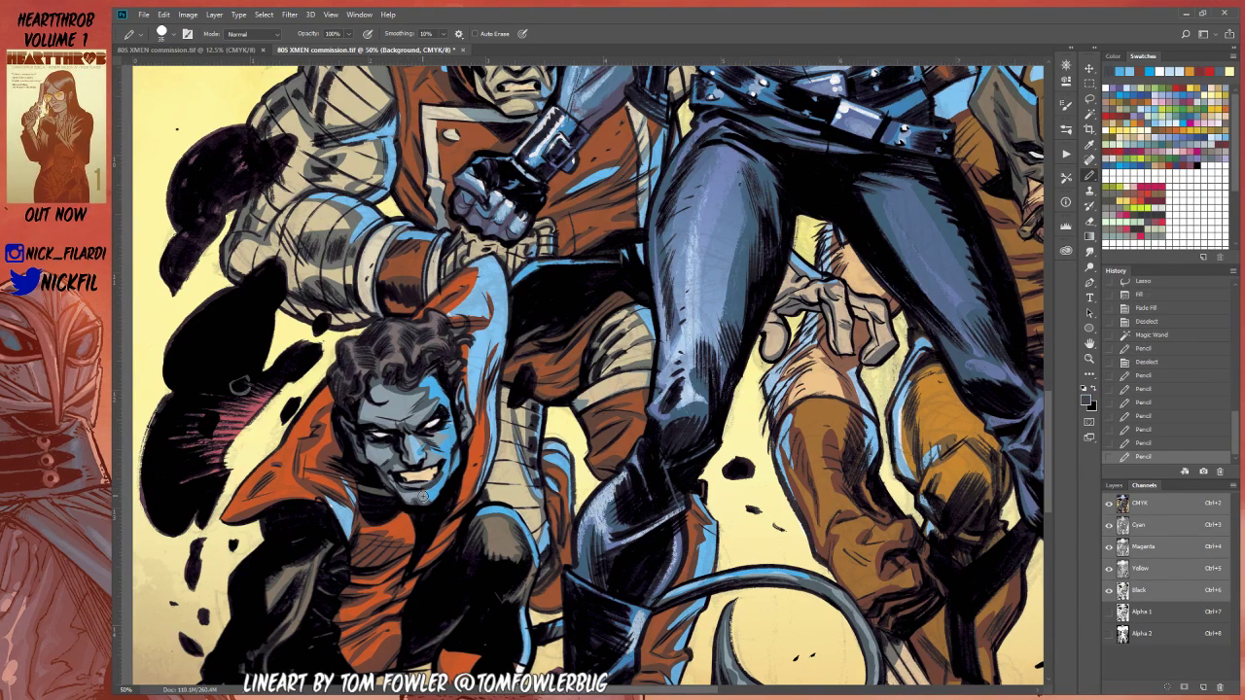
# Step: Refine the shadow and rim-light edges on the crouching character's chin, cheek and brow with sampled grey-blue and bright blue
pyautogui.keyDown('alt'); pyautogui.click(407, 486); pyautogui.keyUp('alt')
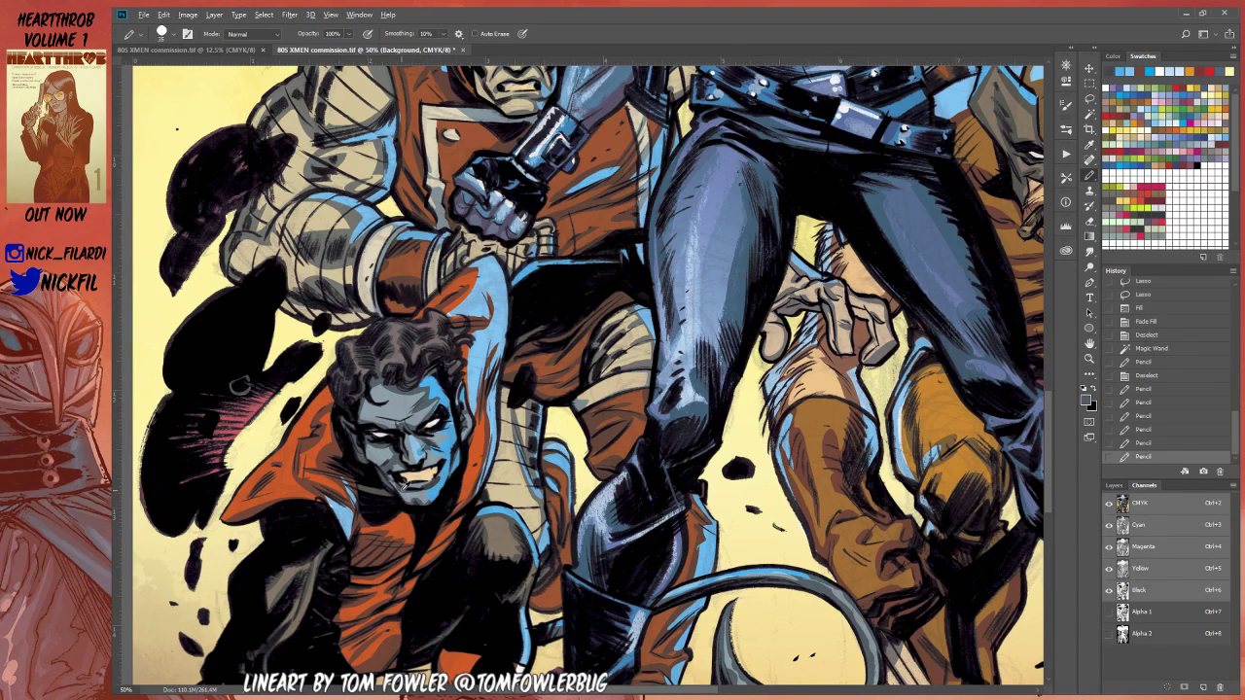
pyautogui.moveTo(424, 492)
pyautogui.mouseDown()
pyautogui.moveTo(448, 473)
pyautogui.moveTo(443, 490)
pyautogui.moveTo(449, 428)
pyautogui.mouseUp()
pyautogui.keyDown('alt'); pyautogui.click(428, 491); pyautogui.keyUp('alt')
pyautogui.keyDown('alt'); pyautogui.click(444, 473); pyautogui.keyUp('alt')
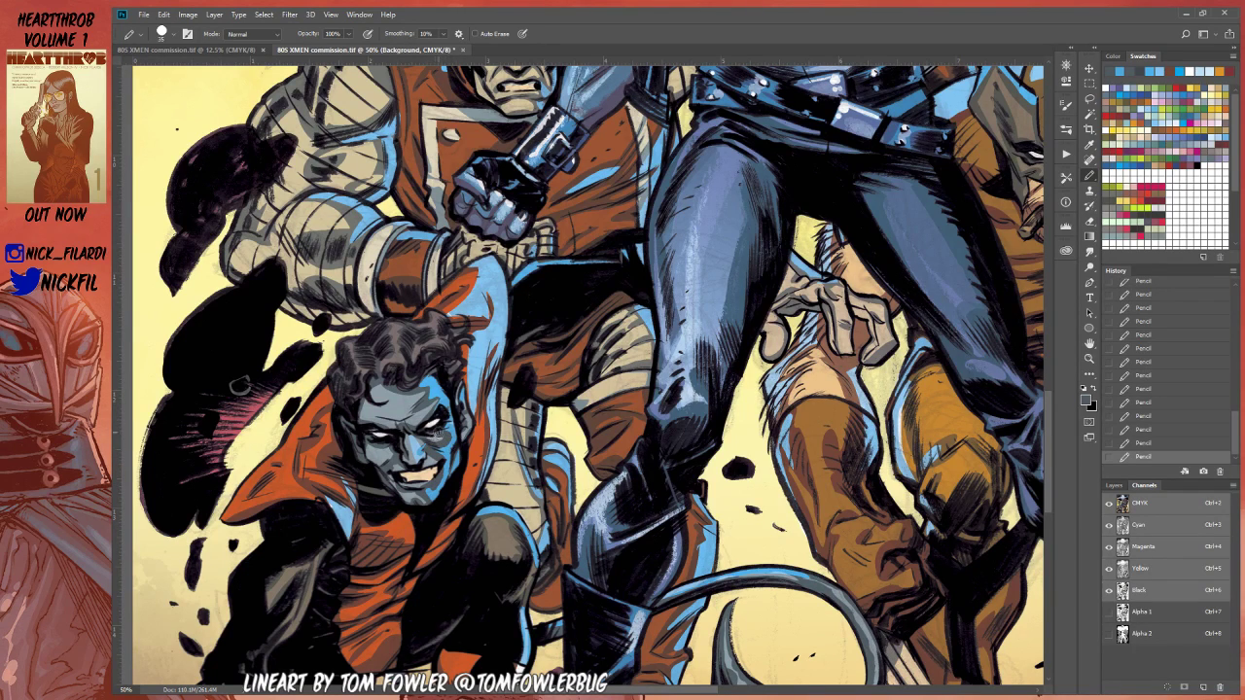
pyautogui.keyDown('alt'); pyautogui.click(439, 434); pyautogui.keyUp('alt')
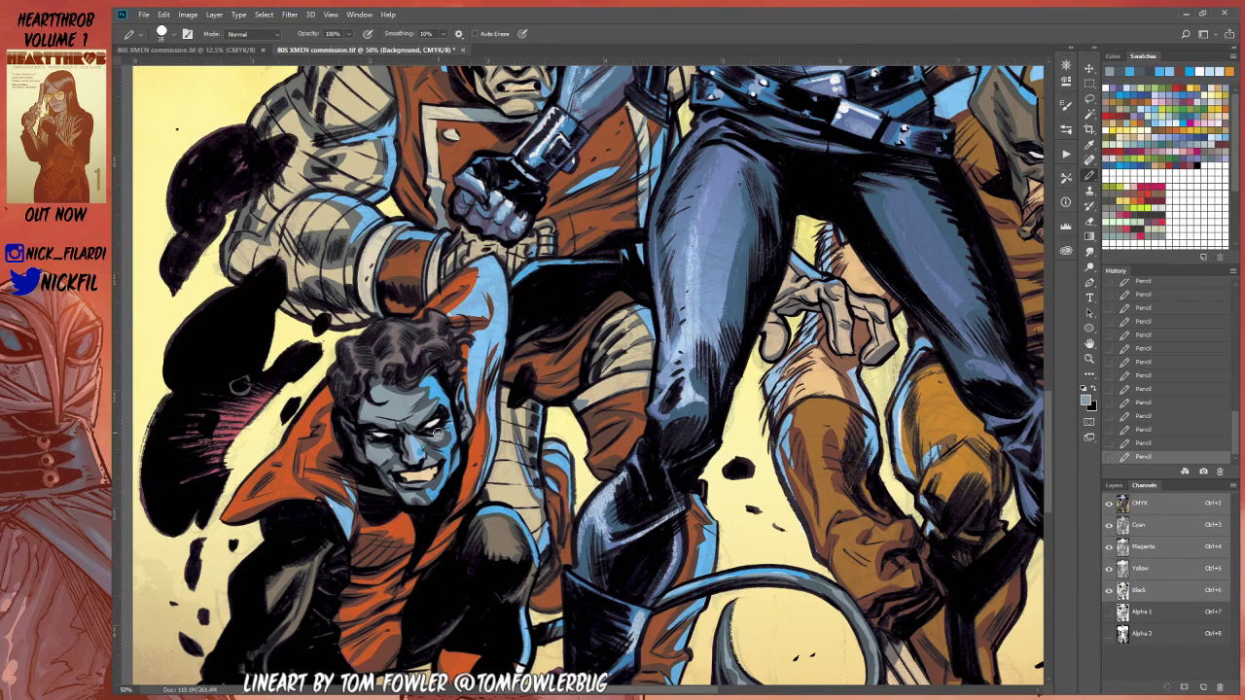
pyautogui.moveTo(448, 435); pyautogui.dragTo(446, 426)
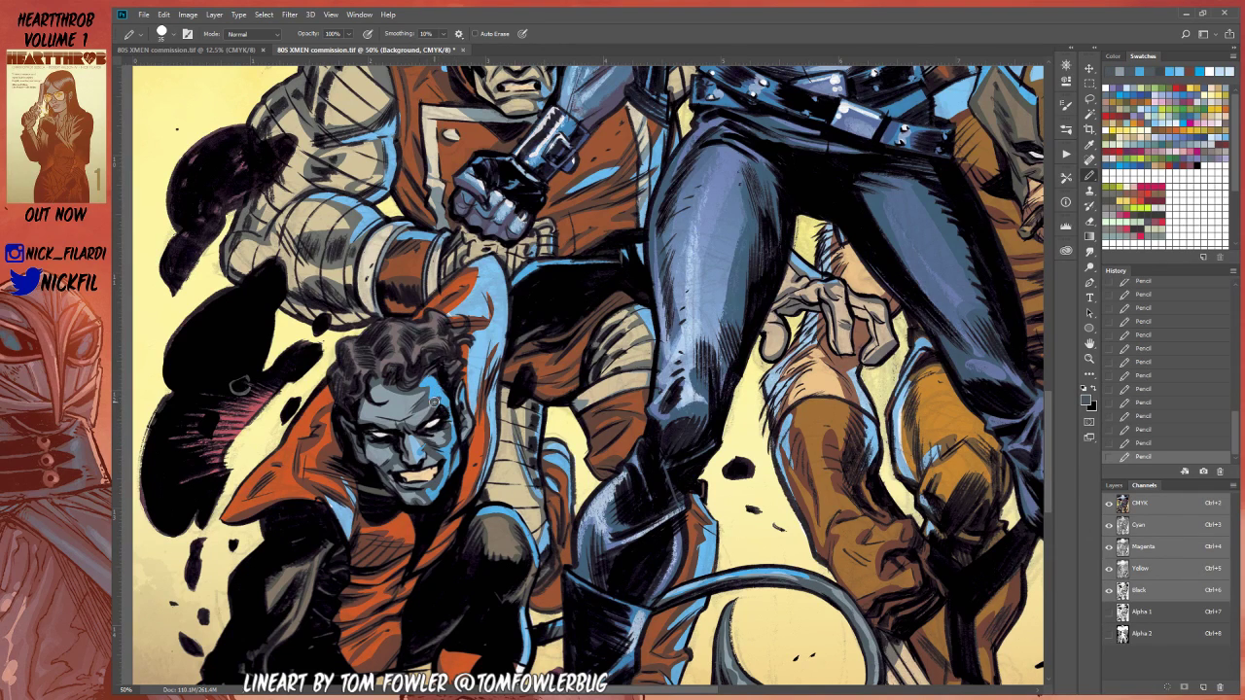
pyautogui.keyDown('alt'); pyautogui.click(429, 395); pyautogui.keyUp('alt')
pyautogui.keyDown('alt'); pyautogui.click(432, 389); pyautogui.keyUp('alt')
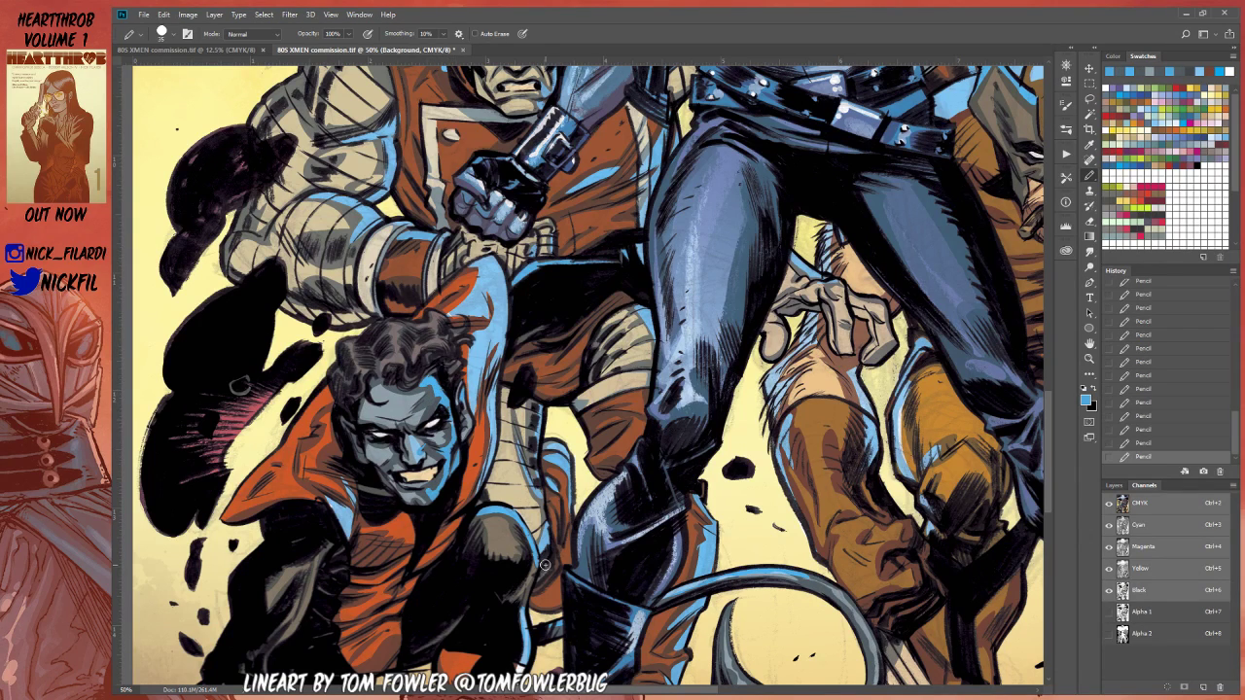
# Step: Pencil sampled light-blue rim light onto the side of the metal-skinned man's face
pyautogui.click(1090, 359)
pyautogui.keyDown('alt'); pyautogui.click(462, 462); pyautogui.keyUp('alt')
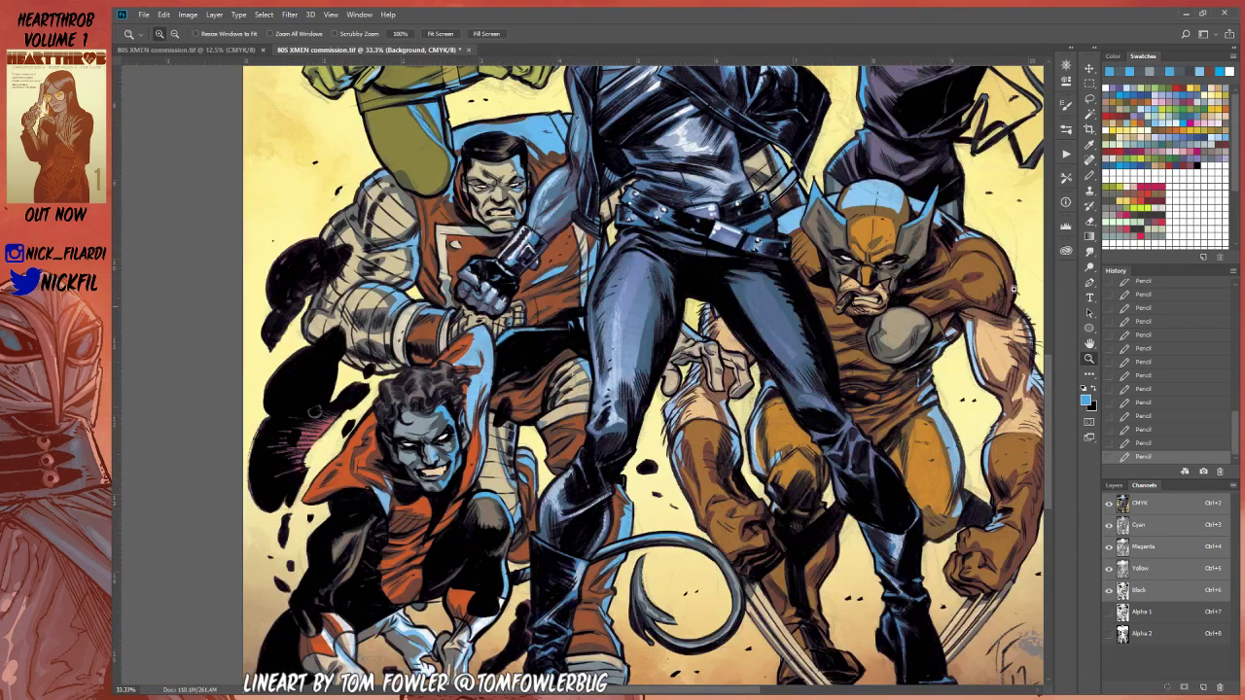
pyautogui.click(1089, 176)
pyautogui.keyDown('alt'); pyautogui.click(445, 409); pyautogui.keyUp('alt')
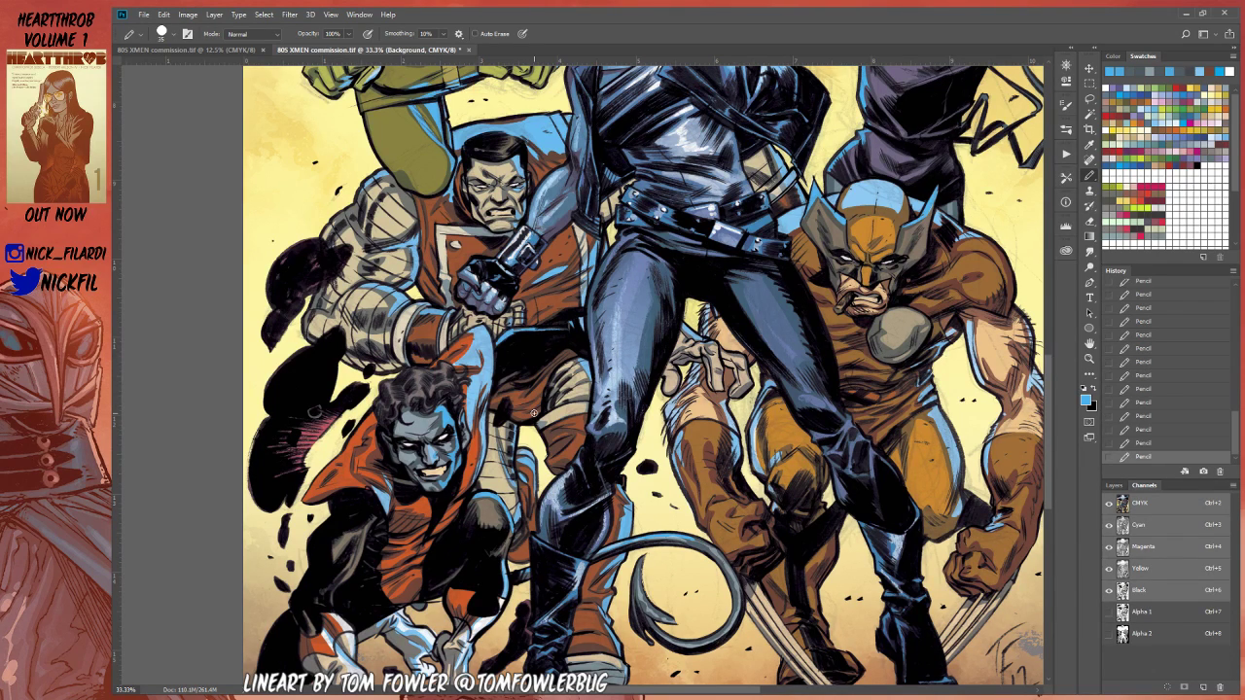
pyautogui.press('space')
pyautogui.moveTo(591, 526)
pyautogui.mouseDown()
pyautogui.moveTo(601, 452)
pyautogui.moveTo(603, 545)
pyautogui.mouseUp()
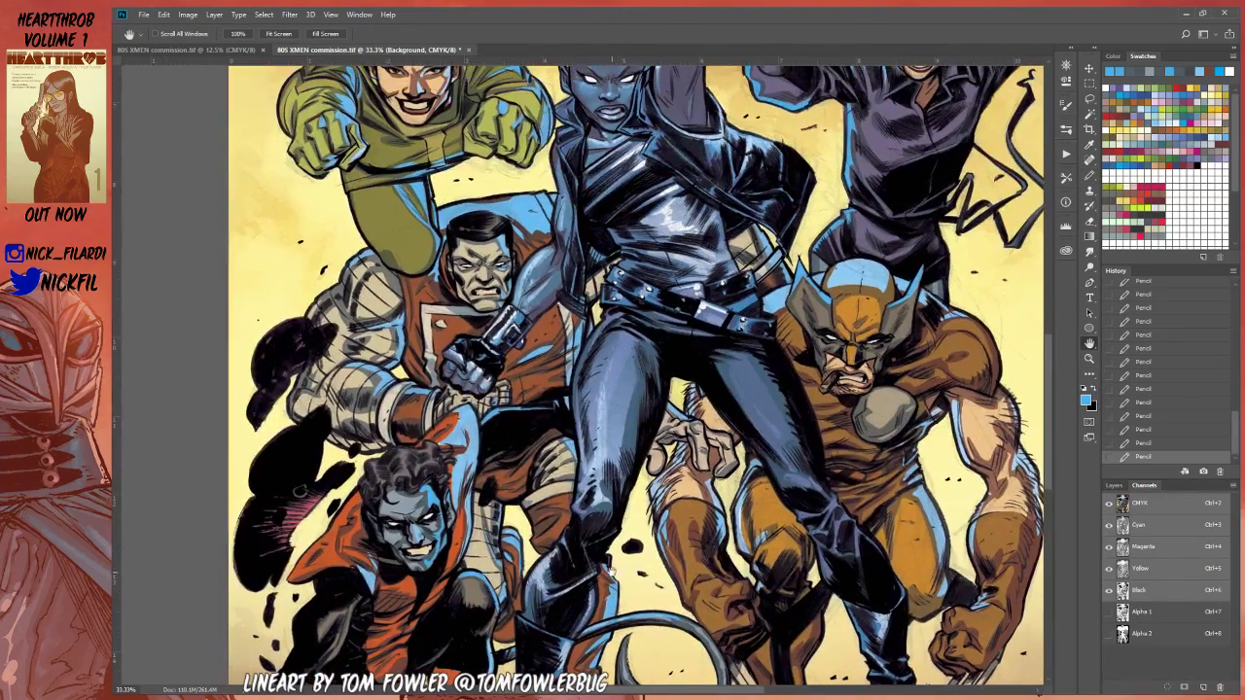
pyautogui.click(1090, 175)
pyautogui.keyDown('alt'); pyautogui.click(500, 236); pyautogui.keyUp('alt')
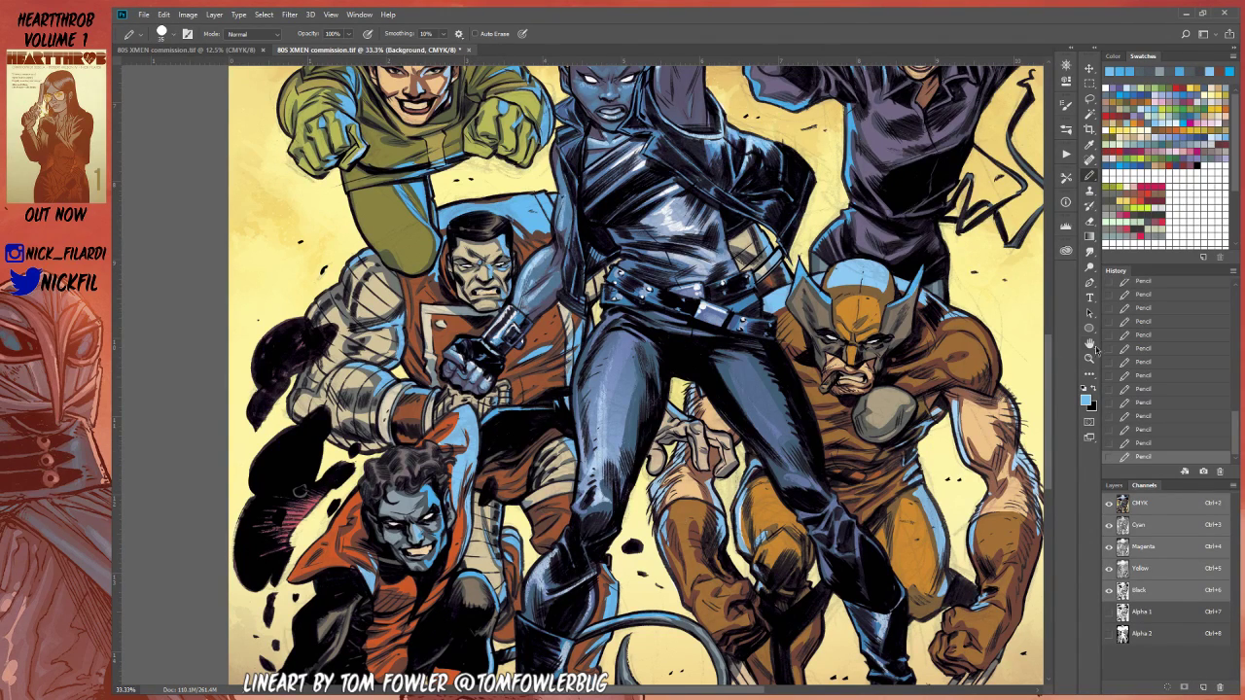
# Step: Touch up the blue rim light along the edge of the metal-skinned man's red vest
pyautogui.click(1089, 343)
pyautogui.click(1089, 175)
pyautogui.click(1089, 358)
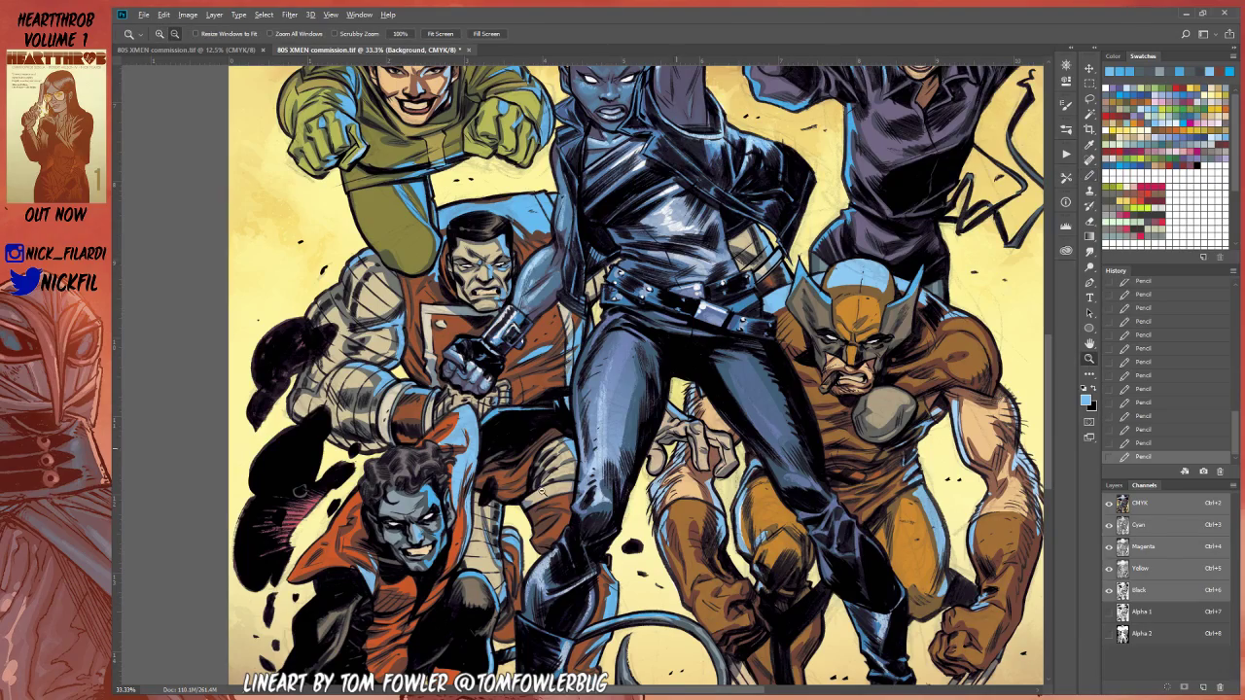
pyautogui.keyDown('alt'); pyautogui.click(1024, 303); pyautogui.keyUp('alt')
pyautogui.press('b')
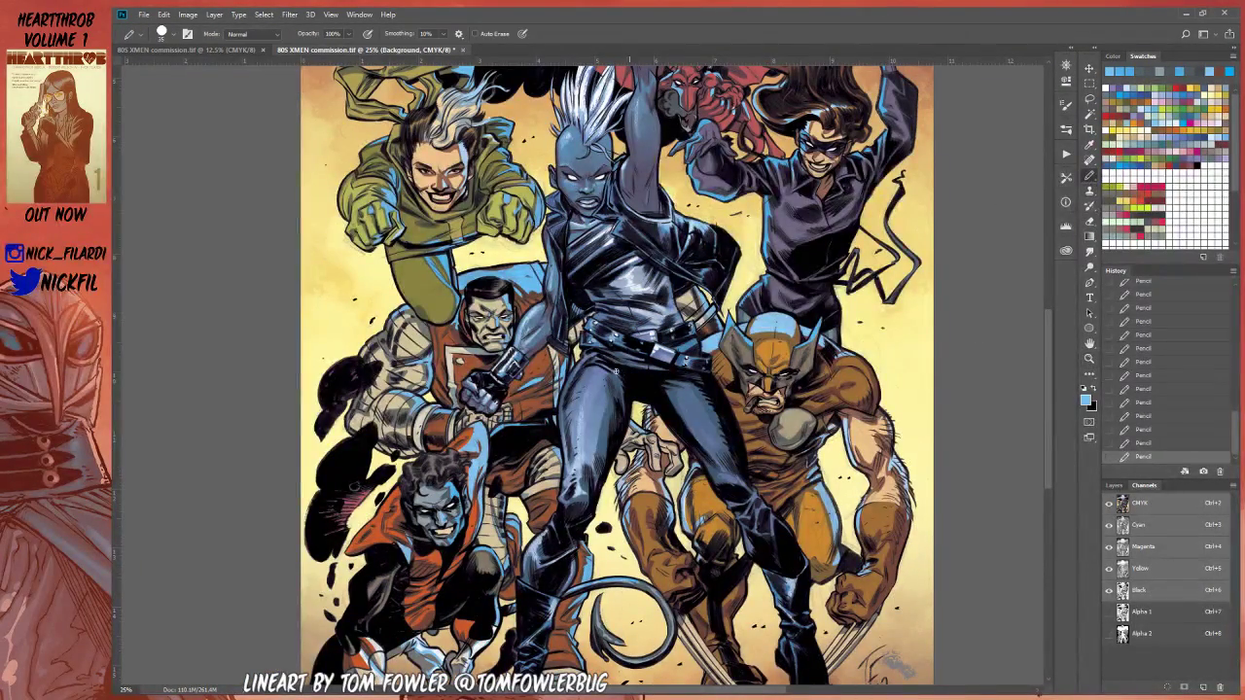
pyautogui.click(555, 372)
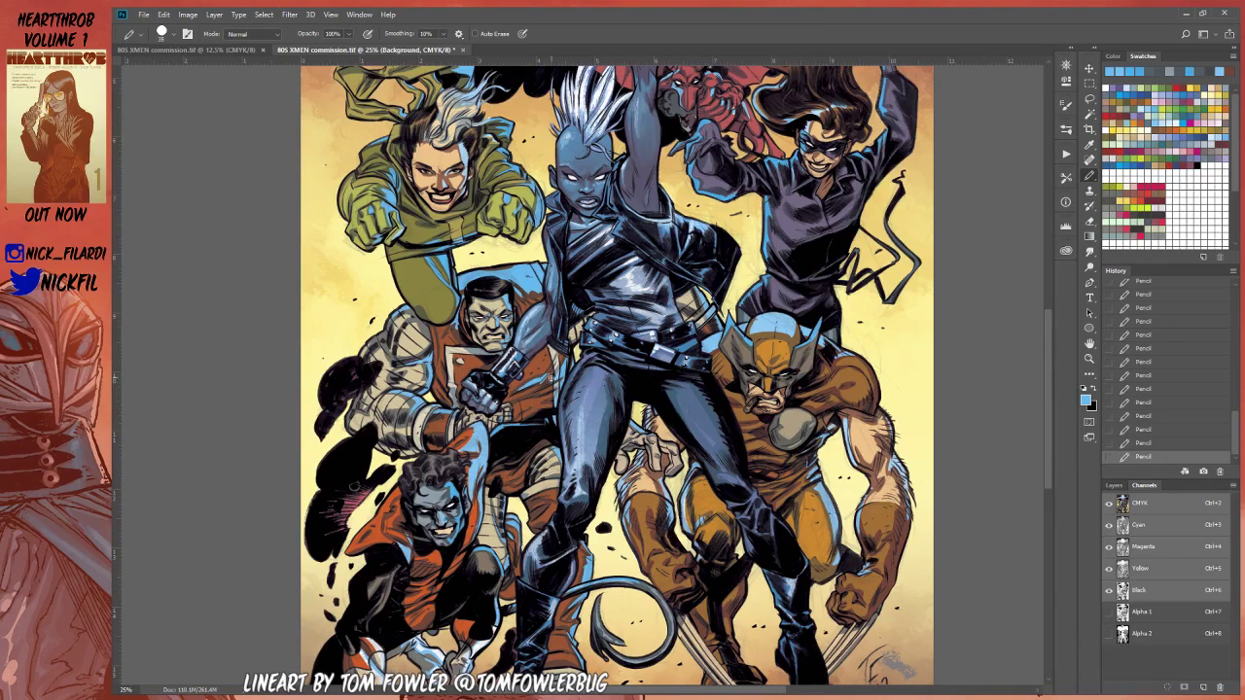
# Step: Rework the crouching character's raised shoulder with sampled costume reds and light blue using the Pencil
pyautogui.click(1089, 342)
pyautogui.moveTo(579, 516); pyautogui.dragTo(624, 409)
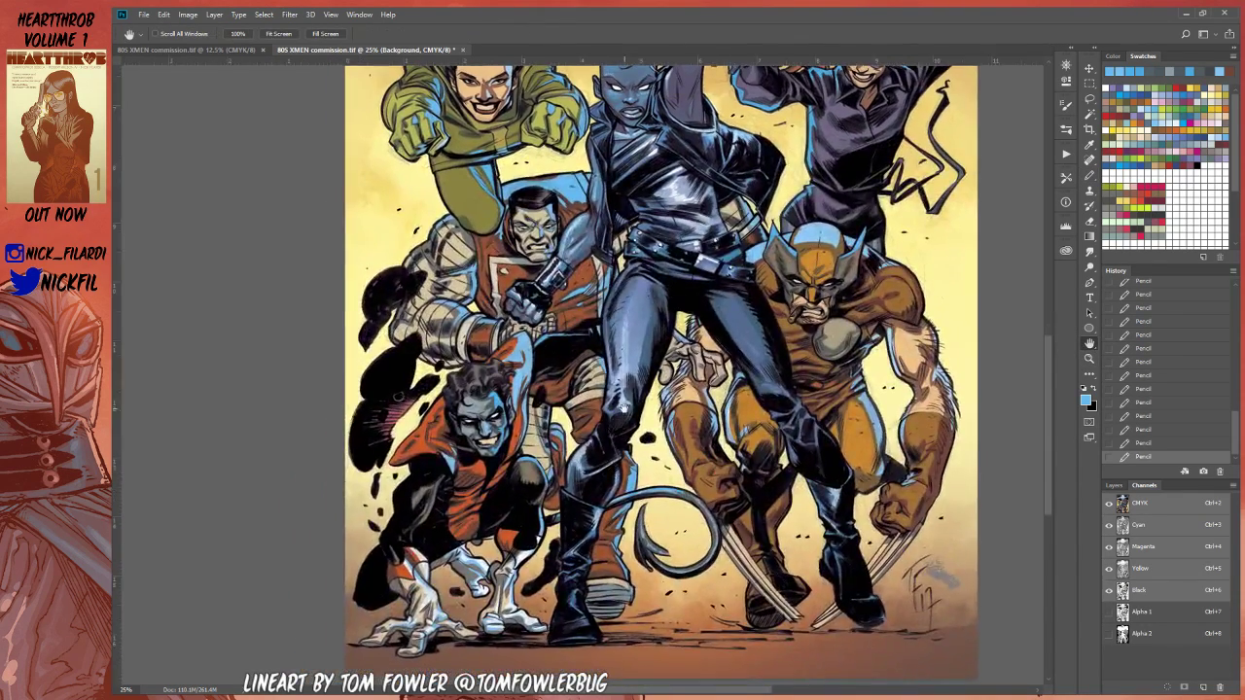
pyautogui.press('b')
pyautogui.keyDown('alt'); pyautogui.click(445, 428); pyautogui.keyUp('alt')
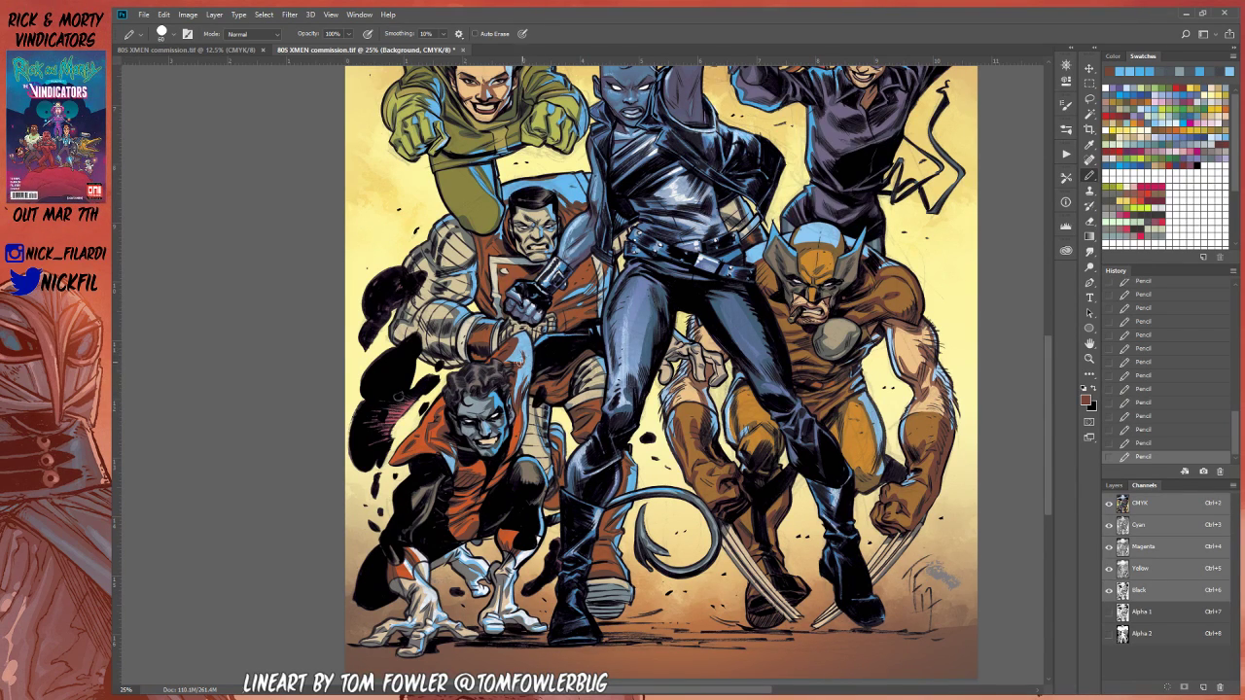
pyautogui.keyDown('alt'); pyautogui.click(530, 368); pyautogui.keyUp('alt')
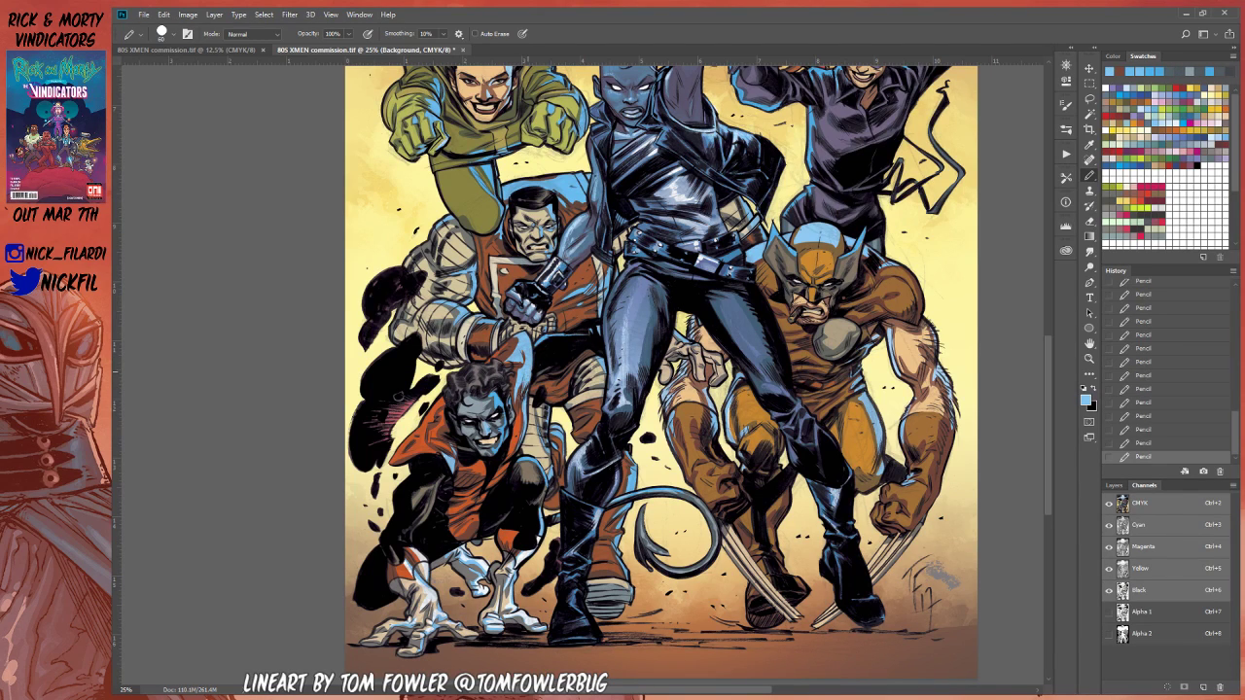
pyautogui.keyDown('alt'); pyautogui.click(522, 401); pyautogui.keyUp('alt')
pyautogui.keyDown('alt'); pyautogui.click(516, 444); pyautogui.keyUp('alt')
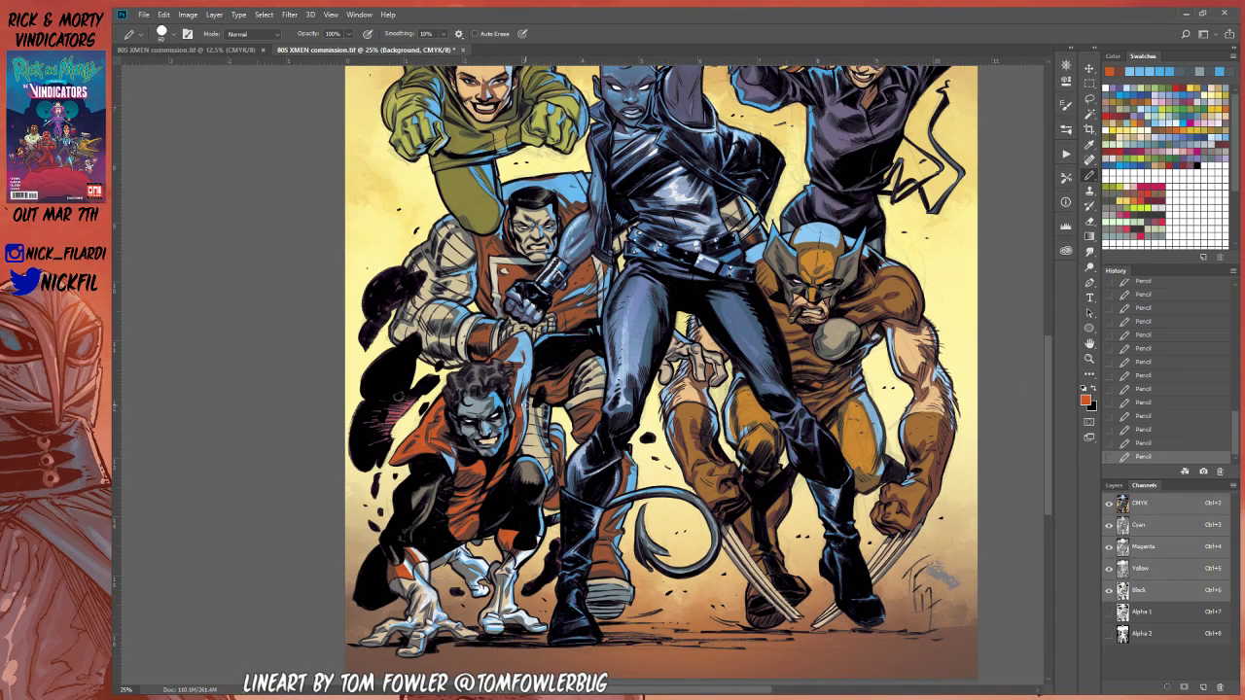
pyautogui.keyDown('alt'); pyautogui.click(526, 412); pyautogui.keyUp('alt')
pyautogui.press('z')
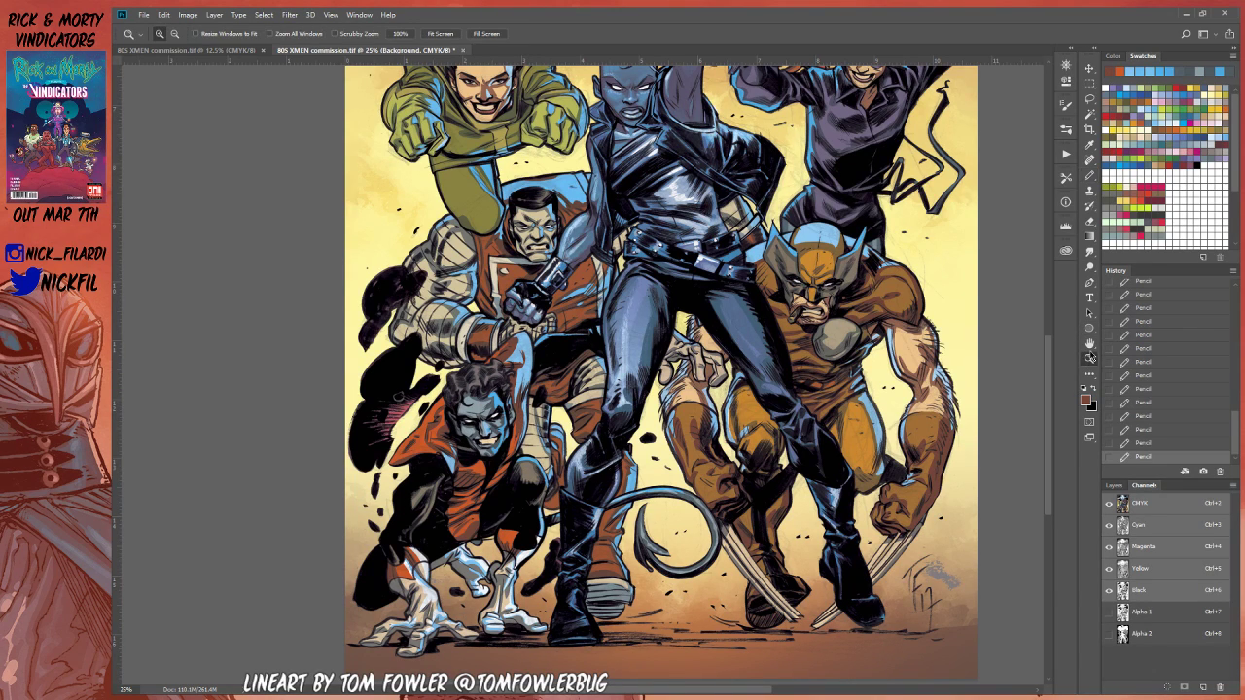
# Step: Touch up the light-blue rim light around the metal-skinned man's torso and the crouching character's shoulder with sampled blues
pyautogui.keyDown('alt'); pyautogui.click(548, 428); pyautogui.keyUp('alt')
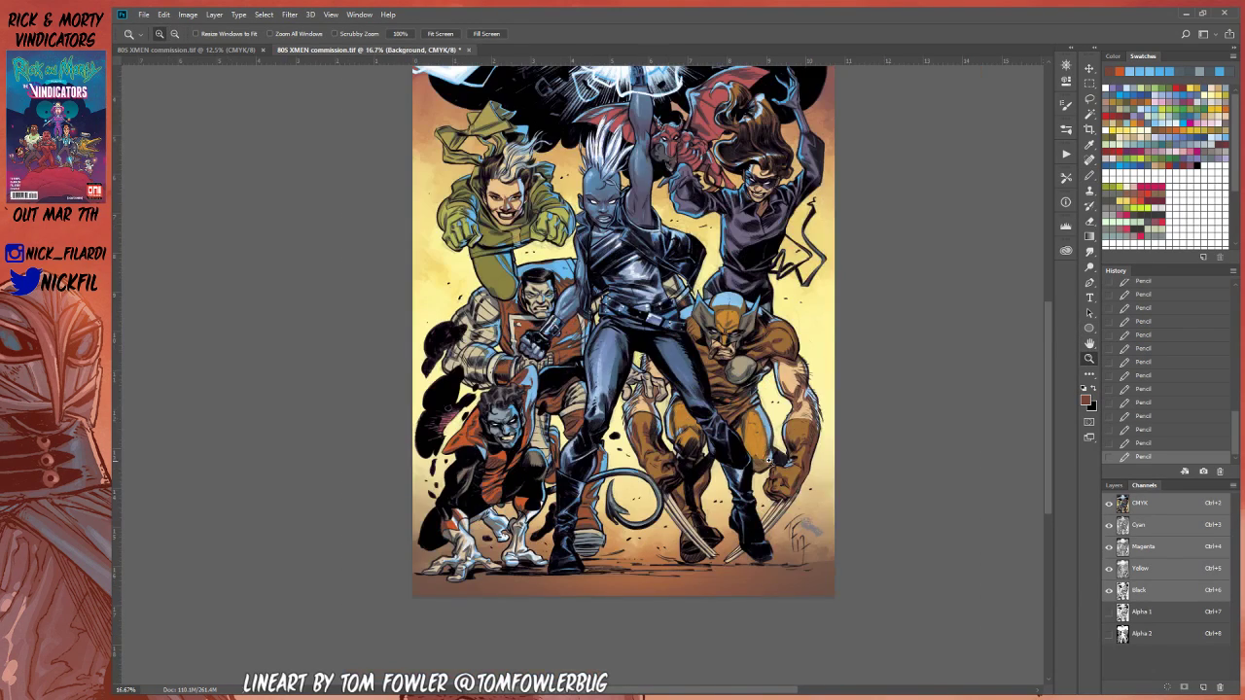
pyautogui.click(1089, 343)
pyautogui.moveTo(679, 453); pyautogui.dragTo(613, 490)
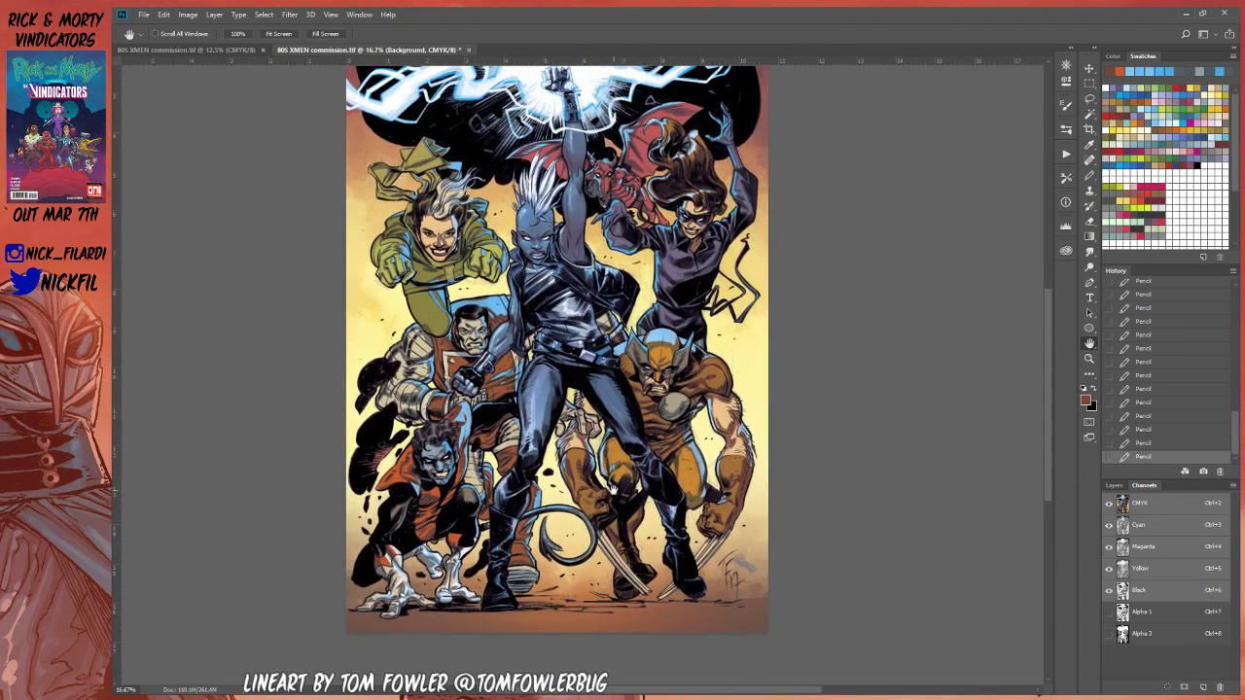
pyautogui.click(1089, 176)
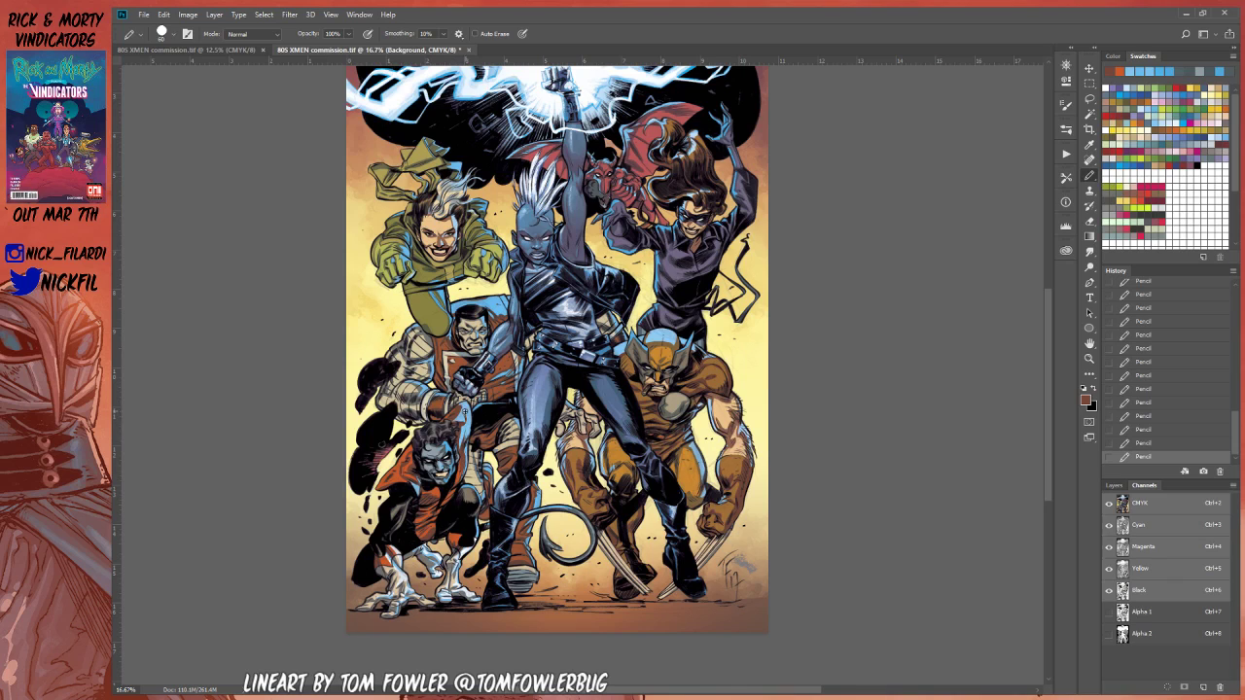
pyautogui.keyDown('alt'); pyautogui.click(496, 368); pyautogui.keyUp('alt')
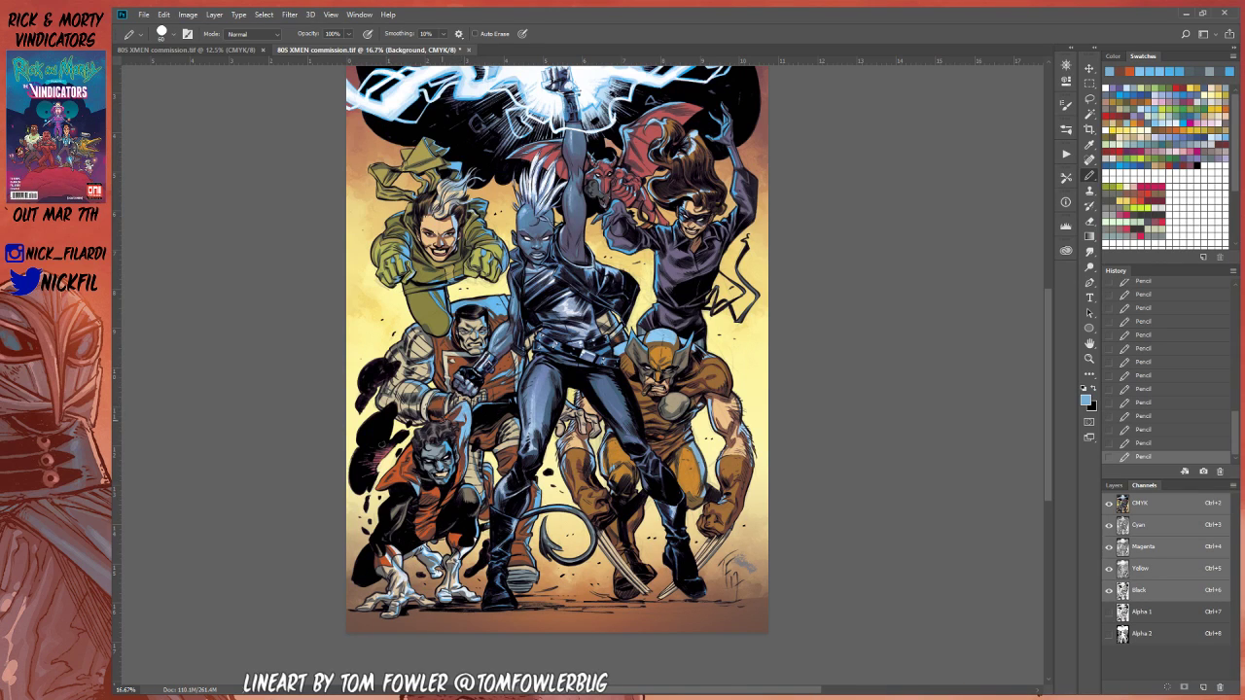
pyautogui.keyDown('alt'); pyautogui.click(474, 396); pyautogui.keyUp('alt')
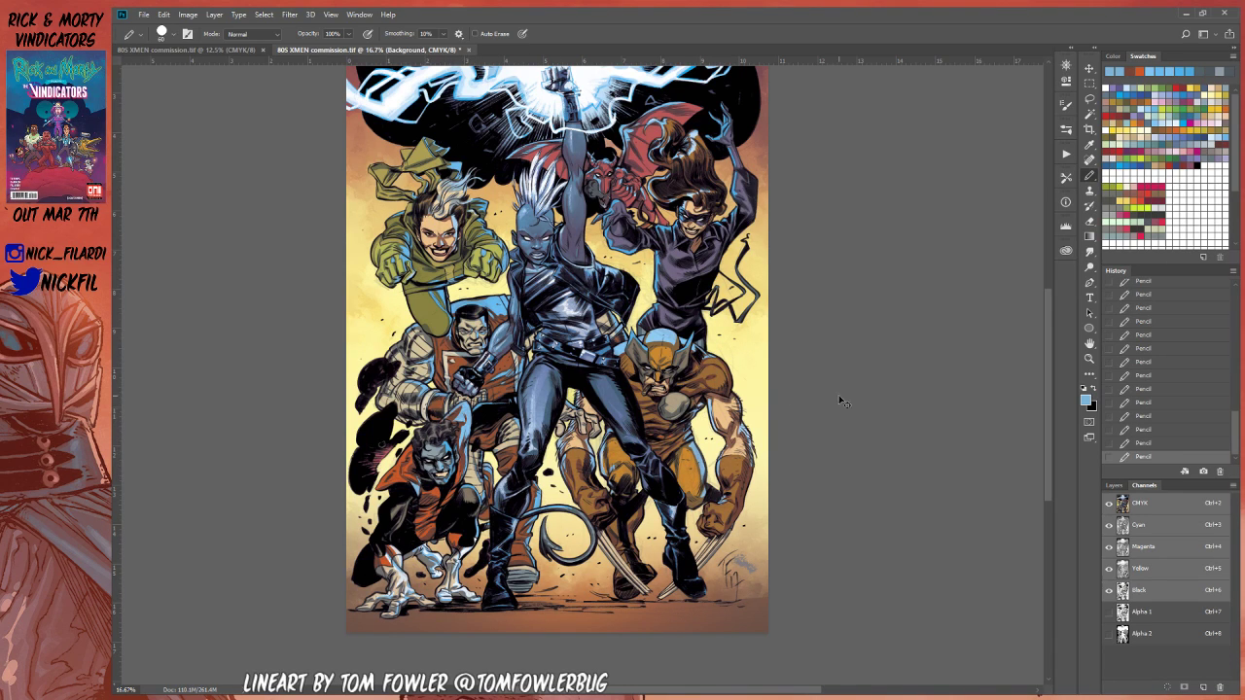
pyautogui.keyDown('alt'); pyautogui.click(476, 420); pyautogui.keyUp('alt')
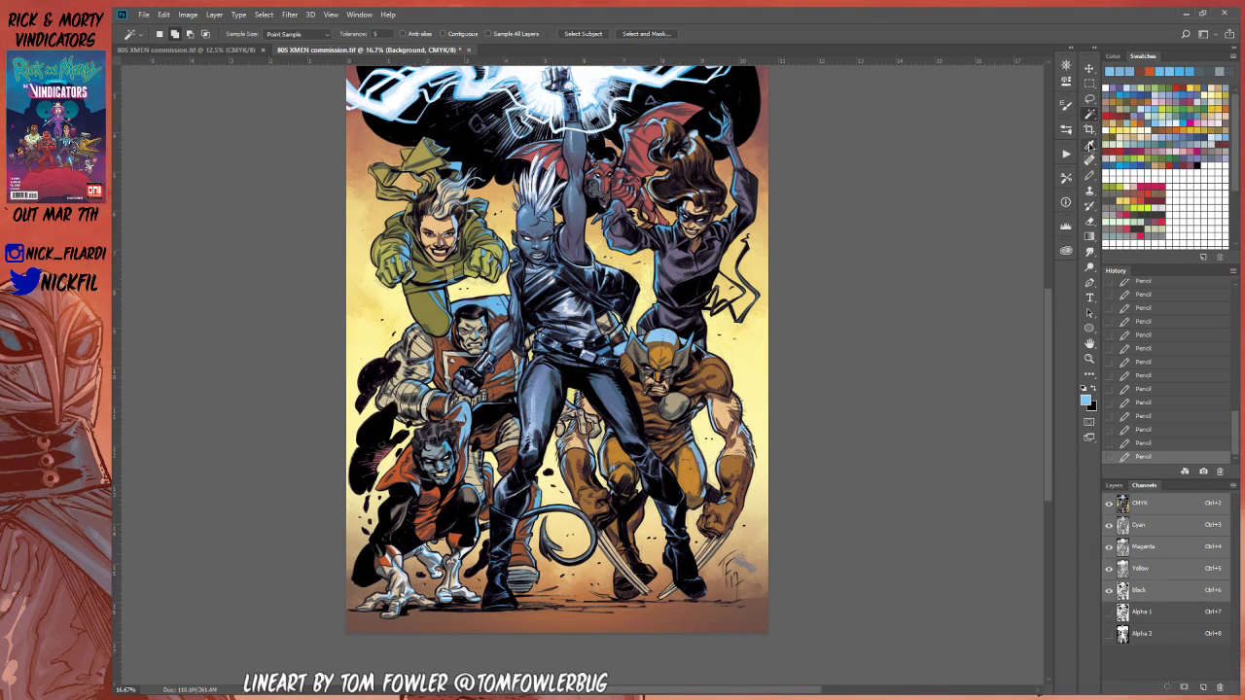
# Step: Set the Eyedropper to sample from the current layer only
pyautogui.click(1089, 144)
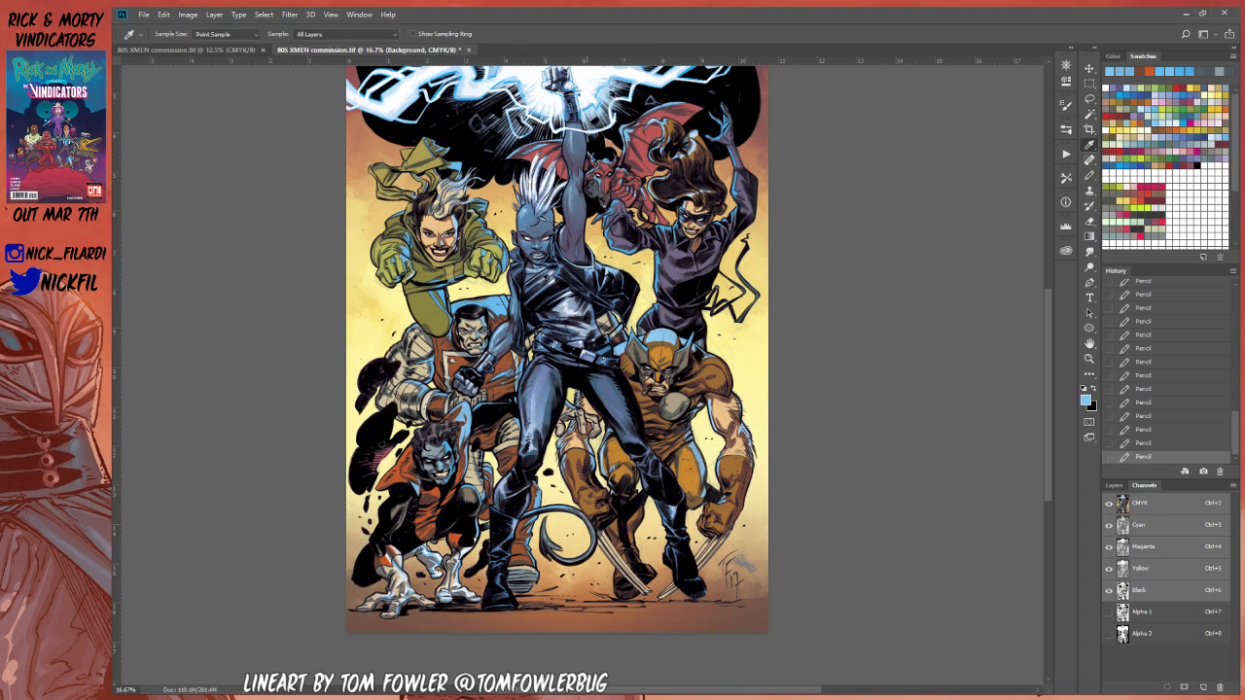
pyautogui.click(365, 39)
pyautogui.click(363, 44)
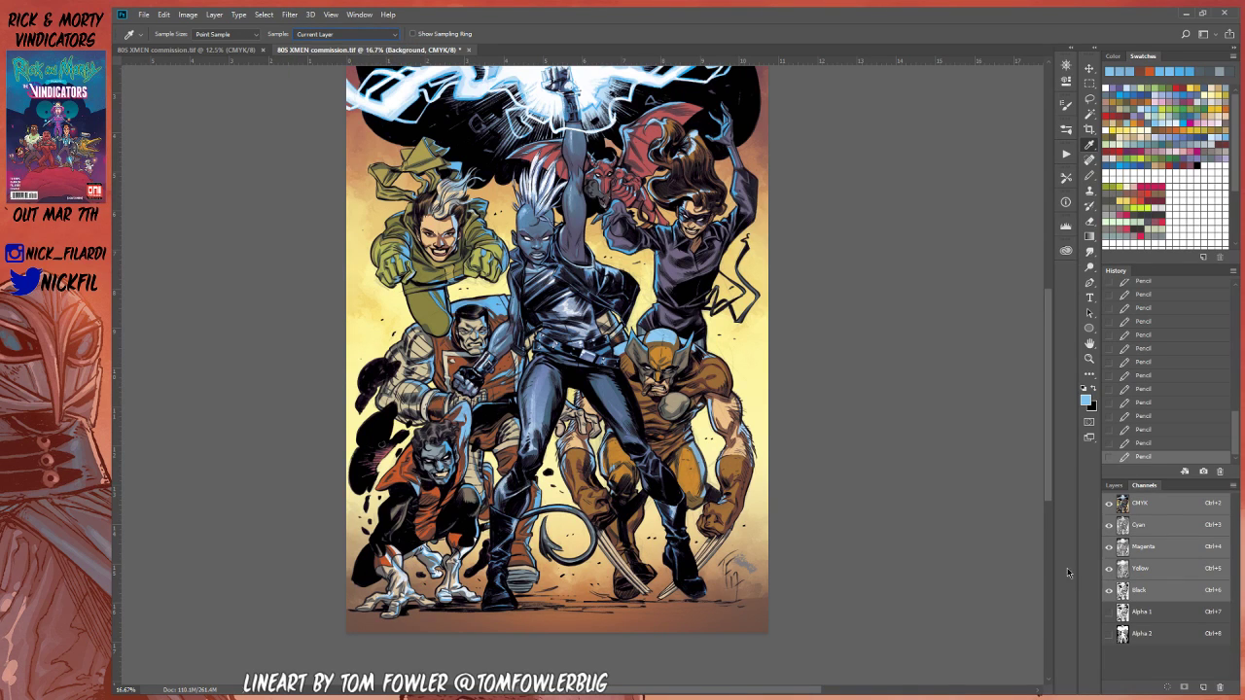
# Step: Touch up the crouching character's collar and raised shoulder with the Pencil, using sampled red-brown and light blue
pyautogui.click(1090, 176)
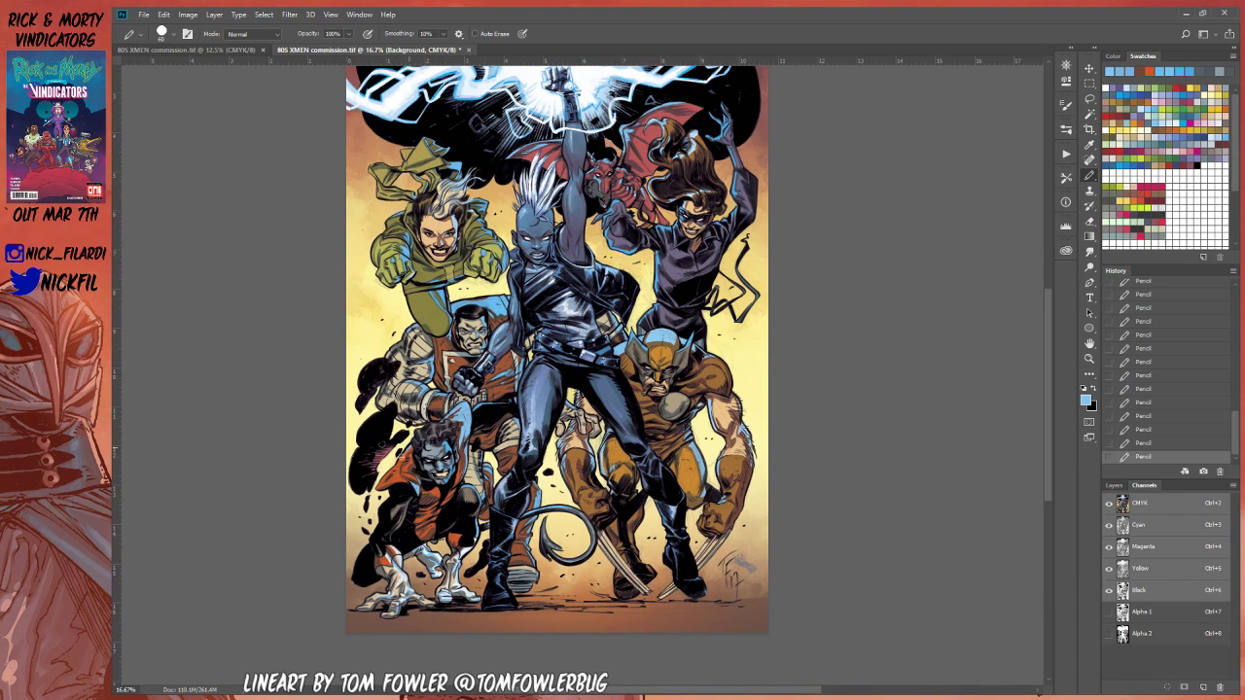
pyautogui.keyDown('alt'); pyautogui.click(406, 459); pyautogui.keyUp('alt')
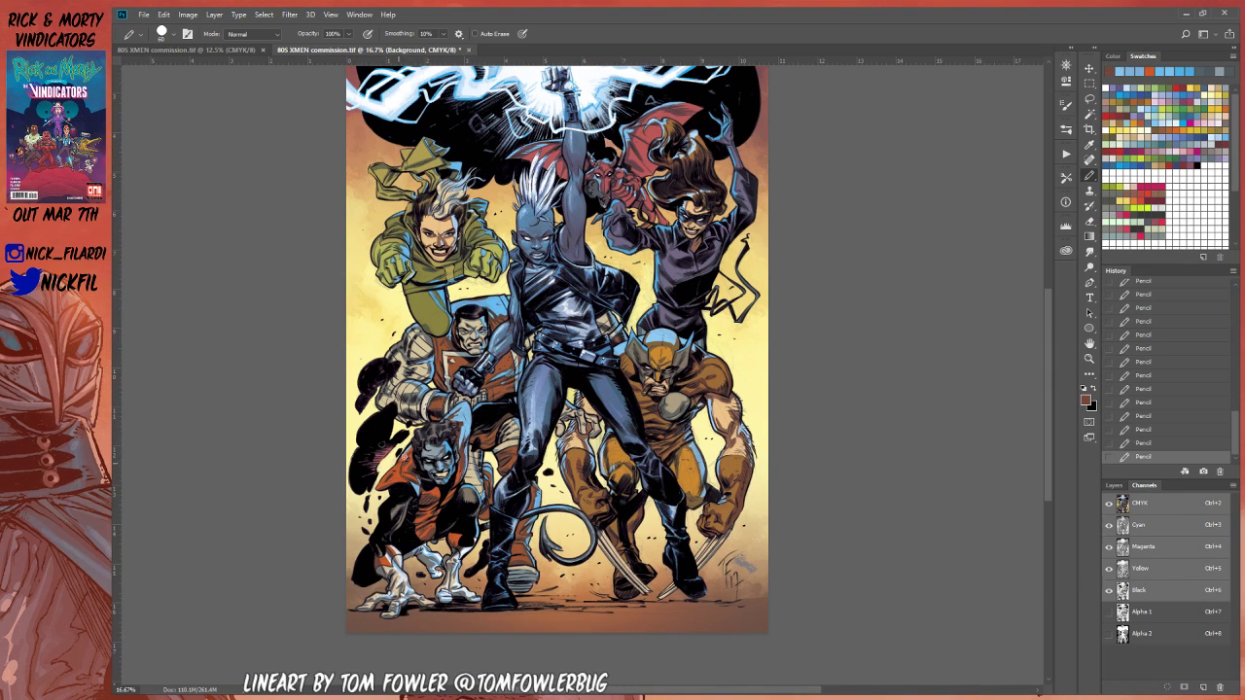
pyautogui.keyDown('alt'); pyautogui.click(412, 444); pyautogui.keyUp('alt')
pyautogui.click(1089, 342)
pyautogui.moveTo(889, 425); pyautogui.dragTo(898, 479)
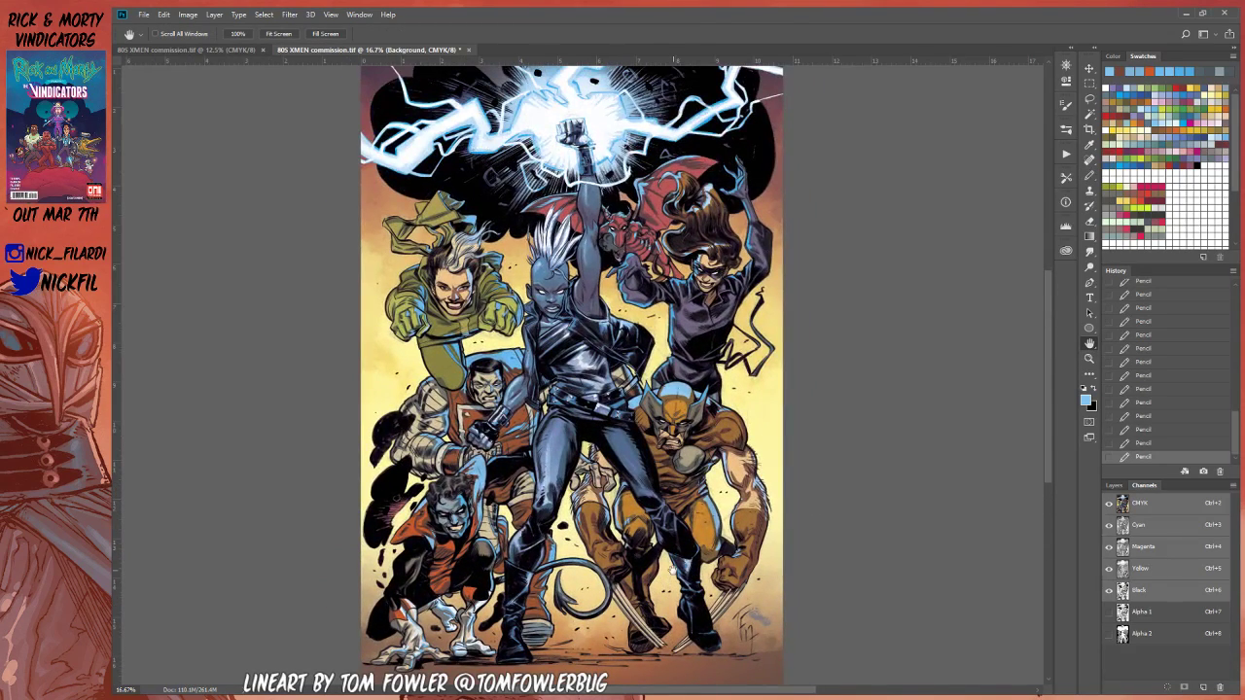
pyautogui.press('b')
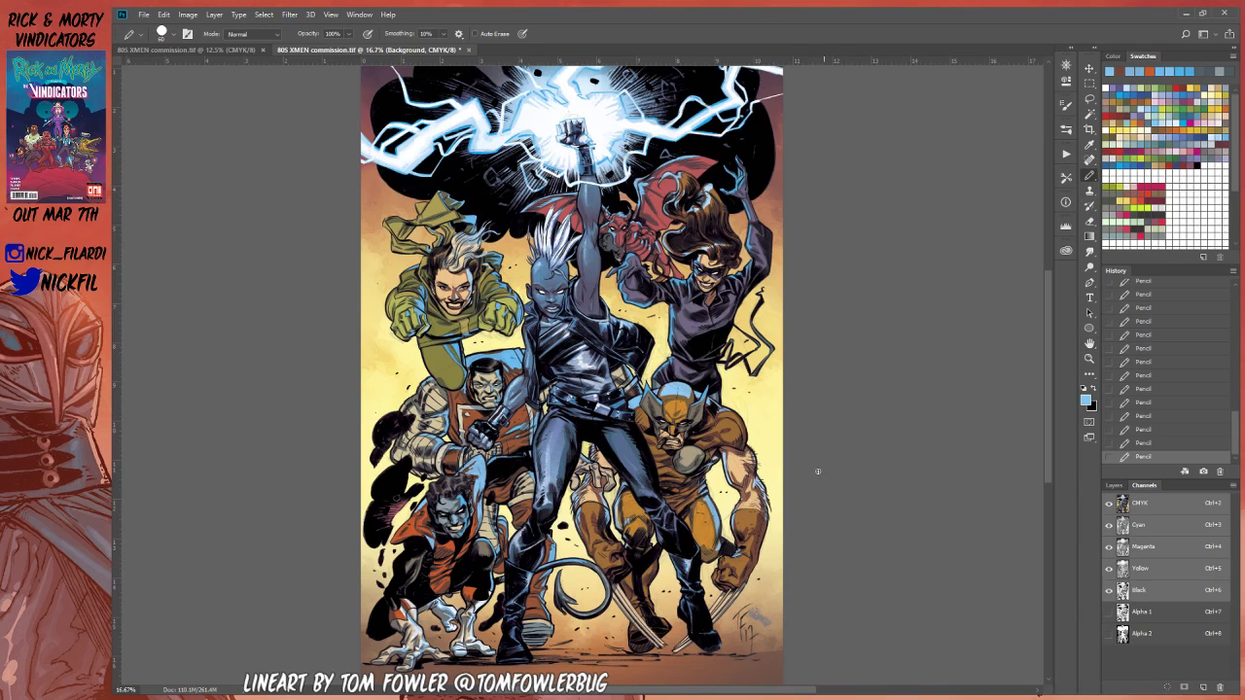
# Step: Paint blue rim light on the masked woman's dark costume with the Pencil, refining it with sampled purples and blues
pyautogui.click(1089, 342)
pyautogui.moveTo(898, 422); pyautogui.dragTo(707, 484)
pyautogui.click(1089, 176)
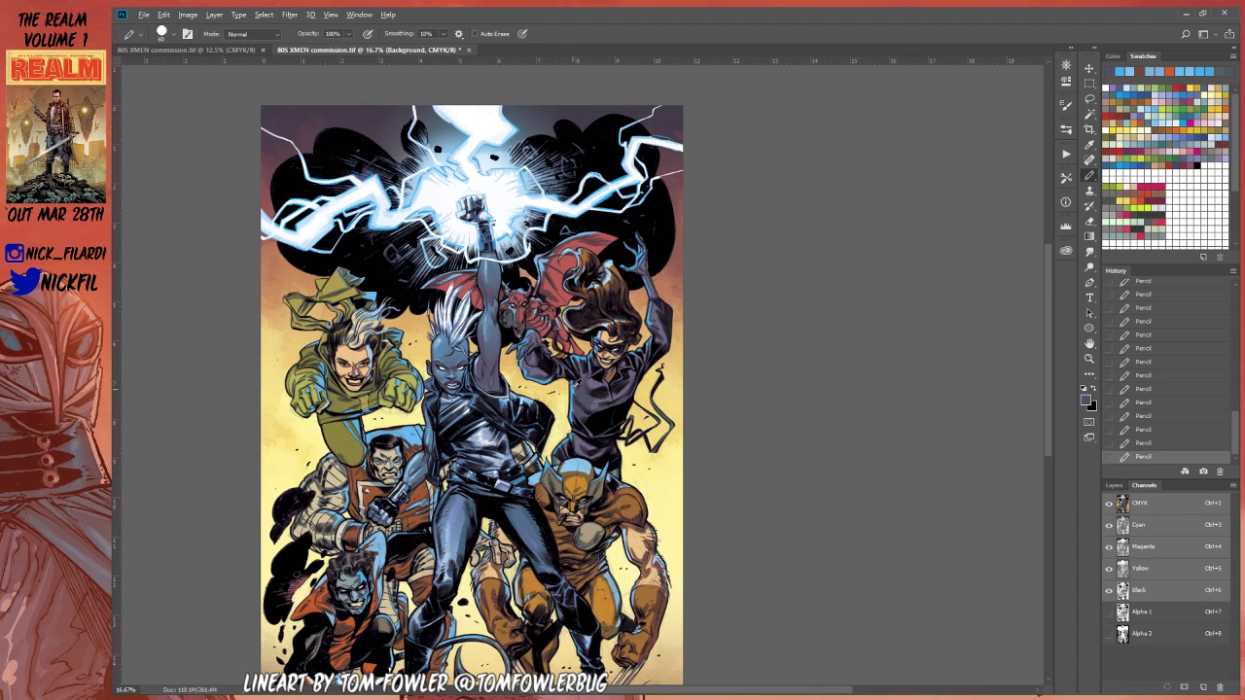
pyautogui.keyDown('alt'); pyautogui.click(574, 383); pyautogui.keyUp('alt')
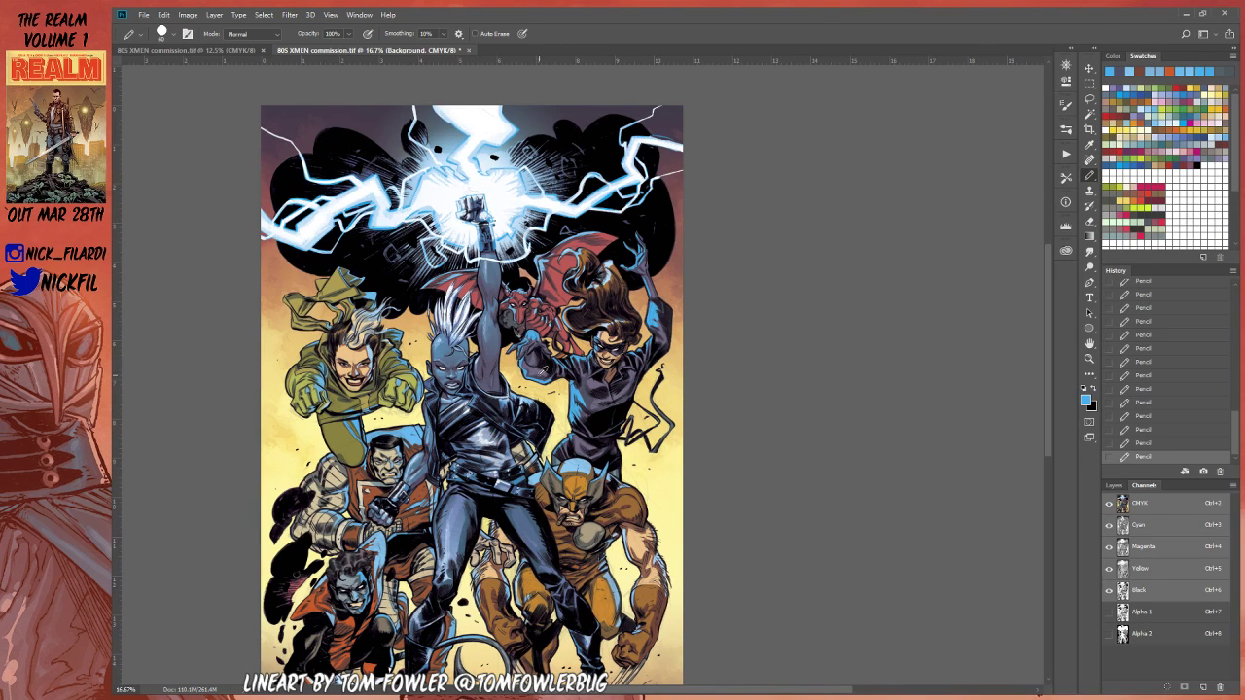
pyautogui.keyDown('alt'); pyautogui.click(535, 371); pyautogui.keyUp('alt')
pyautogui.keyDown('alt'); pyautogui.click(527, 373); pyautogui.keyUp('alt')
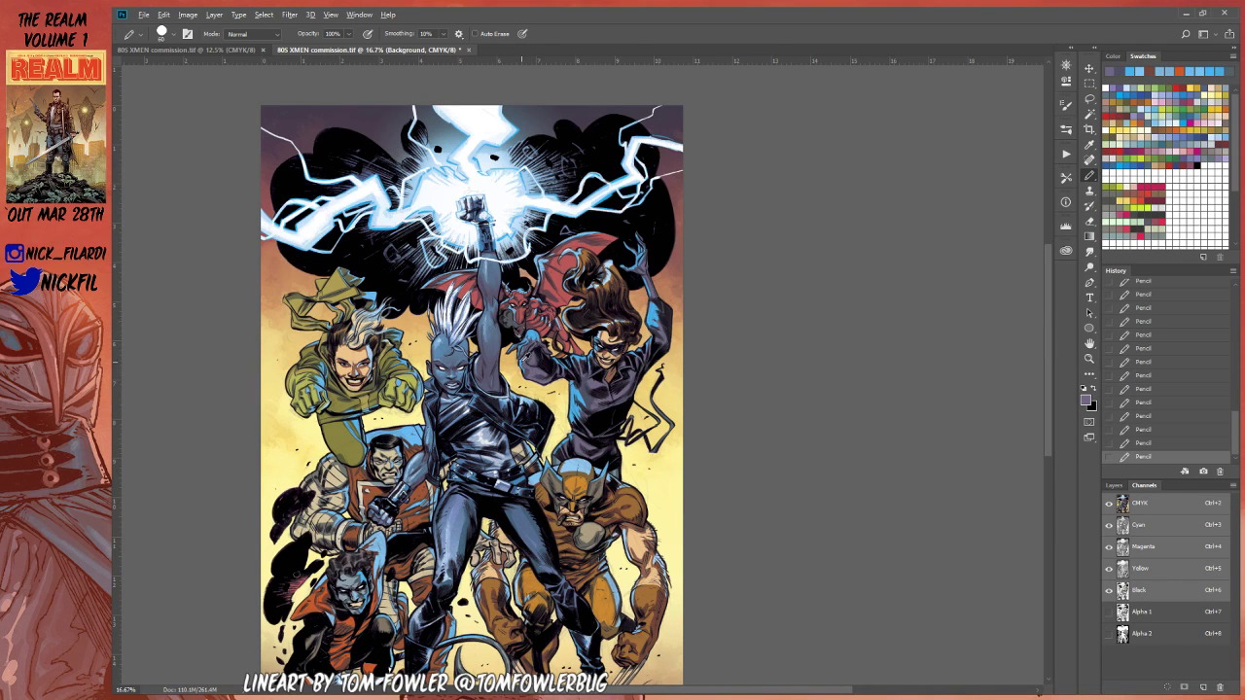
pyautogui.keyDown('alt'); pyautogui.click(649, 393); pyautogui.keyUp('alt')
pyautogui.keyDown('alt'); pyautogui.click(594, 403); pyautogui.keyUp('alt')
pyautogui.keyDown('alt'); pyautogui.click(604, 355); pyautogui.keyUp('alt')
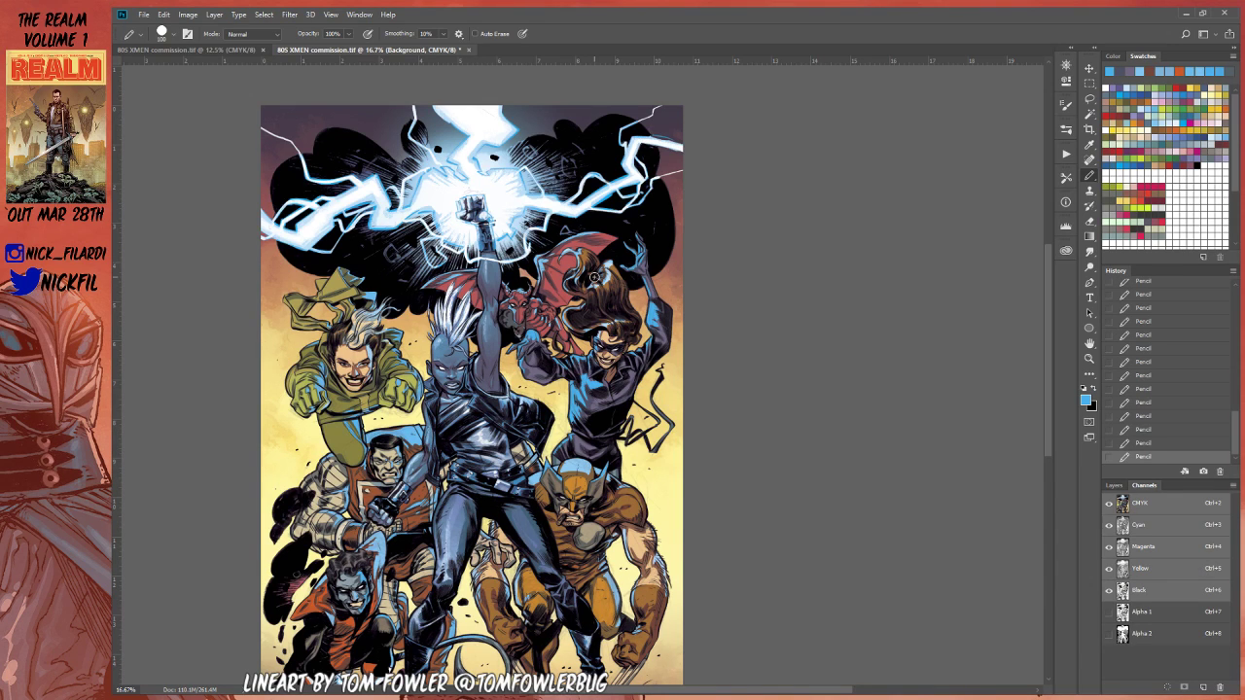
# Step: Repaint the round grey shape in front of the clawed man's chest with sampled browns, using the Pencil at 50% and 100% opacity
pyautogui.click(1089, 345)
pyautogui.moveTo(693, 471)
pyautogui.mouseDown()
pyautogui.moveTo(692, 453)
pyautogui.moveTo(731, 478)
pyautogui.mouseUp()
pyautogui.click(1089, 175)
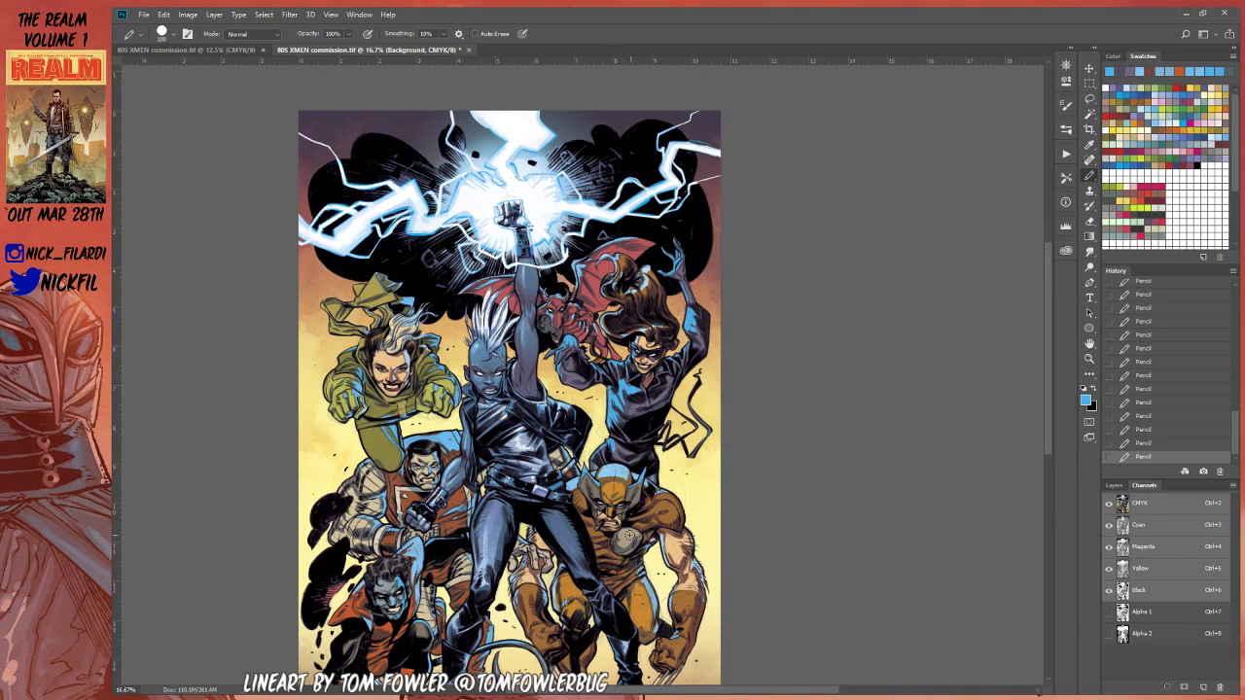
pyautogui.keyDown('alt'); pyautogui.click(631, 541); pyautogui.keyUp('alt')
pyautogui.press('5')
pyautogui.moveTo(630, 537); pyautogui.dragTo(626, 537)
pyautogui.keyDown('alt'); pyautogui.click(626, 535); pyautogui.keyUp('alt')
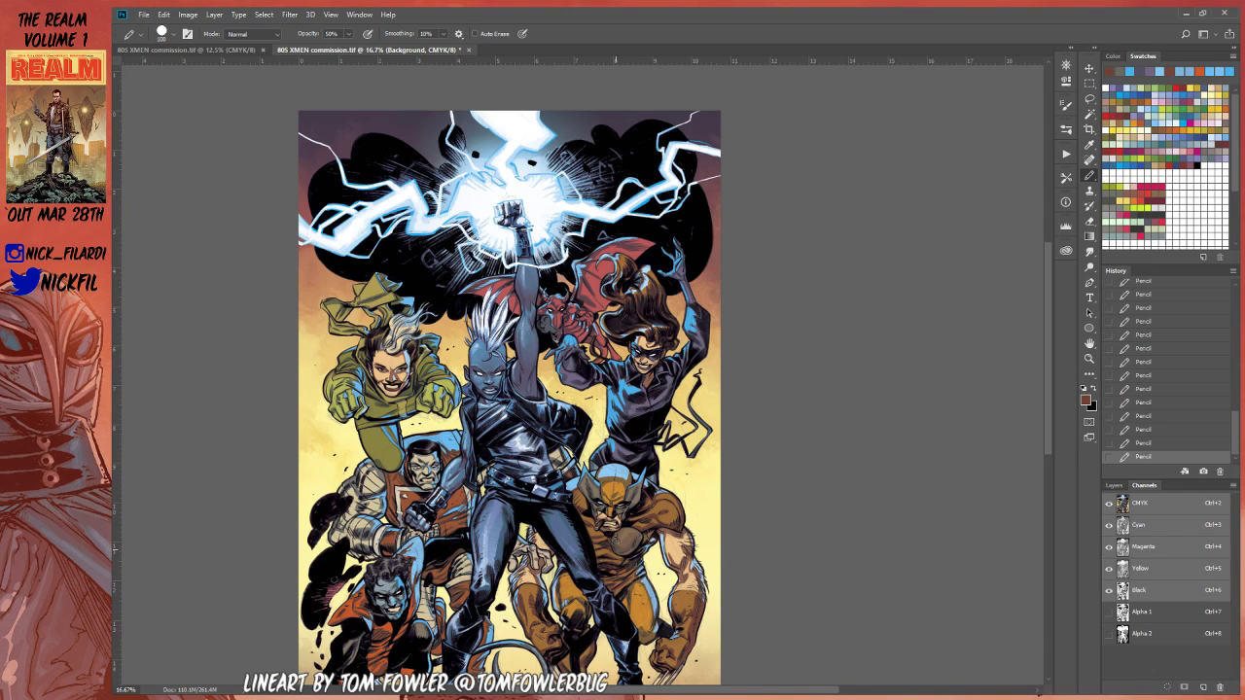
pyautogui.keyDown('alt'); pyautogui.click(635, 526); pyautogui.keyUp('alt')
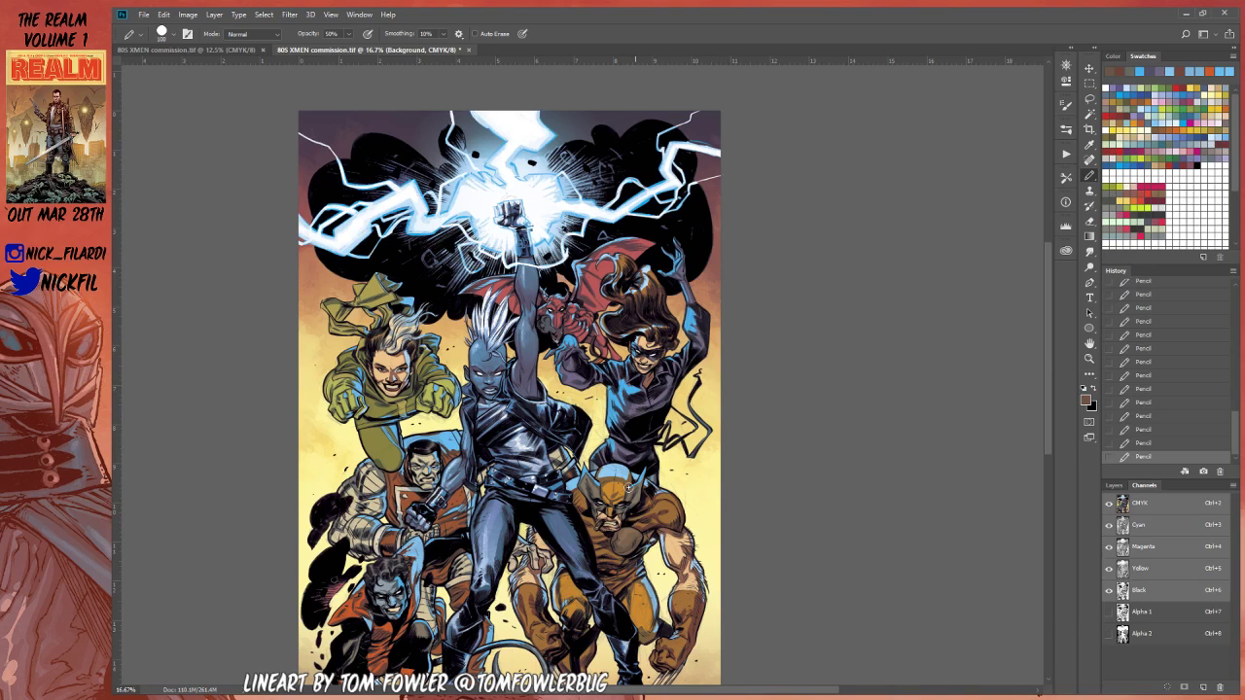
pyautogui.press('0')
pyautogui.keyDown('alt'); pyautogui.click(638, 501); pyautogui.keyUp('alt')
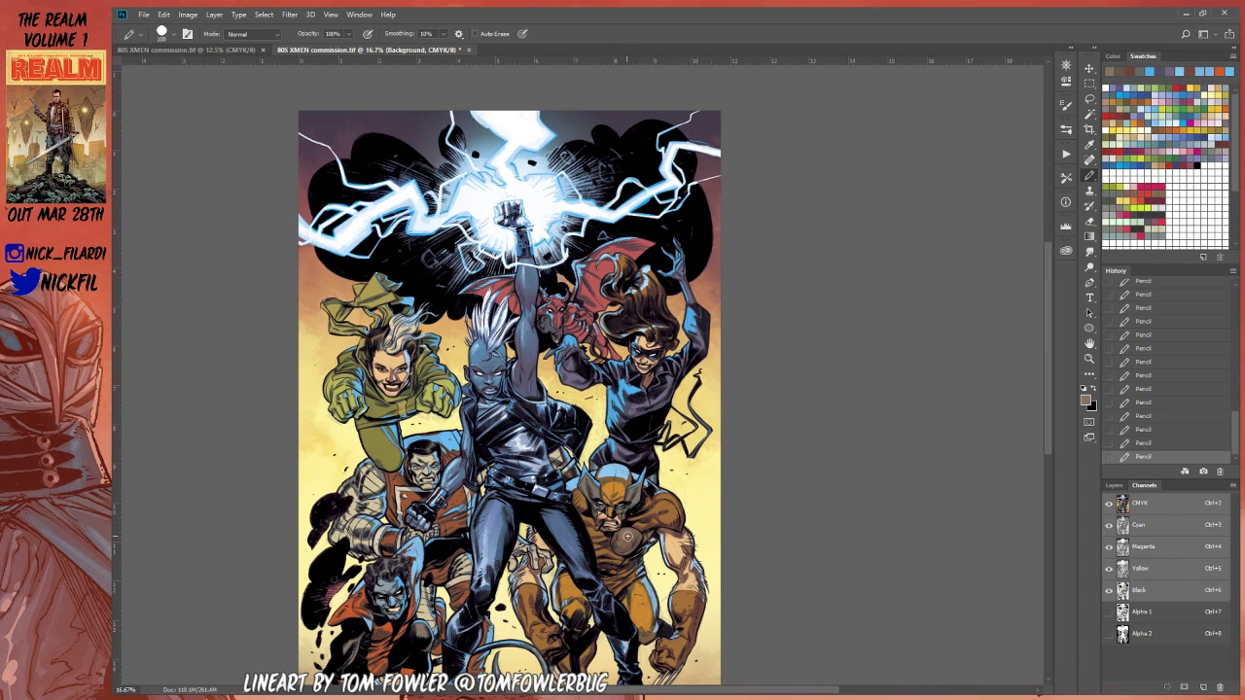
pyautogui.moveTo(628, 537); pyautogui.dragTo(632, 538)
# Step: Add light-blue rim light to the red dragon's large wing and refine its edge with sampled dark reds
pyautogui.click(1089, 342)
pyautogui.moveTo(700, 408); pyautogui.dragTo(750, 433)
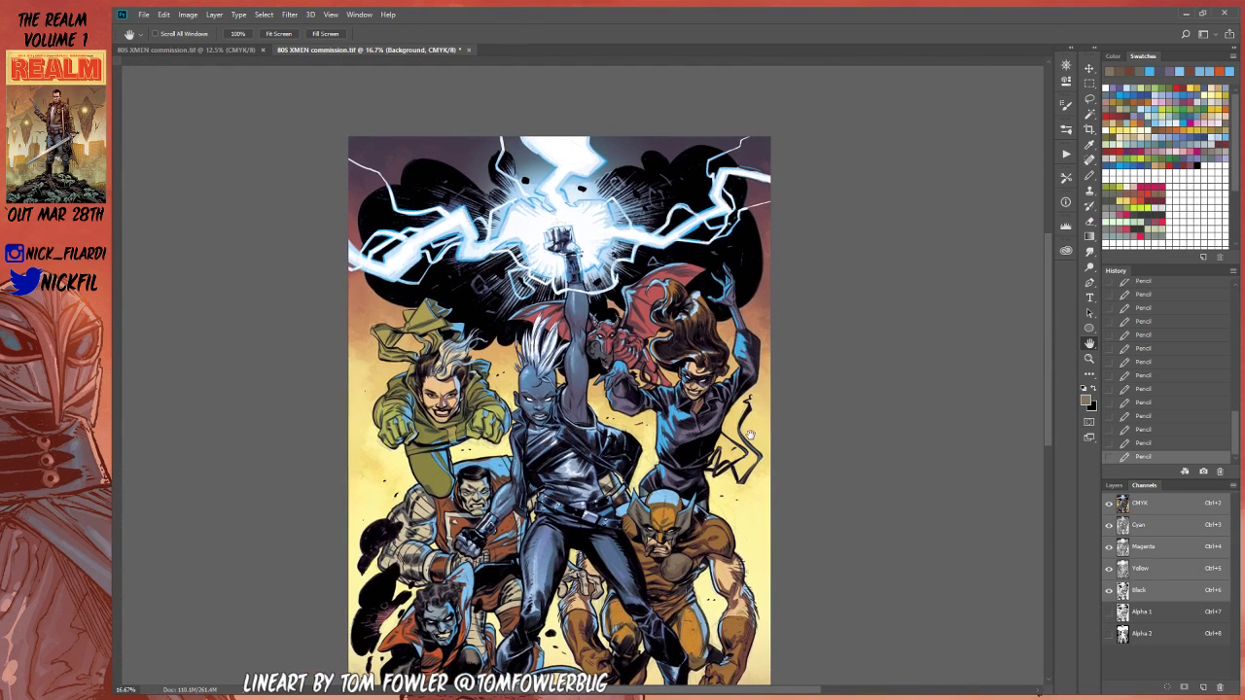
pyautogui.hotkey('ctrl', 'r')
pyautogui.moveTo(775, 364); pyautogui.dragTo(775, 419)
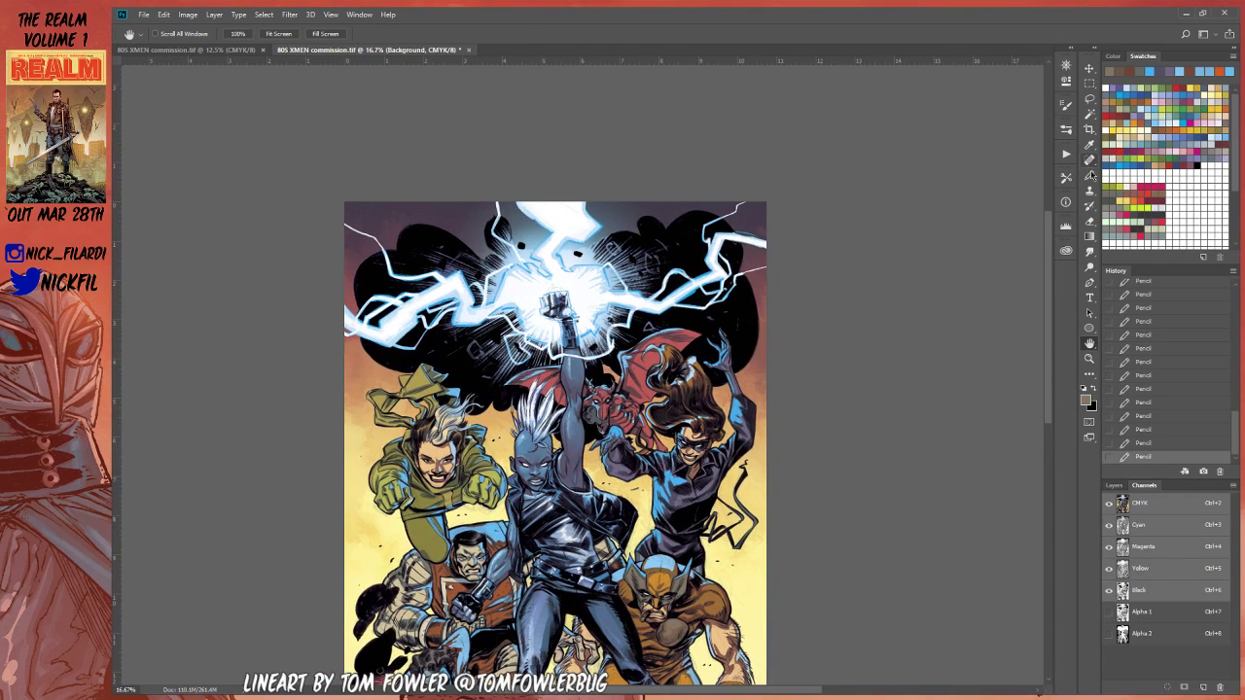
pyautogui.click(1090, 175)
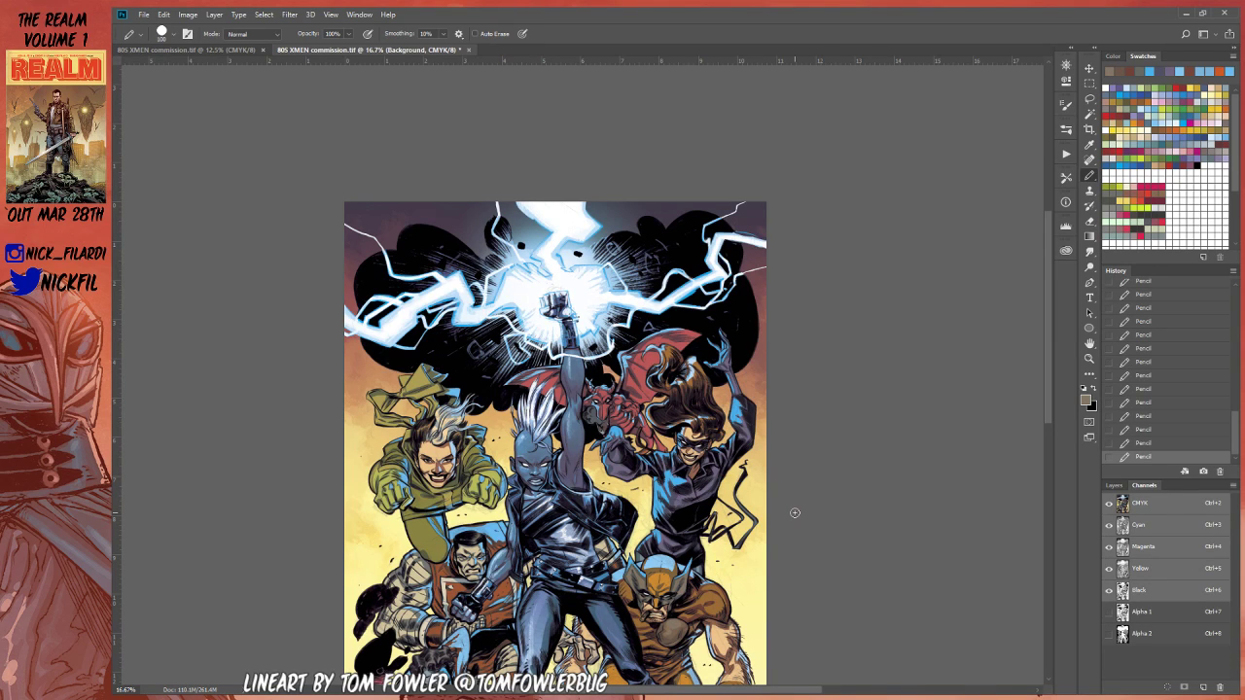
pyautogui.keyDown('alt'); pyautogui.click(631, 353); pyautogui.keyUp('alt')
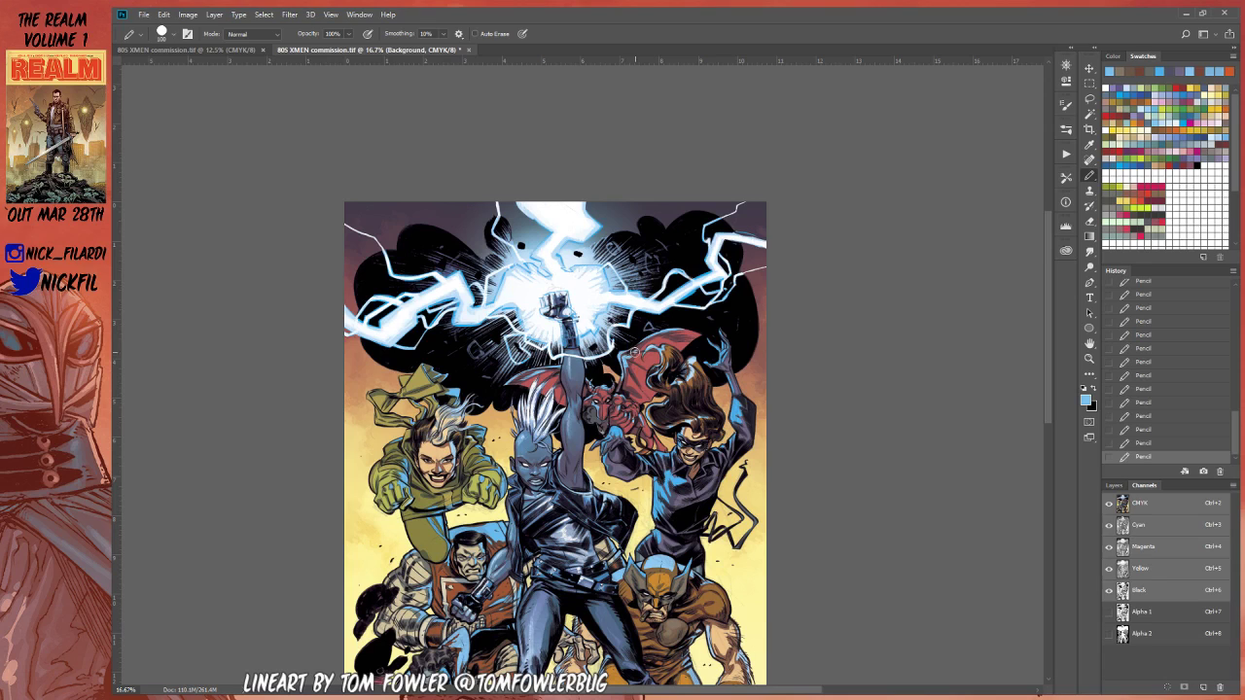
pyautogui.keyDown('alt'); pyautogui.click(644, 341); pyautogui.keyUp('alt')
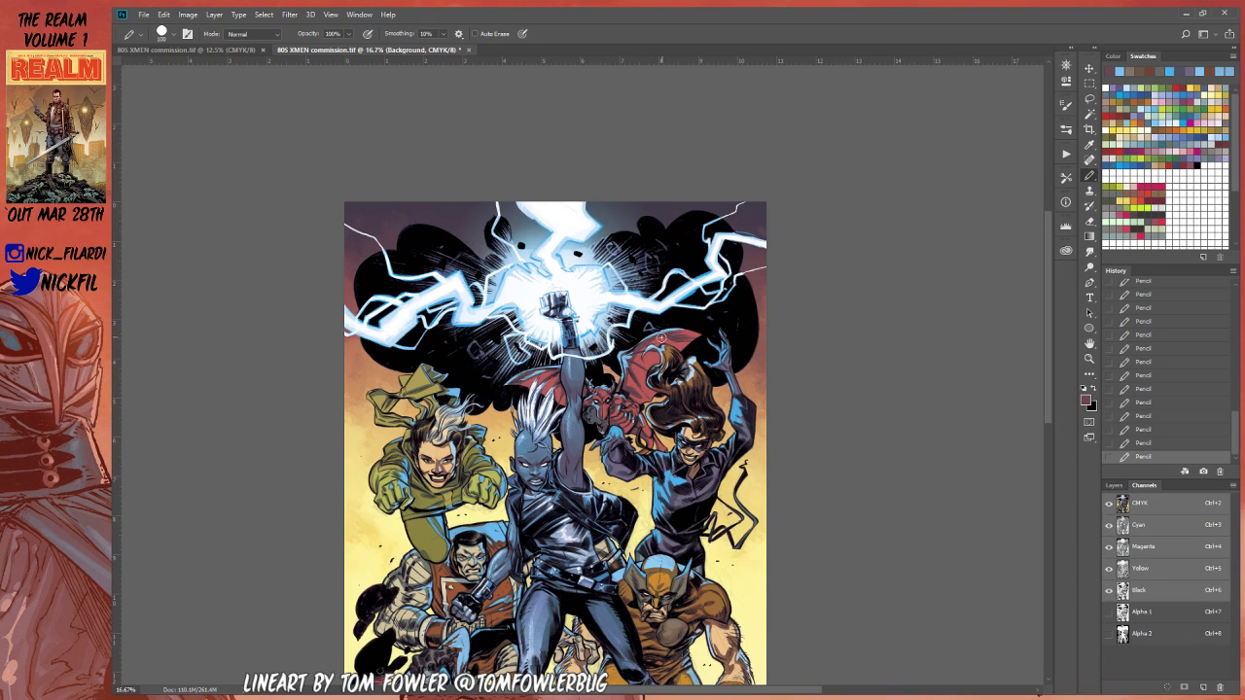
pyautogui.keyDown('alt'); pyautogui.click(642, 343); pyautogui.keyUp('alt')
pyautogui.keyDown('alt'); pyautogui.click(669, 330); pyautogui.keyUp('alt')
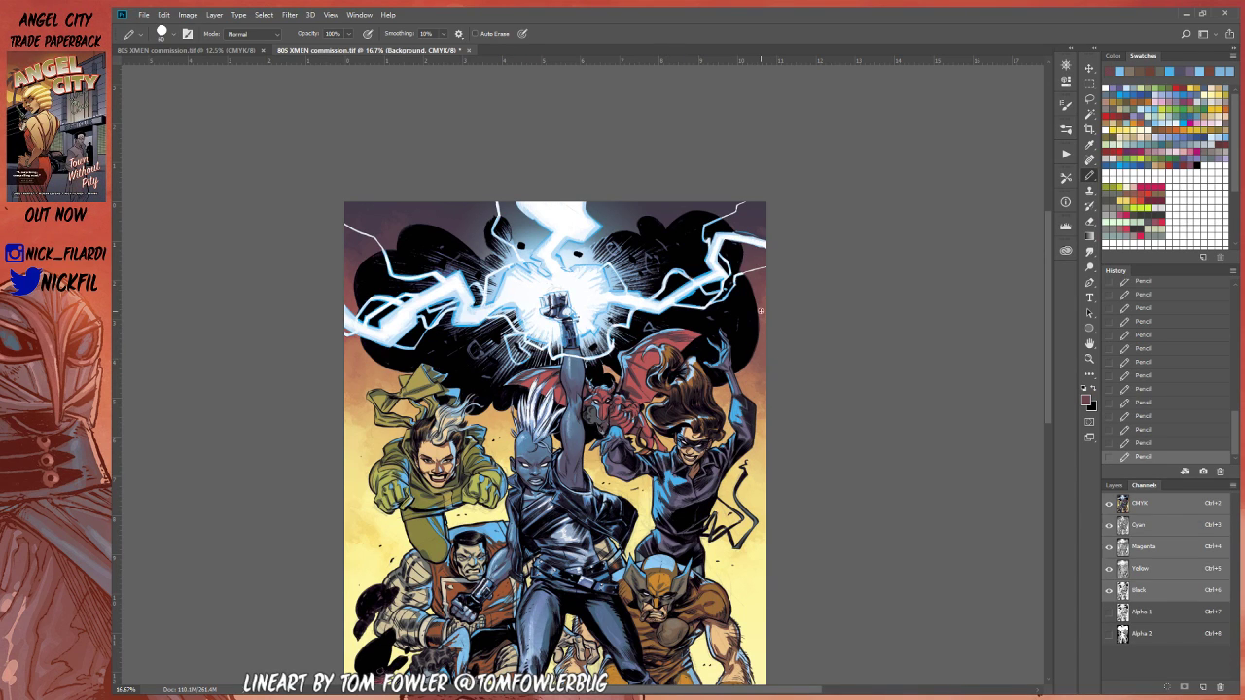
# Step: Rework the highlights in the masked woman's long hair with sampled browns and light blue
pyautogui.keyDown('alt'); pyautogui.click(700, 358); pyautogui.keyUp('alt')
pyautogui.keyDown('alt'); pyautogui.click(702, 370); pyautogui.keyUp('alt')
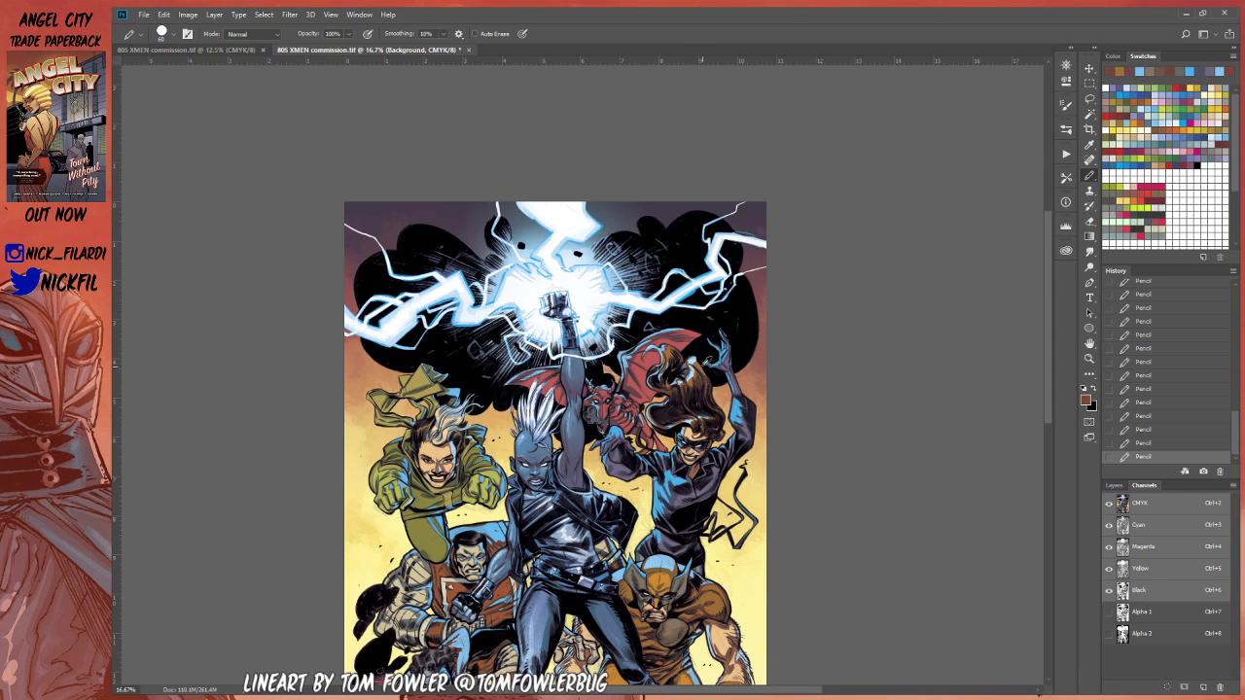
pyautogui.press('5')
pyautogui.press('0')
pyautogui.keyDown('alt'); pyautogui.click(673, 334); pyautogui.keyUp('alt')
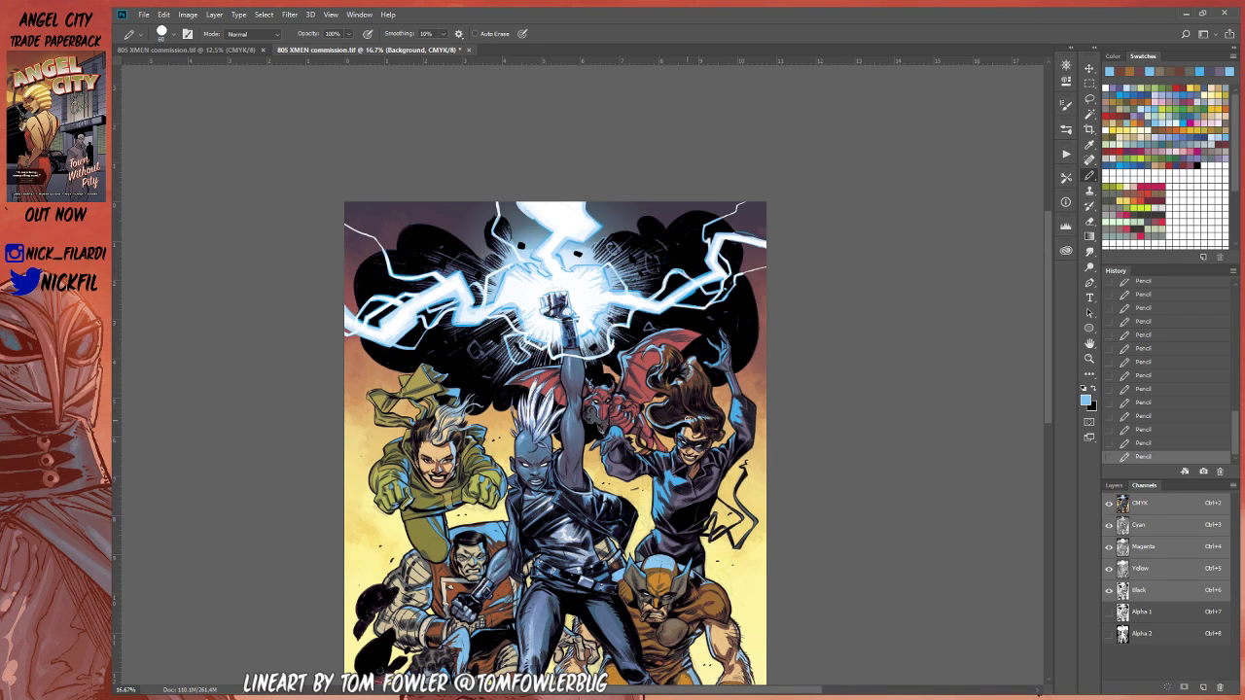
pyautogui.keyDown('alt'); pyautogui.click(702, 375); pyautogui.keyUp('alt')
# Step: Paint blue rim light along the masked woman's raised arm with a sampled blue, using the Pencil
pyautogui.click(1090, 237)
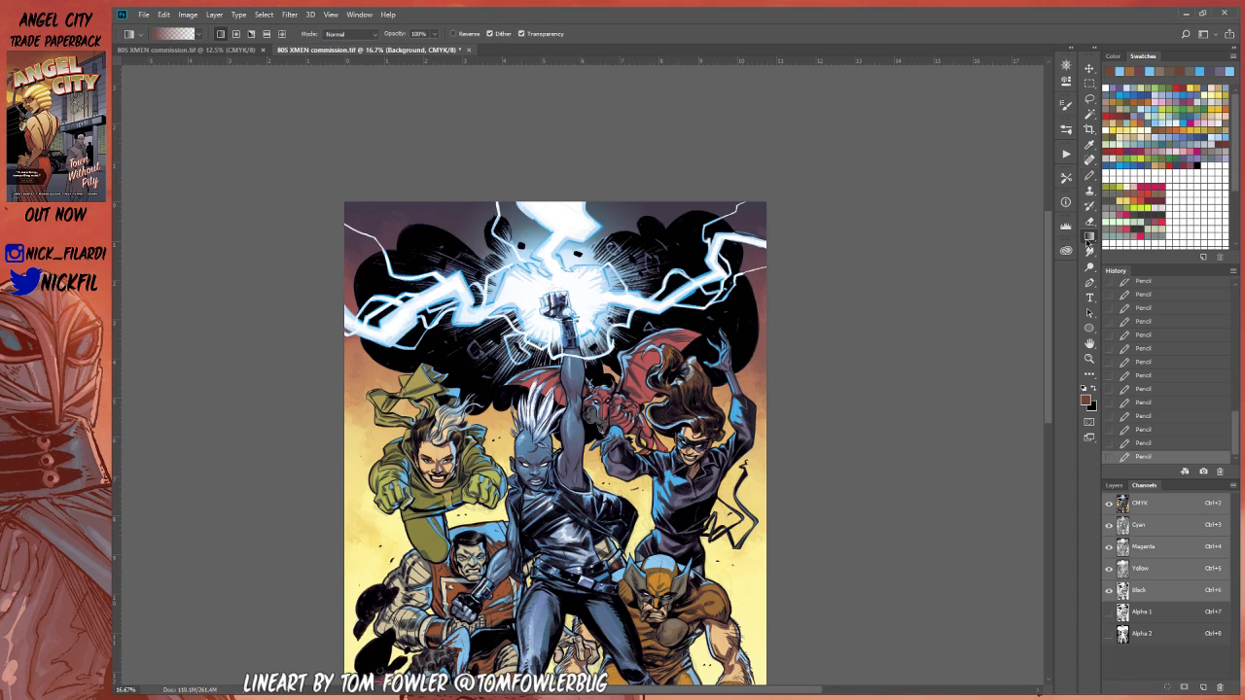
pyautogui.click(1089, 176)
pyautogui.keyDown('alt'); pyautogui.click(747, 414); pyautogui.keyUp('alt')
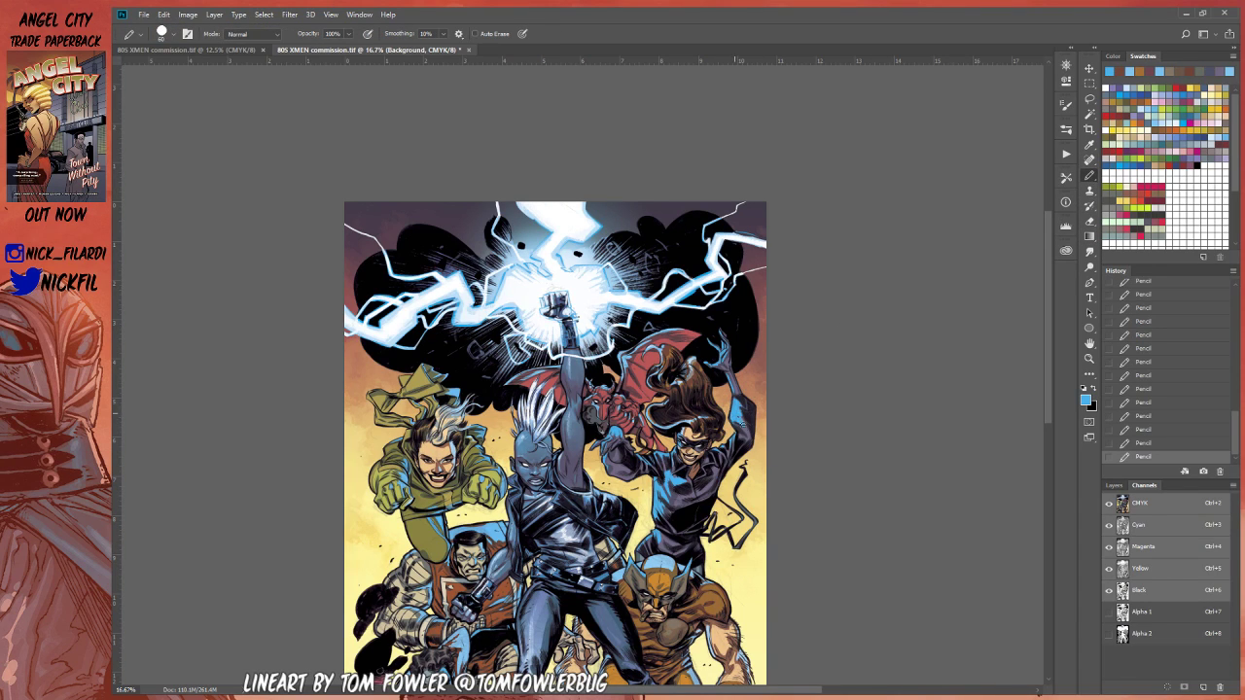
pyautogui.moveTo(742, 418); pyautogui.dragTo(748, 438)
# Step: Paint blue rim light on the green-clad woman's shoulder and sample her costume's dark green for refining it
pyautogui.click(1089, 343)
pyautogui.moveTo(558, 454); pyautogui.dragTo(657, 451)
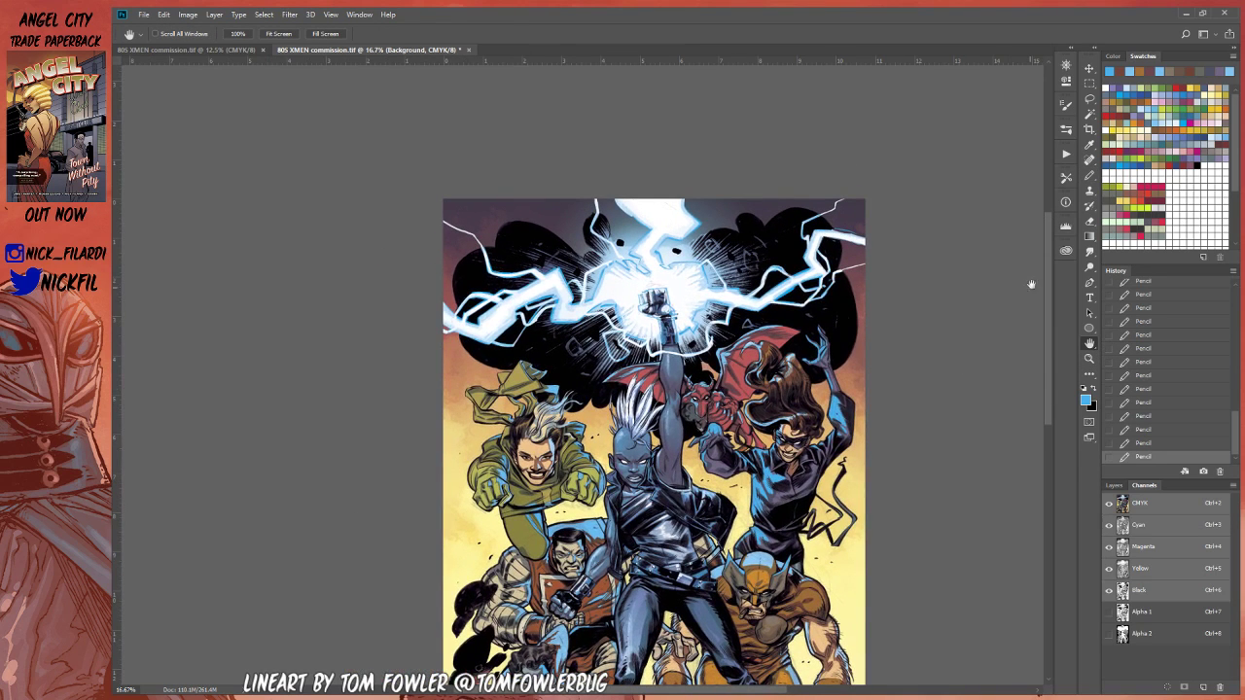
pyautogui.click(1089, 176)
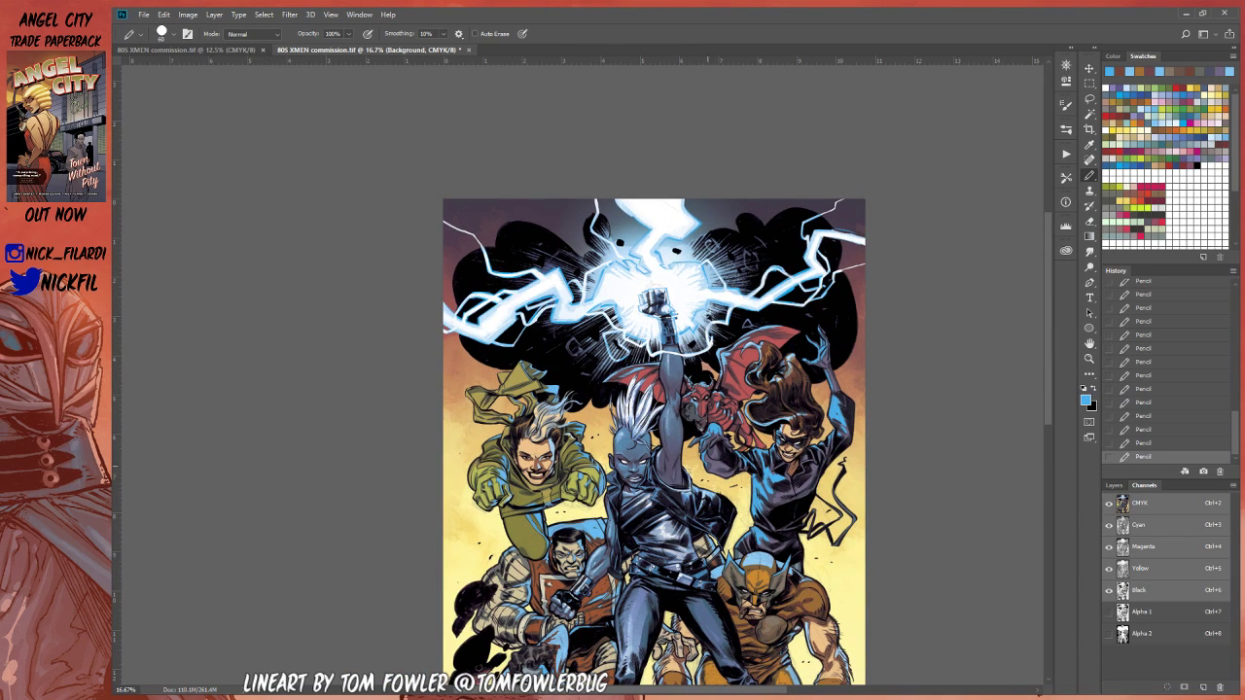
pyautogui.moveTo(578, 443); pyautogui.dragTo(570, 449)
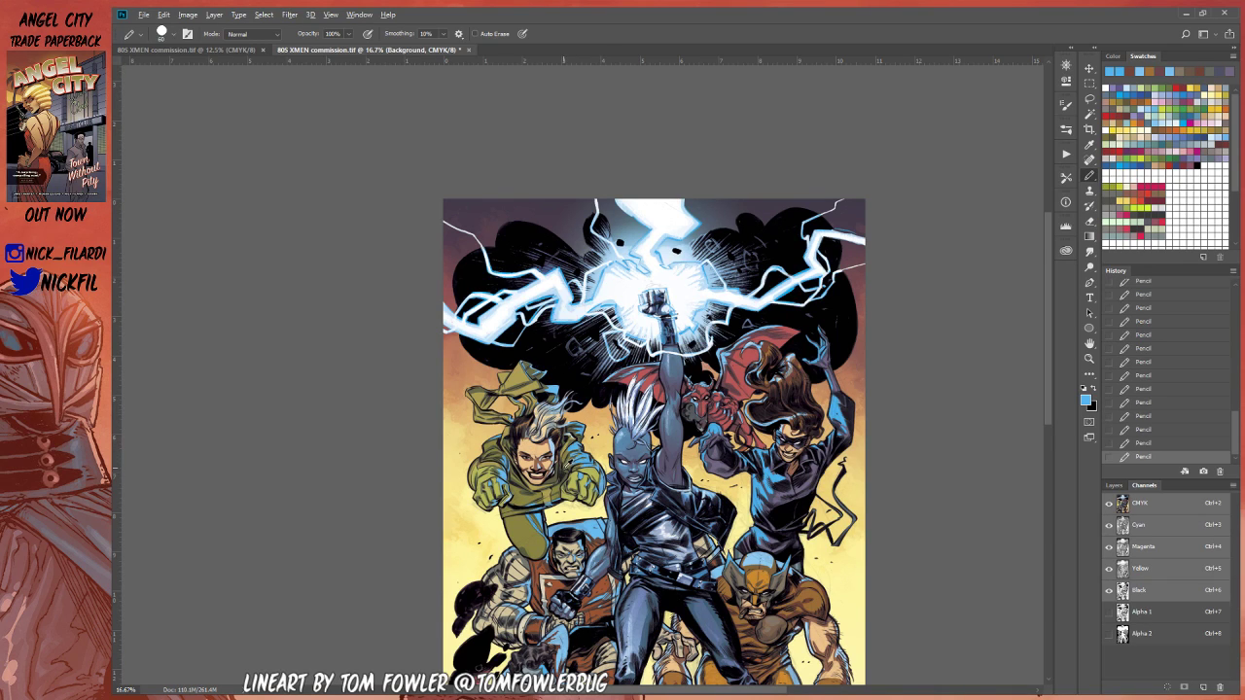
pyautogui.keyDown('alt'); pyautogui.click(569, 458); pyautogui.keyUp('alt')
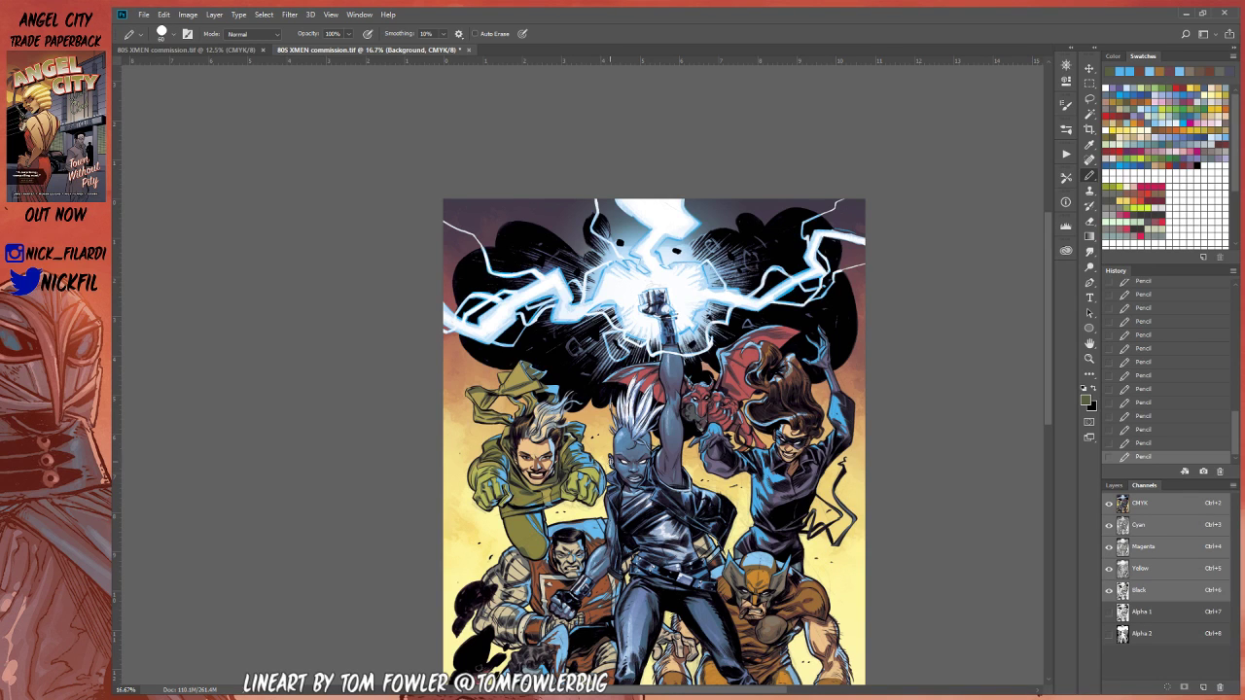
# Step: Touch up the rim light on the green-clad woman's flowing scarf at 33.3% zoom with sampled light blue and green
pyautogui.click(1090, 343)
pyautogui.moveTo(837, 498); pyautogui.dragTo(749, 378)
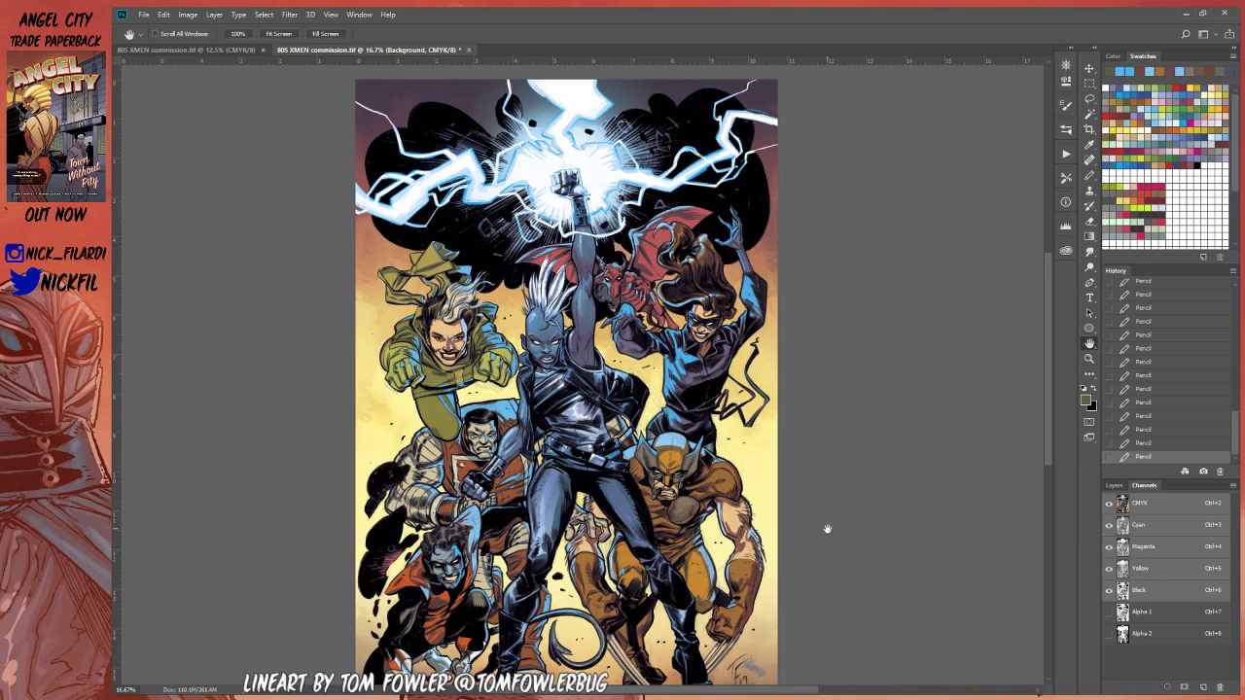
pyautogui.click(1089, 358)
pyautogui.click(404, 328)
pyautogui.click(425, 283)
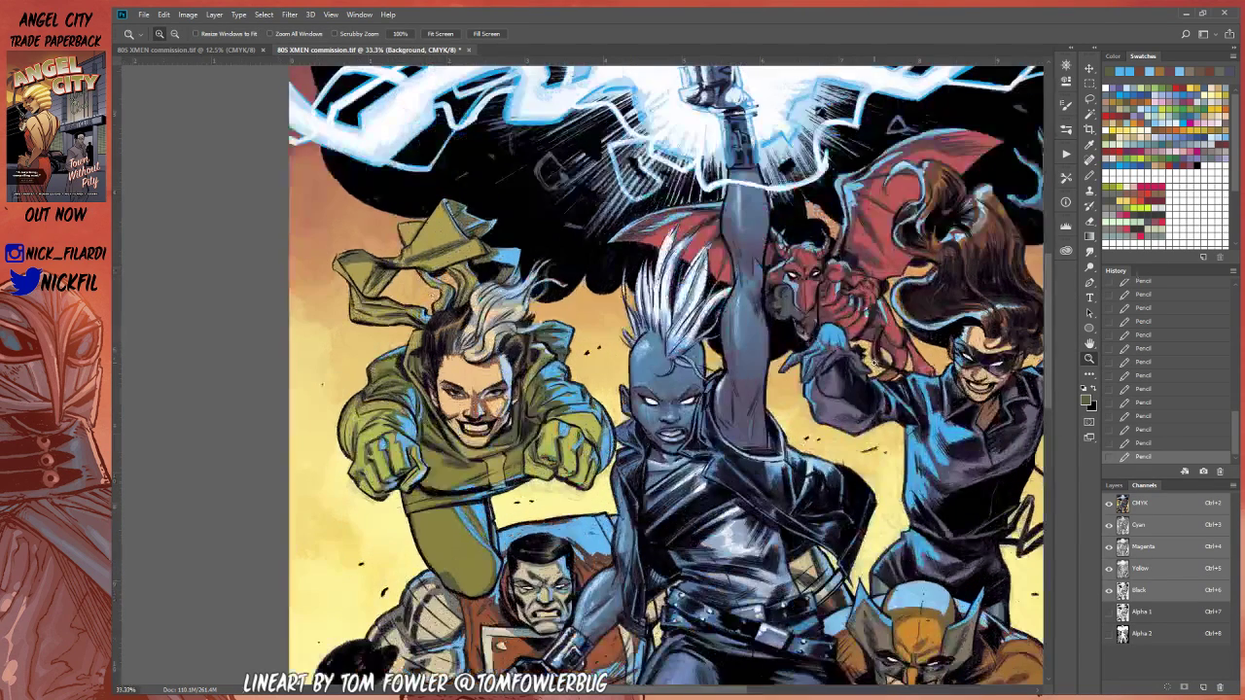
pyautogui.click(1089, 176)
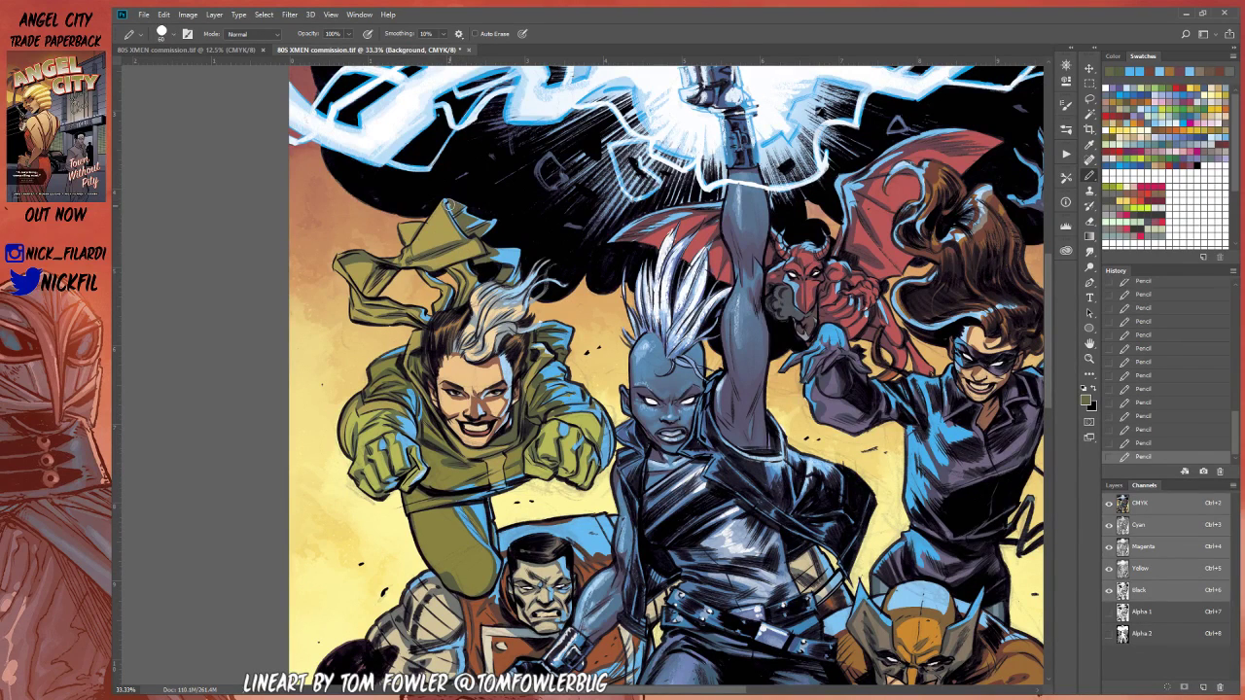
pyautogui.keyDown('alt'); pyautogui.click(449, 198); pyautogui.keyUp('alt')
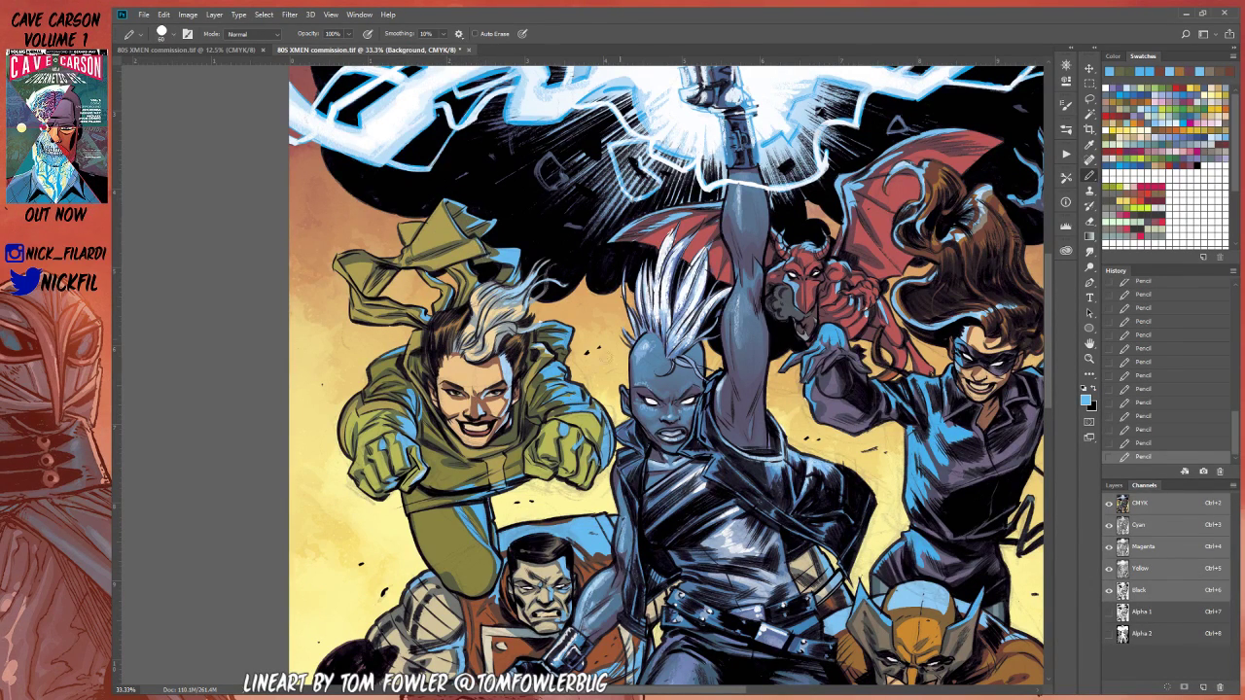
pyautogui.keyDown('alt'); pyautogui.click(491, 250); pyautogui.keyUp('alt')
# Step: Refine the rim light and shading along both of the red dragon's wings with sampled blues and reds
pyautogui.click(1090, 342)
pyautogui.moveTo(919, 407); pyautogui.dragTo(720, 499)
pyautogui.click(1089, 176)
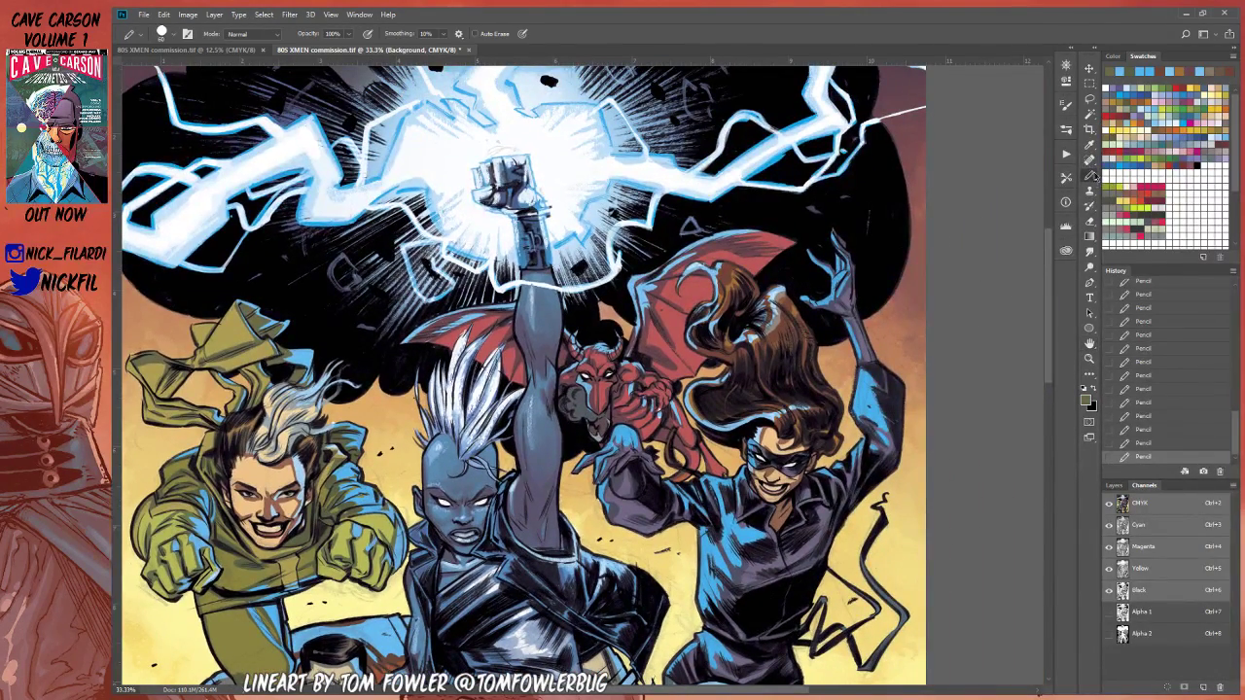
pyautogui.keyDown('alt'); pyautogui.click(657, 295); pyautogui.keyUp('alt')
pyautogui.moveTo(652, 319)
pyautogui.mouseDown()
pyautogui.moveTo(644, 300)
pyautogui.moveTo(643, 338)
pyautogui.moveTo(639, 291)
pyautogui.moveTo(640, 342)
pyautogui.mouseUp()
pyautogui.keyDown('alt'); pyautogui.click(645, 298); pyautogui.keyUp('alt')
pyautogui.keyDown('alt'); pyautogui.click(651, 311); pyautogui.keyUp('alt')
pyautogui.moveTo(650, 293); pyautogui.dragTo(643, 305)
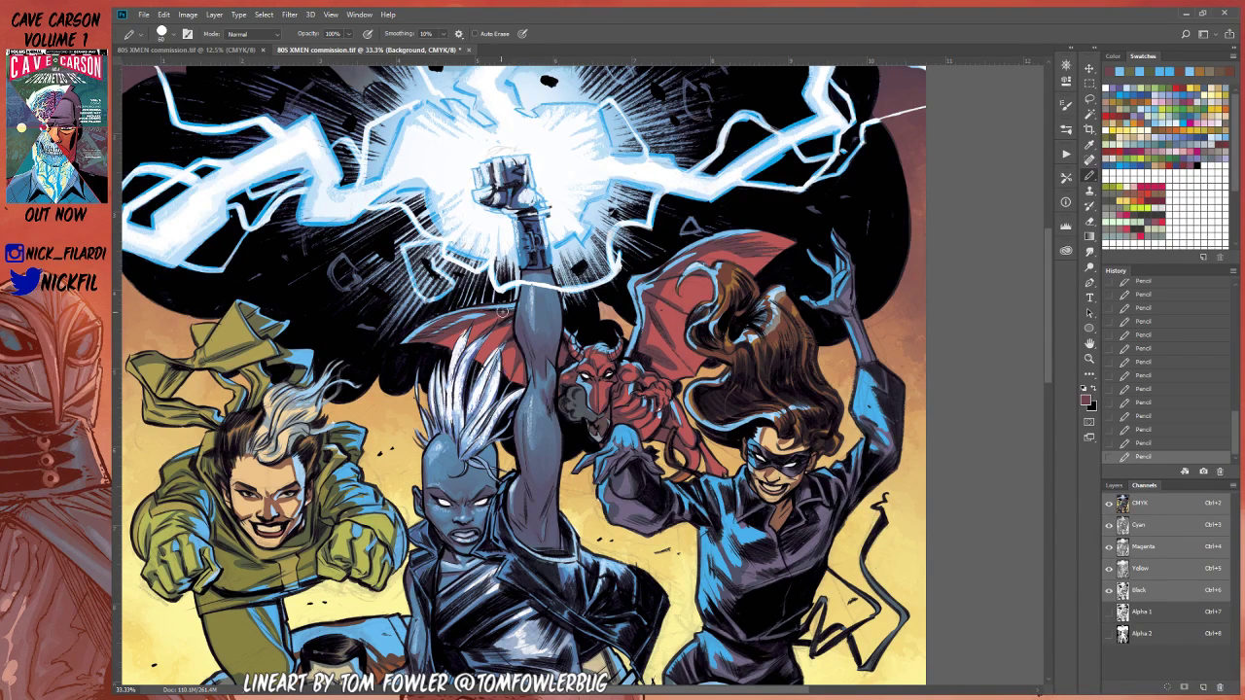
pyautogui.keyDown('alt'); pyautogui.click(482, 321); pyautogui.keyUp('alt')
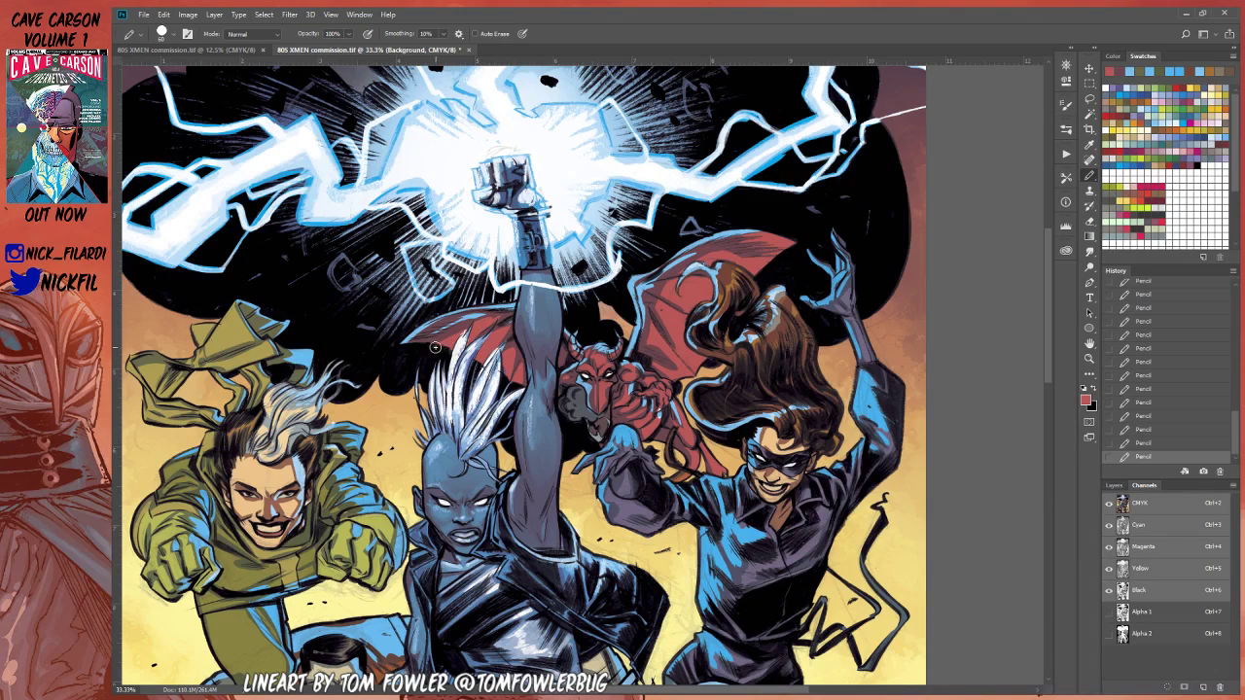
pyautogui.click(1089, 358)
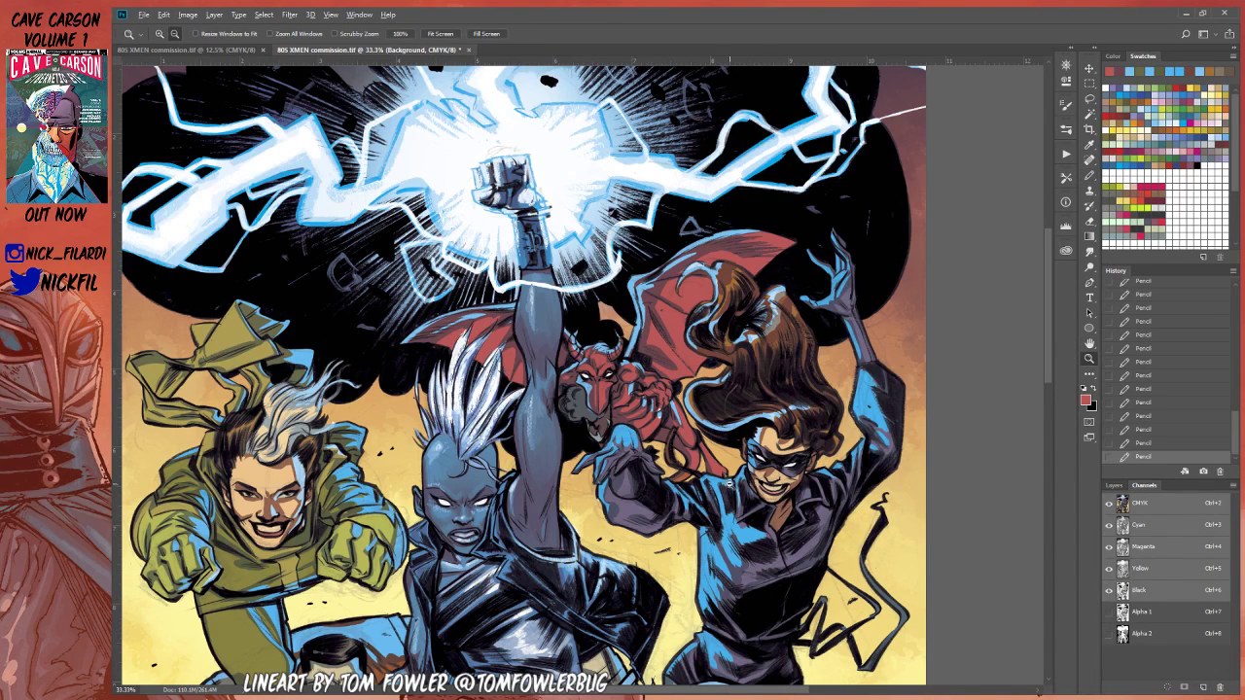
pyautogui.keyDown('alt'); pyautogui.click(733, 486); pyautogui.keyUp('alt')
pyautogui.click(1089, 114)
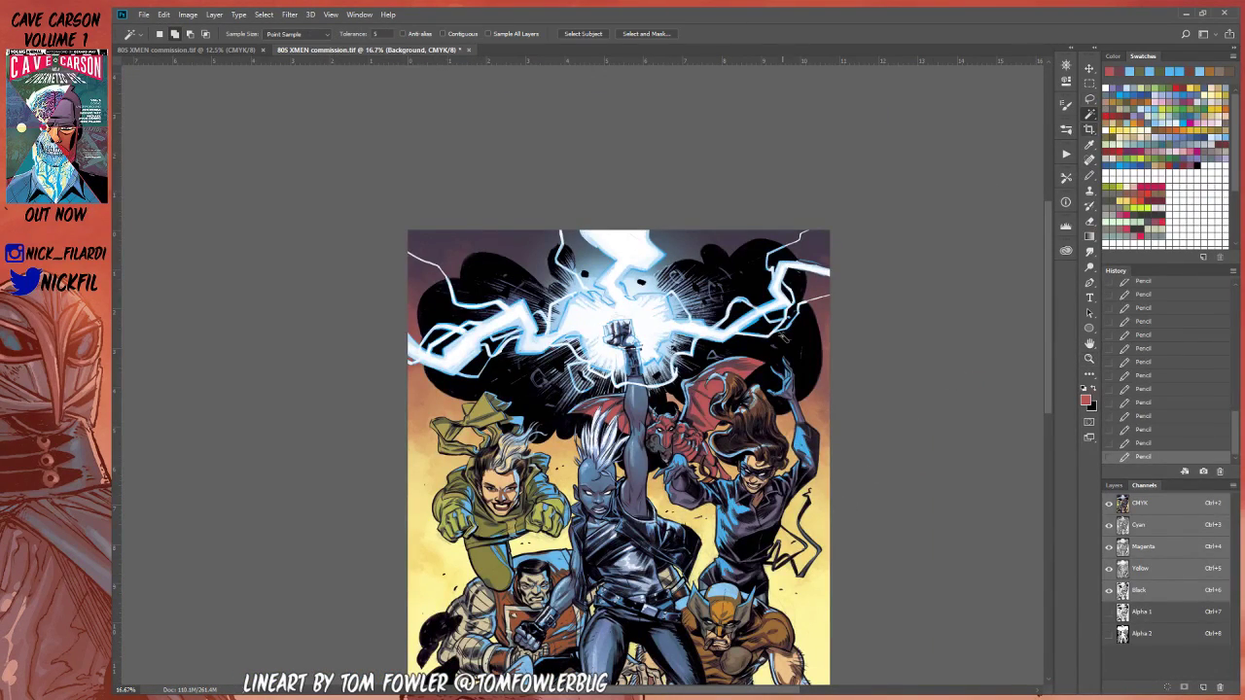
pyautogui.click(509, 504)
pyautogui.click(757, 484)
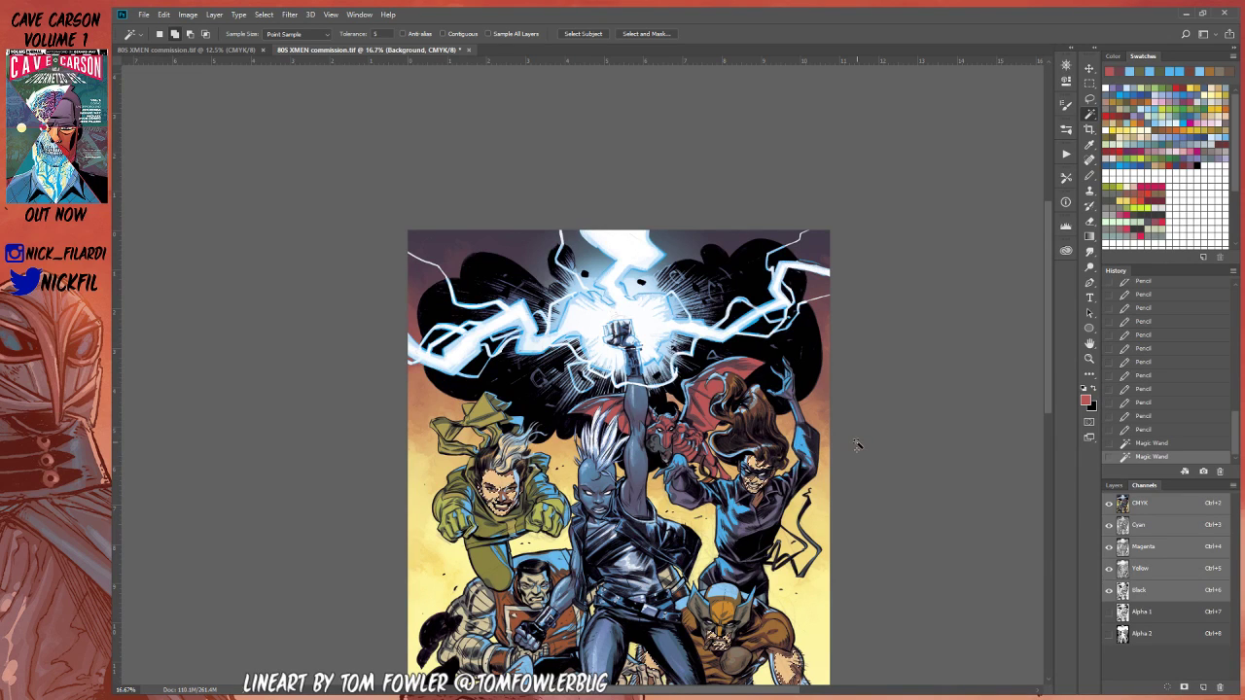
pyautogui.hotkey('ctrl', 'd')
pyautogui.click(504, 496)
pyautogui.click(1090, 358)
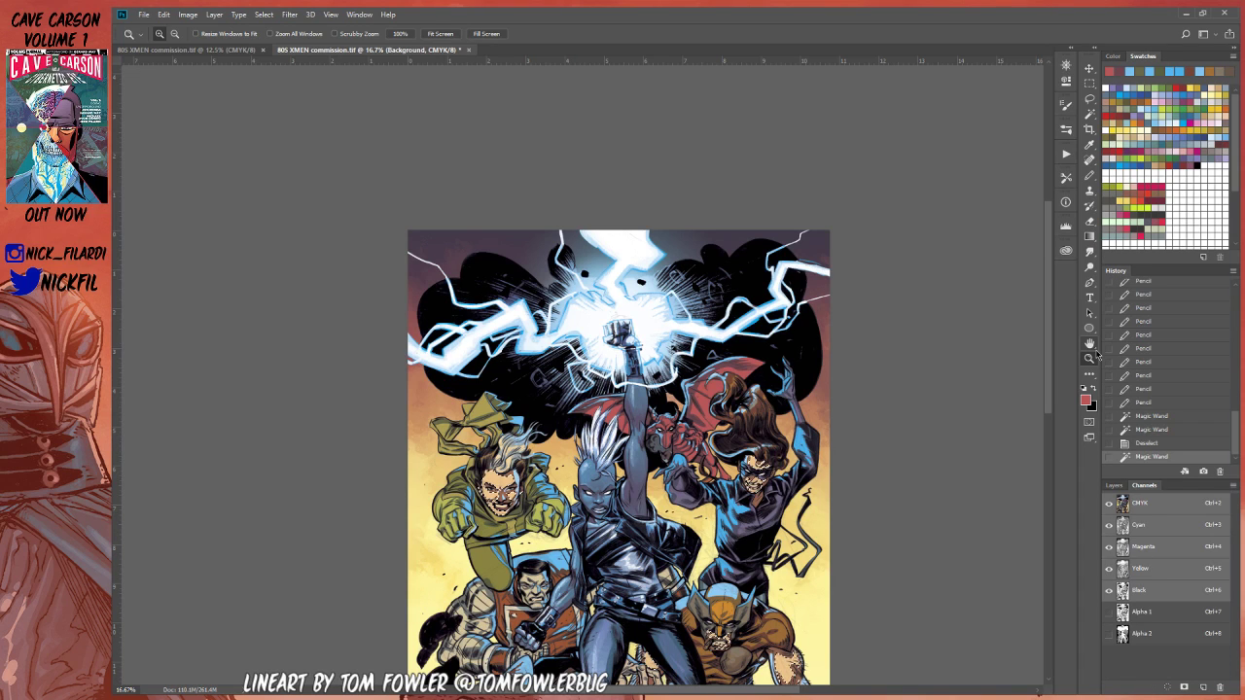
pyautogui.click(1089, 342)
pyautogui.moveTo(889, 635); pyautogui.dragTo(782, 527)
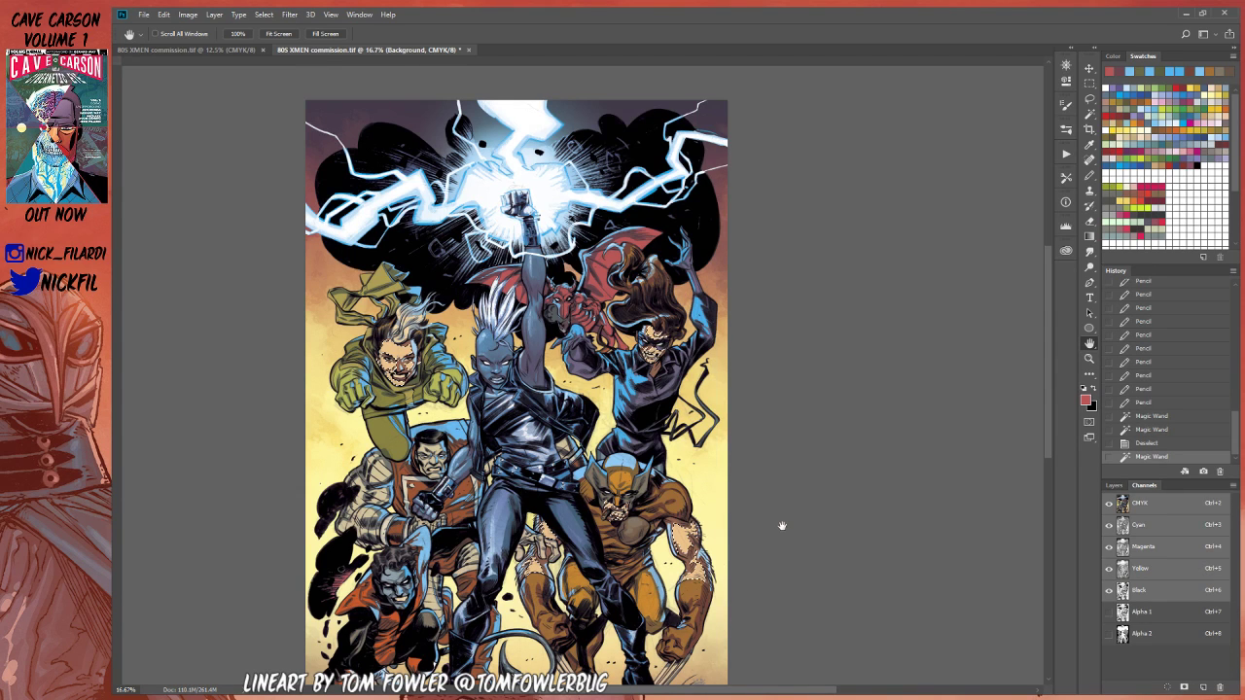
pyautogui.hotkey('ctrl', 'r')
pyautogui.press('z')
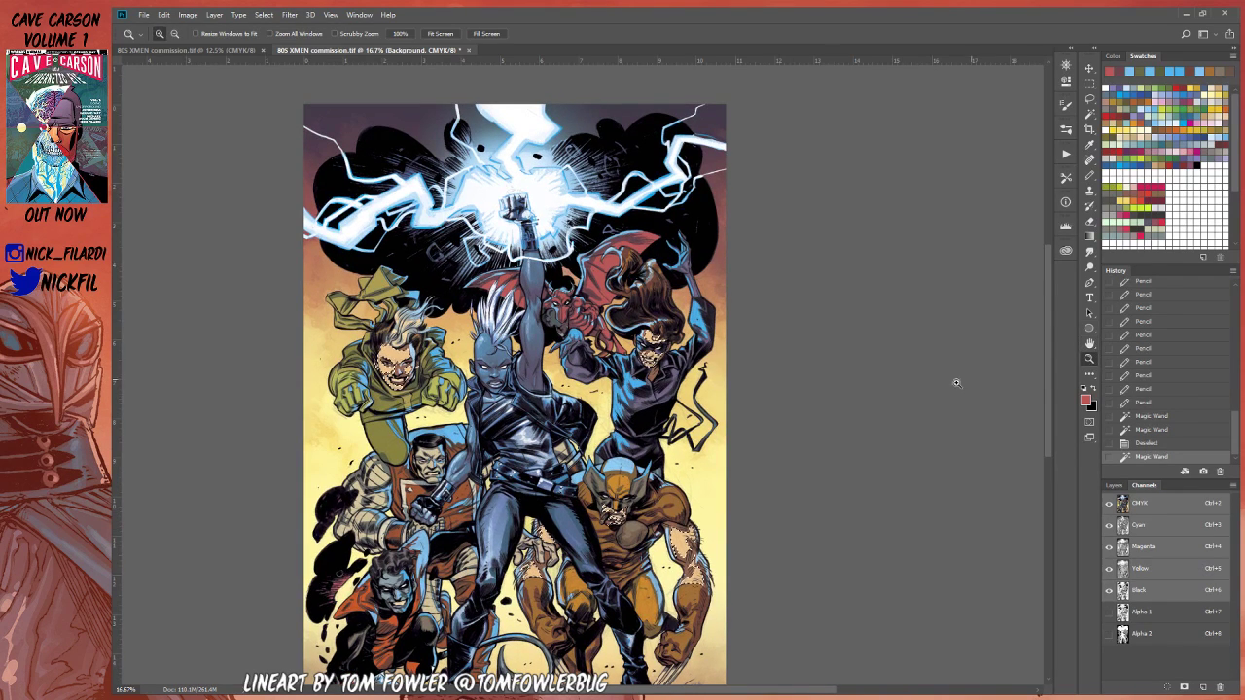
pyautogui.keyDown('alt'); pyautogui.click(676, 466); pyautogui.keyUp('alt')
pyautogui.hotkey('ctrl', 'd')
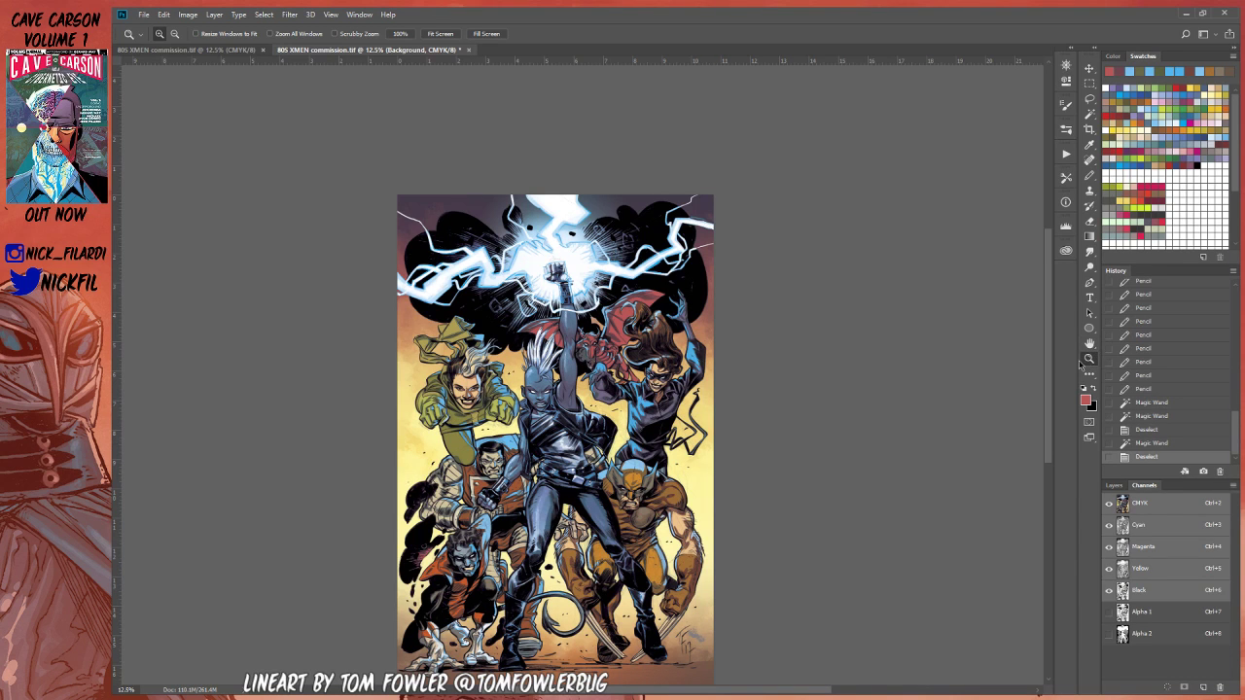
# Step: Touch up the blue rim light above the armoured man's shoulder with a sampled light blue, using the Pencil at 25% zoom
pyautogui.click(530, 439)
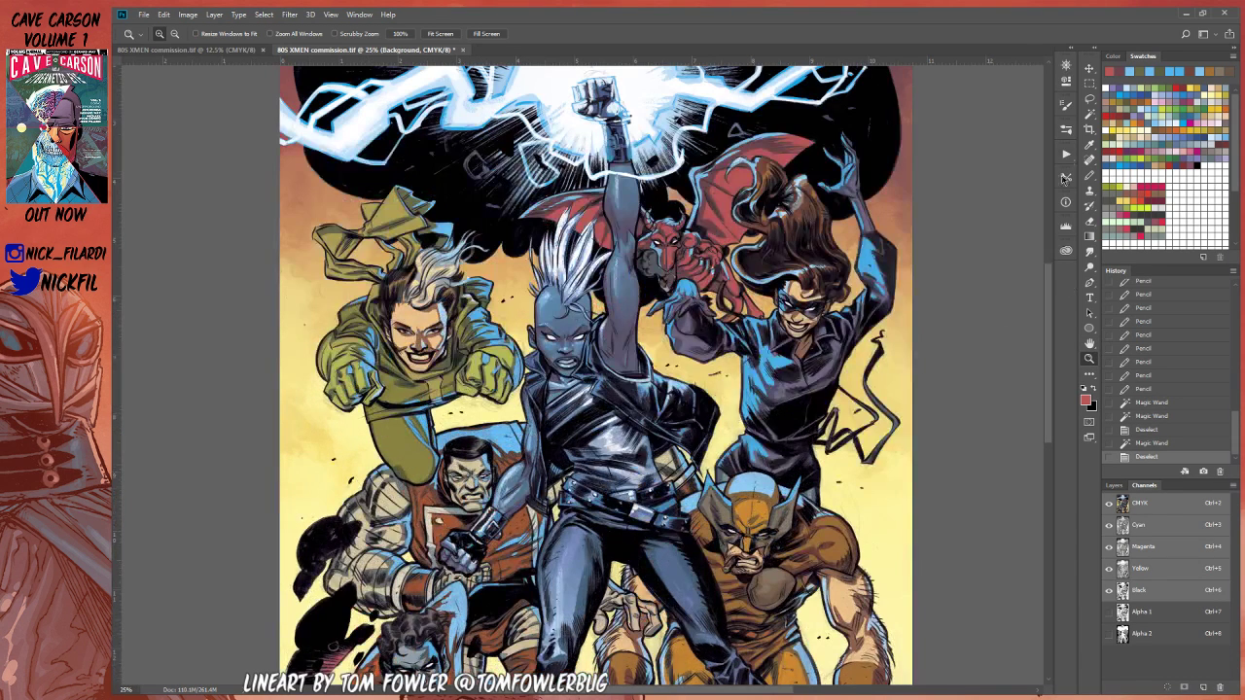
pyautogui.press('b')
pyautogui.keyDown('alt'); pyautogui.click(489, 429); pyautogui.keyUp('alt')
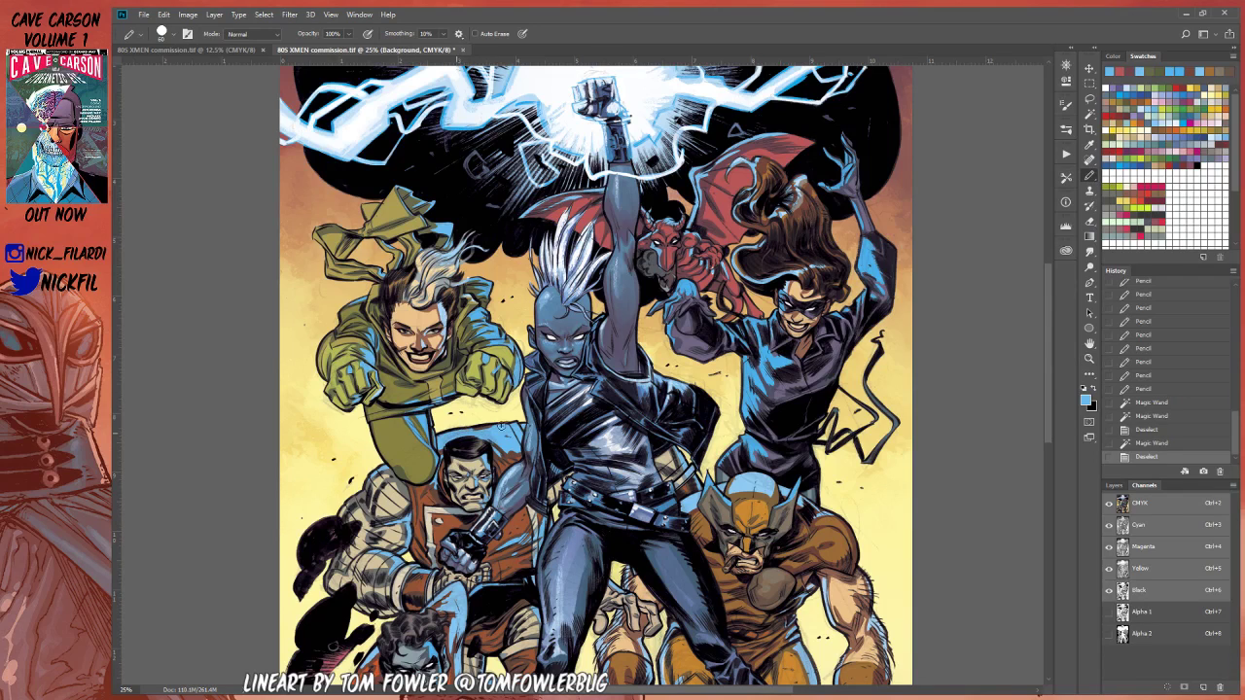
pyautogui.moveTo(500, 426); pyautogui.dragTo(478, 431)
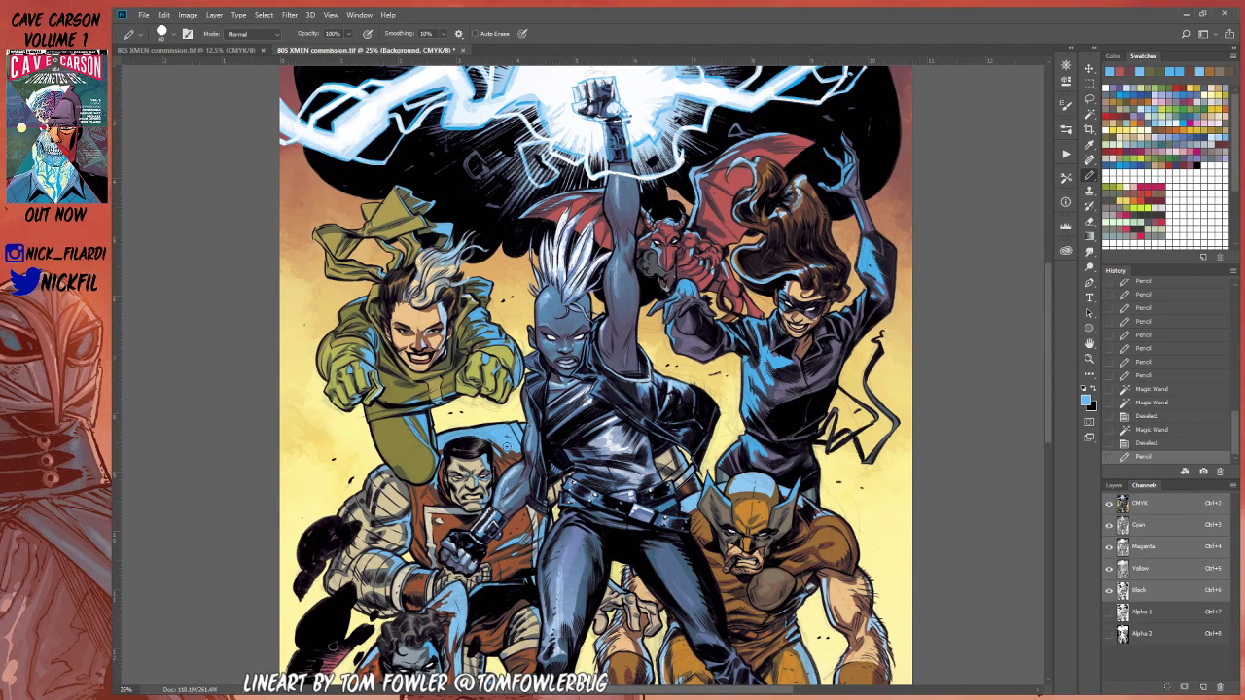
pyautogui.click(504, 453)
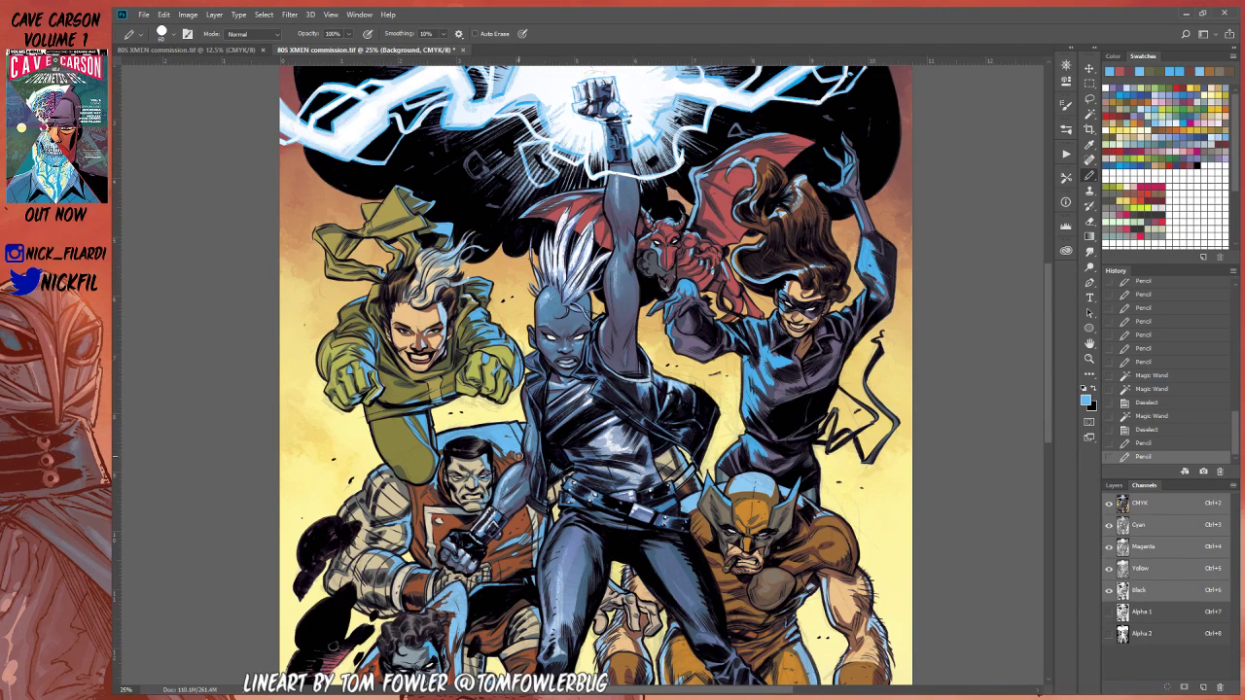
pyautogui.click(516, 456)
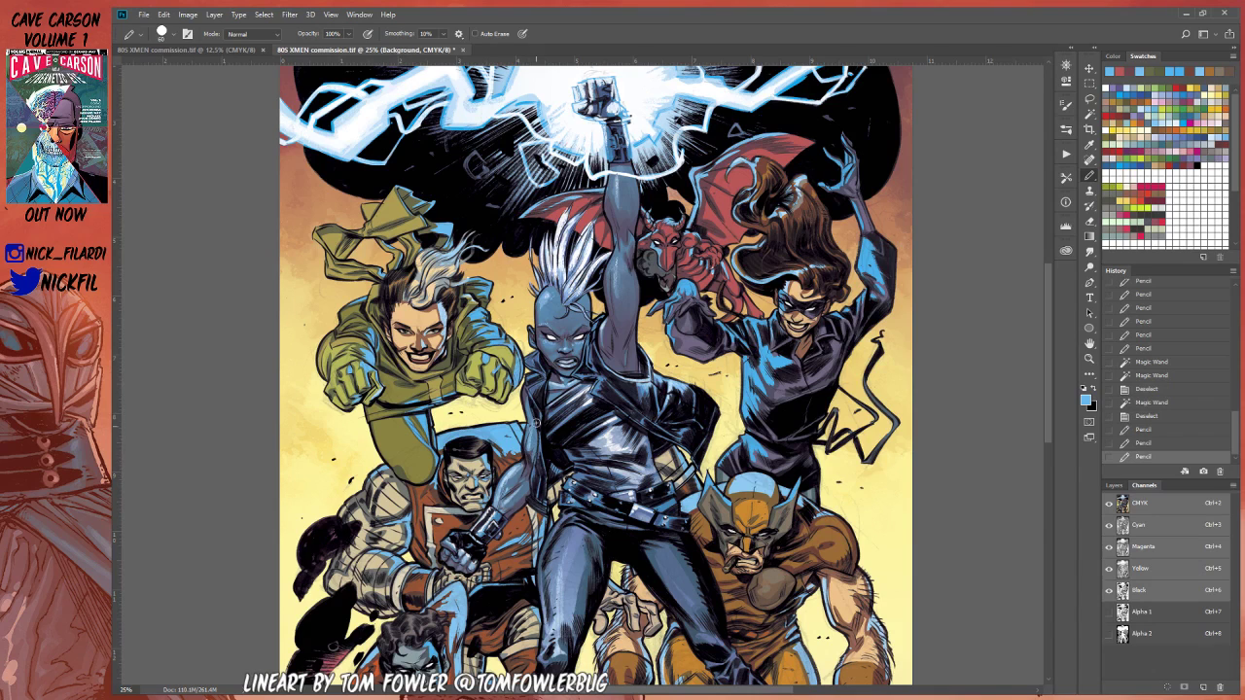
pyautogui.click(669, 560)
# Step: Save the commission file with the full page in view at 12.5% zoom
pyautogui.click(1089, 359)
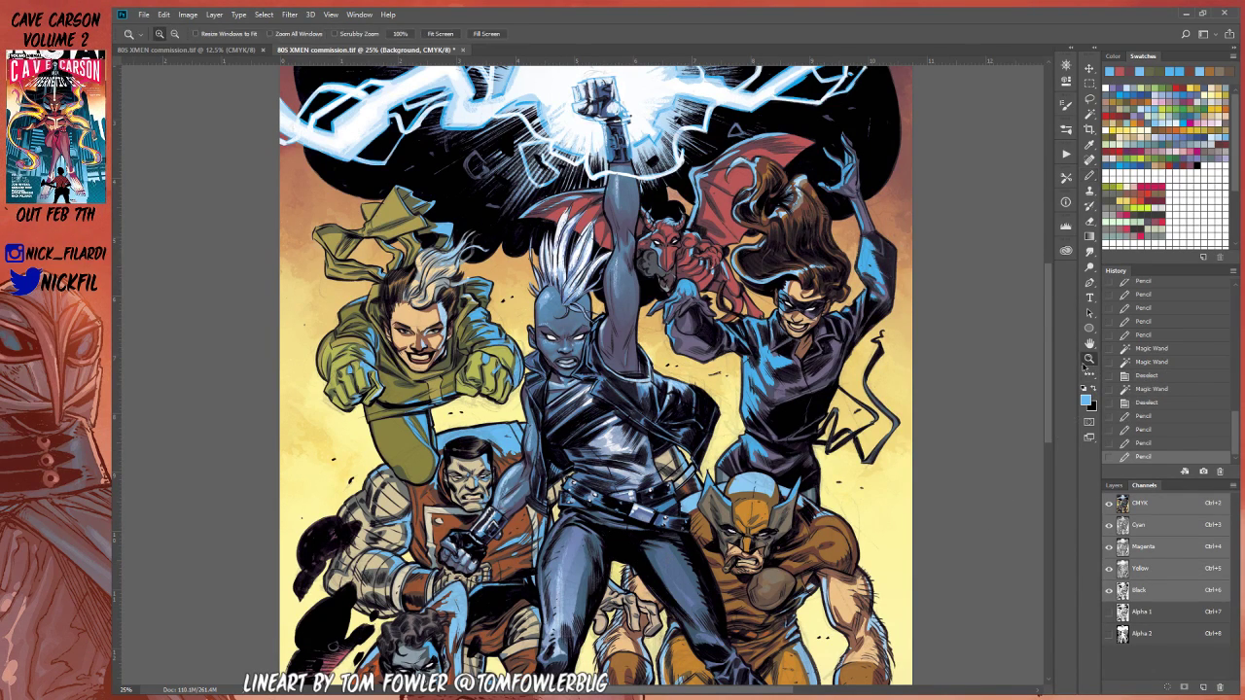
pyautogui.keyDown('alt'); pyautogui.click(878, 465); pyautogui.keyUp('alt')
pyautogui.press('h')
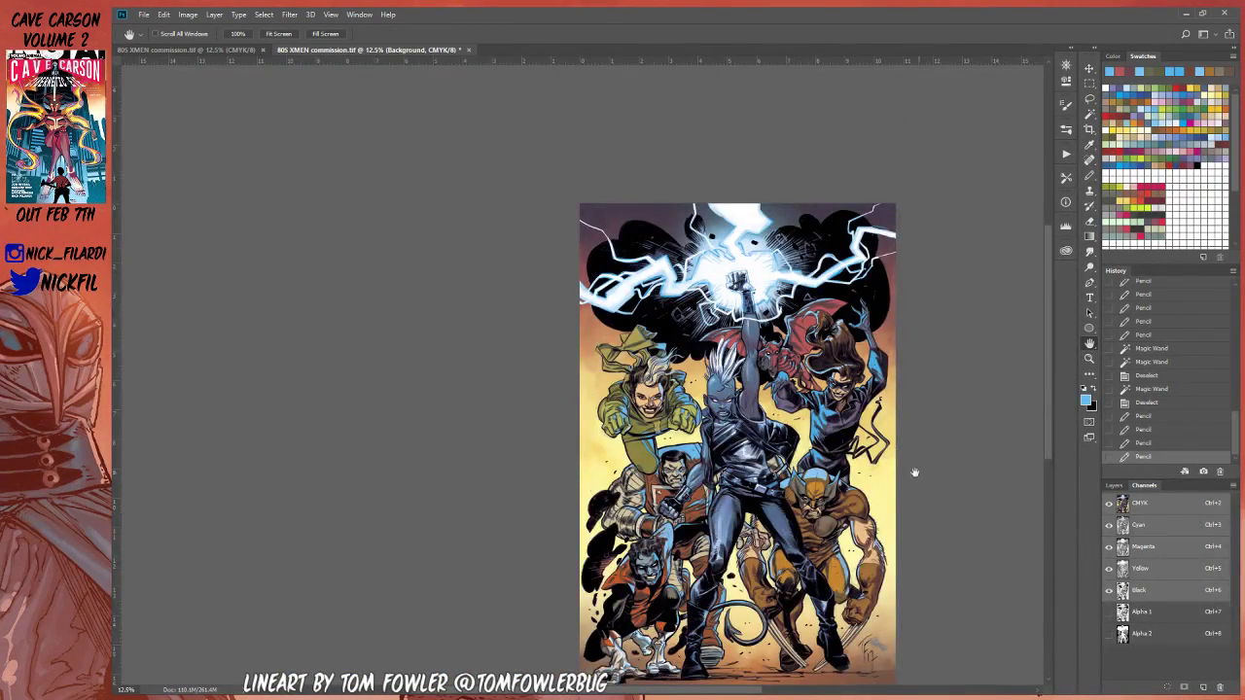
pyautogui.moveTo(914, 473); pyautogui.dragTo(717, 395)
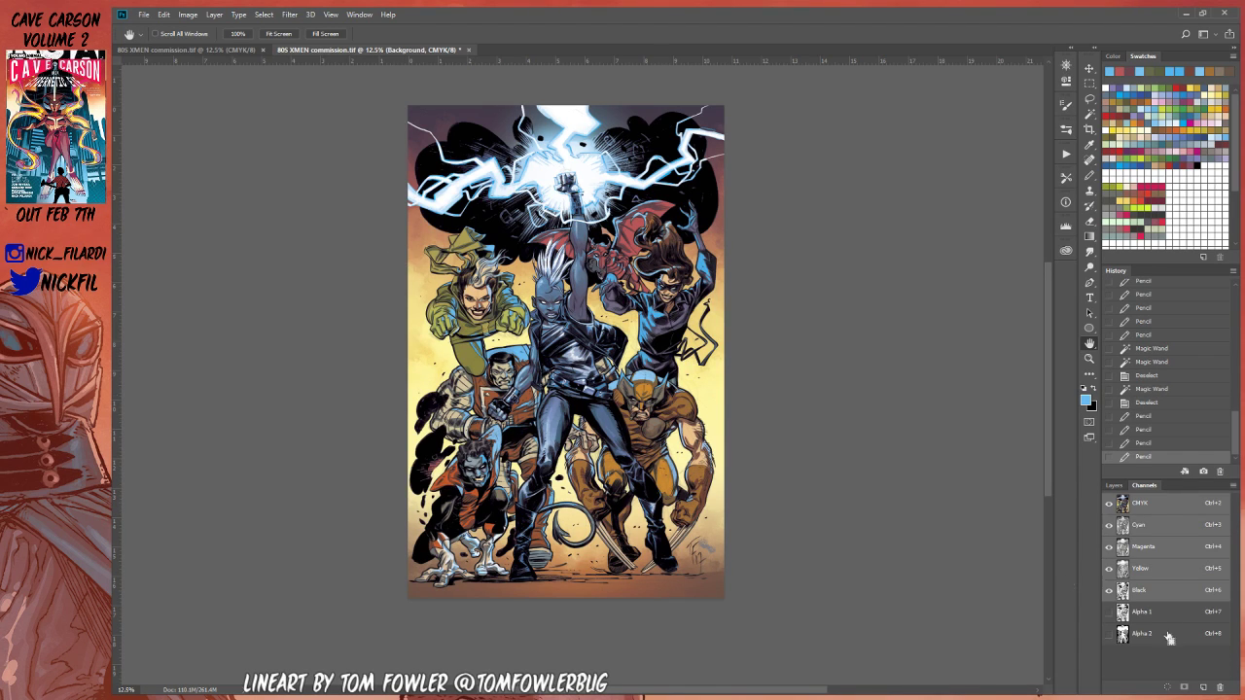
pyautogui.hotkey('ctrl', 's')
pyautogui.press('z')
pyautogui.click(571, 314)
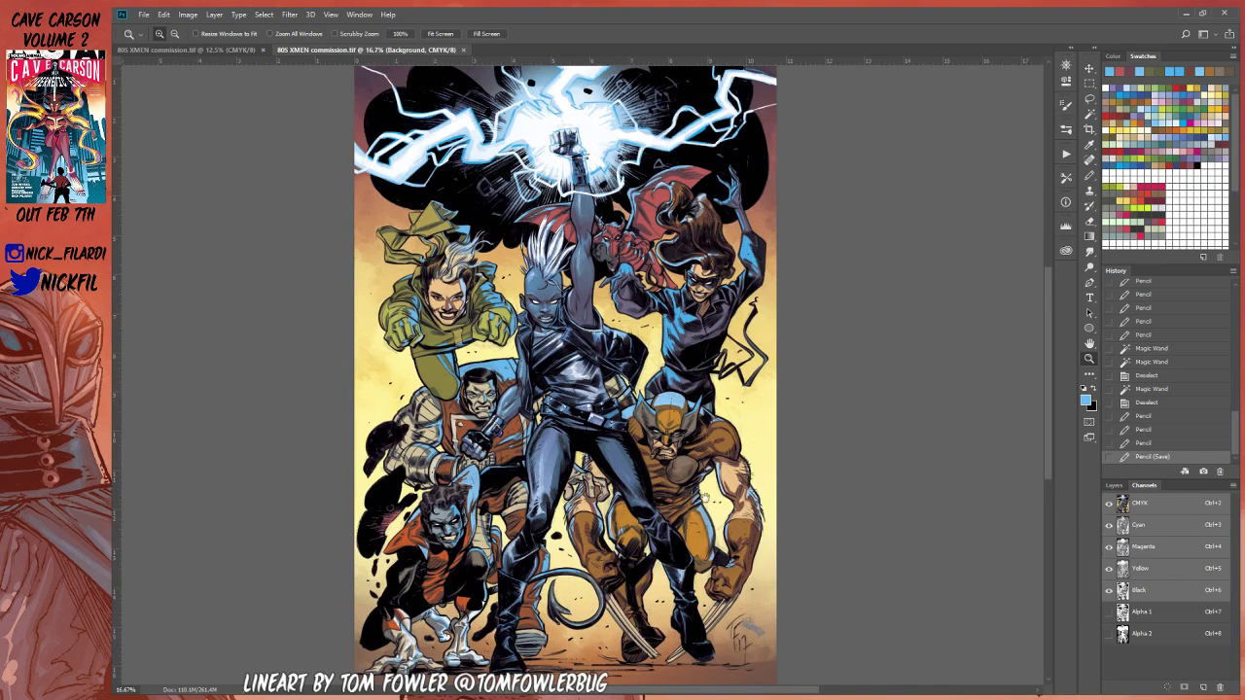
pyautogui.moveTo(682, 420); pyautogui.dragTo(613, 389)
pyautogui.keyDown('alt'); pyautogui.click(581, 263); pyautogui.keyUp('alt')
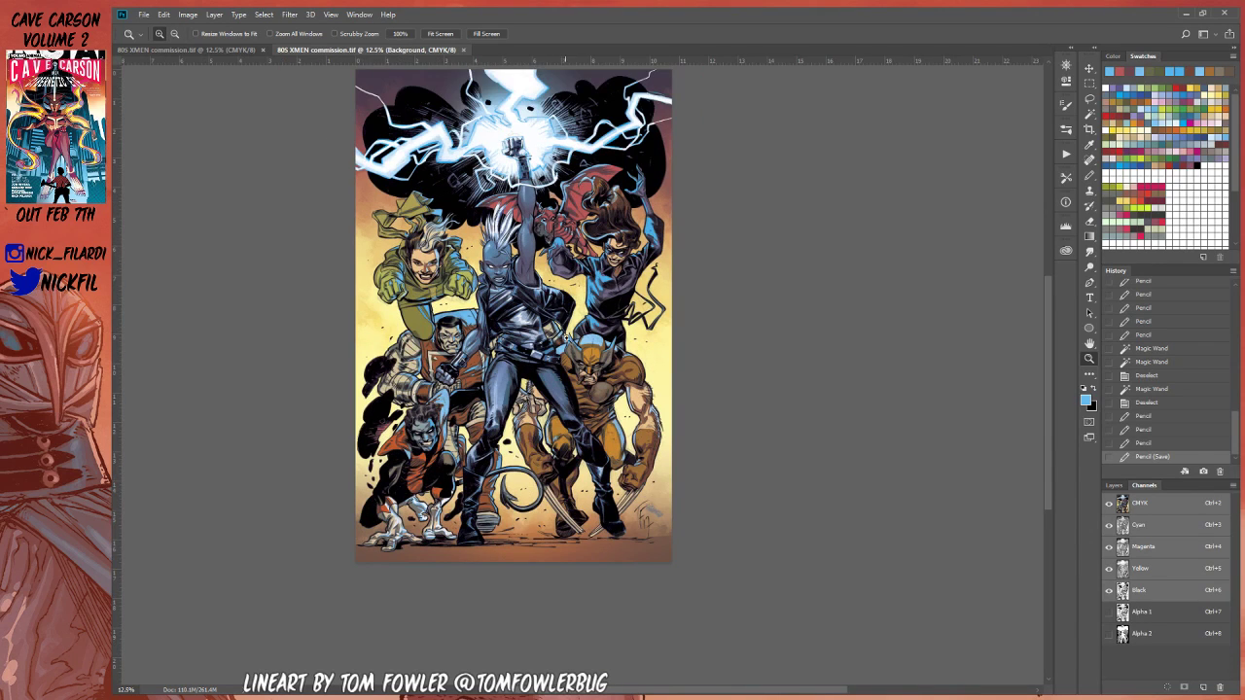
pyautogui.moveTo(622, 446); pyautogui.dragTo(649, 425)
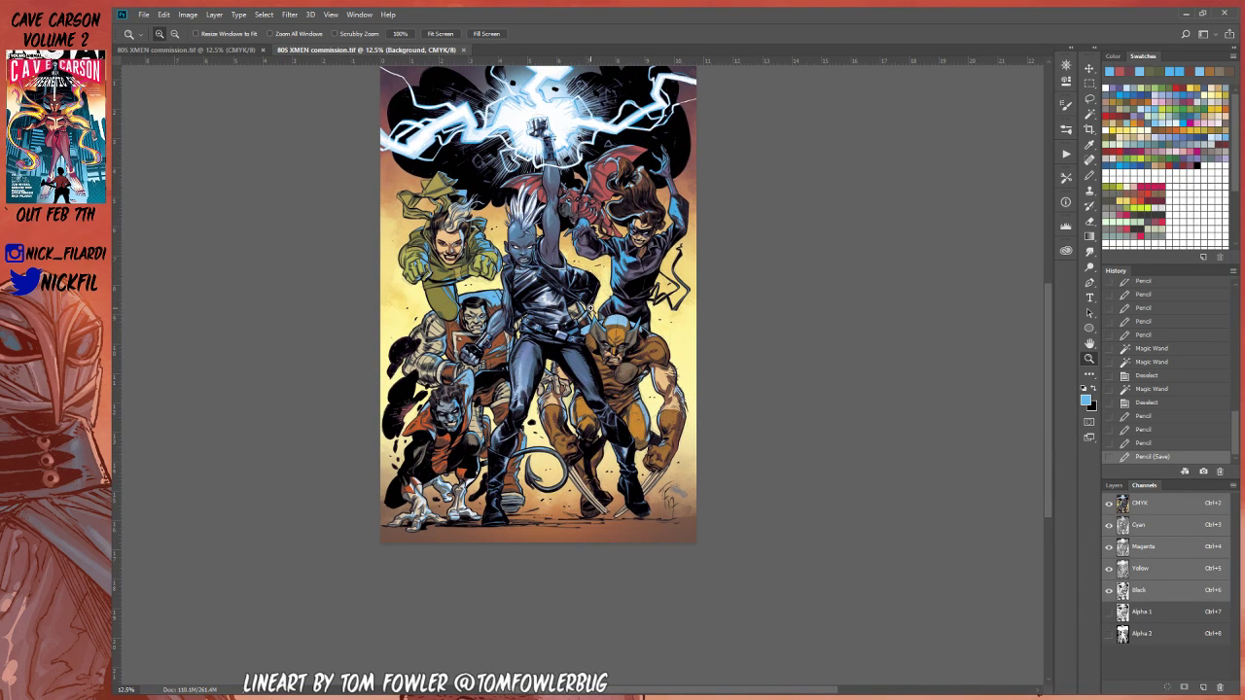
pyautogui.click(711, 515)
pyautogui.press('w')
pyautogui.click(671, 508)
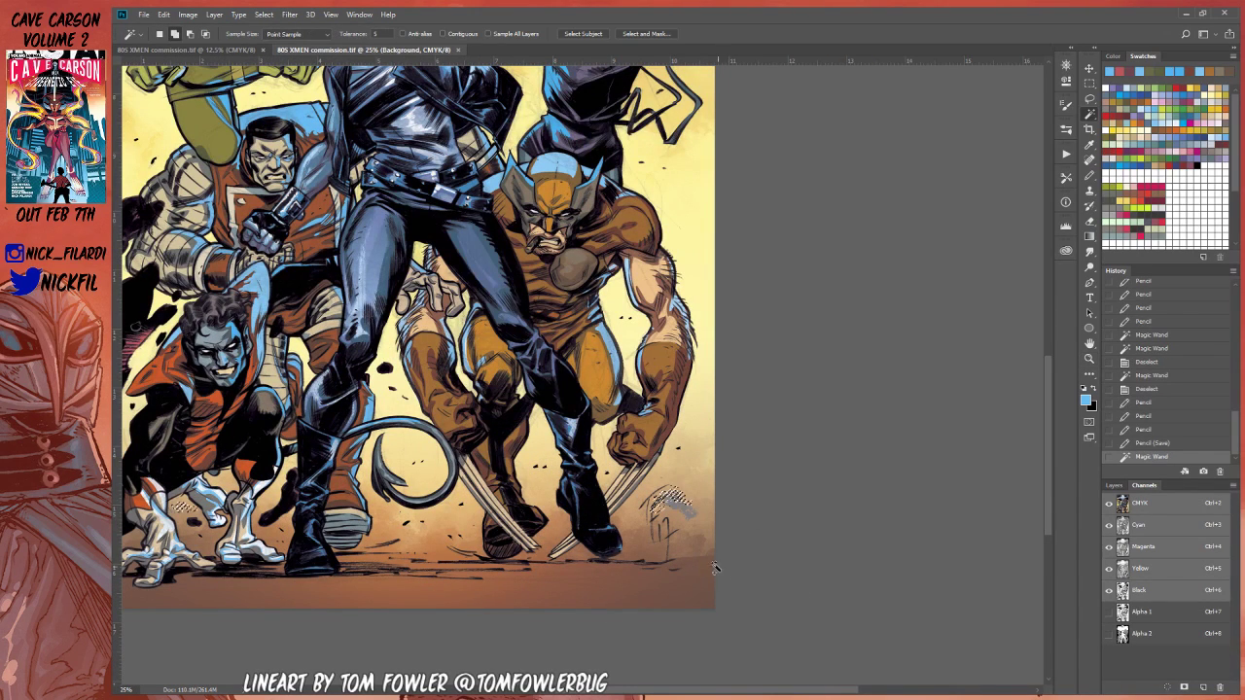
pyautogui.press('b')
pyautogui.hotkey('ctrl', 'd')
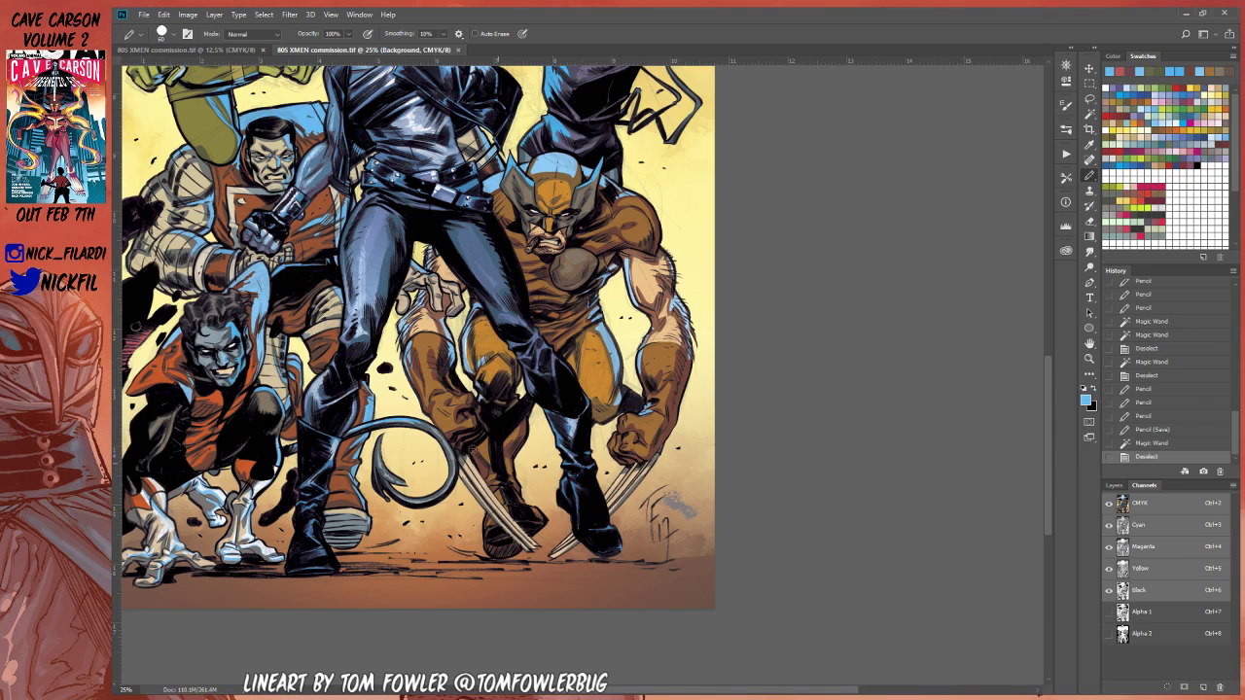
# Step: Paint over the blue-grey smudge beside the artist's signature with a reduced 1250 px splatter brush, using sampled tan and brown background colours
pyautogui.rightClick(473, 447)
pyautogui.click(463, 447)
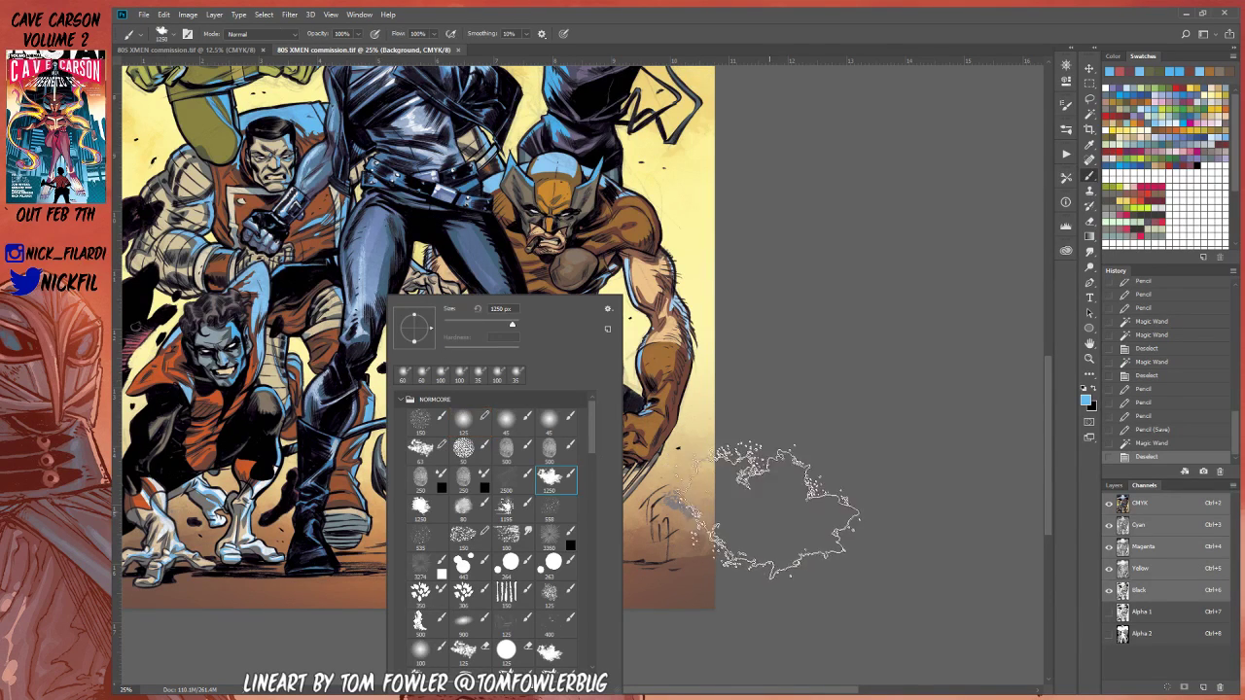
pyautogui.click(720, 490)
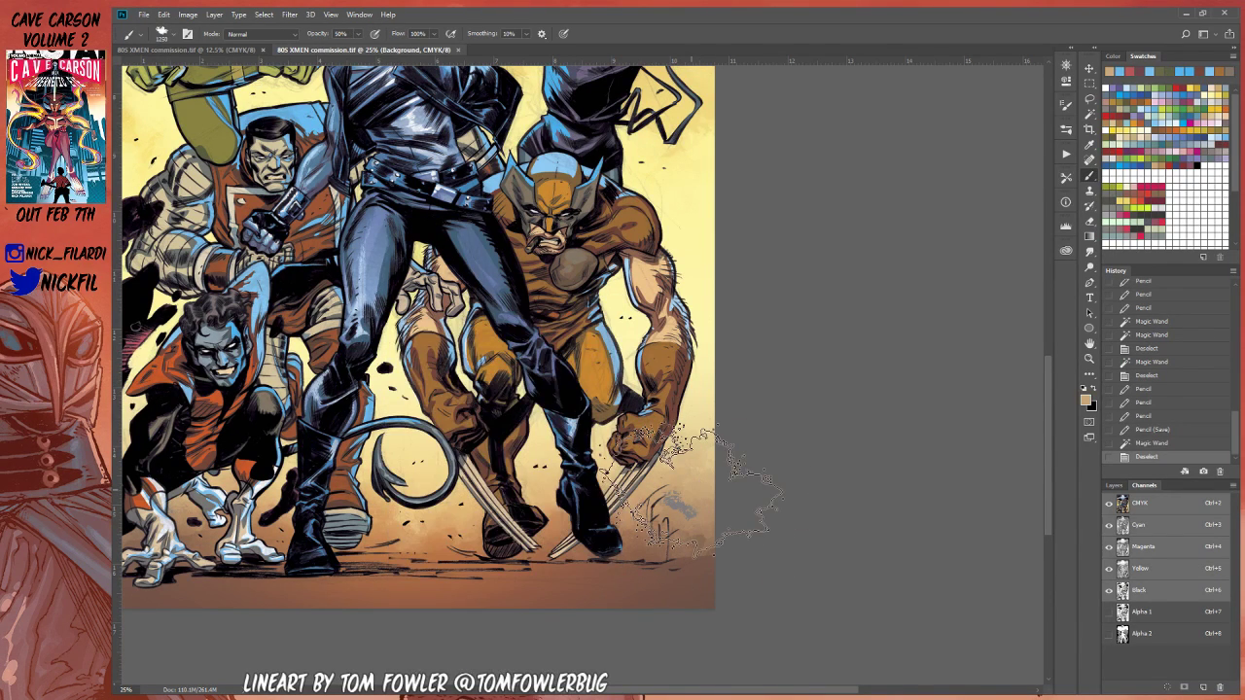
pyautogui.press('[')
pyautogui.click(692, 498)
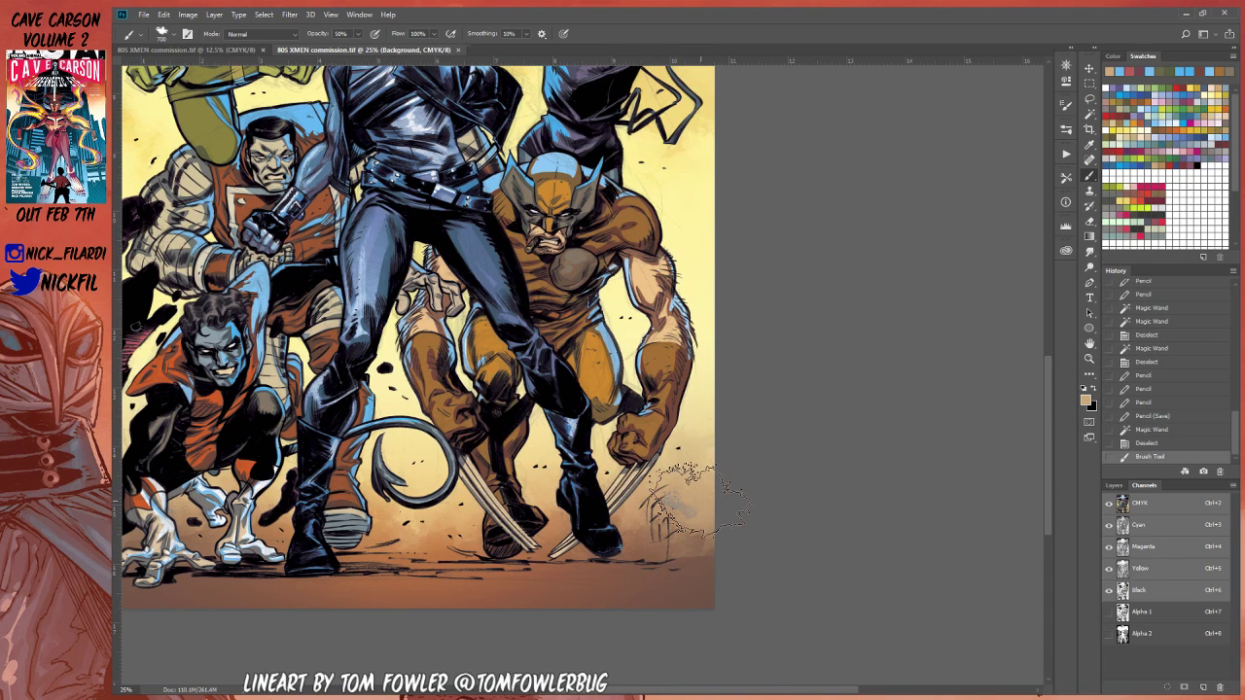
pyautogui.moveTo(700, 500)
pyautogui.mouseDown()
pyautogui.moveTo(680, 497)
pyautogui.moveTo(714, 498)
pyautogui.moveTo(734, 583)
pyautogui.mouseUp()
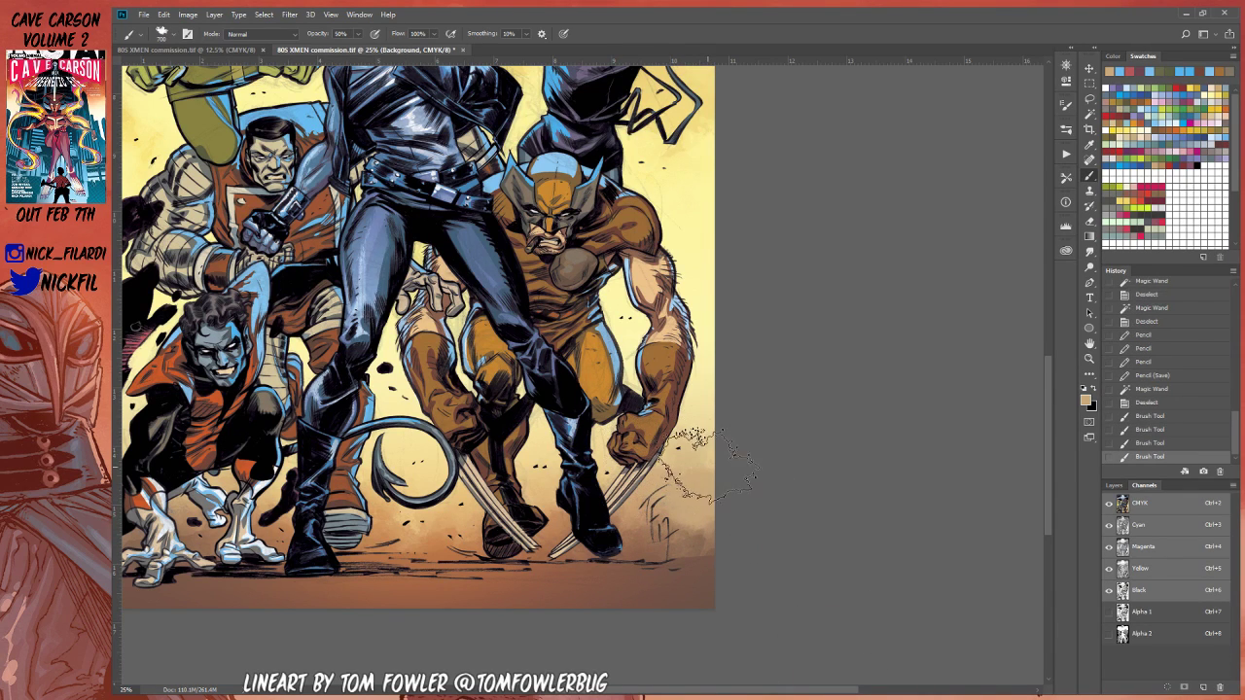
pyautogui.moveTo(708, 467); pyautogui.dragTo(692, 477)
pyautogui.keyDown('alt'); pyautogui.click(665, 556); pyautogui.keyUp('alt')
pyautogui.moveTo(675, 528)
pyautogui.mouseDown()
pyautogui.moveTo(686, 511)
pyautogui.moveTo(622, 474)
pyautogui.moveTo(497, 133)
pyautogui.moveTo(543, 257)
pyautogui.mouseUp()
# Step: Examine the lower figures, the retouched signature area and the full page composition
pyautogui.press('z')
pyautogui.click(721, 529)
pyautogui.keyDown('alt'); pyautogui.click(622, 476); pyautogui.keyUp('alt')
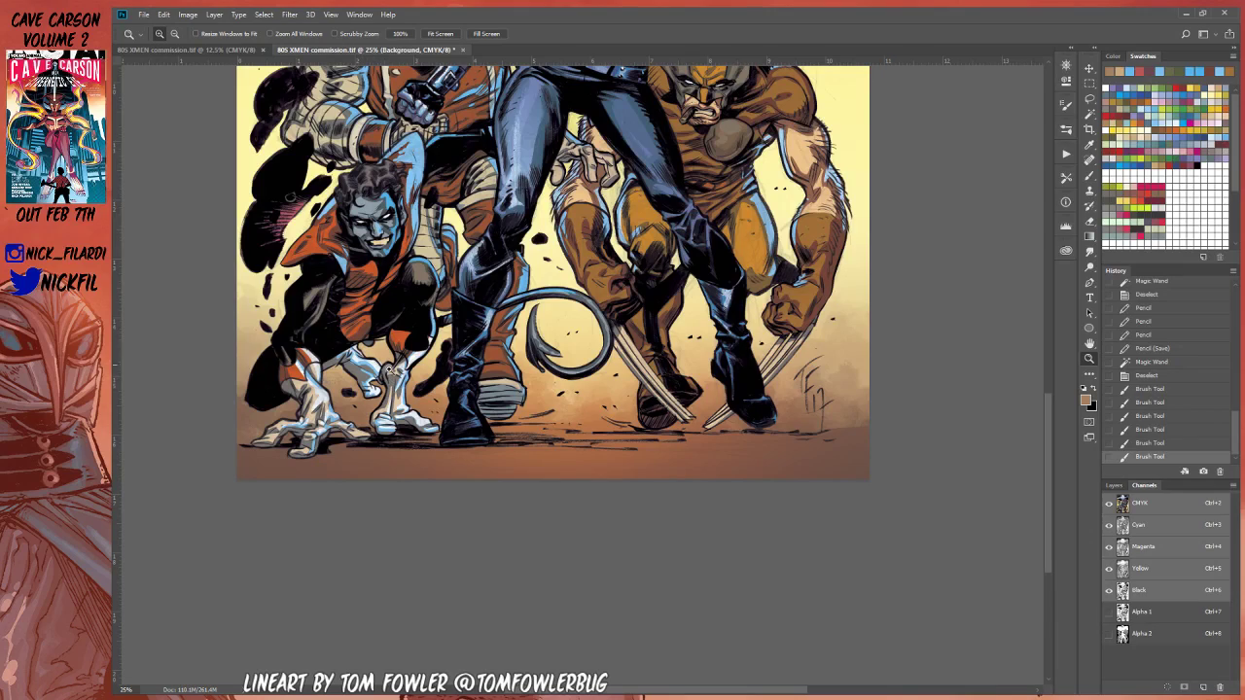
pyautogui.moveTo(540, 234); pyautogui.dragTo(567, 383)
pyautogui.keyDown('alt'); pyautogui.click(509, 490); pyautogui.keyUp('alt')
pyautogui.moveTo(659, 232); pyautogui.dragTo(667, 300)
pyautogui.keyDown('alt'); pyautogui.click(630, 302); pyautogui.keyUp('alt')
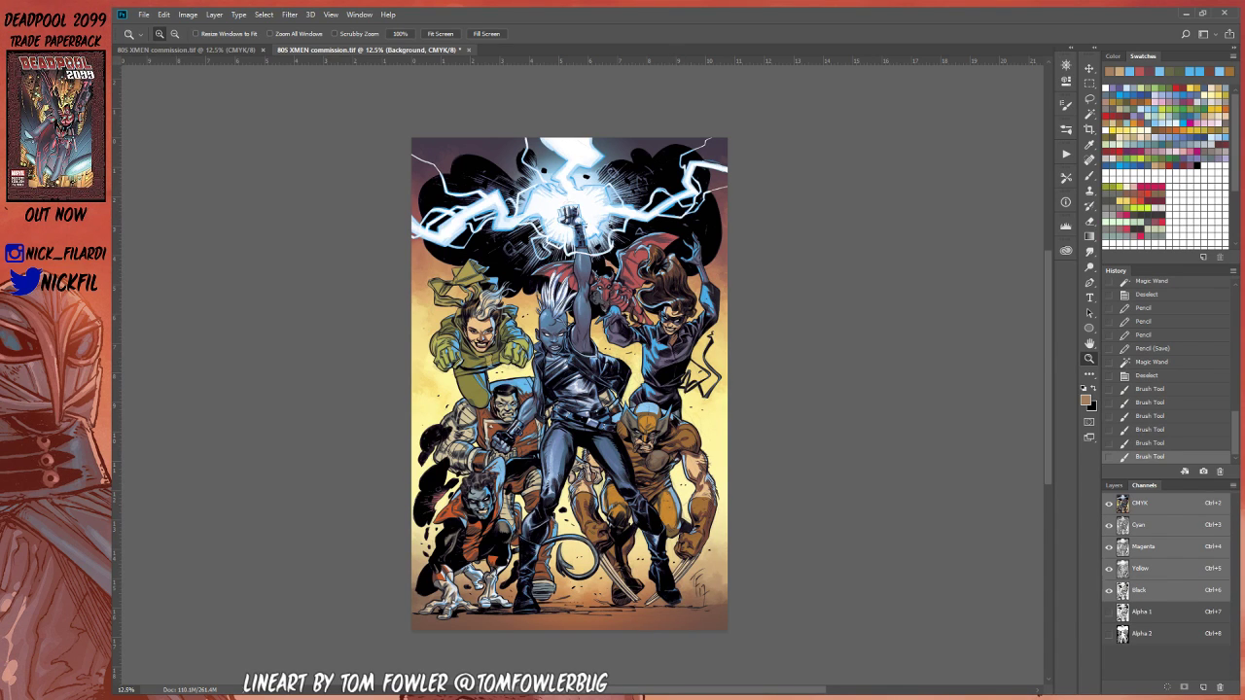
pyautogui.click(526, 394)
pyautogui.press('w')
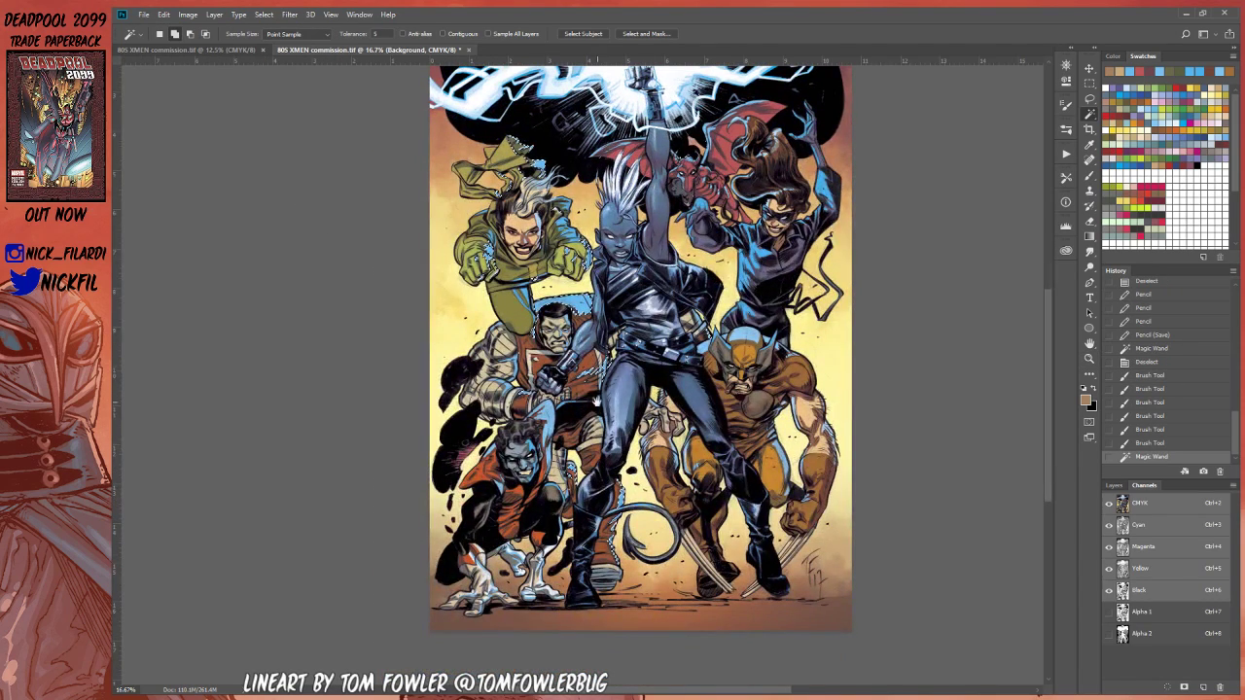
pyautogui.press('l')
pyautogui.moveTo(441, 146); pyautogui.dragTo(483, 364)
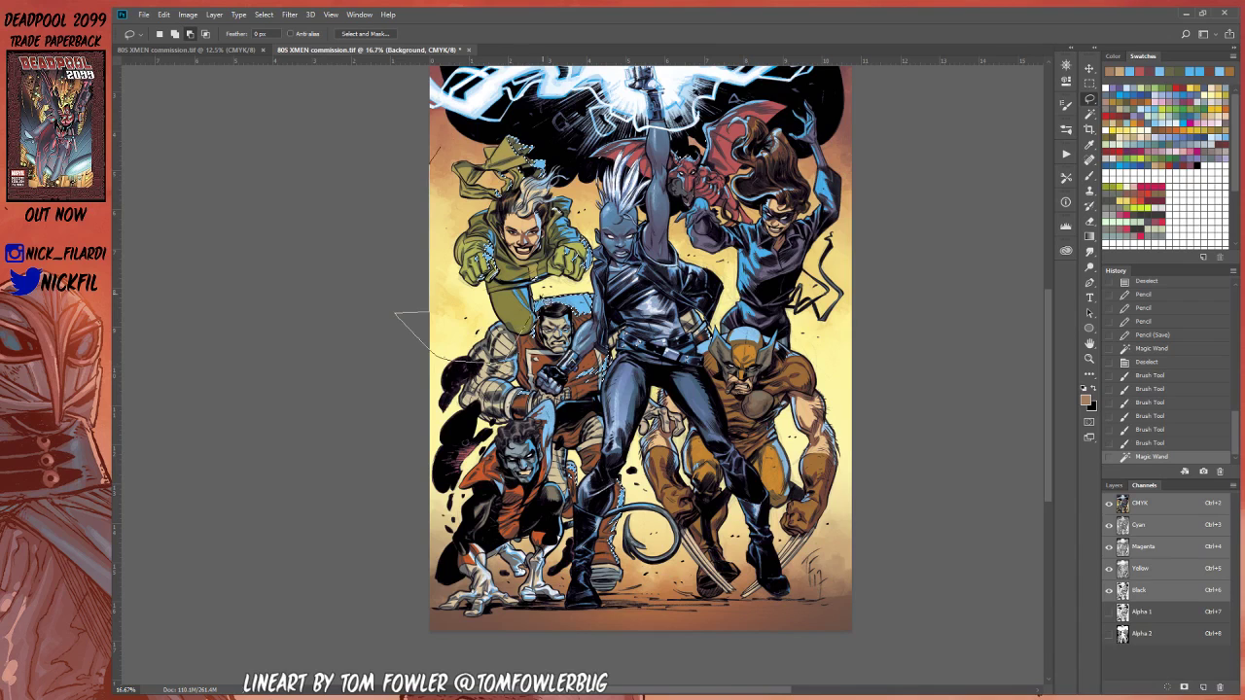
pyautogui.moveTo(631, 276)
pyautogui.mouseDown()
pyautogui.moveTo(520, 144)
pyautogui.moveTo(440, 146)
pyautogui.mouseUp()
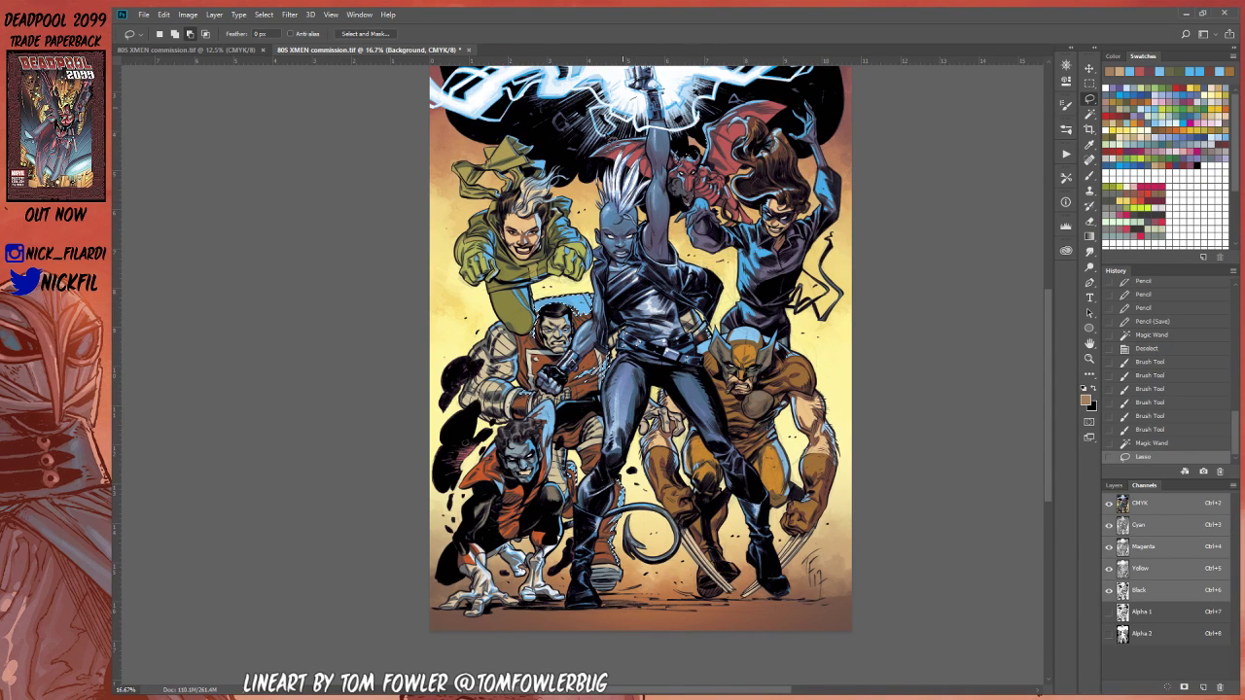
pyautogui.moveTo(567, 280); pyautogui.dragTo(587, 279)
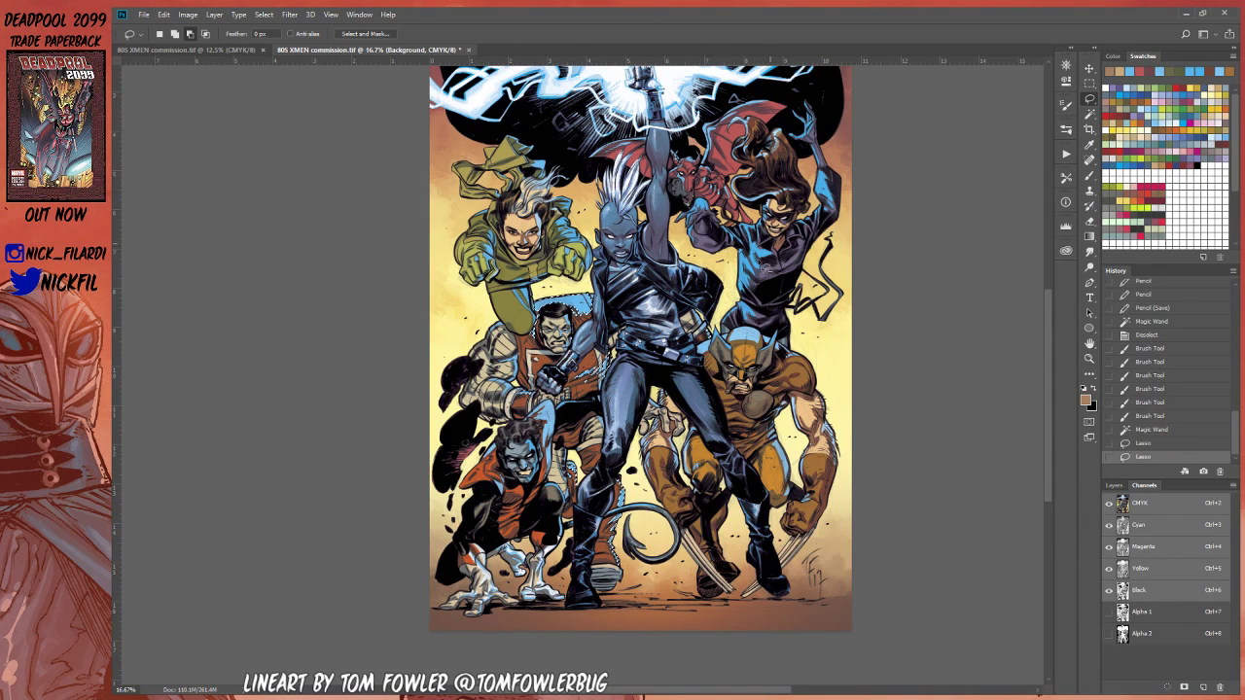
pyautogui.moveTo(764, 266)
pyautogui.mouseDown()
pyautogui.moveTo(748, 481)
pyautogui.moveTo(715, 397)
pyautogui.moveTo(737, 457)
pyautogui.mouseUp()
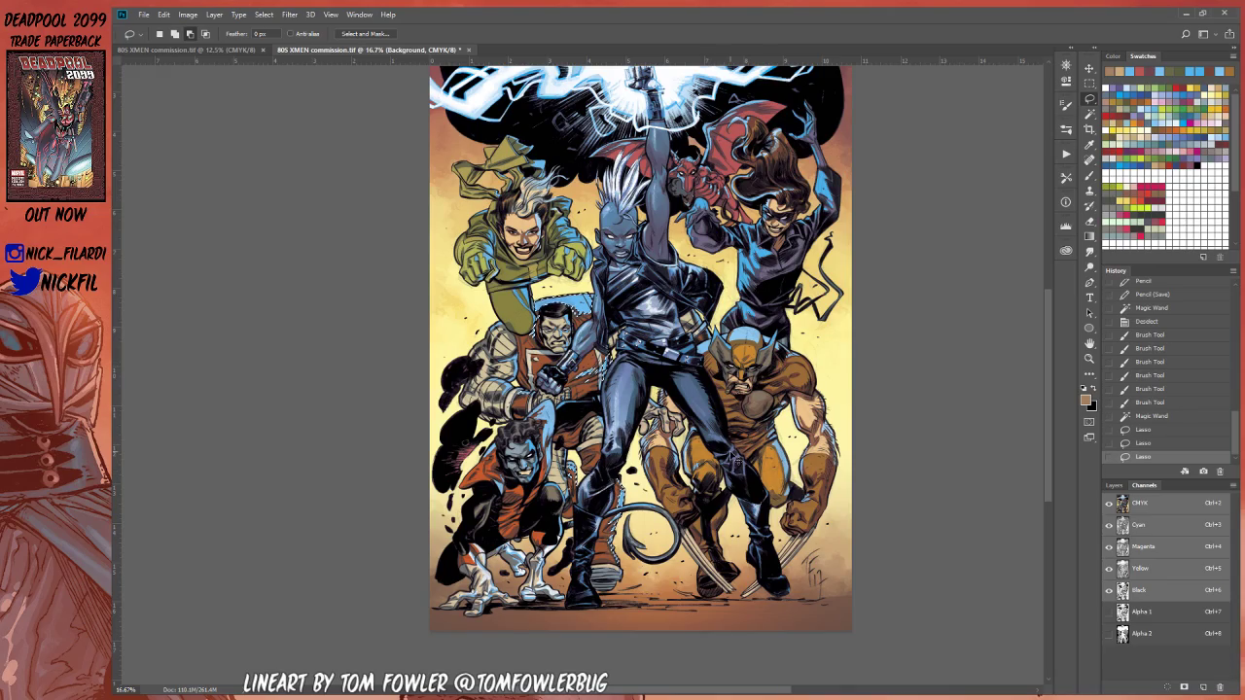
pyautogui.hotkey('ctrl', 'd')
# Step: Select the blue rim-light areas on the armoured man and other figures with the Magic Wand, adding further shades to the selection
pyautogui.press('w')
pyautogui.scroll(2, 535, 270)
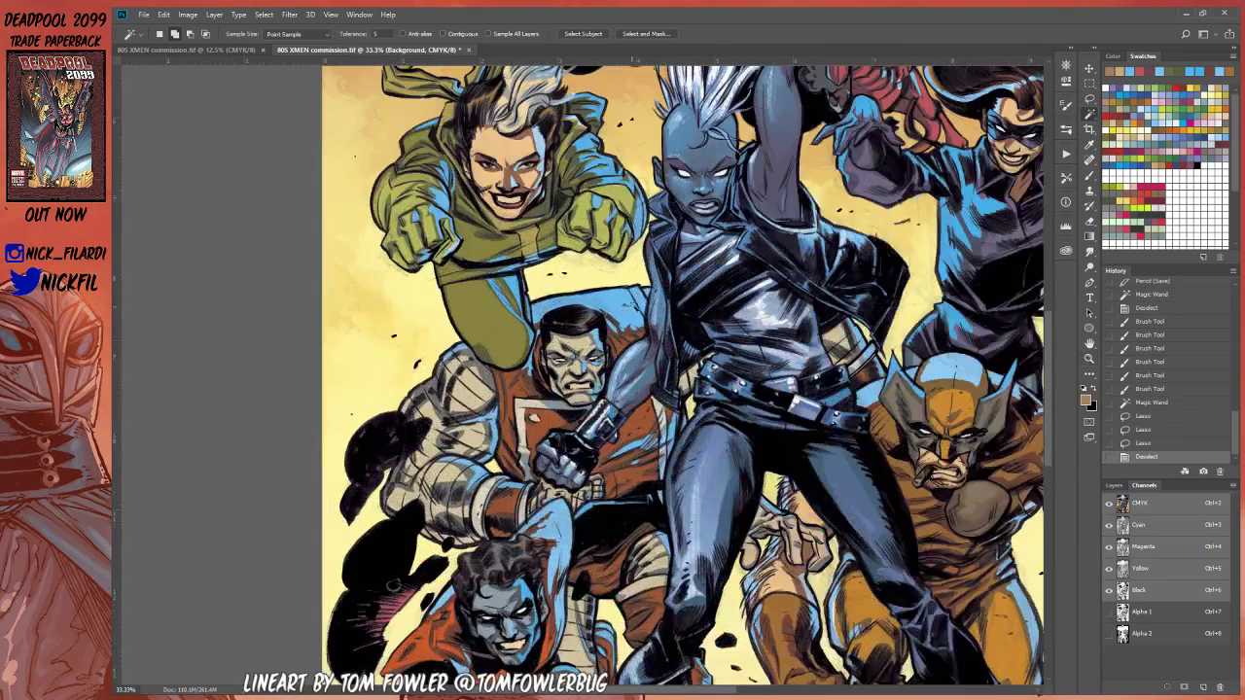
pyautogui.click(634, 305)
pyautogui.moveTo(587, 358); pyautogui.dragTo(628, 230)
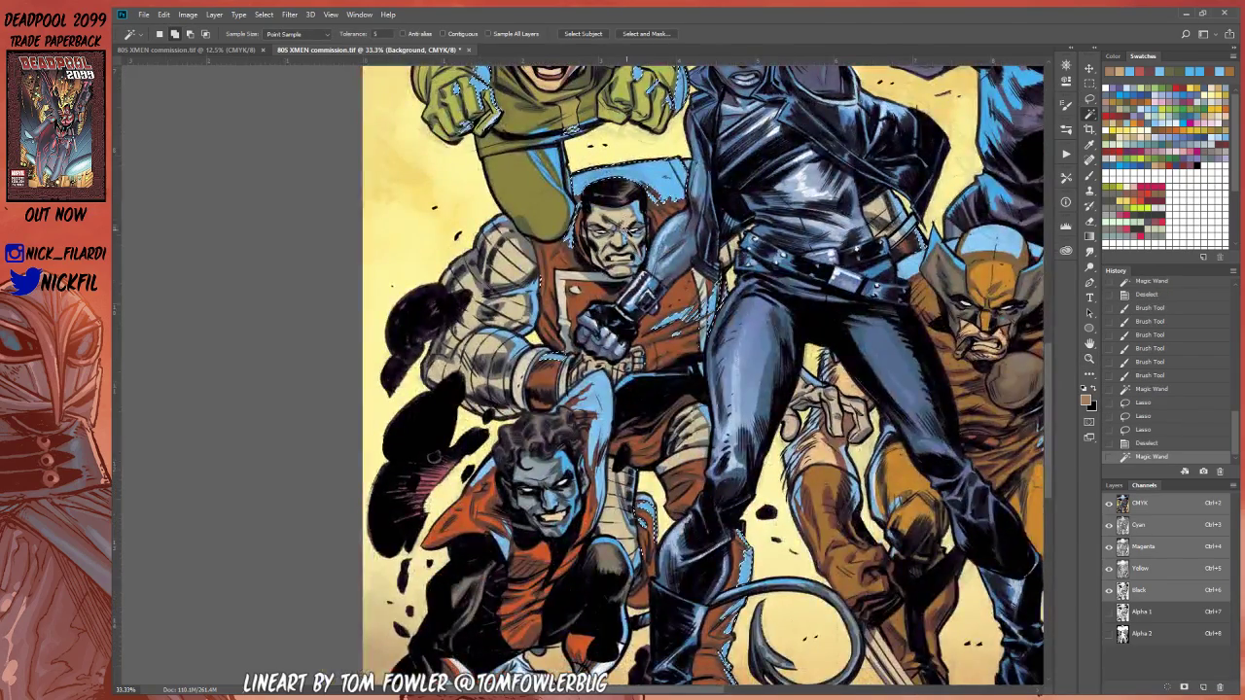
pyautogui.keyDown('shift'); pyautogui.click(631, 235); pyautogui.keyUp('shift')
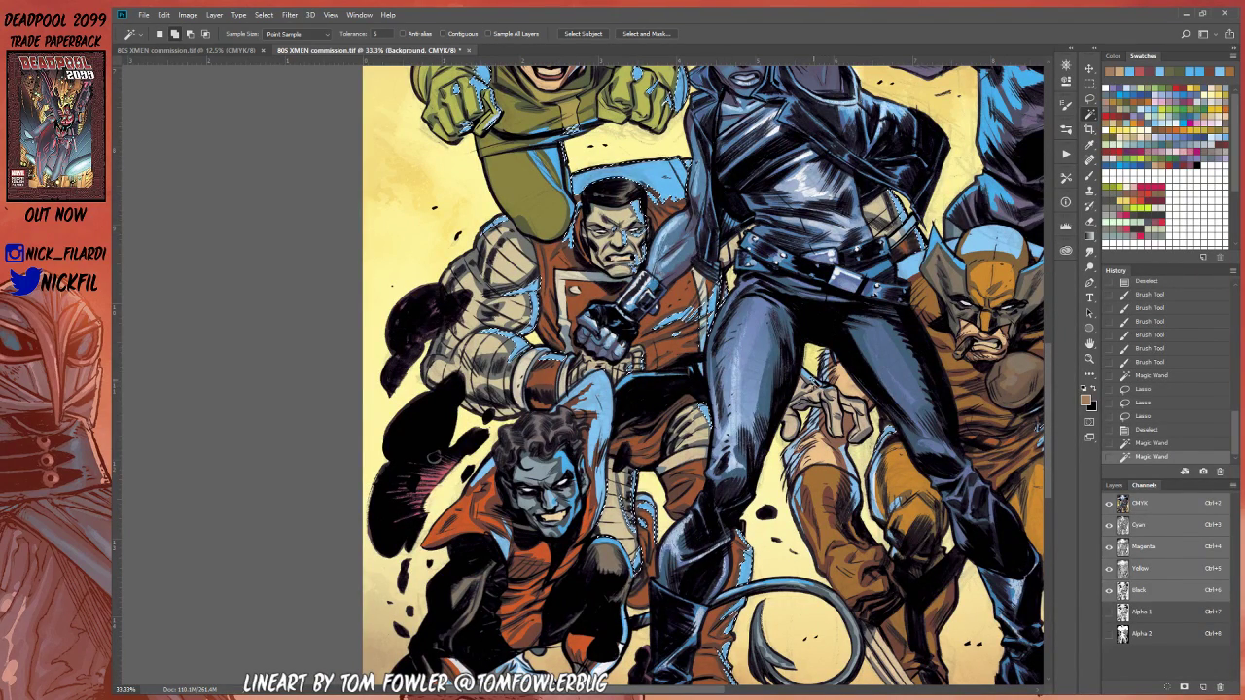
pyautogui.press('z')
pyautogui.keyDown('alt'); pyautogui.click(738, 407); pyautogui.keyUp('alt')
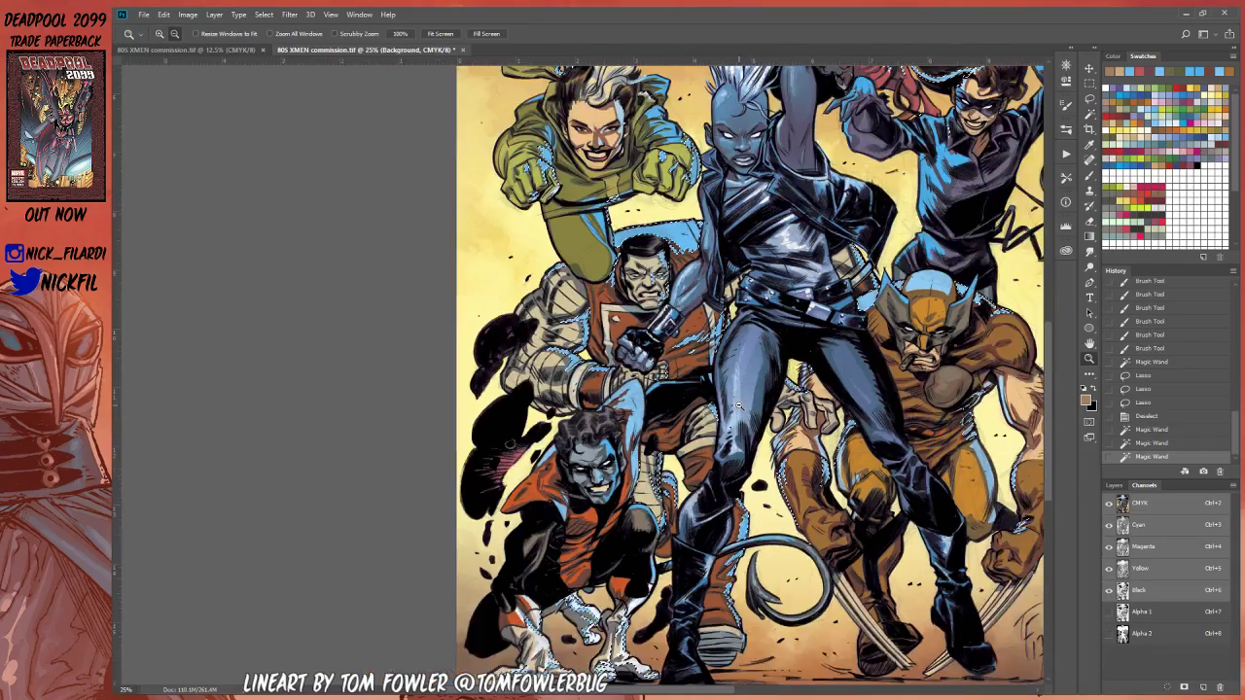
# Step: Subtract the rim-light areas on the crouching figure, the clawed man and the dark-haired woman from the selection with the Lasso
pyautogui.keyDown('alt'); pyautogui.click(738, 407); pyautogui.keyUp('alt')
pyautogui.press('l')
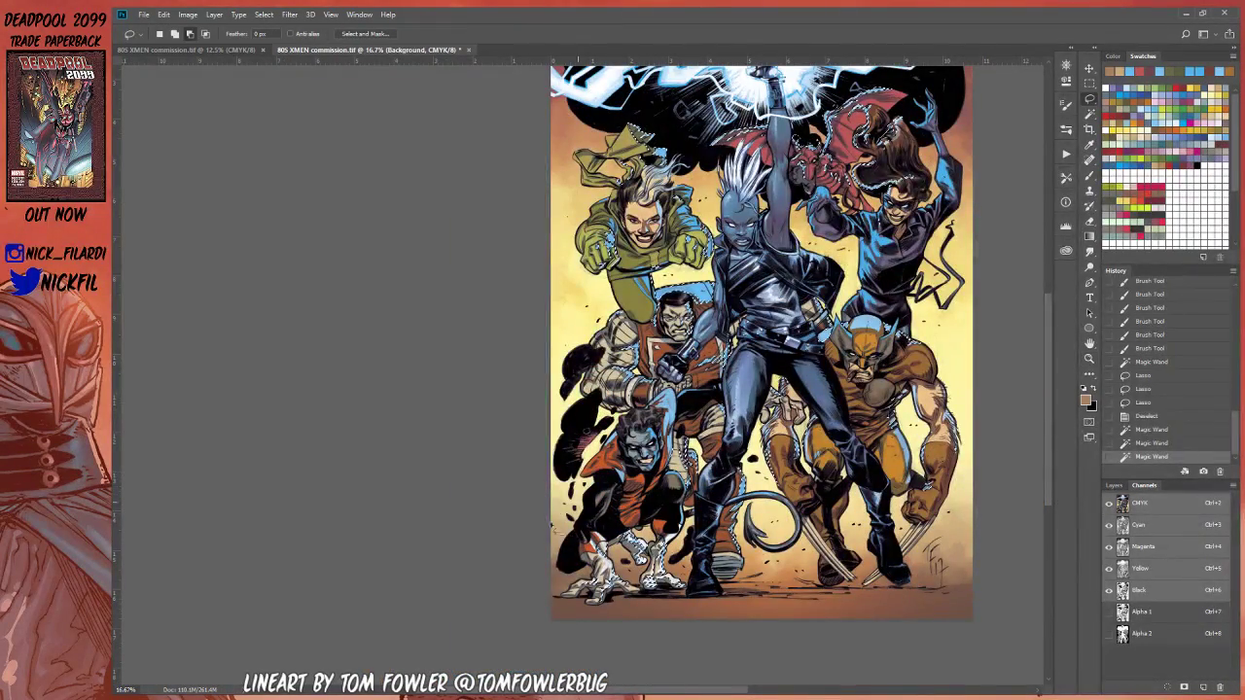
pyautogui.moveTo(550, 523)
pyautogui.mouseDown()
pyautogui.moveTo(763, 545)
pyautogui.moveTo(622, 514)
pyautogui.moveTo(640, 525)
pyautogui.moveTo(622, 477)
pyautogui.mouseUp()
pyautogui.moveTo(787, 463); pyautogui.dragTo(642, 503)
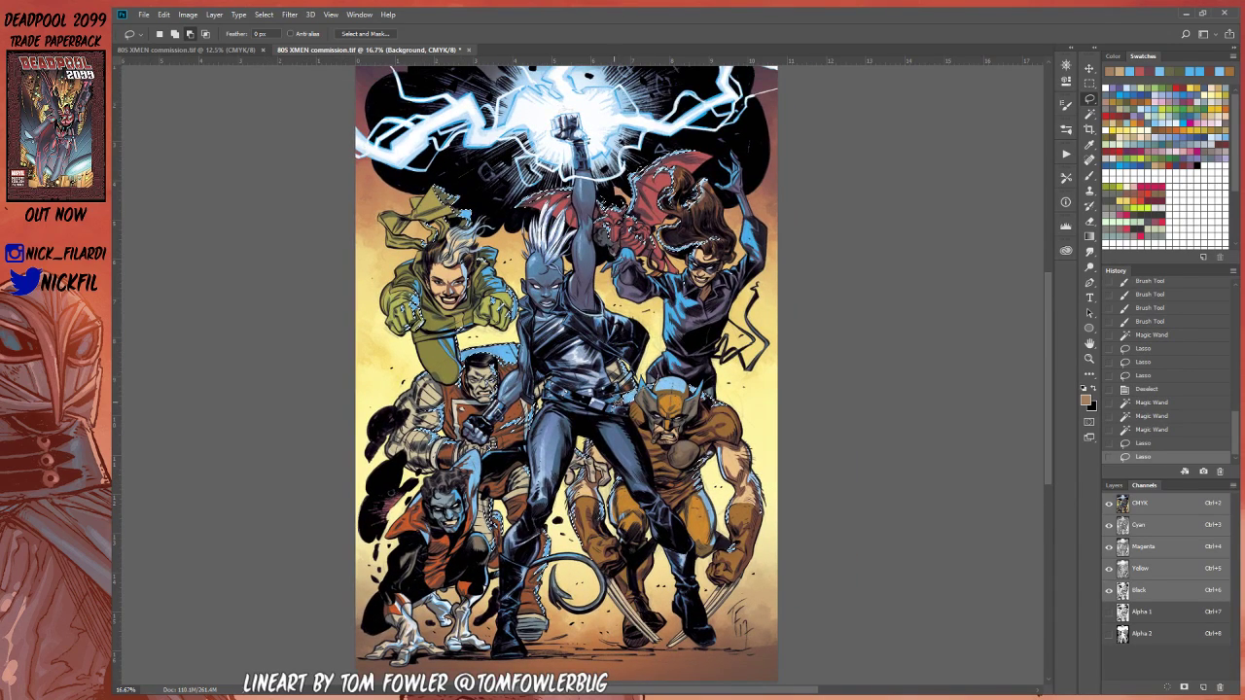
pyautogui.moveTo(615, 396)
pyautogui.mouseDown()
pyautogui.moveTo(792, 527)
pyautogui.moveTo(827, 360)
pyautogui.mouseUp()
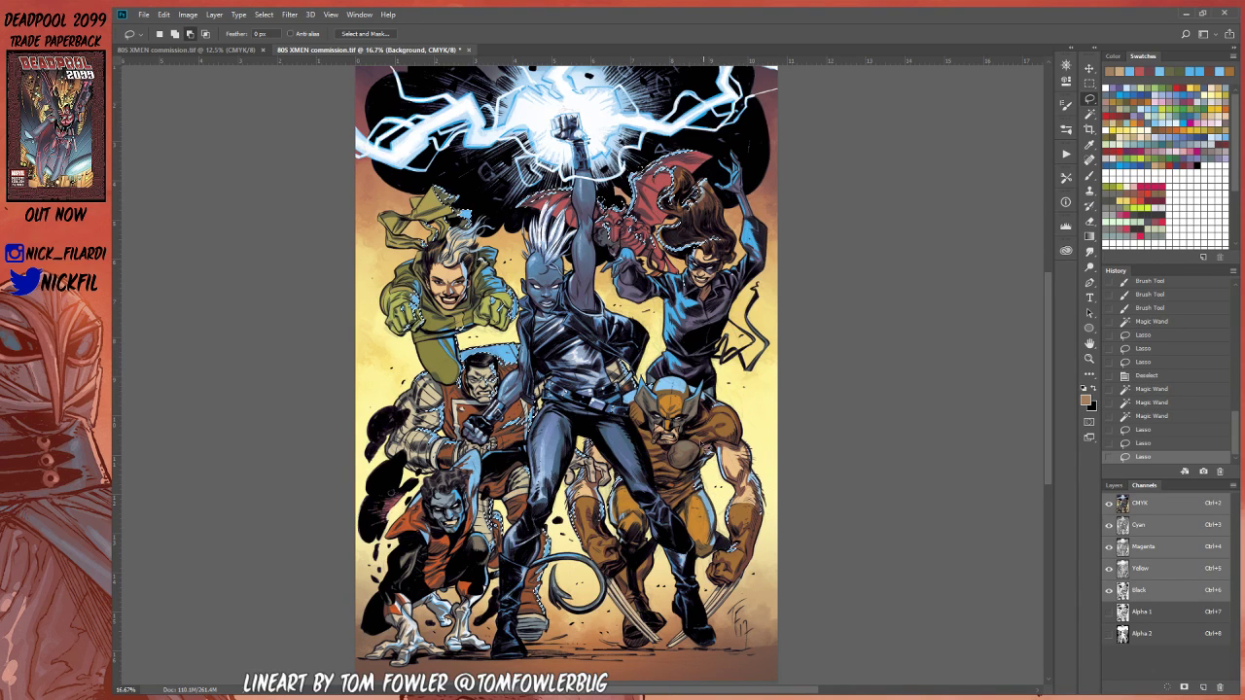
pyautogui.moveTo(743, 540); pyautogui.dragTo(736, 558)
pyautogui.moveTo(623, 466)
pyautogui.mouseDown()
pyautogui.moveTo(608, 452)
pyautogui.moveTo(626, 472)
pyautogui.mouseUp()
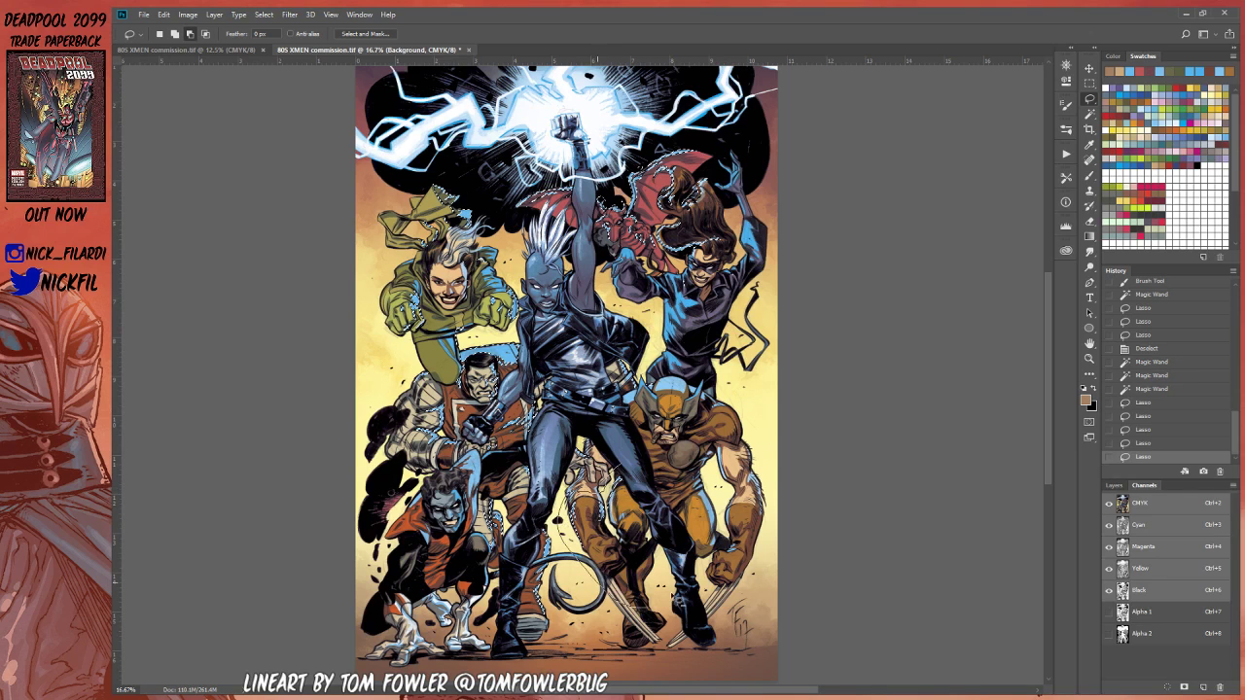
pyautogui.moveTo(672, 596); pyautogui.dragTo(687, 450)
# Step: Subtract the green-clad flying figure's areas and the remaining stray areas from the selection, keeping only the armoured man's rim light
pyautogui.press('z')
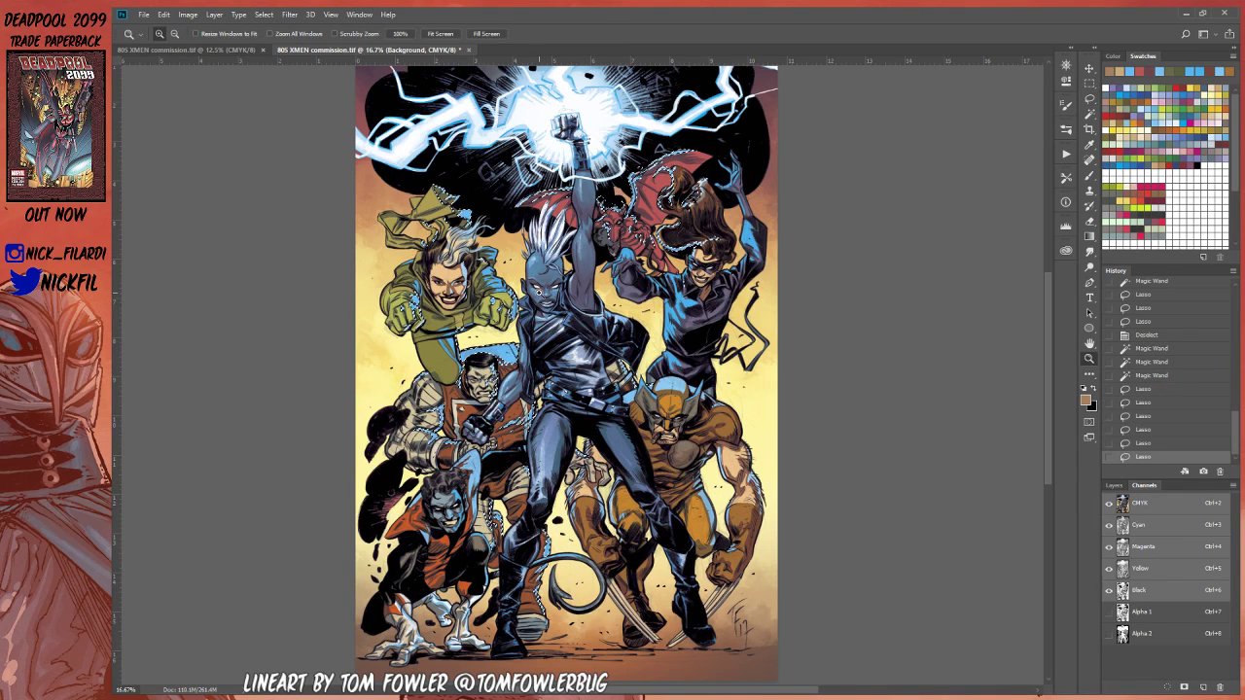
pyautogui.press('l')
pyautogui.moveTo(367, 132)
pyautogui.mouseDown()
pyautogui.moveTo(357, 239)
pyautogui.moveTo(416, 340)
pyautogui.moveTo(531, 343)
pyautogui.moveTo(389, 78)
pyautogui.moveTo(373, 109)
pyautogui.mouseUp()
pyautogui.moveTo(501, 200)
pyautogui.mouseDown()
pyautogui.moveTo(691, 349)
pyautogui.moveTo(500, 199)
pyautogui.mouseUp()
pyautogui.moveTo(491, 388); pyautogui.dragTo(589, 303)
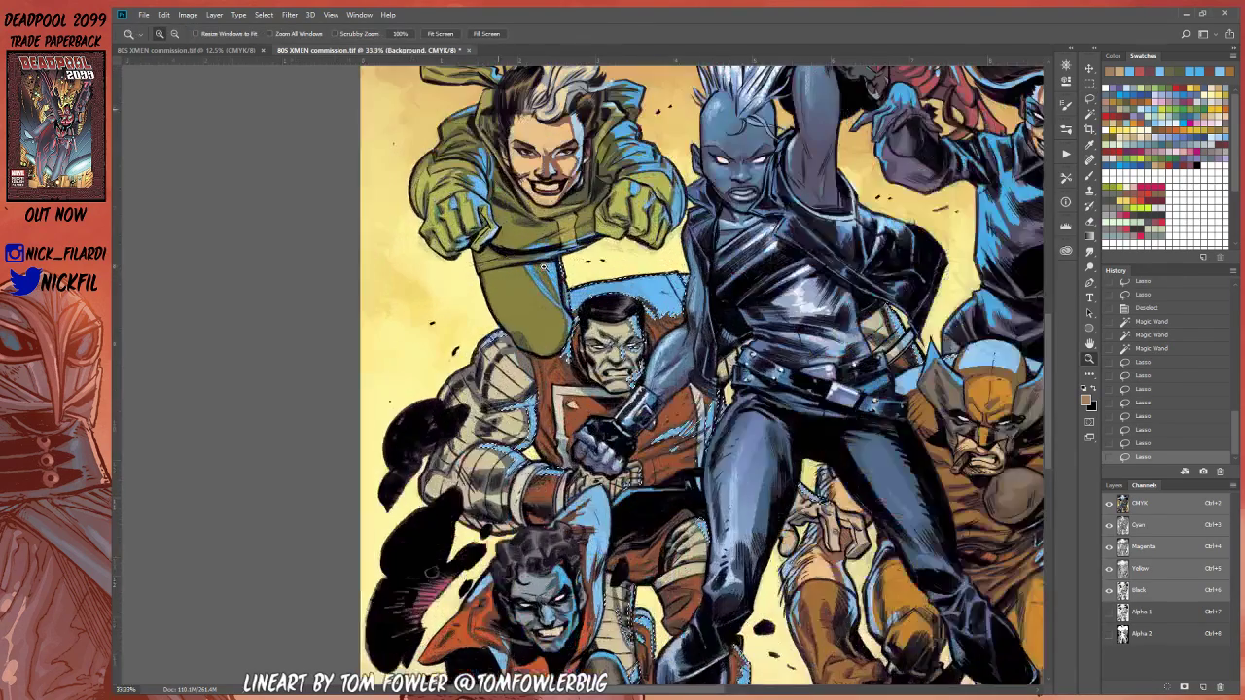
pyautogui.keyDown('ctrl'); pyautogui.click(547, 258); pyautogui.keyUp('ctrl')
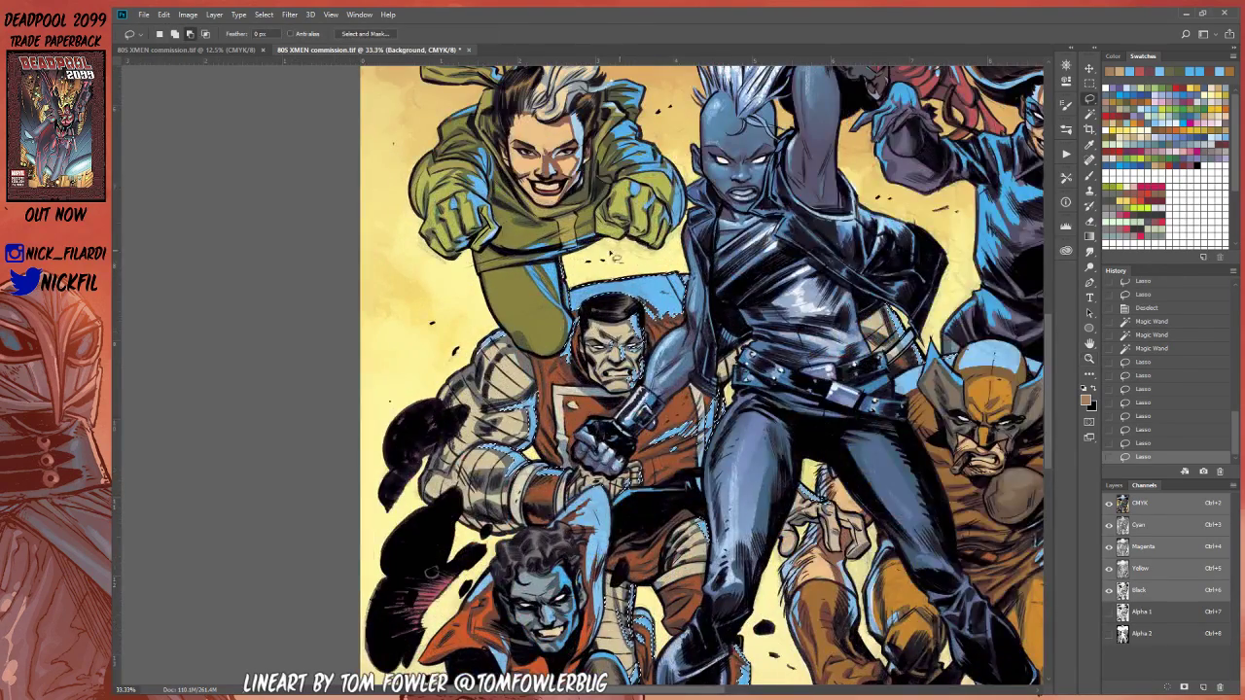
pyautogui.moveTo(572, 226); pyautogui.dragTo(578, 233)
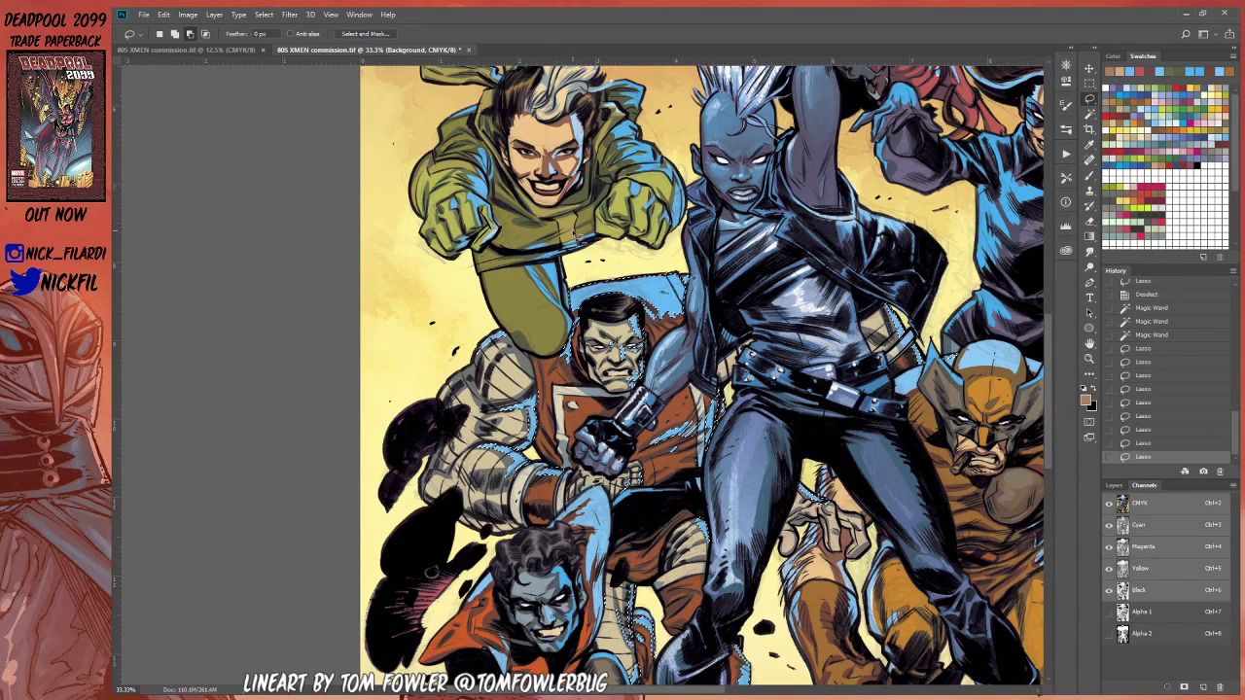
# Step: Fill the armoured man's selected rim light with pale yellow twice, fading each fill, and deselect
pyautogui.press('z')
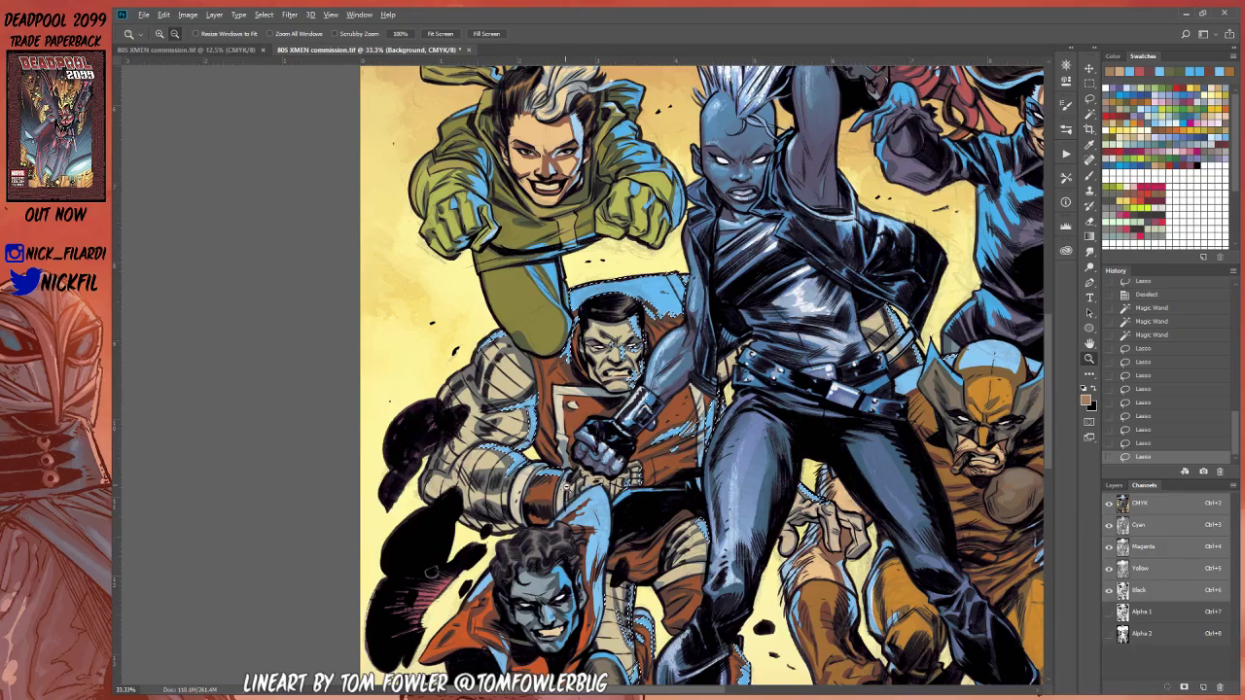
pyautogui.moveTo(603, 669)
pyautogui.mouseDown()
pyautogui.moveTo(656, 397)
pyautogui.moveTo(587, 382)
pyautogui.mouseUp()
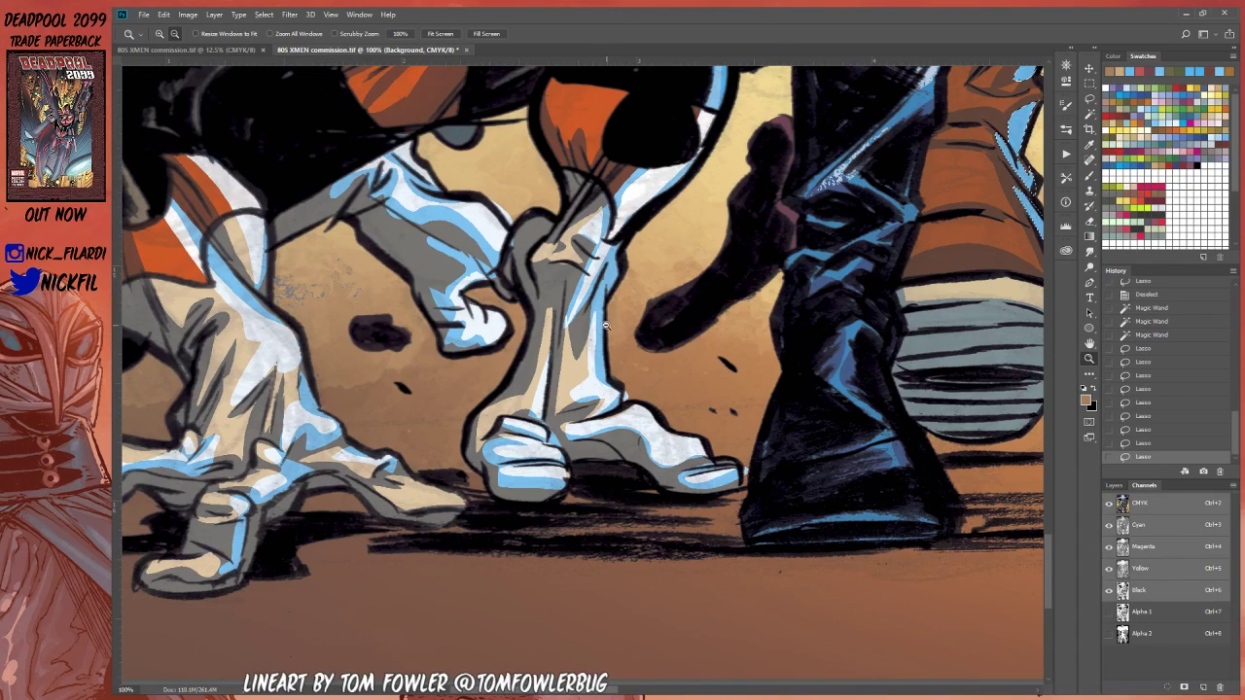
pyautogui.moveTo(605, 328); pyautogui.dragTo(530, 330)
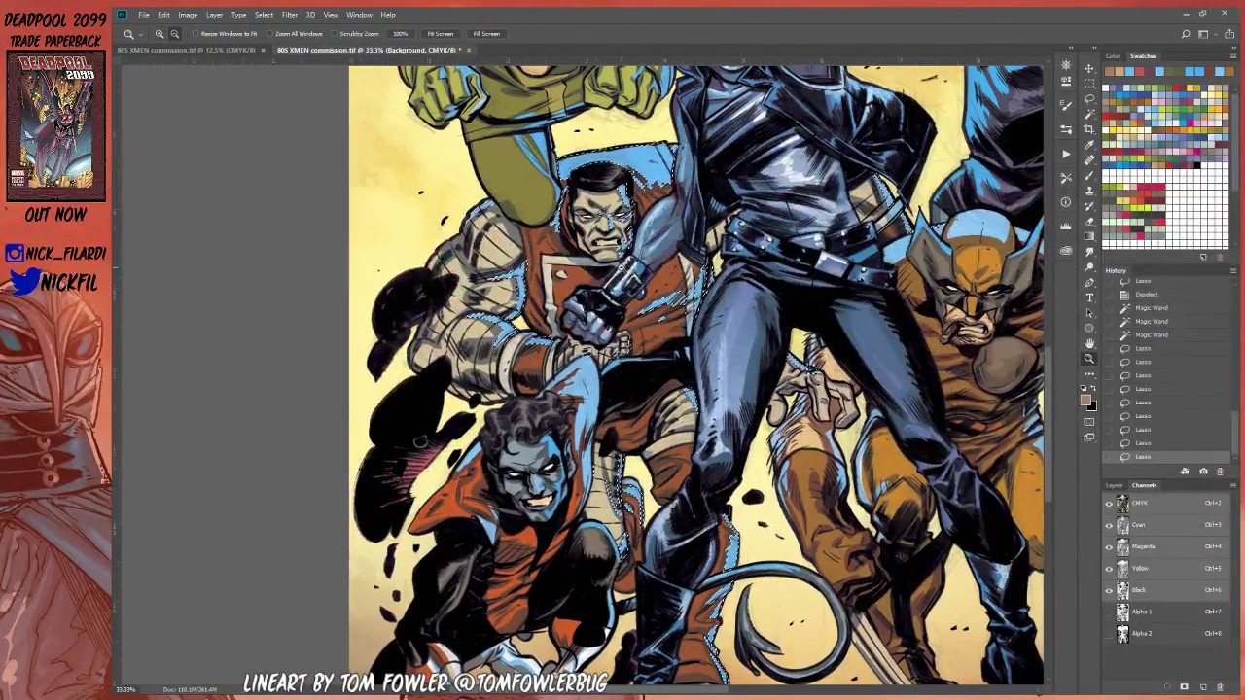
pyautogui.keyDown('alt'); pyautogui.click(622, 270); pyautogui.keyUp('alt')
pyautogui.moveTo(622, 270); pyautogui.dragTo(589, 307)
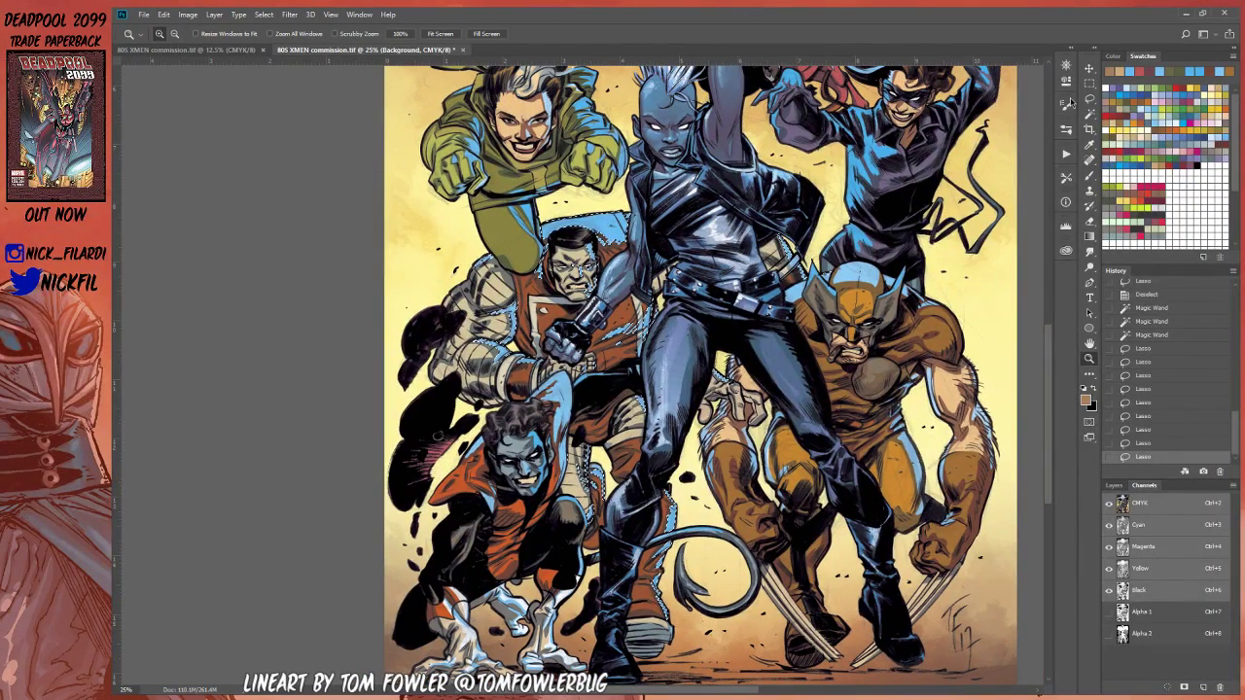
pyautogui.click(1131, 124)
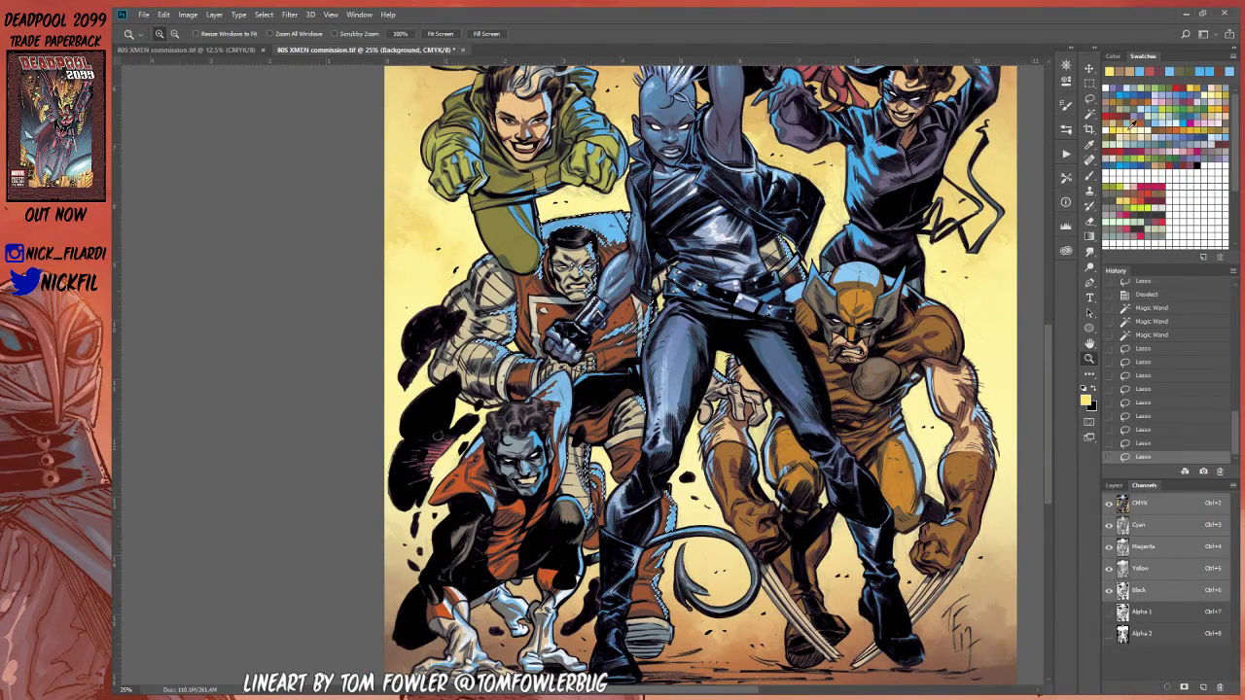
pyautogui.hotkey('alt', 'BackSpace')
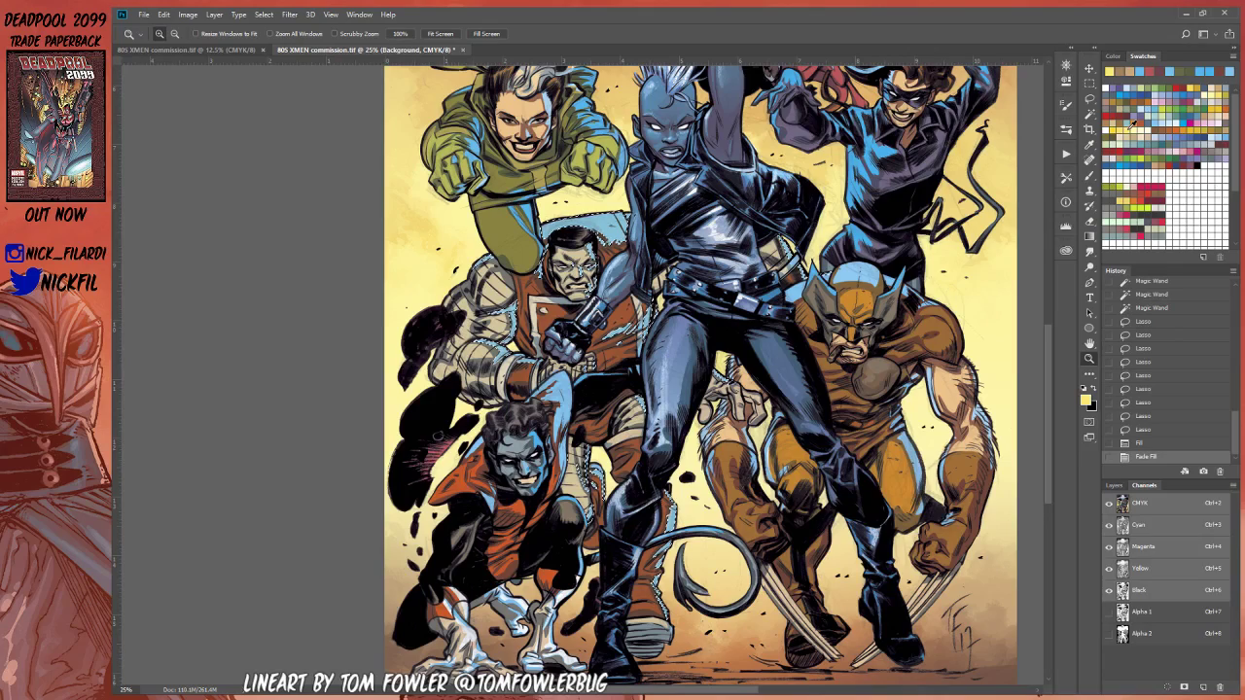
pyautogui.hotkey('alt', 'BackSpace')
pyautogui.hotkey('ctrl', 'd')
# Step: Examine the softened rim light on the armoured man in the full page composition and among the lower figures
pyautogui.keyDown('alt'); pyautogui.click(564, 374); pyautogui.keyUp('alt')
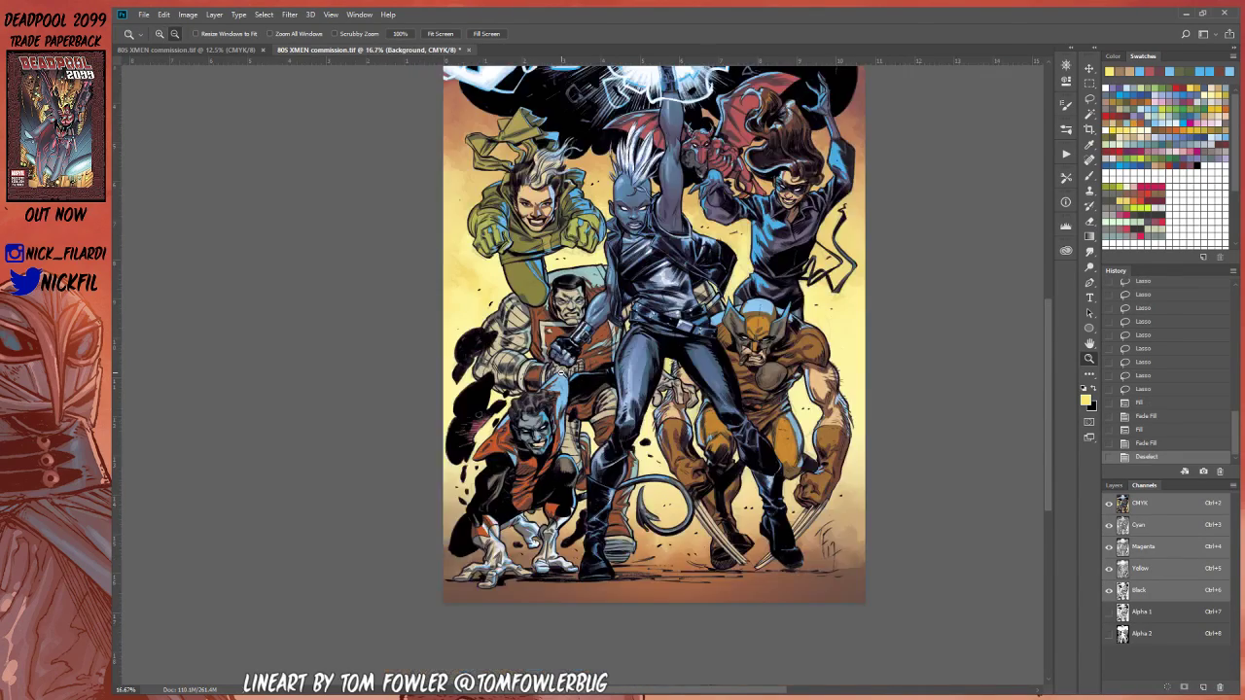
pyautogui.keyDown('alt'); pyautogui.click(566, 376); pyautogui.keyUp('alt')
pyautogui.moveTo(569, 432); pyautogui.dragTo(600, 349)
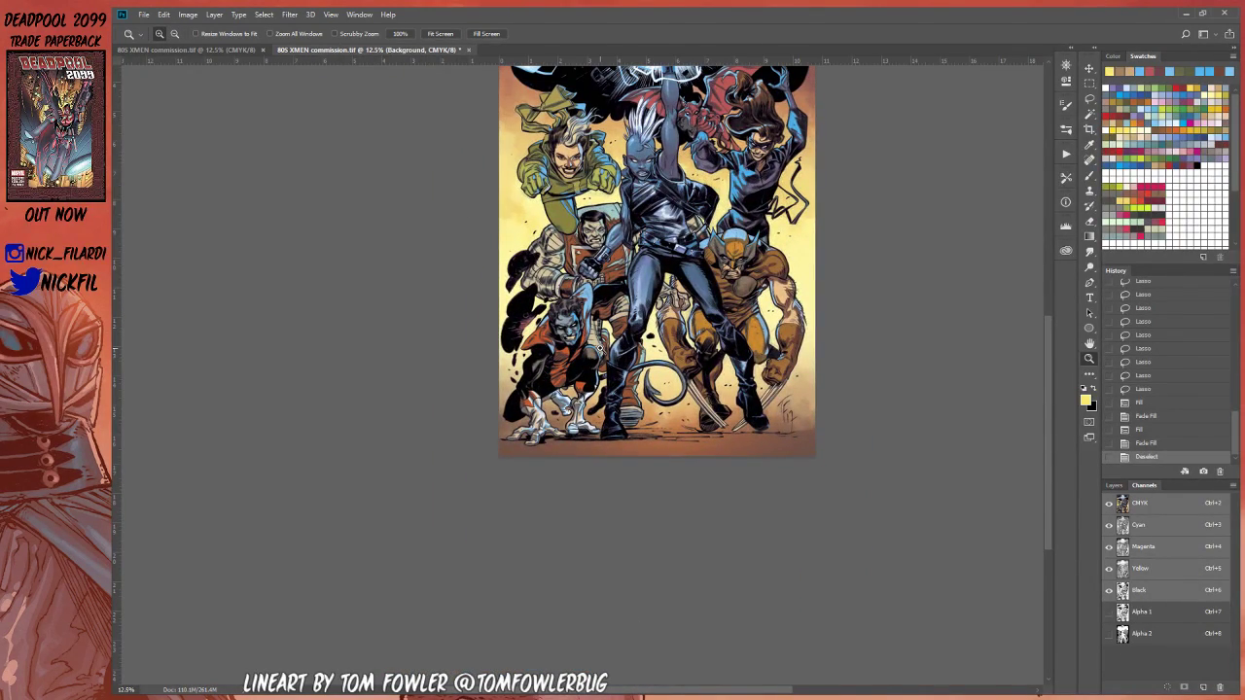
pyautogui.moveTo(697, 346); pyautogui.dragTo(637, 461)
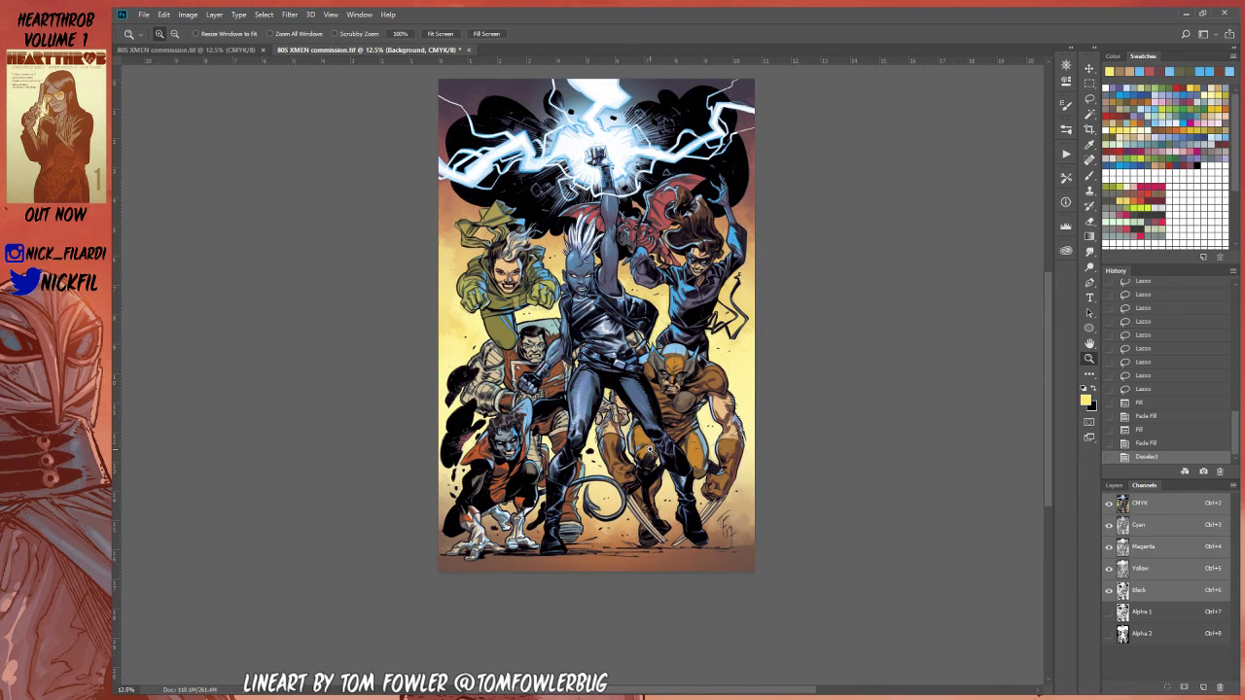
pyautogui.moveTo(637, 438); pyautogui.dragTo(699, 450)
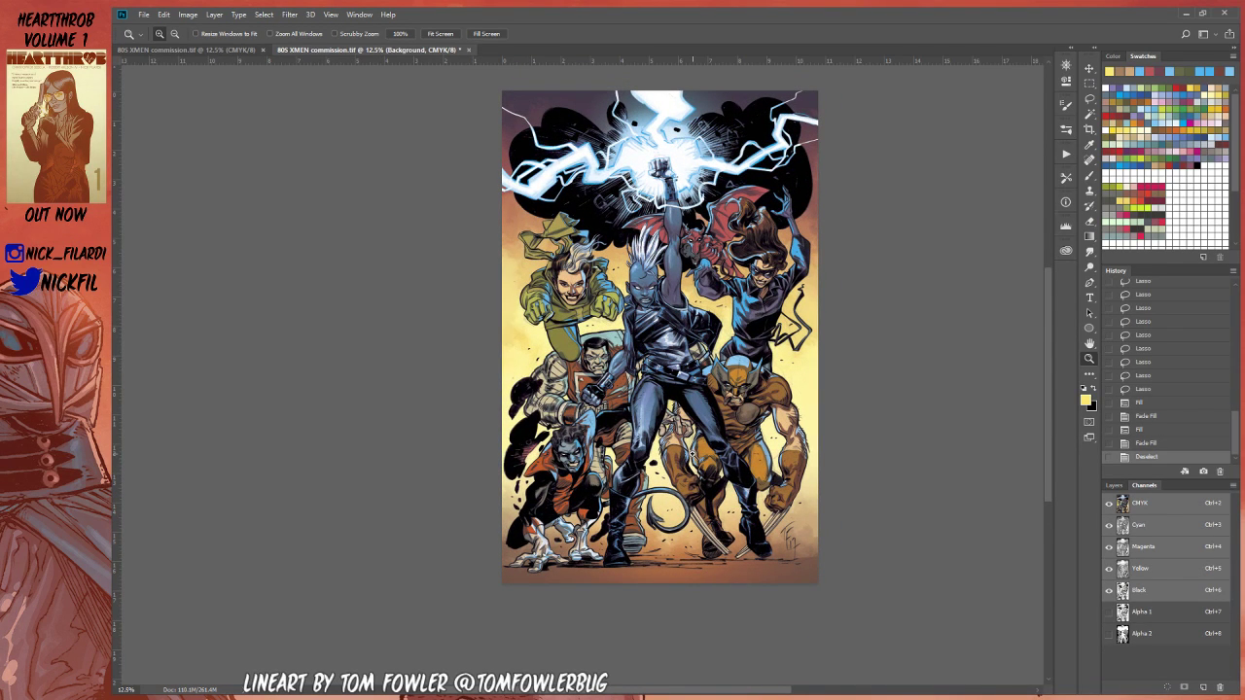
pyautogui.click(462, 331)
pyautogui.click(462, 331)
pyautogui.moveTo(986, 492); pyautogui.dragTo(662, 351)
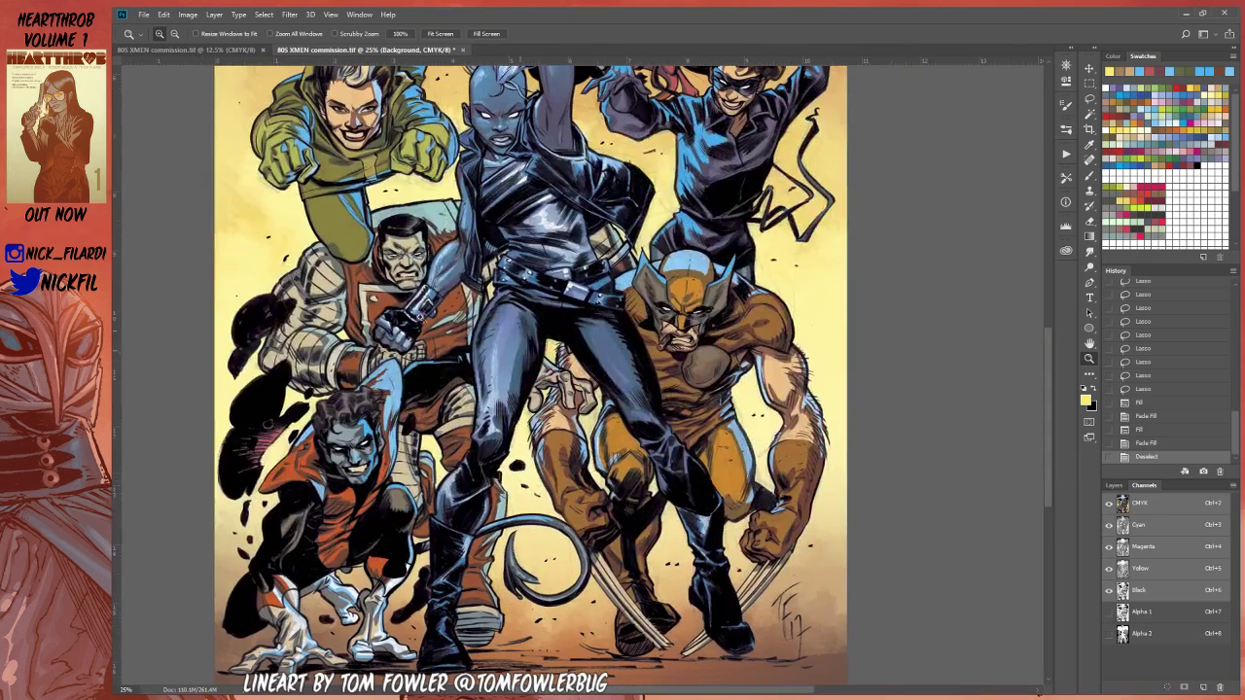
# Step: Add a new layer above the hidden Layer 3 and keep its blend mode at Normal
pyautogui.press('b')
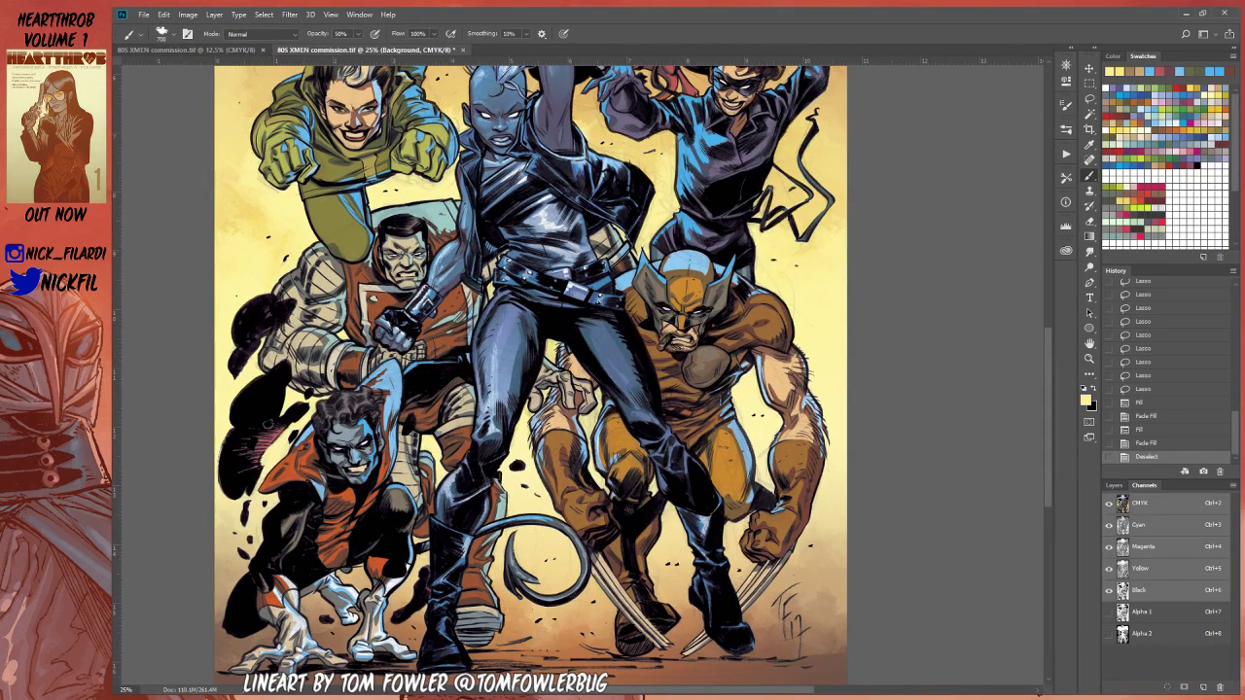
pyautogui.click(1113, 485)
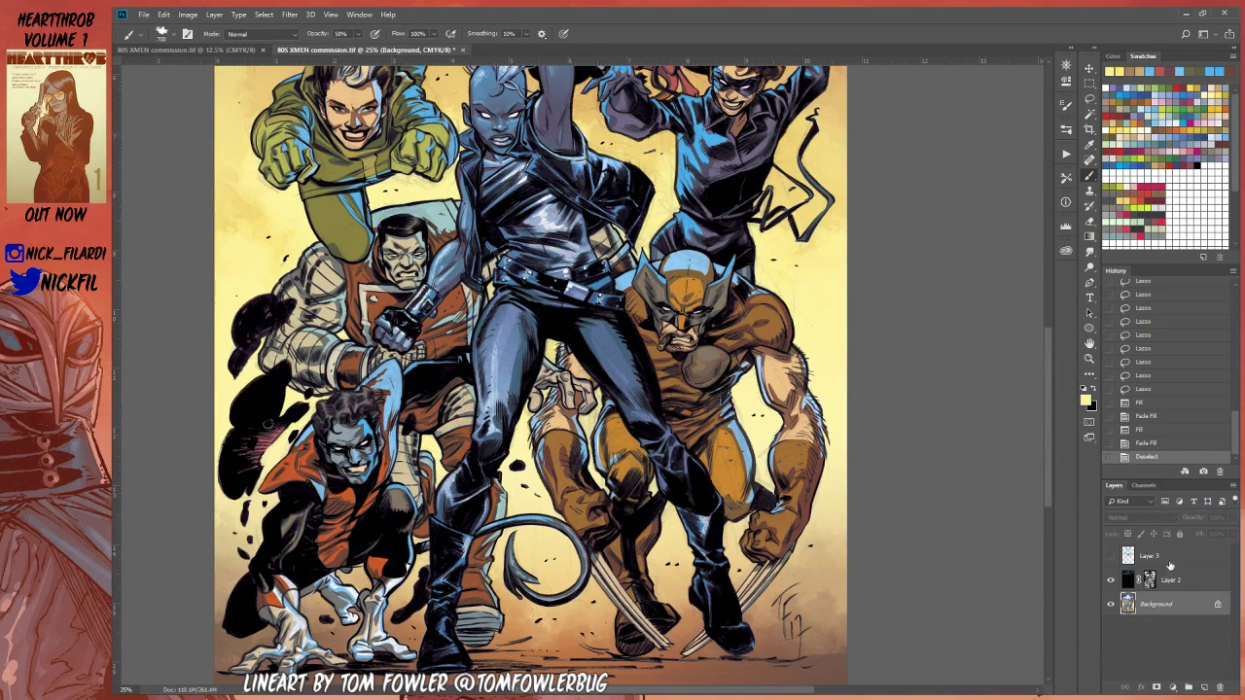
pyautogui.click(1170, 565)
pyautogui.click(1206, 688)
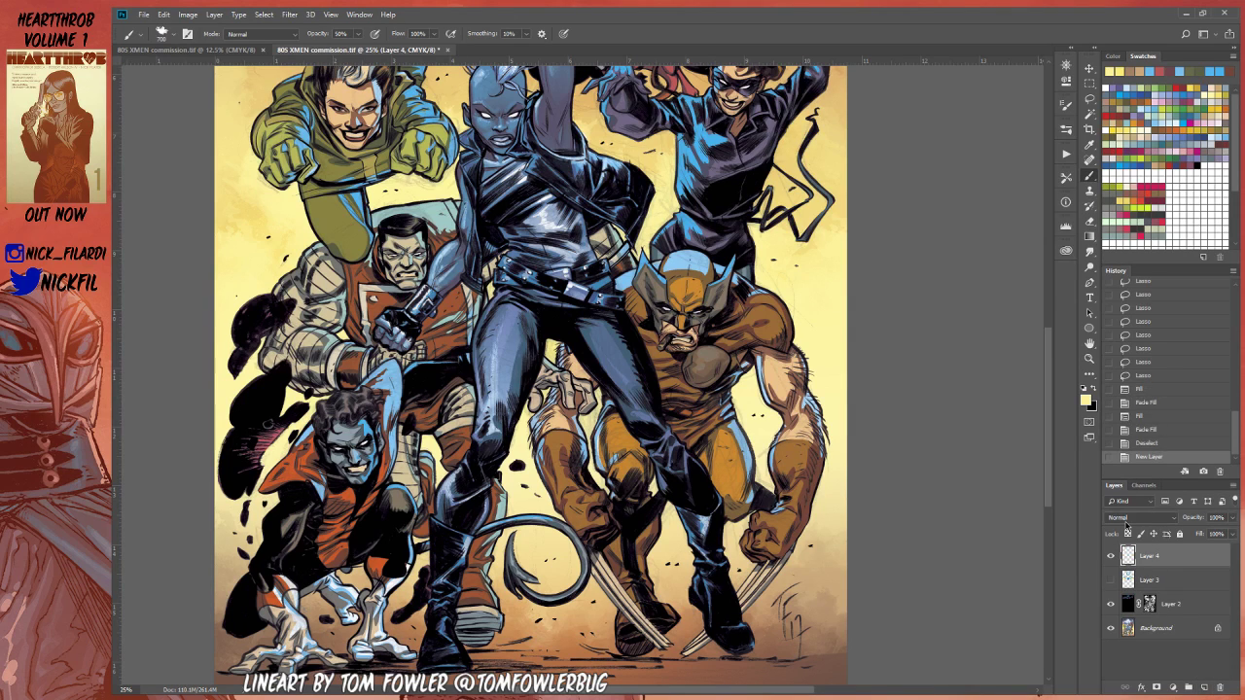
pyautogui.click(1126, 526)
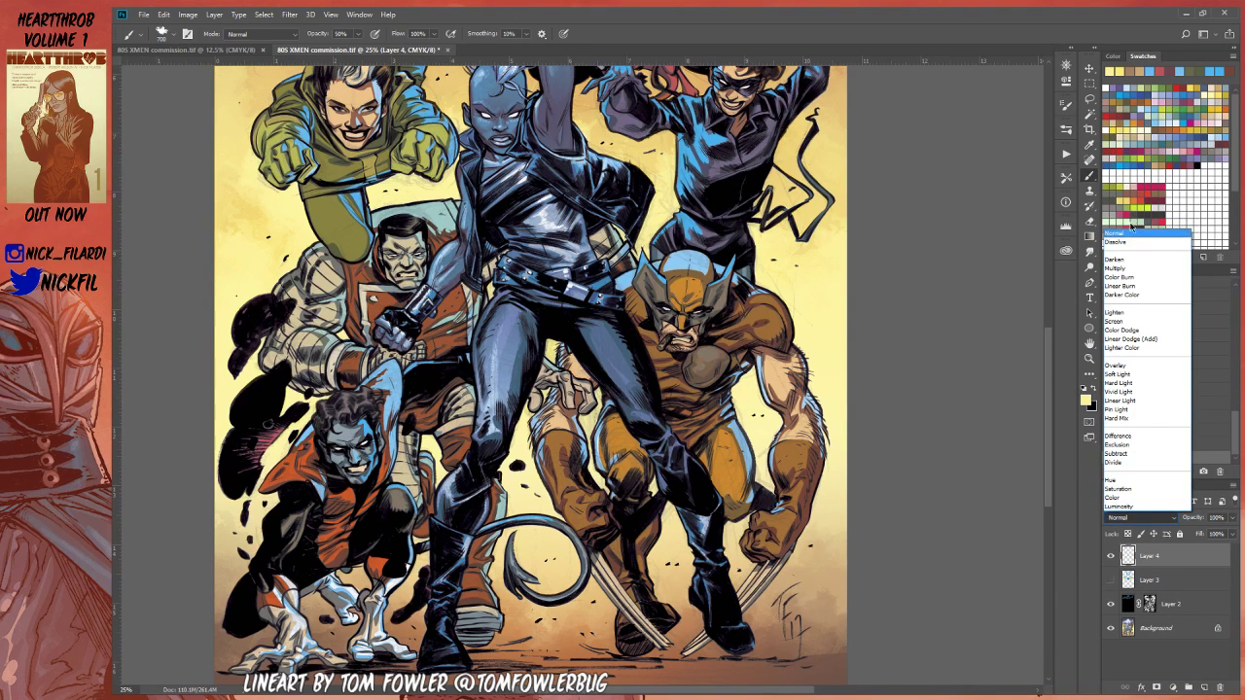
pyautogui.click(1131, 233)
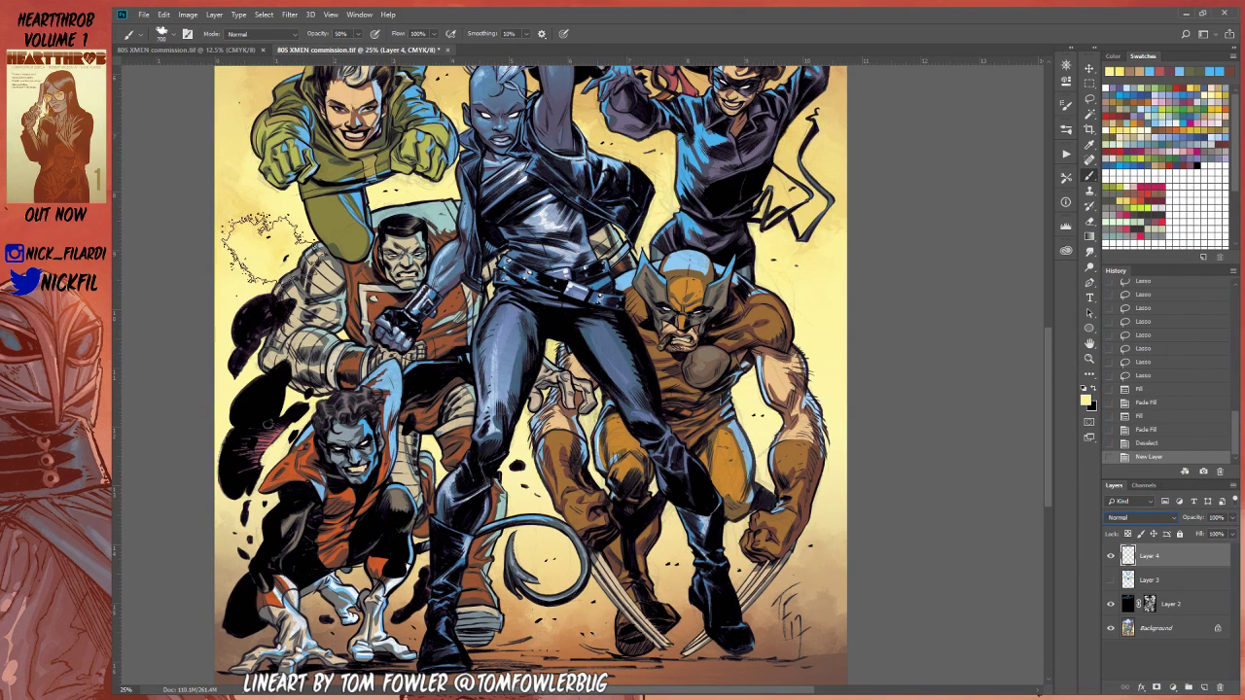
# Step: Try a pale yellow gradient glow over the armoured man on the new layer, undoing and redrawing it
pyautogui.click(261, 247)
pyautogui.press('g')
pyautogui.moveTo(282, 238); pyautogui.dragTo(341, 279)
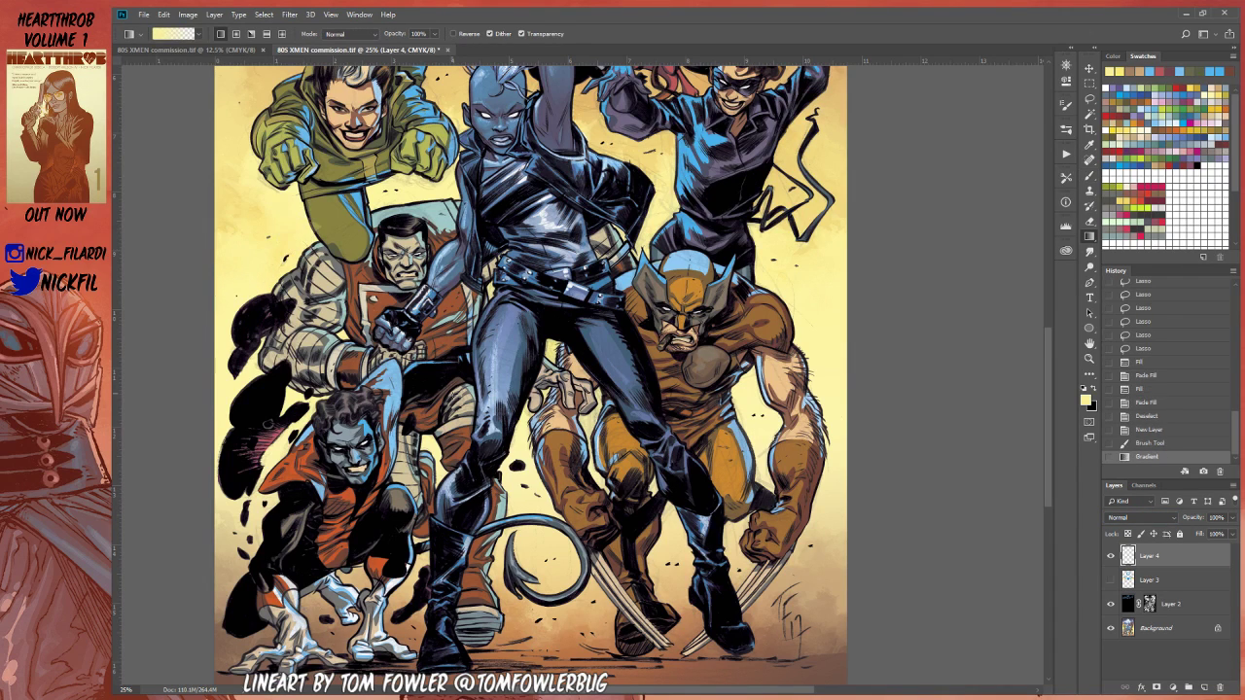
pyautogui.hotkey('ctrl', 'z')
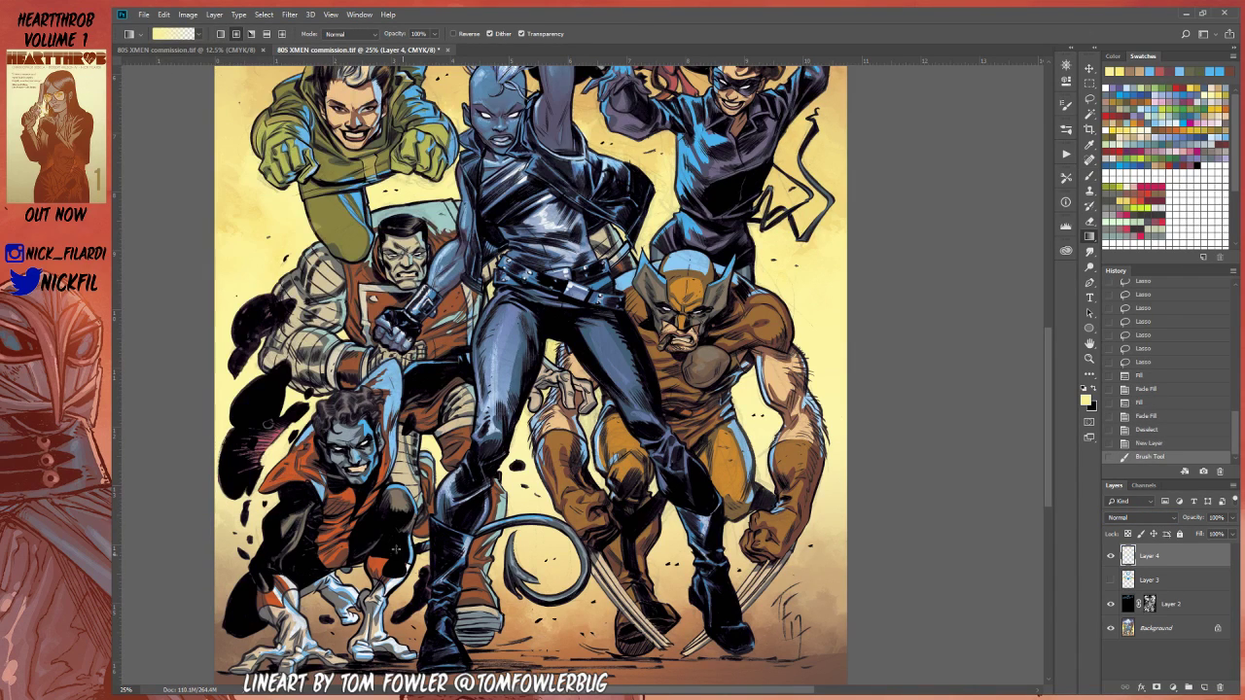
pyautogui.moveTo(292, 252); pyautogui.dragTo(456, 363)
pyautogui.press('z')
pyautogui.keyDown('alt'); pyautogui.click(460, 309); pyautogui.keyUp('alt')
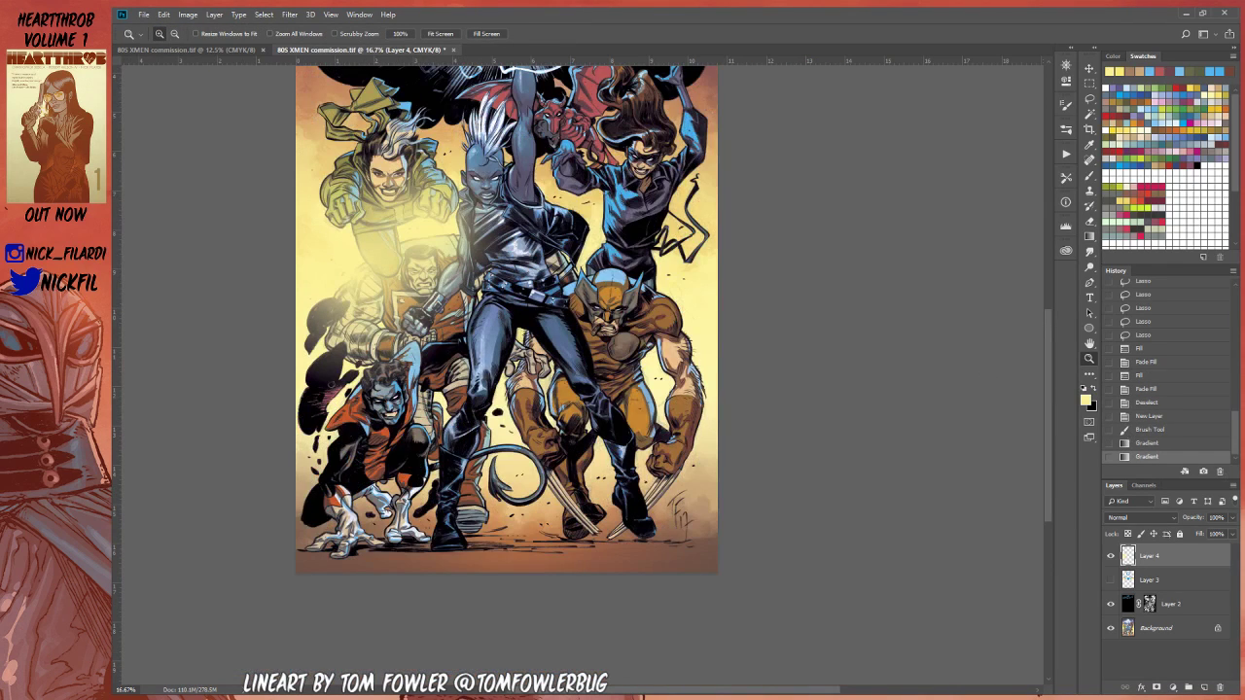
# Step: Lower the glow layer's opacity to 83% and erase the glow covering the green-clad flying figure
pyautogui.moveTo(1233, 524)
pyautogui.mouseDown()
pyautogui.moveTo(1209, 533)
pyautogui.moveTo(1223, 531)
pyautogui.mouseUp()
pyautogui.press('e')
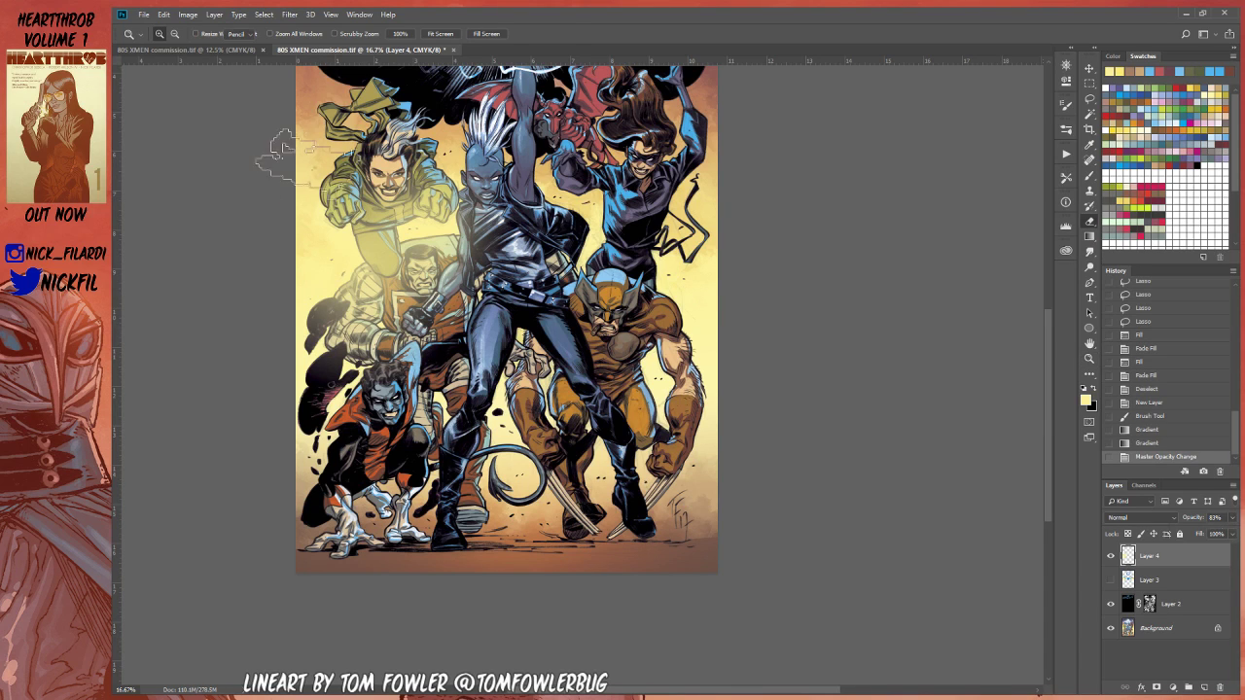
pyautogui.moveTo(321, 180)
pyautogui.mouseDown()
pyautogui.moveTo(389, 204)
pyautogui.moveTo(360, 243)
pyautogui.moveTo(342, 175)
pyautogui.moveTo(403, 180)
pyautogui.moveTo(428, 200)
pyautogui.moveTo(442, 175)
pyautogui.moveTo(415, 238)
pyautogui.moveTo(382, 251)
pyautogui.mouseUp()
pyautogui.moveTo(375, 195)
pyautogui.mouseDown()
pyautogui.moveTo(423, 199)
pyautogui.moveTo(453, 243)
pyautogui.mouseUp()
pyautogui.press('z')
pyautogui.keyDown('alt'); pyautogui.click(395, 229); pyautogui.keyUp('alt')
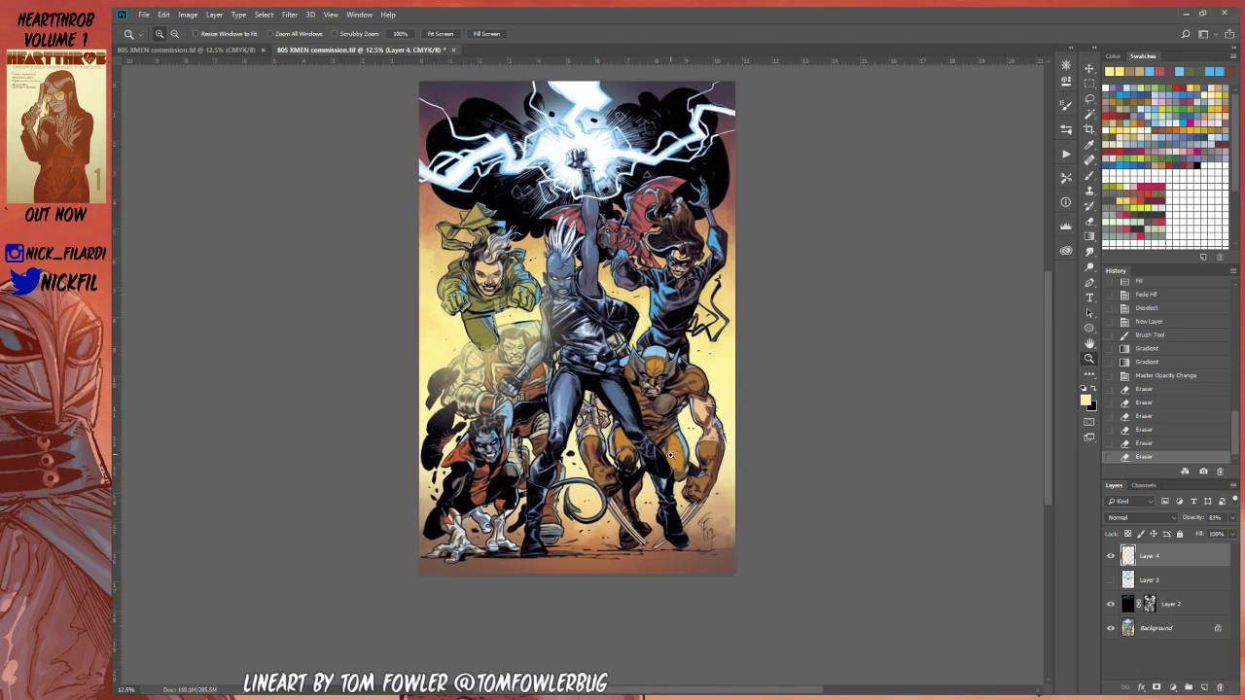
# Step: Check the yellow glow on the full page and delete its layer
pyautogui.keyDown('alt'); pyautogui.click(670, 457); pyautogui.keyUp('alt')
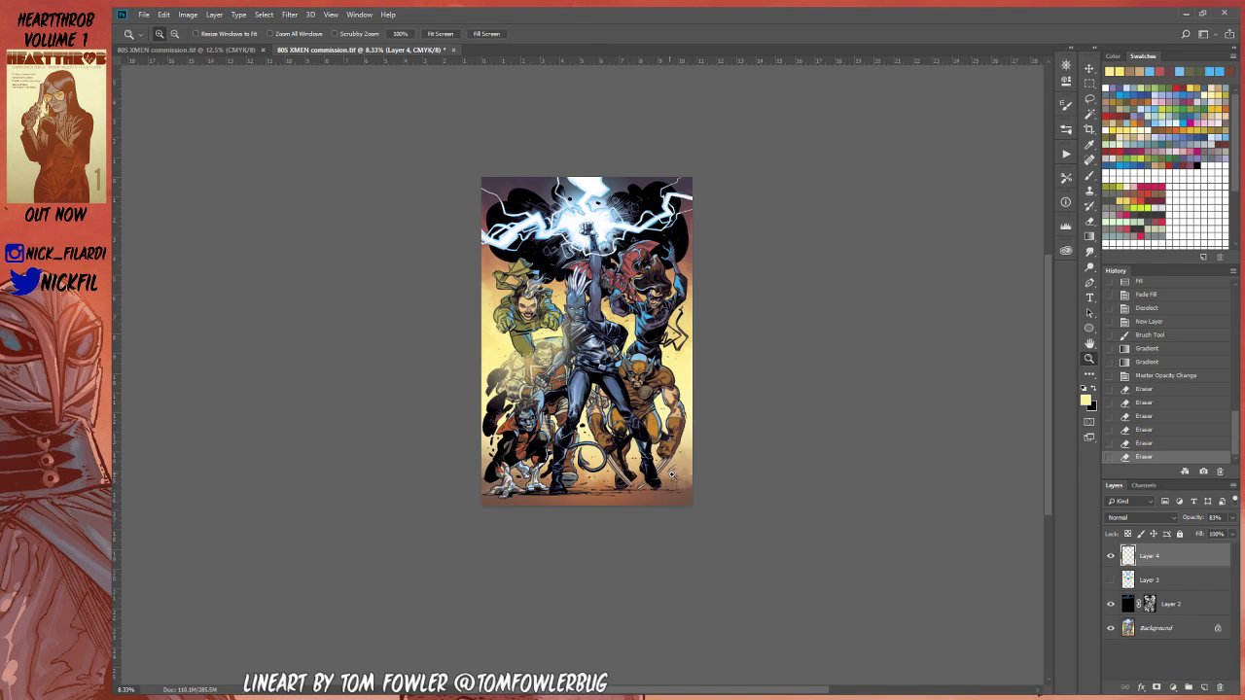
pyautogui.click(496, 353)
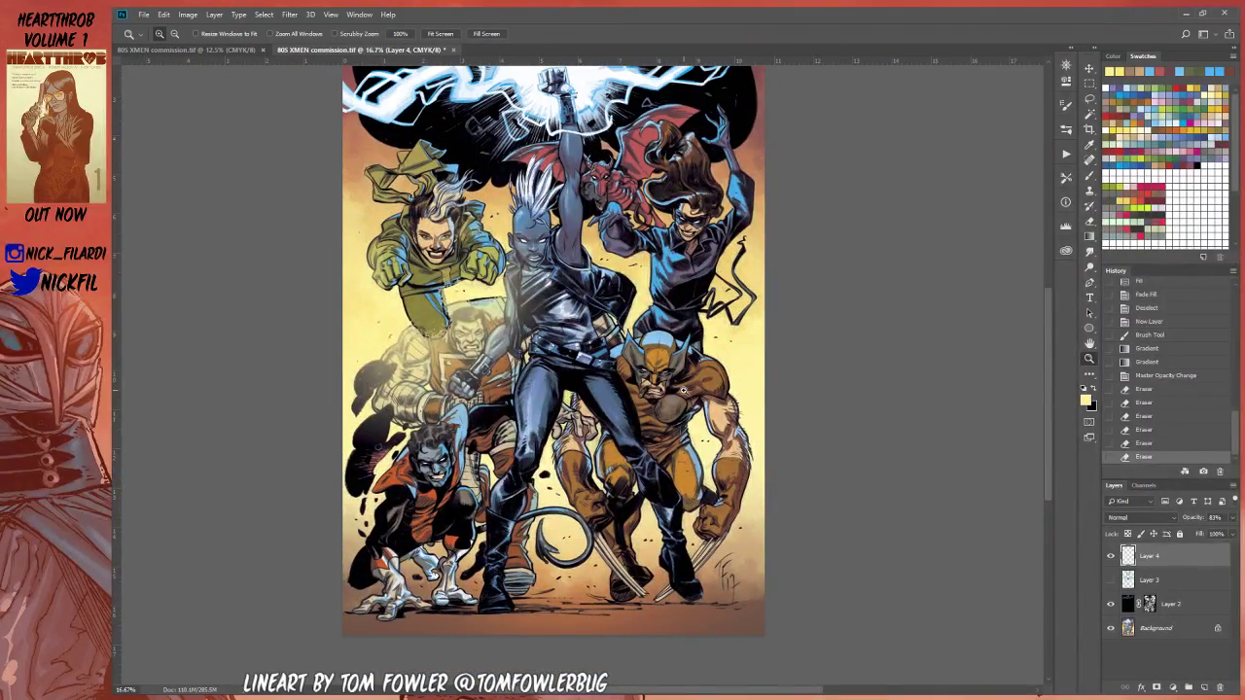
pyautogui.press('Delete')
# Step: Show Layer 3 with the lighting guide spheres over the characters and sample the slate blue from a sphere
pyautogui.click(462, 209)
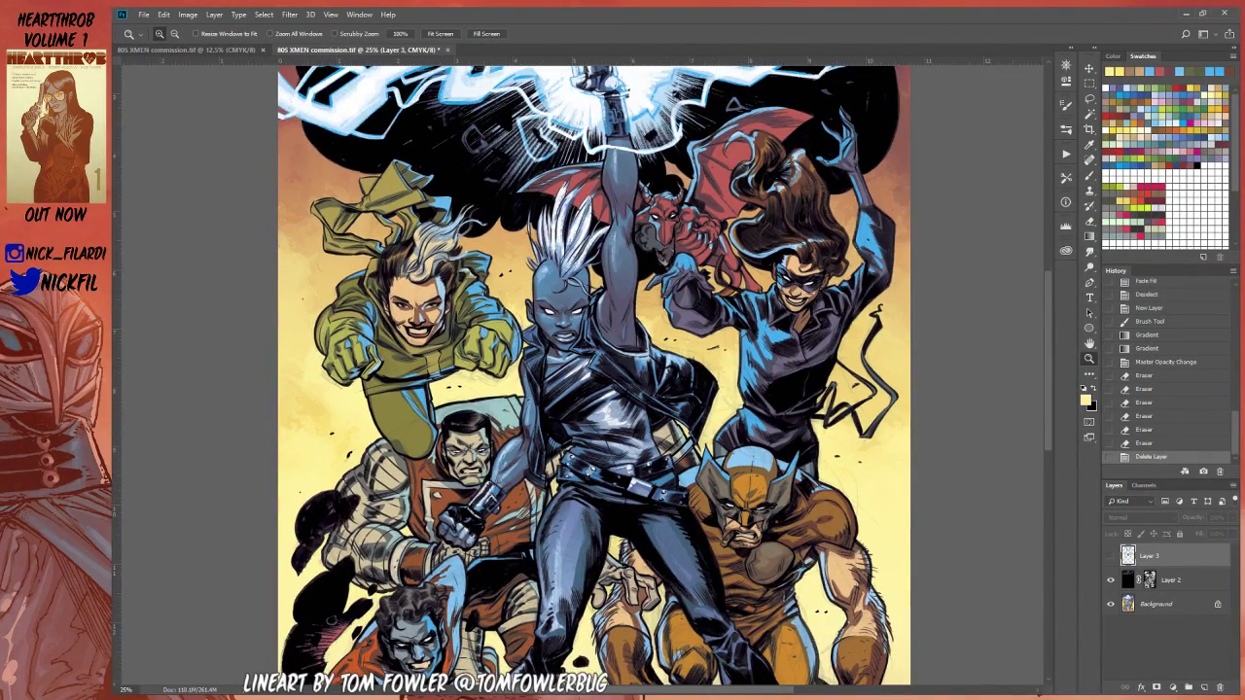
pyautogui.click(1112, 555)
pyautogui.moveTo(555, 445); pyautogui.dragTo(561, 423)
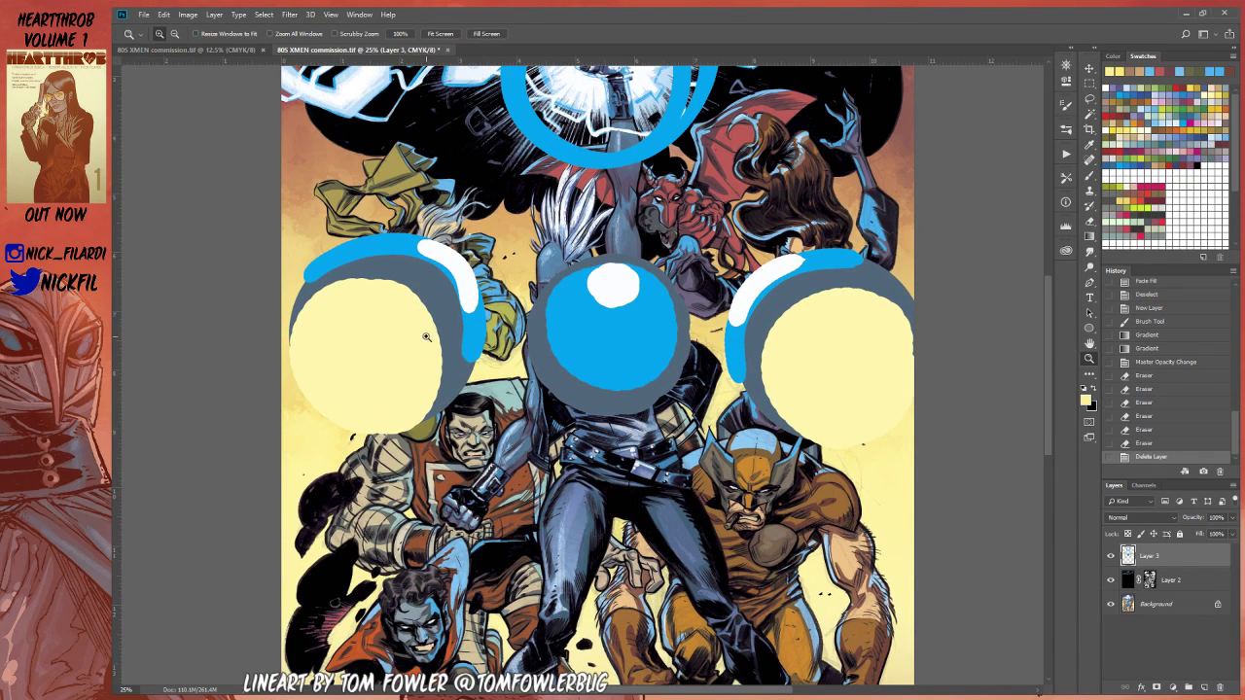
pyautogui.press('b')
pyautogui.keyDown('alt'); pyautogui.click(459, 386); pyautogui.keyUp('alt')
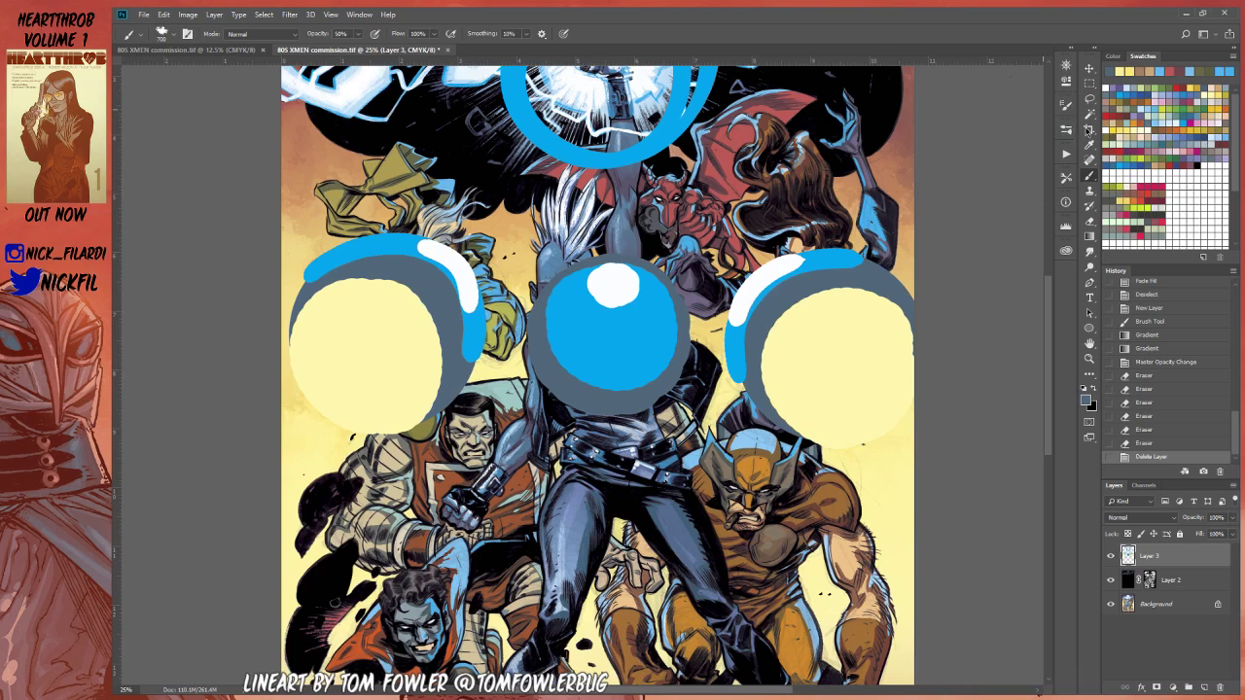
# Step: Fill the whole of Layer 3 with white over the lighting guide and save the file
pyautogui.click(1089, 84)
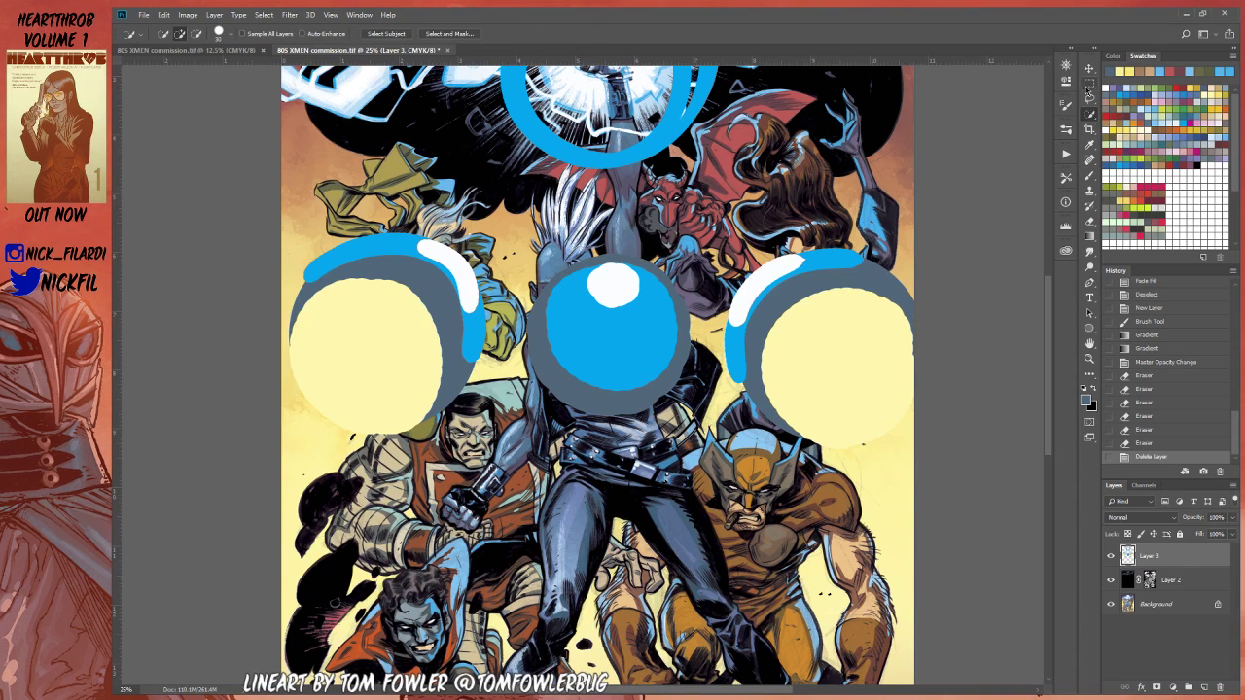
pyautogui.hotkey('ctrl', 'a')
pyautogui.press('d')
pyautogui.press('x')
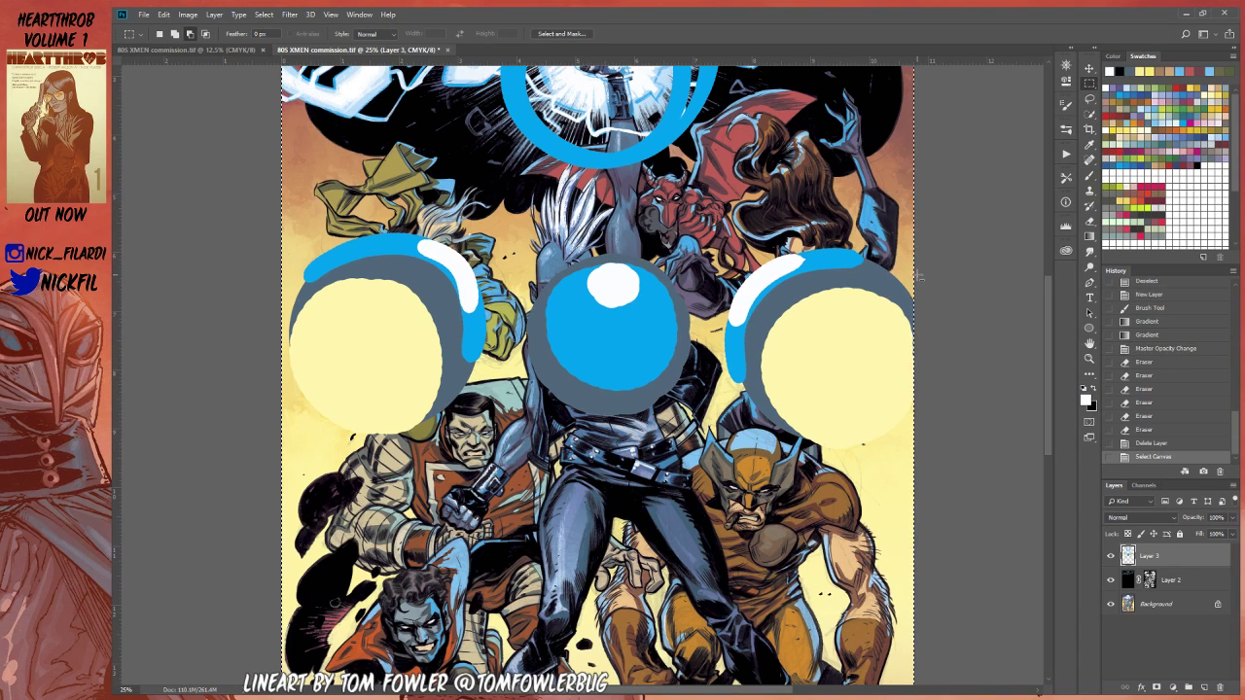
pyautogui.hotkey('alt', 'BackSpace')
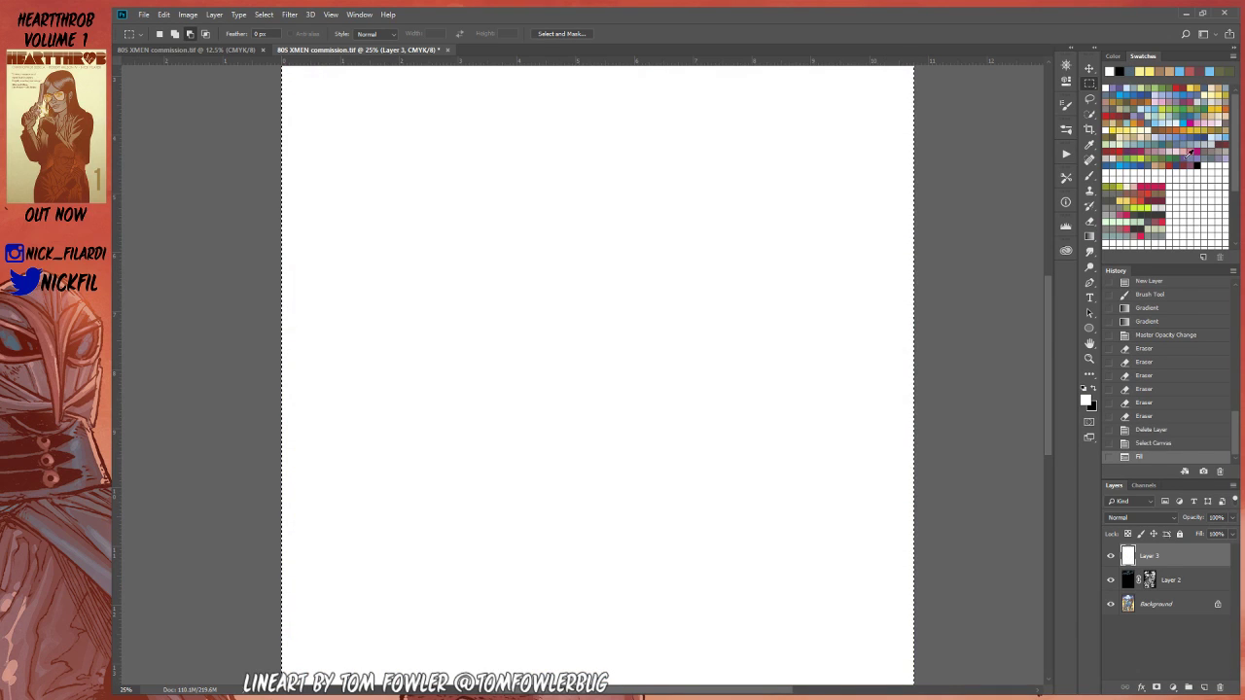
pyautogui.hotkey('ctrl', 's')
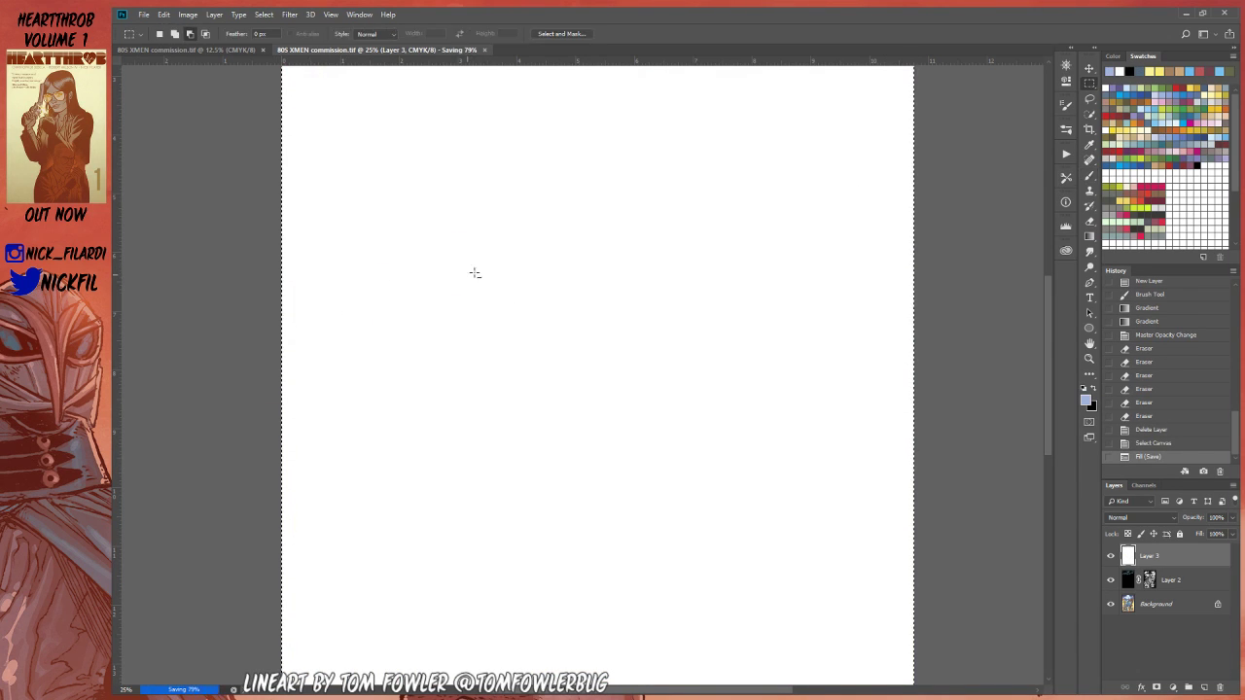
pyautogui.moveTo(462, 170); pyautogui.dragTo(732, 562)
pyautogui.hotkey('alt', 'BackSpace')
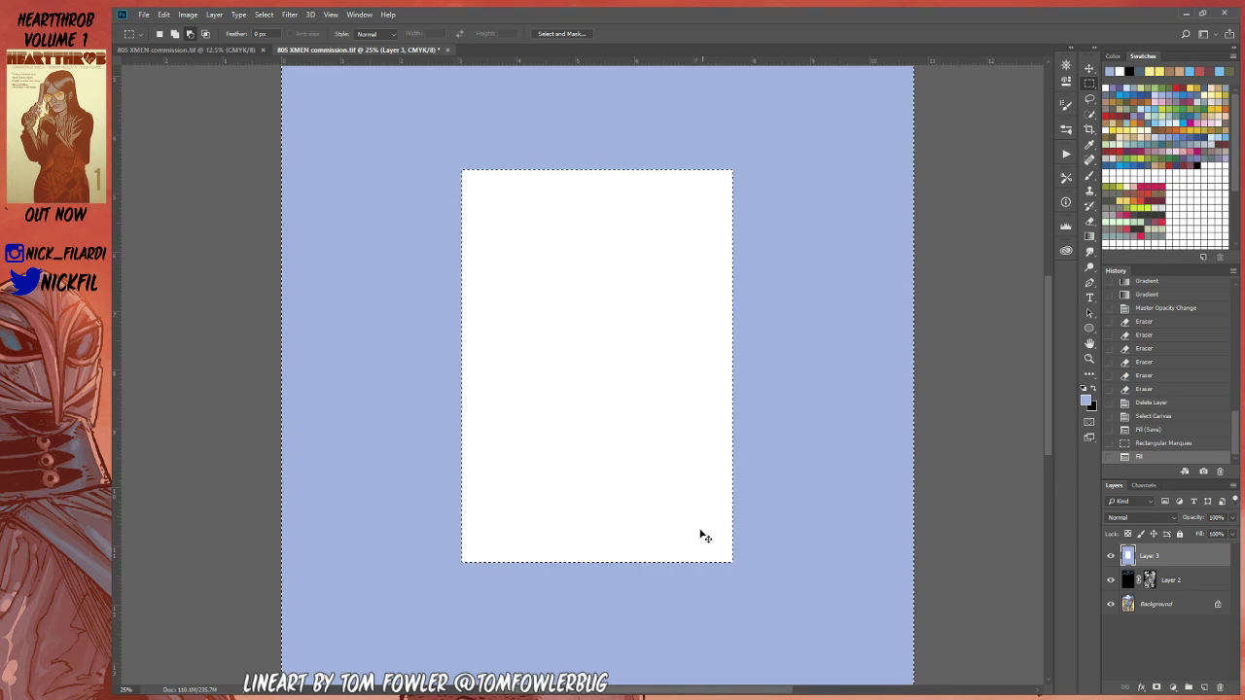
pyautogui.hotkey('ctrl', 'z')
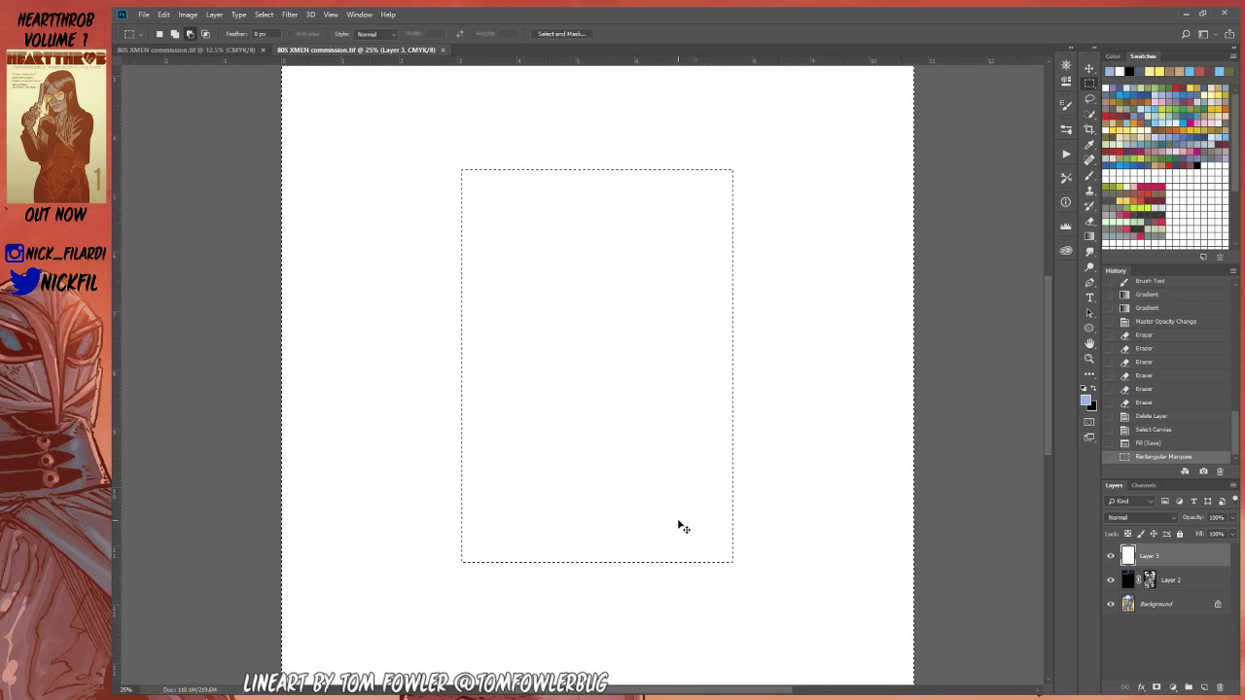
pyautogui.hotkey('ctrl', 'd')
# Step: Fill a tall rectangle in the middle of the white Layer 3 with periwinkle blue and clear the selection
pyautogui.moveTo(463, 162); pyautogui.dragTo(737, 606)
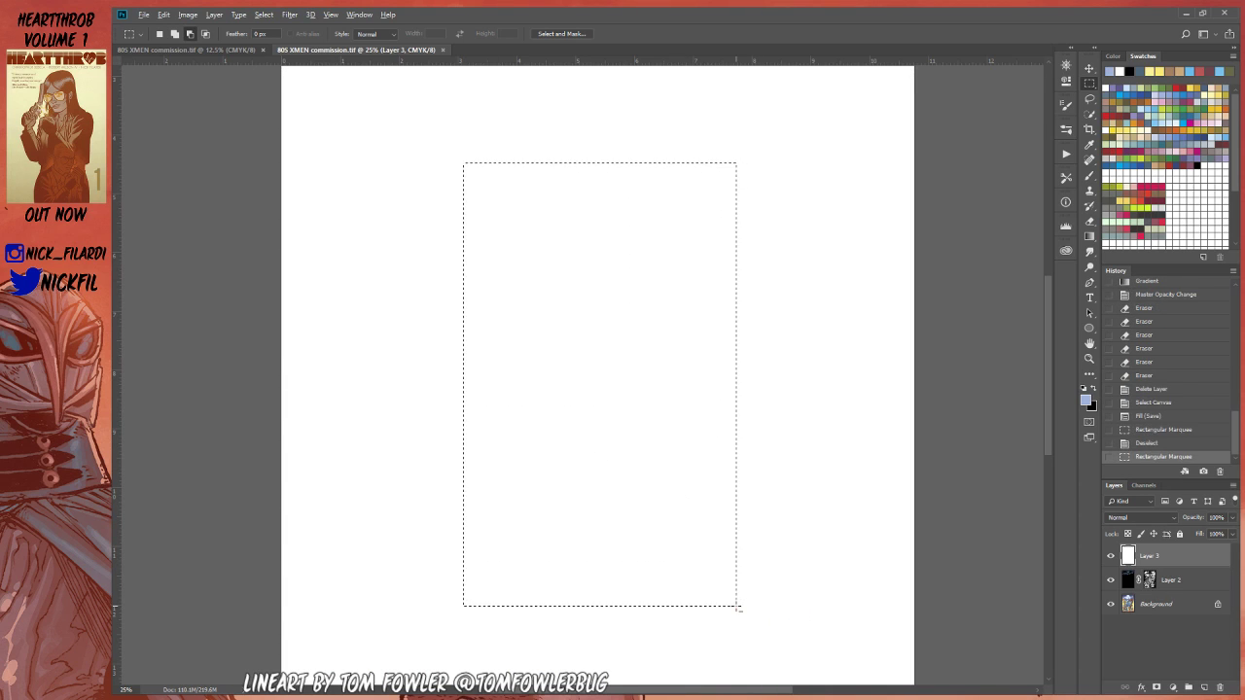
pyautogui.hotkey('alt', 'BackSpace')
pyautogui.hotkey('ctrl', 'd')
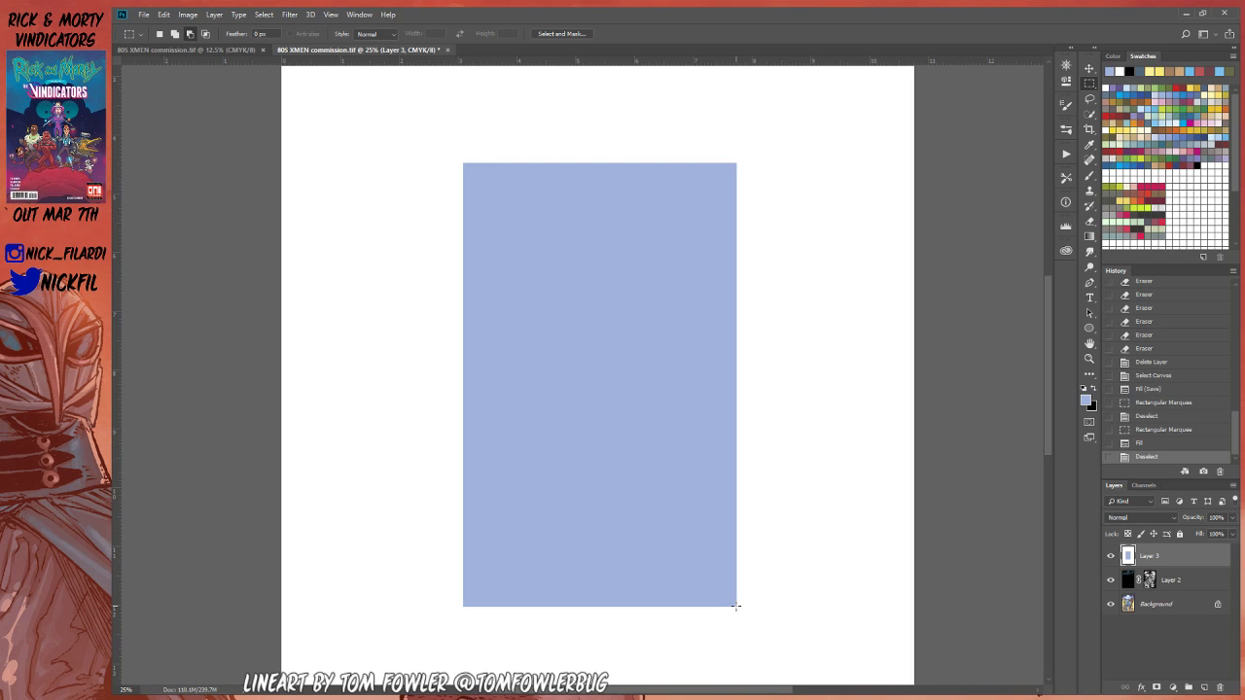
# Step: Fill a wide and a narrow full-height vertical band of the periwinkle rectangle with slate blue, keeping within its edges, and fade the fill
pyautogui.click(1090, 176)
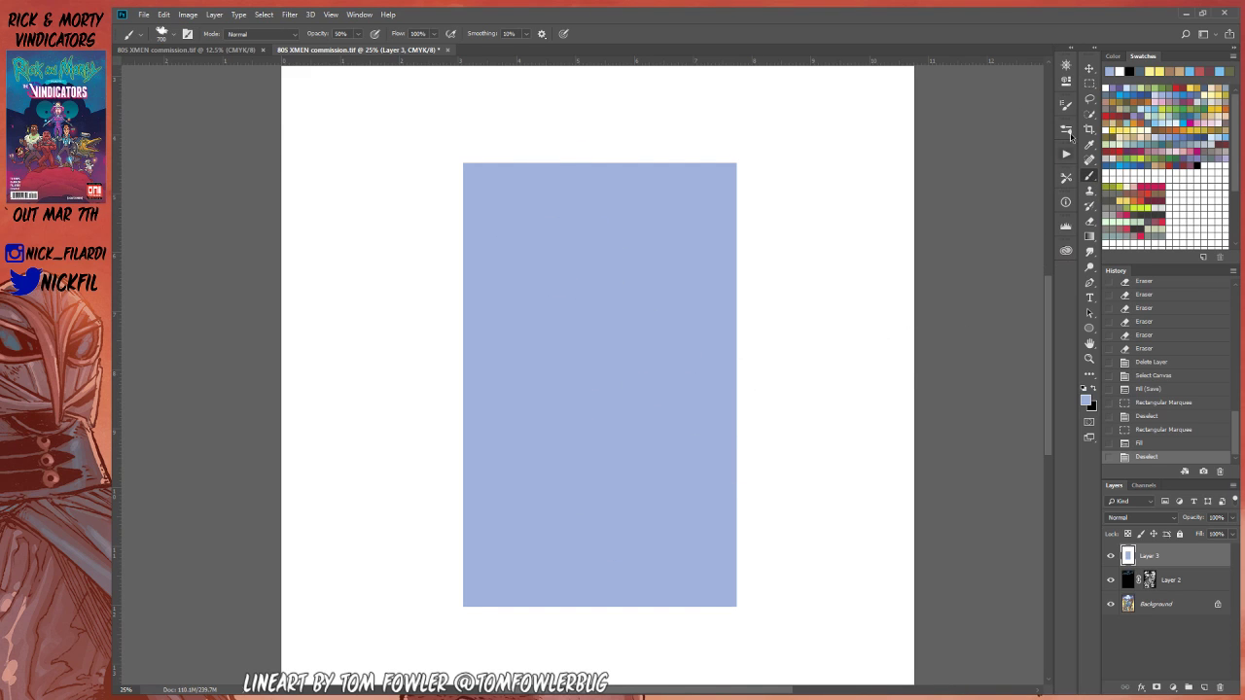
pyautogui.click(1090, 84)
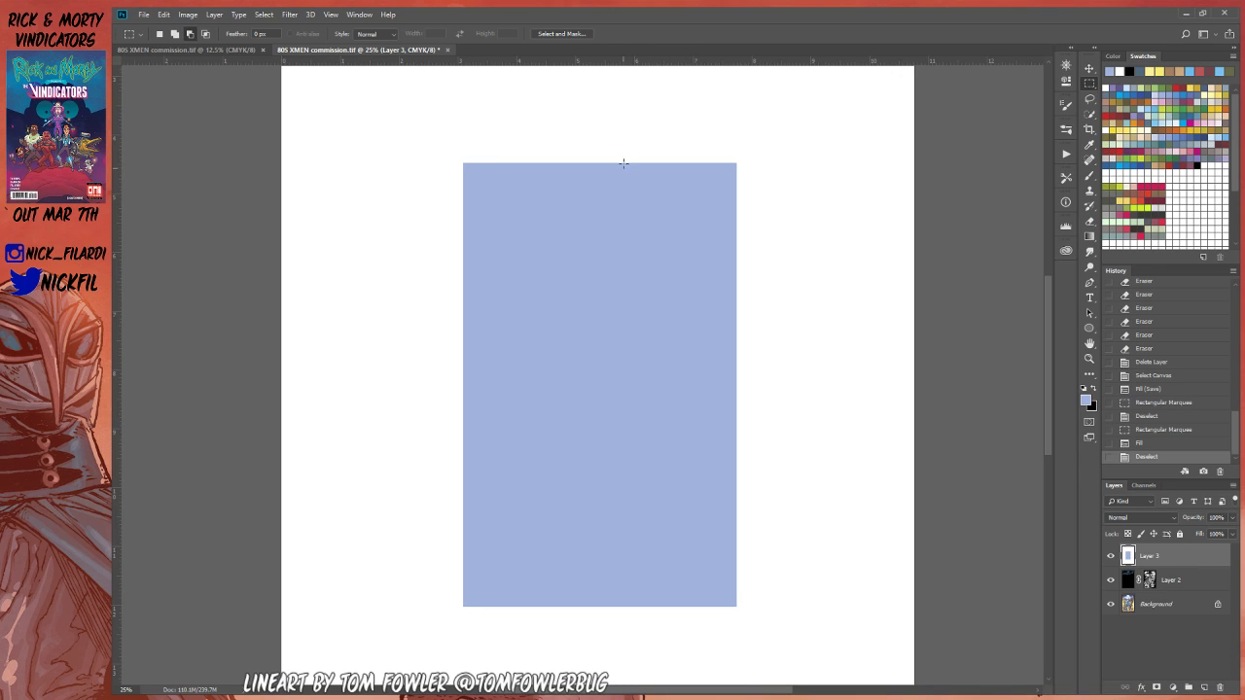
pyautogui.moveTo(451, 145); pyautogui.dragTo(620, 624)
pyautogui.moveTo(603, 167)
pyautogui.mouseDown()
pyautogui.moveTo(638, 172)
pyautogui.moveTo(705, 636)
pyautogui.mouseUp()
pyautogui.press('l')
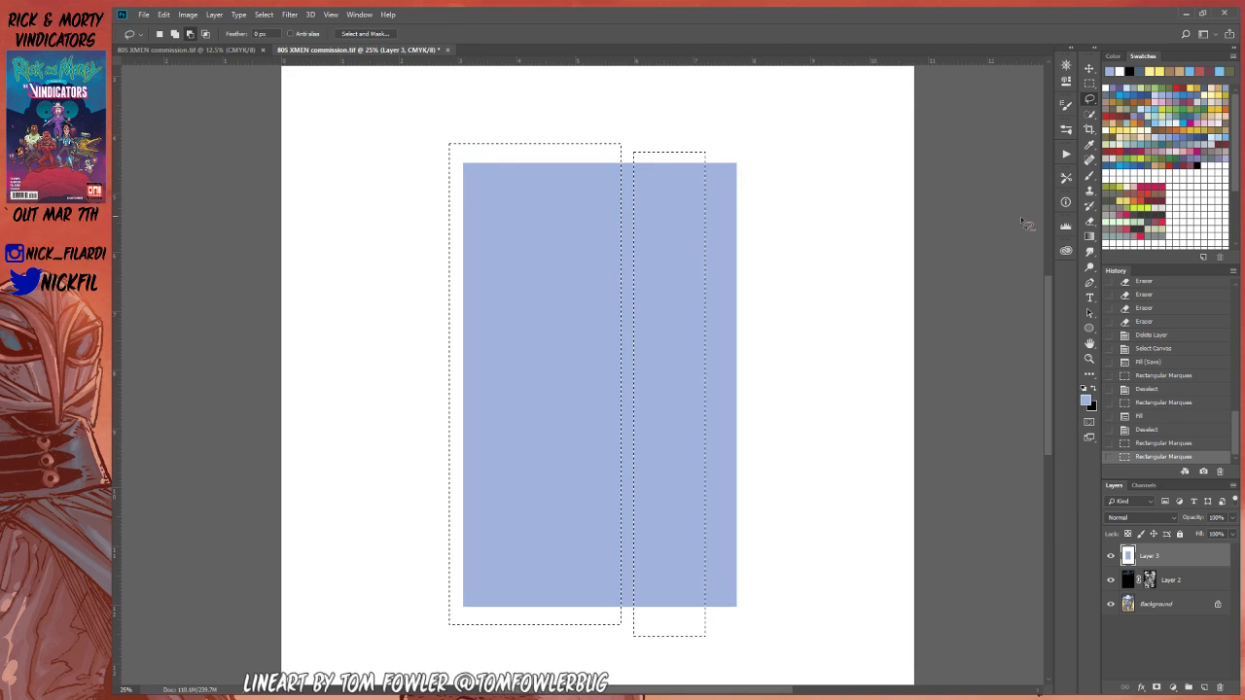
pyautogui.click(1090, 86)
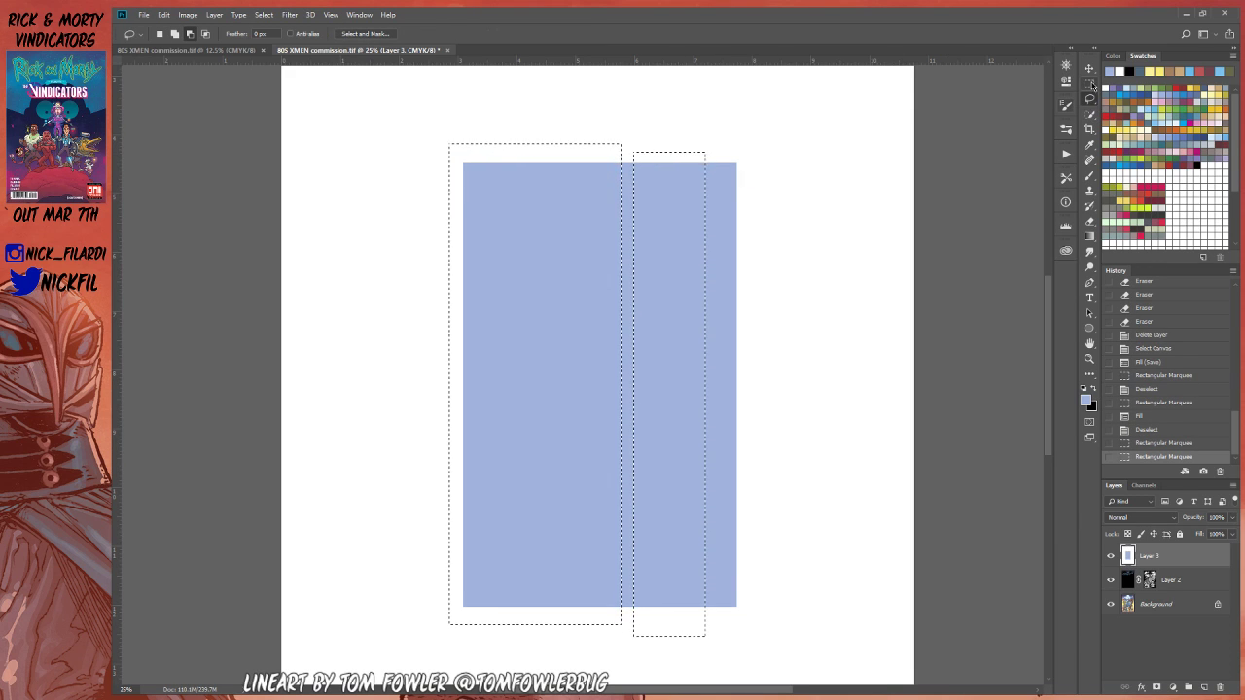
pyautogui.click(1090, 115)
pyautogui.keyDown('alt'); pyautogui.click(1090, 115); pyautogui.keyUp('alt')
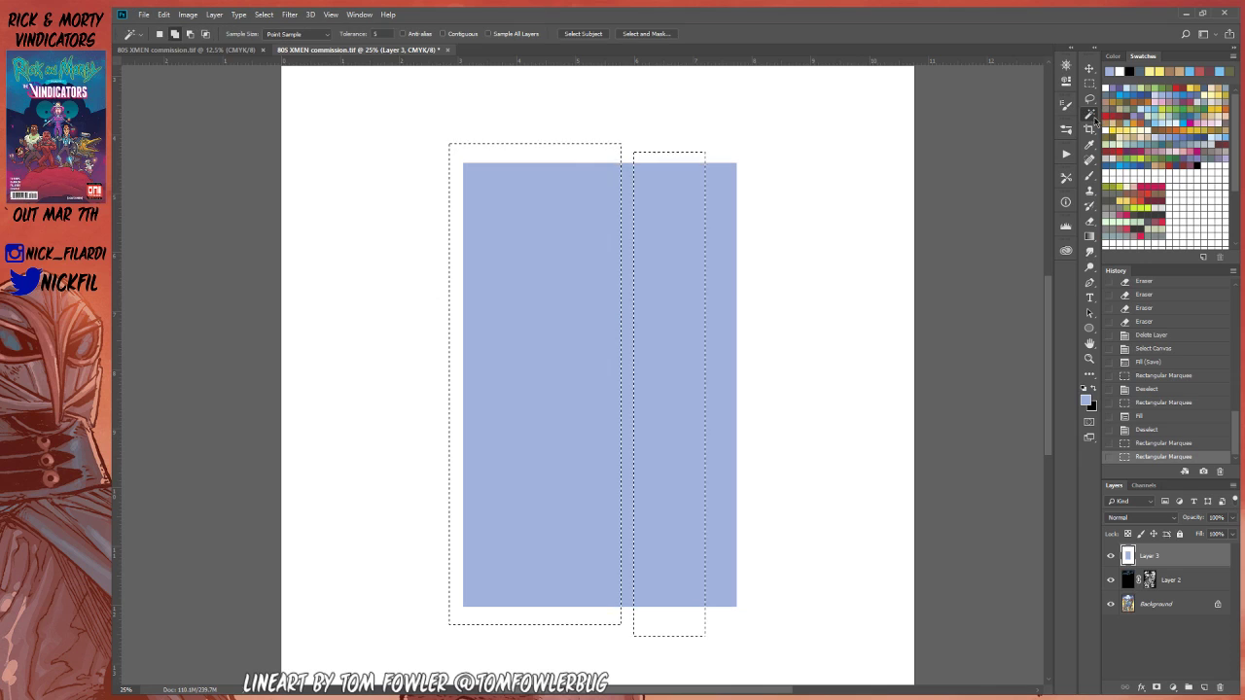
pyautogui.keyDown('alt'); pyautogui.keyDown('shift'); pyautogui.click(678, 167); pyautogui.keyUp('shift'); pyautogui.keyUp('alt')
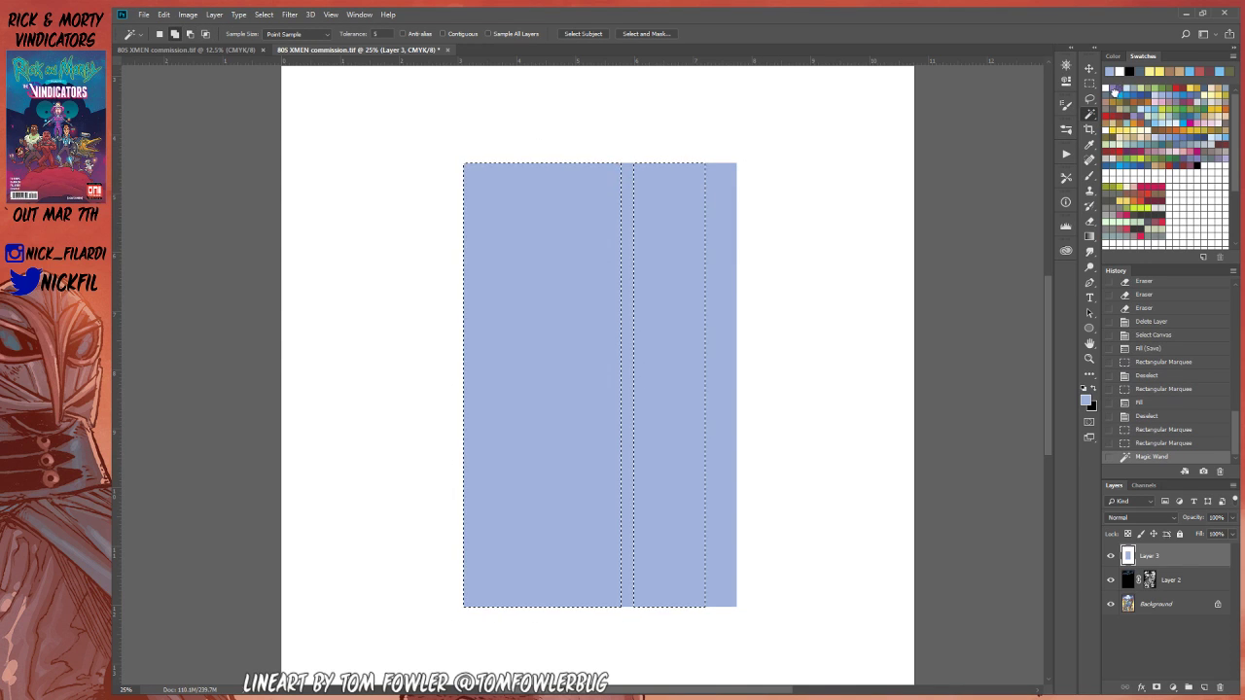
pyautogui.click(1118, 87)
pyautogui.hotkey('alt', 'BackSpace')
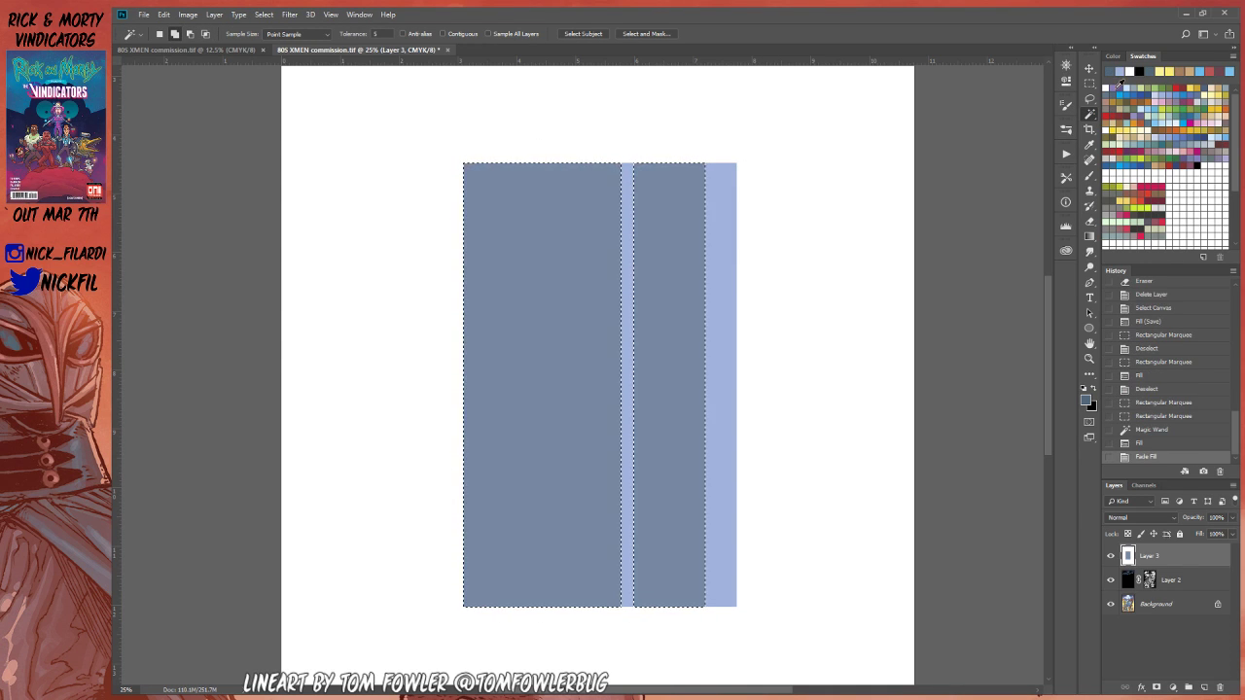
pyautogui.hotkey('ctrl', 'd')
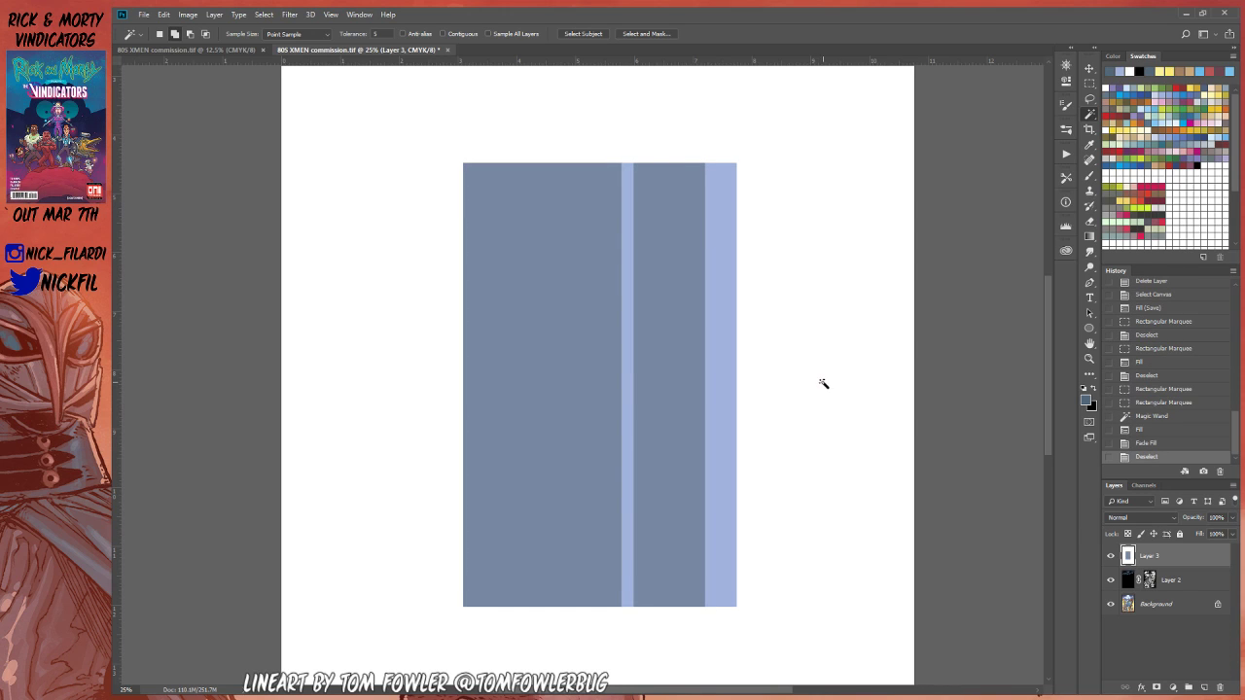
# Step: Fill two vertical bands overlapping the right edges of the slate bands with yellow-green and fade the fill to Screen at 69%
pyautogui.click(1089, 84)
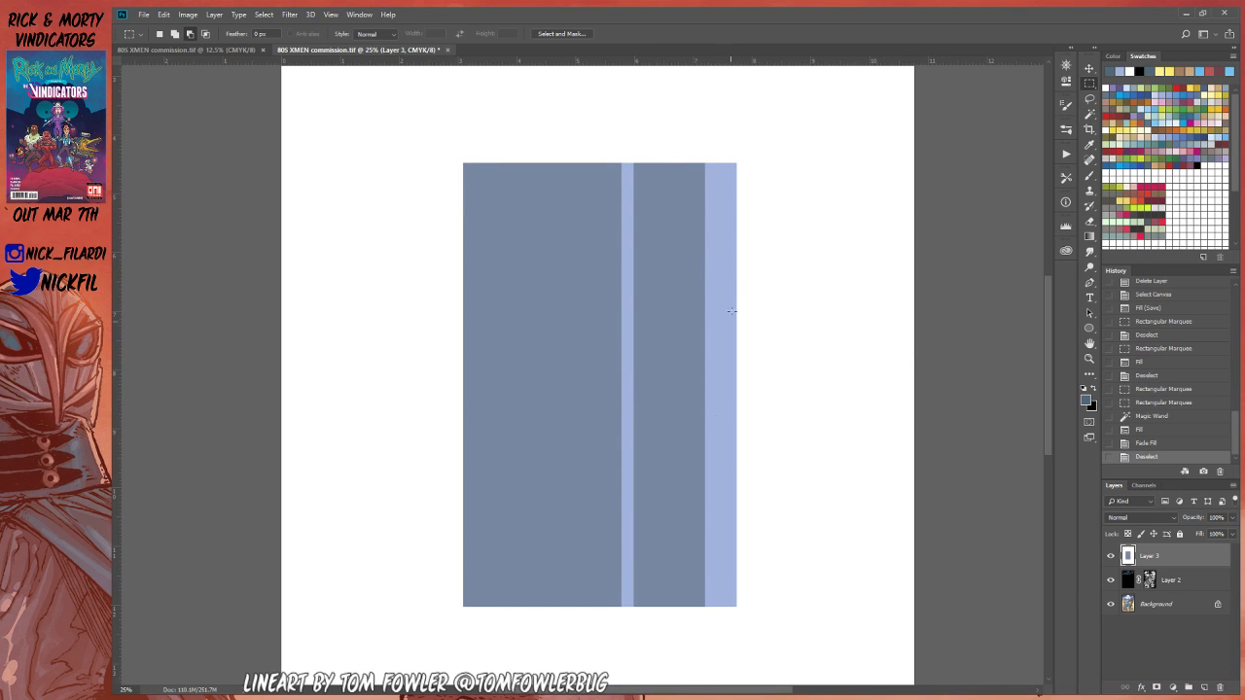
pyautogui.moveTo(713, 136); pyautogui.dragTo(689, 566)
pyautogui.moveTo(660, 650); pyautogui.dragTo(714, 136)
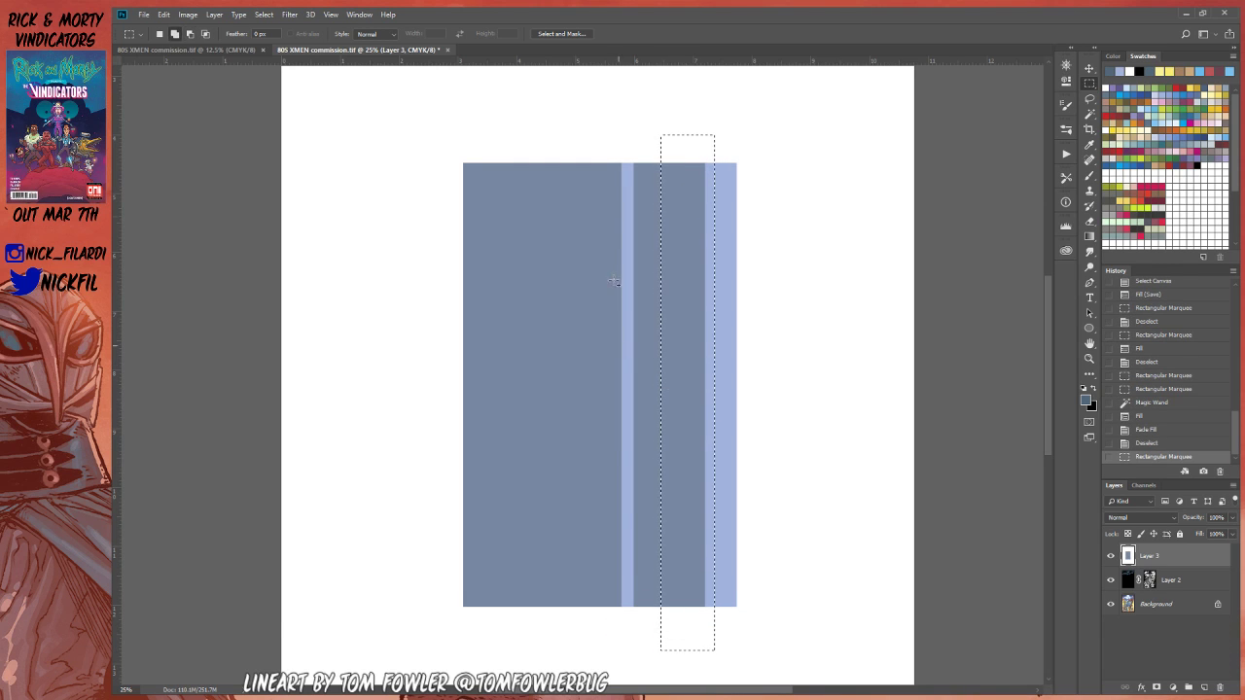
pyautogui.moveTo(578, 642); pyautogui.dragTo(579, 640)
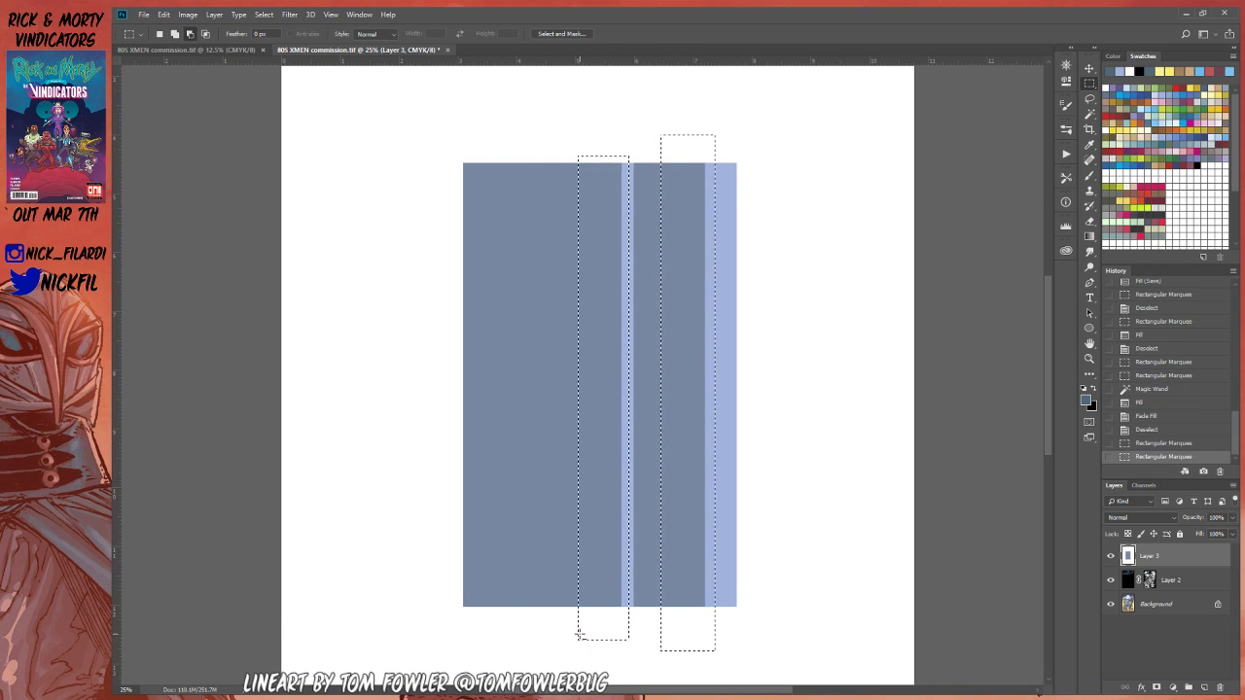
pyautogui.press('w')
pyautogui.keyDown('alt'); pyautogui.click(755, 191); pyautogui.keyUp('alt')
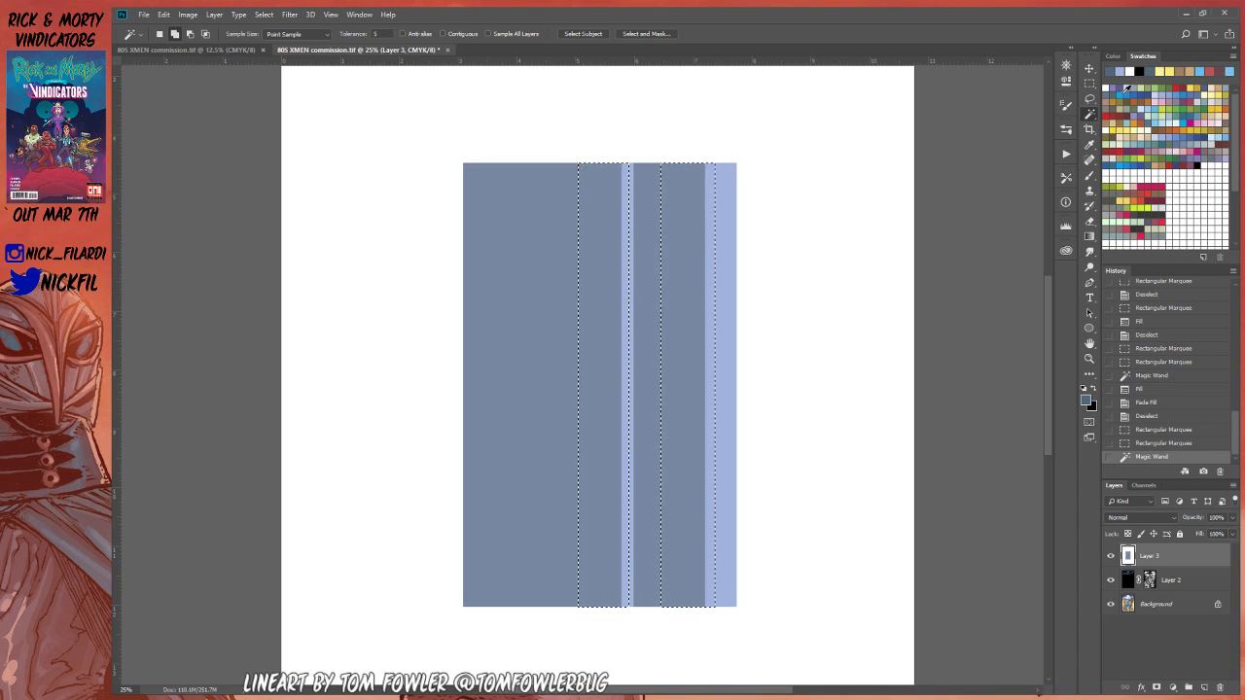
pyautogui.click(1126, 90)
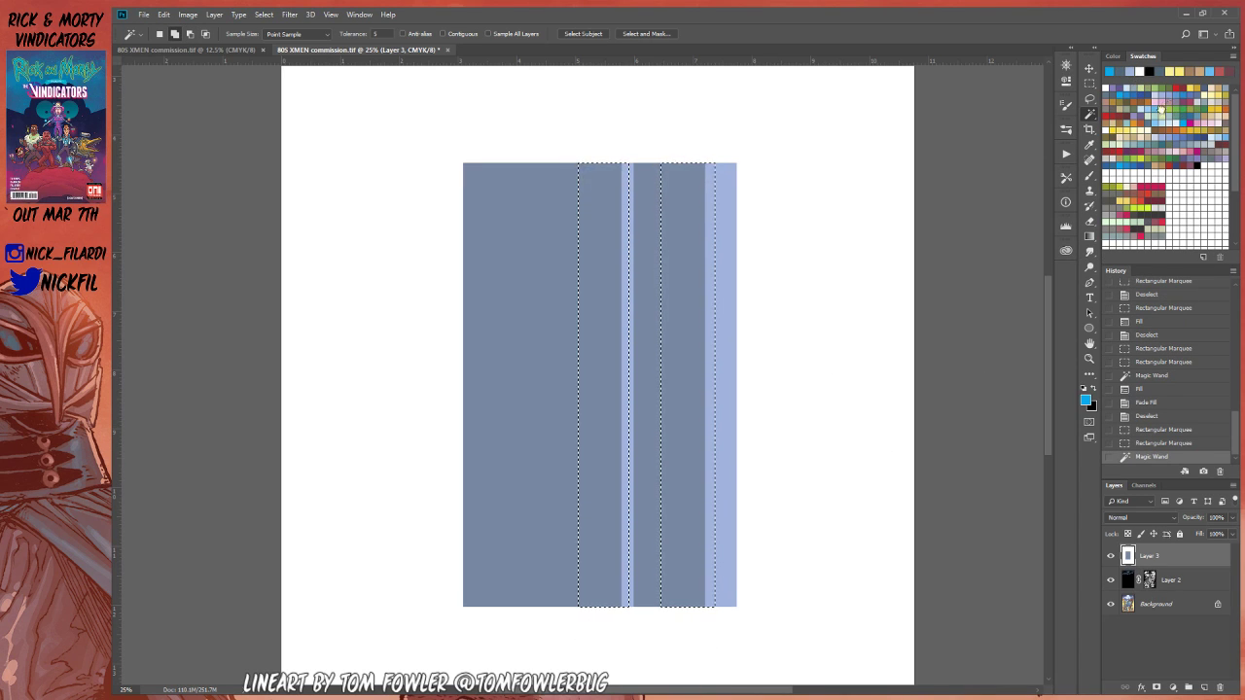
pyautogui.click(1160, 110)
pyautogui.hotkey('alt', 'BackSpace')
pyautogui.hotkey('ctrl', 'shift', 'f')
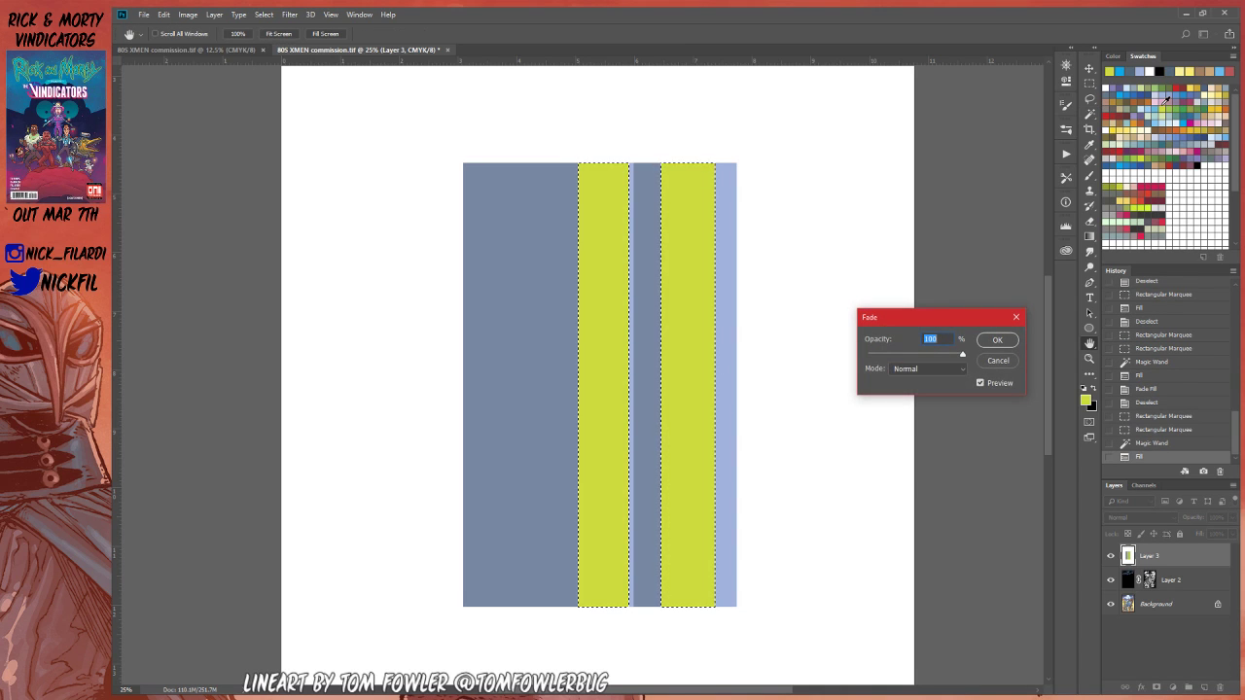
pyautogui.click(920, 368)
pyautogui.click(908, 438)
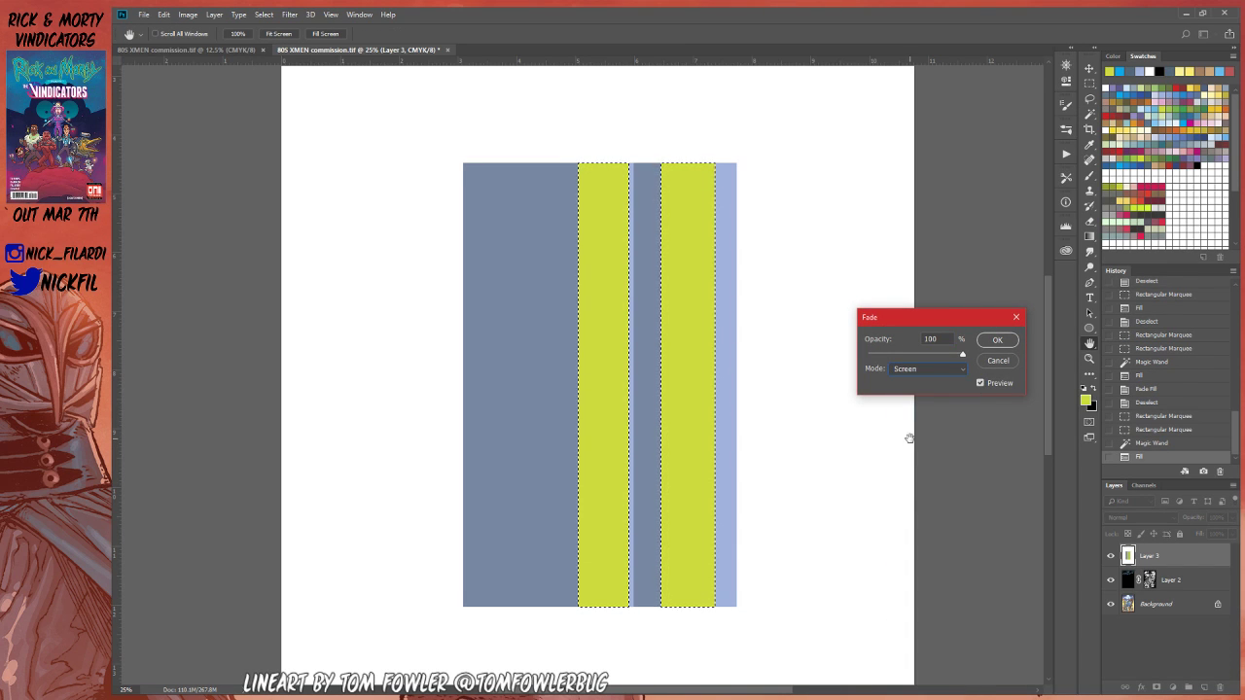
pyautogui.moveTo(963, 354); pyautogui.dragTo(932, 354)
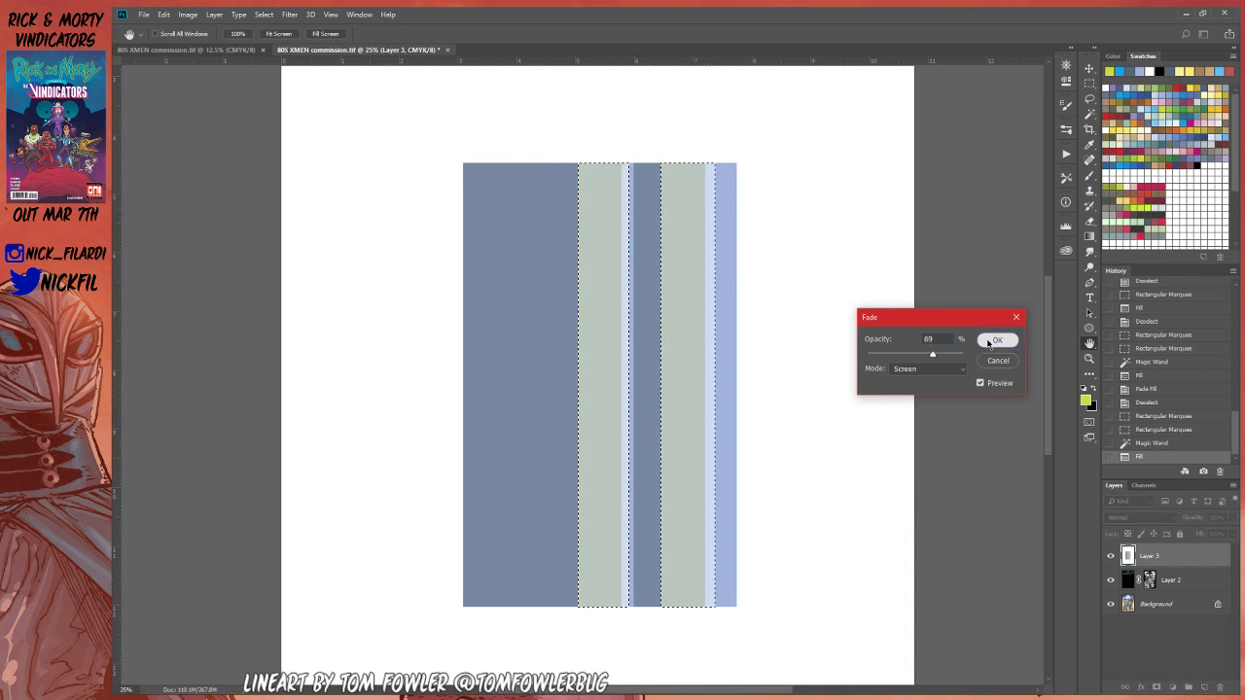
pyautogui.click(989, 341)
pyautogui.hotkey('ctrl', 'd')
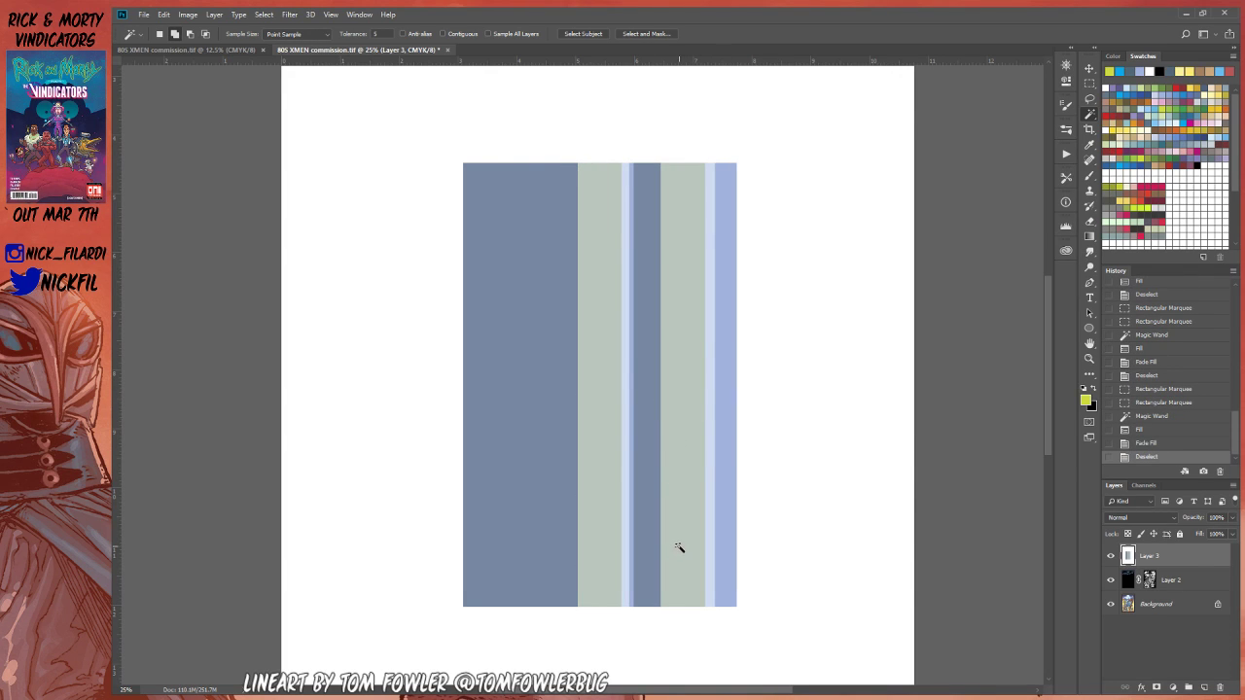
# Step: Add the rectangle's differently coloured stripes to one selection with the Magic Wand and clear the selection
pyautogui.click(541, 399)
pyautogui.click(605, 428)
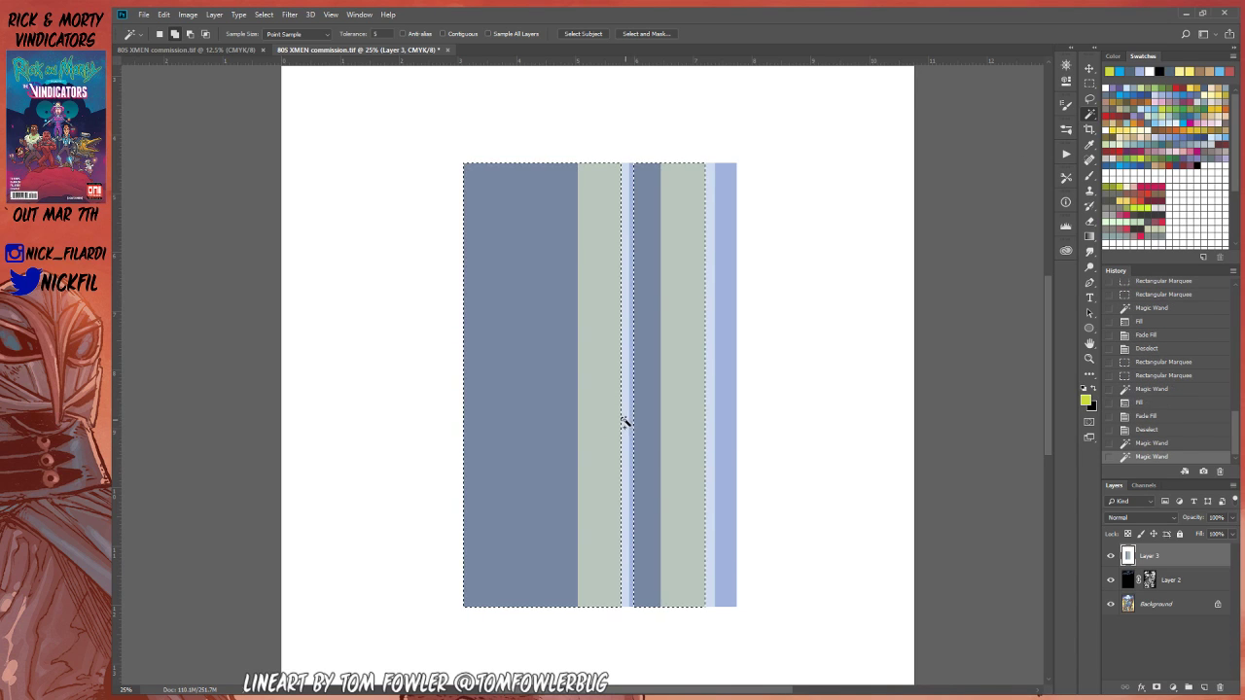
pyautogui.click(628, 423)
pyautogui.click(655, 406)
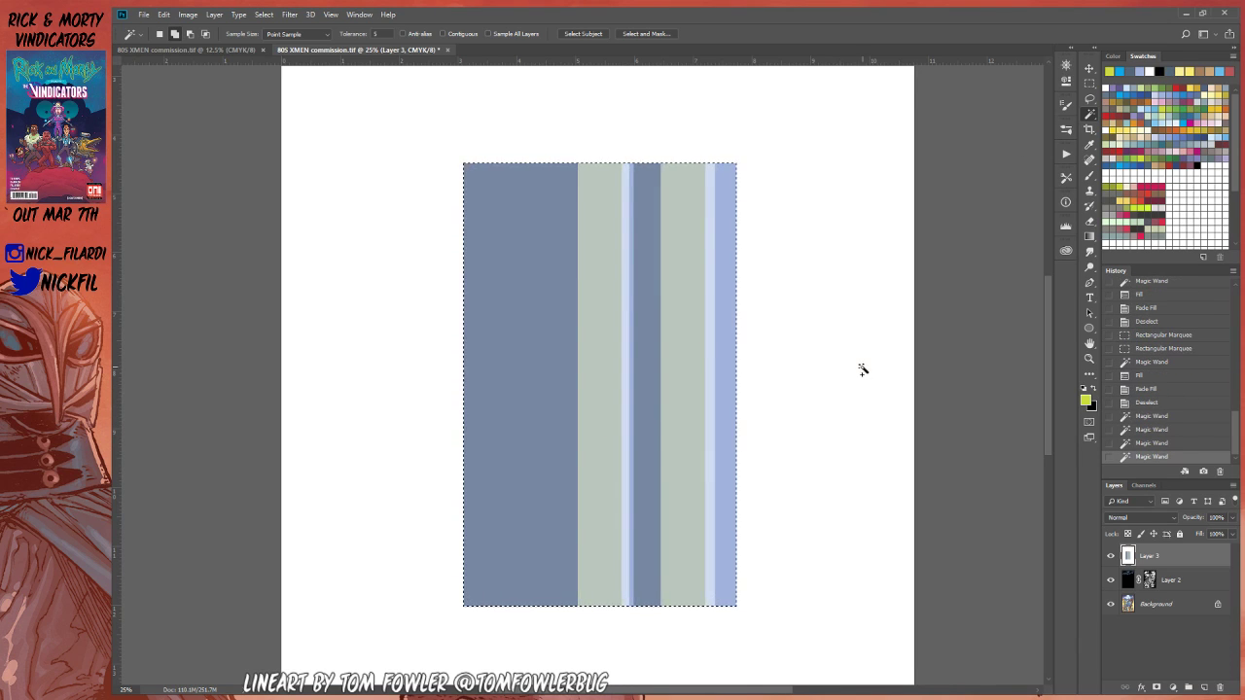
pyautogui.hotkey('ctrl', 'd')
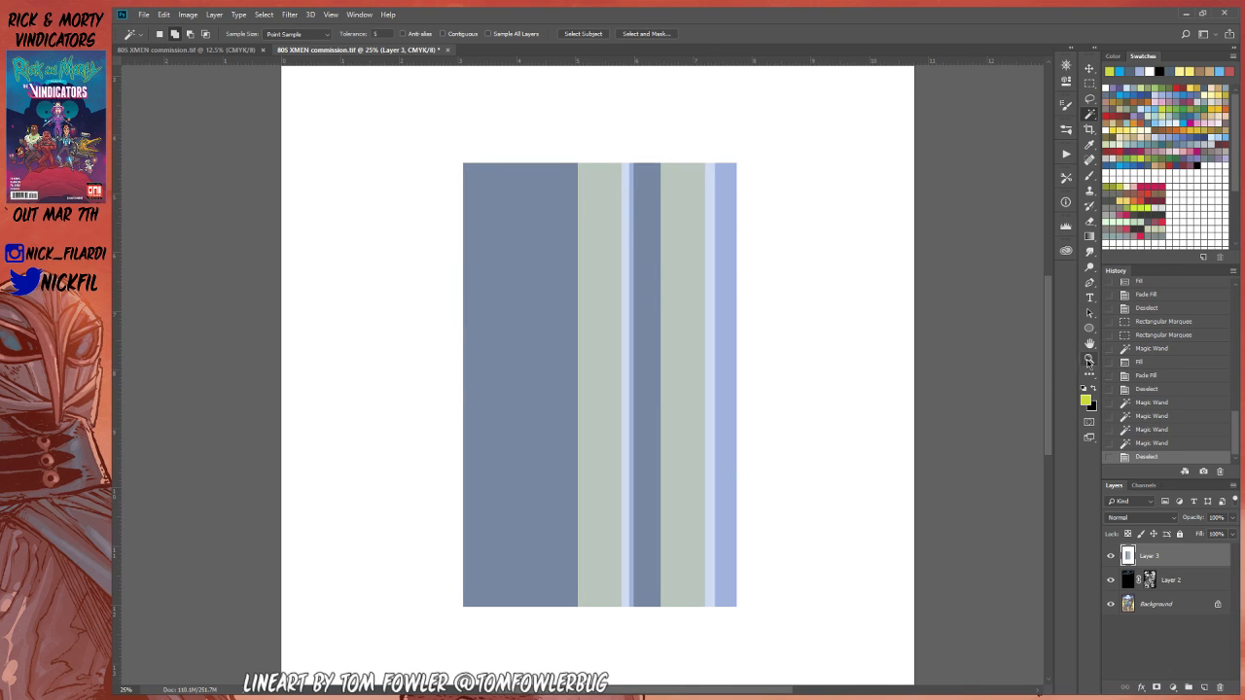
# Step: Select a full-height vertical band across the middle of the striped rectangle, subtracting the white background so it stays within the rectangle's edges
pyautogui.click(1088, 361)
pyautogui.keyDown('alt'); pyautogui.click(751, 439); pyautogui.keyUp('alt')
pyautogui.click(1089, 99)
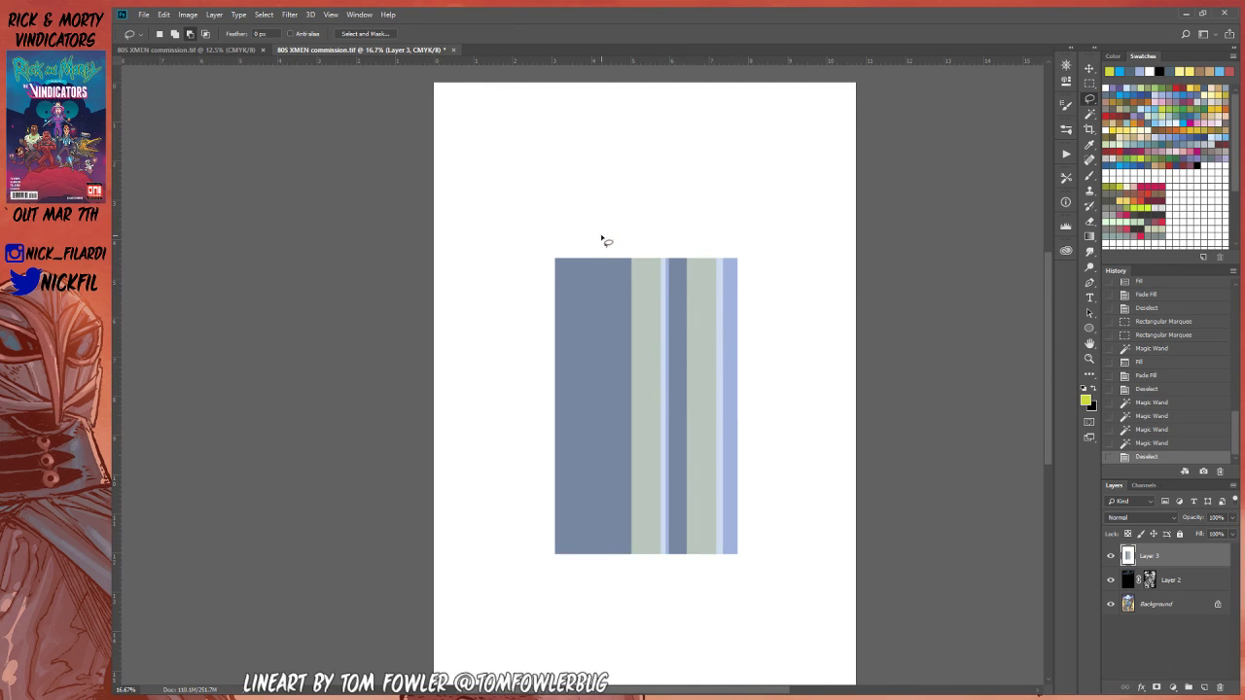
pyautogui.click(1090, 84)
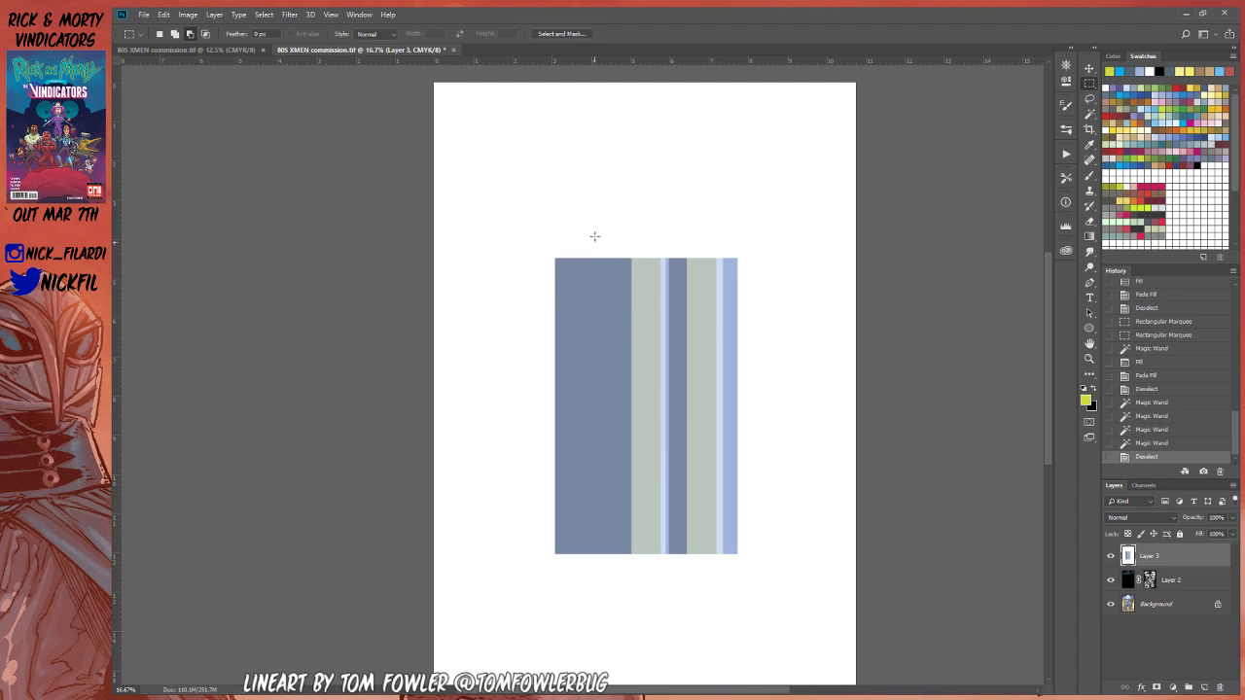
pyautogui.moveTo(594, 218); pyautogui.dragTo(698, 585)
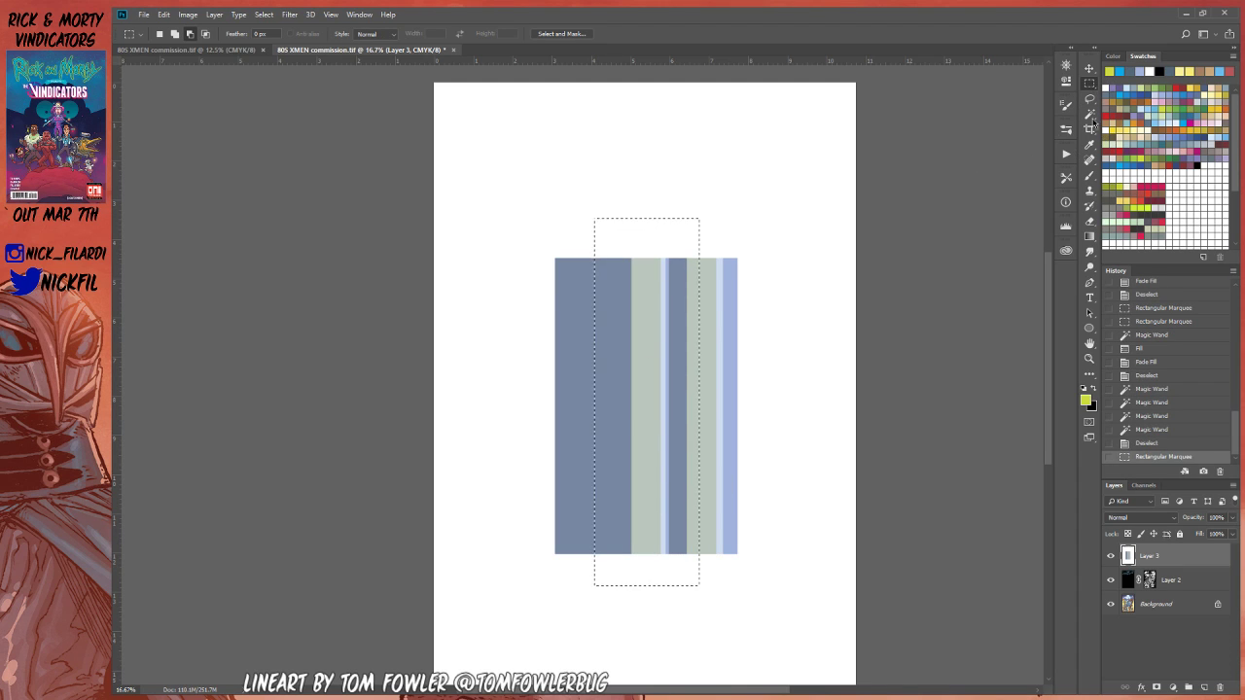
pyautogui.click(1090, 113)
pyautogui.keyDown('alt'); pyautogui.click(690, 237); pyautogui.keyUp('alt')
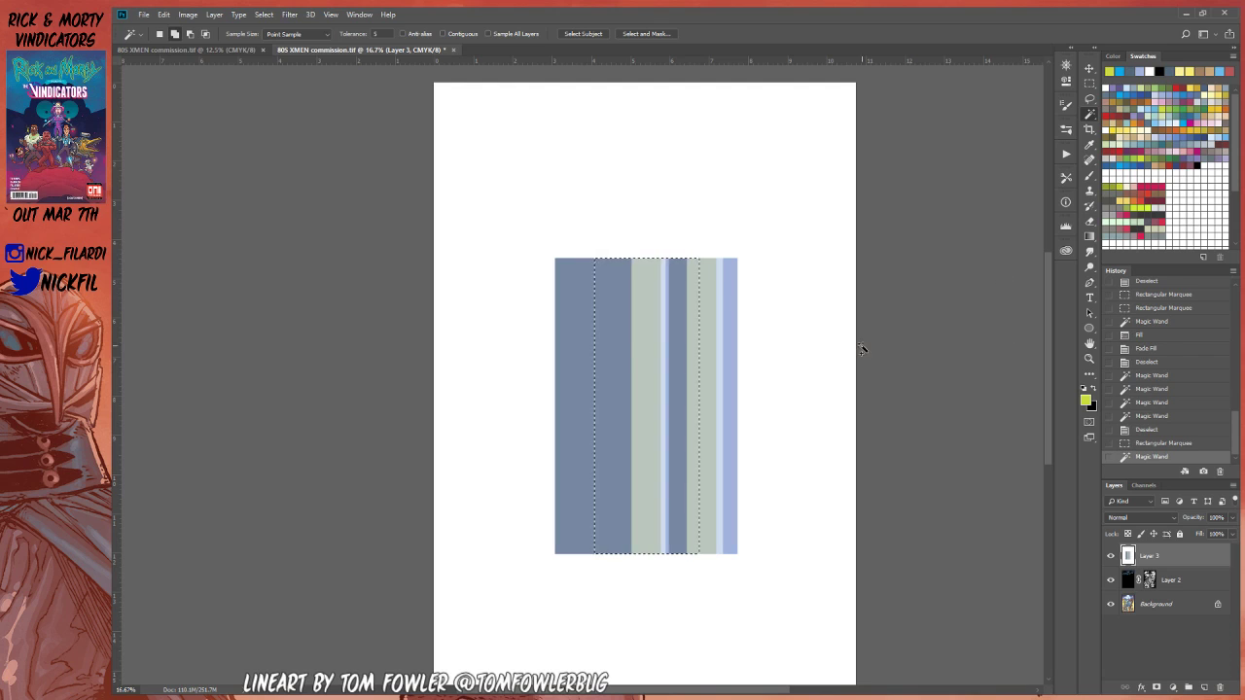
# Step: Lay a red gradient in Screen mode over the selected band, strongest at the upper end and fading downward, and clear the selection
pyautogui.click(1175, 89)
pyautogui.click(1090, 236)
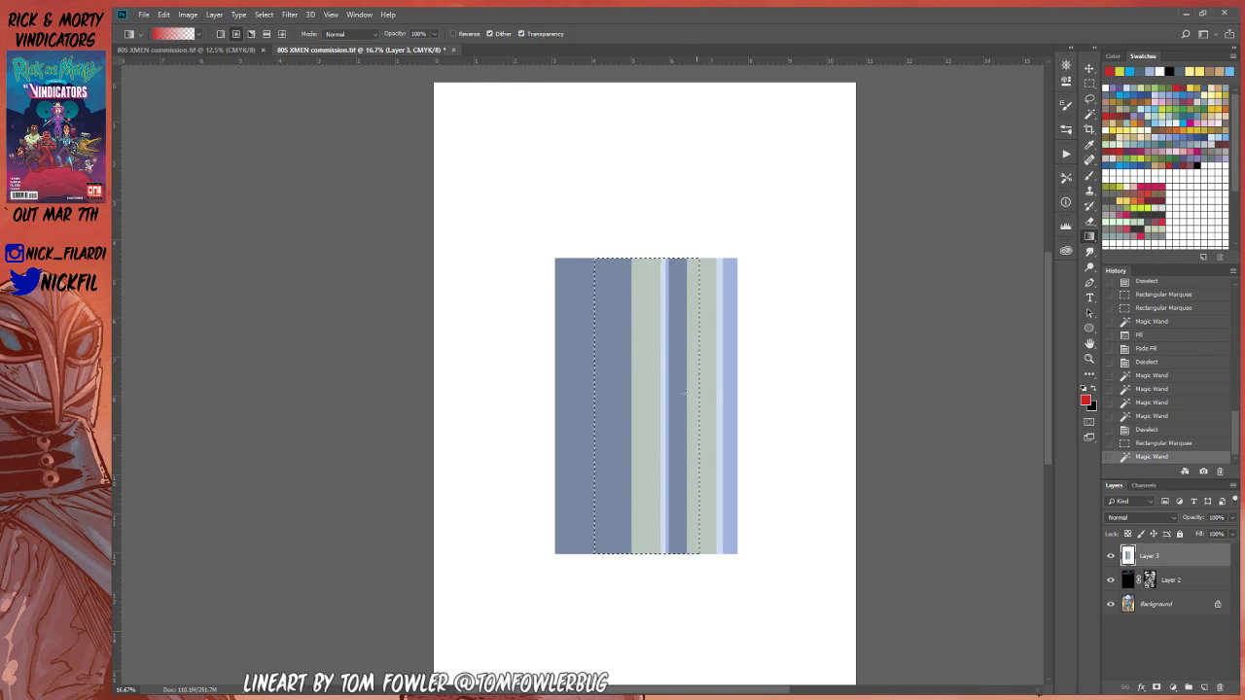
pyautogui.click(350, 33)
pyautogui.click(355, 146)
pyautogui.moveTo(654, 146); pyautogui.dragTo(653, 697)
pyautogui.hotkey('ctrl', 'd')
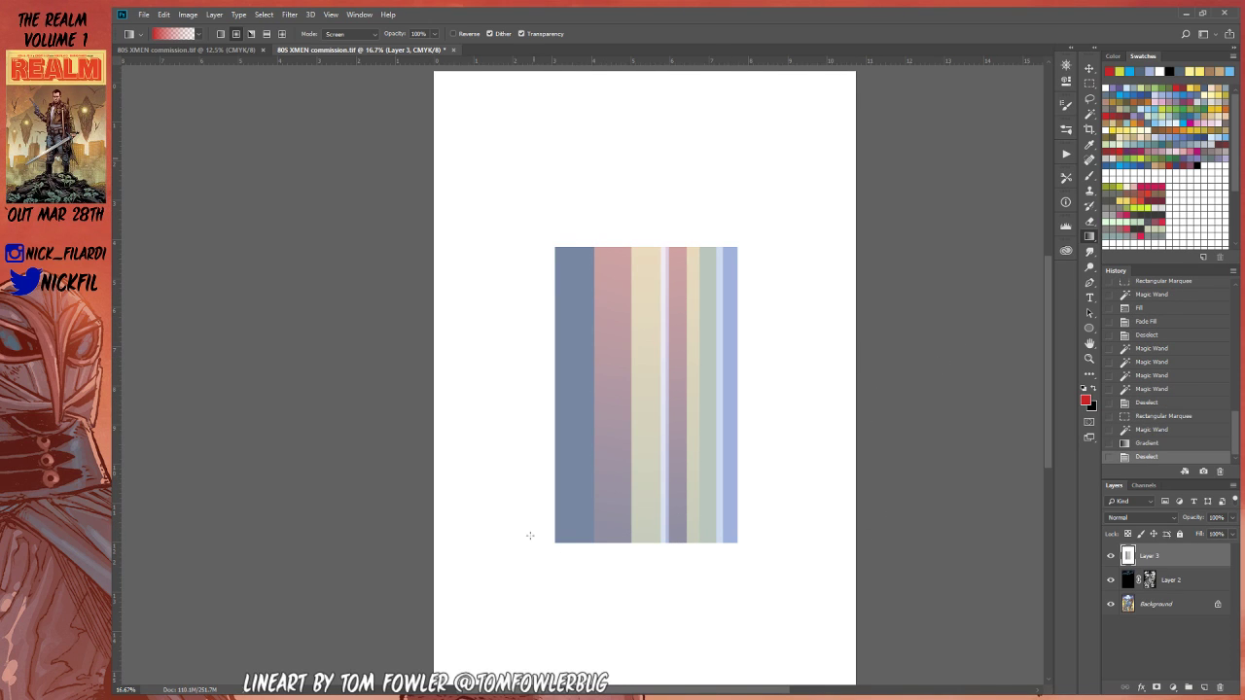
# Step: Select the whole striped rectangle by enclosing it in a marquee and subtracting the white background with the Magic Wand
pyautogui.click(1090, 98)
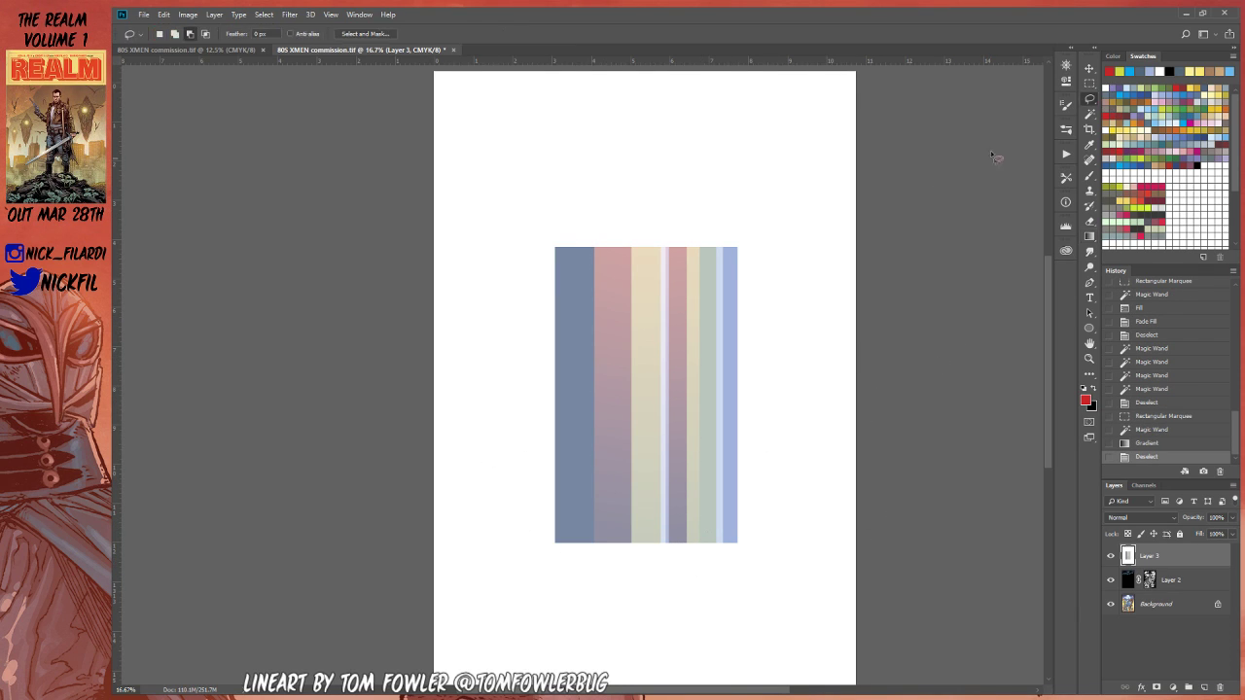
pyautogui.click(1090, 83)
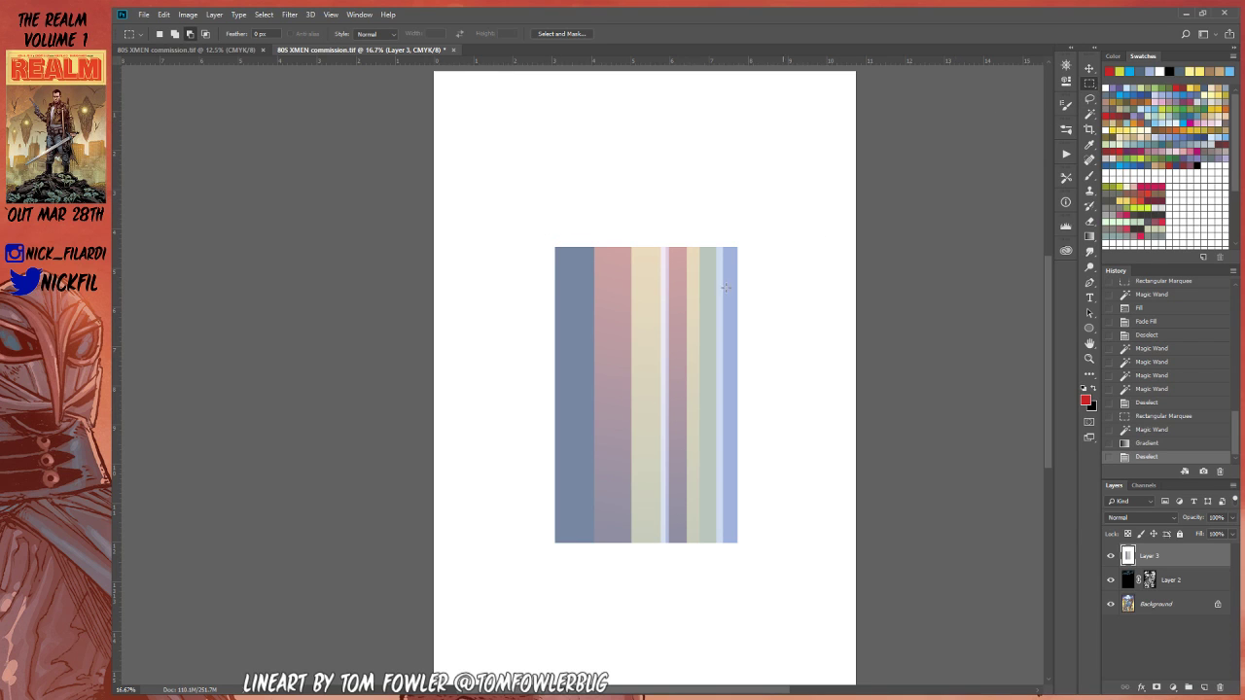
pyautogui.moveTo(505, 202)
pyautogui.mouseDown()
pyautogui.moveTo(689, 583)
pyautogui.moveTo(768, 627)
pyautogui.mouseUp()
pyautogui.press('w')
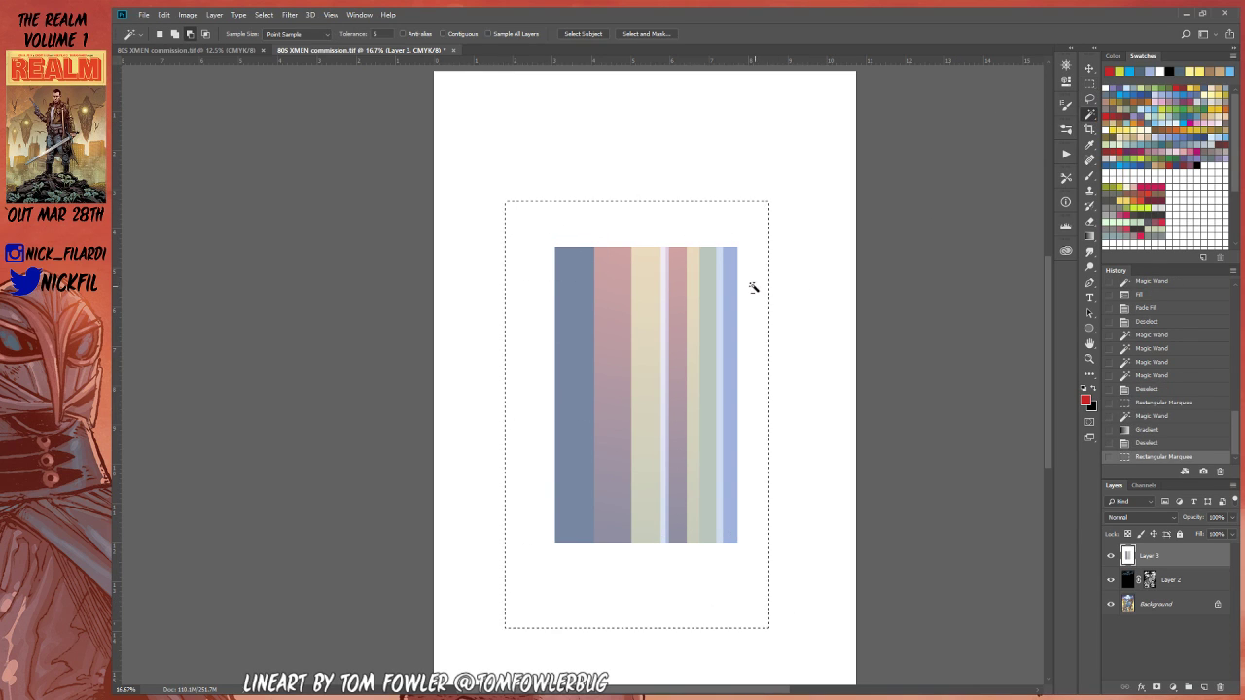
pyautogui.click(750, 283)
# Step: Fill the whole rectangle with olive green, fade the fill in Normal mode to a low opacity, and clear the selection
pyautogui.click(1169, 88)
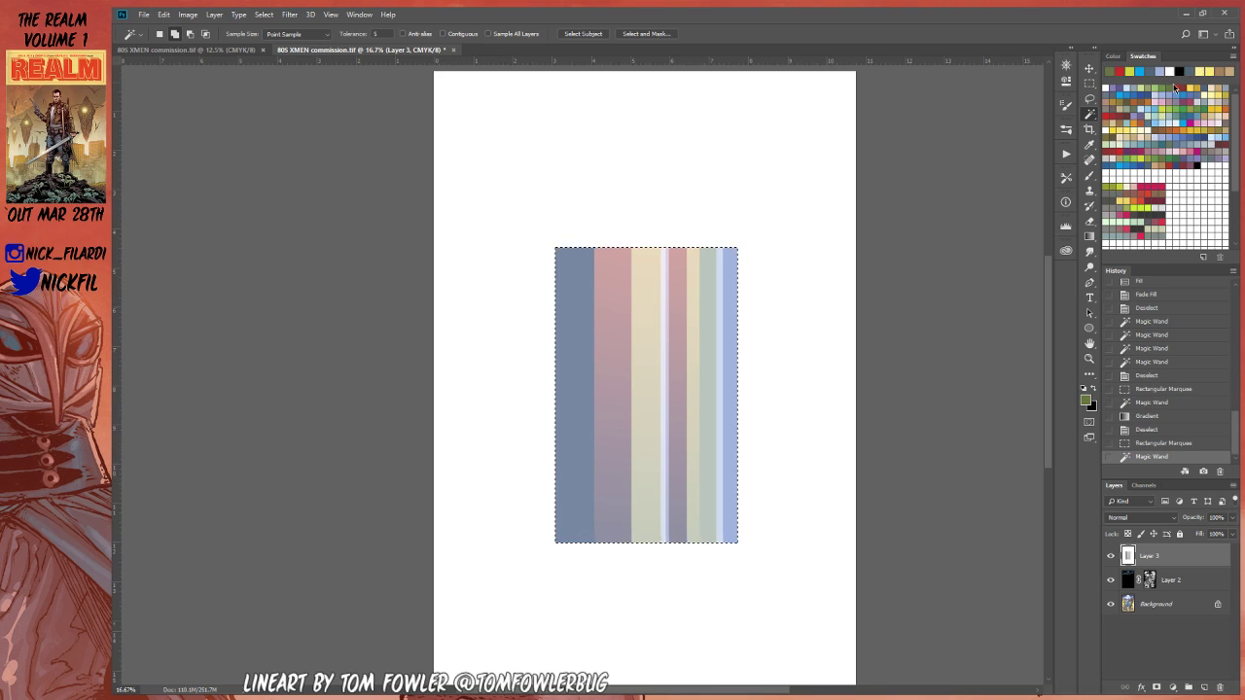
pyautogui.hotkey('alt', 'BackSpace')
pyautogui.hotkey('ctrl', 'shift', 'f')
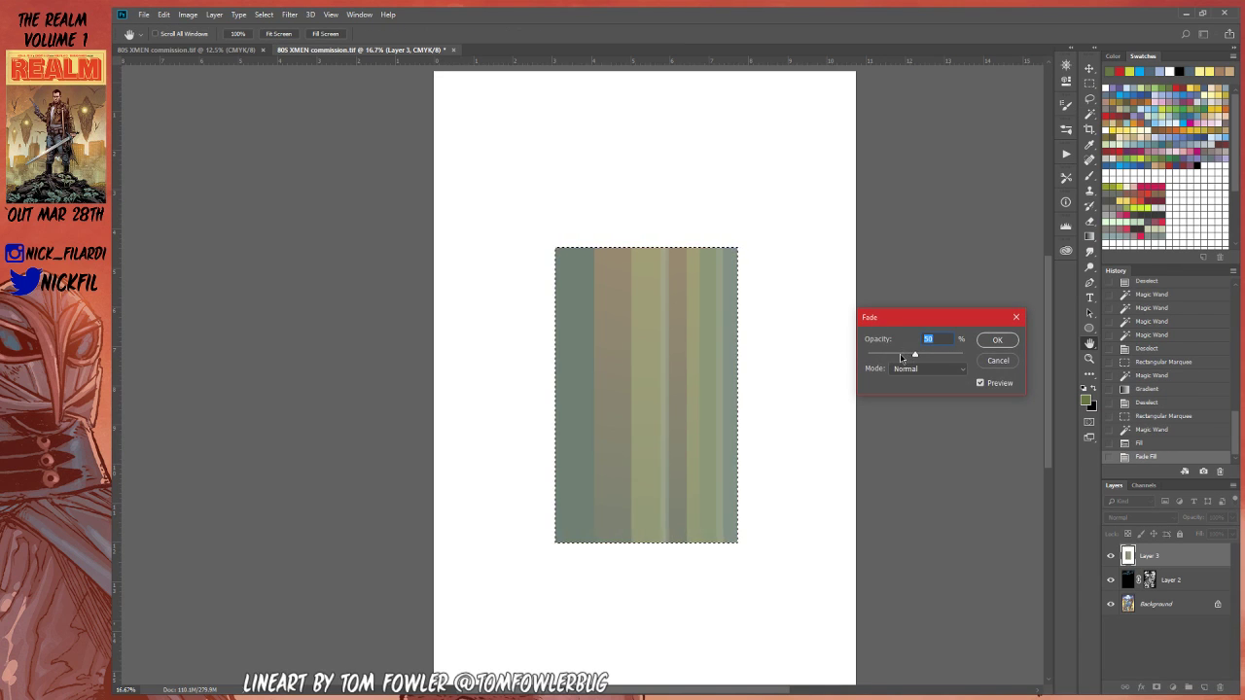
pyautogui.click(899, 354)
pyautogui.click(996, 340)
pyautogui.hotkey('ctrl', 'd')
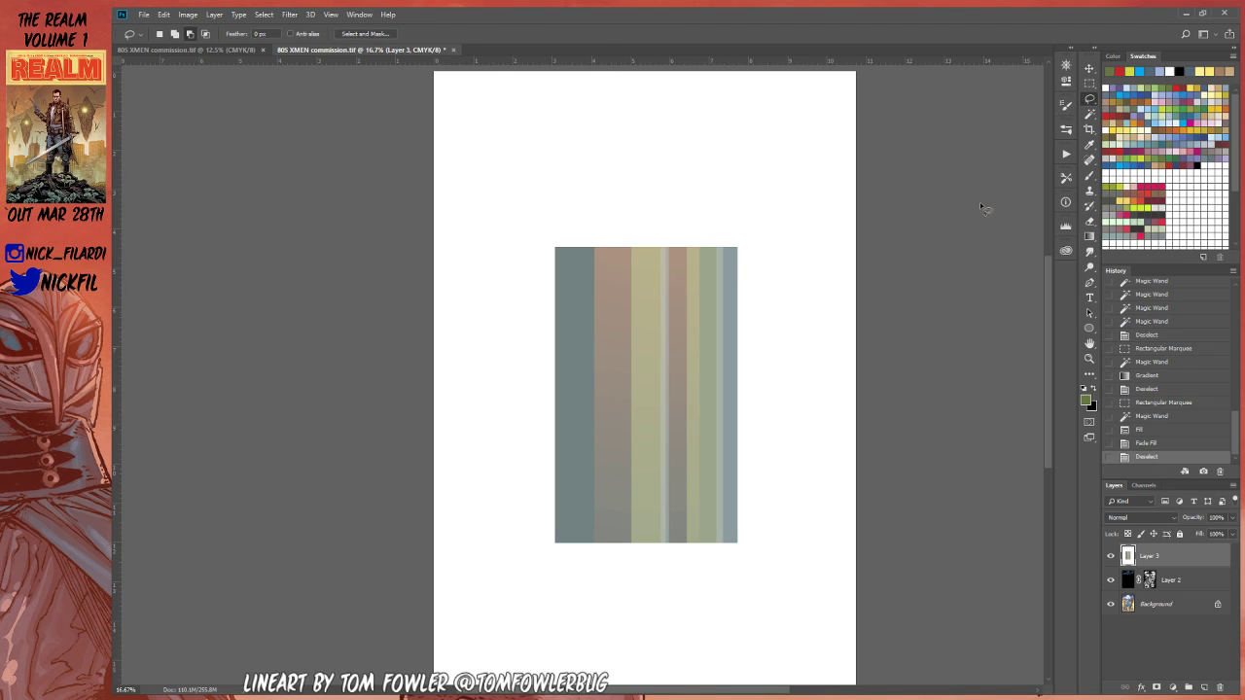
# Step: Select the two narrow light highlight stripes over their full height by adding their tonal parts with the Magic Wand
pyautogui.click(720, 279)
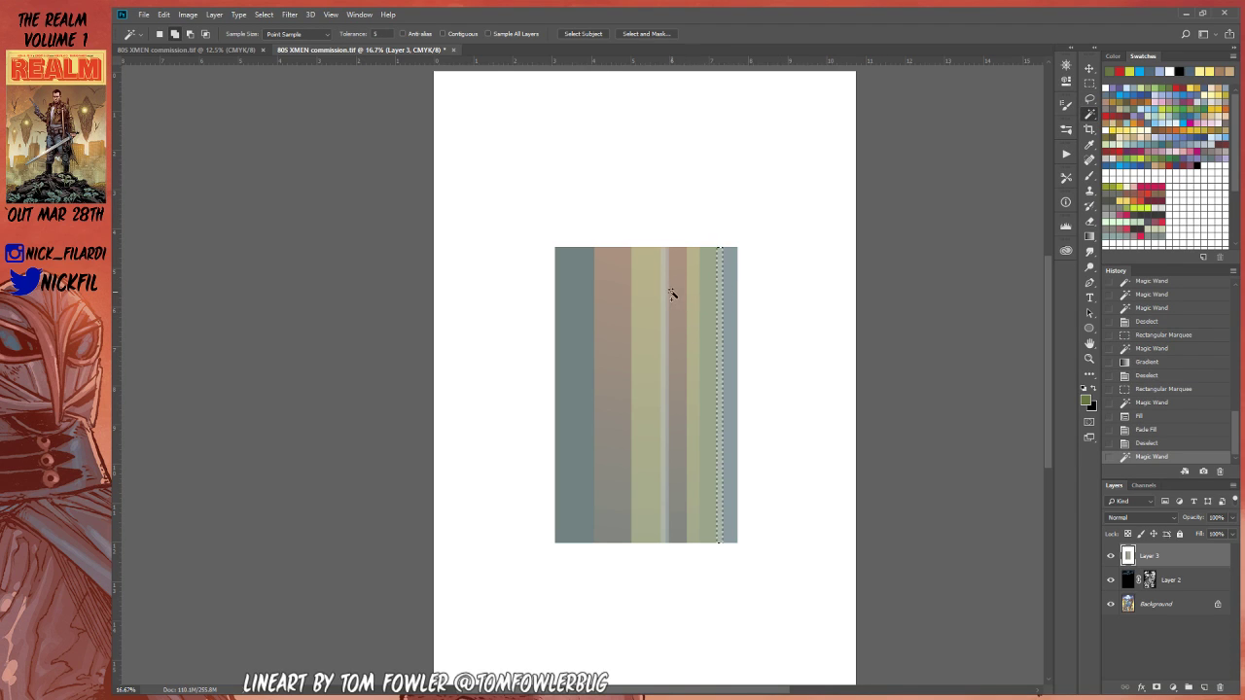
pyautogui.keyDown('shift'); pyautogui.click(669, 309); pyautogui.keyUp('shift')
pyautogui.hotkey('ctrl', 'z')
pyautogui.keyDown('shift'); pyautogui.click(663, 301); pyautogui.keyUp('shift')
pyautogui.keyDown('shift'); pyautogui.click(661, 387); pyautogui.keyUp('shift')
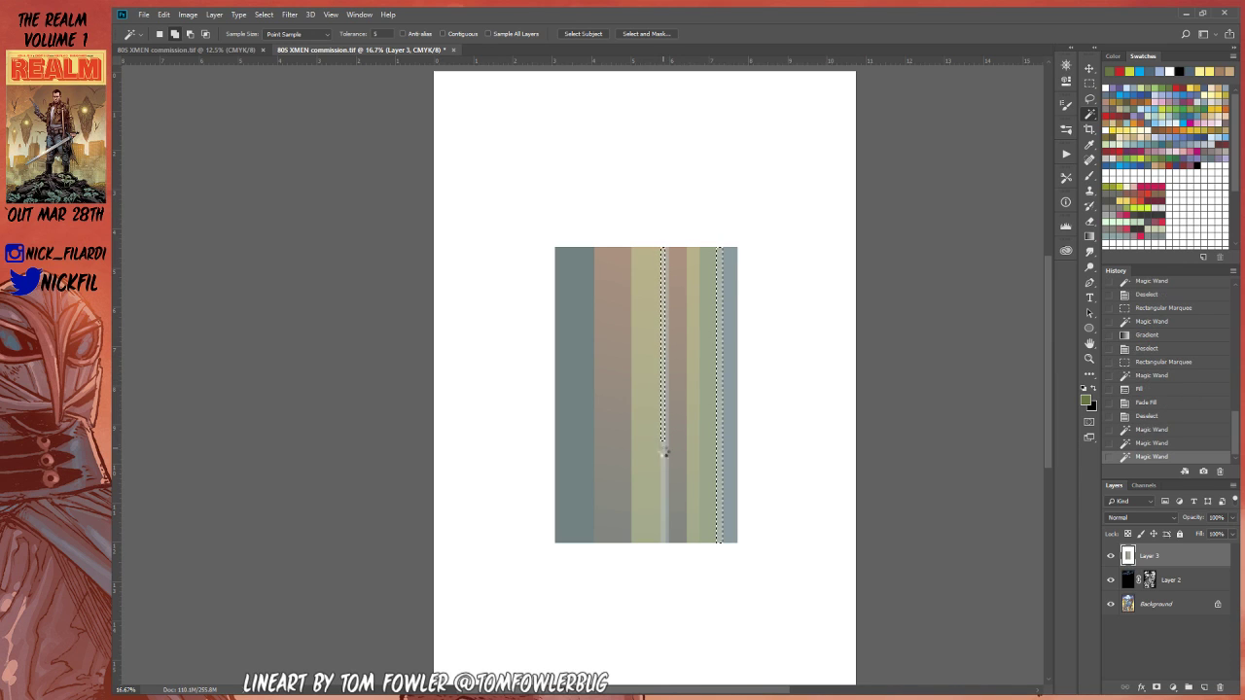
pyautogui.keyDown('shift'); pyautogui.click(663, 450); pyautogui.keyUp('shift')
pyautogui.keyDown('shift'); pyautogui.click(665, 528); pyautogui.keyUp('shift')
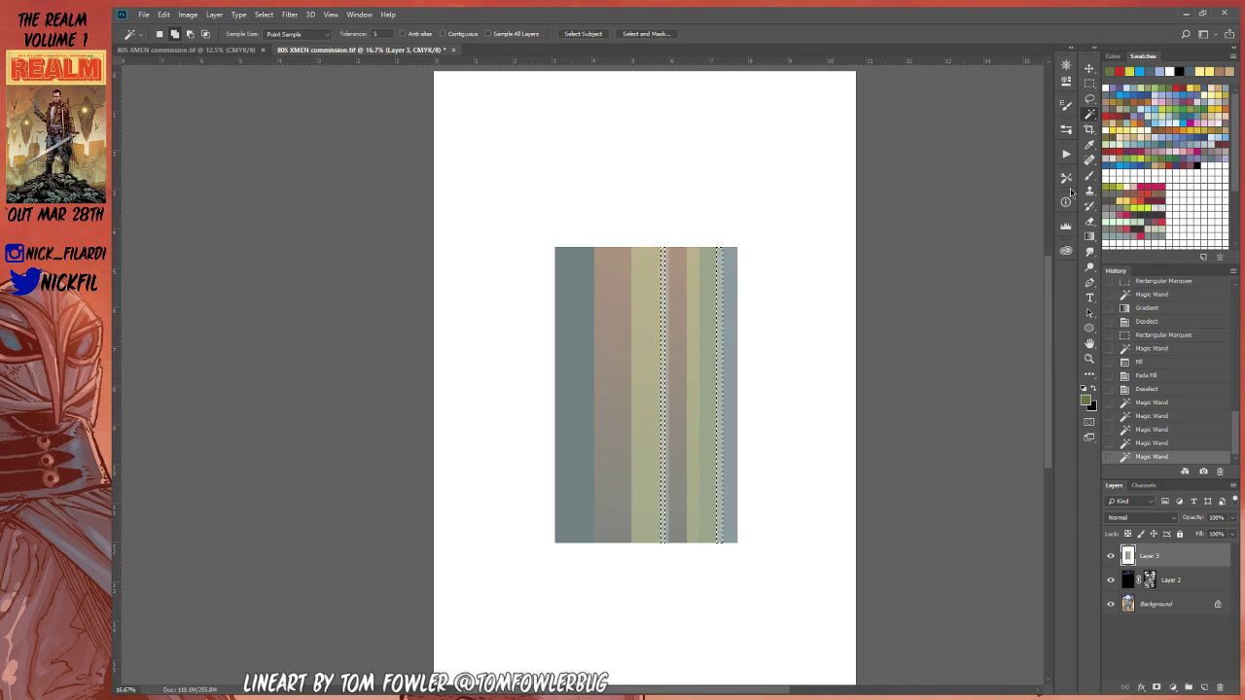
# Step: Lay a white Screen gradient over the two highlight stripes, fading from the upper end downward, and clear the selection
pyautogui.press('g')
pyautogui.click(1121, 176)
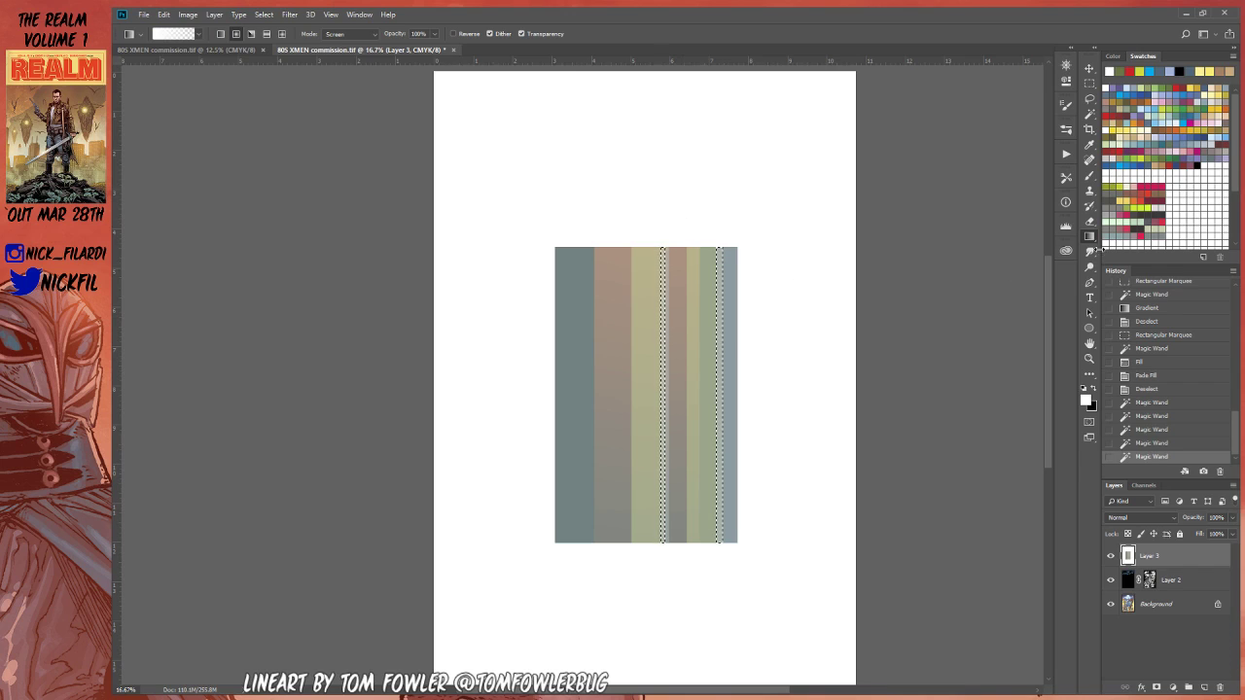
pyautogui.moveTo(675, 209); pyautogui.dragTo(677, 616)
pyautogui.hotkey('ctrl', 'd')
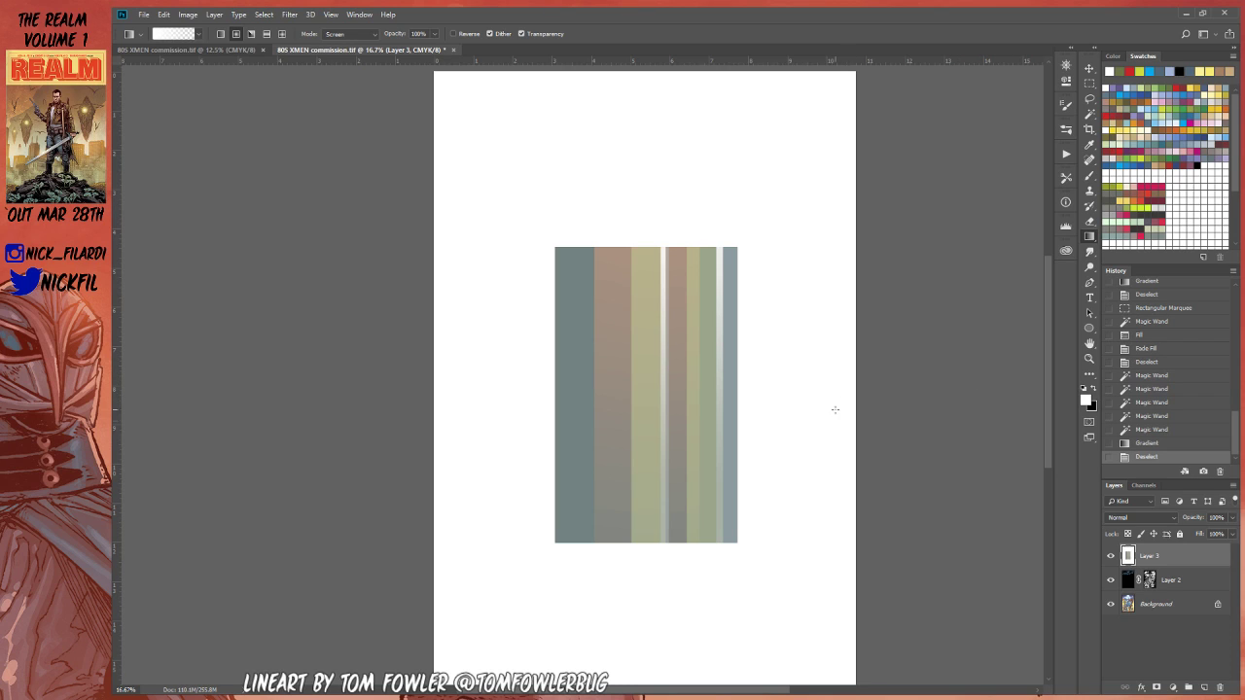
# Step: Sample the muted green from the stripes and add a radial Screen-mode glow spreading from the rectangle's upper edge
pyautogui.keyDown('alt'); pyautogui.click(713, 261); pyautogui.keyUp('alt')
pyautogui.moveTo(690, 214); pyautogui.dragTo(717, 540)
pyautogui.hotkey('ctrl', 'z')
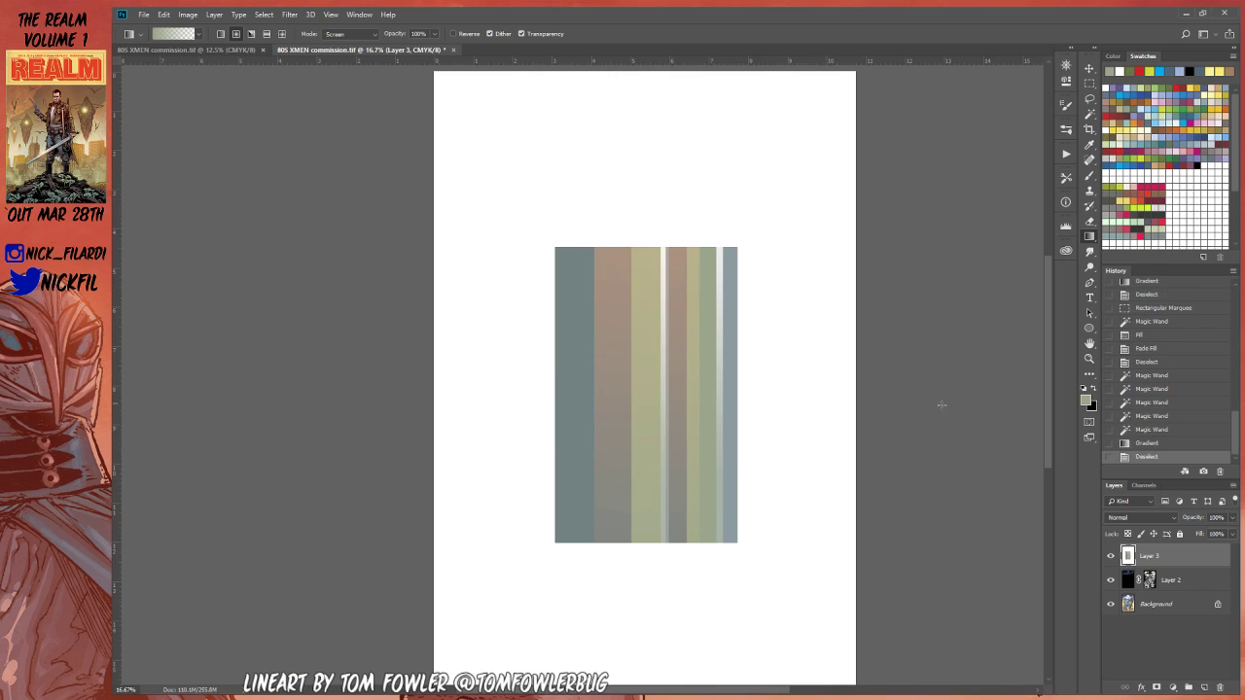
pyautogui.moveTo(681, 255); pyautogui.dragTo(689, 583)
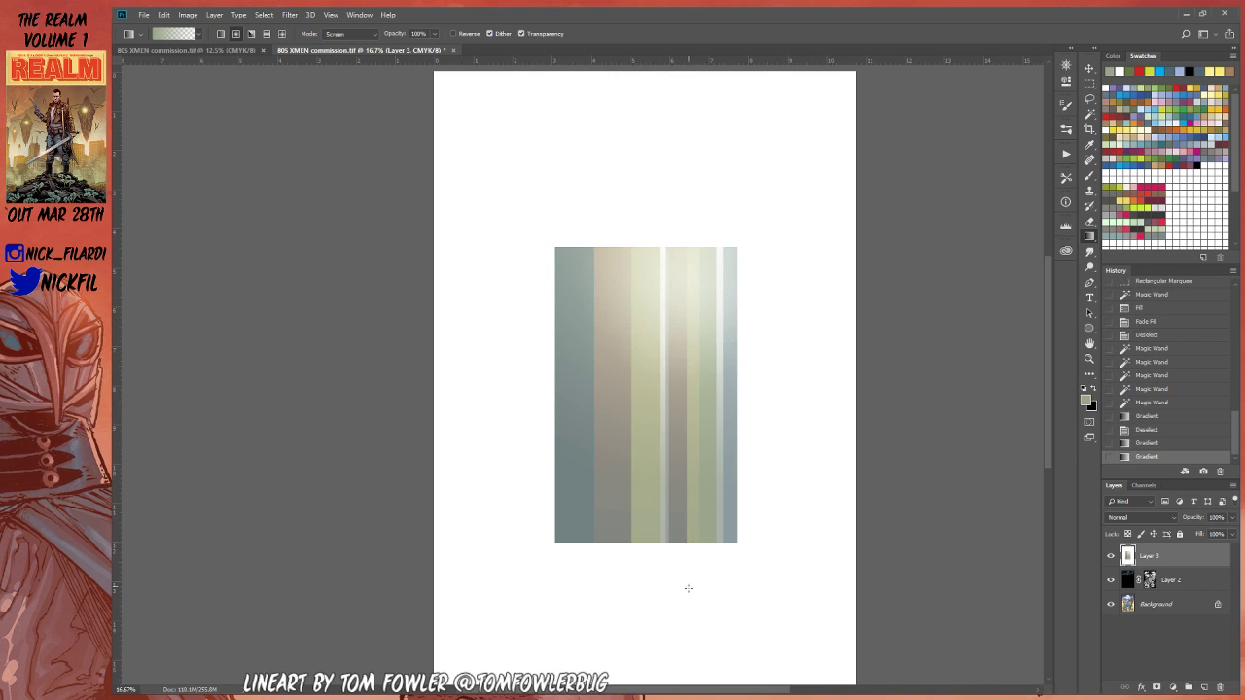
pyautogui.click(1090, 358)
pyautogui.keyDown('alt'); pyautogui.click(692, 486); pyautogui.keyUp('alt')
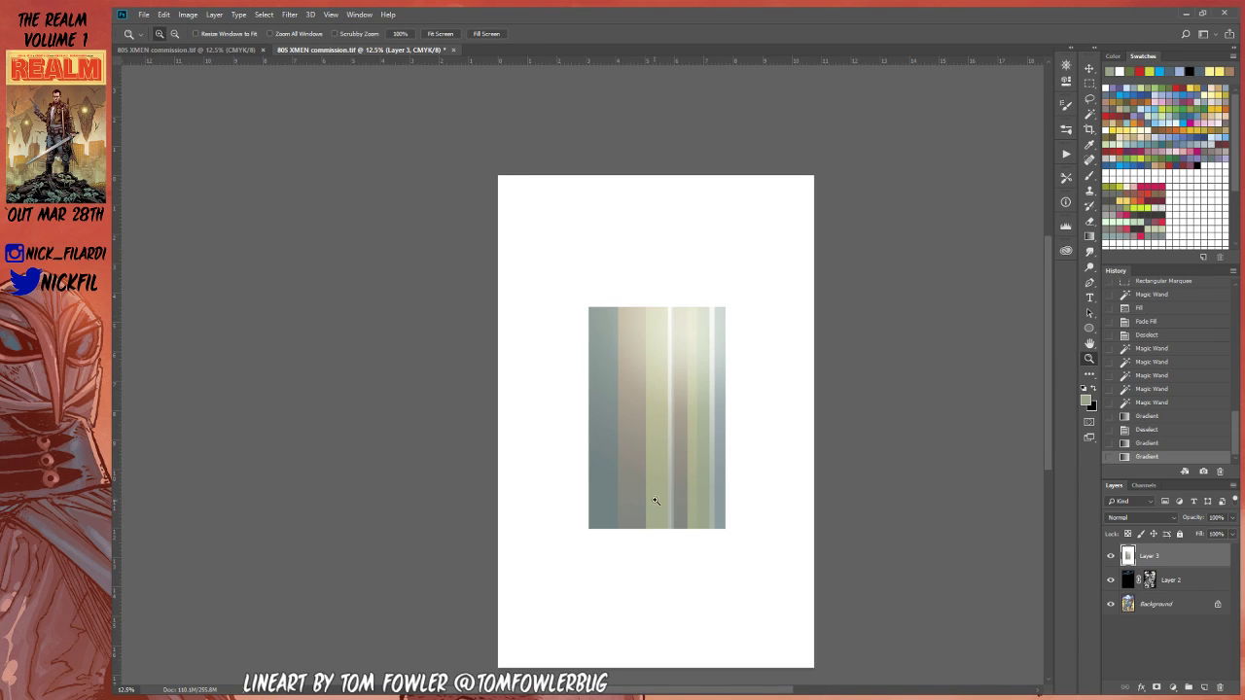
pyautogui.hotkey('ctrl', 'z')
pyautogui.hotkey('ctrl', 'z')
# Step: Enclose the glowing rectangle in a marquee and subtract the white background so only the striped area is selected
pyautogui.click(1089, 82)
pyautogui.moveTo(561, 251); pyautogui.dragTo(783, 620)
pyautogui.press('l')
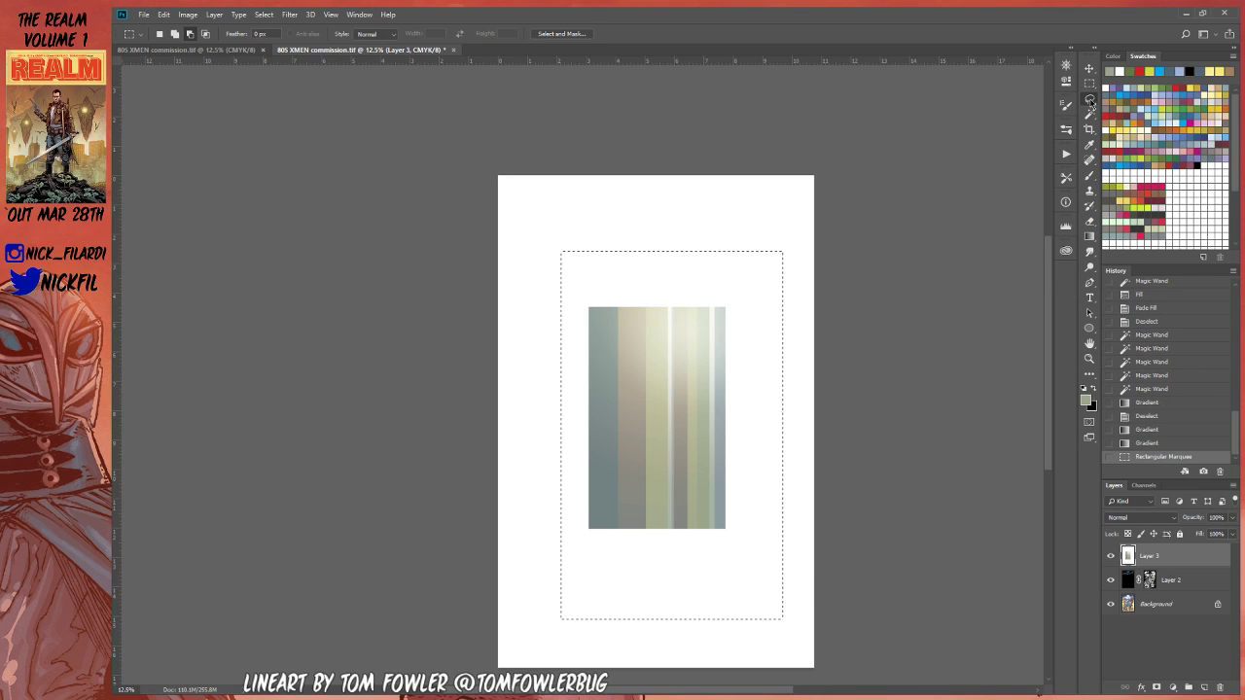
pyautogui.press('w')
pyautogui.click(747, 255)
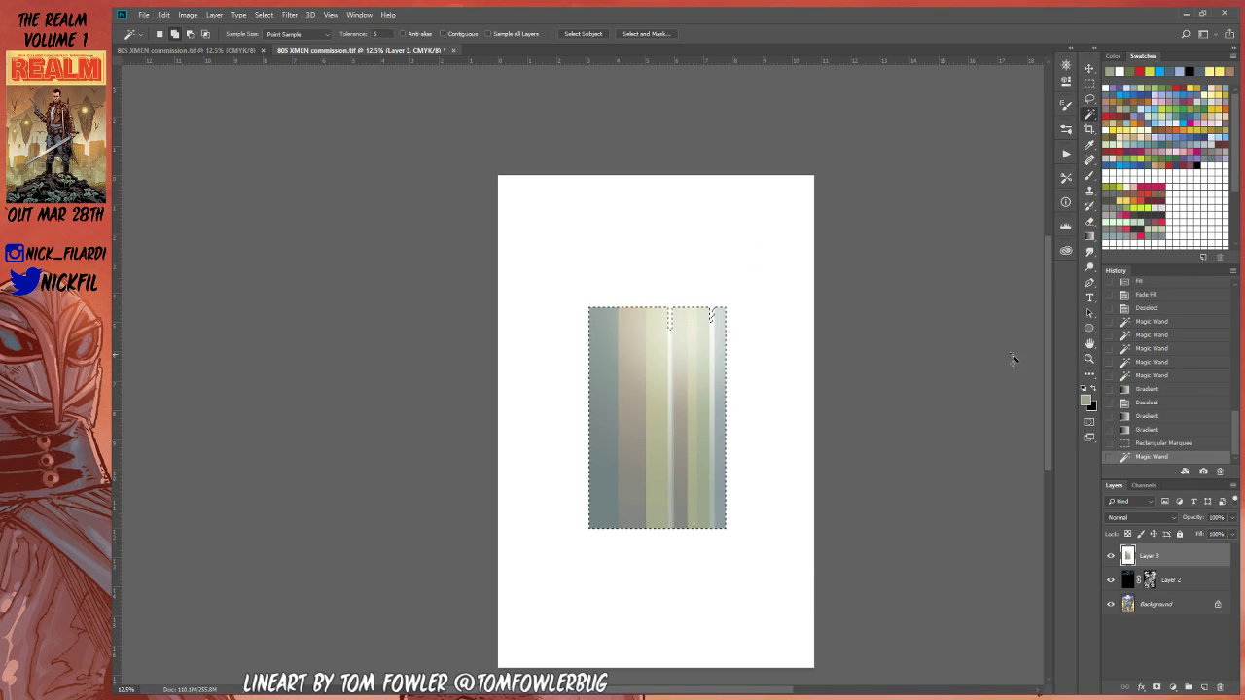
# Step: Apply a grey-teal linear gradient in Normal mode rising from the rectangle's lower edge and fading upward, and clear the selection
pyautogui.click(1089, 236)
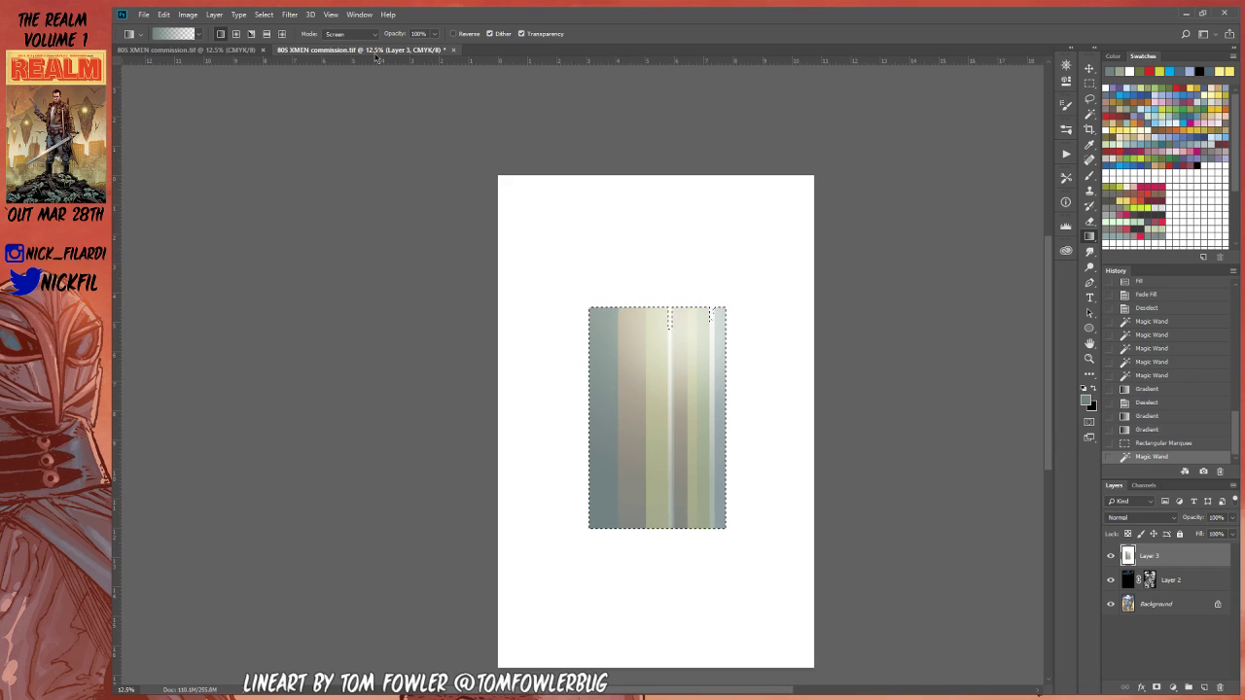
pyautogui.click(356, 34)
pyautogui.click(352, 47)
pyautogui.moveTo(652, 591); pyautogui.dragTo(656, 286)
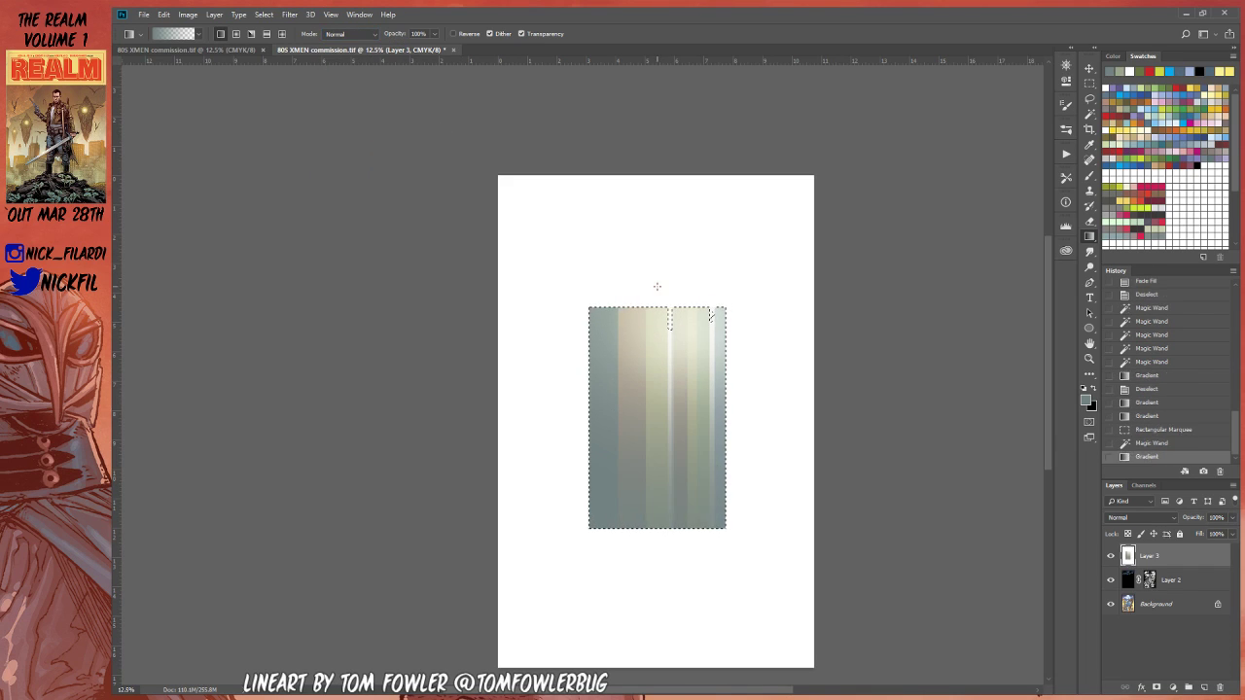
pyautogui.hotkey('ctrl', 'd')
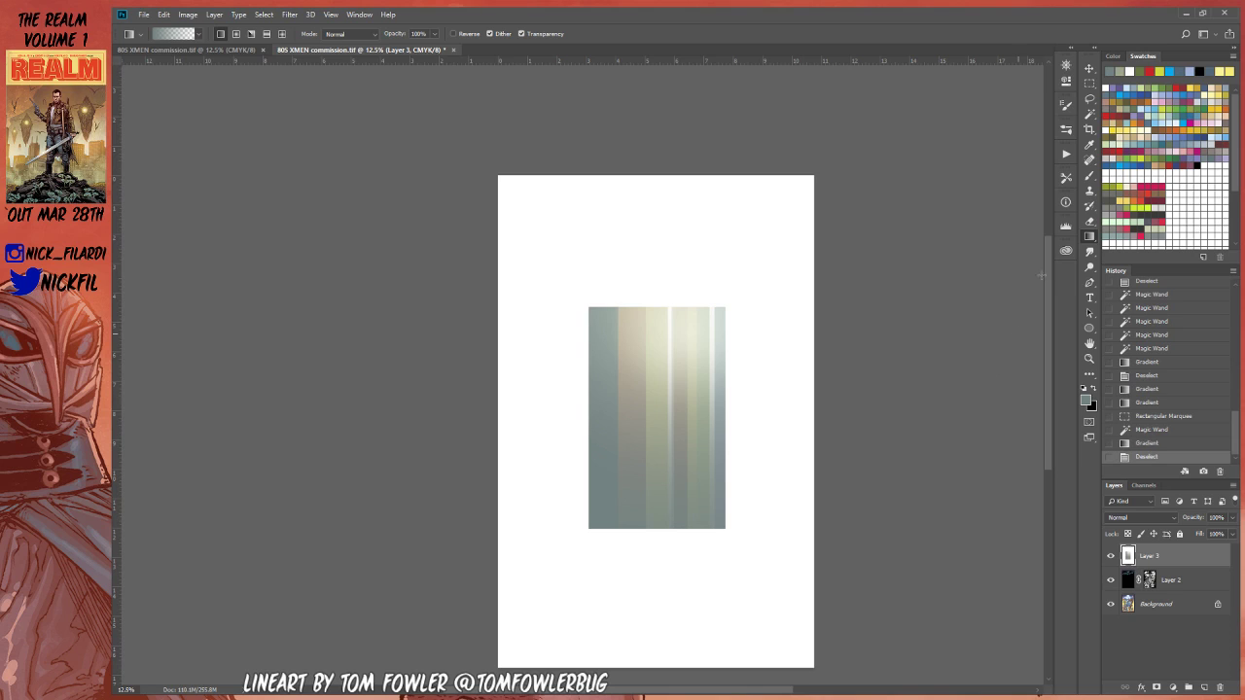
# Step: Select a wide and a narrow full-height vertical band of the rectangle, excluding the white background around it
pyautogui.click(1089, 83)
pyautogui.moveTo(598, 298); pyautogui.dragTo(660, 553)
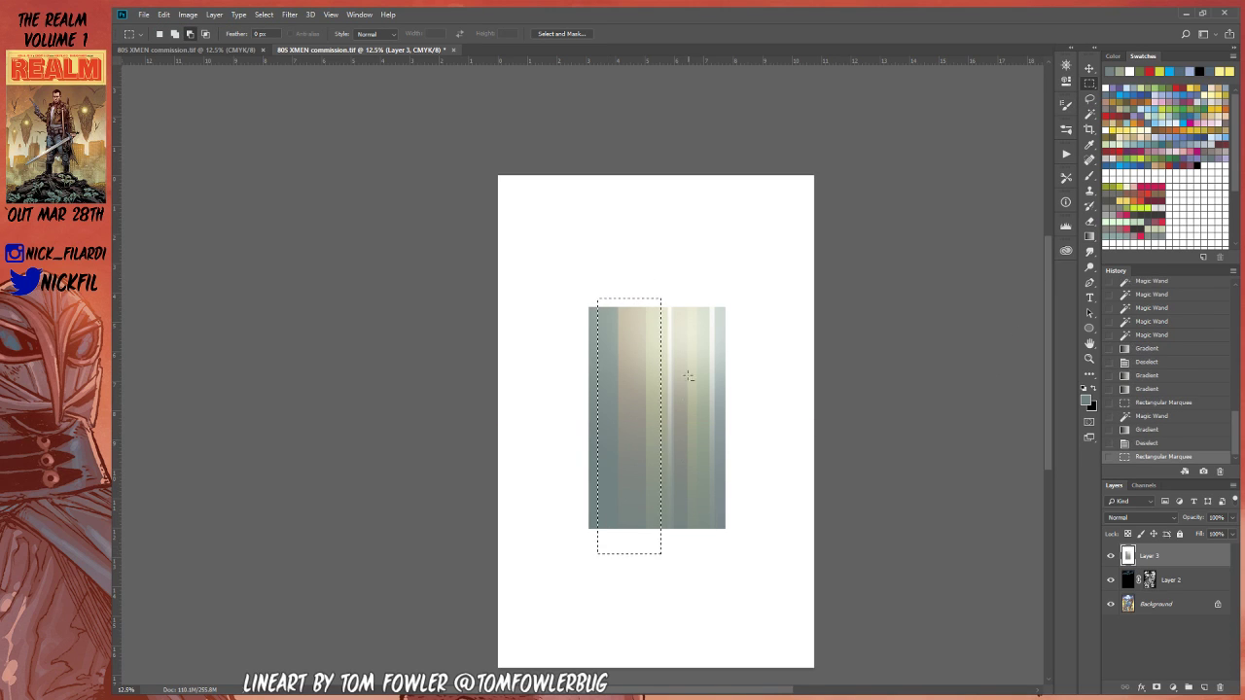
pyautogui.moveTo(672, 302); pyautogui.dragTo(692, 568)
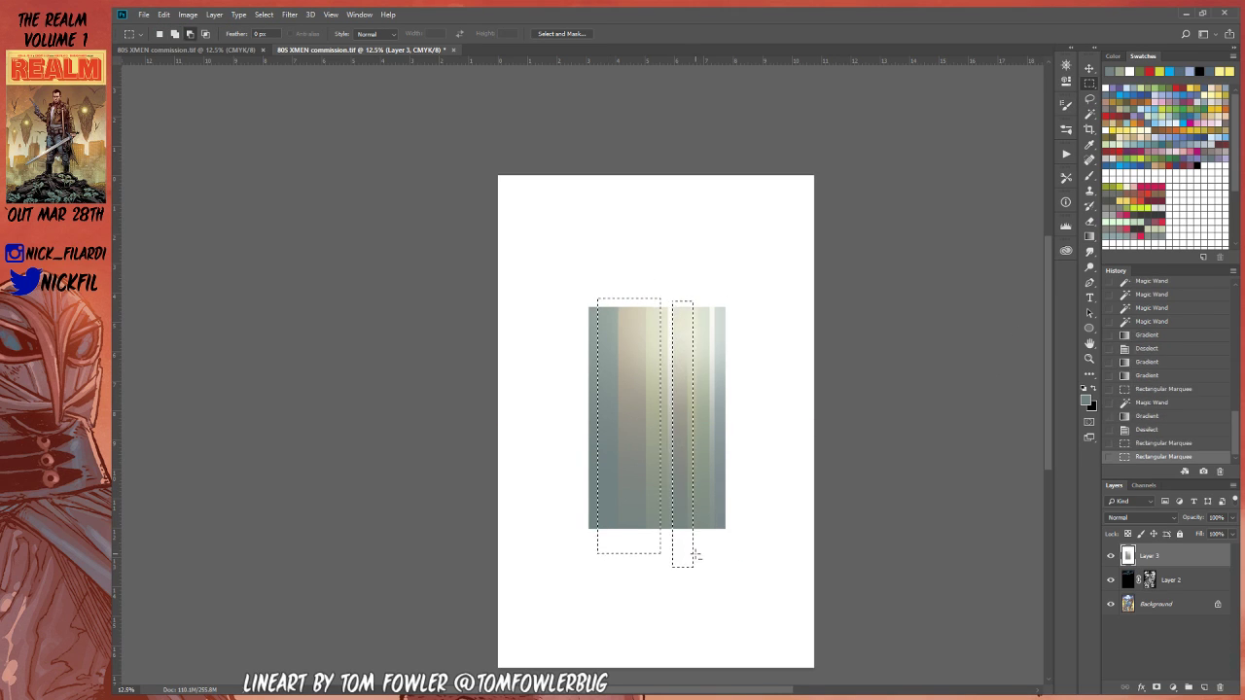
pyautogui.click(1090, 114)
pyautogui.keyDown('alt'); pyautogui.click(681, 301); pyautogui.keyUp('alt')
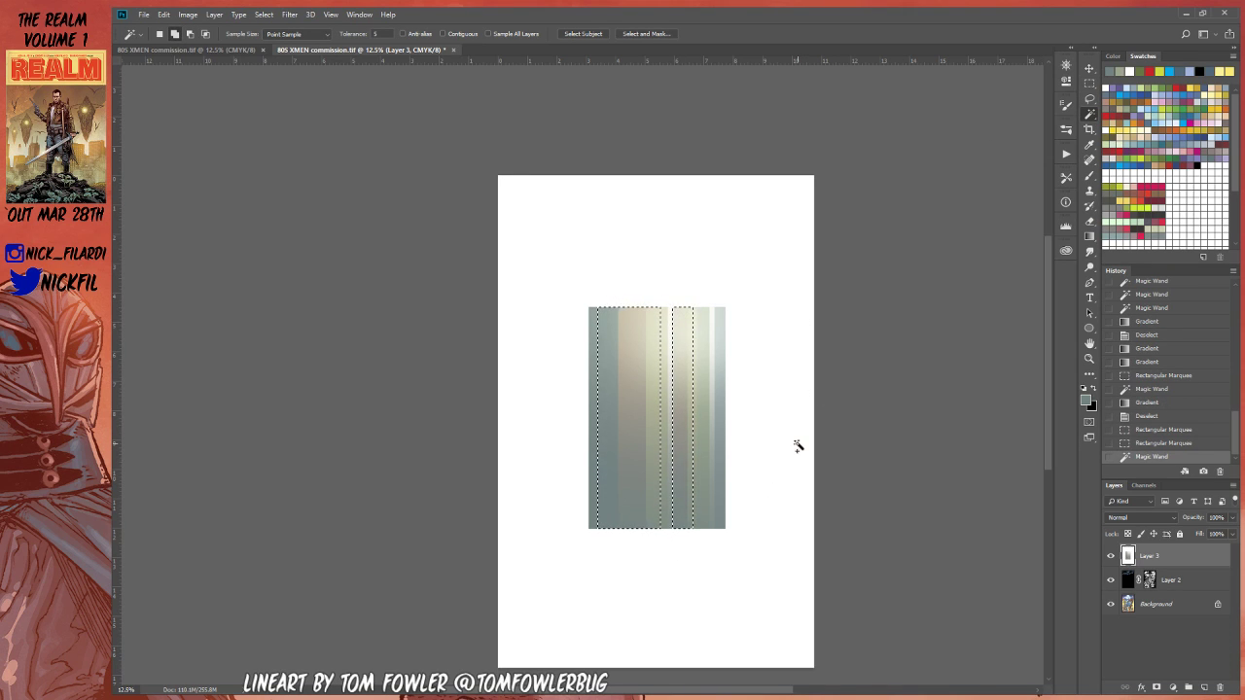
# Step: Fill the two selected bands with slate blue, fade the fill to Multiply at 63%, and clear the selection
pyautogui.click(1118, 89)
pyautogui.hotkey('alt', 'BackSpace')
pyautogui.hotkey('ctrl', 'shift', 'f')
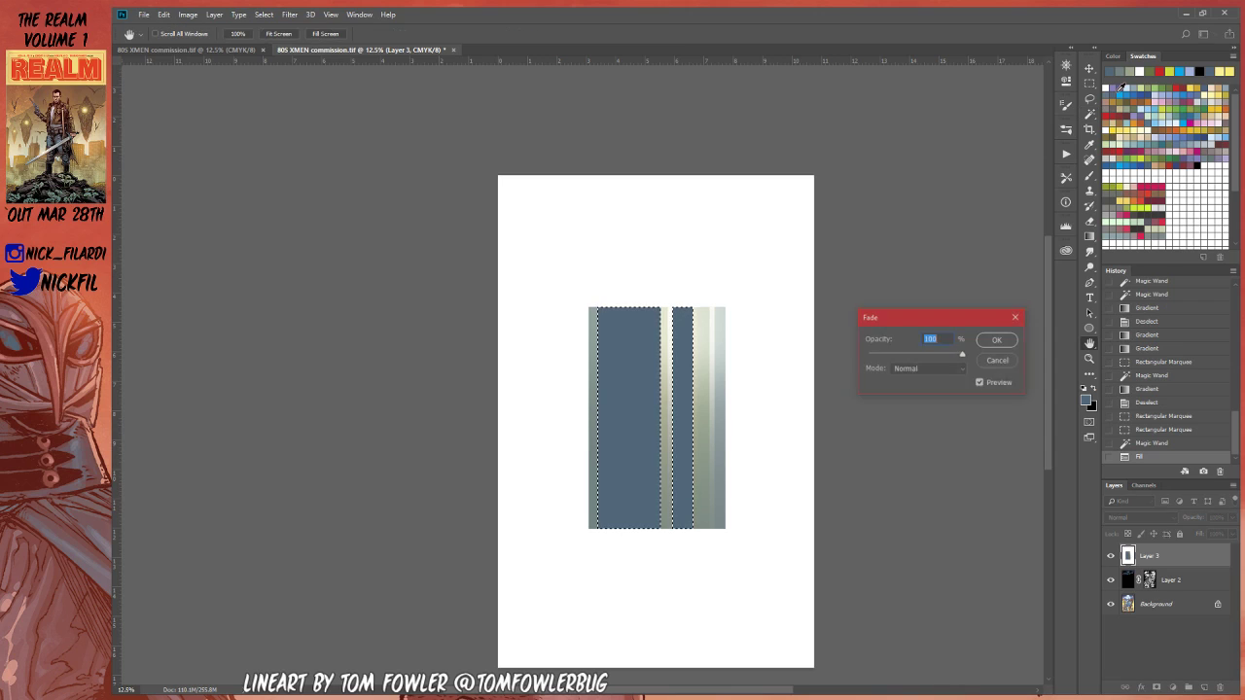
pyautogui.click(910, 370)
pyautogui.click(914, 424)
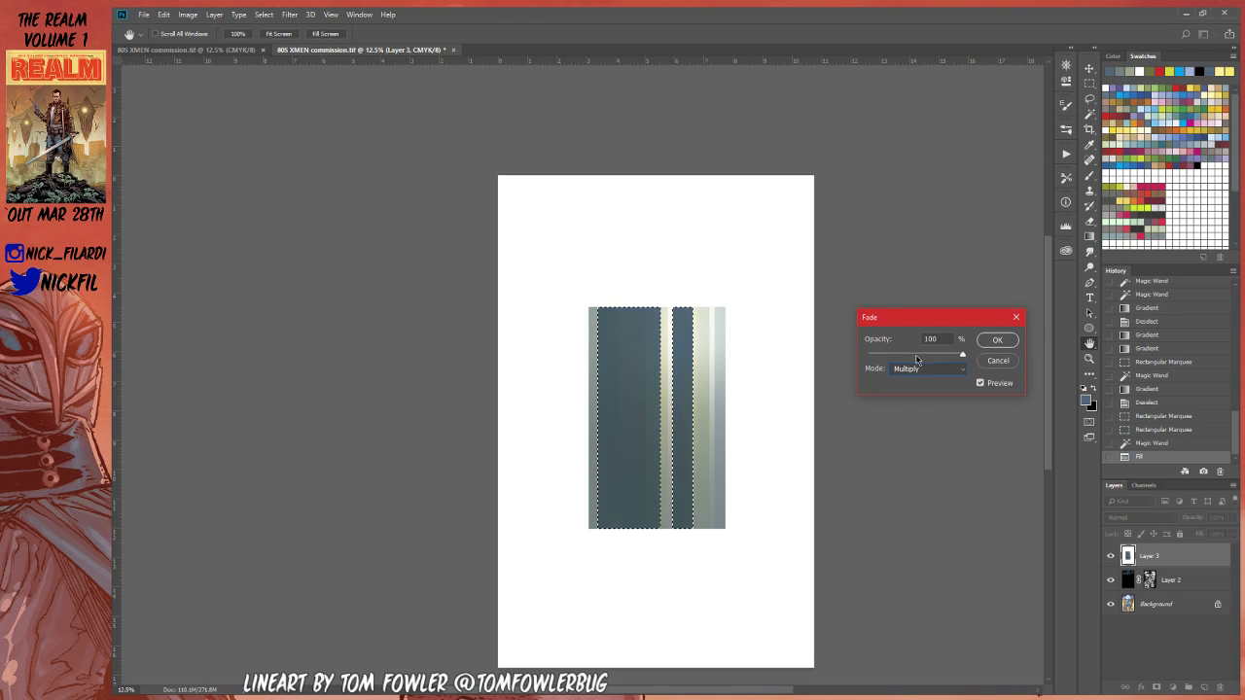
pyautogui.moveTo(963, 354); pyautogui.dragTo(927, 356)
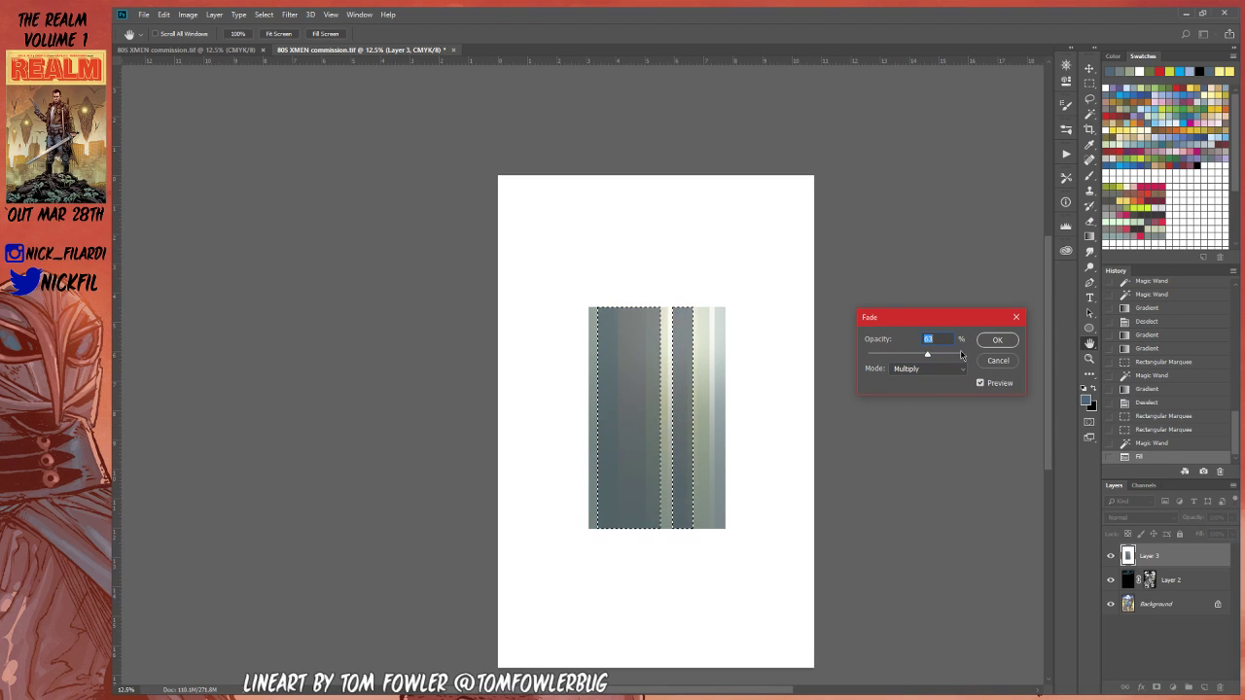
pyautogui.click(996, 340)
pyautogui.hotkey('ctrl', 'd')
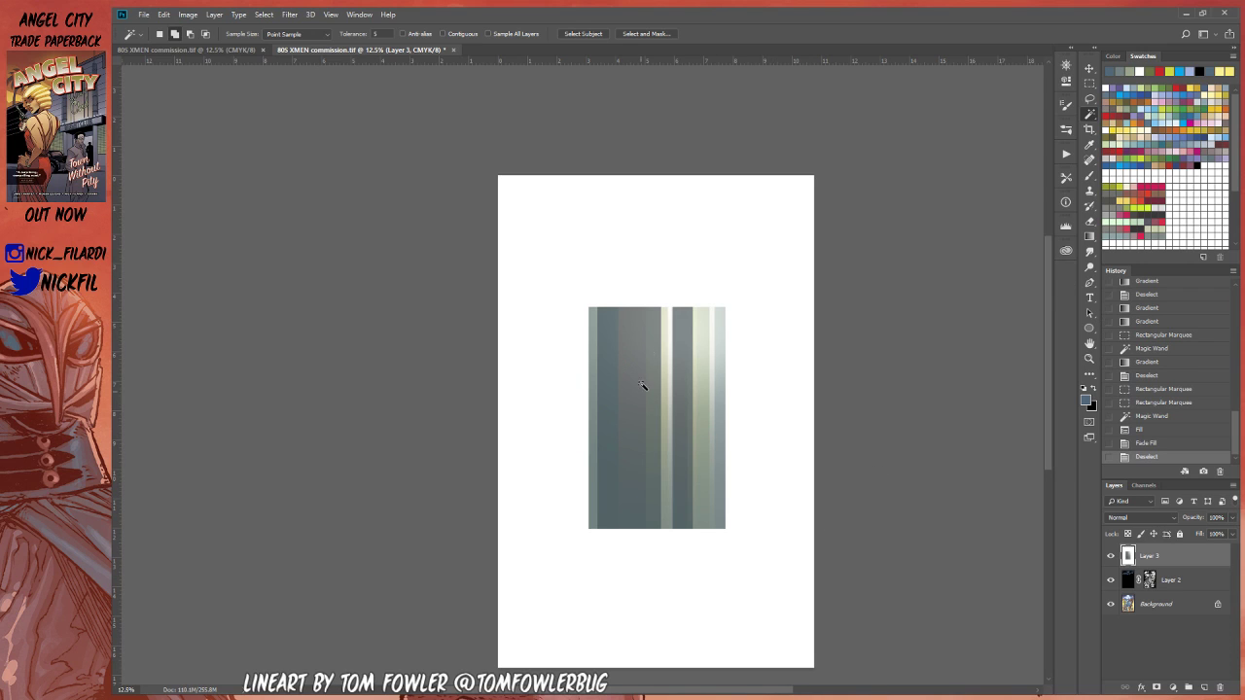
# Step: Sample the rectangle's grey, teal and blue stripes with the foreground Color Picker to compare their colour values, and cancel the picker
pyautogui.click(1090, 176)
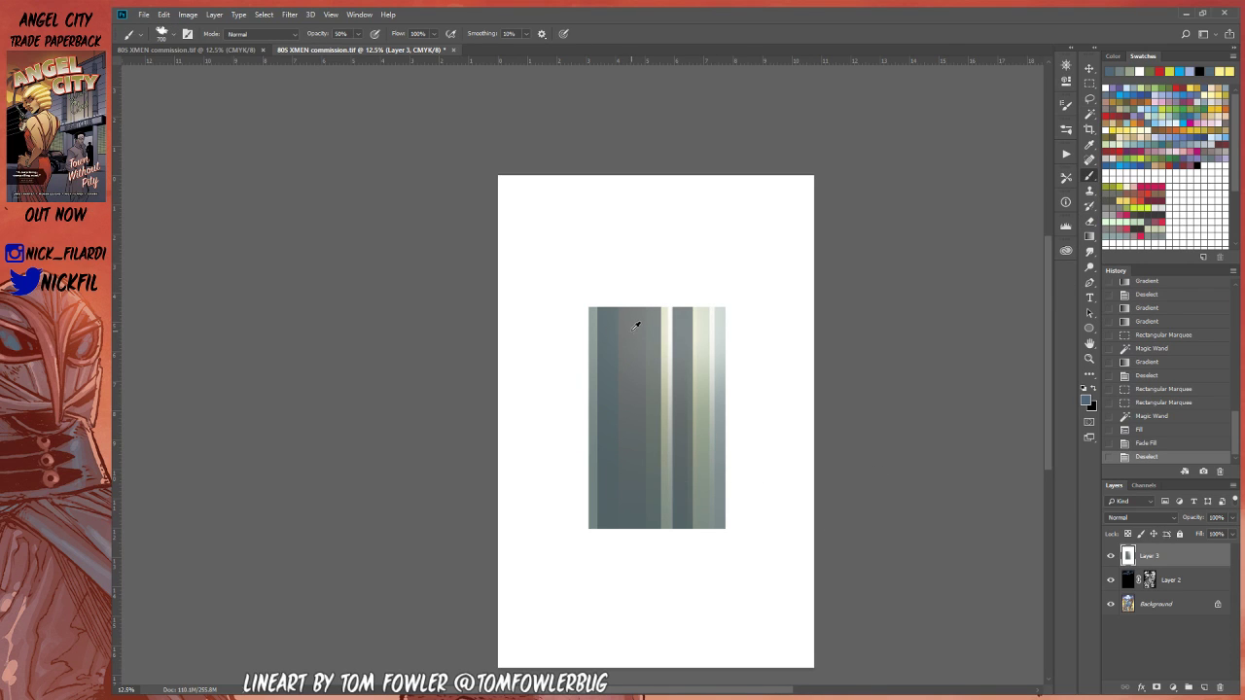
pyautogui.click(1086, 400)
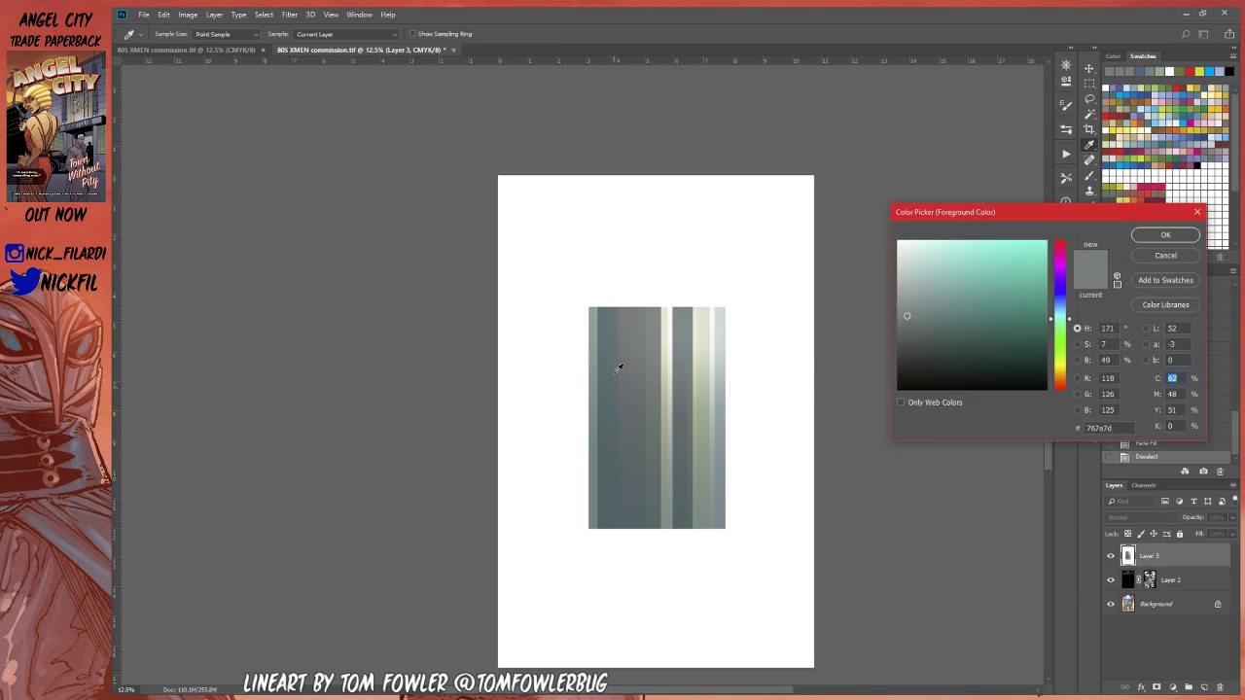
pyautogui.moveTo(638, 320)
pyautogui.mouseDown()
pyautogui.moveTo(636, 342)
pyautogui.moveTo(628, 331)
pyautogui.moveTo(668, 323)
pyautogui.mouseUp()
pyautogui.moveTo(641, 439); pyautogui.dragTo(629, 354)
pyautogui.click(609, 350)
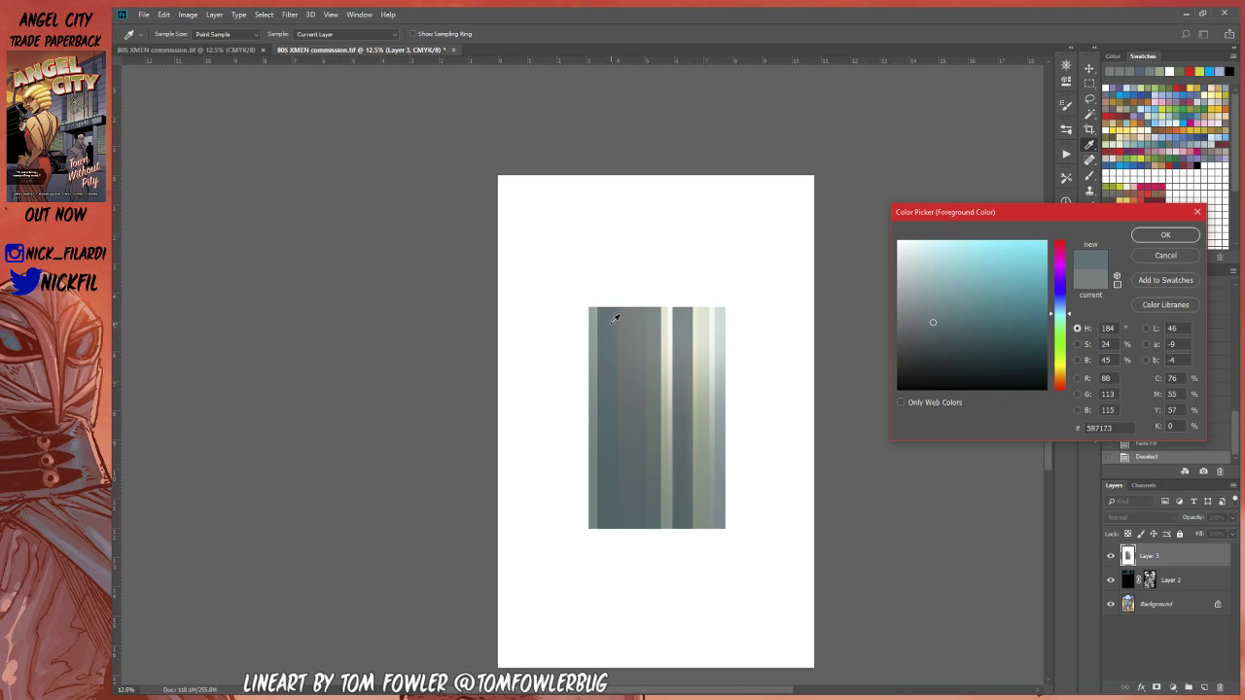
pyautogui.moveTo(613, 322); pyautogui.dragTo(611, 342)
pyautogui.click(659, 330)
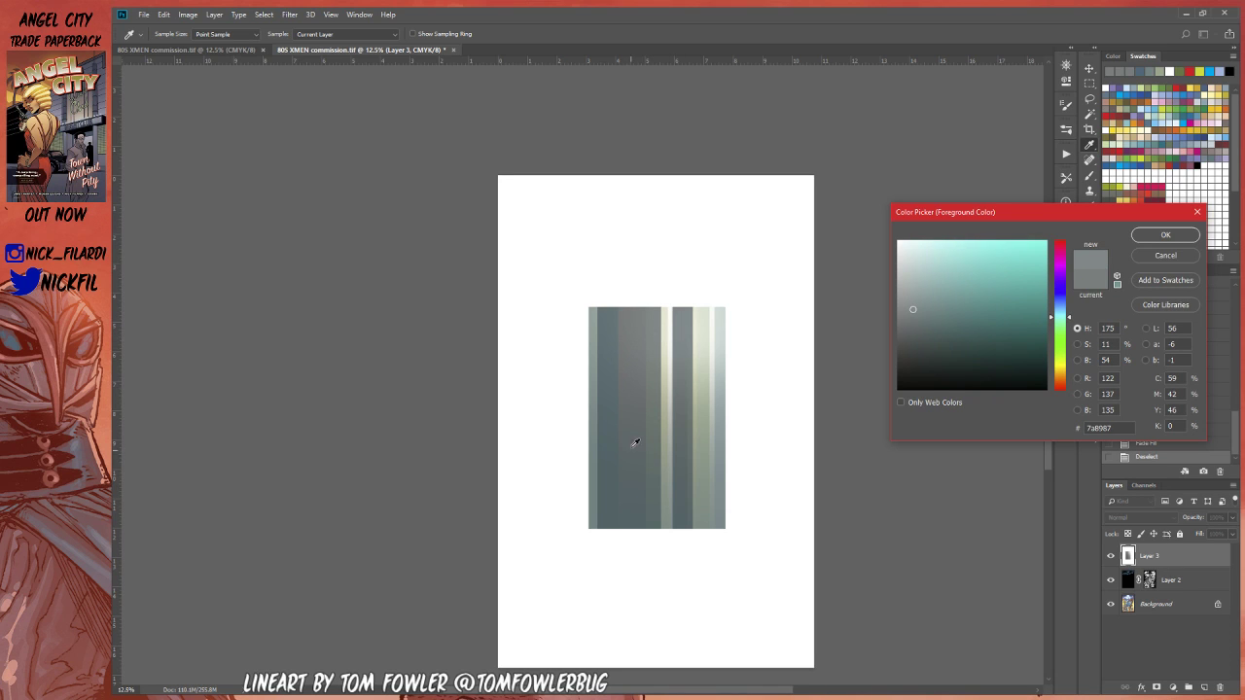
pyautogui.click(1164, 257)
pyautogui.press('b')
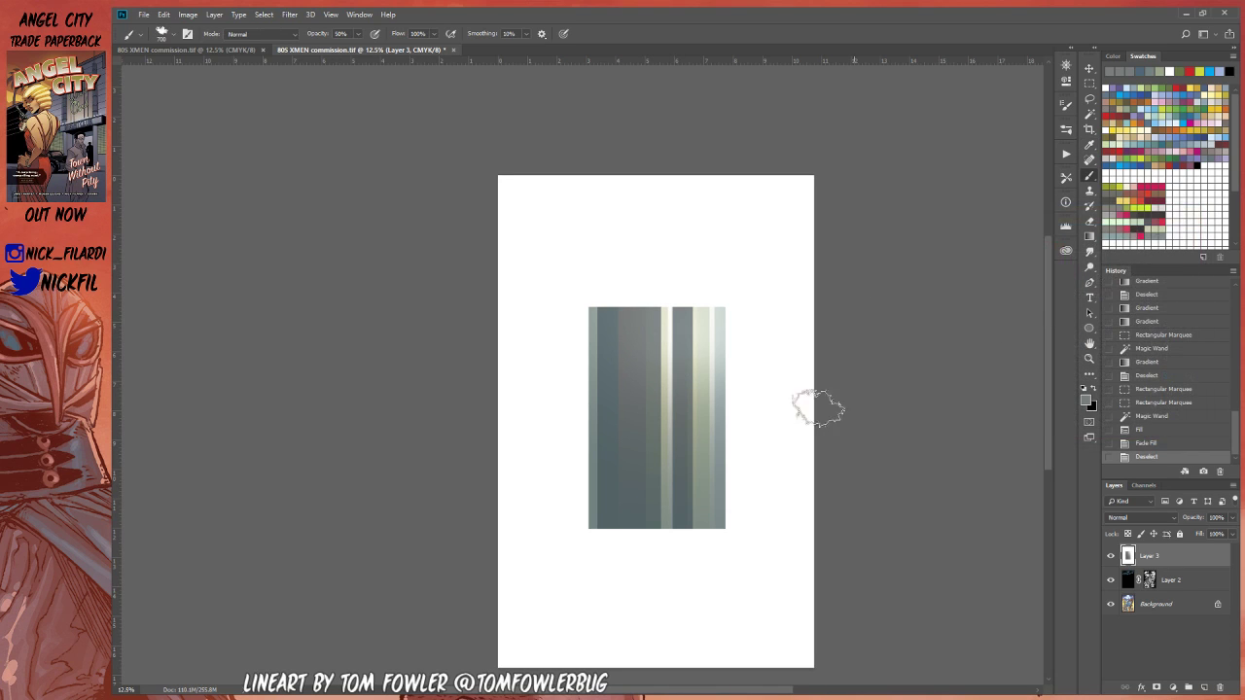
# Step: Try a yellow radial gradient in Normal mode across the rectangle's light stripes and undo it
pyautogui.press('z')
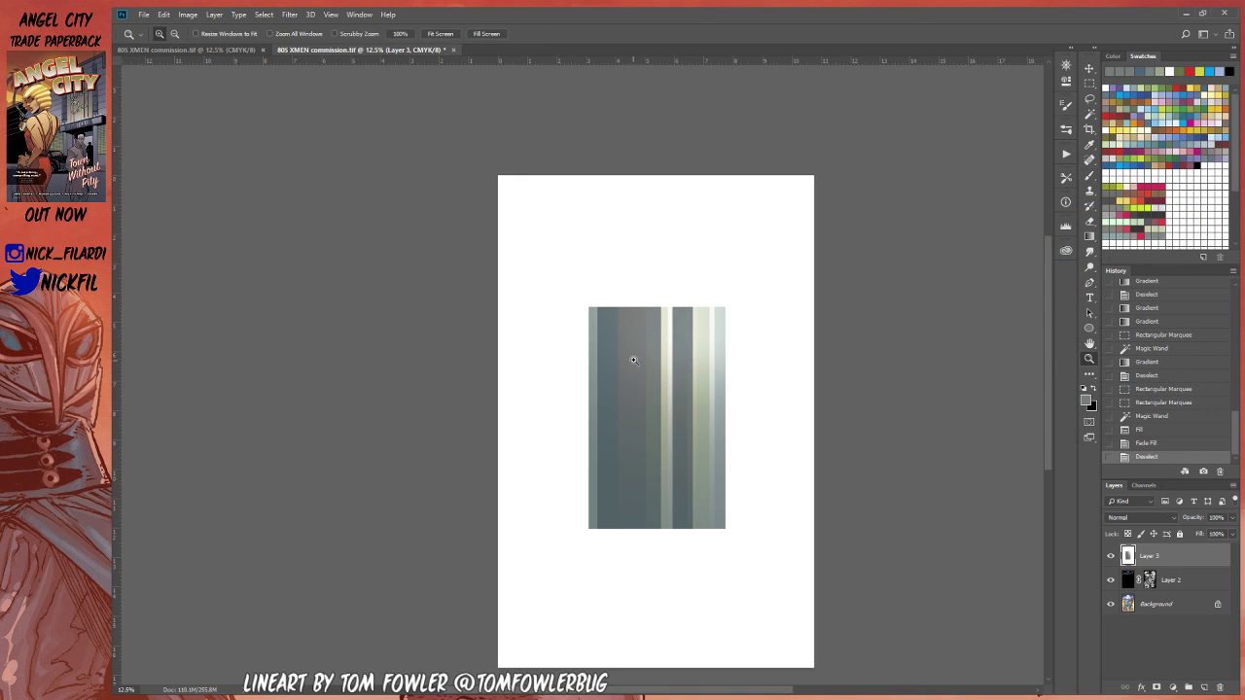
pyautogui.click(633, 361)
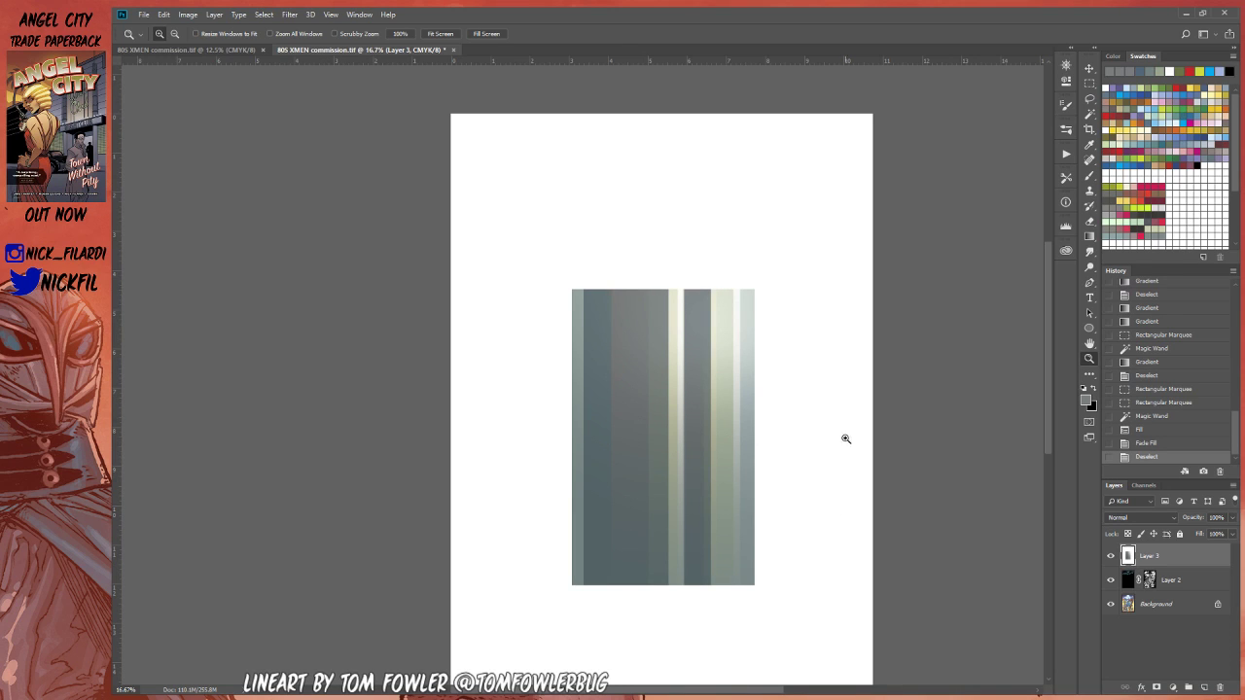
pyautogui.click(1136, 125)
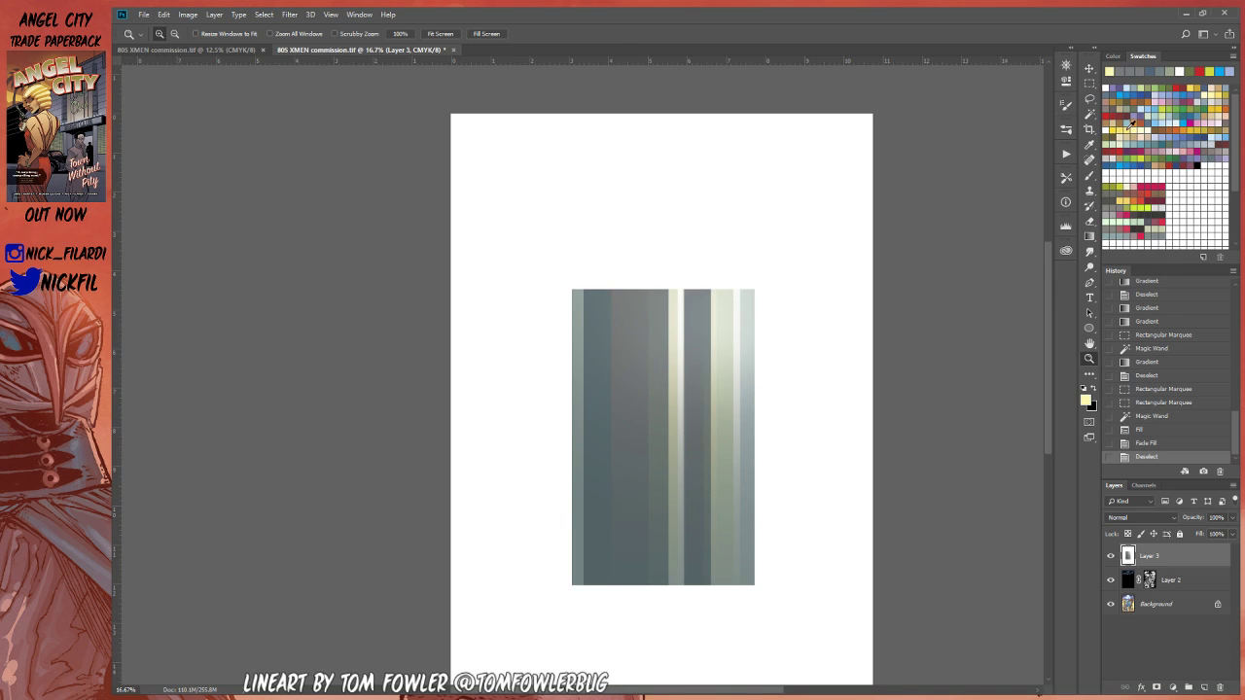
pyautogui.click(1089, 233)
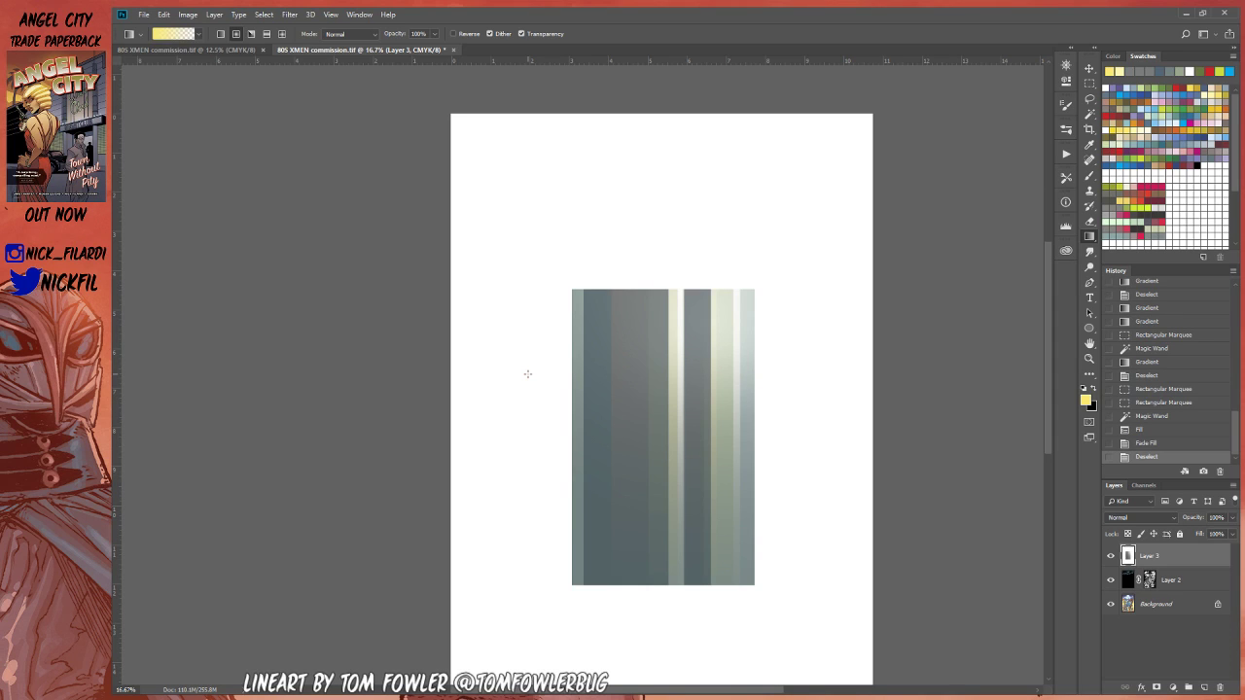
pyautogui.moveTo(672, 321); pyautogui.dragTo(765, 548)
pyautogui.hotkey('ctrl', 'z')
# Step: Apply an orange radial gradient in Screen mode near the top of the rectangle's light stripes, redrawing it as a smaller glow
pyautogui.click(332, 35)
pyautogui.click(368, 137)
pyautogui.click(1131, 119)
pyautogui.moveTo(723, 299); pyautogui.dragTo(720, 577)
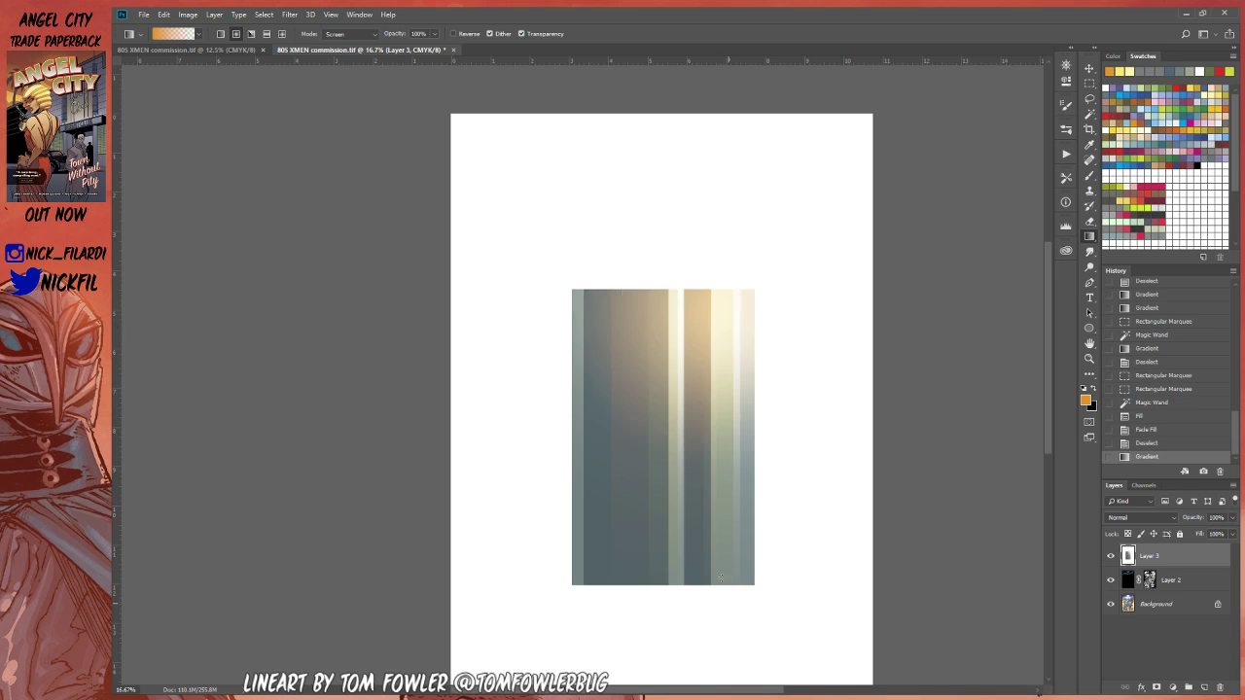
pyautogui.hotkey('ctrl', 'z')
pyautogui.moveTo(714, 297); pyautogui.dragTo(739, 562)
pyautogui.hotkey('ctrl', 'z')
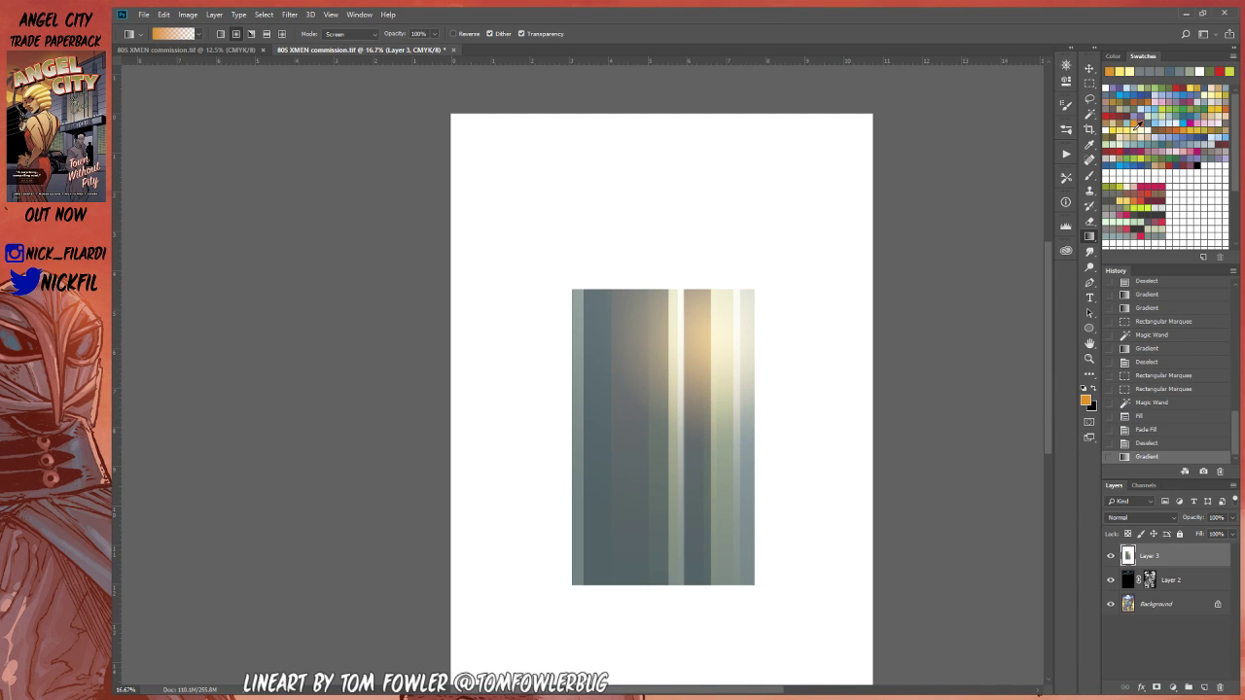
# Step: Try a small pale yellow radial gradient in Screen mode over the orange glow and undo it
pyautogui.click(1117, 71)
pyautogui.moveTo(707, 336); pyautogui.dragTo(710, 383)
pyautogui.hotkey('ctrl', 'z')
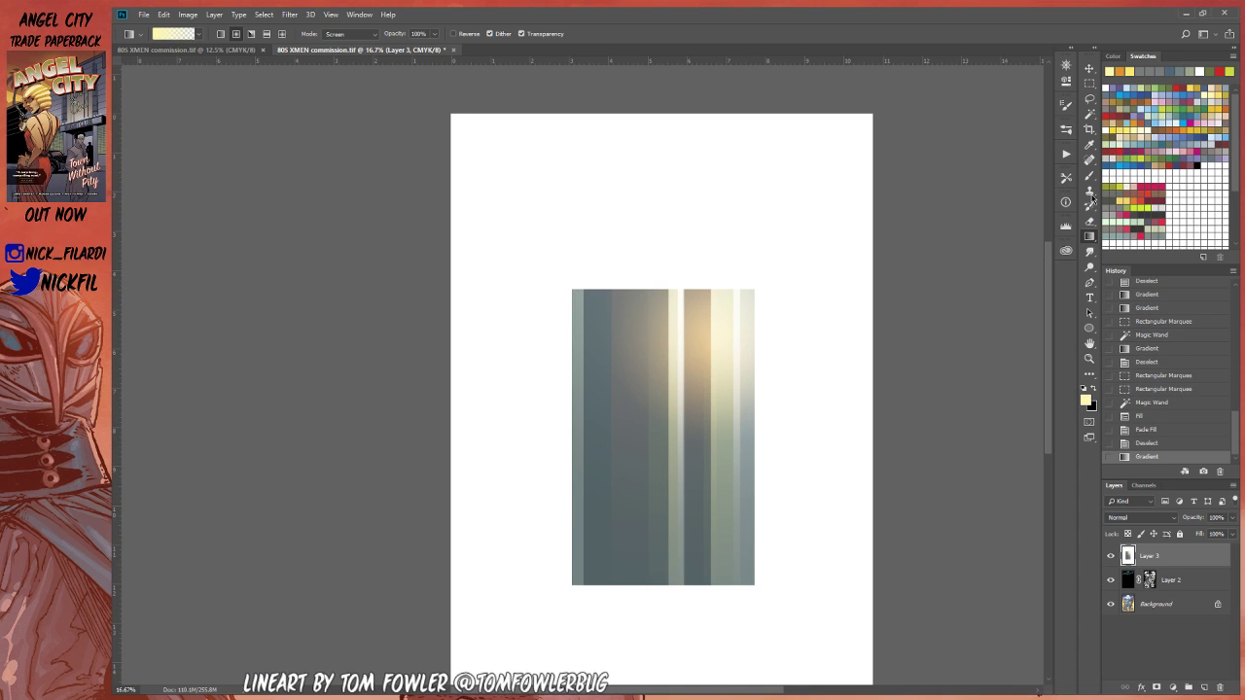
# Step: Hide Layer 3 to reveal the X-Men artwork beneath the gradient demonstration
pyautogui.click(1090, 176)
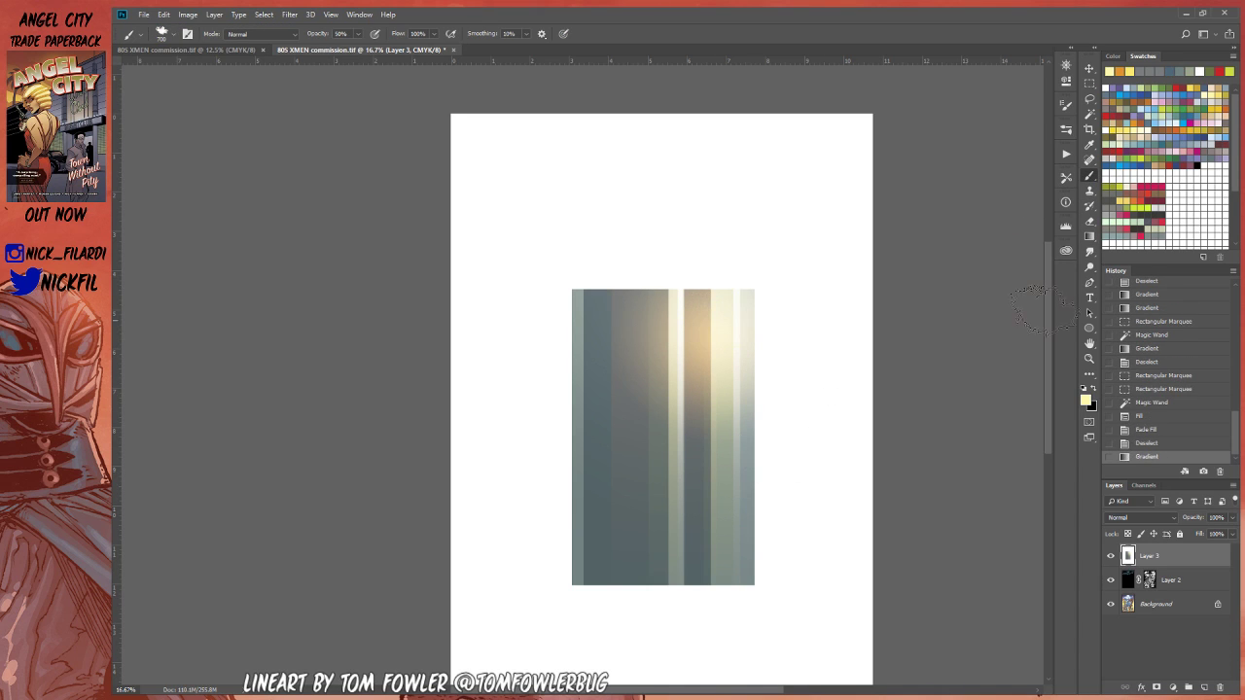
pyautogui.press('z')
pyautogui.keyDown('alt'); pyautogui.click(740, 494); pyautogui.keyUp('alt')
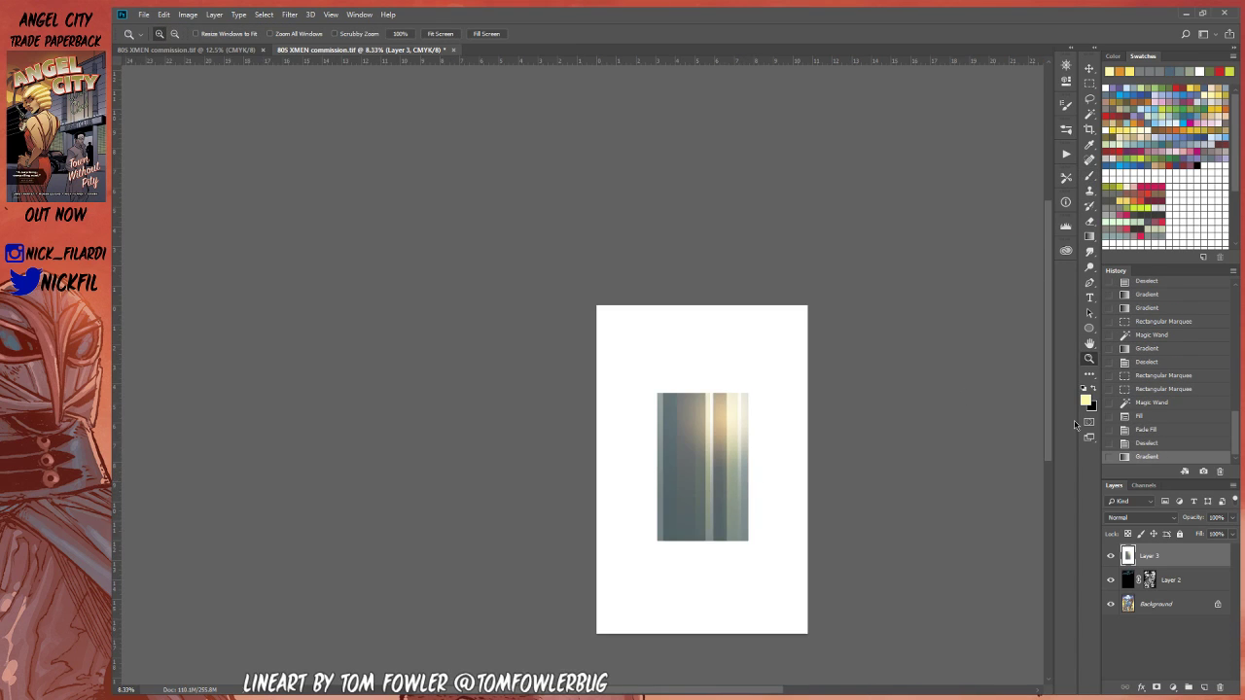
pyautogui.click(1109, 557)
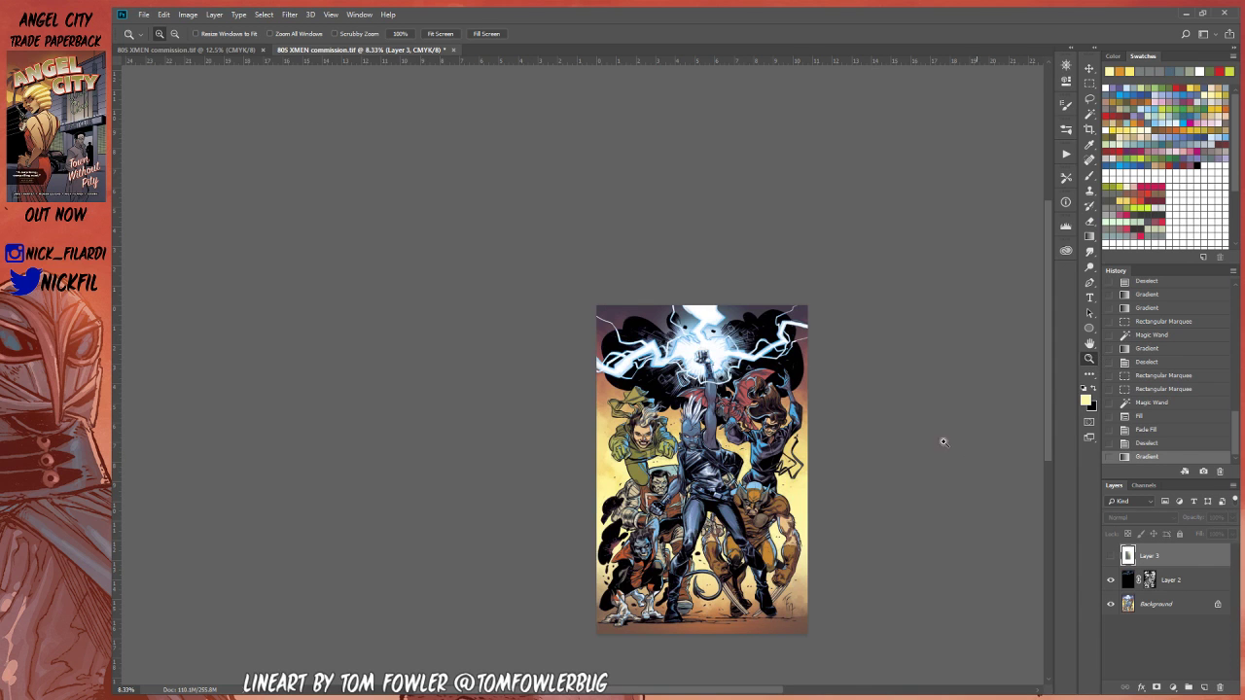
# Step: Examine the shadow and blue rim-light colours on the crouching figure's white gloves and boots, and on the surrounding figures
pyautogui.moveTo(594, 577); pyautogui.dragTo(678, 634)
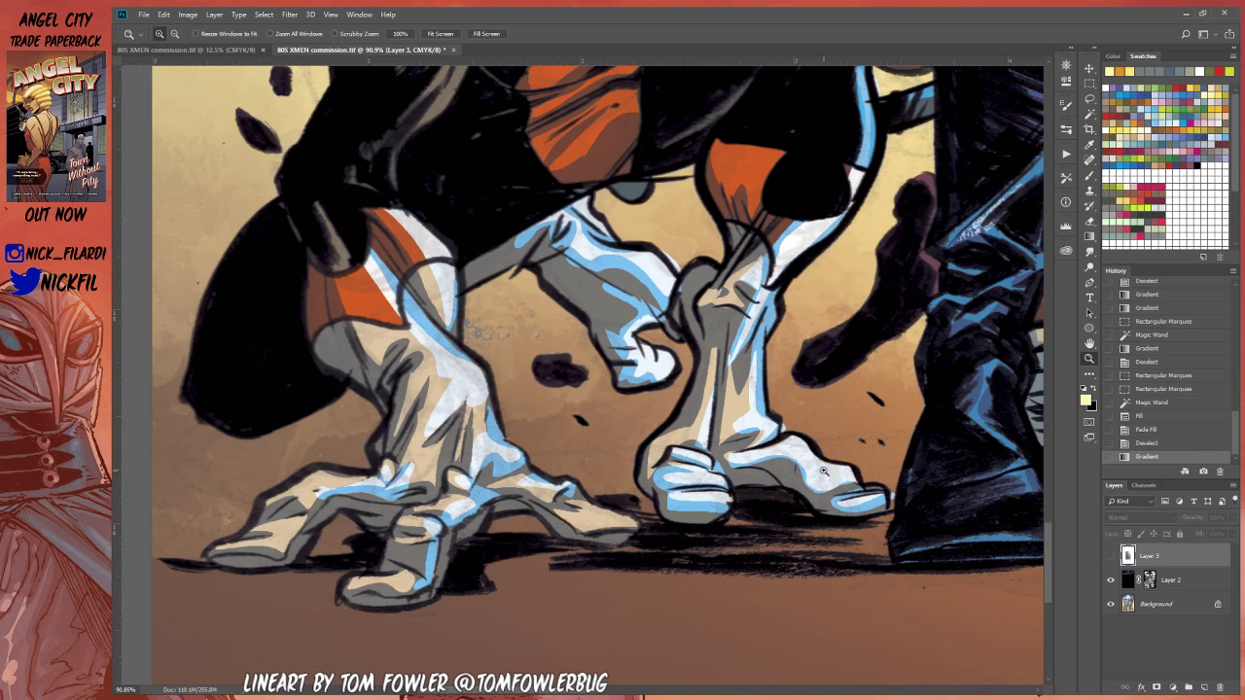
pyautogui.click(1090, 343)
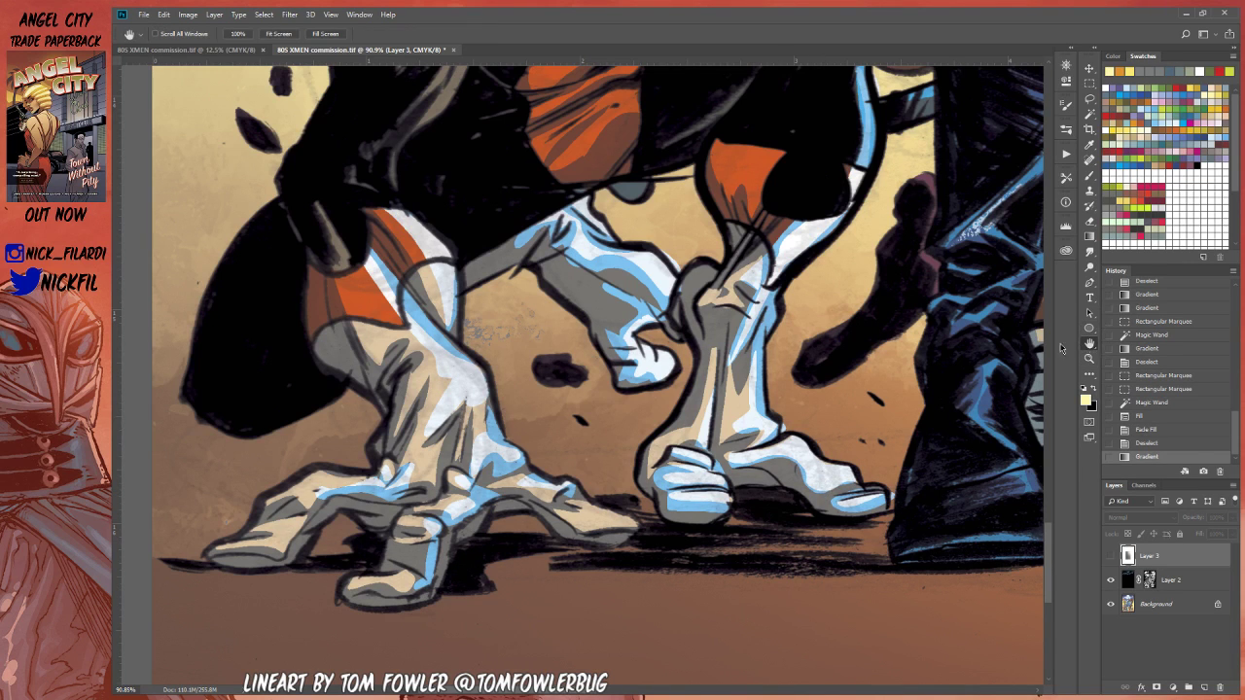
pyautogui.moveTo(831, 441); pyautogui.dragTo(712, 554)
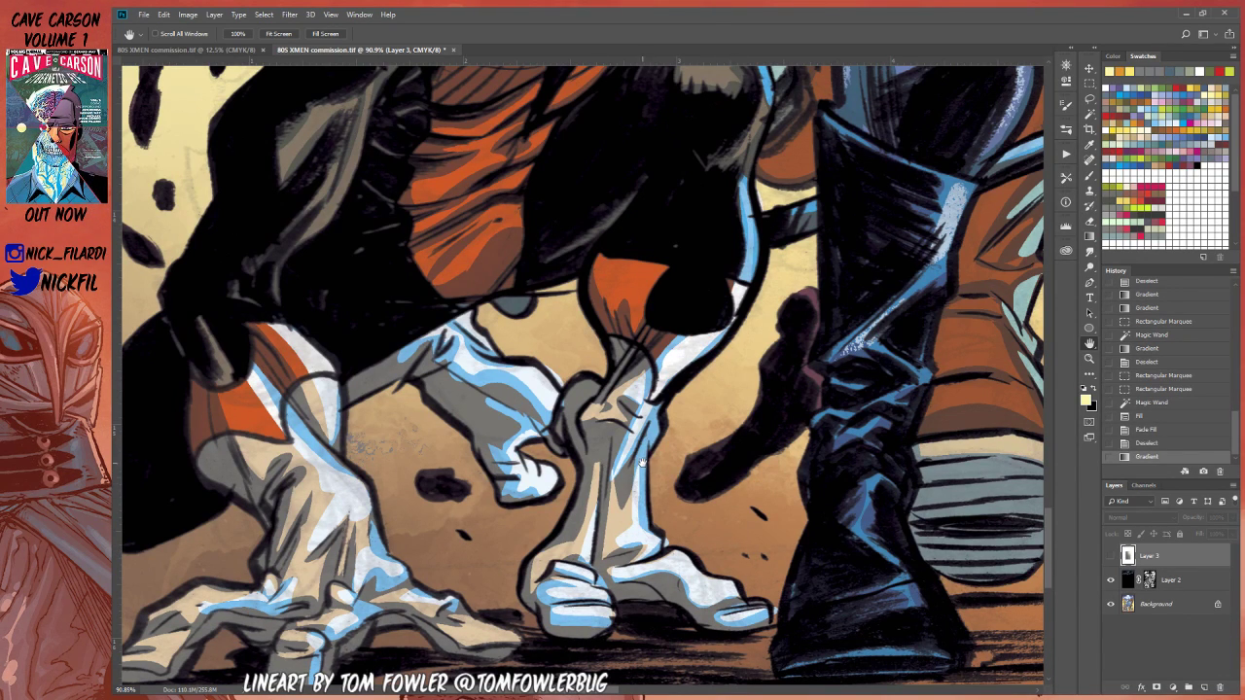
pyautogui.moveTo(642, 463); pyautogui.dragTo(642, 458)
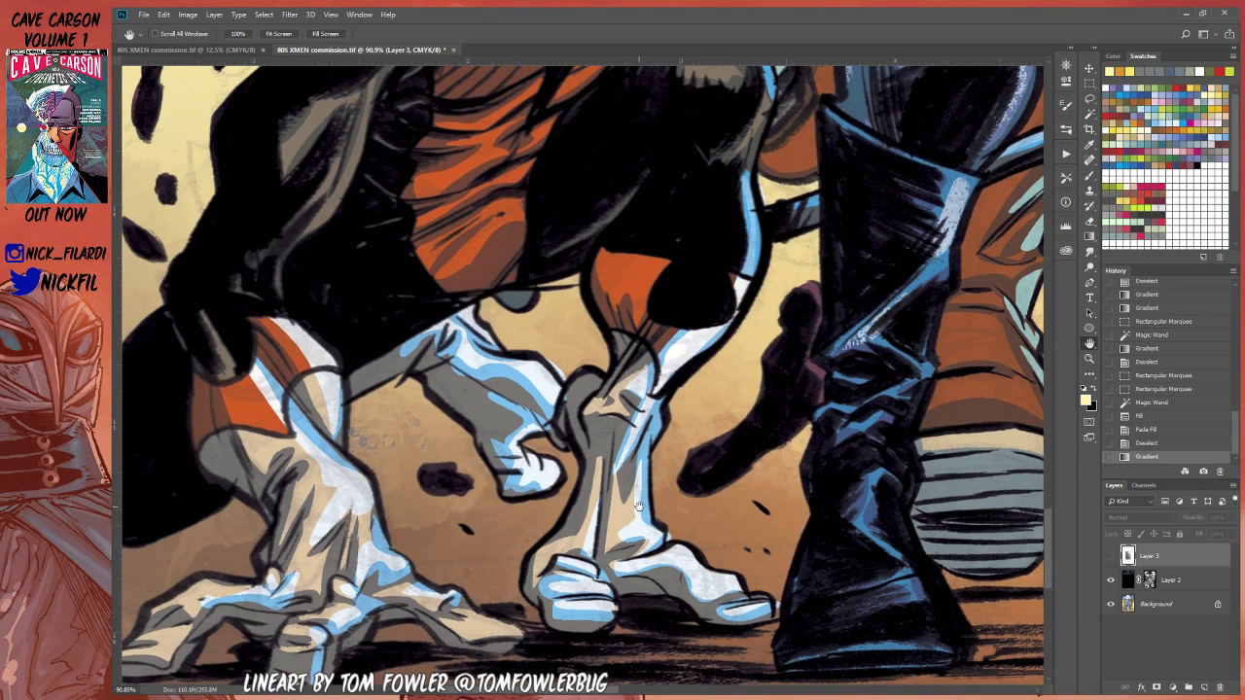
pyautogui.click(1089, 359)
pyautogui.moveTo(1006, 395); pyautogui.dragTo(691, 533)
pyautogui.keyDown('alt'); pyautogui.click(692, 533); pyautogui.keyUp('alt')
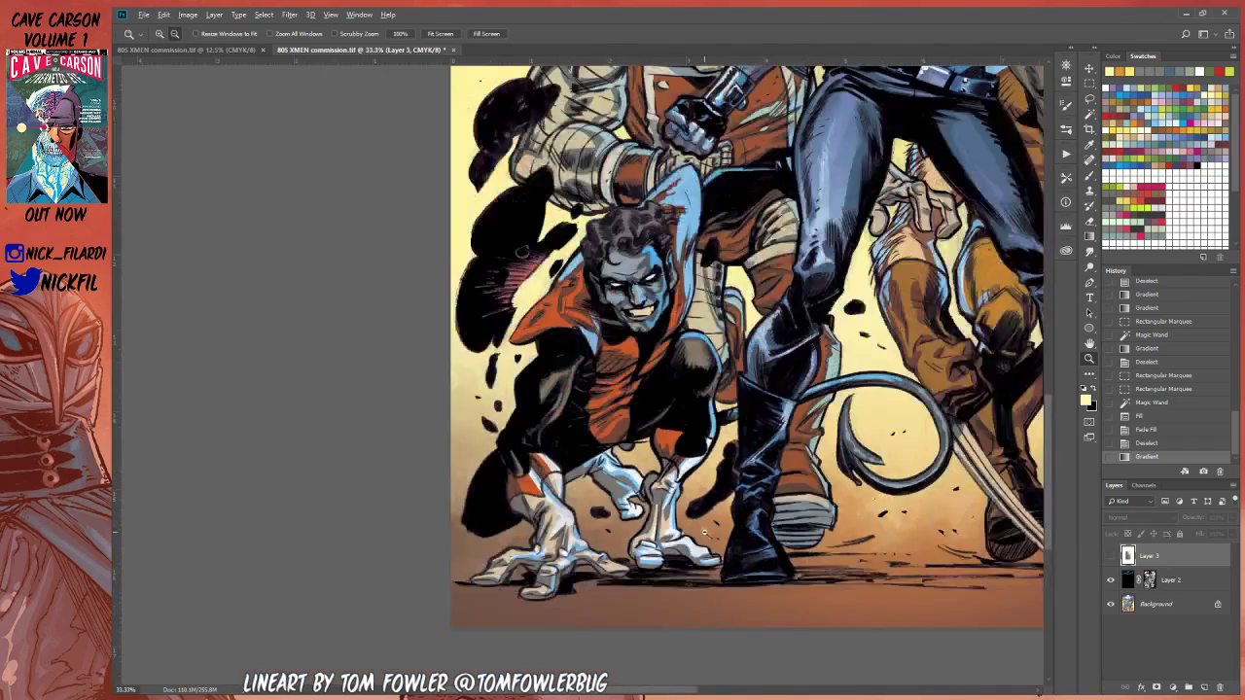
pyautogui.keyDown('alt'); pyautogui.click(691, 533); pyautogui.keyUp('alt')
pyautogui.press('h')
pyautogui.moveTo(868, 441); pyautogui.dragTo(635, 578)
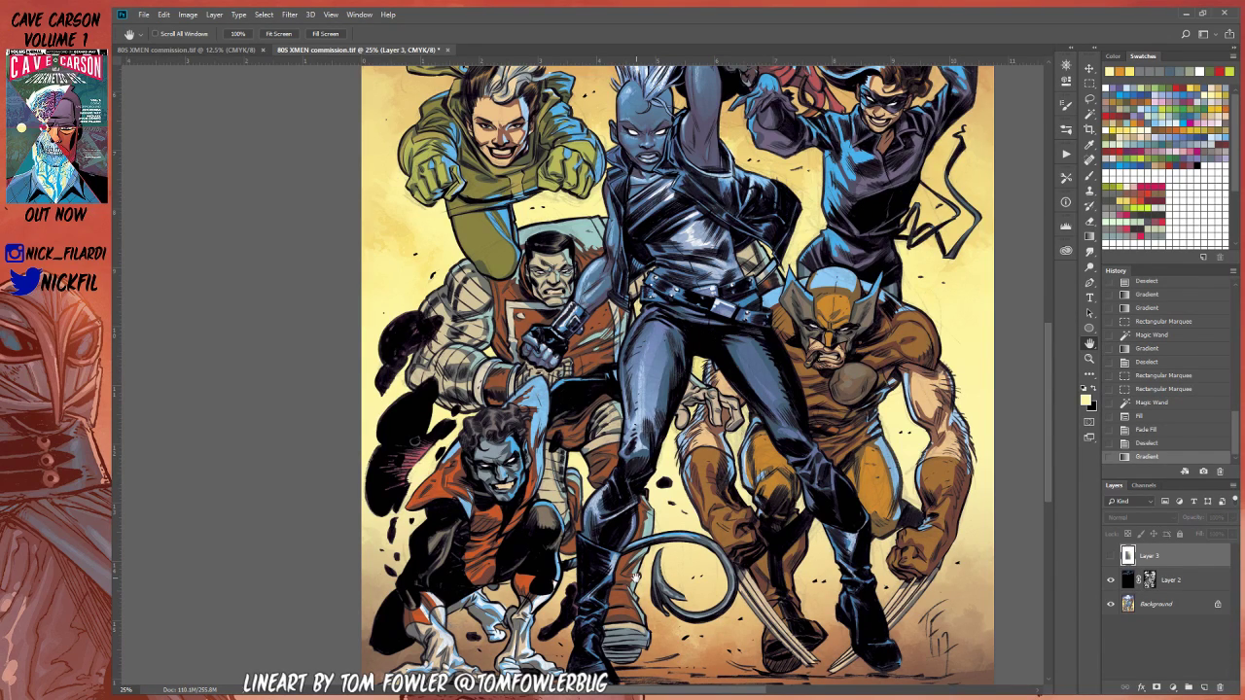
# Step: Save the X-Men commission file with Layer 3 hidden
pyautogui.hotkey('ctrl', 's')
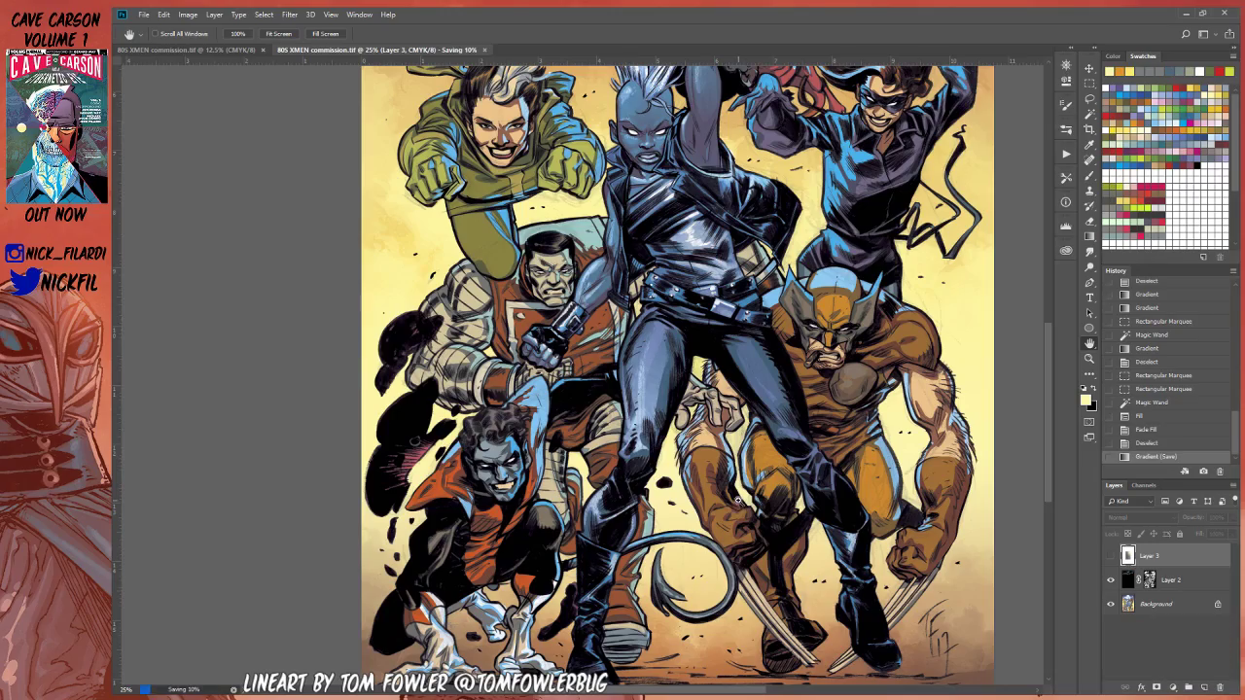
pyautogui.moveTo(422, 413); pyautogui.dragTo(193, 238)
pyautogui.moveTo(411, 253); pyautogui.dragTo(539, 454)
pyautogui.keyDown('alt'); pyautogui.click(496, 350); pyautogui.keyUp('alt')
pyautogui.keyDown('alt'); pyautogui.click(496, 350); pyautogui.keyUp('alt')
pyautogui.moveTo(611, 406); pyautogui.dragTo(617, 403)
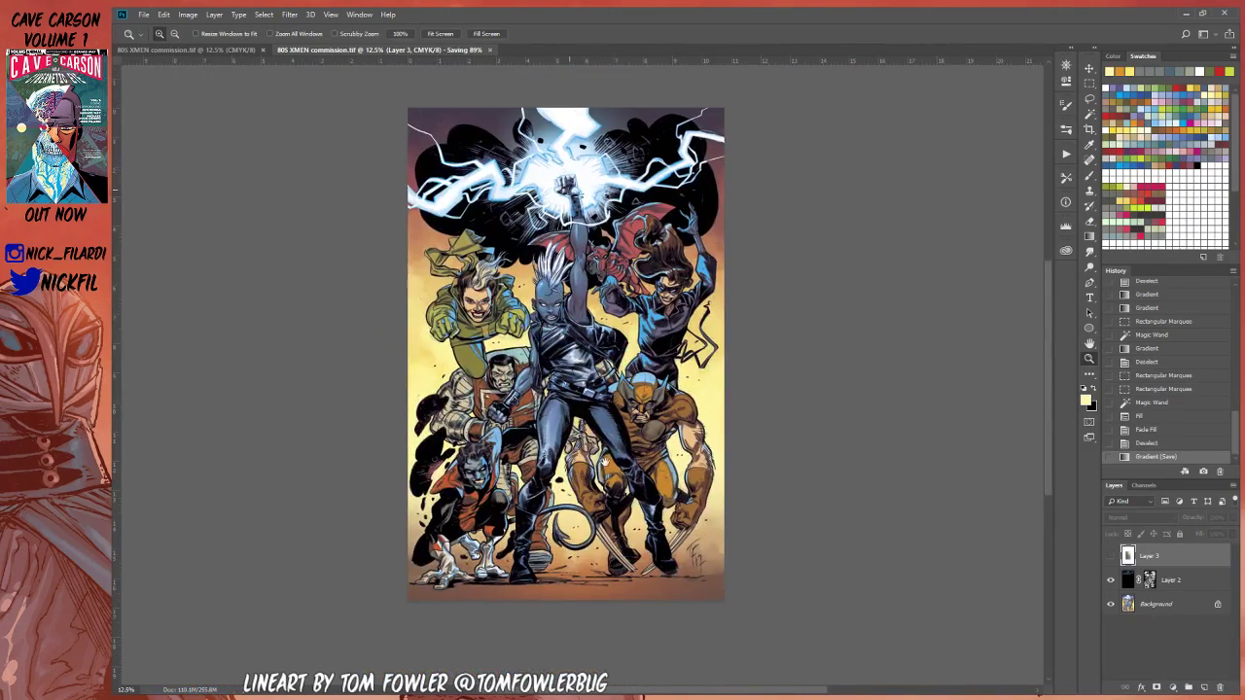
pyautogui.moveTo(605, 459)
pyautogui.mouseDown()
pyautogui.moveTo(614, 420)
pyautogui.moveTo(610, 450)
pyautogui.mouseUp()
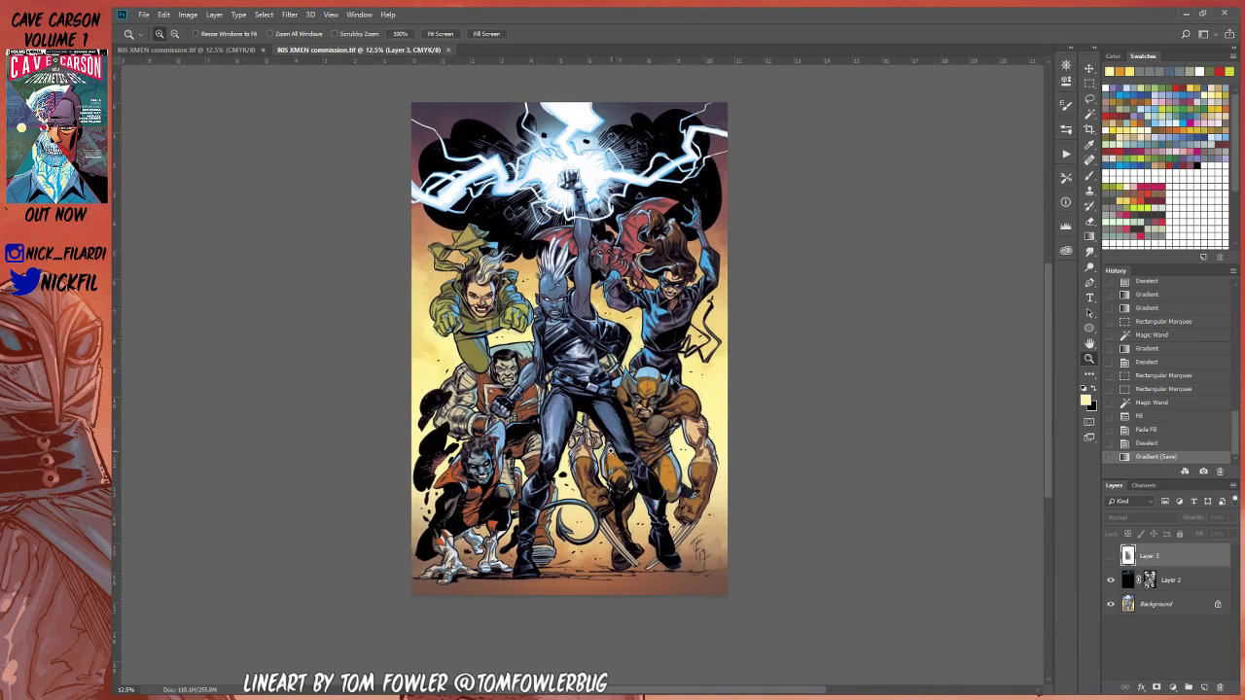
# Step: Examine the whole coloured X-Men composition, from the lightning burst down to the figures' feet
pyautogui.click(593, 435)
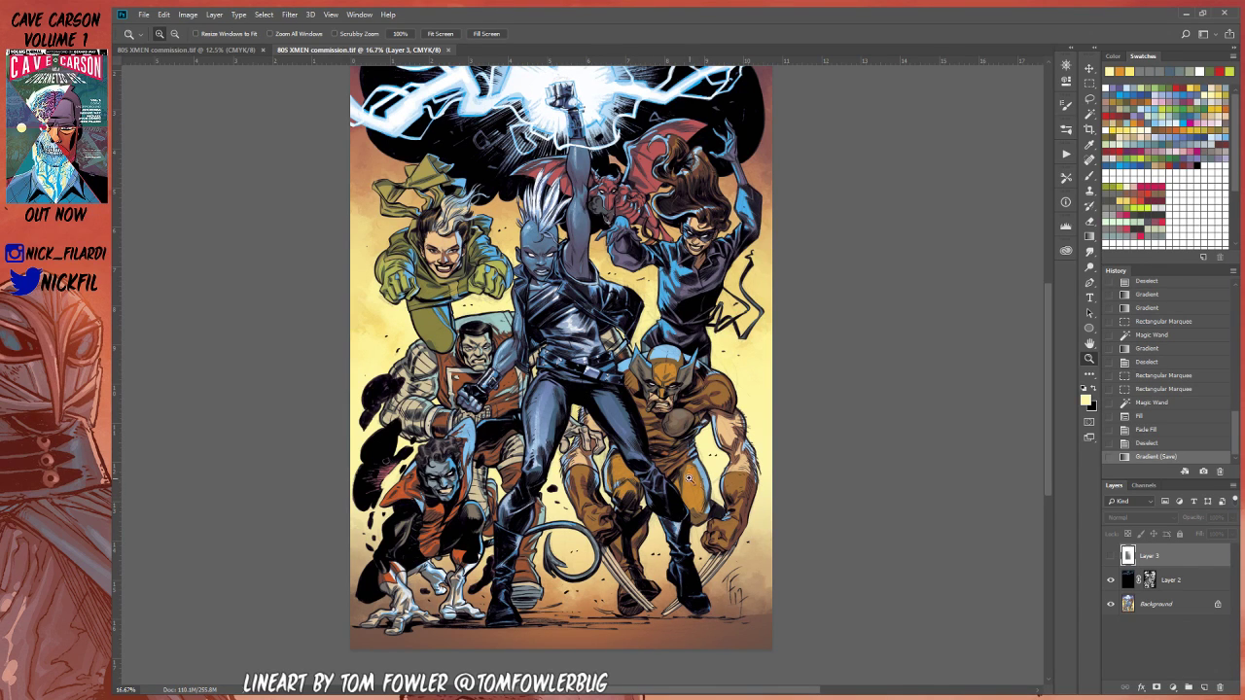
pyautogui.moveTo(700, 493); pyautogui.dragTo(640, 517)
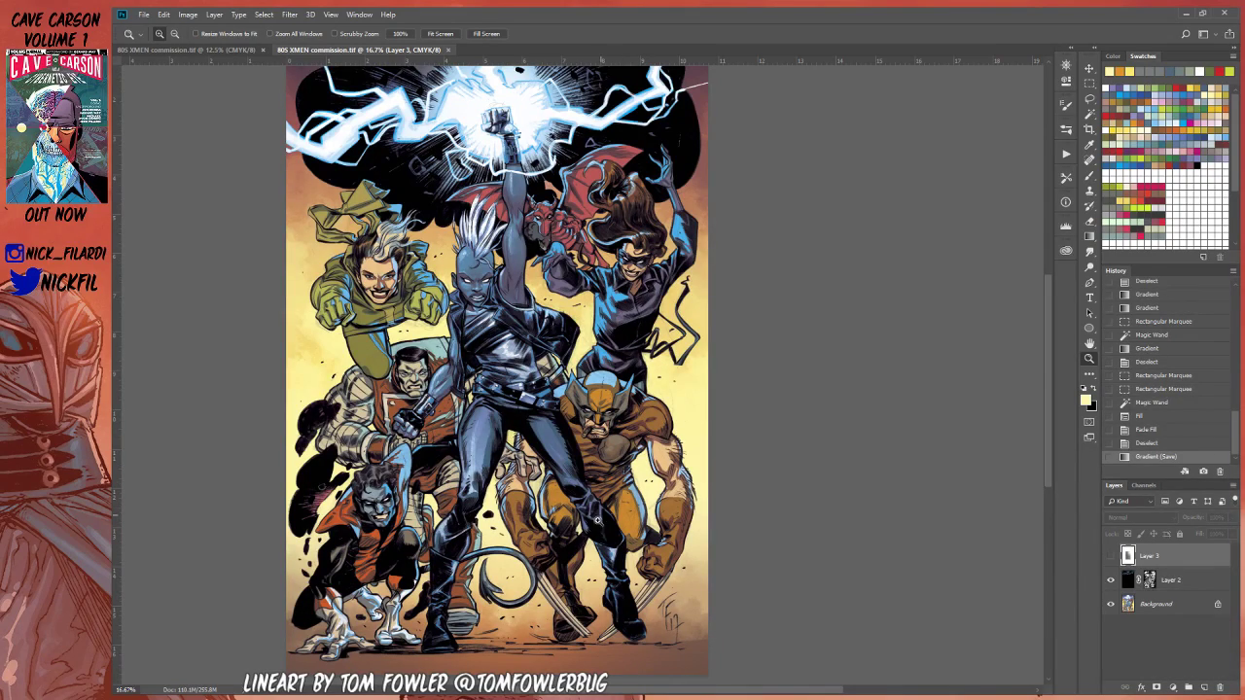
pyautogui.moveTo(554, 326); pyautogui.dragTo(622, 273)
pyautogui.keyDown('alt'); pyautogui.click(600, 282); pyautogui.keyUp('alt')
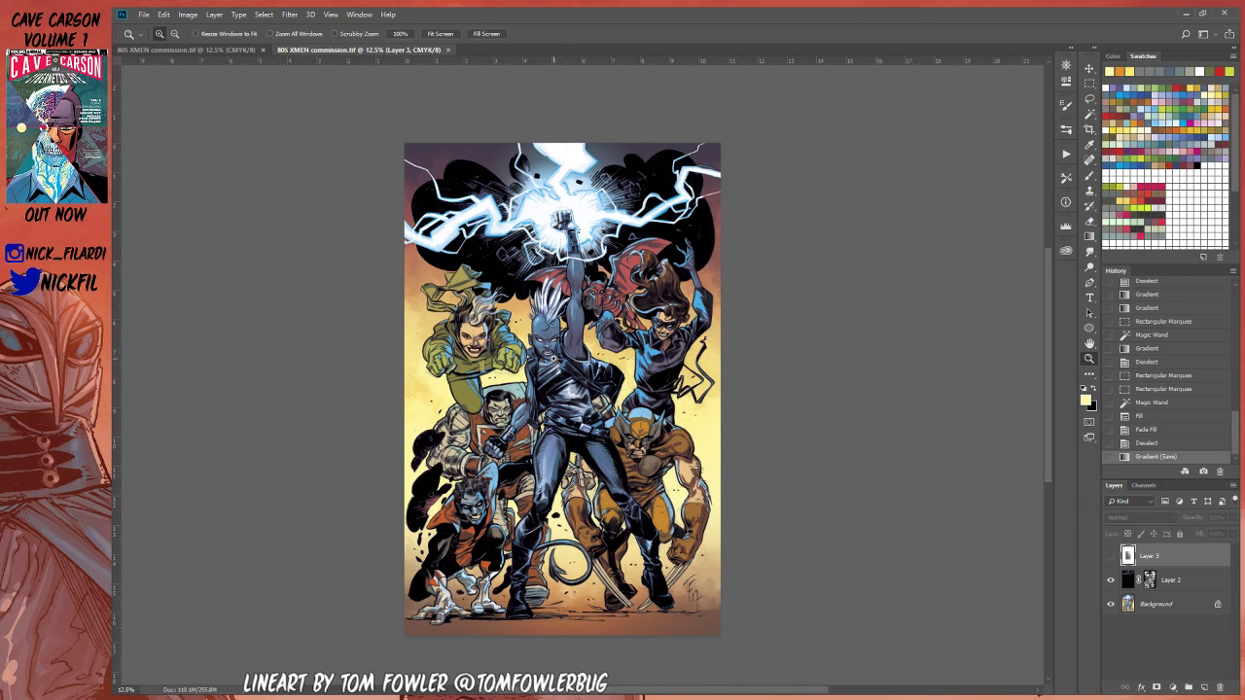
pyautogui.moveTo(610, 422); pyautogui.dragTo(610, 450)
pyautogui.click(557, 364)
pyautogui.click(642, 430)
pyautogui.keyDown('alt'); pyautogui.click(605, 438); pyautogui.keyUp('alt')
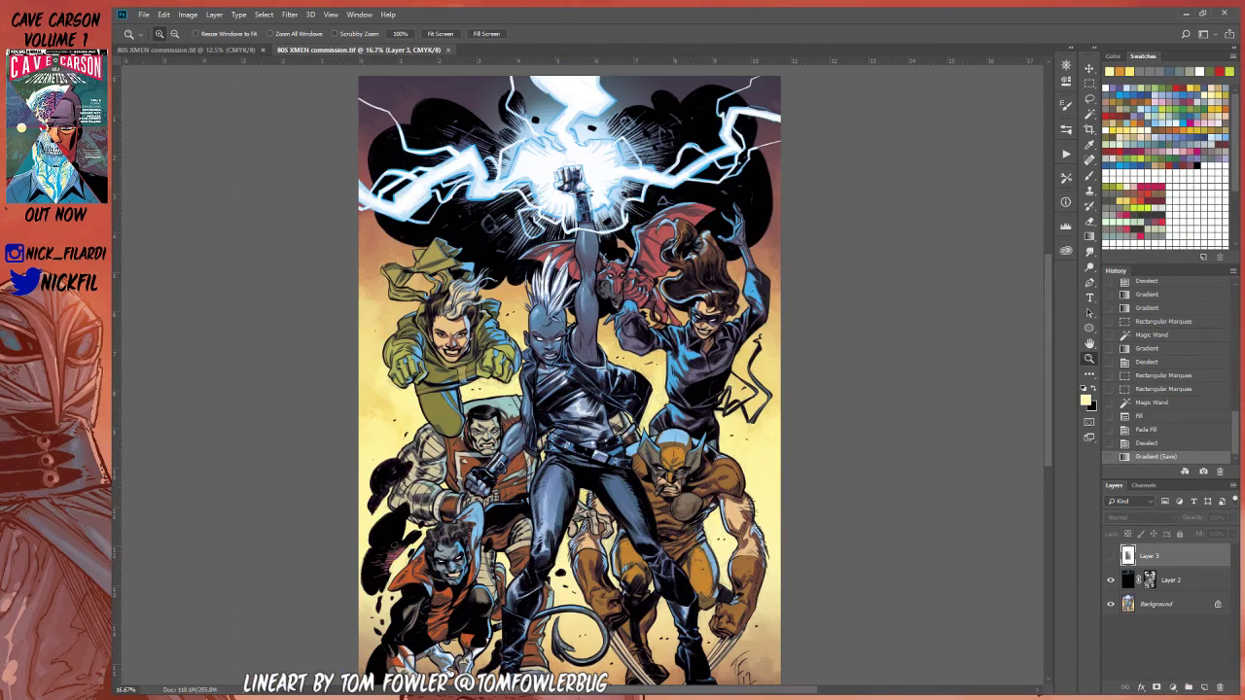